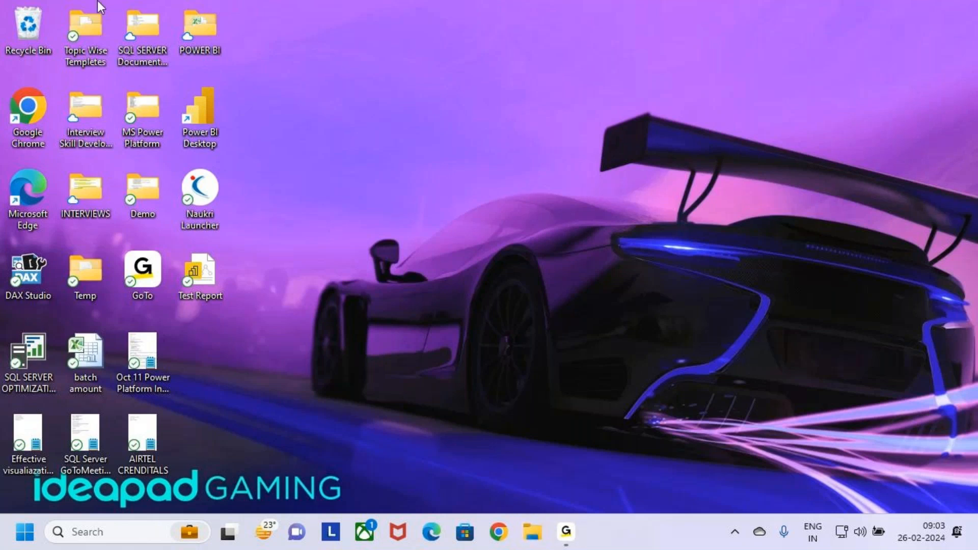
- Open File Explorer and go to the Power Apps folder inside Desktop > MS Power Platform
key("super+e")
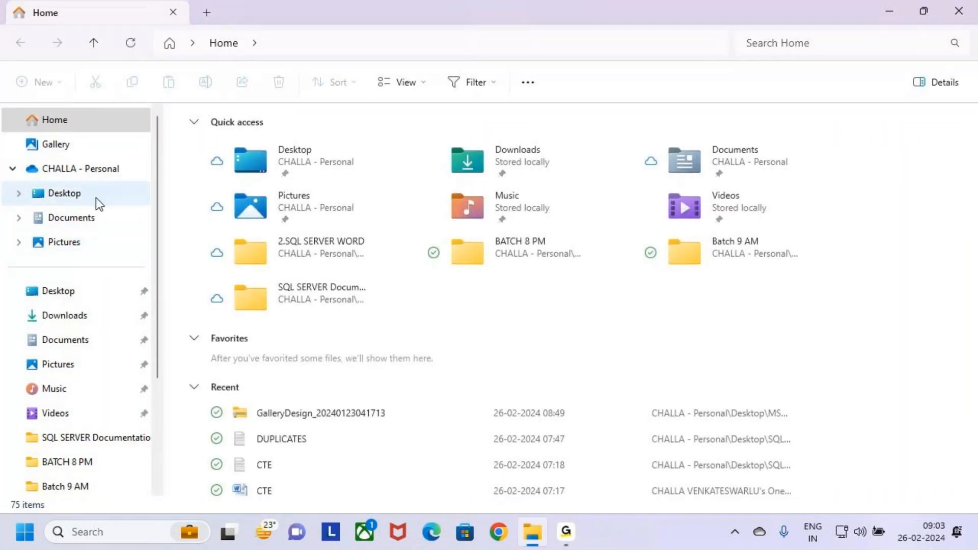
left_click(99, 203)
left_click(184, 187)
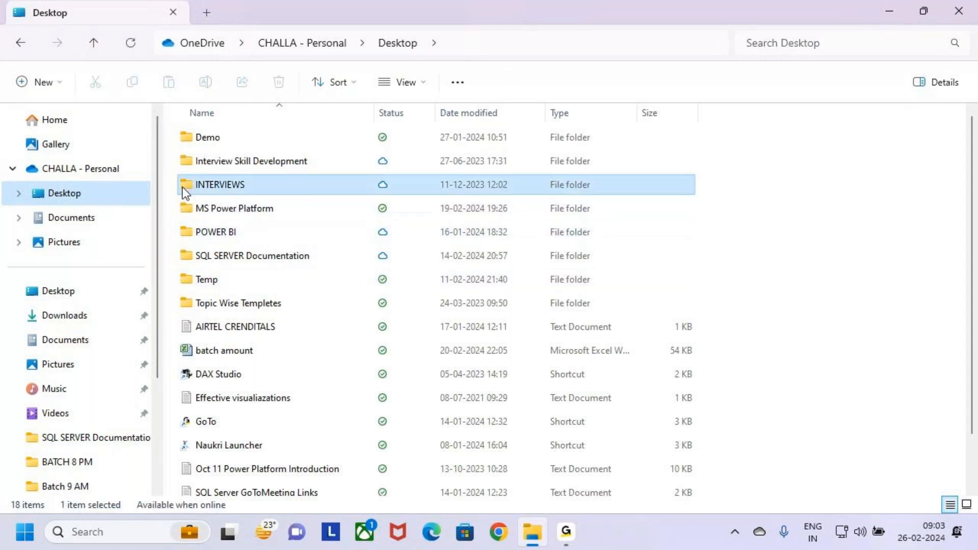
double_click(219, 208)
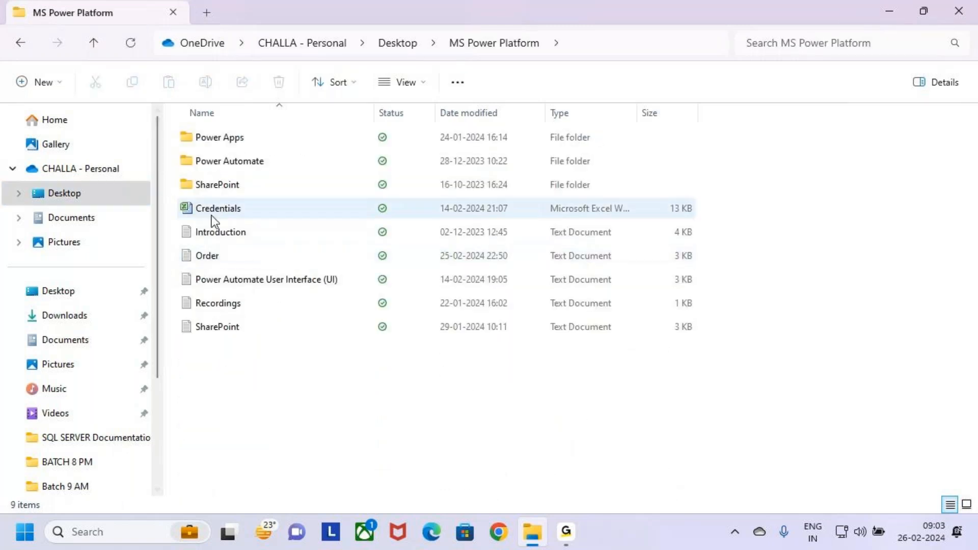
left_click(188, 146)
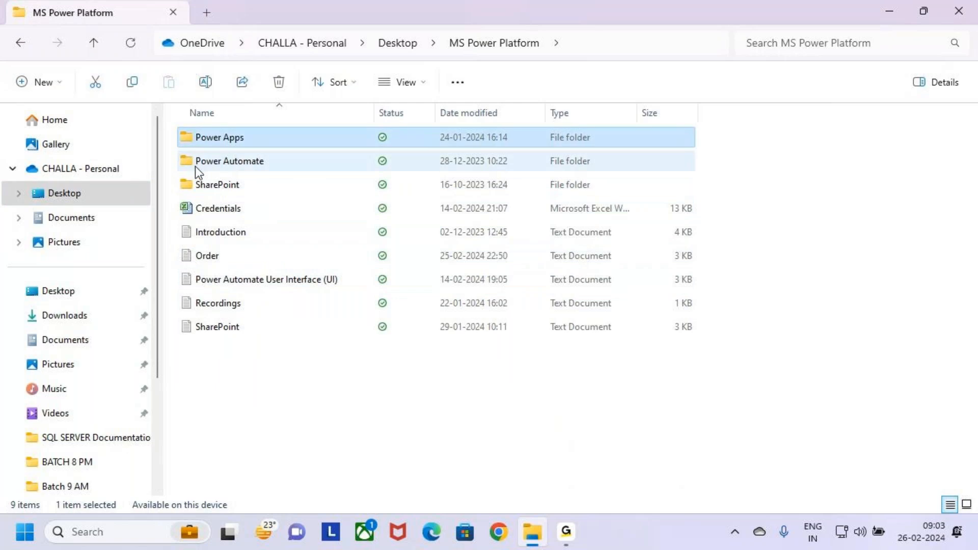
double_click(186, 144)
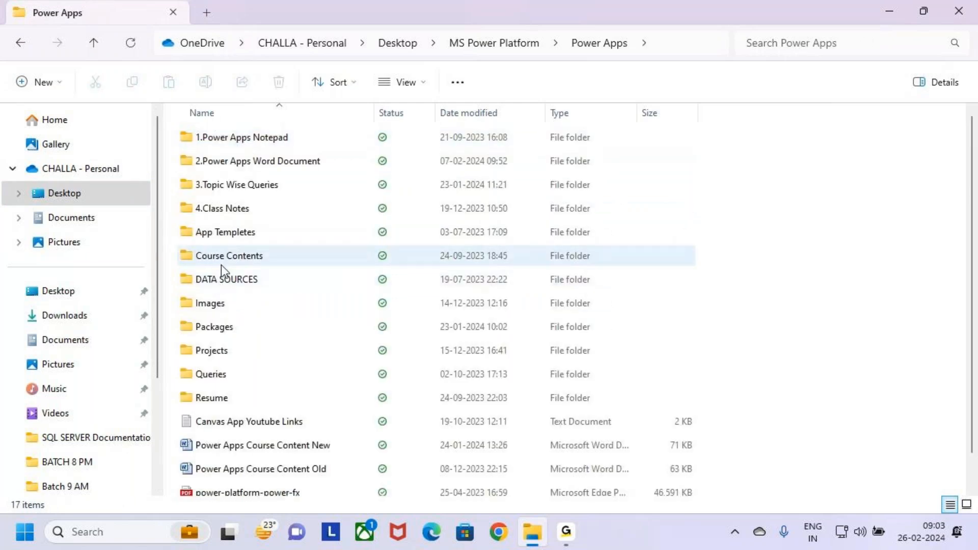
- Open the Batch 9 AM folder inside 4.Class Notes
left_click(186, 230)
left_click(186, 184)
key("Down")
key("Return")
left_click(204, 168)
double_click(201, 167)
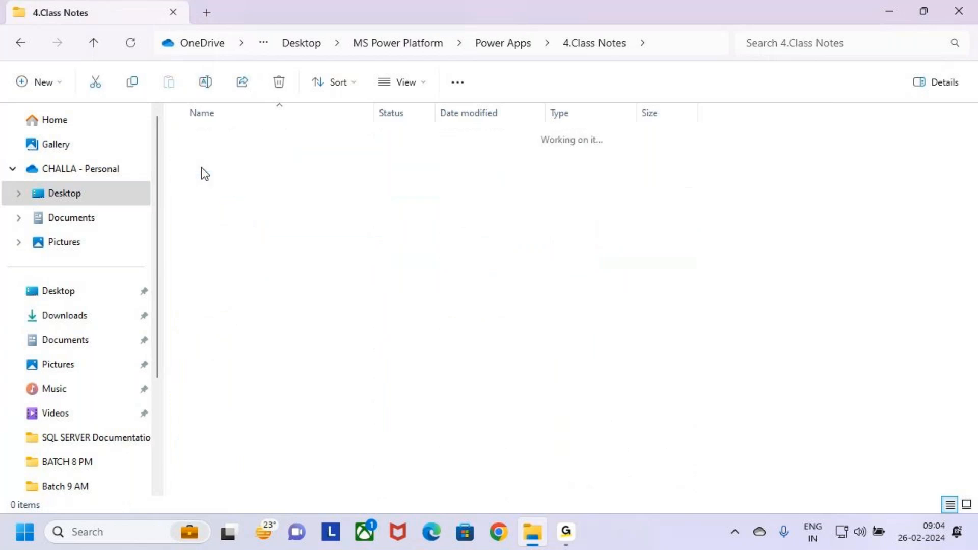
key("alt+Left")
double_click(245, 186)
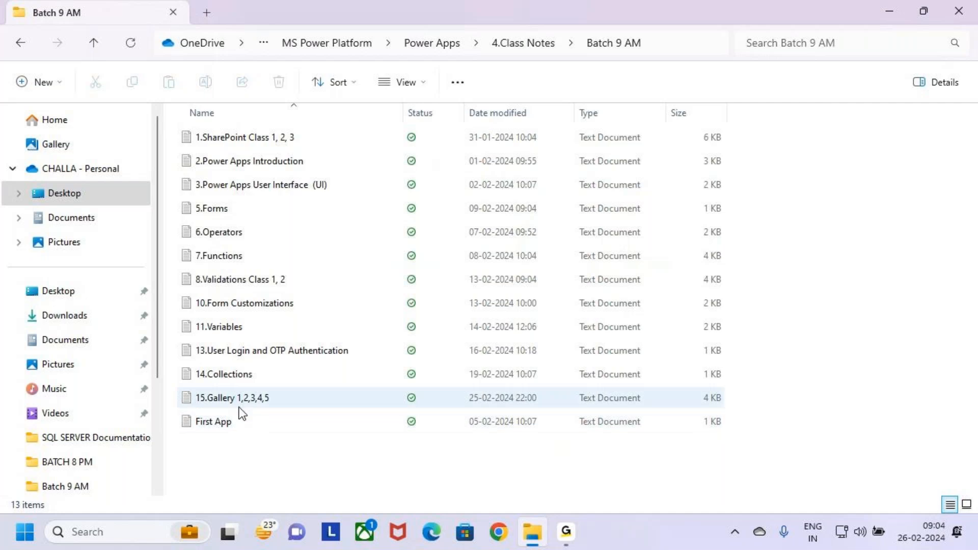
- Open the text file "15.Gallery 1,2,3,4,5" and maximize its window
left_click(224, 377)
left_click(261, 403)
double_click(262, 398)
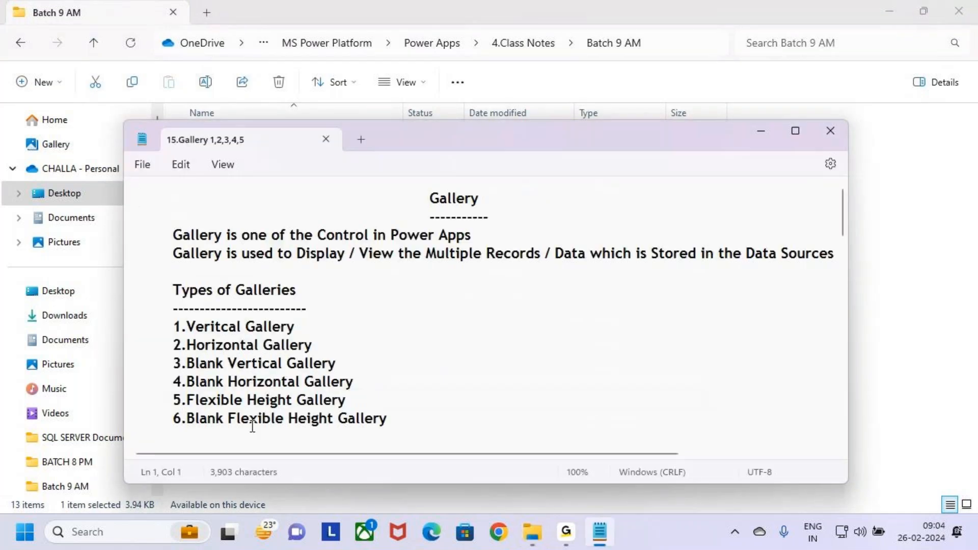
left_click(795, 131)
- Review the Class 5 notes on Gallery Design, including the Students.Gallery column list and data types
scroll(275, 301, "down", 10)
scroll(282, 292, "up", 4)
scroll(287, 286, "down", 20)
scroll(287, 278, "down", 6)
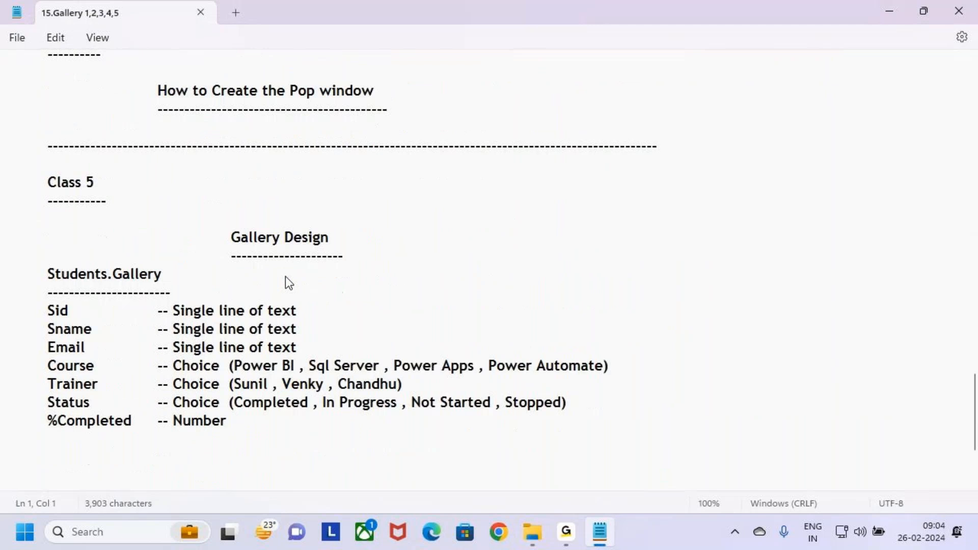
left_click_drag(49, 114, 109, 116)
left_click_drag(227, 164, 342, 159)
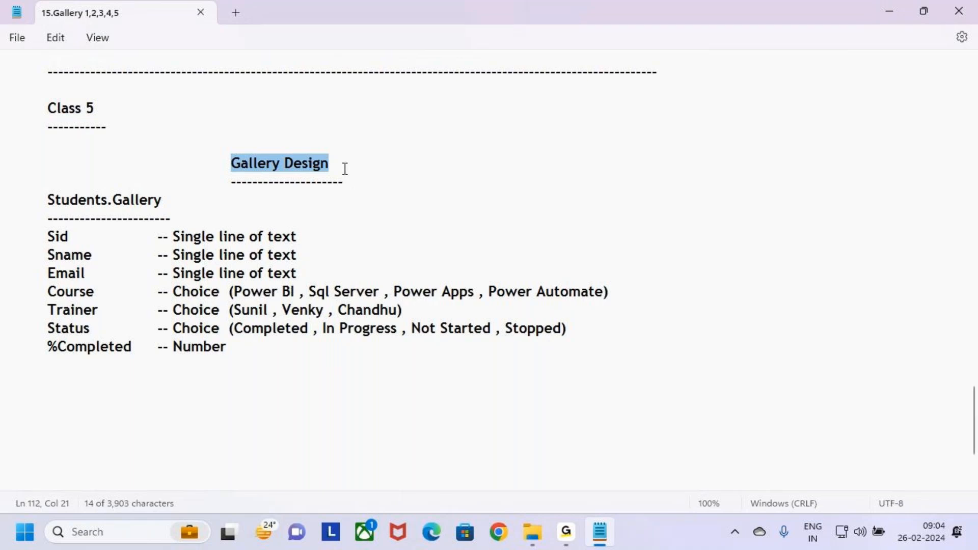
left_click(345, 169)
left_click(234, 352)
left_click(229, 383)
left_click_drag(247, 350, 13, 169)
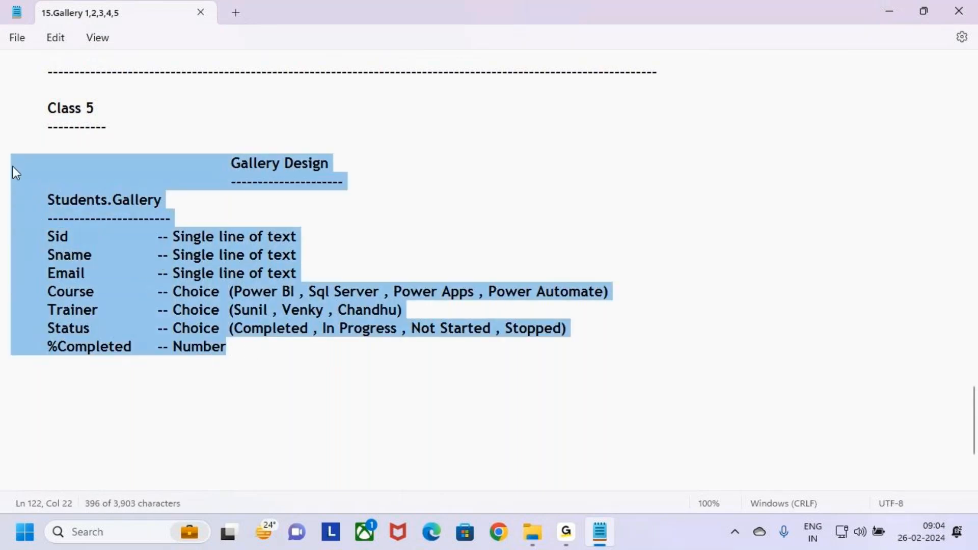
- Add a long dashed separator line below the %Completed entry, leaving a blank line between them
left_click(250, 344)
key("Return")
key("Return")
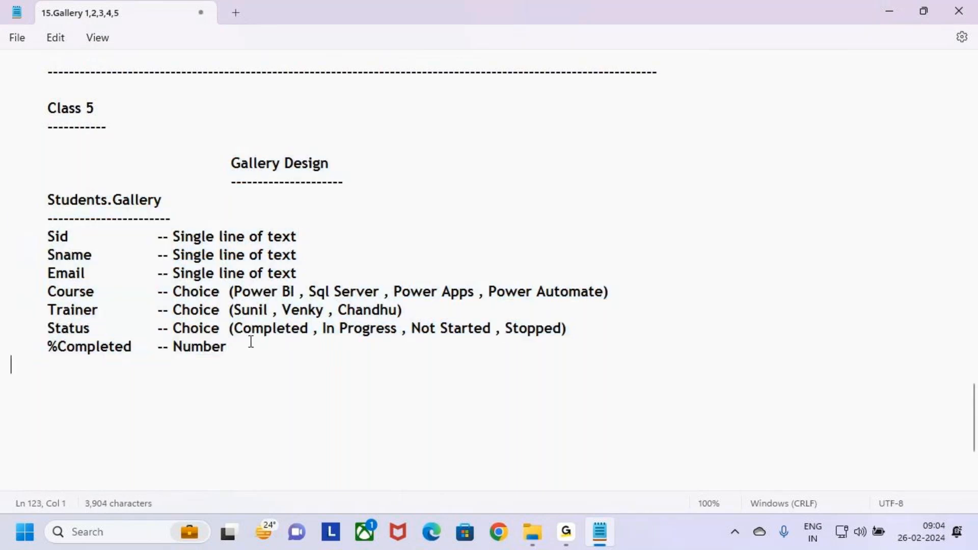
type("---------------------")
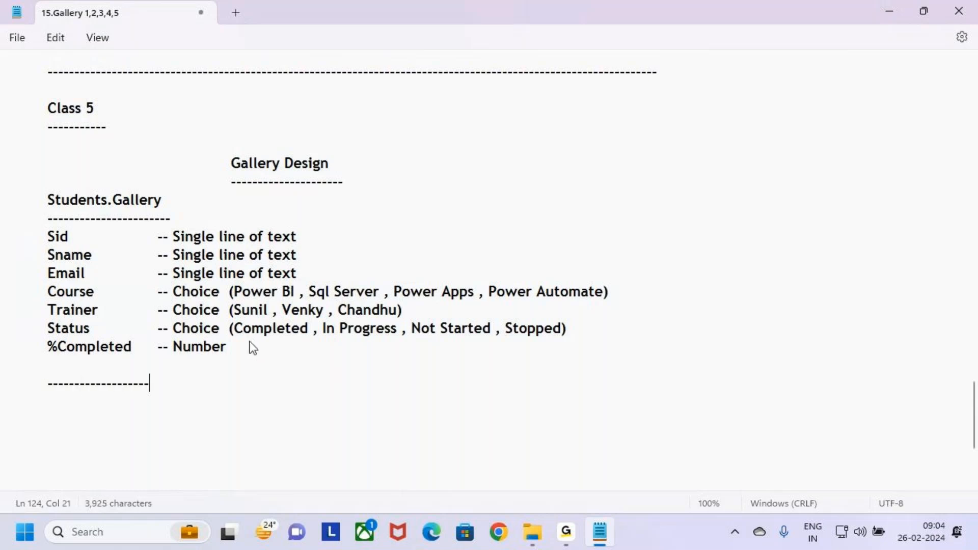
type("---------------------------------------------------------------------------------")
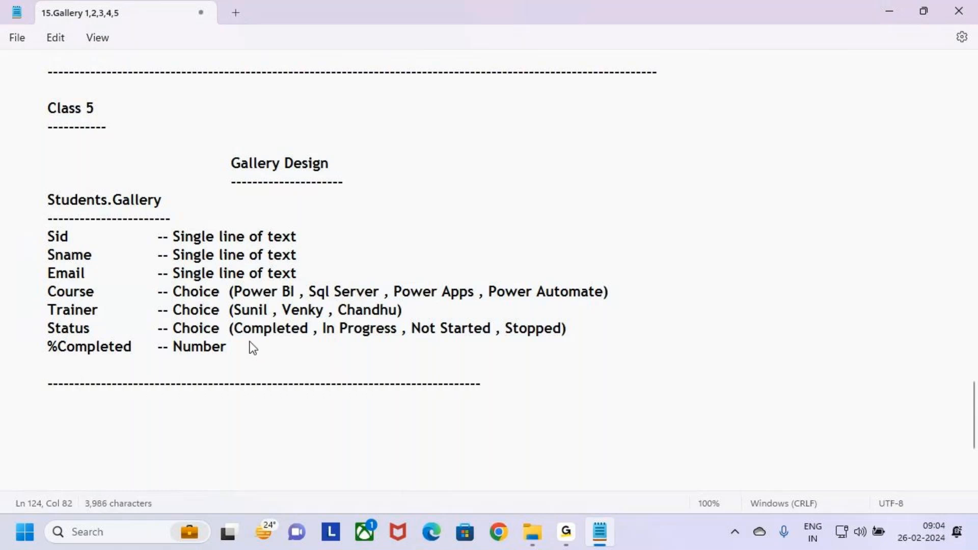
type("--------------------------------------------------------------------------------------")
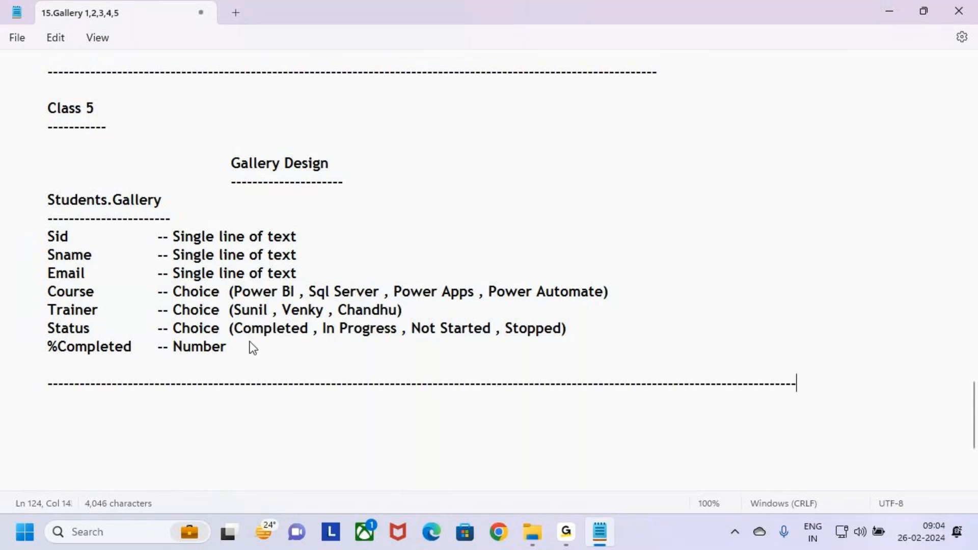
- Add the heading "Class 6" with a dashed underline below the separator line
key("Return")
key("Return")
type("Class 6")
key("Return")
type("------------")
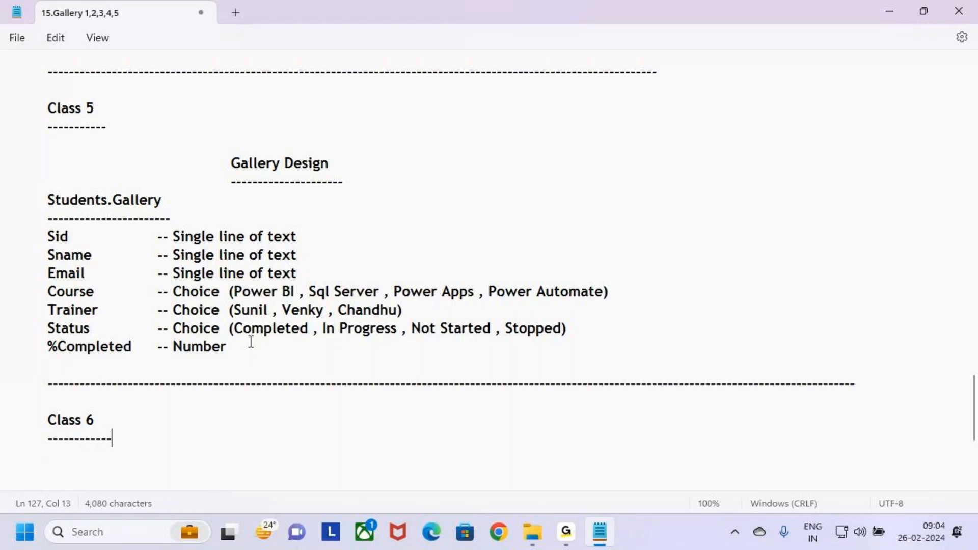
- Enter the indented title "Gid View in Gallery" two lines below the Class 6 underline
key("Return")
key("Return")
key("Tab")
key("Tab")
key("Tab")
key("Tab")
key("Tab")
key("Tab")
key("Tab")
type("G")
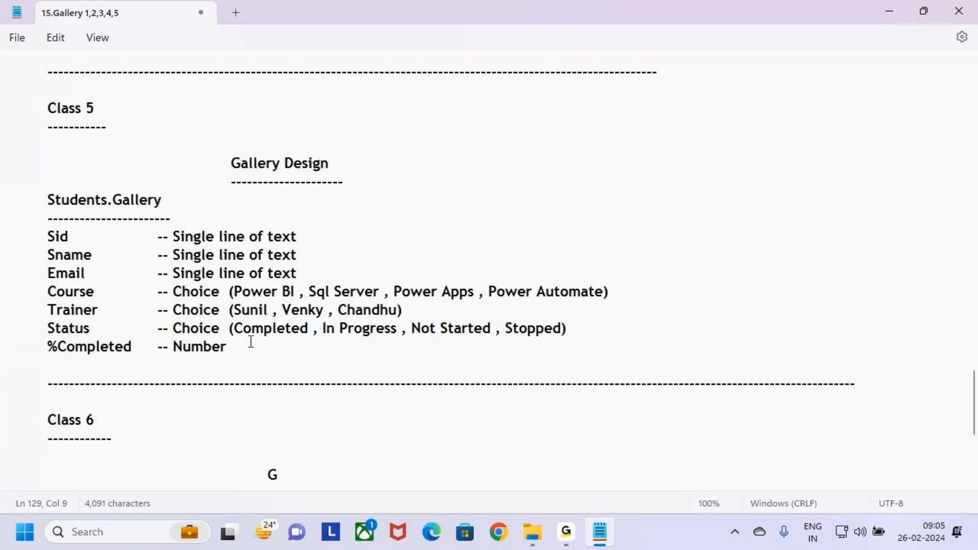
type("Rid")
key("BackSpace")
key("BackSpace")
key("BackSpace")
key("BackSpace")
type("id ")
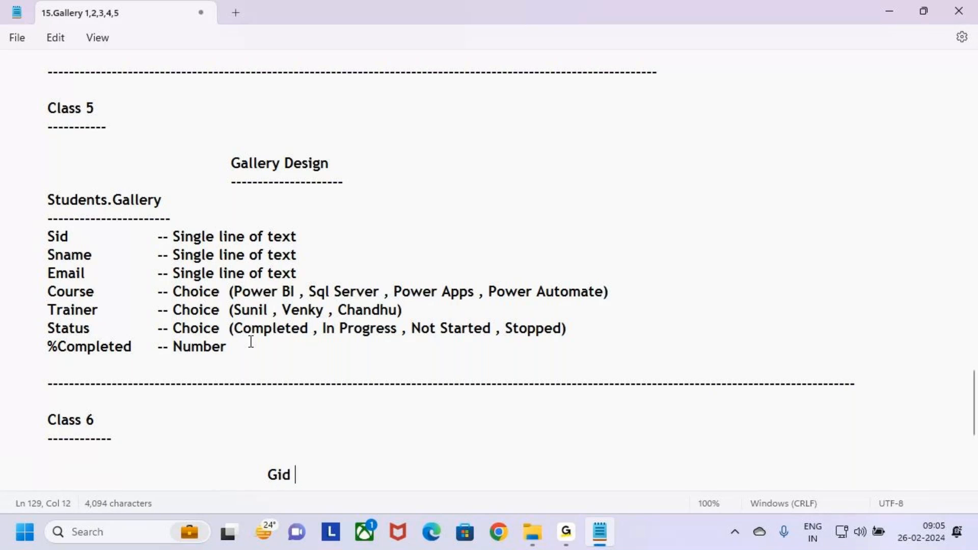
type("View in D")
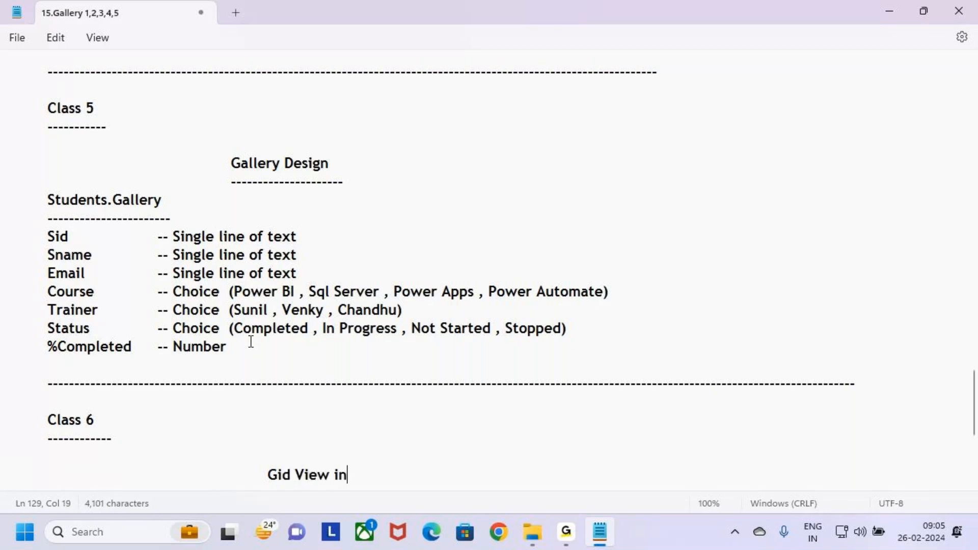
key("BackSpace")
type("Gallery")
- Add an equally indented dashed underline beneath the gallery title, matching its width
key("Return")
key("Tab")
key("Tab")
key("Tab")
key("Tab")
type("\\")
key("Tab")
key("Tab")
key("BackSpace")
key("BackSpace")
key("BackSpace")
key("BackSpace")
key("Tab")
key("Tab")
key("Tab")
type("----------------------")
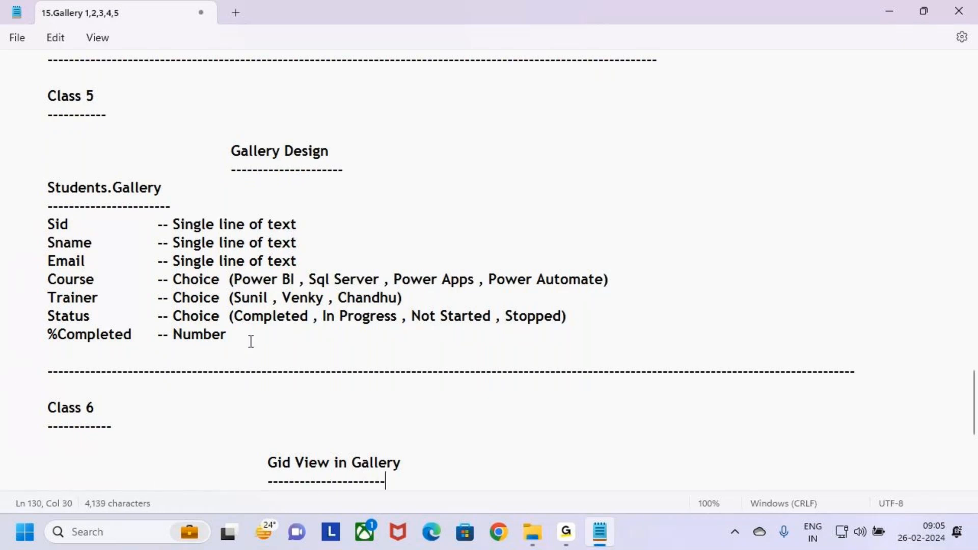
type("------")
- Correct "Gid" to "Grid" in the Class 6 title
left_click(281, 462)
key("BackSpace")
type("ri")
- Review the Students.Gallery column list, the Gallery Design heading and the Class 6 title in the notes
left_click(248, 340)
left_click_drag(249, 339, 1, 191)
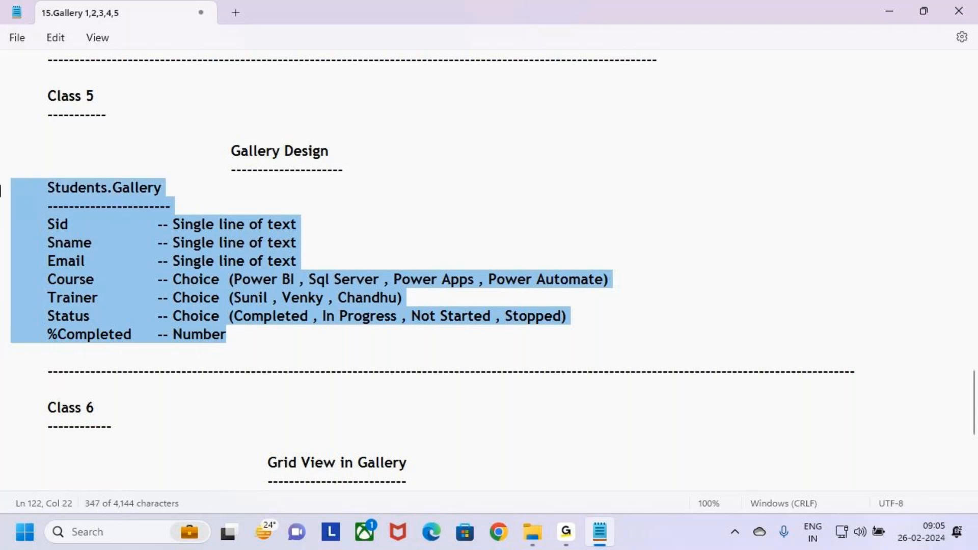
left_click(264, 350)
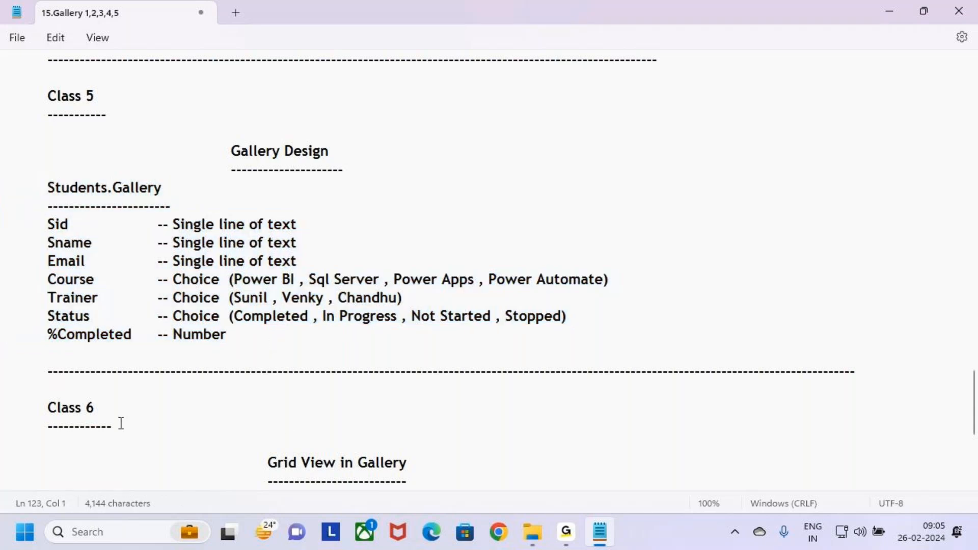
scroll(415, 444, "down", 1)
scroll(415, 445, "down", 2)
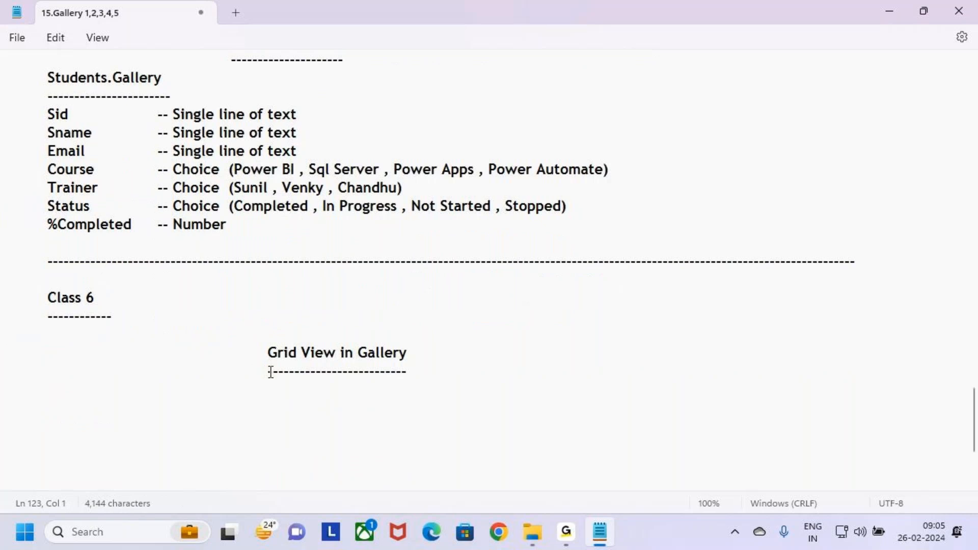
left_click_drag(267, 353, 425, 365)
left_click(427, 372)
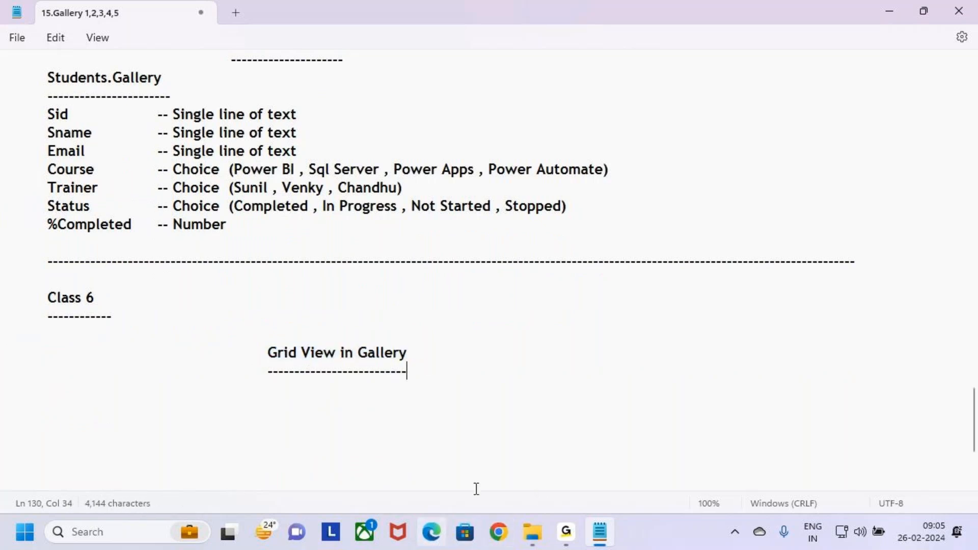
scroll(244, 293, "up", 4)
left_click(219, 212)
left_click_drag(218, 212, 341, 214)
left_click(372, 246)
scroll(408, 377, "down", 3)
- Switch to Microsoft Edge and open make.powerapps.com
left_click(432, 545)
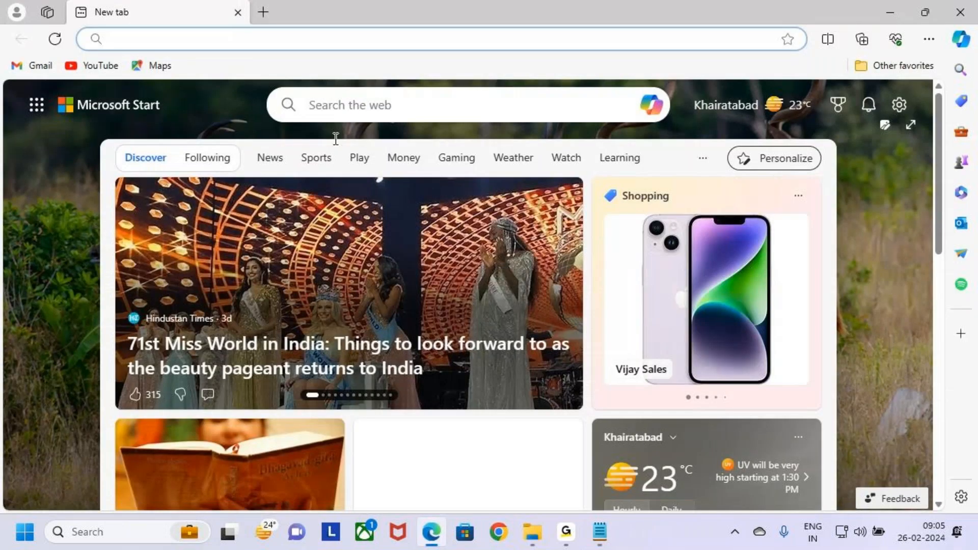
left_click(382, 31)
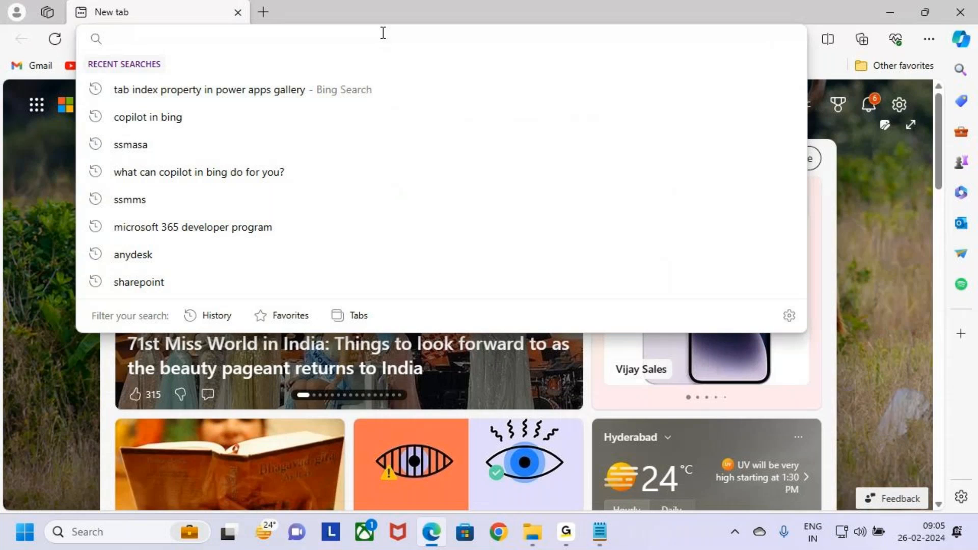
type("make.powerapps.com")
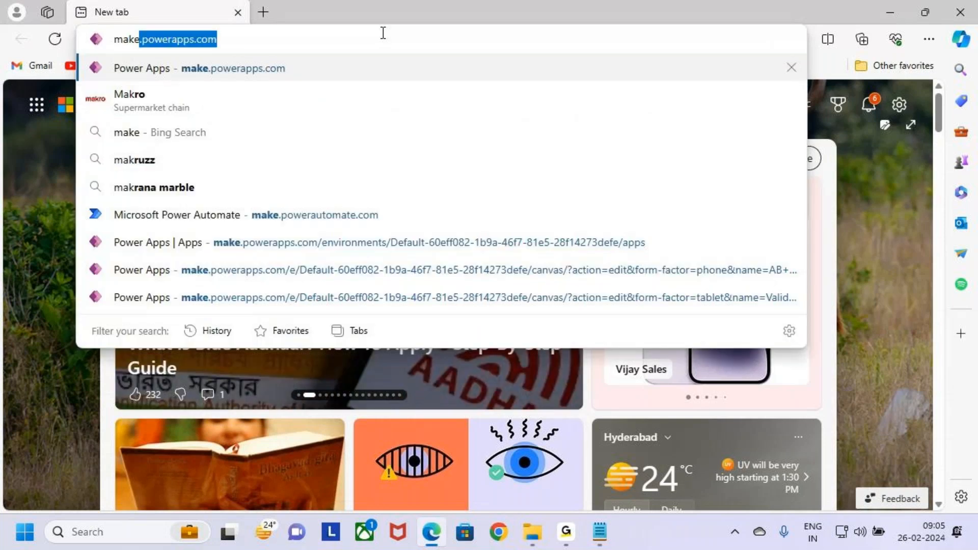
key("Right")
key("Return")
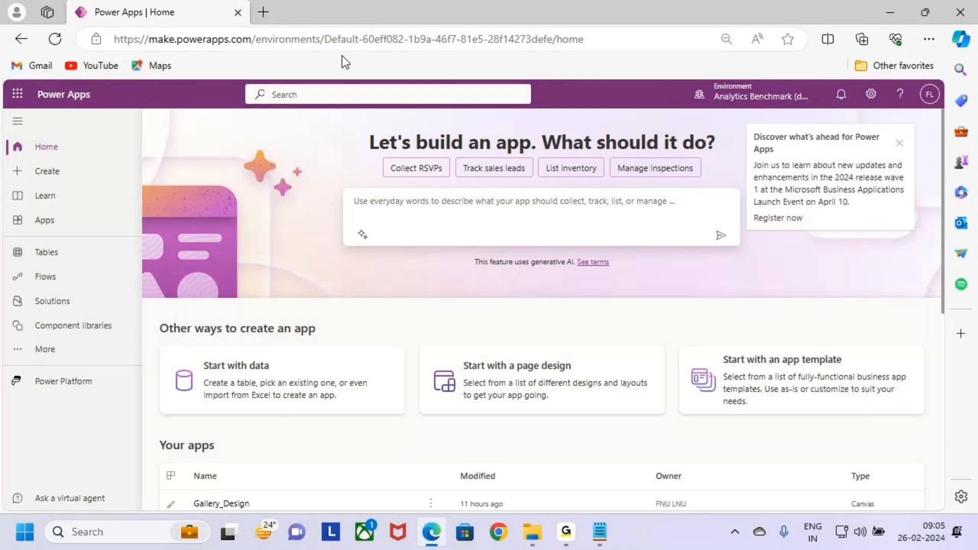
- Open the Gallery_Design canvas app for editing and dismiss the Power Apps announcement
scroll(324, 358, "down", 2)
scroll(324, 358, "down", 2)
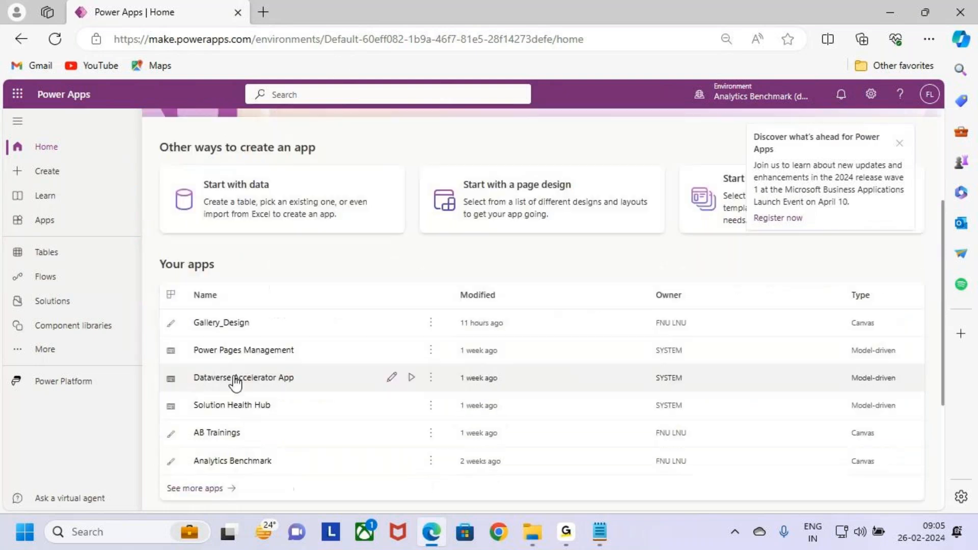
left_click(392, 322)
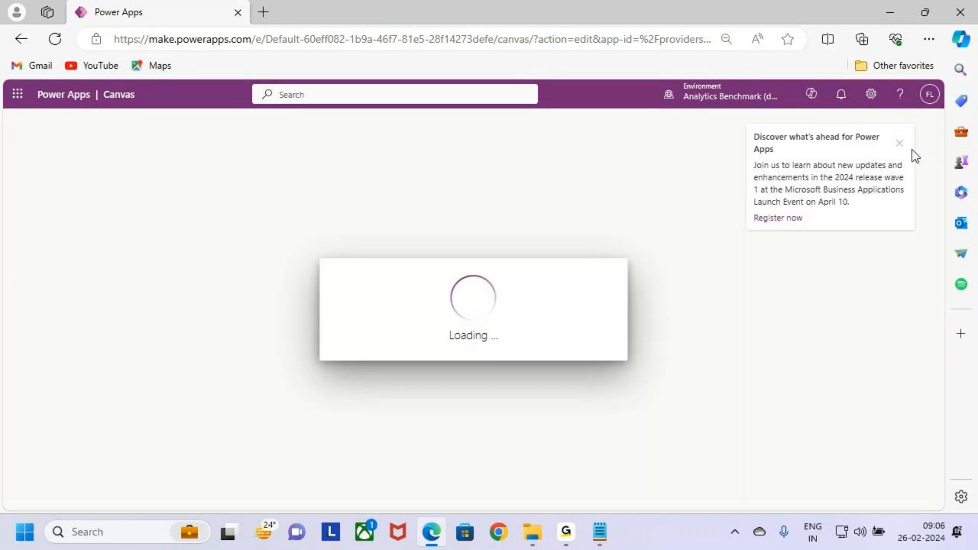
left_click(900, 142)
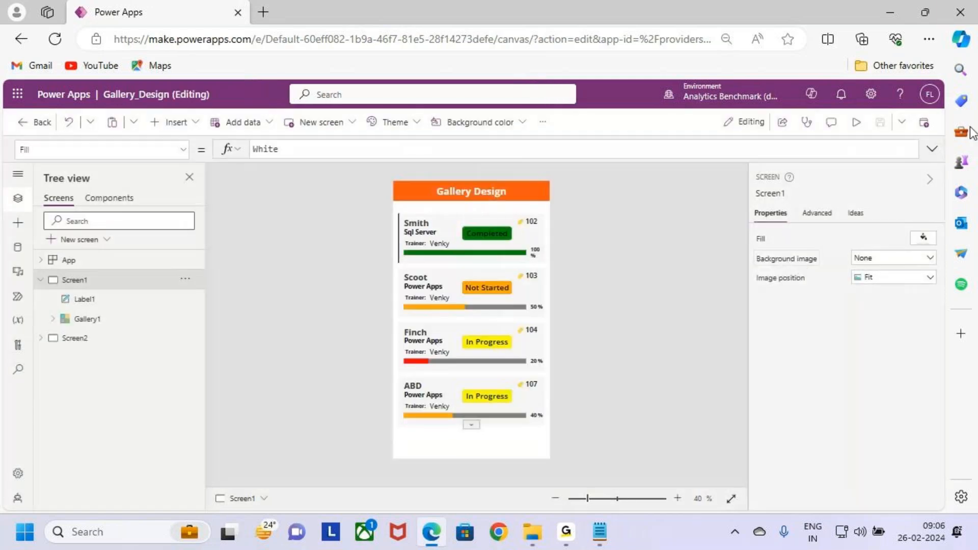
- Preview the app, browse the records in the gallery and outline the first record with a red rectangle
left_click(855, 123)
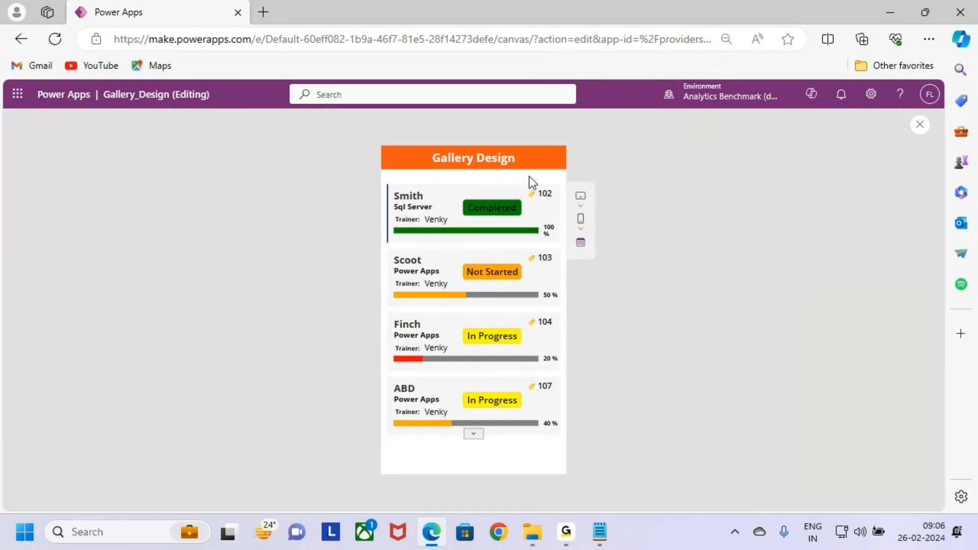
left_click(478, 435)
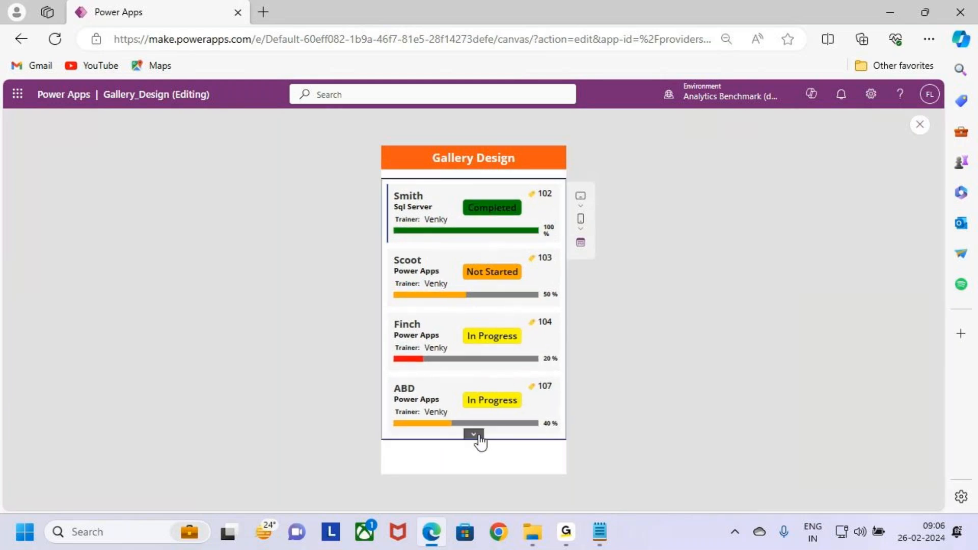
scroll(502, 340, "up", 1)
scroll(502, 342, "down", 1)
scroll(503, 341, "up", 1)
key("ctrl+2")
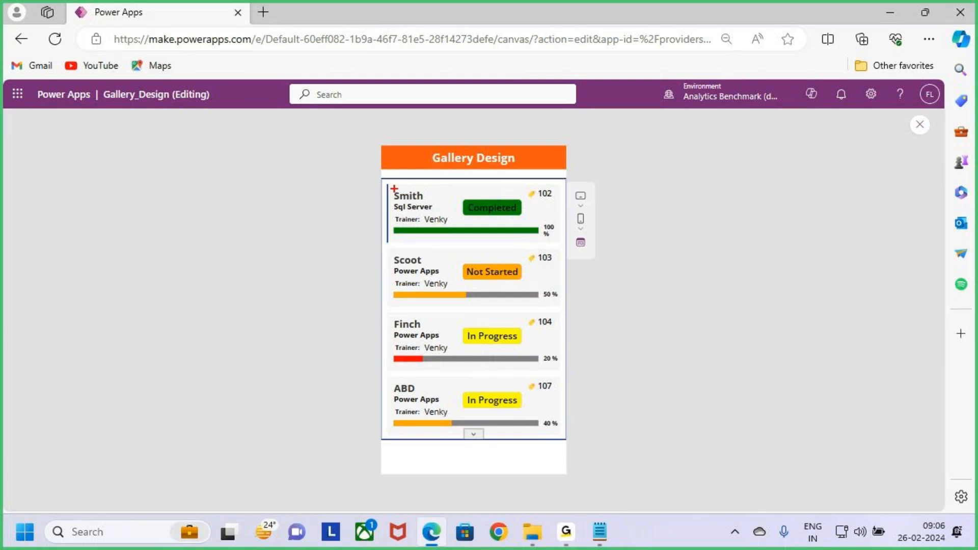
mouse_move(383, 185)
left_mouse_down()
mouse_move(463, 219)
mouse_move(567, 239)
left_mouse_up()
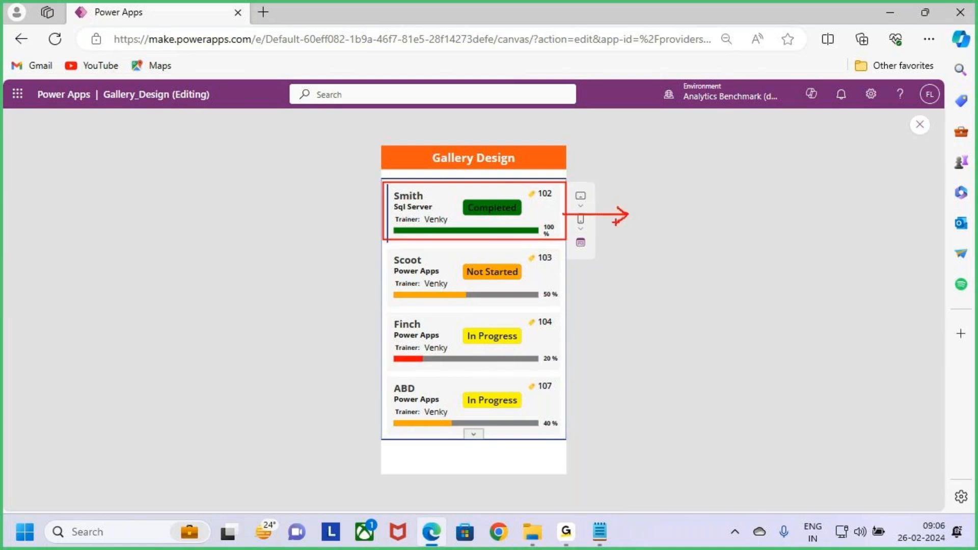
- Annotate the app preview with the labels Grid View and Tabular, and outline the Grid View label with a rectangle
type("Grid")
type(" View")
type("Ta")
key("BackSpace")
key("BackSpace")
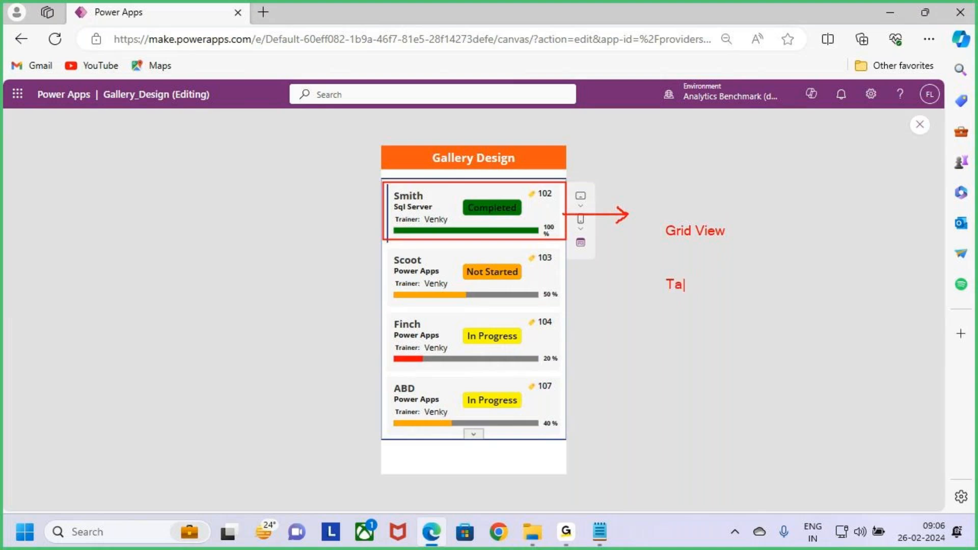
type("ar")
left_click_drag(654, 219, 733, 243)
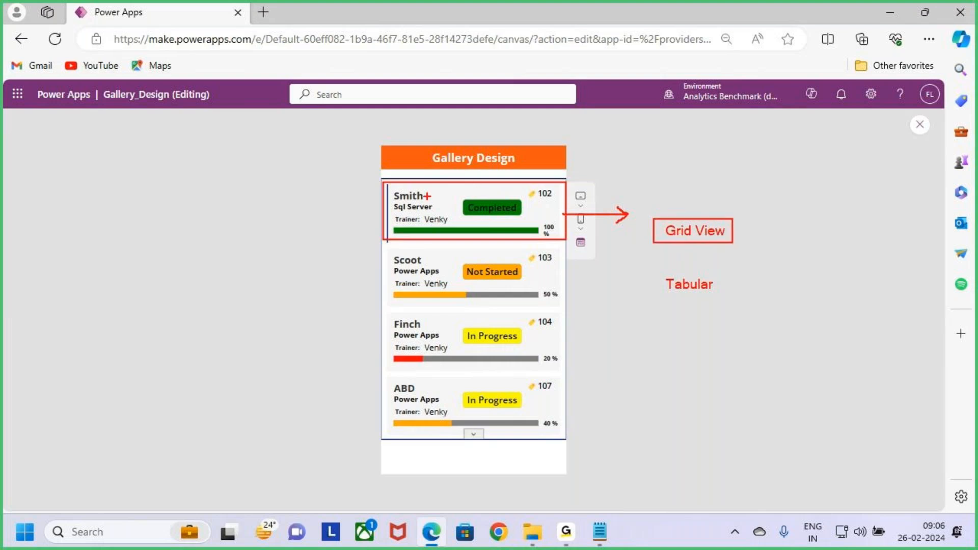
- Mark the first record again, point an arrow at the Grid View label, circle Tabular and clear the annotations
left_click_drag(386, 184, 563, 239)
left_click_drag(564, 238, 565, 238)
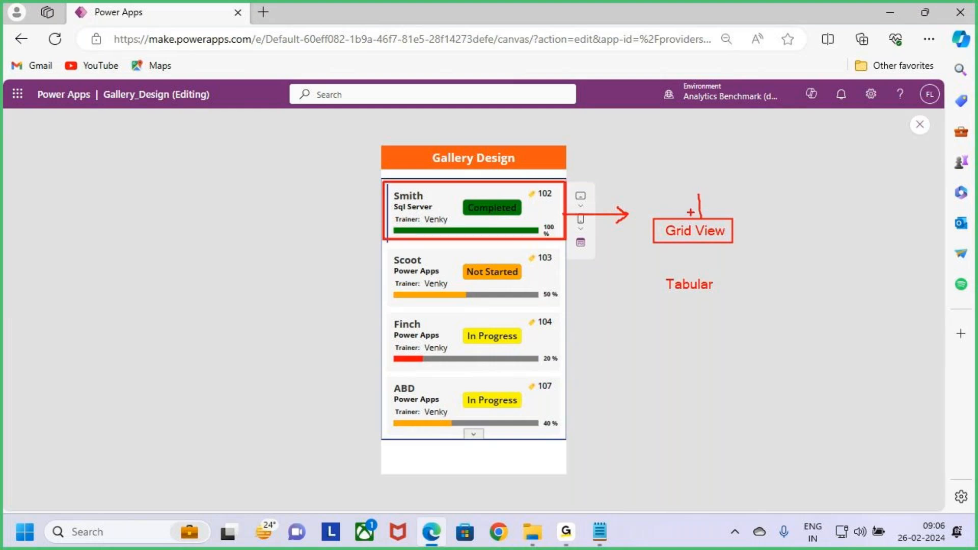
left_click_drag(670, 302, 701, 299)
mouse_move(685, 301)
left_mouse_down()
mouse_move(711, 263)
mouse_move(656, 285)
mouse_move(693, 291)
left_mouse_up()
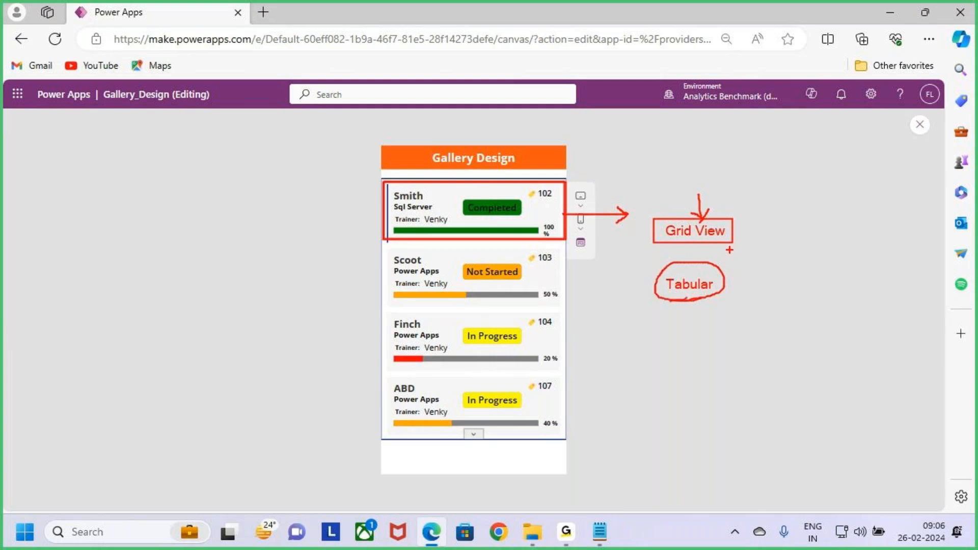
key("Escape")
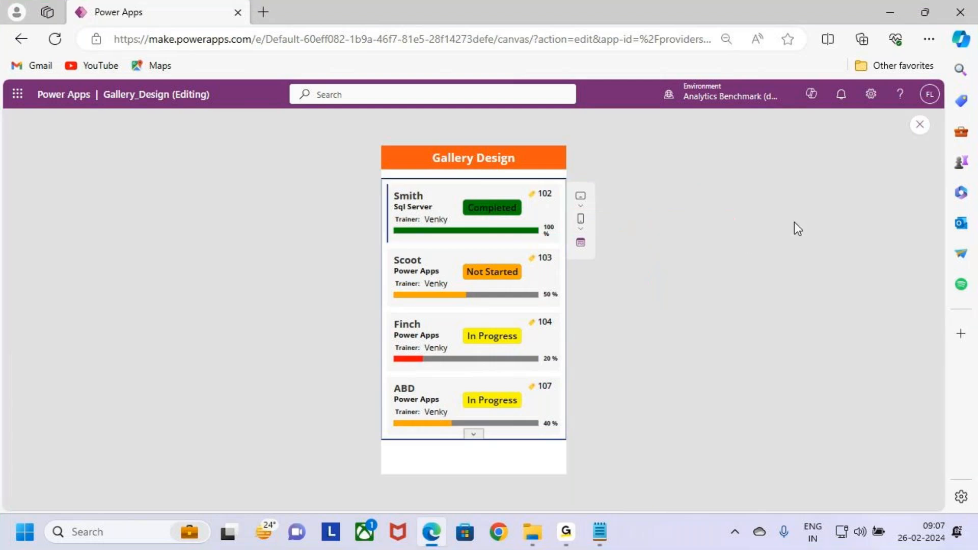
- Close the preview, outline the phone-sized gallery screen and leave the Gallery_Design app for the home page
left_click(919, 127)
left_click(586, 356)
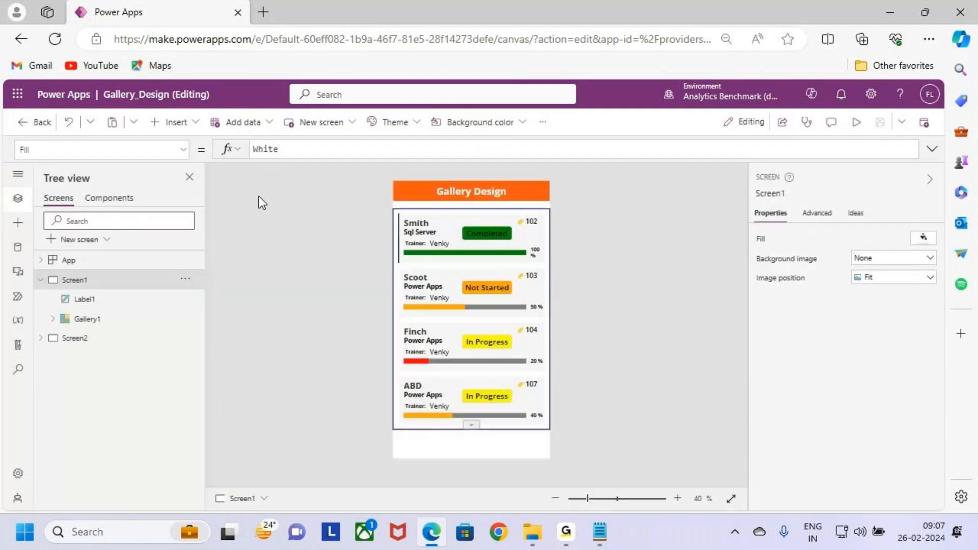
key("ctrl+2")
mouse_move(395, 193)
left_mouse_down()
mouse_move(471, 396)
mouse_move(551, 455)
left_mouse_up()
key("Escape")
left_click(32, 125)
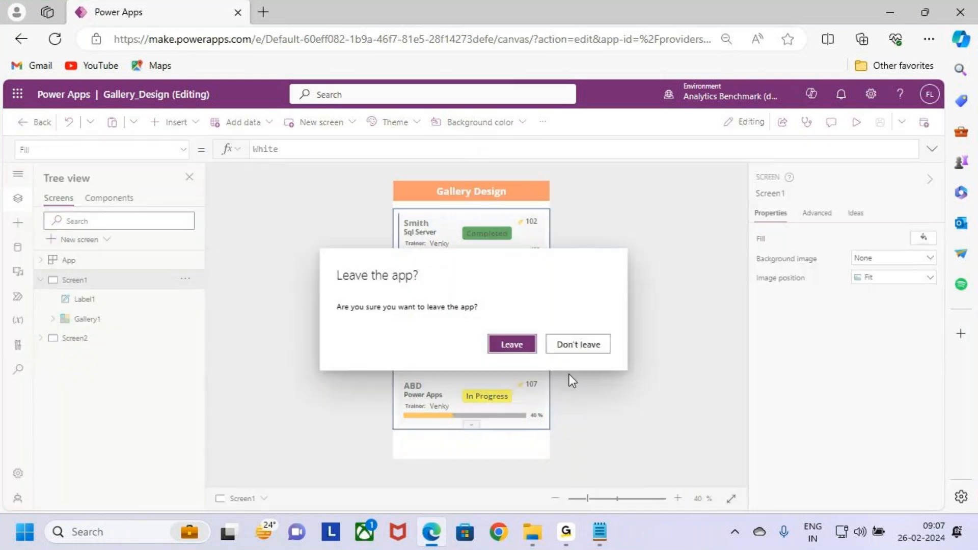
left_click(512, 345)
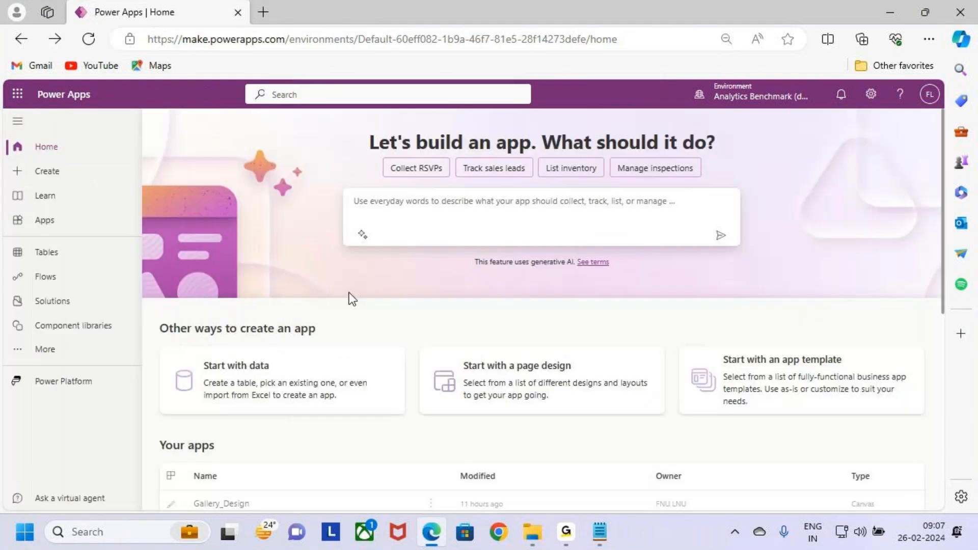
- Start creating a new blank canvas app, outlining the blank app option and the canvas app's create option
left_click(75, 174)
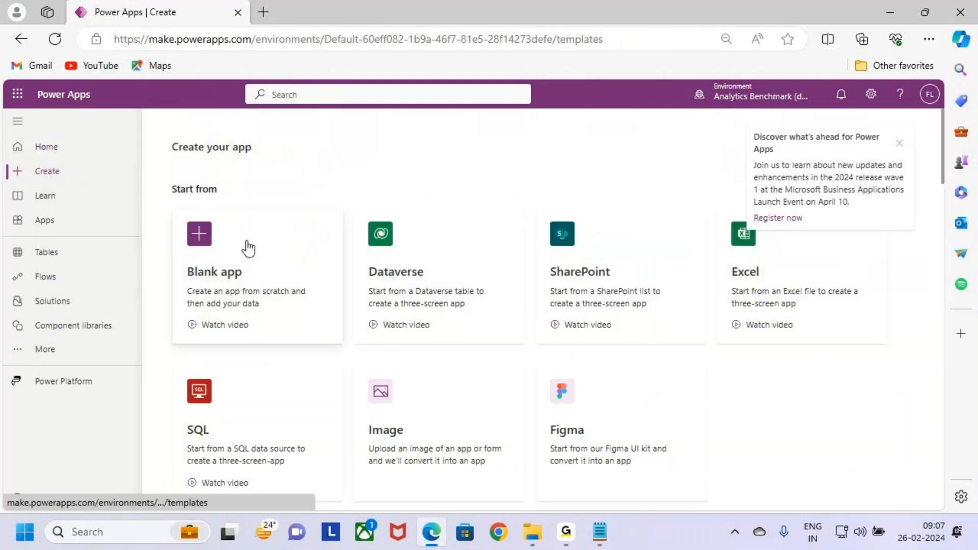
key("ctrl+2")
mouse_move(176, 210)
left_mouse_down()
mouse_move(244, 301)
mouse_move(341, 336)
left_mouse_up()
key("Escape")
left_click(299, 273)
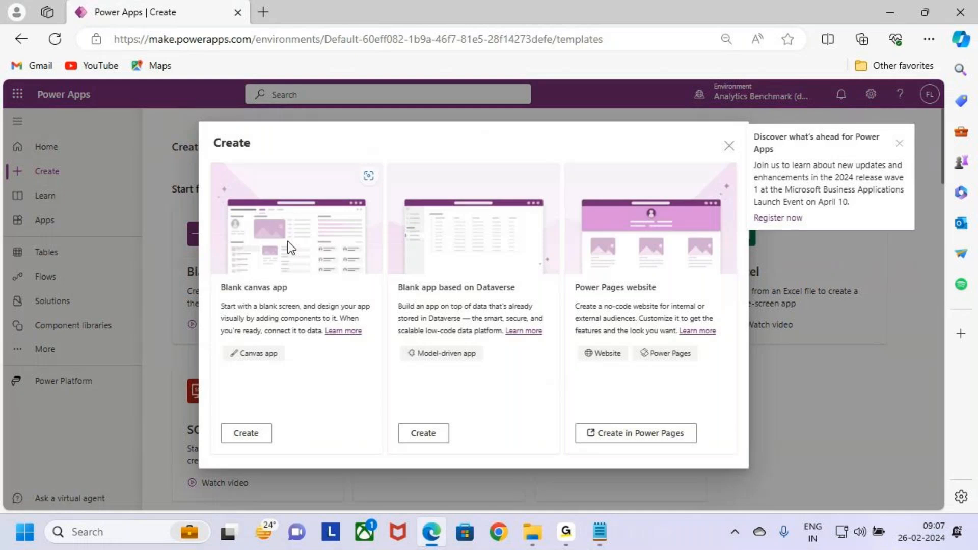
key("ctrl+2")
left_click_drag(214, 415, 282, 451)
key("Escape")
left_click(269, 436)
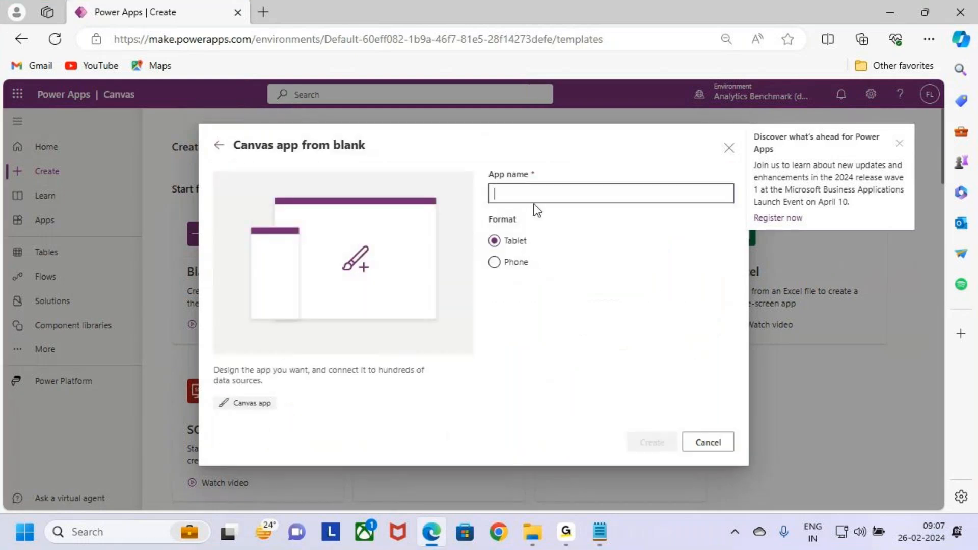
type("Gallery")
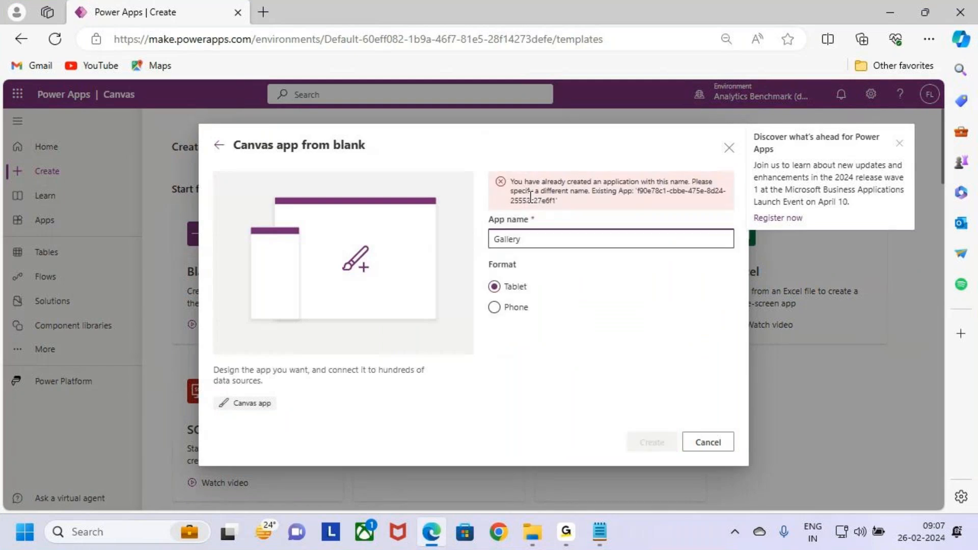
type(" G")
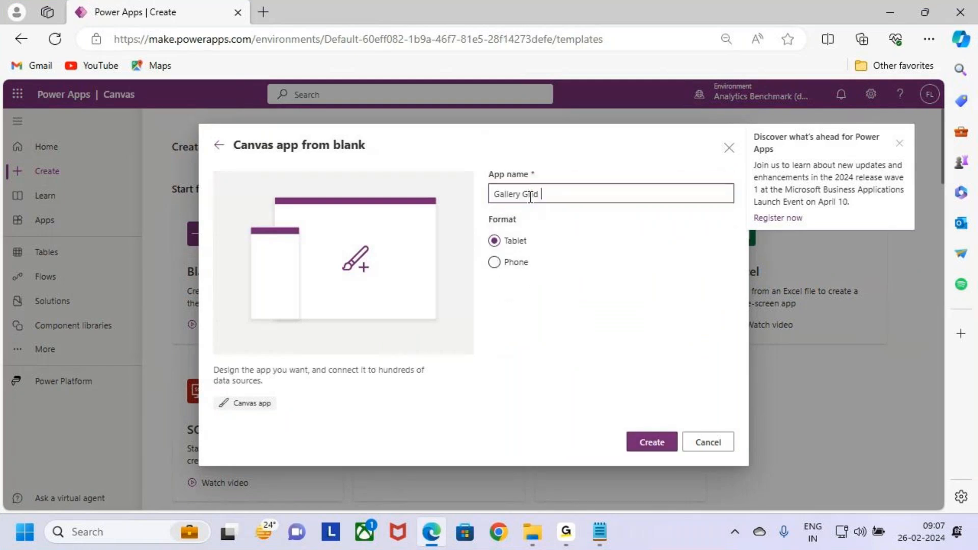
type("rid")
type("SELECT ENAME,SALARY,DNO,ROW_NUMBER() OVER(PARTITION BY ENAME,SALARY,DNO ORDER BY ENAME,SALARY,DNO) AS DUPLICATES FROM EMPiew")
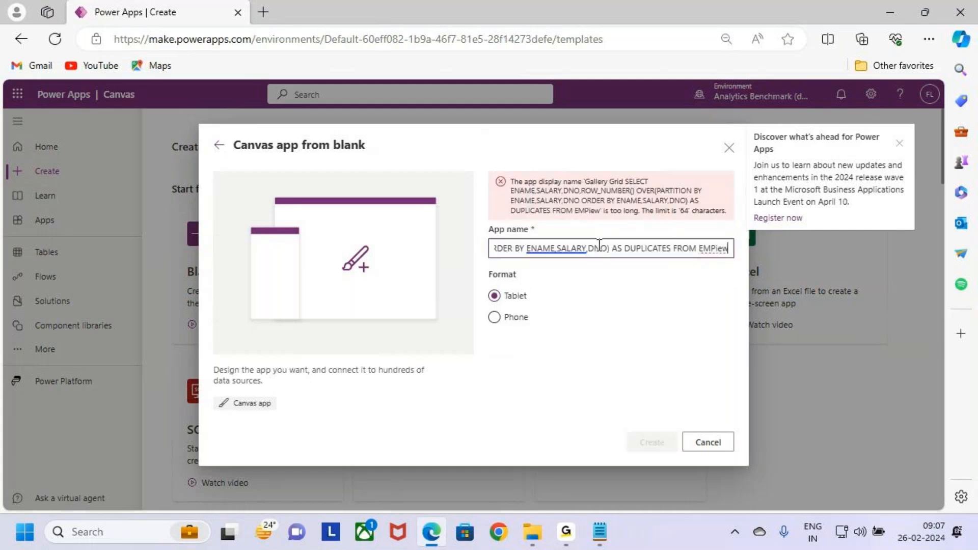
key("ctrl+a")
key("BackSpace")
- Create the canvas app as Gallery Grid View in Tablet format, dismiss the announcement and outline the app name
type("Gallery ")
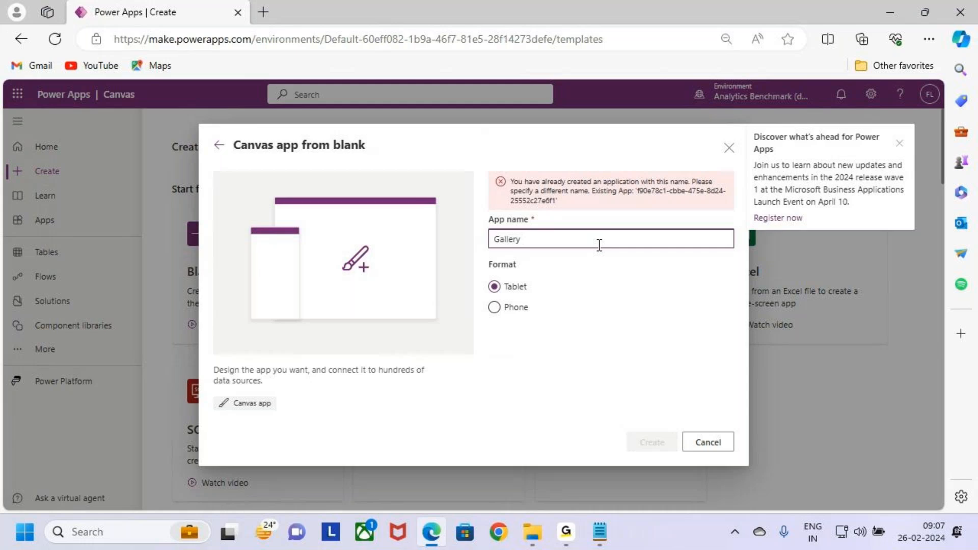
type("Grid View")
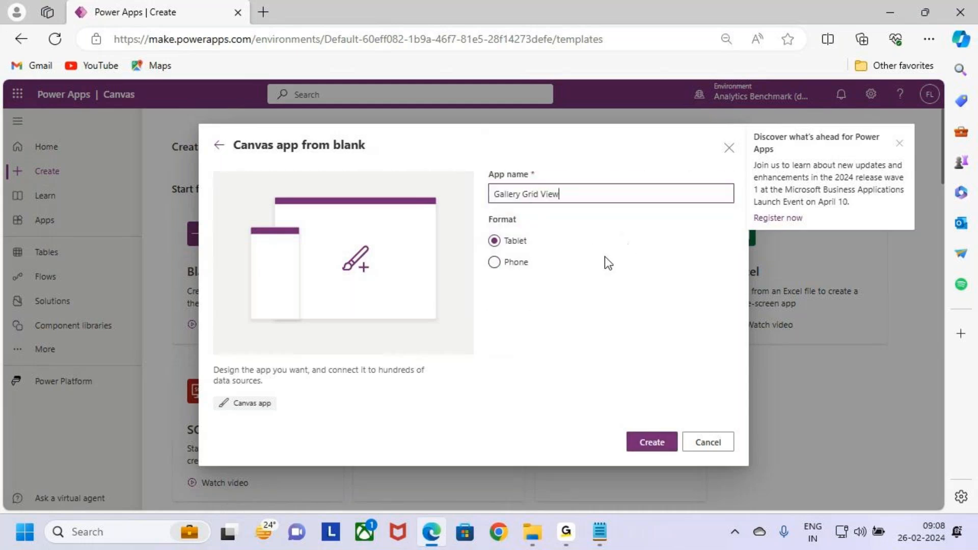
key("ctrl+2")
left_click_drag(493, 248, 519, 212)
key("Escape")
left_click(652, 443)
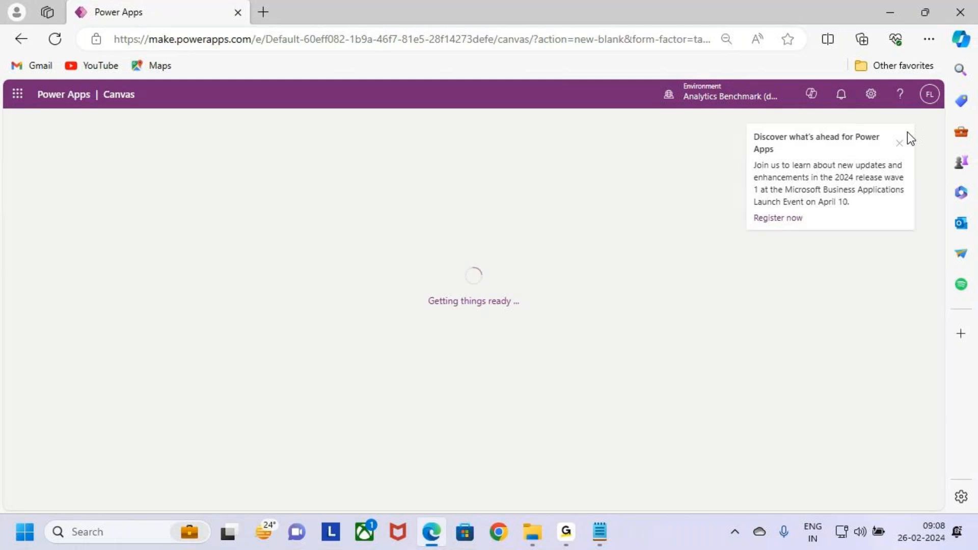
left_click(900, 143)
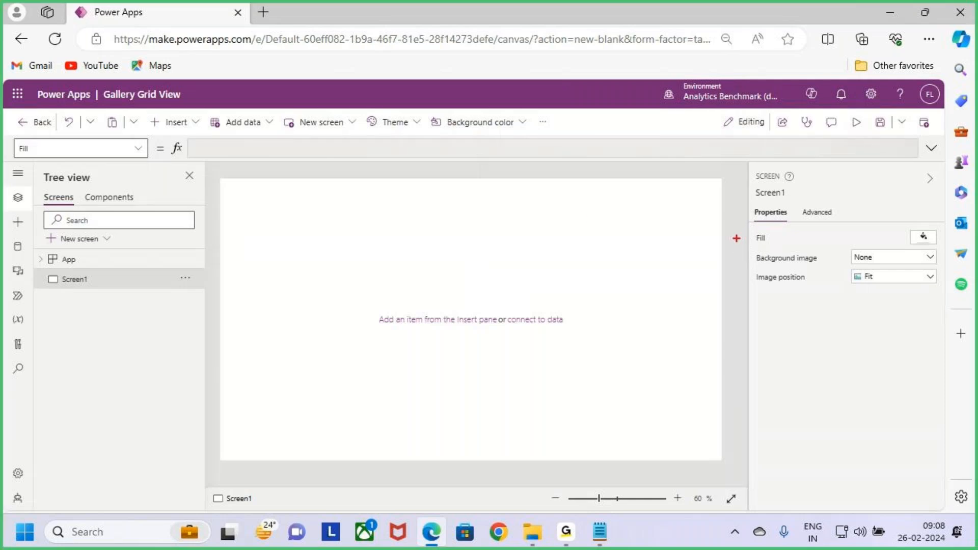
left_click_drag(96, 82, 201, 105)
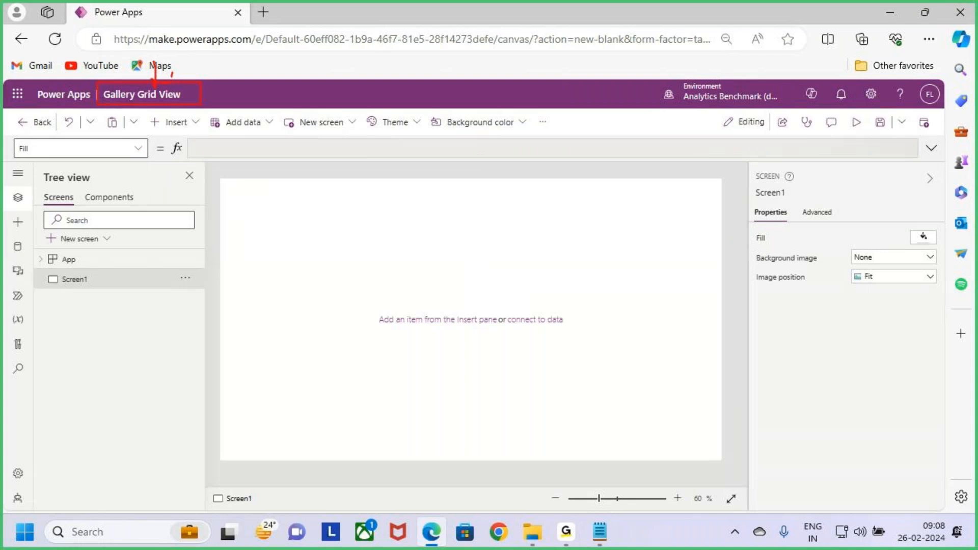
key("Escape")
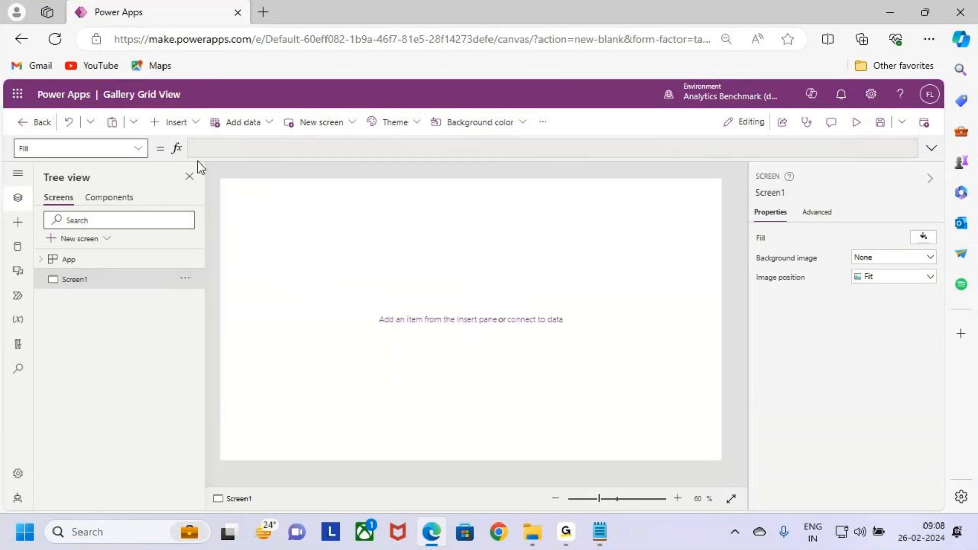
left_click(185, 126)
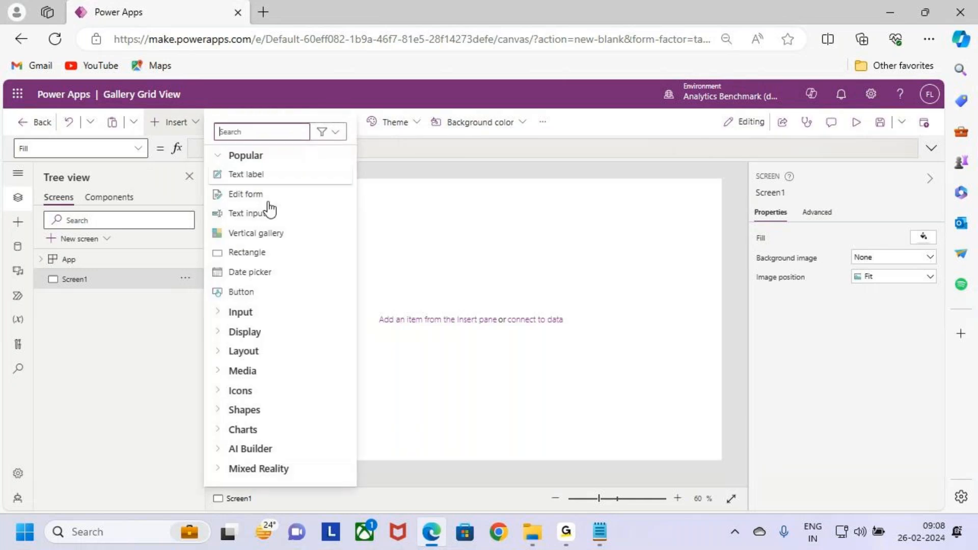
left_click(284, 294)
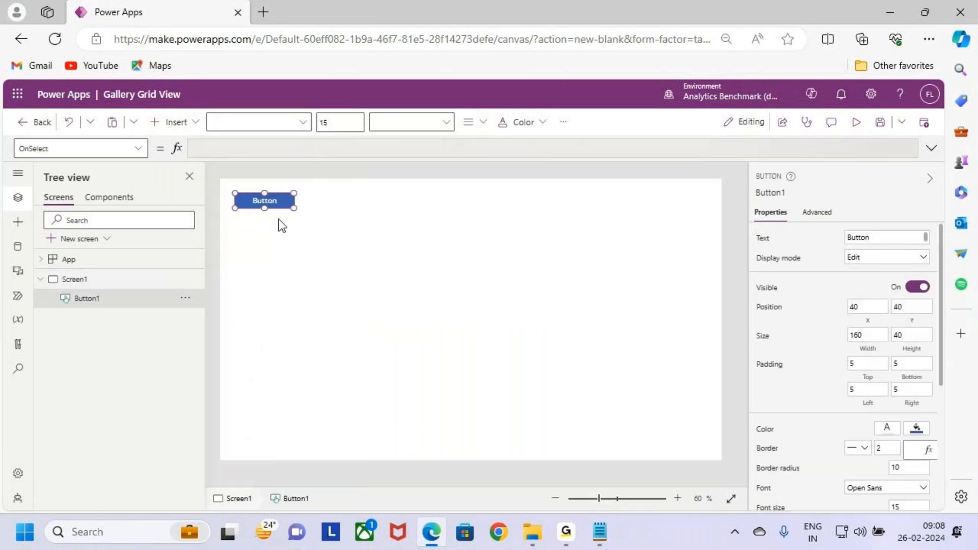
left_click_drag(275, 200, 368, 265)
left_click(763, 238)
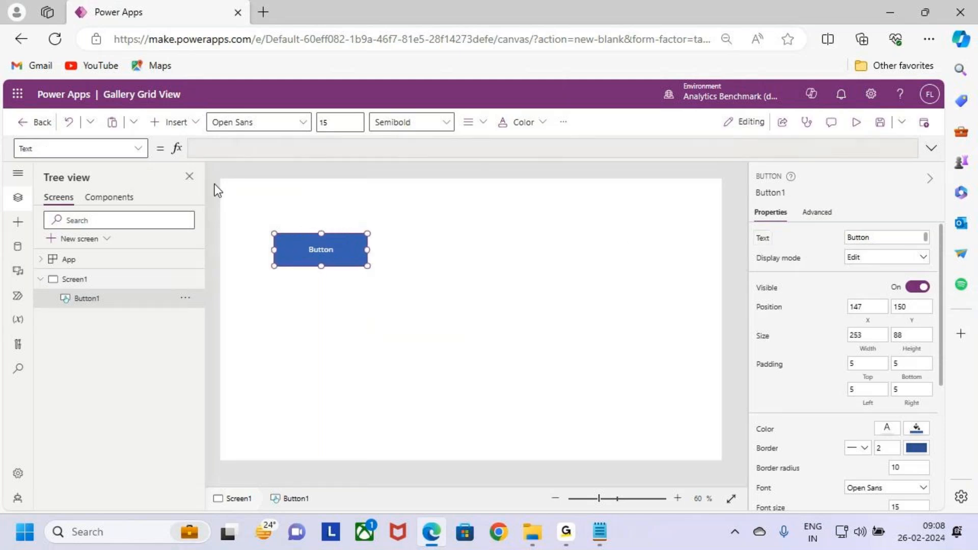
left_click(494, 292)
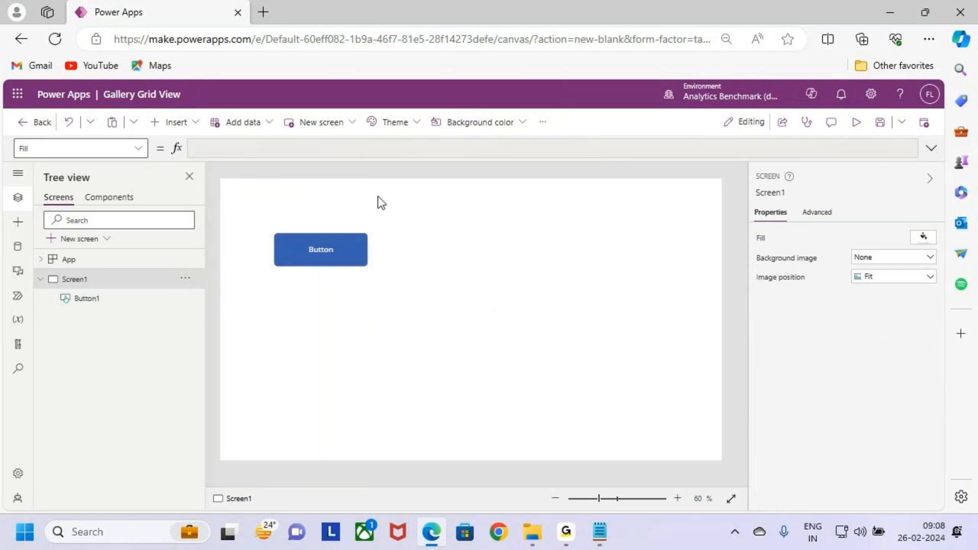
left_click(333, 241)
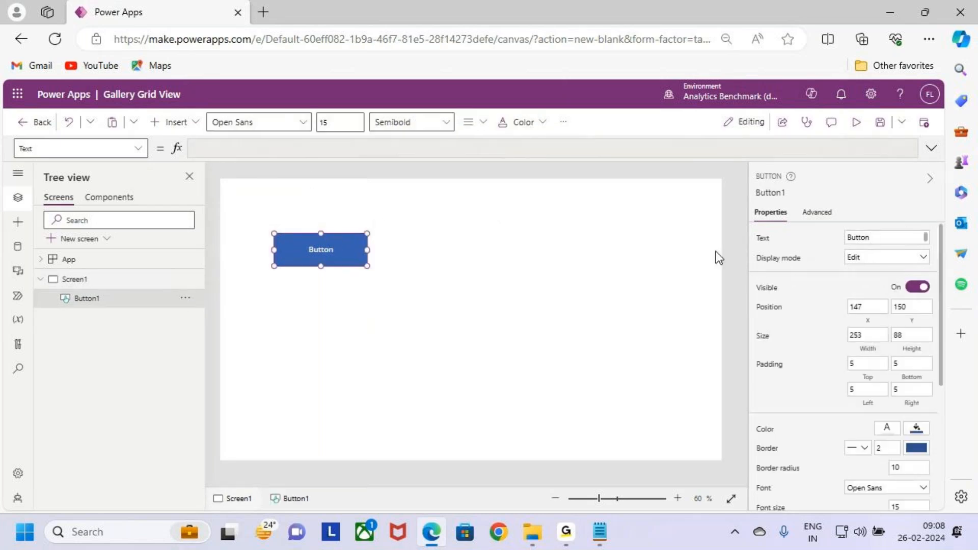
left_click(55, 39)
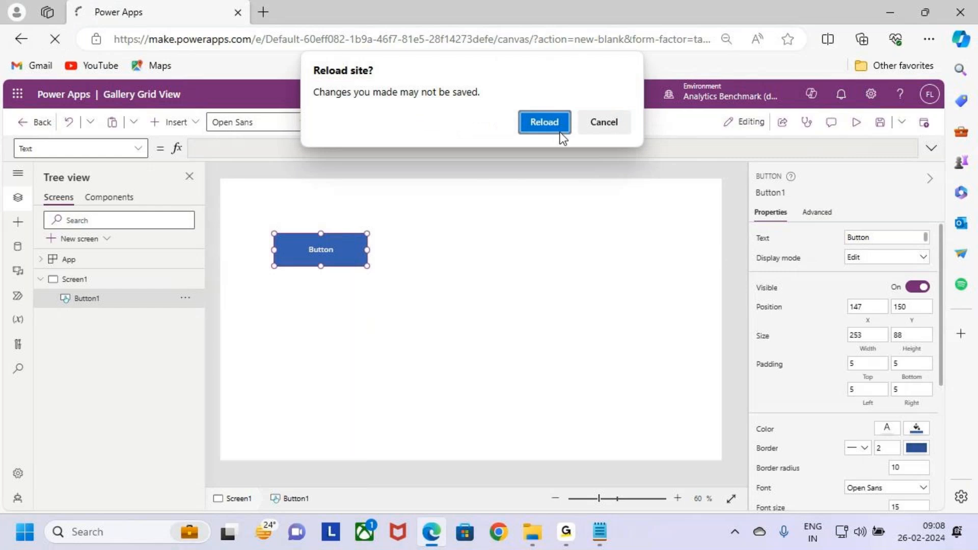
left_click(543, 121)
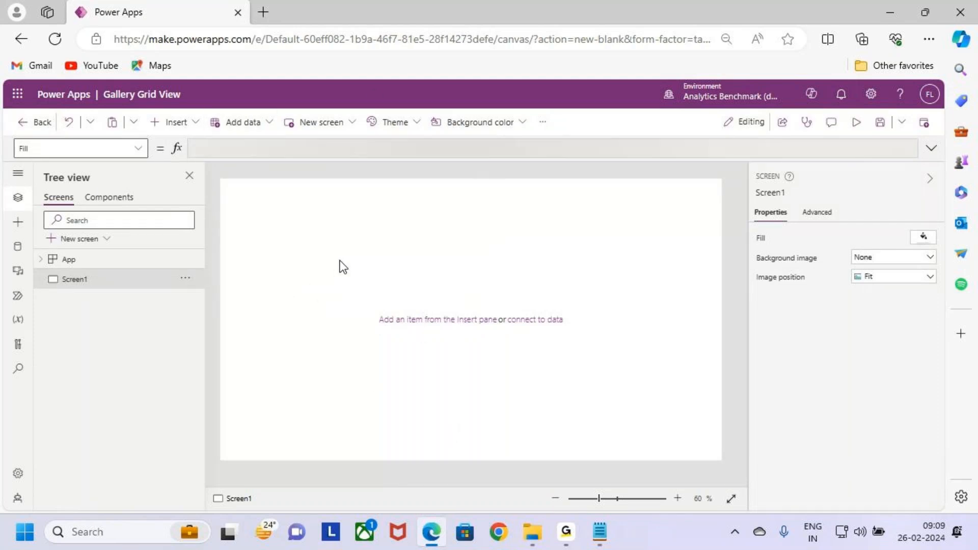
- Insert a button in the upper part of Screen1 and set its text to Gallery Grid view
left_click(171, 122)
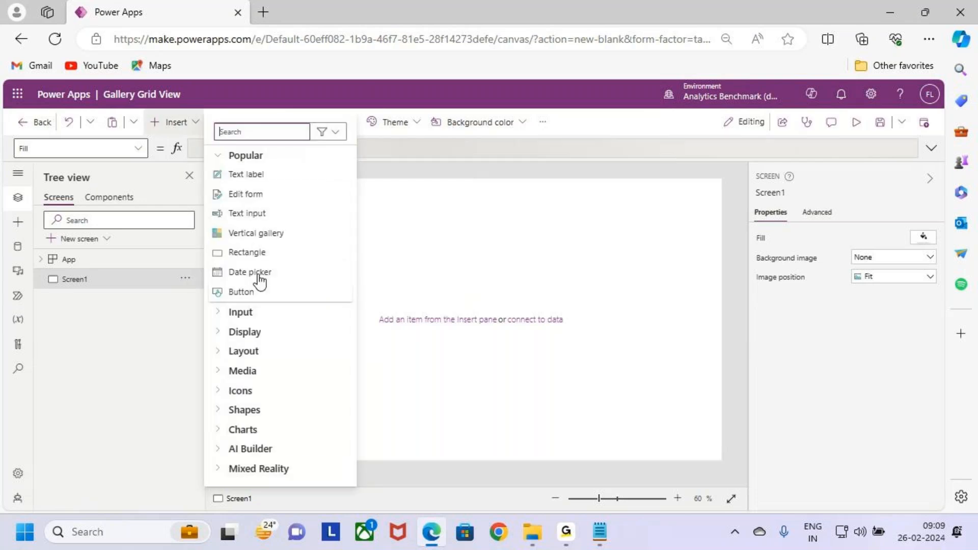
left_click(272, 291)
left_click_drag(273, 201, 343, 252)
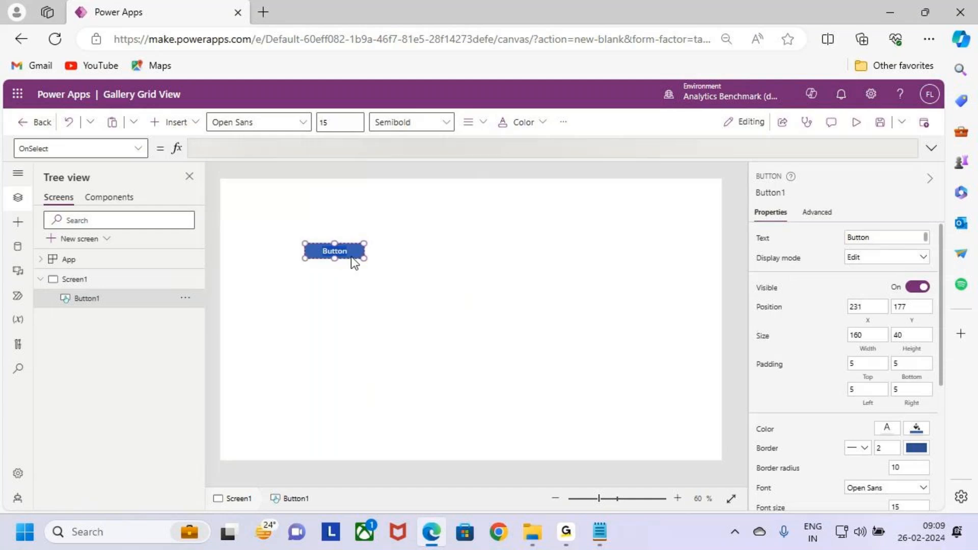
type("Gallery Grid view")
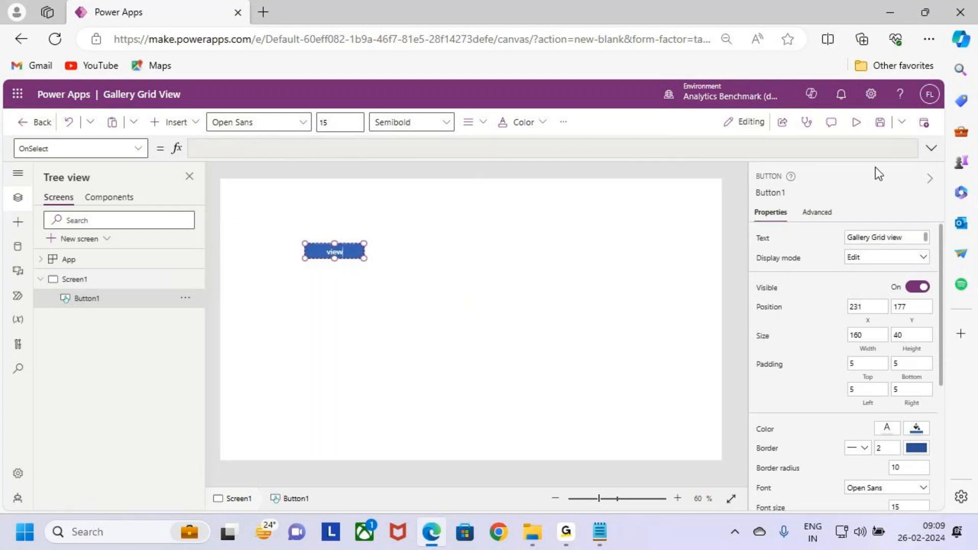
- Enlarge the button to about 266 by 98, format its text as bold size 18 and save the app
left_click(880, 122)
left_click_drag(365, 258, 345, 250)
left_click(336, 122)
type("18")
key("Return")
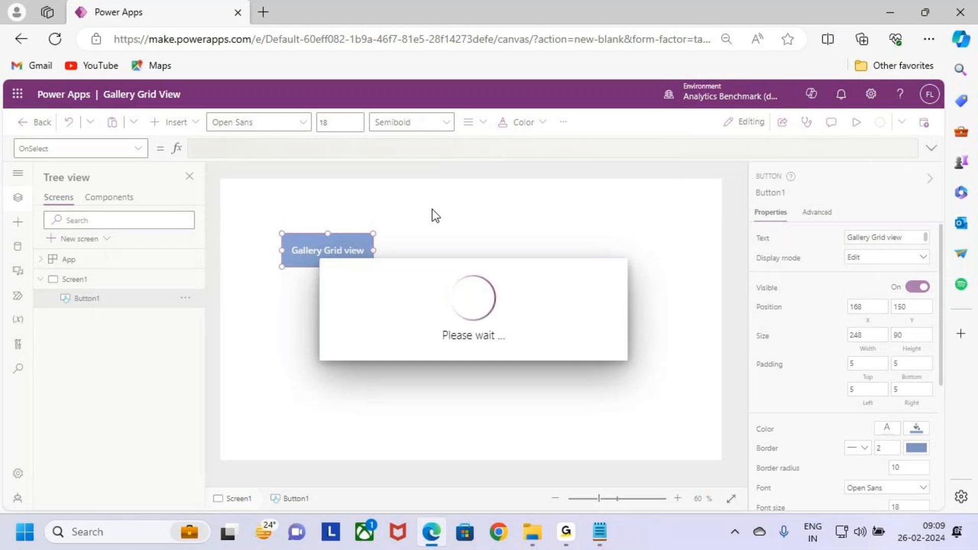
left_click(414, 126)
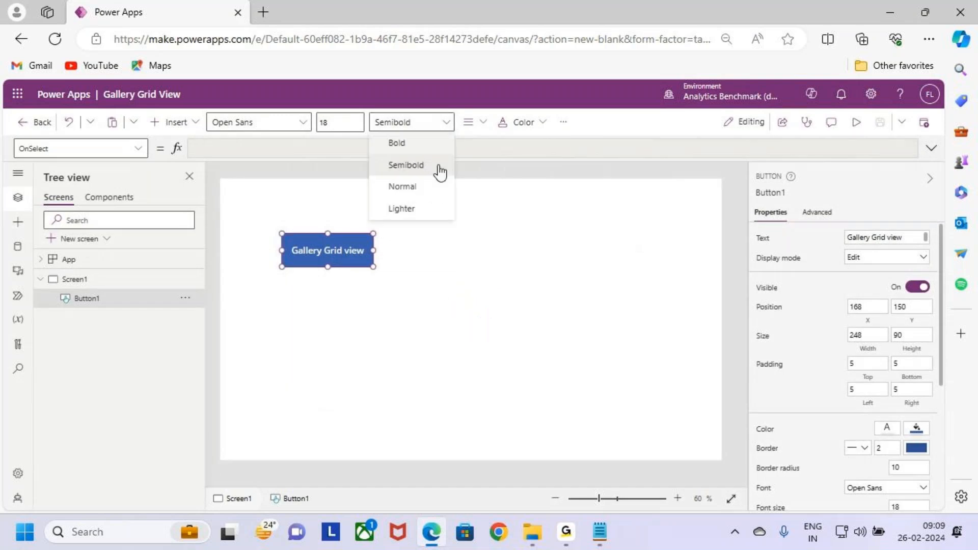
left_click(421, 145)
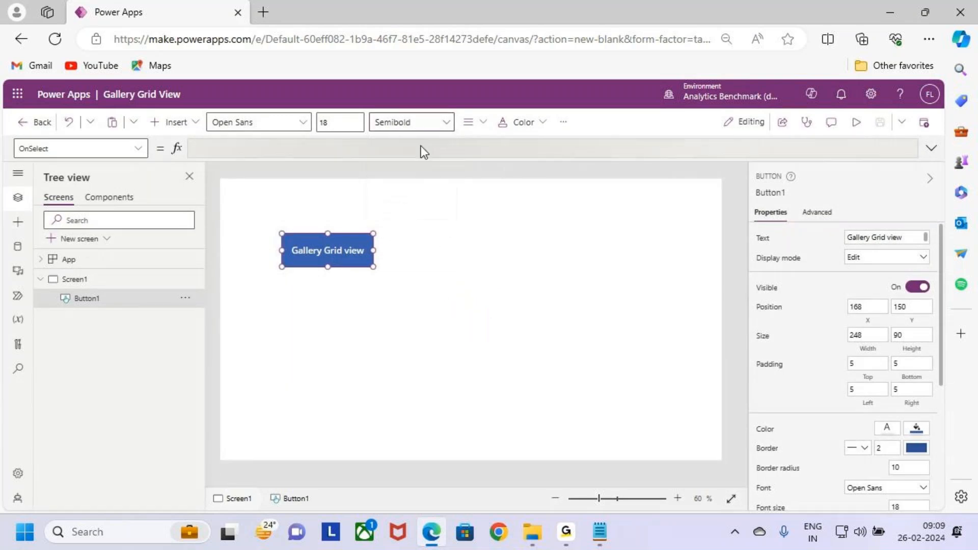
left_click_drag(373, 266, 381, 271)
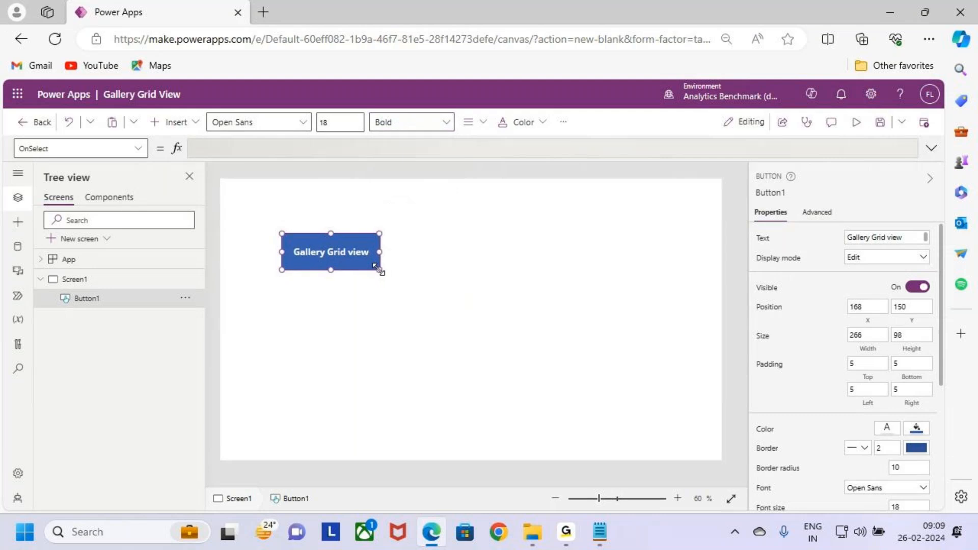
left_click(405, 270)
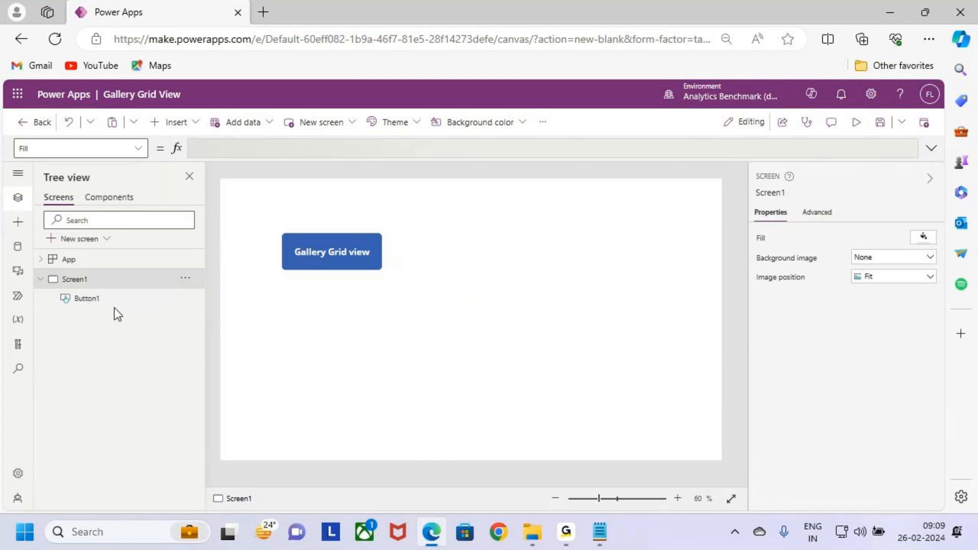
- Try to rename Screen1 to Home Screen
double_click(86, 278)
type("Home")
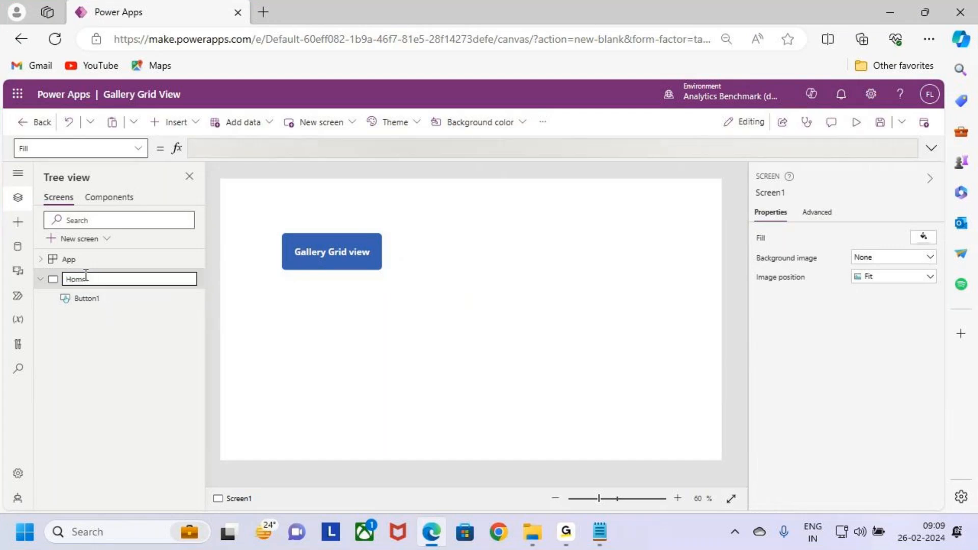
type("\\")
type("creen")
left_click(114, 353)
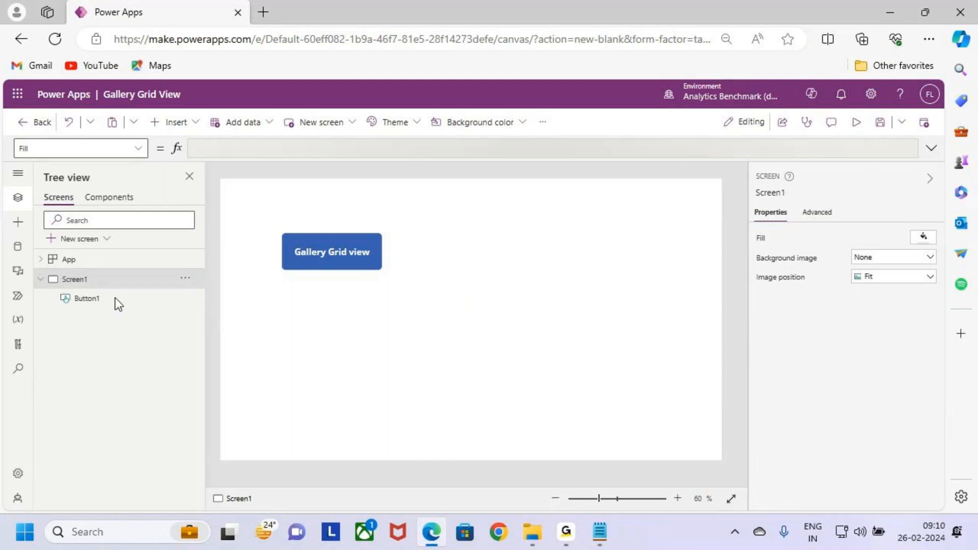
- Add a blank screen and rename it Grid View Screen
left_click(83, 238)
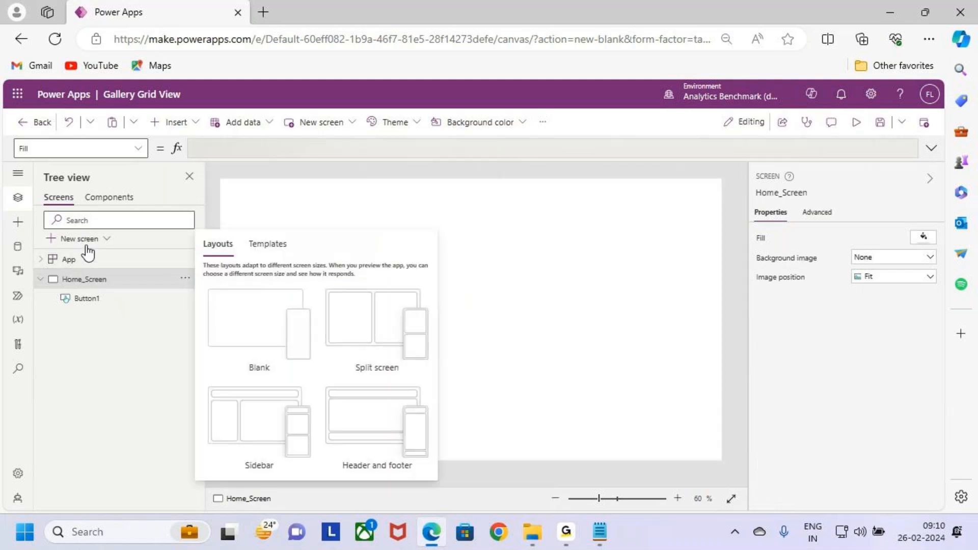
left_click(213, 332)
double_click(82, 322)
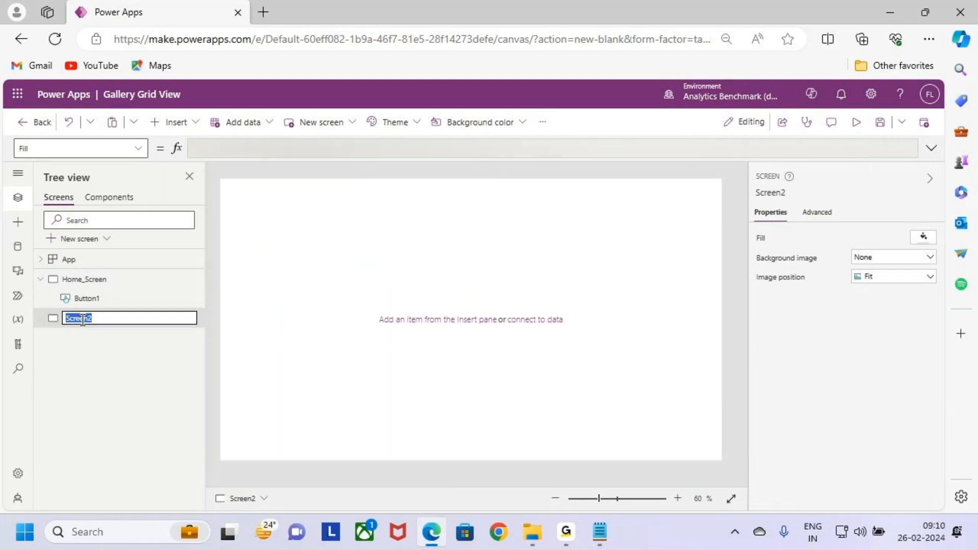
type("Grid")
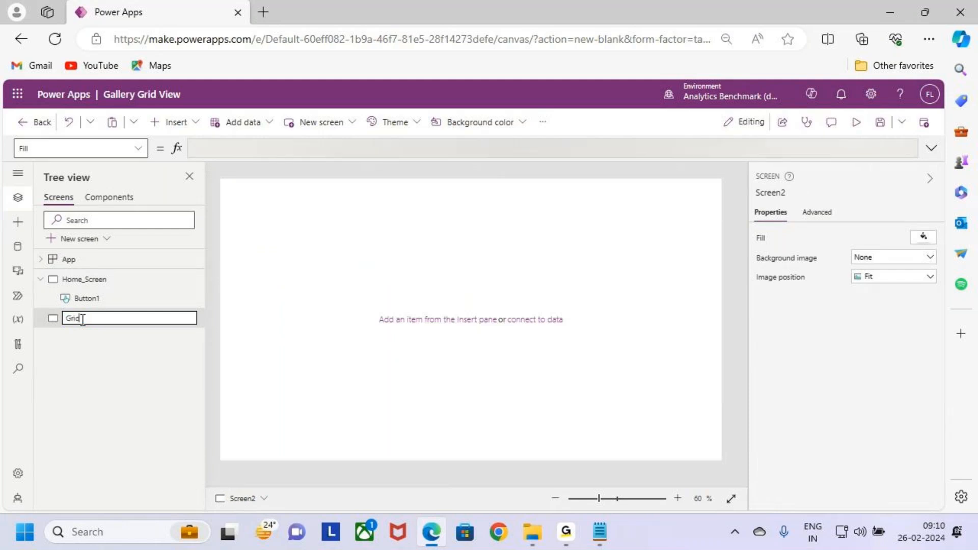
type("_ Screen")
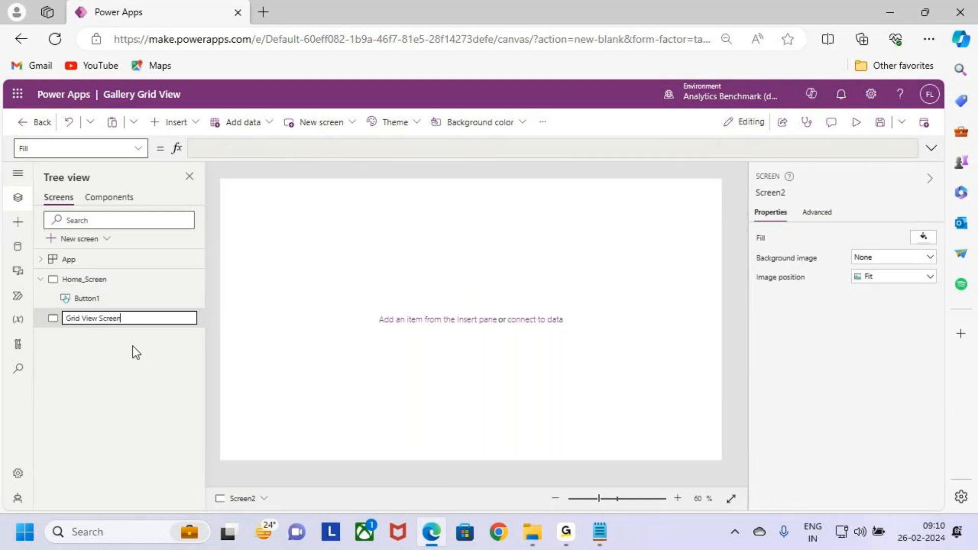
key("Return")
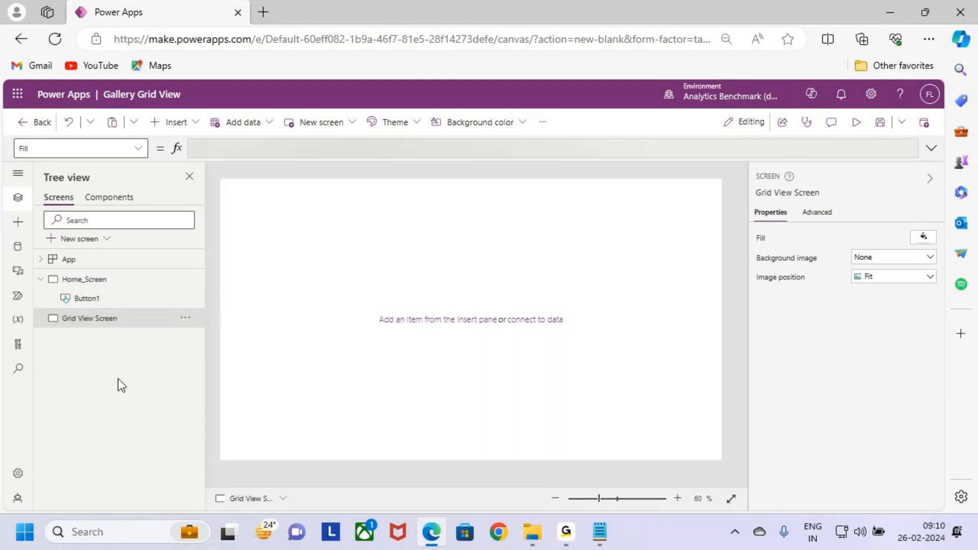
- Insert a text label on Grid View Screen and stretch it across the full width at position 0, 0, sized about 1366 by 73
left_click(107, 282)
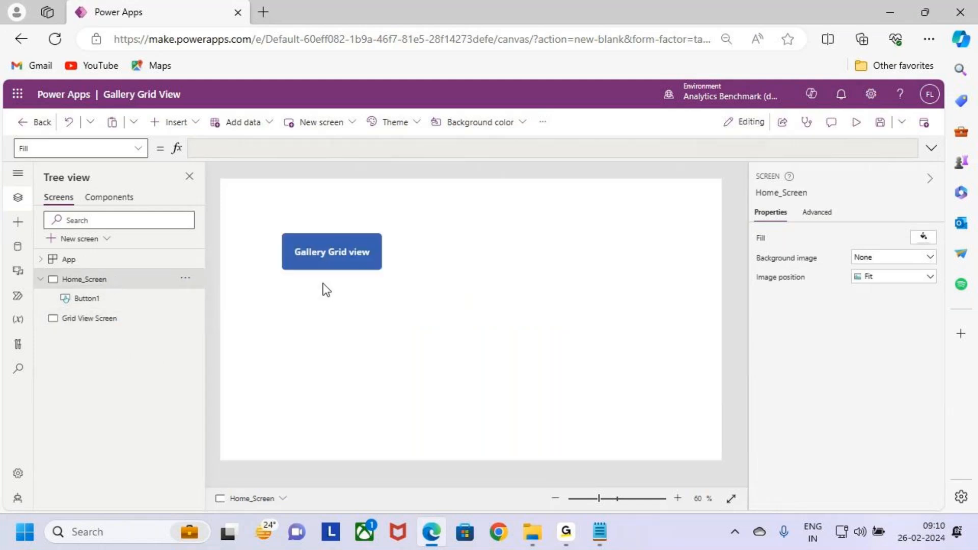
left_click(356, 255)
left_click(95, 319)
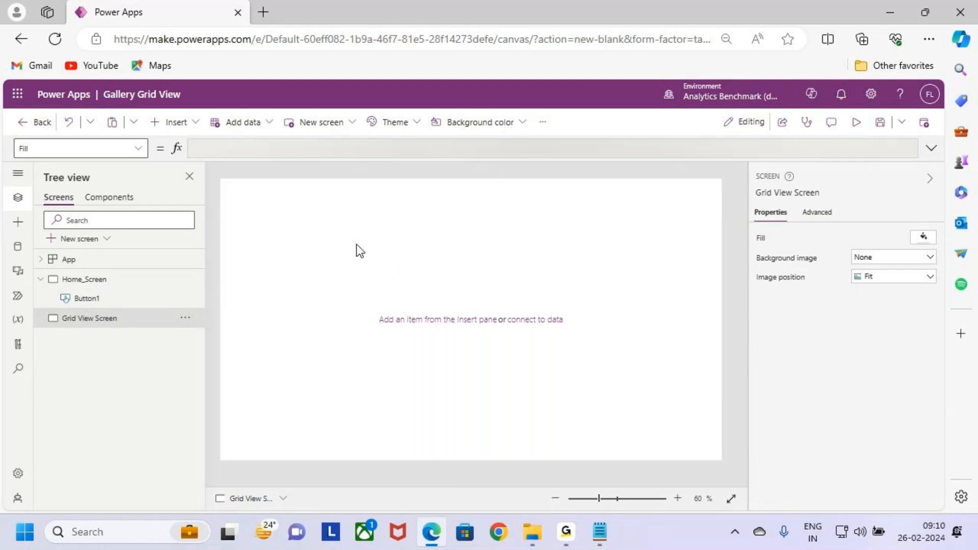
left_click(171, 123)
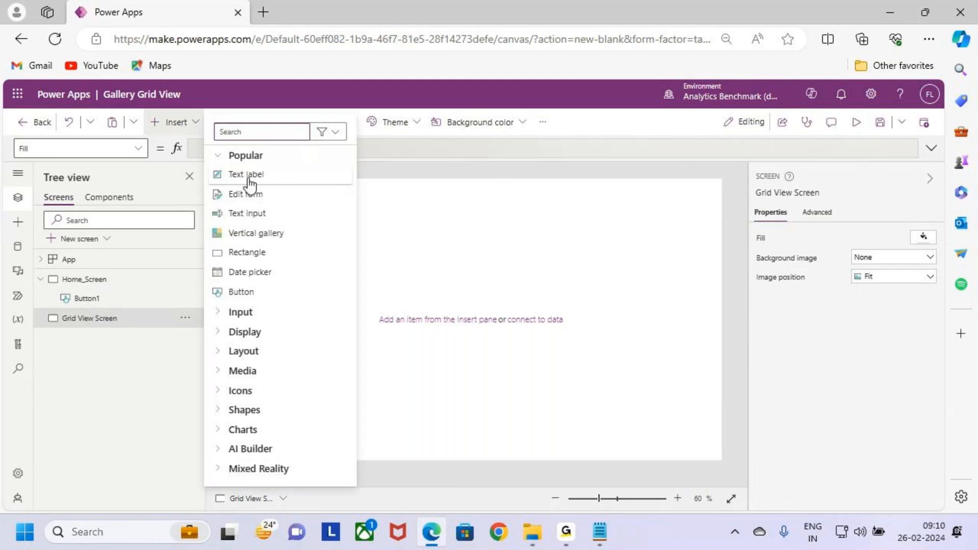
left_click(249, 174)
left_click_drag(264, 201, 230, 161)
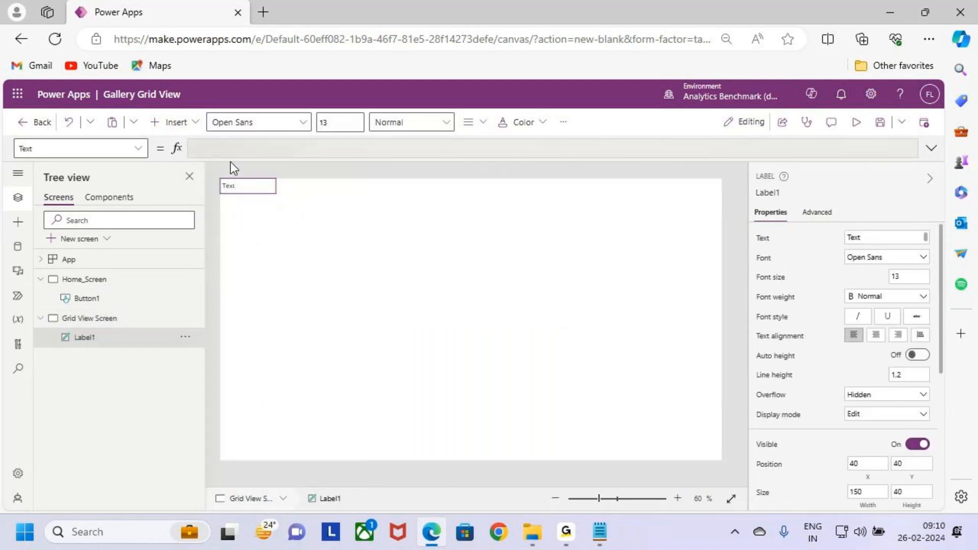
left_click_drag(275, 193, 757, 203)
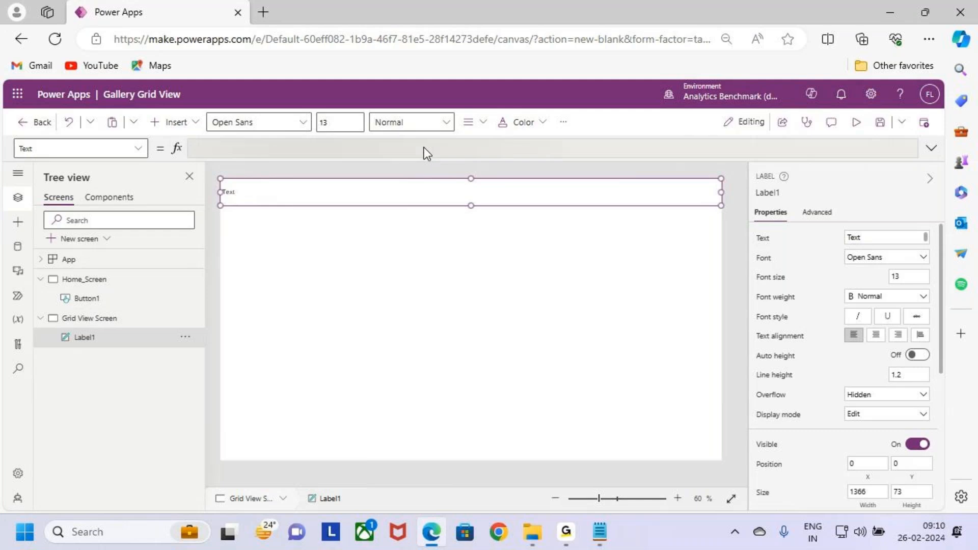
- Replace the header label's text with Grid View in Gallery
left_click(231, 194)
double_click(231, 194)
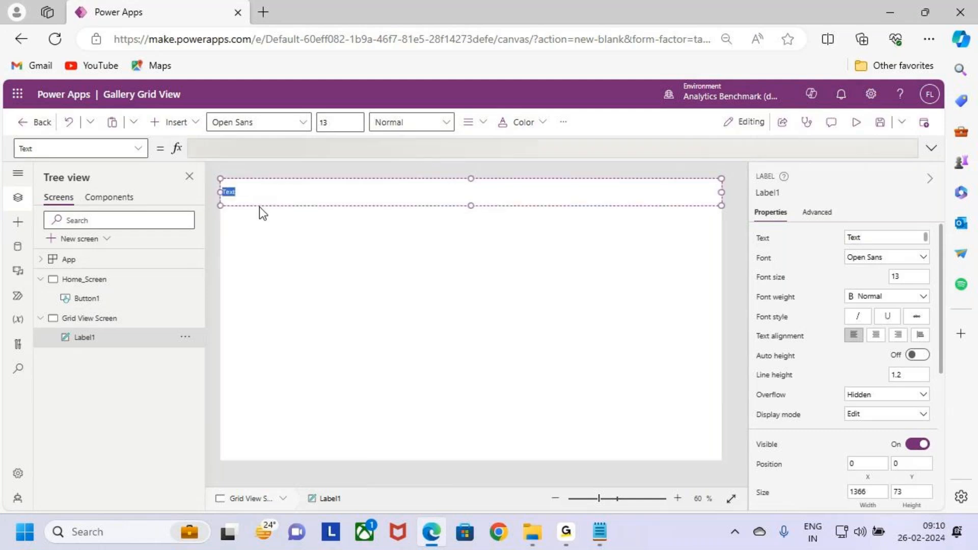
type("Ga")
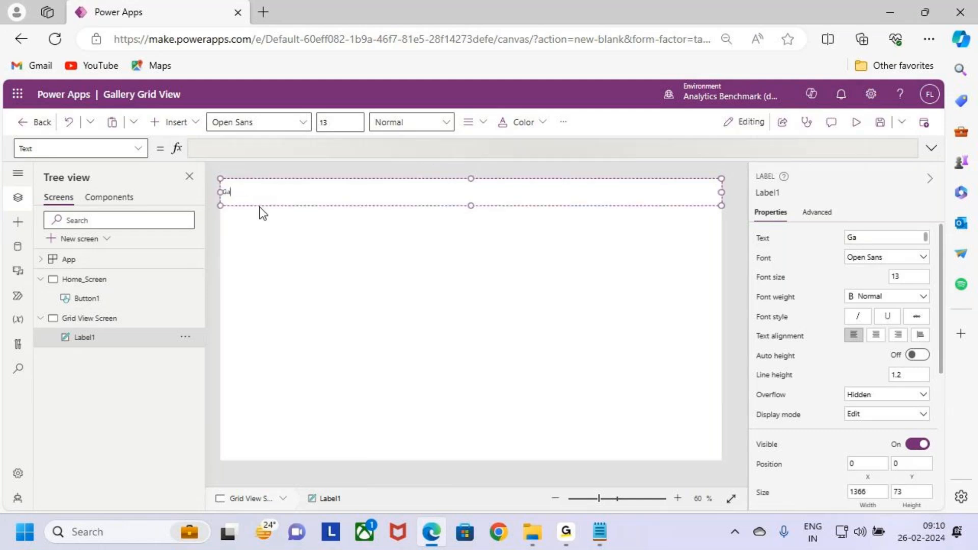
key("BackSpace")
type("ri")
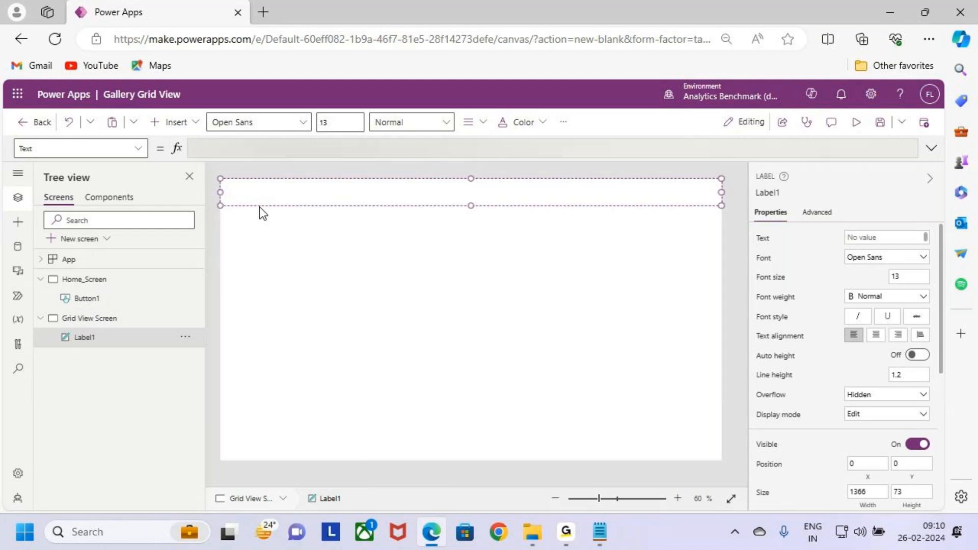
type("d View")
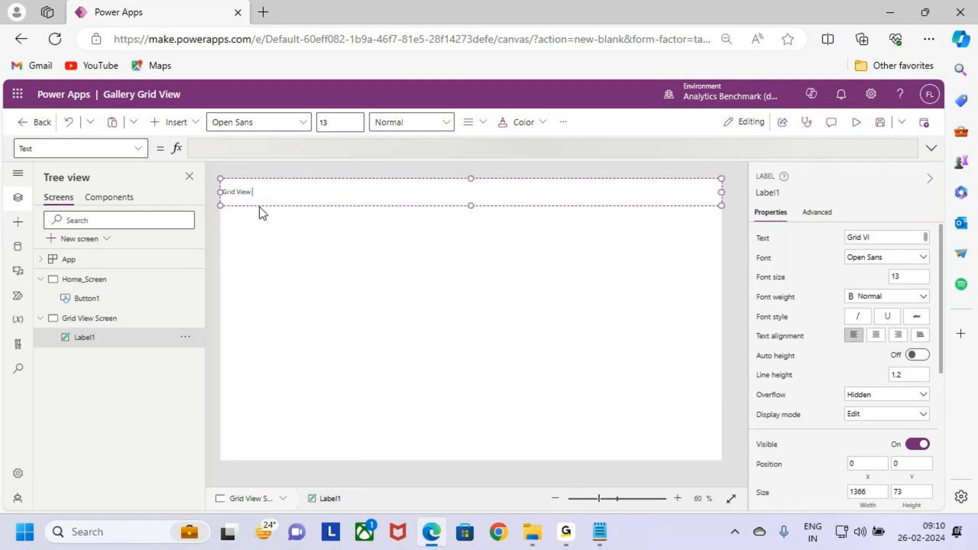
type(" in Gallery")
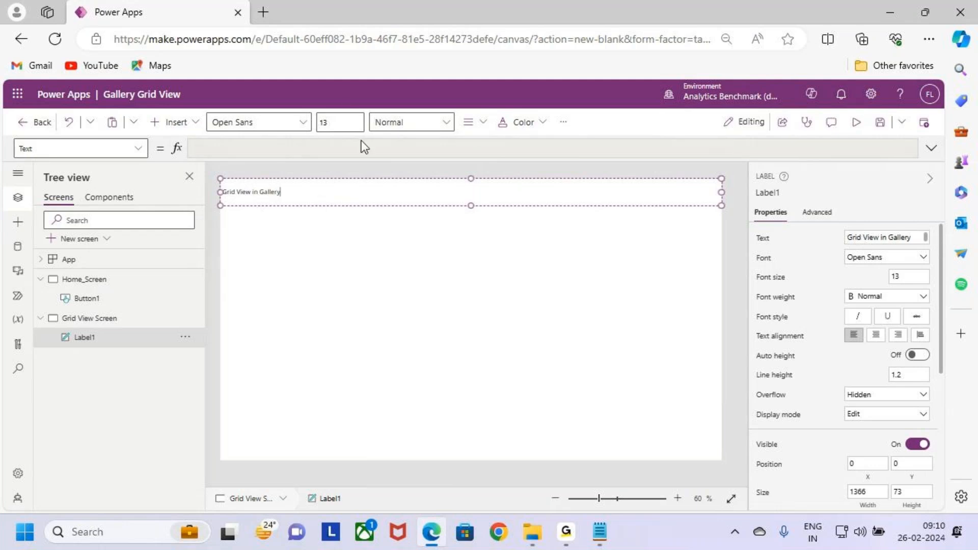
- Format the header label's text as size 20, semibold and centre-aligned
left_click(339, 122)
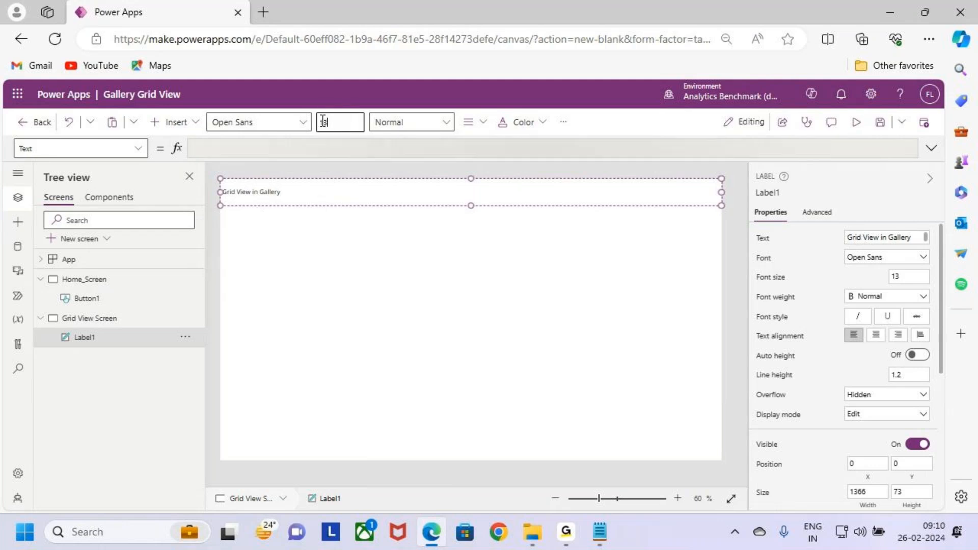
type("20")
key("Return")
left_click(428, 122)
left_click(436, 163)
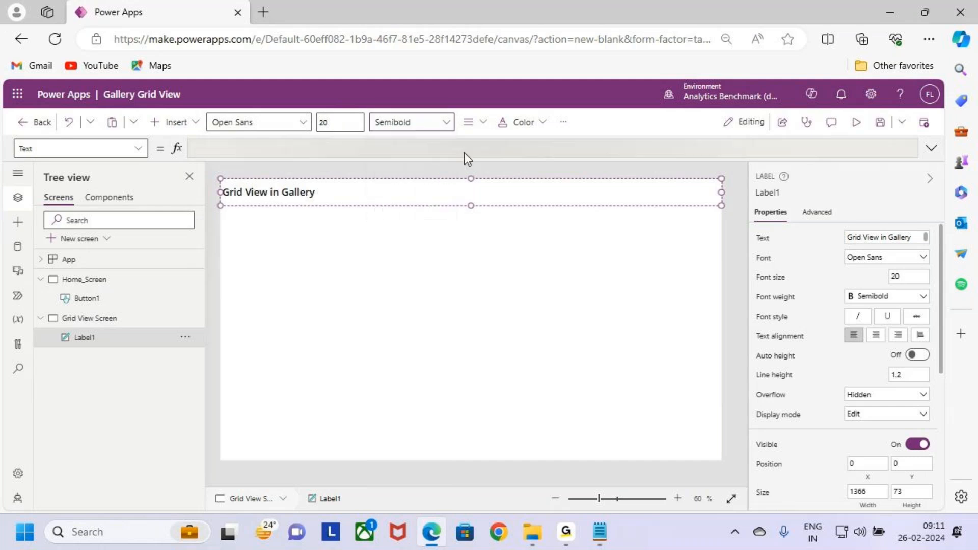
left_click(476, 126)
left_click(496, 163)
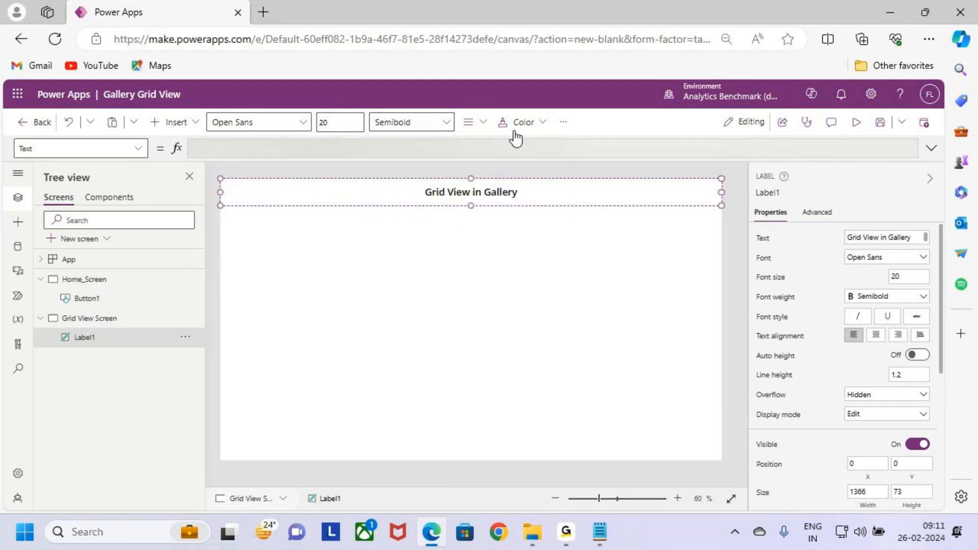
- Give the header label white text and an orange background
left_click(517, 122)
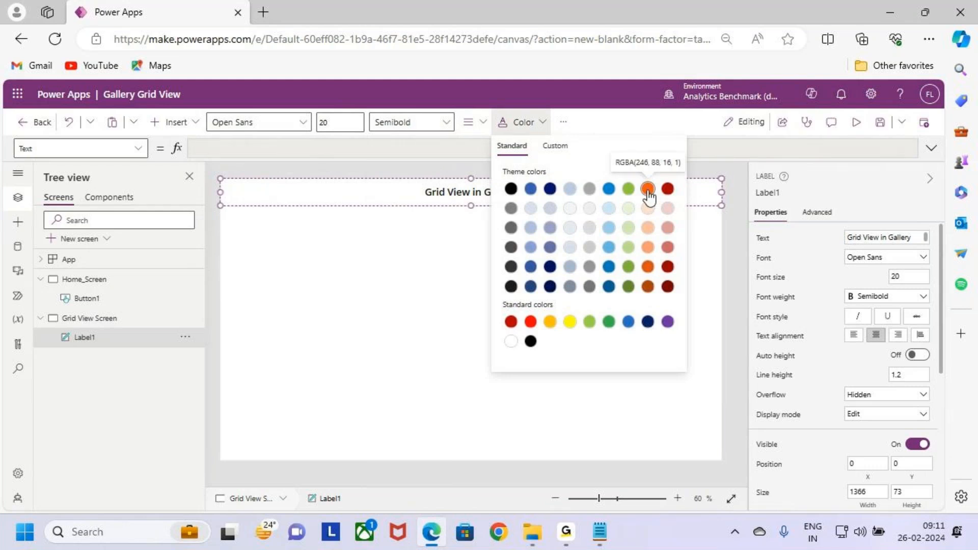
left_click(511, 341)
left_click(563, 122)
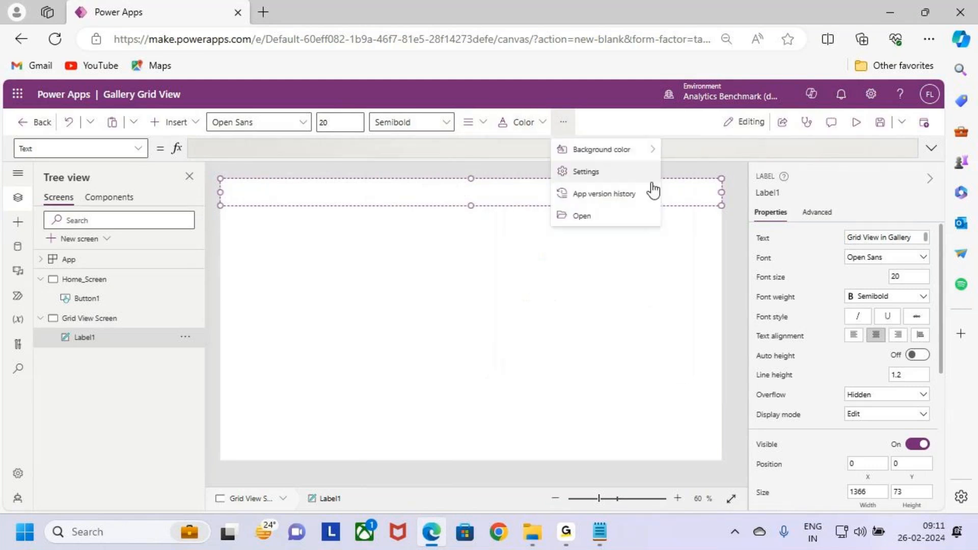
mouse_move(634, 152)
left_click(817, 168)
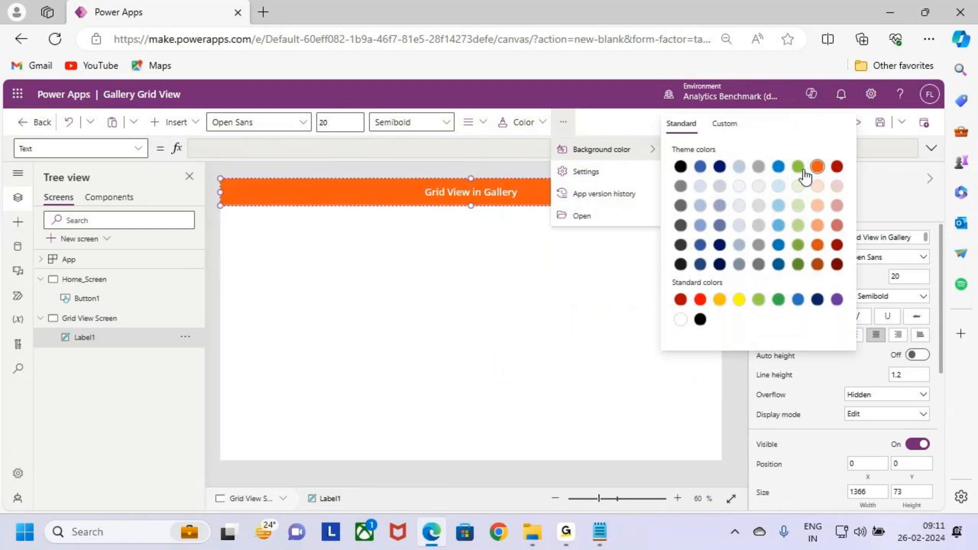
left_click(515, 225)
- Set the header label's font size to 24 and deselect the label
left_click_drag(351, 123, 295, 127)
type("24")
key("Return")
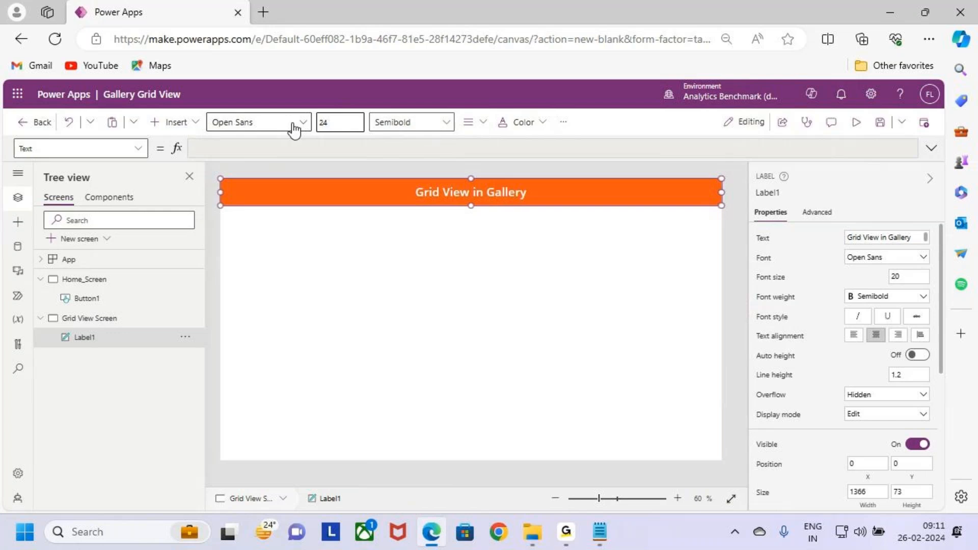
left_click(535, 312)
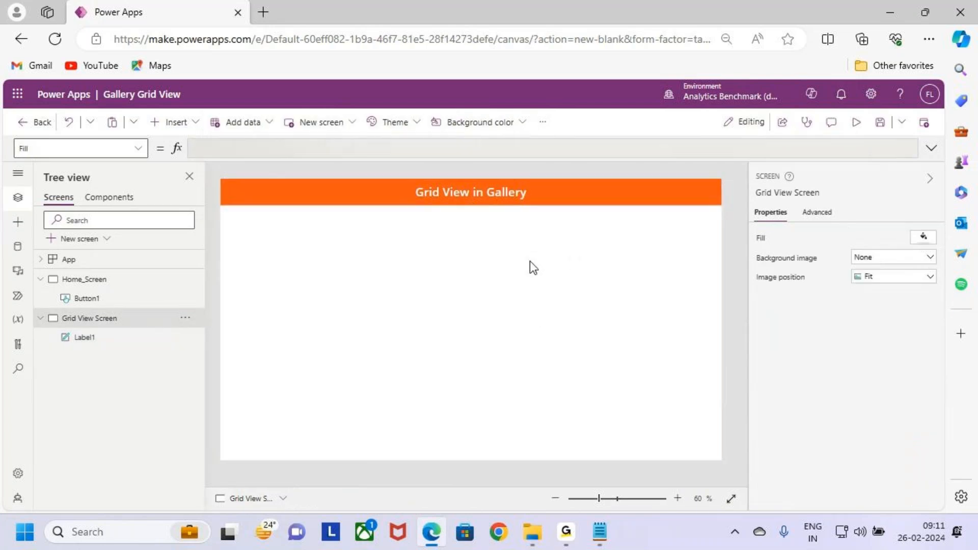
key("ctrl+2")
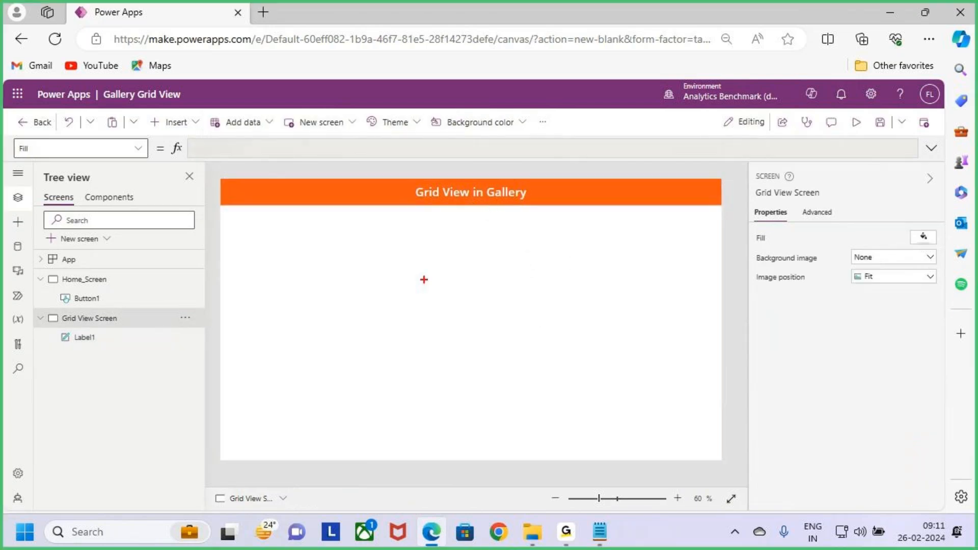
mouse_move(226, 236)
left_mouse_down()
mouse_move(453, 365)
mouse_move(718, 456)
left_mouse_up()
left_click_drag(445, 177, 443, 256)
key("Escape")
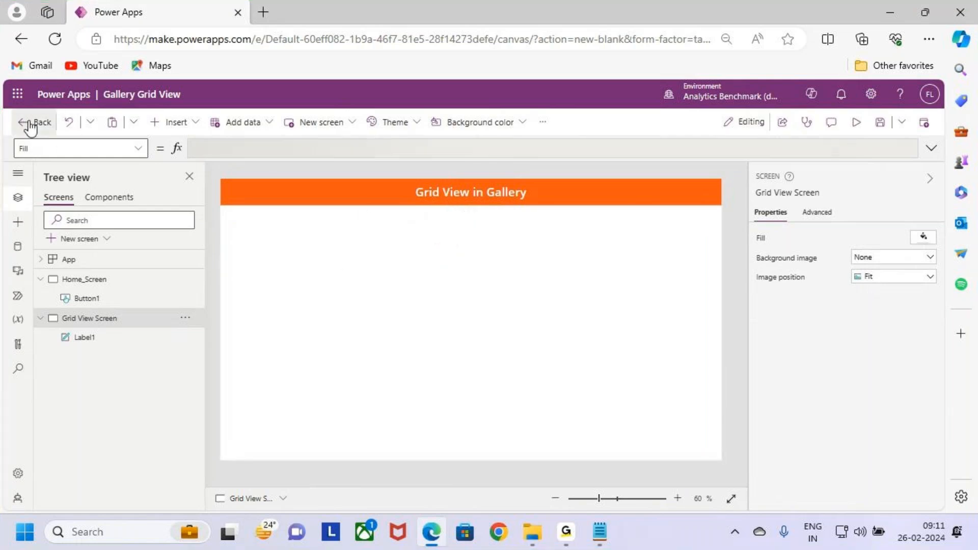
- Switch to SharePoint, open the Gallery site and open its Students.Gallery list
left_click(18, 95)
left_click(64, 258)
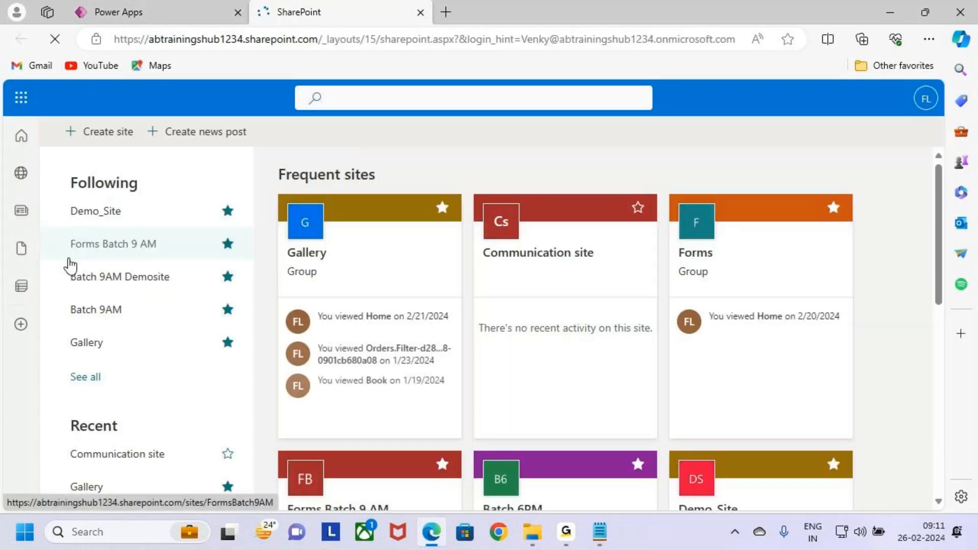
left_click(338, 270)
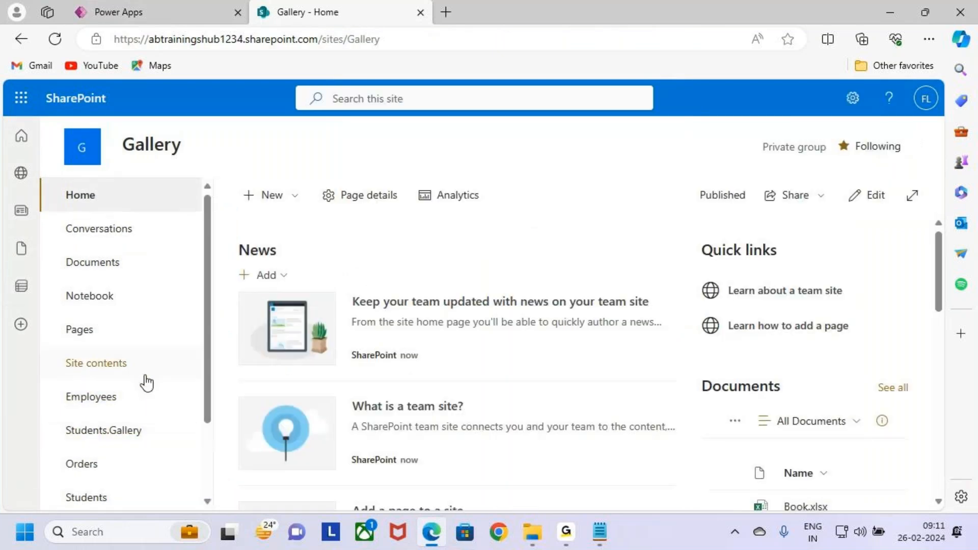
scroll(146, 382, "down", 1)
key("ctrl+2")
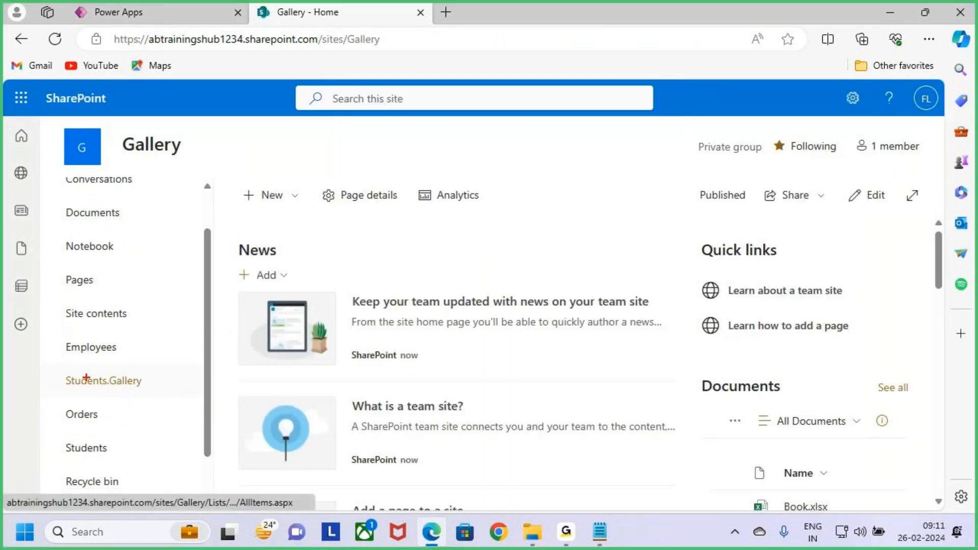
left_click_drag(49, 372, 188, 394)
key("Escape")
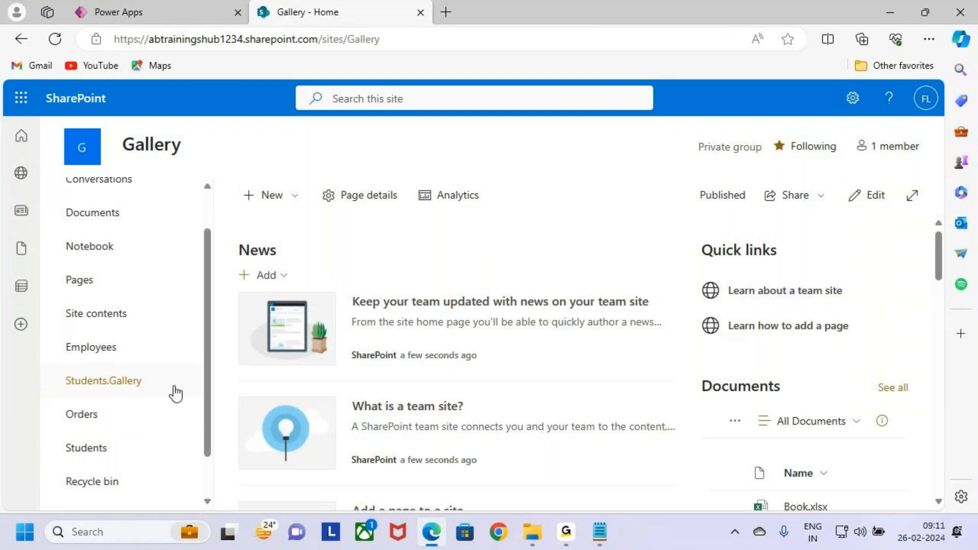
left_click(134, 387)
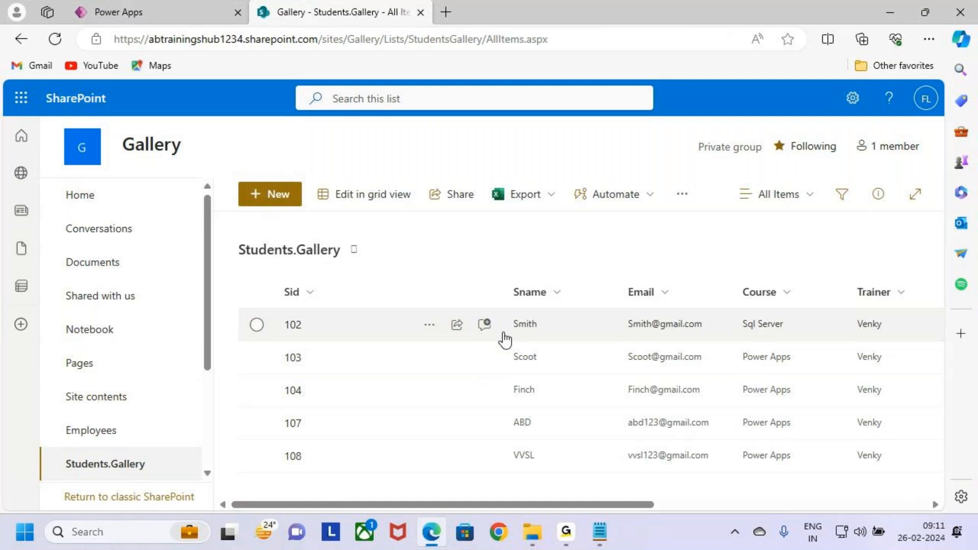
- Narrow the Sid column and examine the Students.Gallery columns from Sid through %Completed
left_click_drag(498, 294, 429, 294)
mouse_move(271, 294)
left_mouse_down()
mouse_move(278, 303)
mouse_move(332, 268)
left_mouse_up()
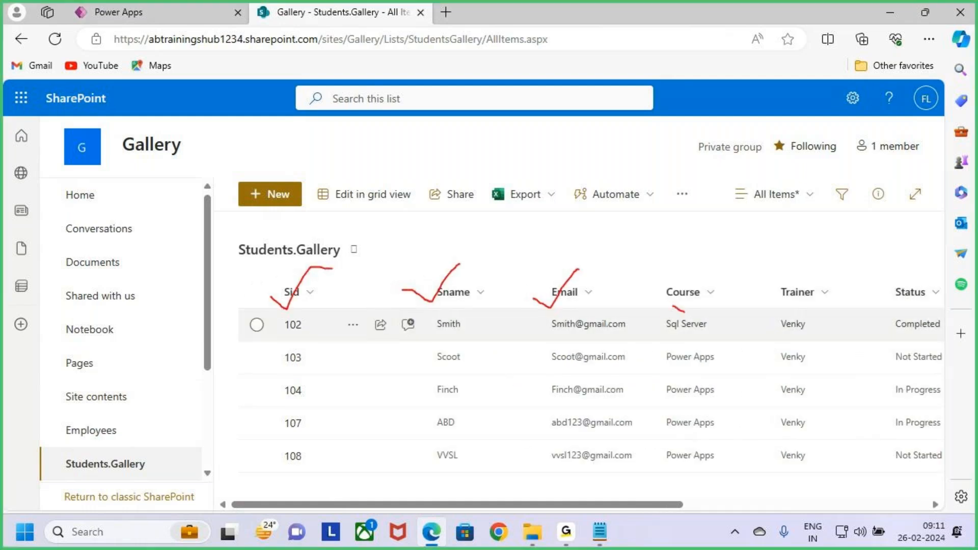
left_click_drag(884, 312, 929, 265)
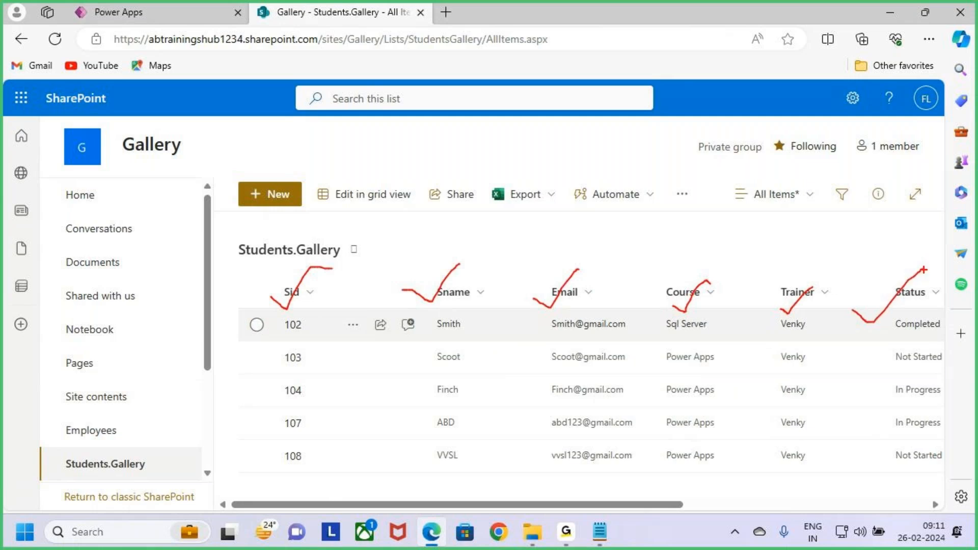
key("Escape")
left_click_drag(698, 506, 882, 502)
key("ctrl+2")
left_click_drag(654, 308, 710, 247)
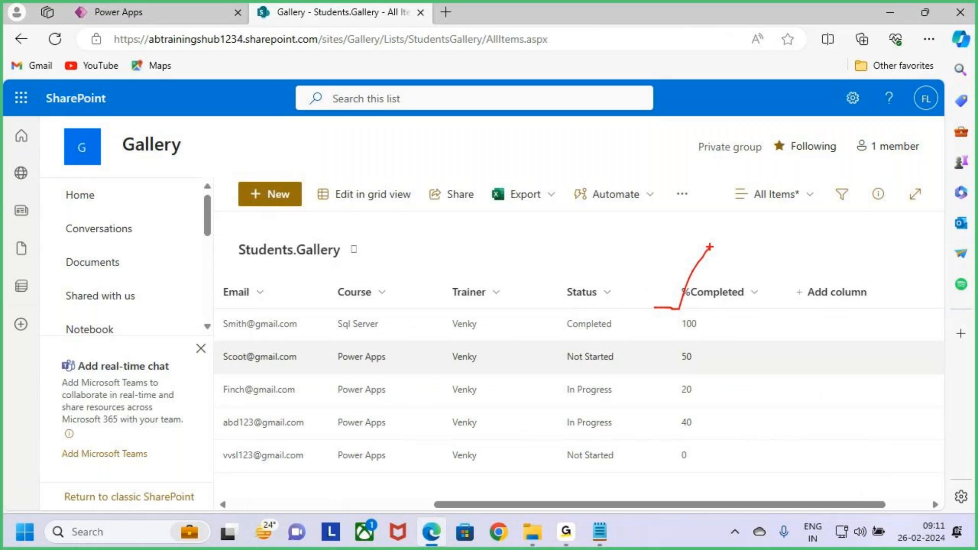
key("Escape")
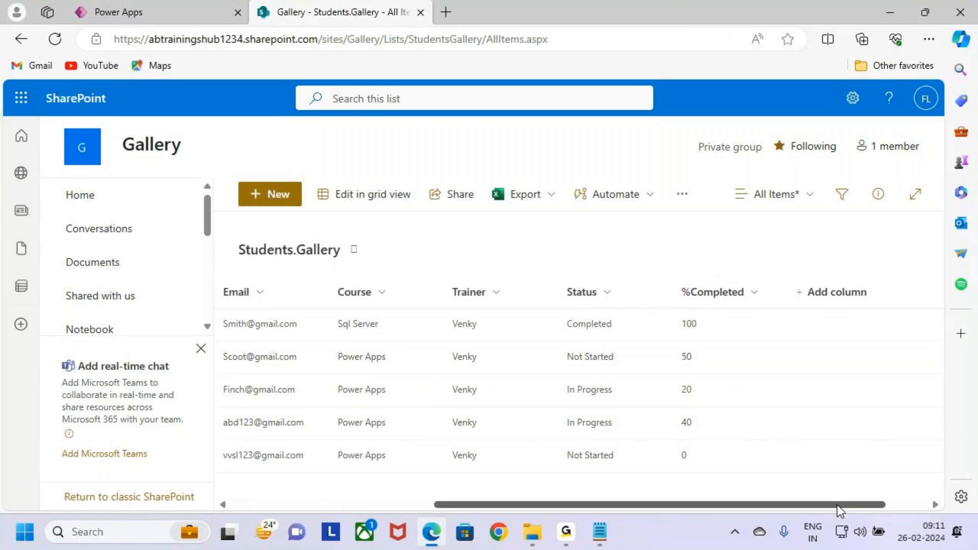
left_click_drag(831, 506, 380, 497)
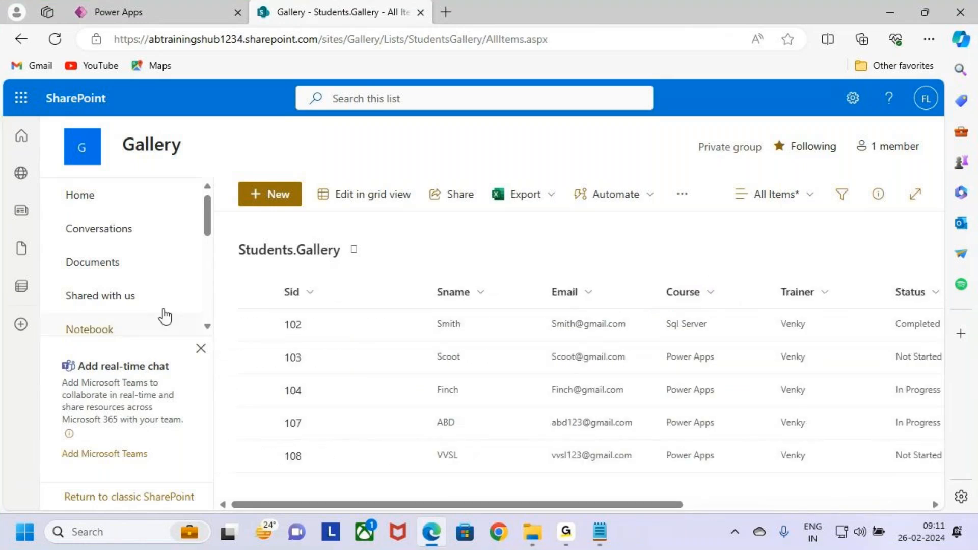
- Locate Students.Gallery in the site navigation and examine the list's columns and records
scroll(148, 306, "down", 1)
scroll(152, 307, "down", 3)
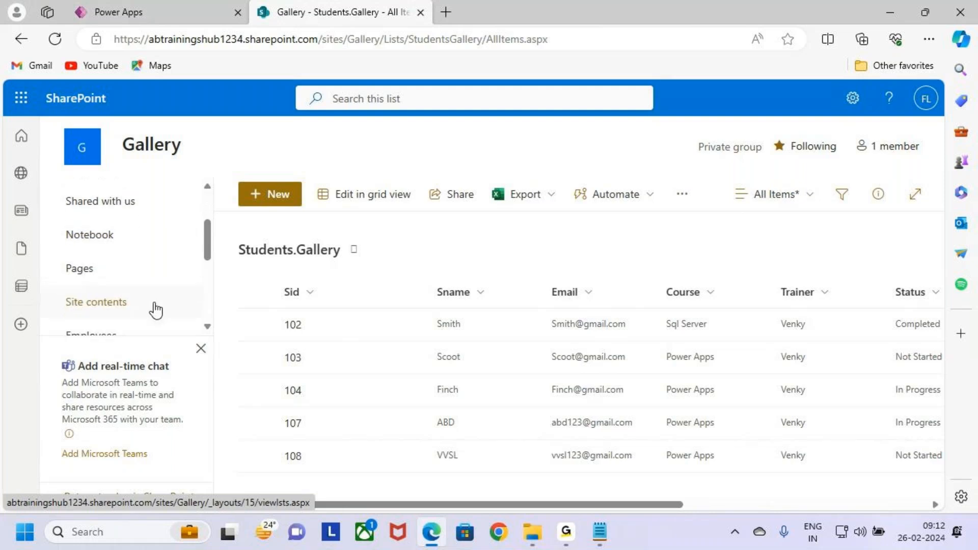
key("ctrl+2")
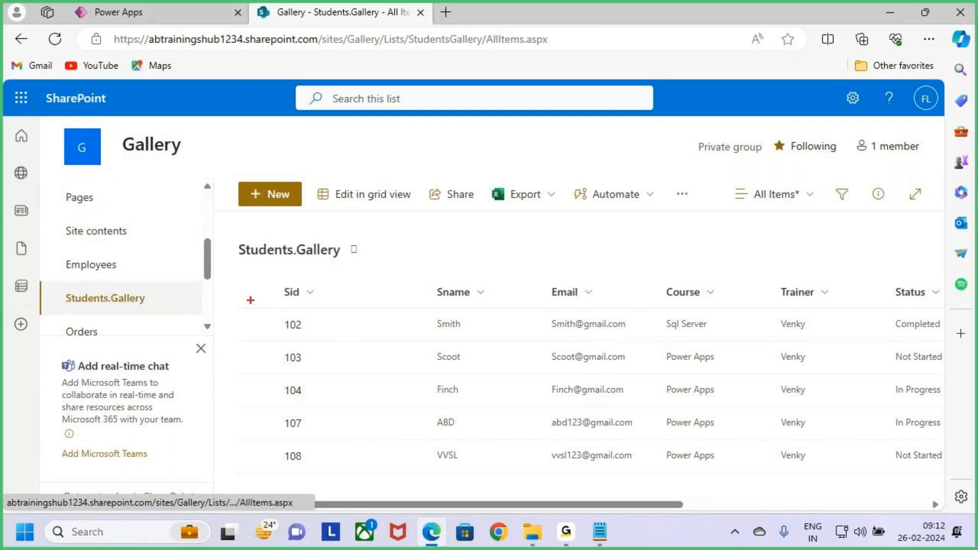
mouse_move(279, 284)
left_mouse_down()
mouse_move(579, 437)
mouse_move(951, 504)
mouse_move(942, 481)
left_mouse_up()
left_click_drag(613, 222, 636, 268)
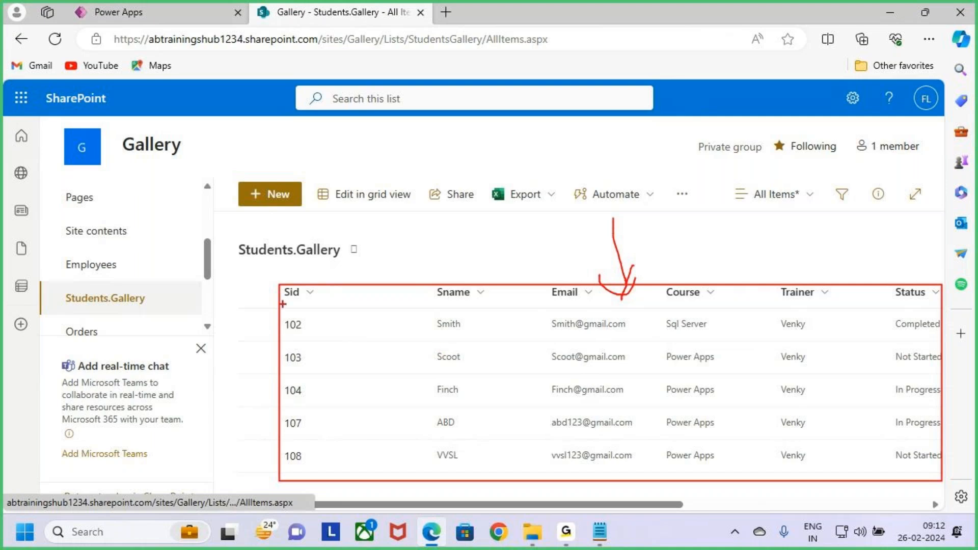
mouse_move(284, 285)
left_mouse_down()
mouse_move(914, 461)
mouse_move(944, 480)
left_mouse_up()
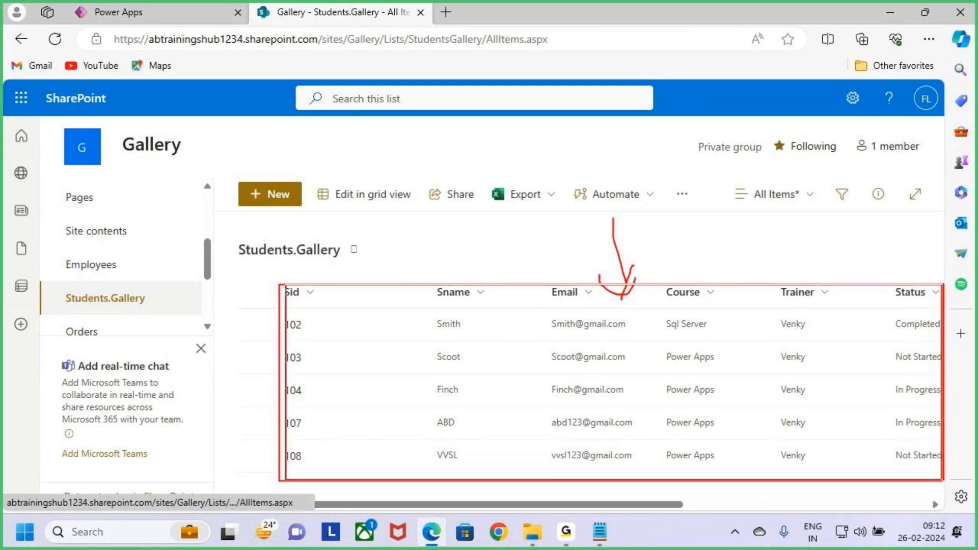
key("Escape")
- Switch to Power Apps, search the insertable controls for gallery and add a blank vertical gallery to the Grid View Screen
left_click(120, 16)
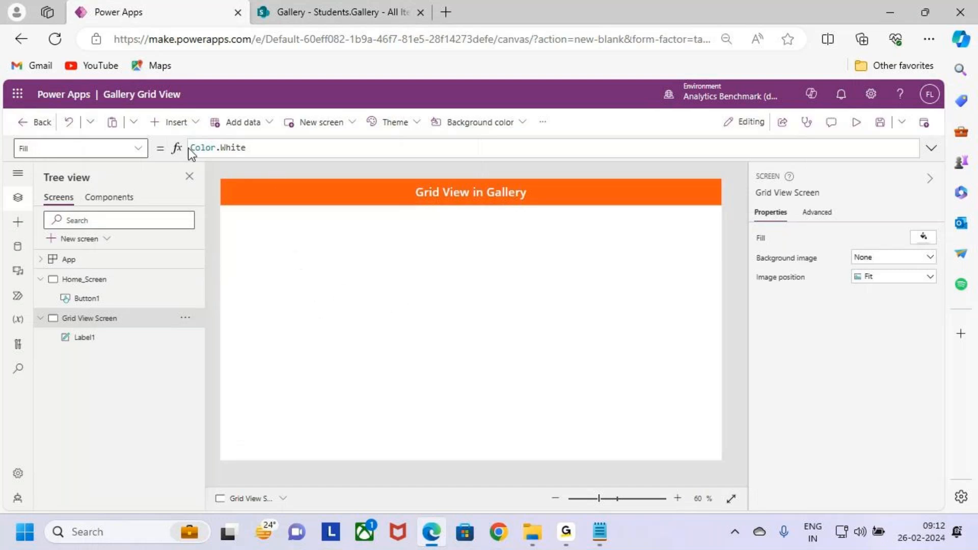
key("ctrl+2")
left_click_drag(145, 111, 204, 139)
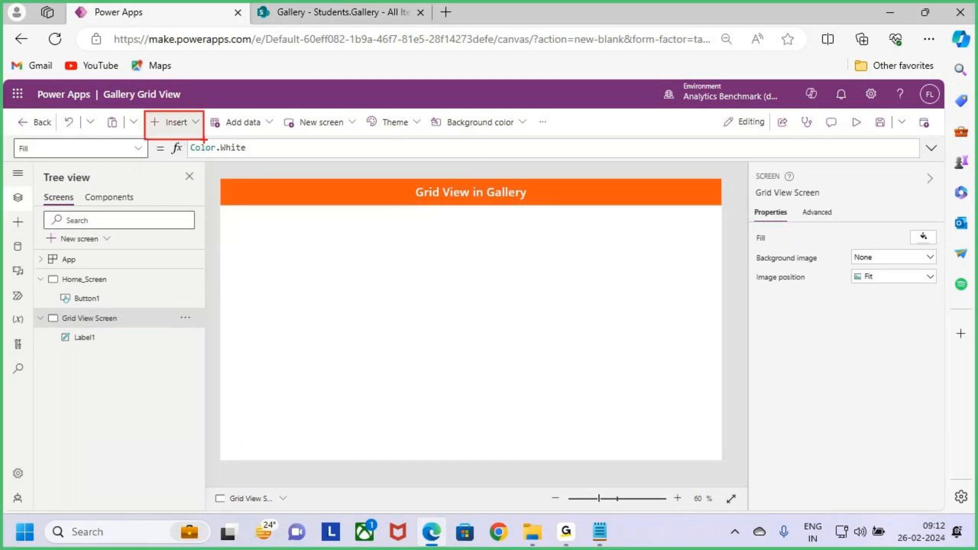
left_click(176, 122)
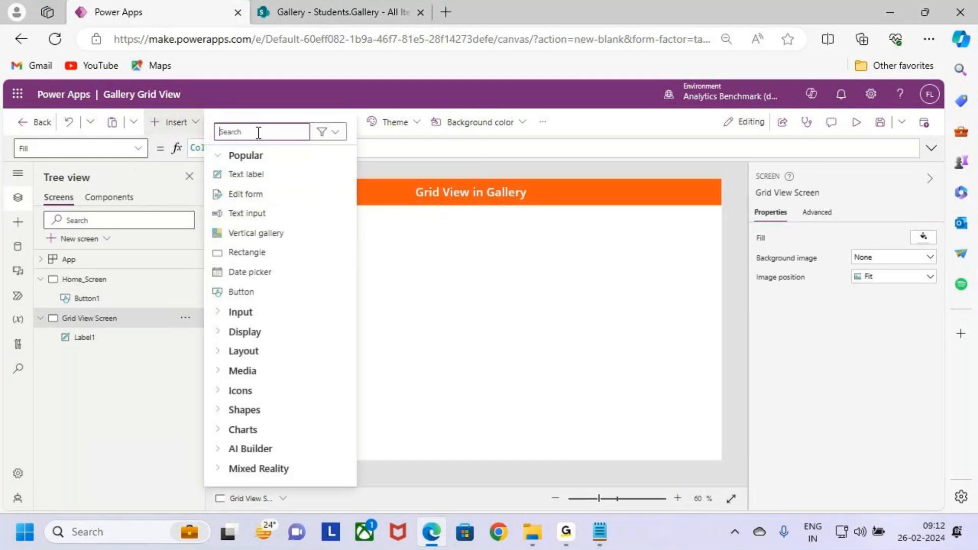
type("gallery")
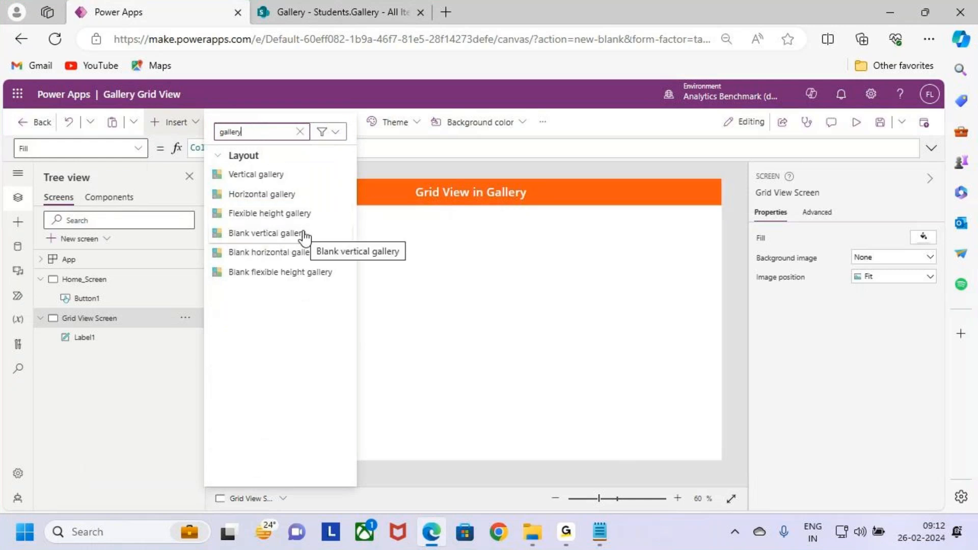
key("ctrl+2")
left_click_drag(210, 226, 336, 242)
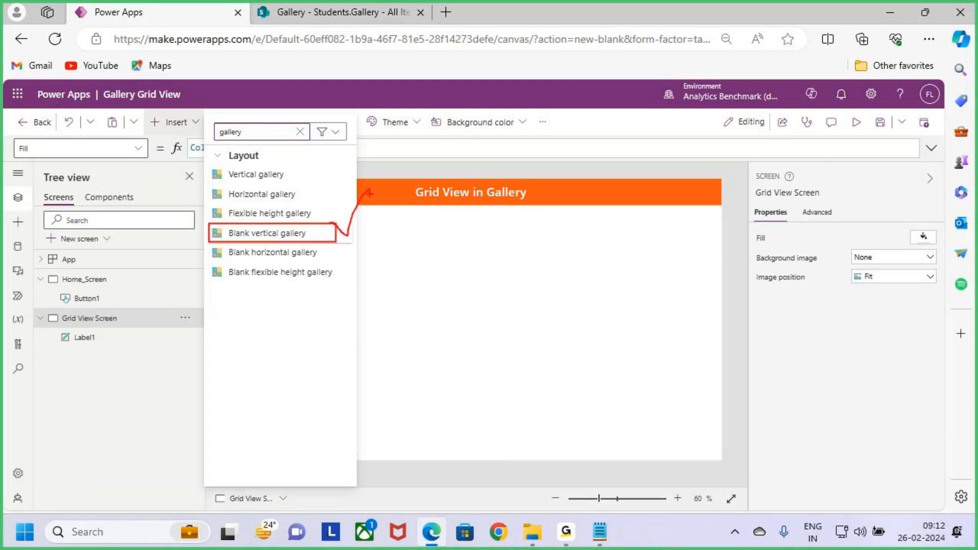
key("Escape")
left_click(321, 239)
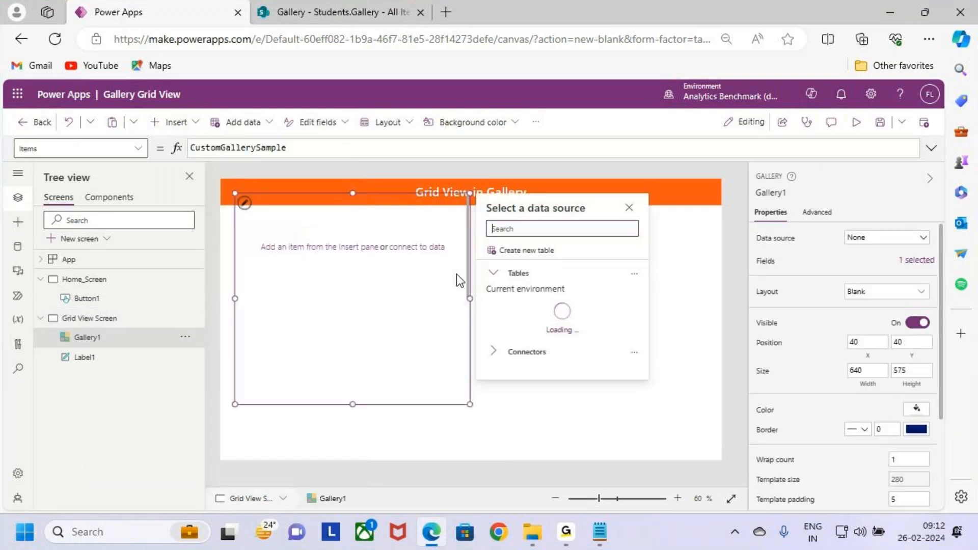
- Move the gallery below the header to about X 18, Y 129 and resize it to about 1316 by 521
left_click_drag(457, 276, 478, 291)
left_click(478, 300)
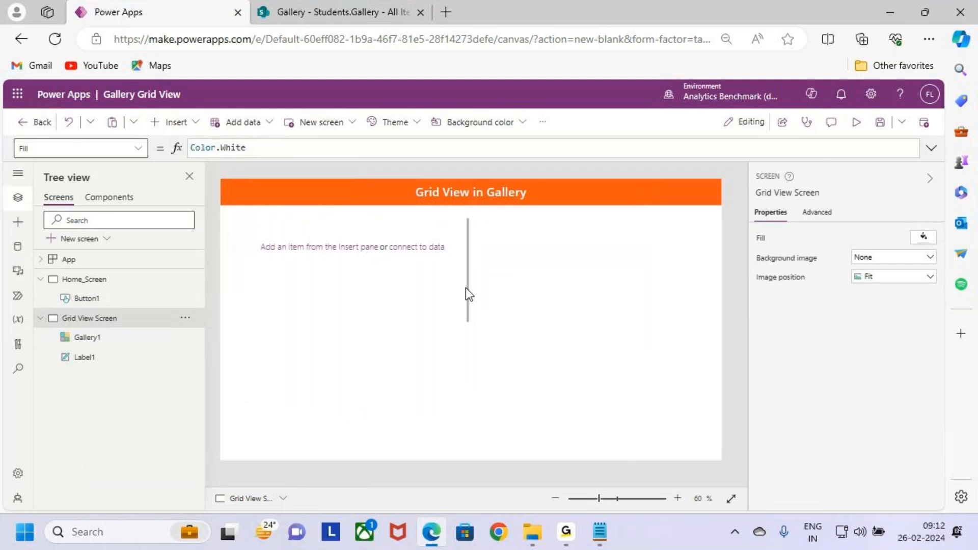
left_click(465, 289)
left_click_drag(454, 312, 445, 410)
left_click_drag(474, 334, 711, 338)
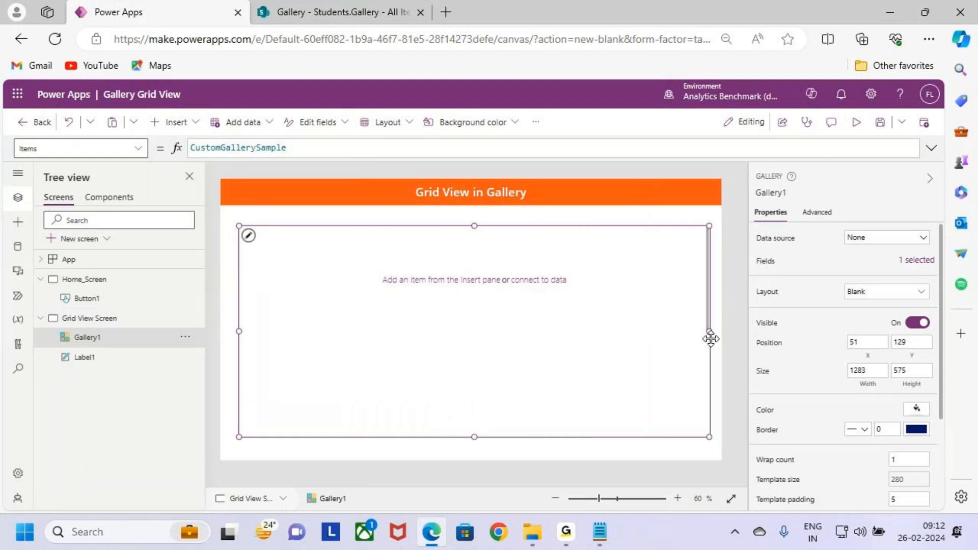
left_click_drag(237, 330, 227, 331)
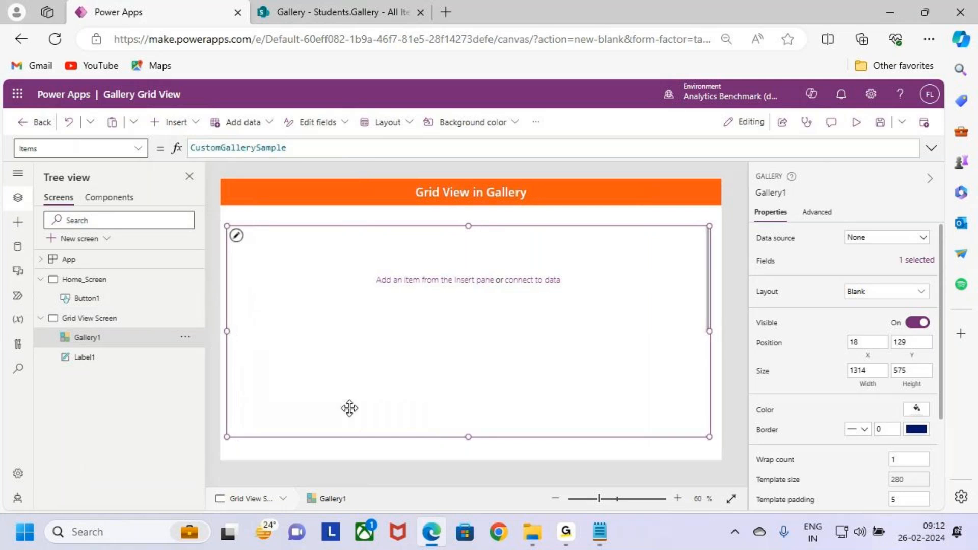
left_click_drag(469, 437, 469, 417)
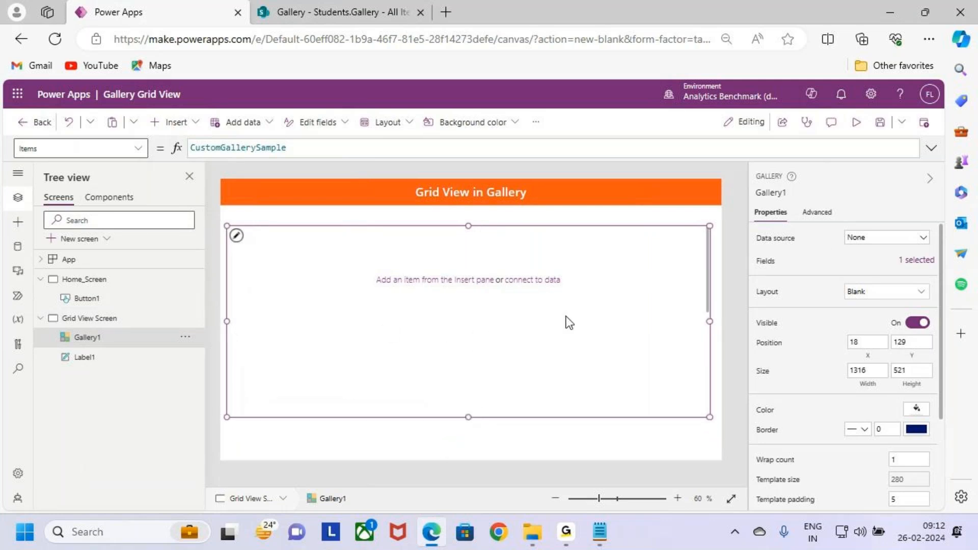
key("ctrl+2")
left_click_drag(424, 190, 434, 226)
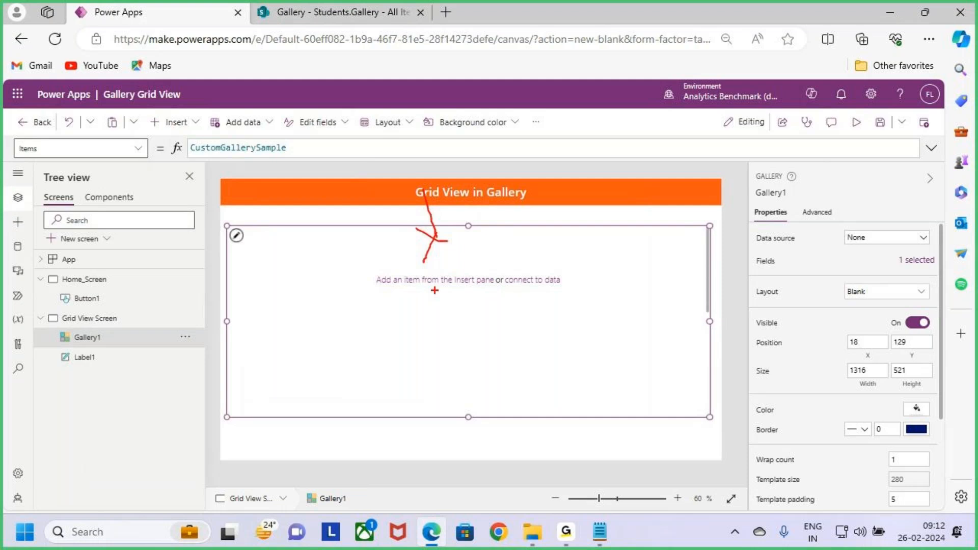
key("Escape")
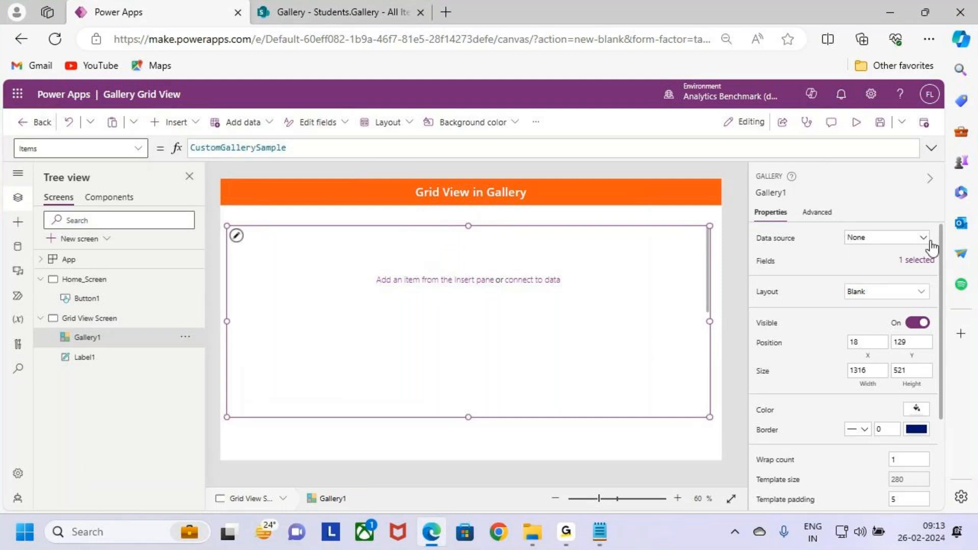
- View the gallery's data source choices, check the Students.Gallery list name in SharePoint and return to Power Apps
left_click(903, 239)
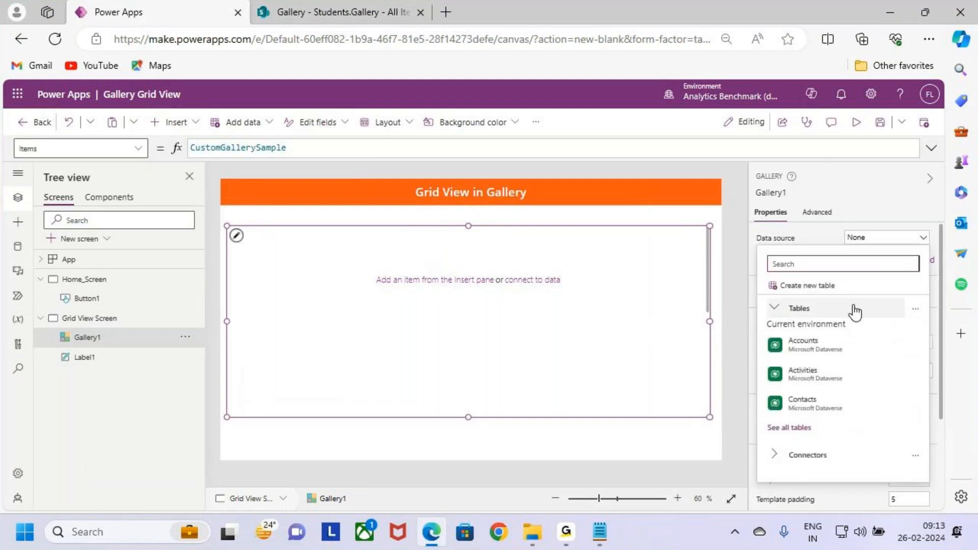
left_click(817, 342)
left_click(397, 7)
key("ctrl+2")
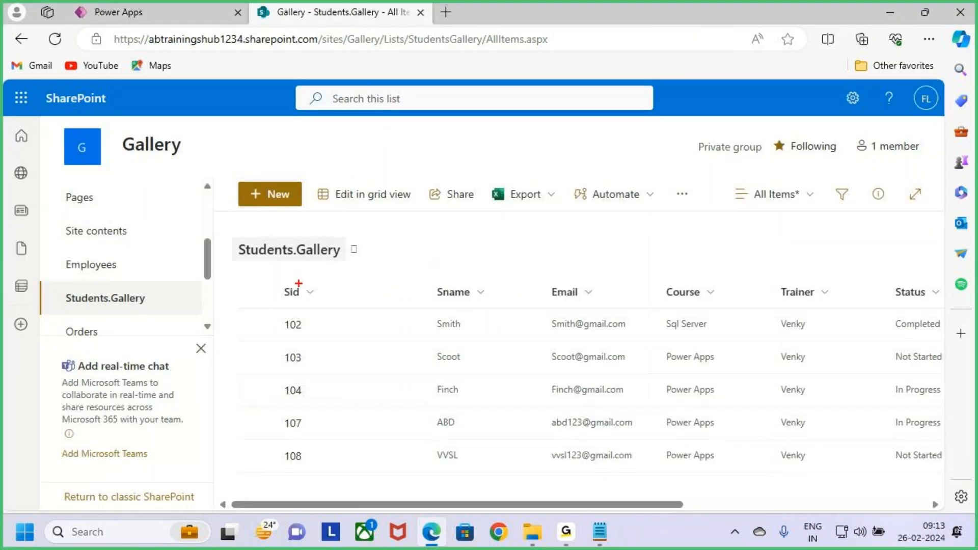
mouse_move(221, 229)
left_mouse_down()
mouse_move(299, 256)
mouse_move(392, 266)
left_mouse_up()
key("Escape")
left_click(170, 9)
left_click(343, 8)
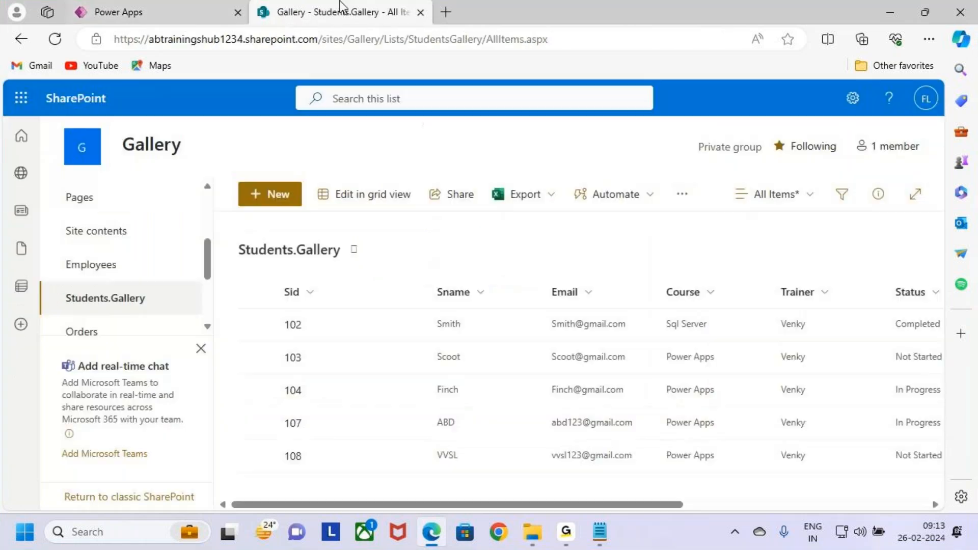
left_click(148, 7)
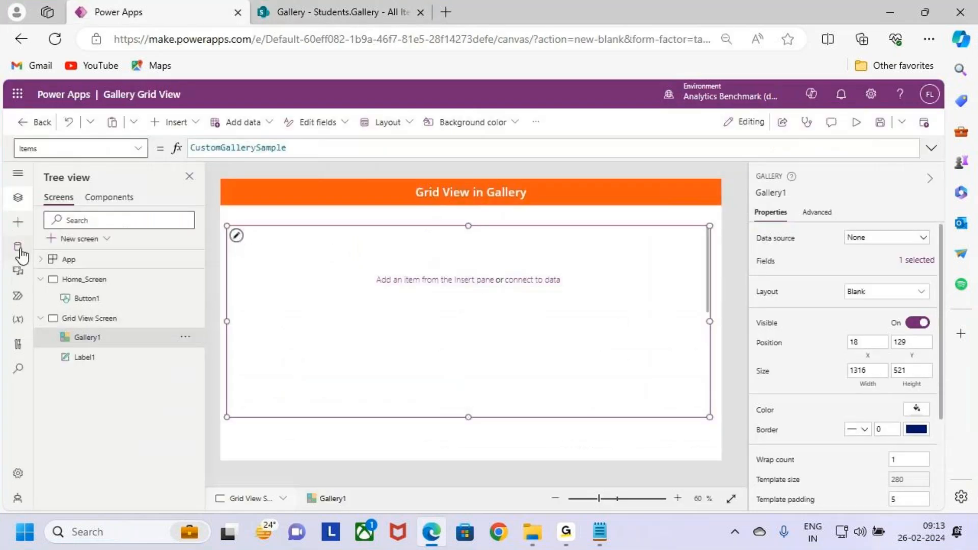
- Start adding data to the app and search the available data sources for sharepoint
key("ctrl+2")
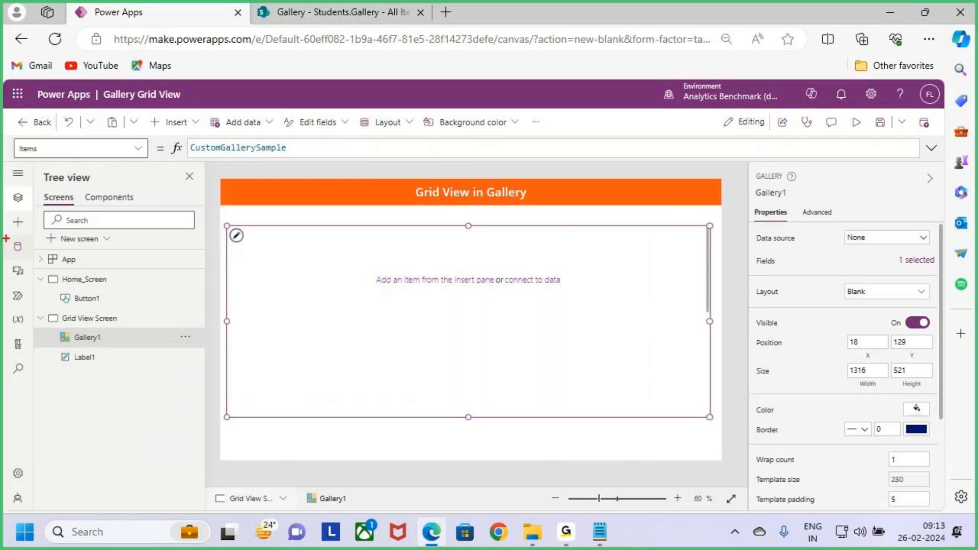
left_click(18, 246)
key("ctrl+2")
left_click_drag(45, 210, 123, 239, "ctrl")
key("Escape")
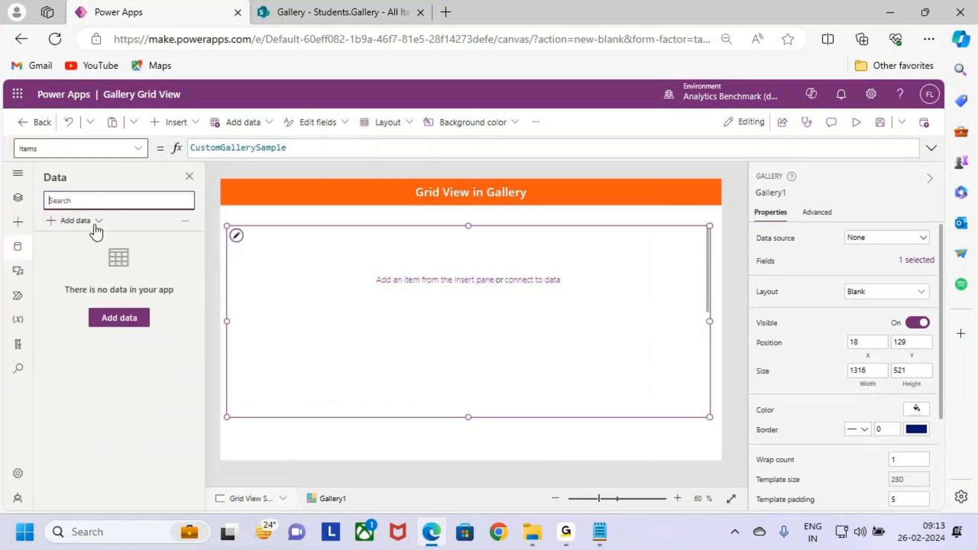
left_click(95, 225)
type("sh")
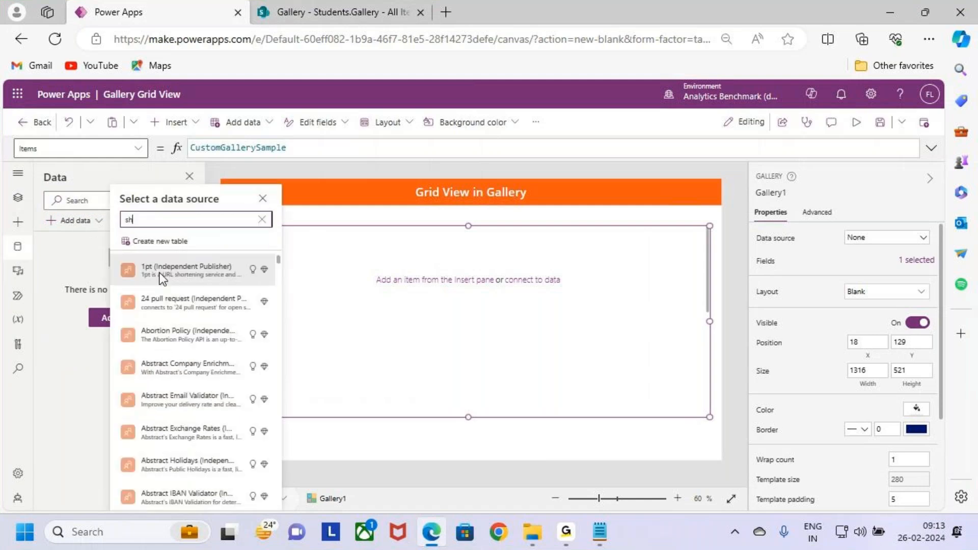
type("arepoint")
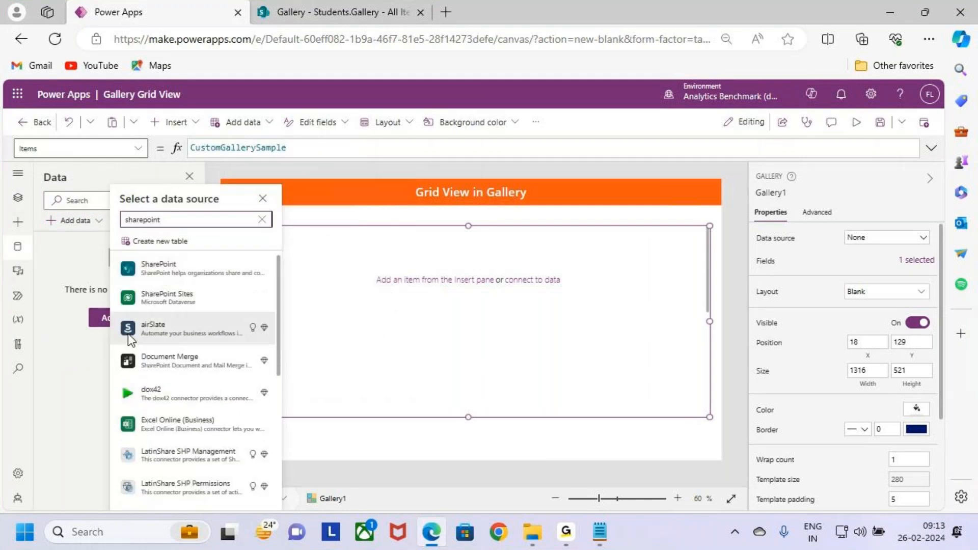
- Choose the SharePoint connector and use its existing connection
key("ctrl+2")
left_click_drag(108, 251, 278, 291)
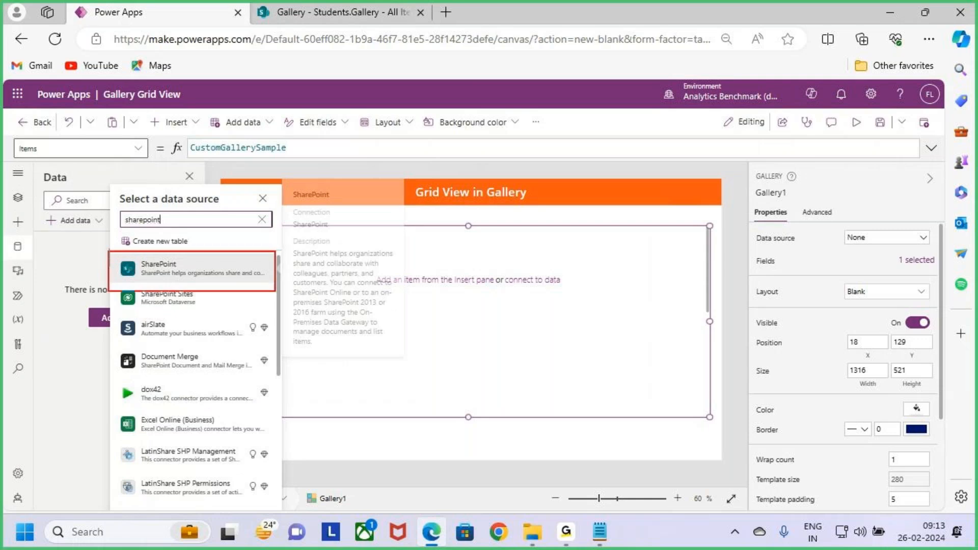
key("Escape")
left_click(218, 264)
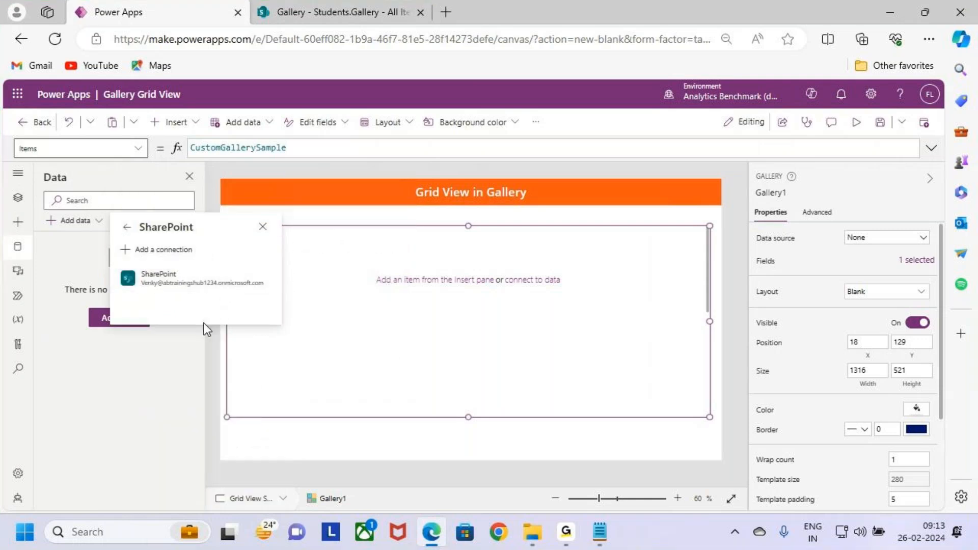
left_click(222, 279)
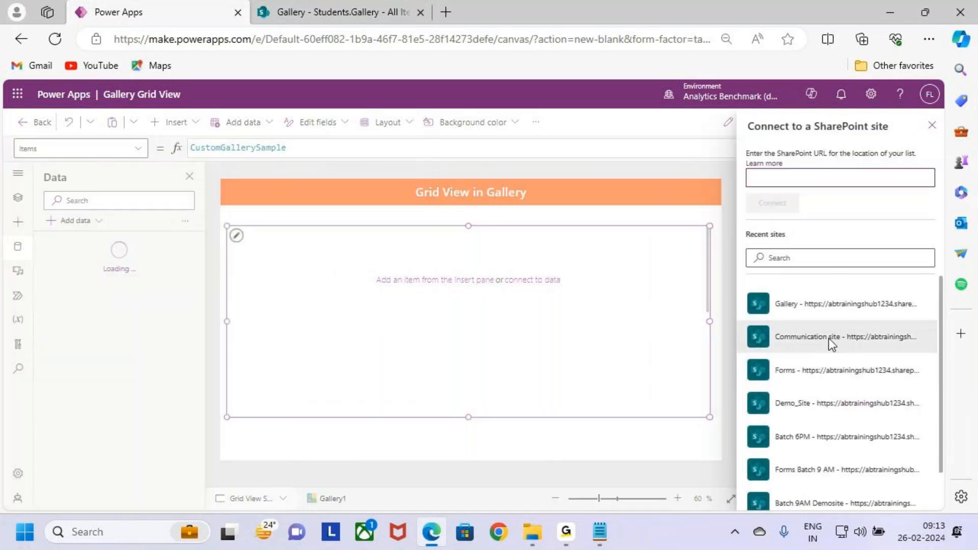
- Select the Gallery site from the recent sites and connect its Students.Gallery list to the app
scroll(836, 390, "down", 1)
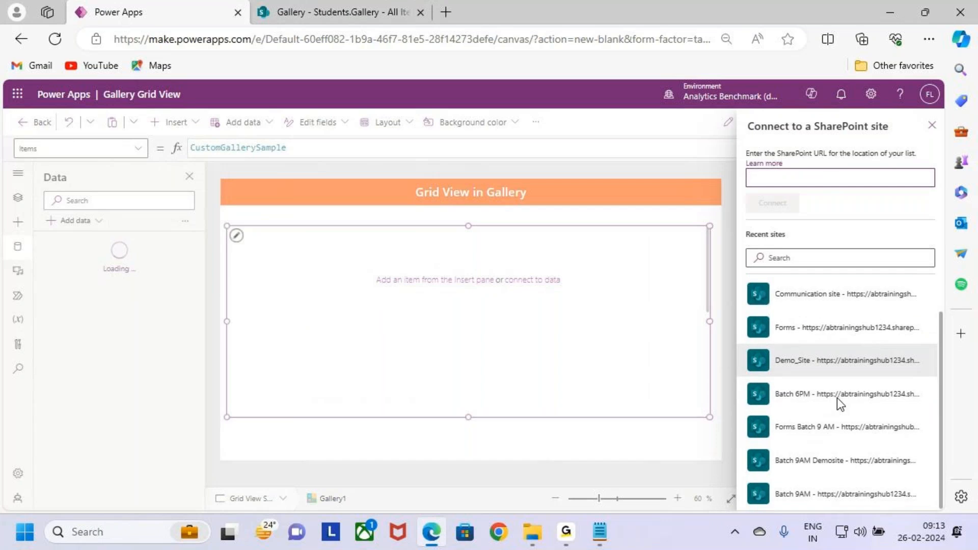
scroll(837, 399, "up", 1)
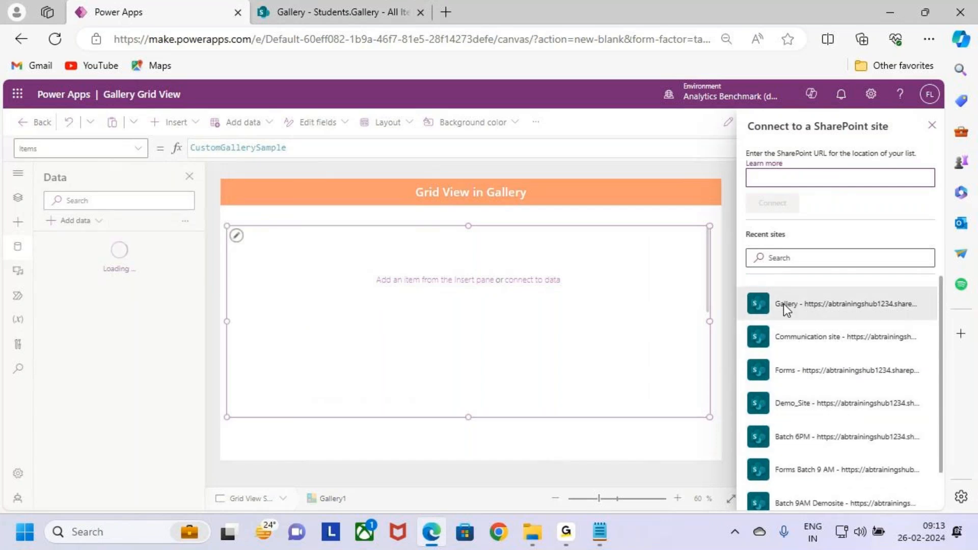
left_click_drag(744, 288, 917, 323)
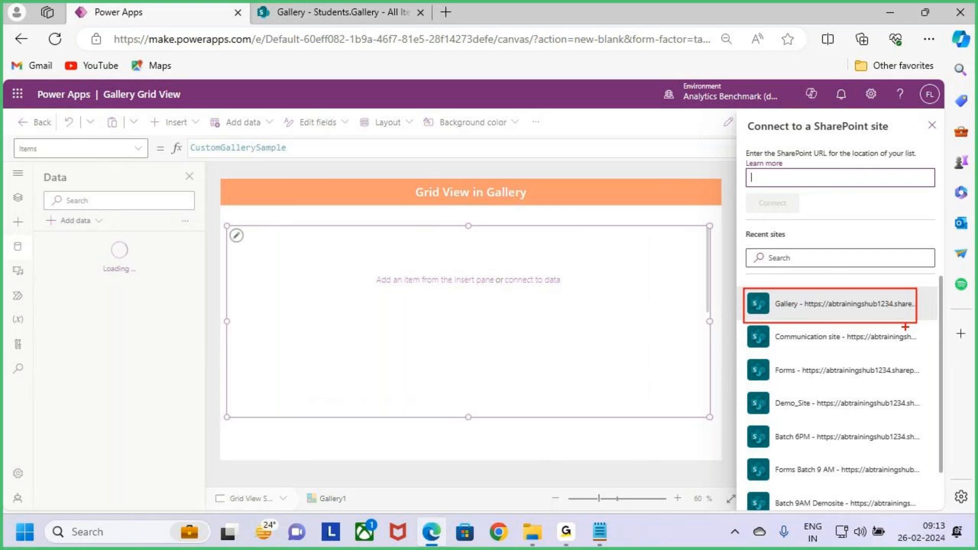
left_click(821, 305)
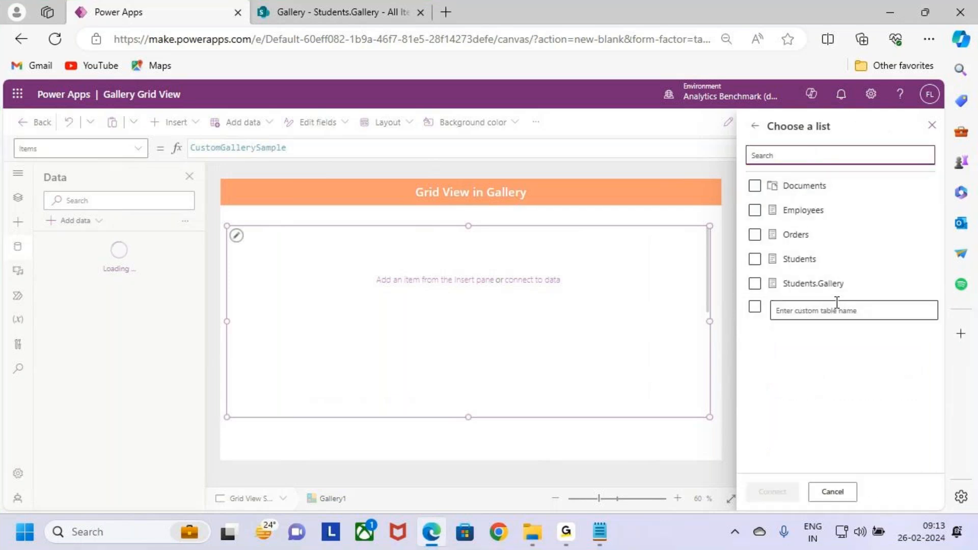
left_click(755, 283)
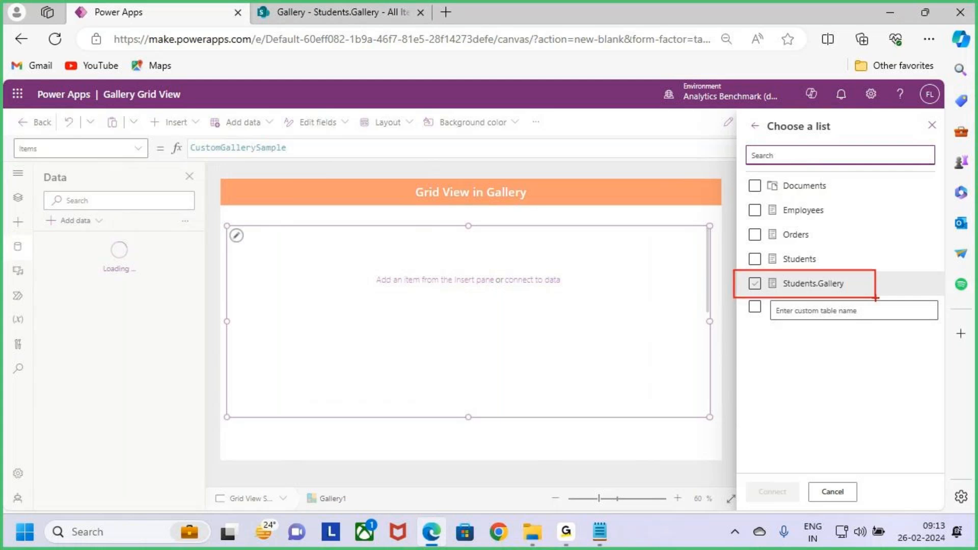
left_click(756, 287)
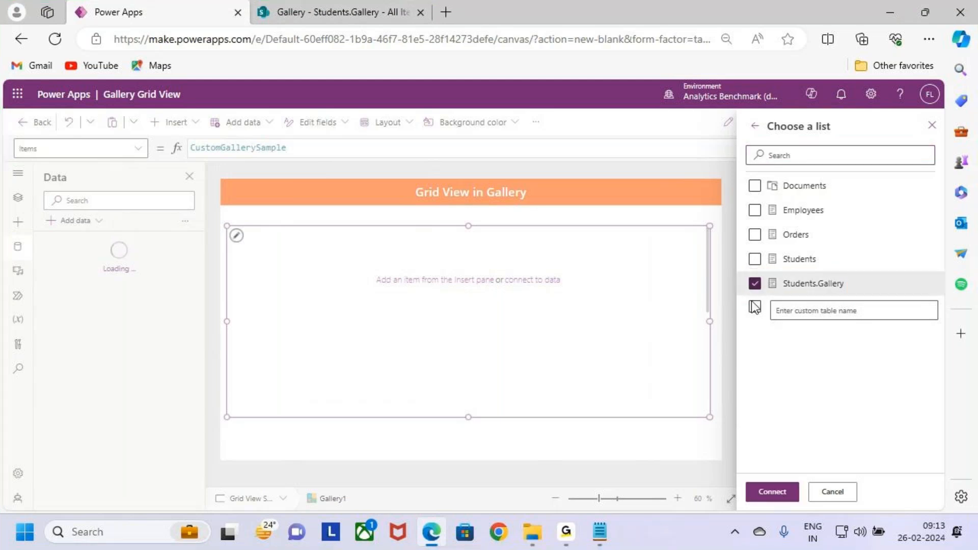
left_click(781, 494)
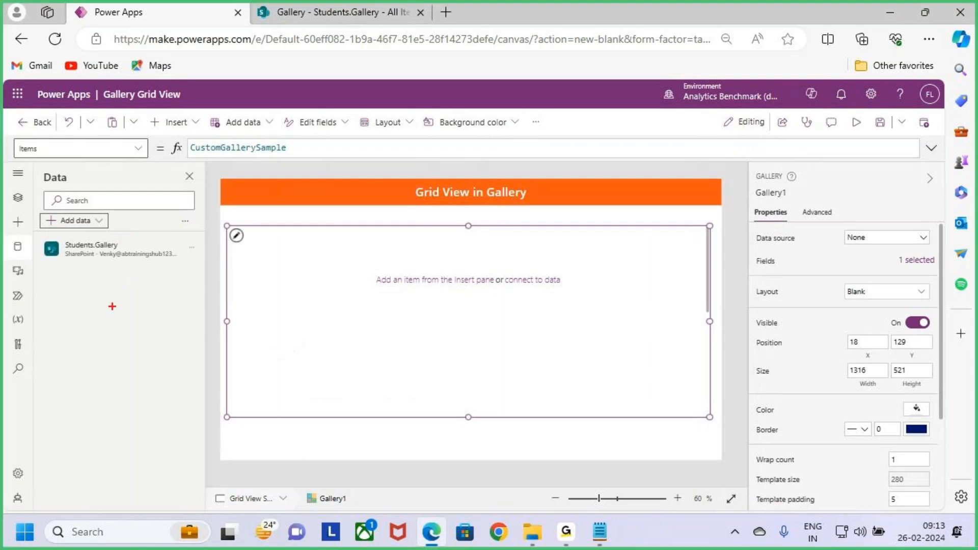
mouse_move(36, 234)
left_mouse_down()
mouse_move(214, 266)
mouse_move(250, 191)
left_mouse_up()
key("Escape")
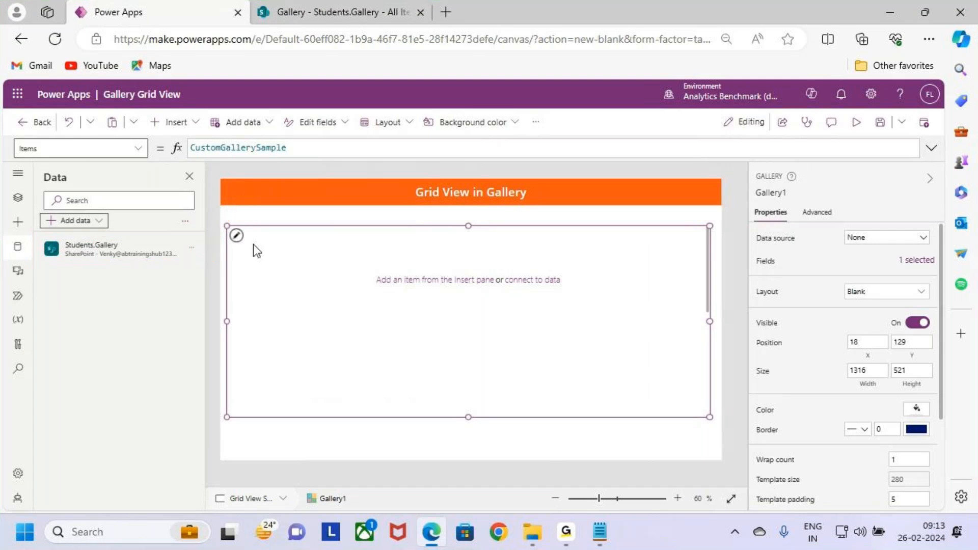
- Review the columns and records of the Students.Gallery list in SharePoint and return to Power Apps
left_click(344, 11)
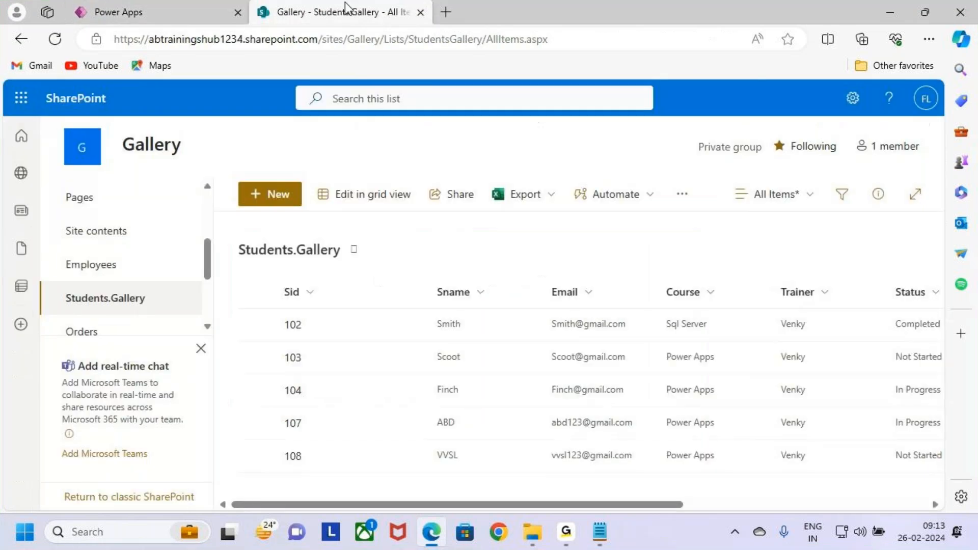
mouse_move(273, 267)
left_mouse_down()
mouse_move(338, 317)
mouse_move(871, 469)
left_mouse_up()
mouse_move(366, 317)
left_mouse_down()
mouse_move(306, 333)
mouse_move(128, 1)
left_mouse_up()
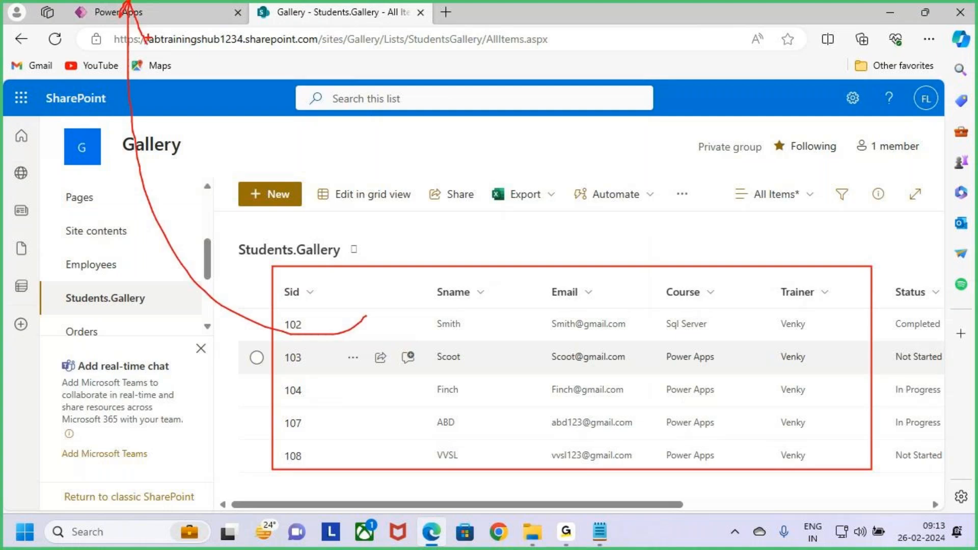
key("Escape")
left_click(186, 13)
- Shift the gallery to X 25 and widen it to 1326
left_click(344, 332)
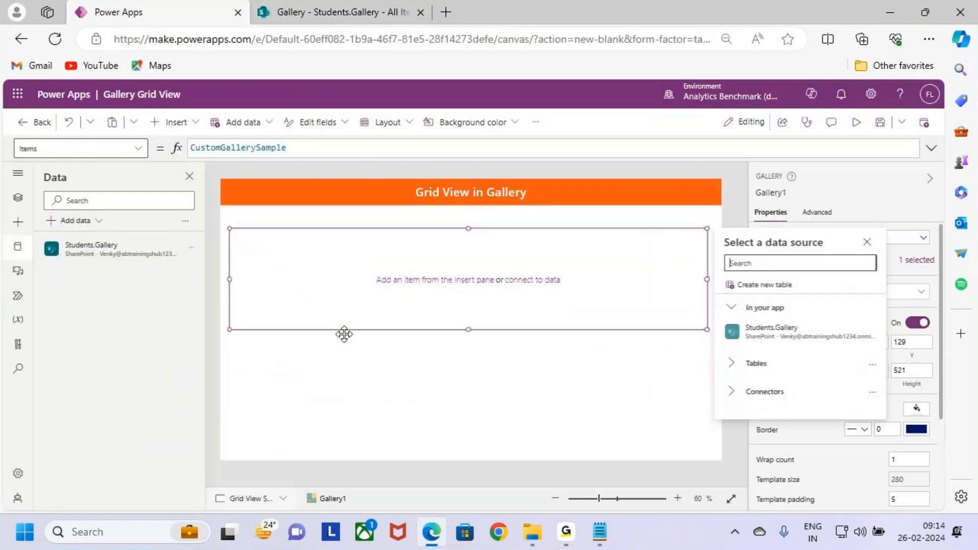
left_click(532, 392)
left_click(572, 364)
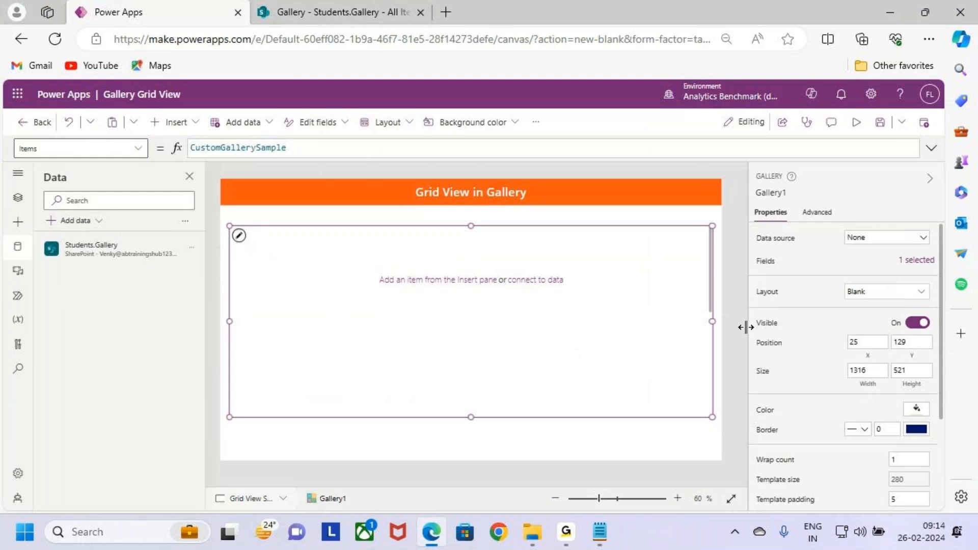
left_click_drag(717, 322, 720, 322)
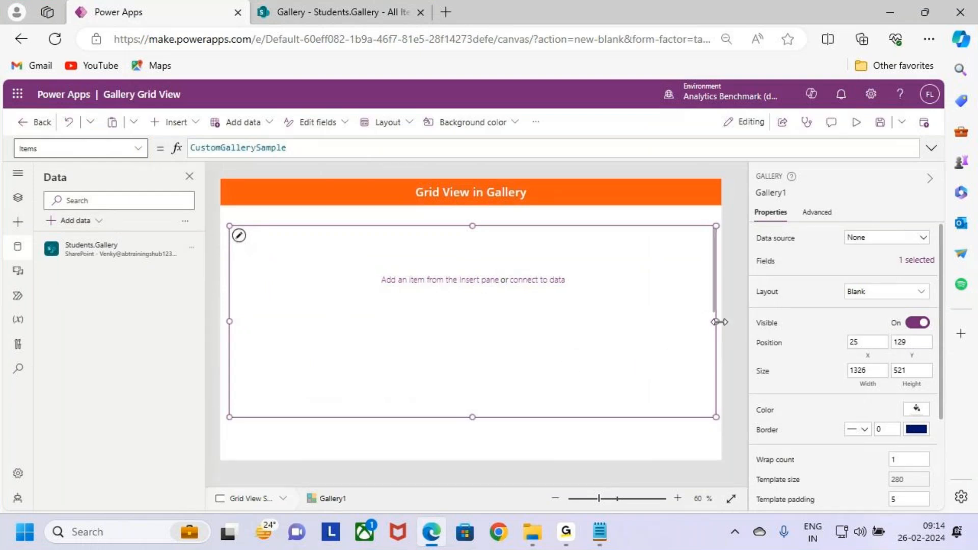
- Set the gallery's data source to the Students.Gallery list
left_click(872, 247)
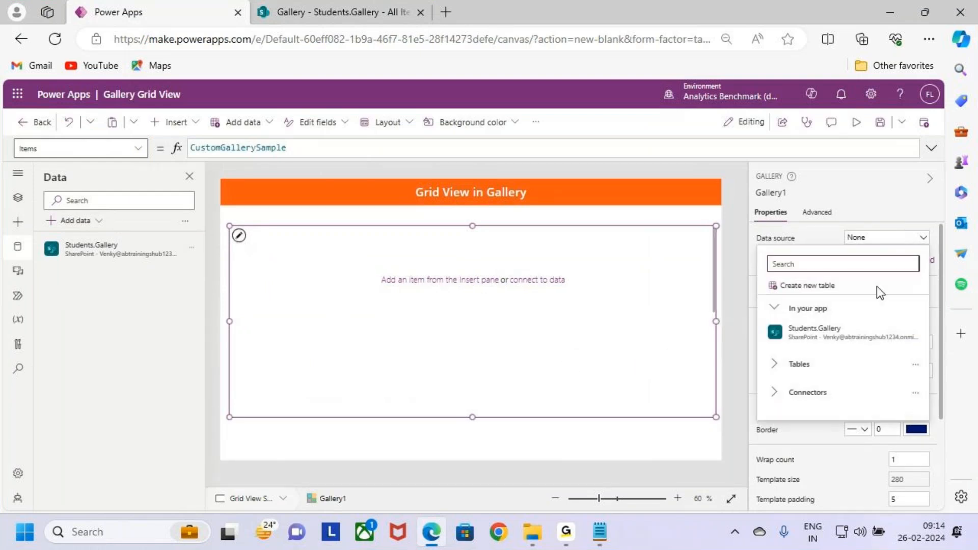
mouse_move(883, 337)
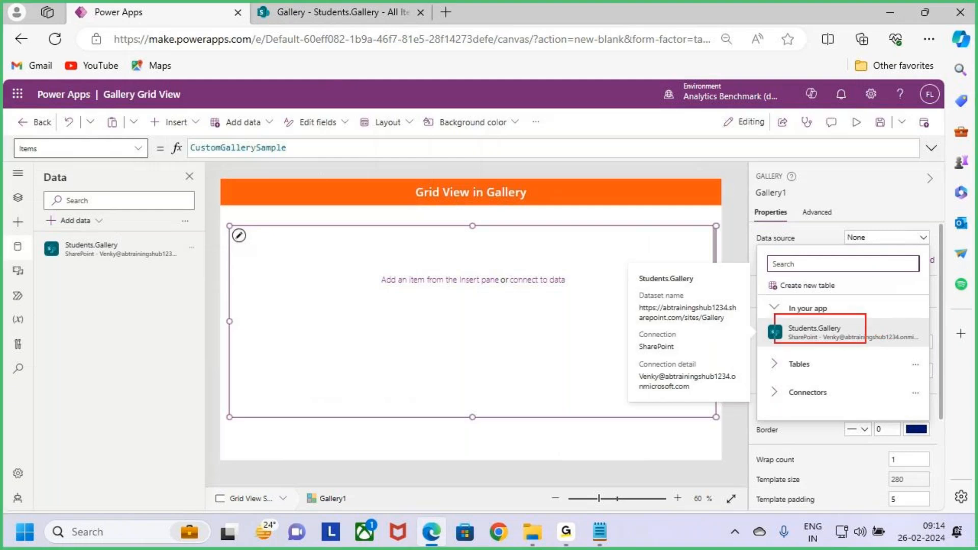
left_click(870, 331)
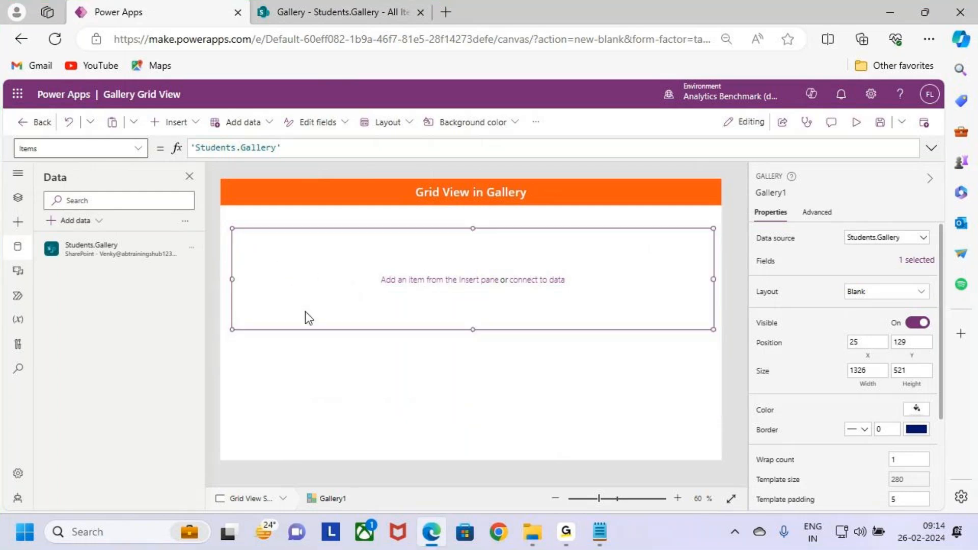
- Select the gallery's template row and insert a text label for the Sid field inside it
left_click(317, 271)
left_click(349, 363)
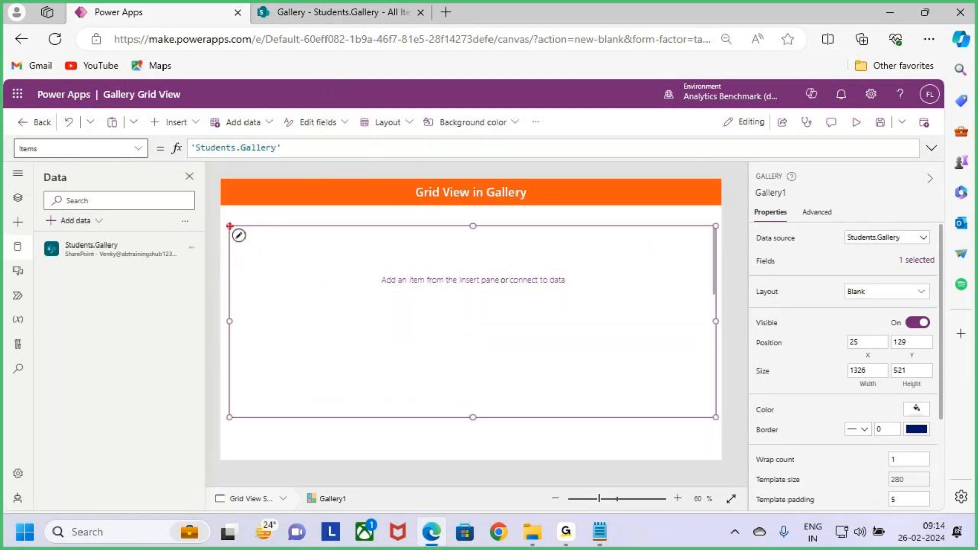
left_click_drag(228, 225, 255, 249)
key("Escape")
left_click(241, 237)
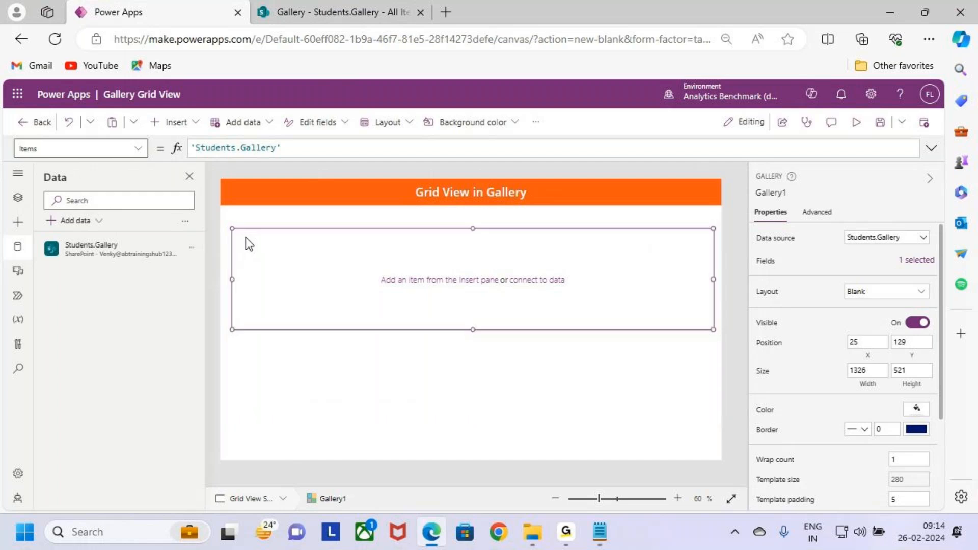
left_click(176, 122)
key("ctrl+2")
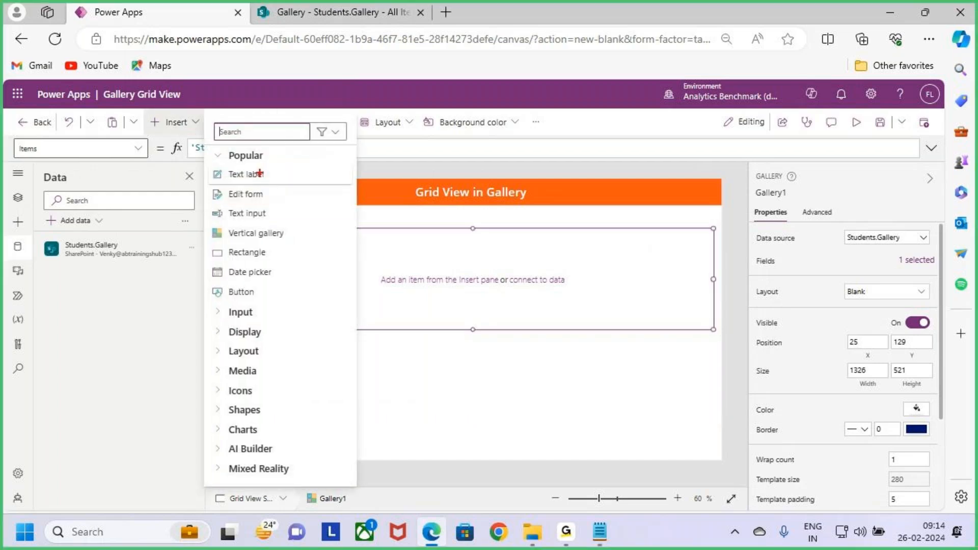
mouse_move(209, 162)
left_mouse_down()
mouse_move(258, 185)
mouse_move(312, 183)
left_mouse_up()
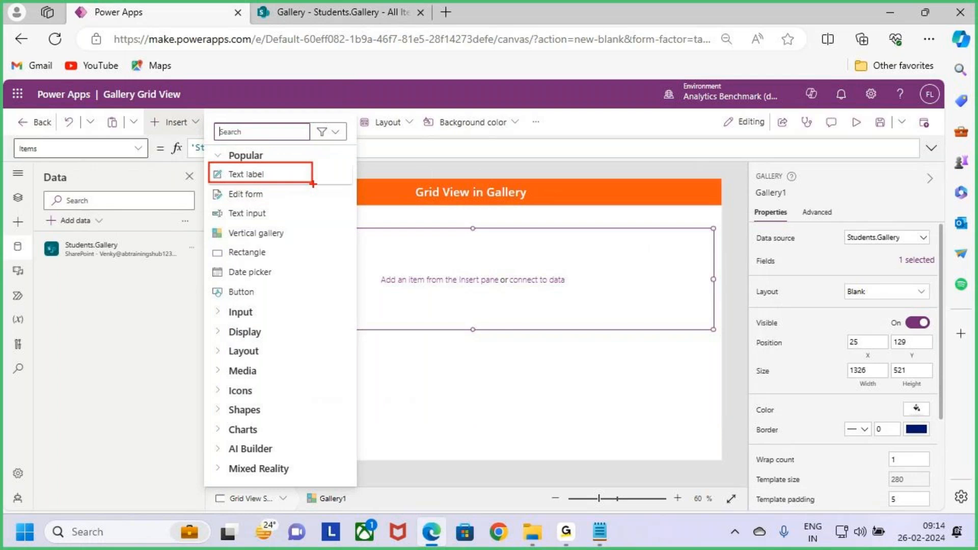
key("Escape")
left_click(265, 174)
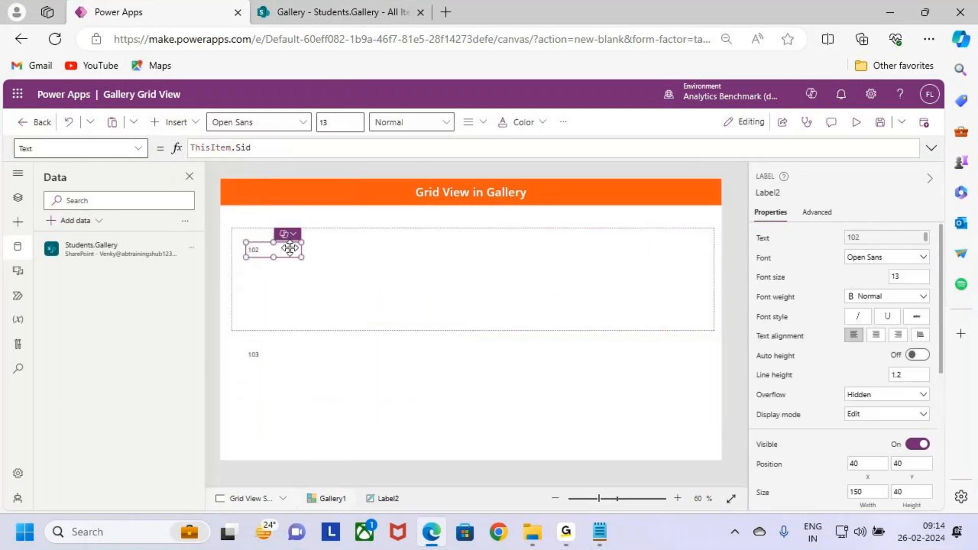
- Shrink the Sid label to about 75 by 38 and place it at the template's upper-left corner, at X 3, Y 0
left_click(276, 240)
left_click_drag(291, 250, 264, 250)
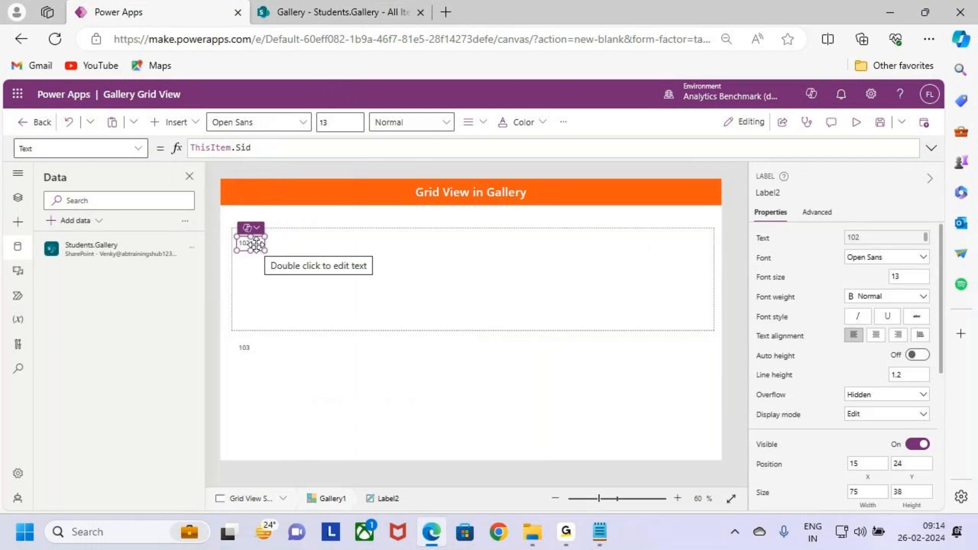
left_click_drag(253, 241, 252, 232)
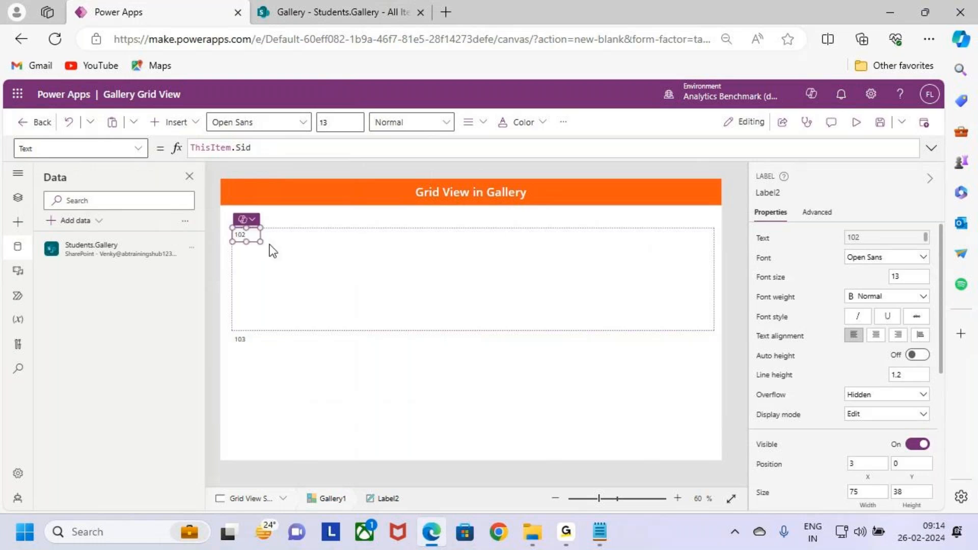
- Insert an Sname label into the template row at about X 102, Y 15, and align the Sid label with it
left_click(286, 249)
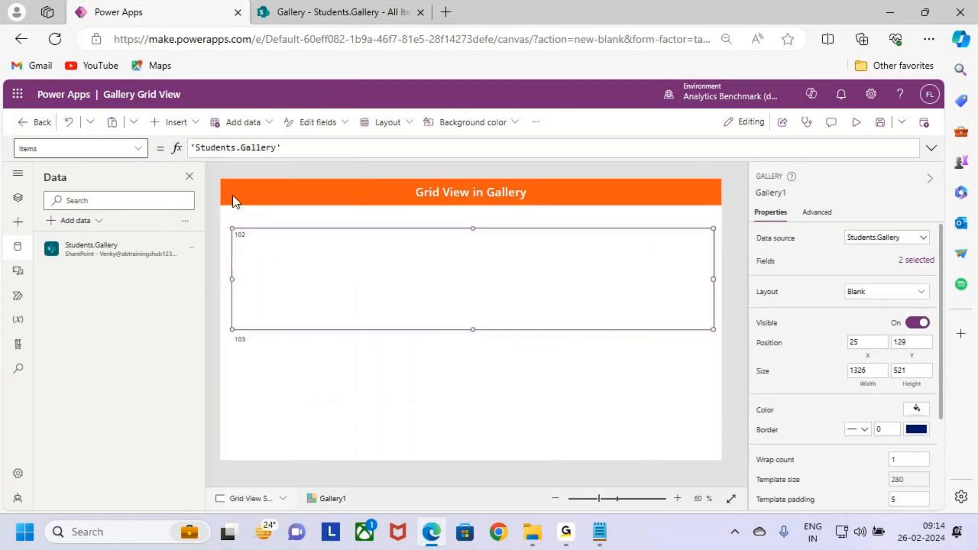
left_click(175, 123)
left_click(246, 174)
mouse_move(299, 241)
left_mouse_down()
mouse_move(304, 227)
mouse_move(307, 236)
left_mouse_up()
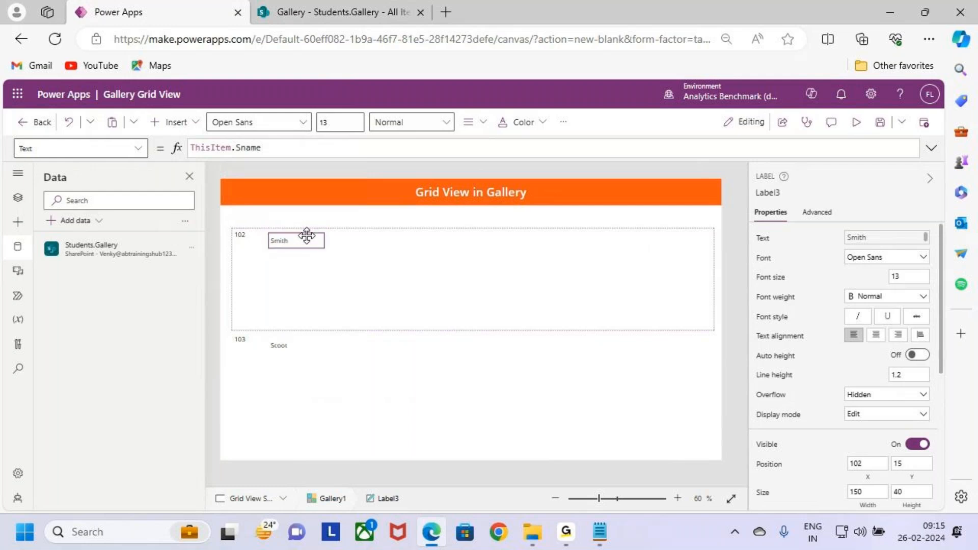
left_click(248, 242)
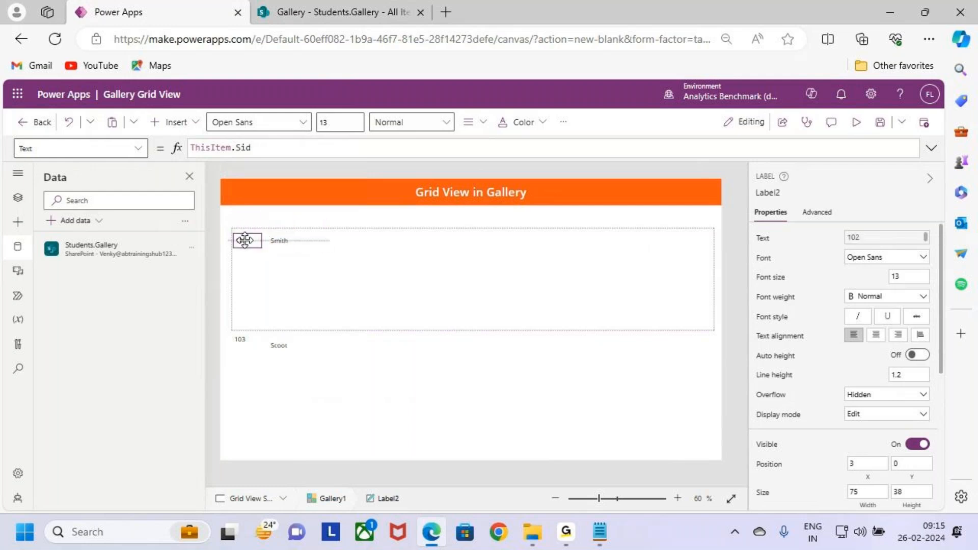
- Insert an Email label beside the Sname label at about X 220, Y 15, and widen it to about 223
left_click(372, 259)
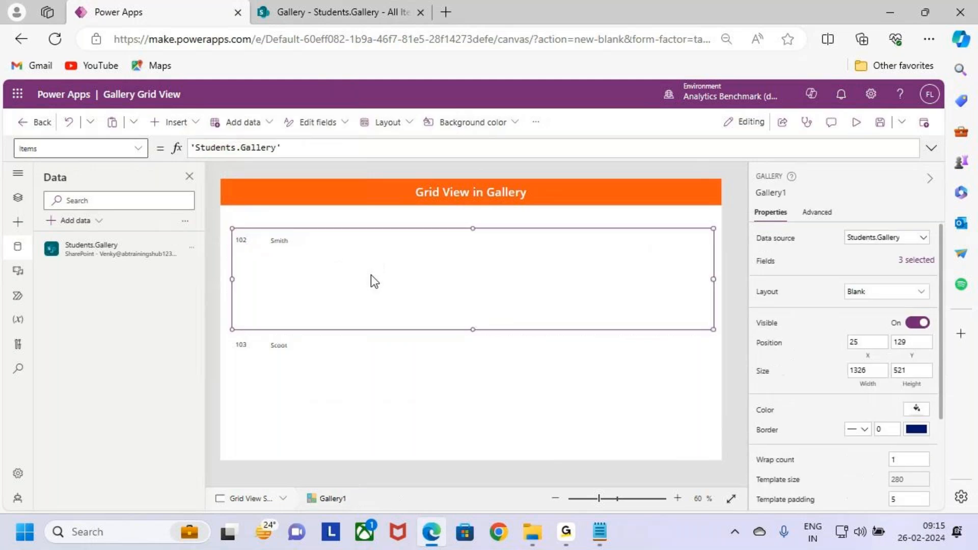
left_click(198, 126)
left_click(260, 173)
left_click_drag(274, 250, 393, 249)
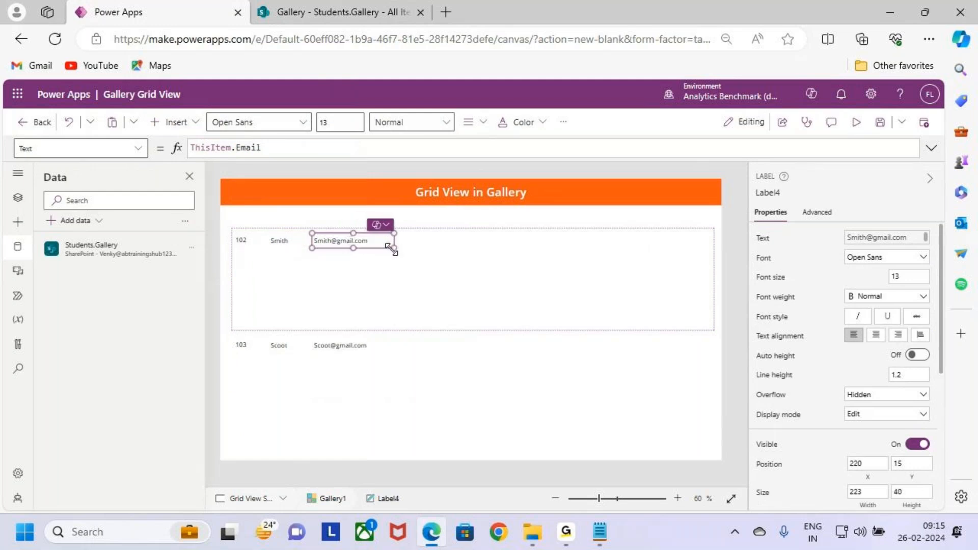
- Insert a Course label into the template row beside the Email label, at about X 443, Y 15
left_click(175, 122)
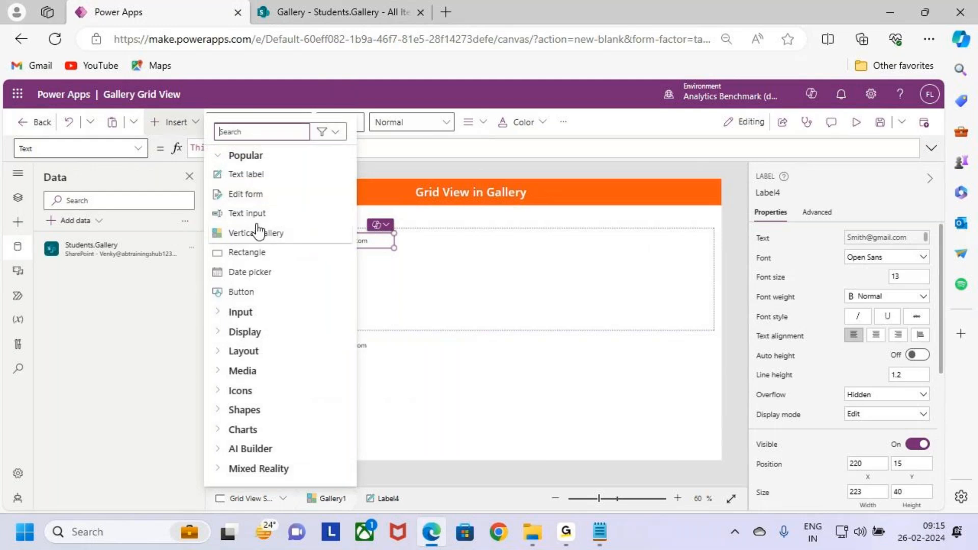
left_click(257, 176)
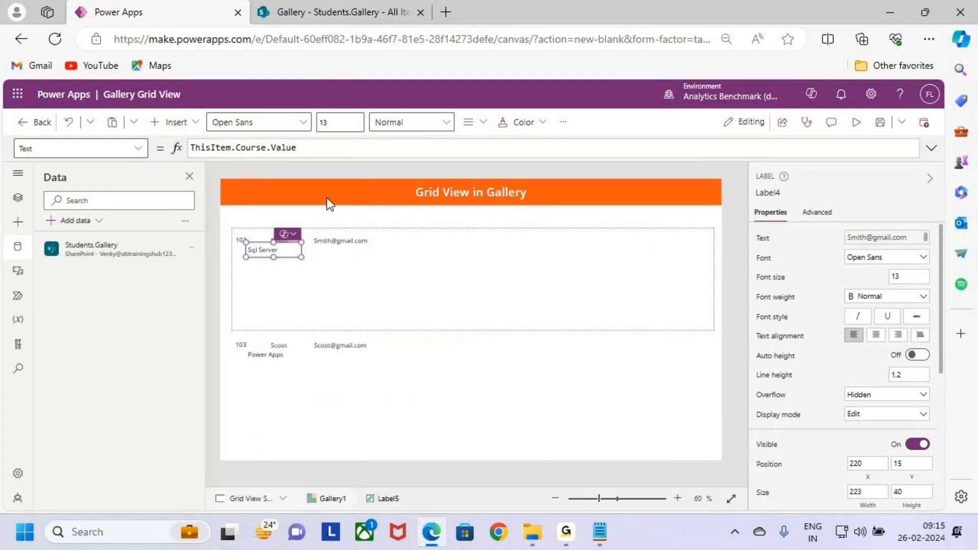
left_click_drag(280, 249, 428, 240)
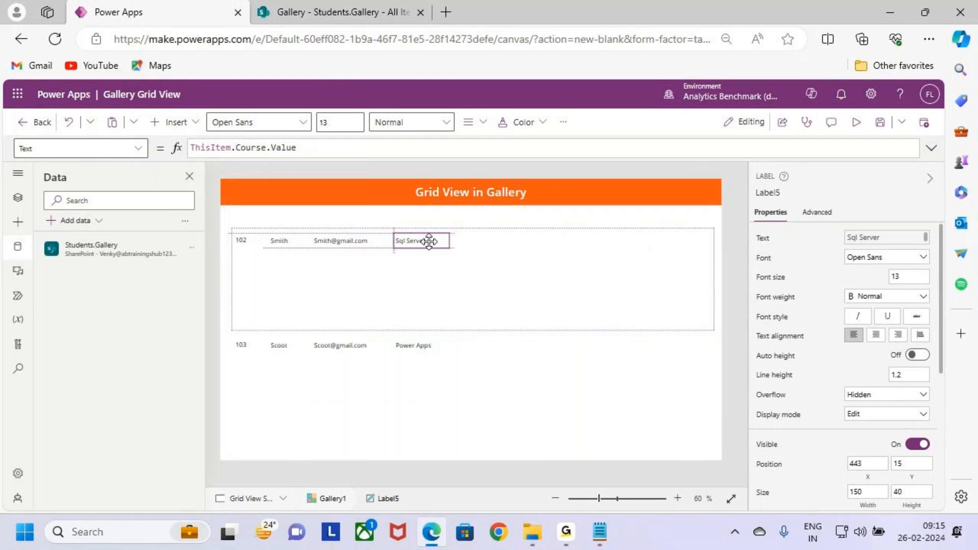
- Insert a Trainer label into the template row beside the Course label, at about X 593, Y 15
left_click(374, 274)
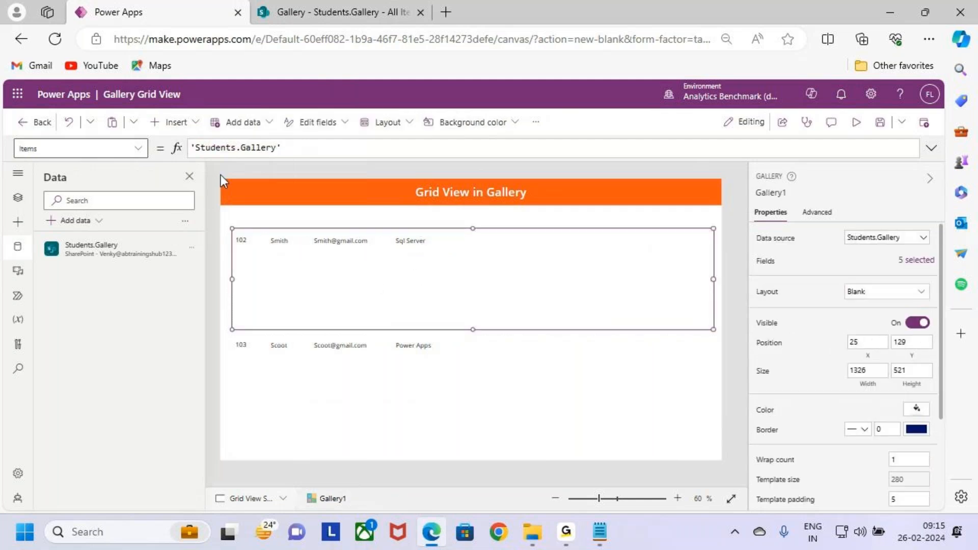
left_click(190, 123)
left_click(255, 171)
left_click_drag(278, 250, 478, 244)
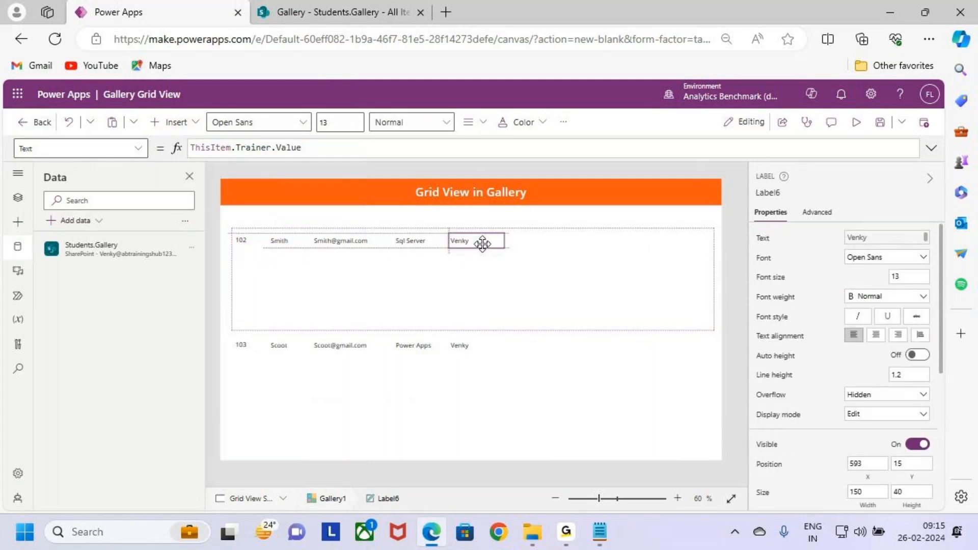
- Insert a Status label into the template row beside the Trainer label, at about X 718, Y 15
left_click(412, 282)
left_click(183, 128)
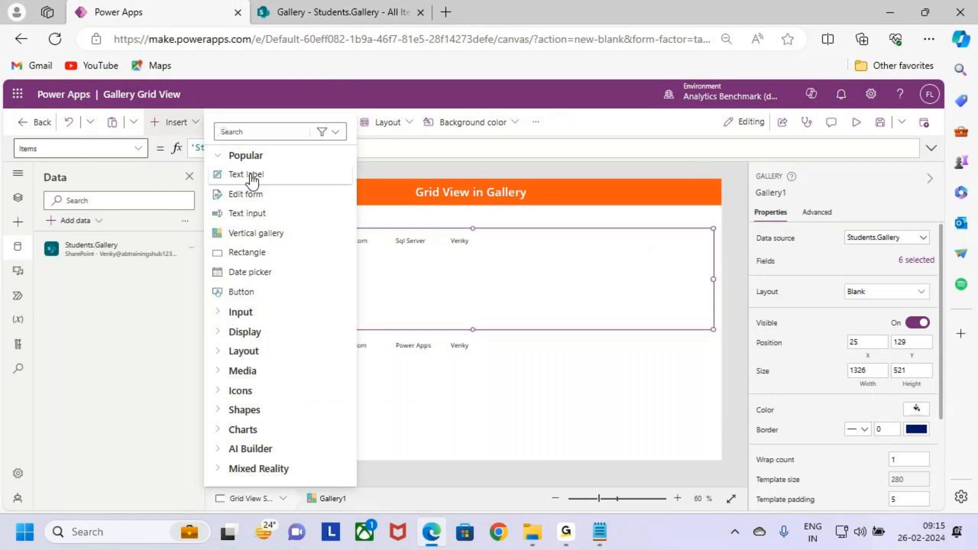
left_click(251, 179)
left_click_drag(278, 234, 523, 241)
- Insert a %Completed label beside the Status label at about X 868, Y 15, and narrow it
left_click(184, 123)
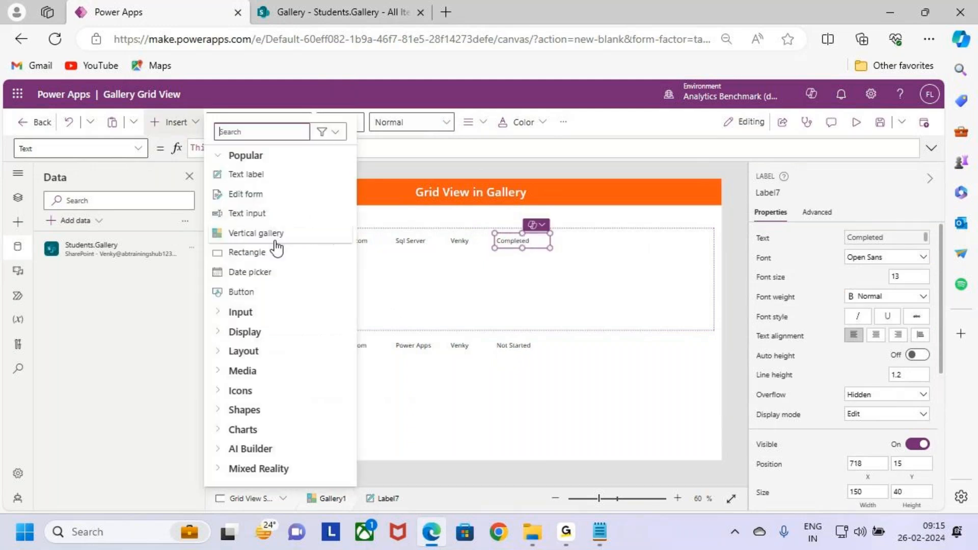
left_click(274, 175)
left_click_drag(265, 249, 574, 240)
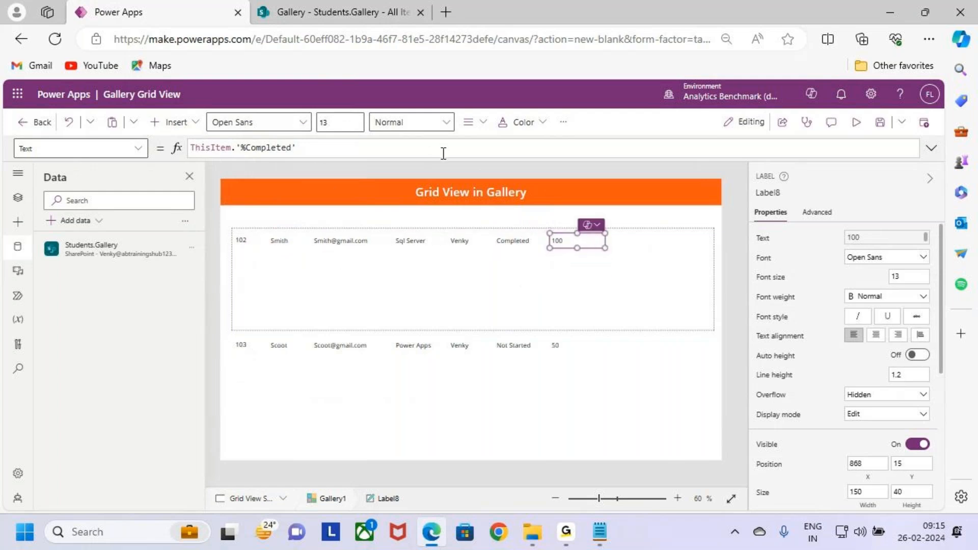
left_click_drag(605, 249, 586, 248)
left_click(590, 275)
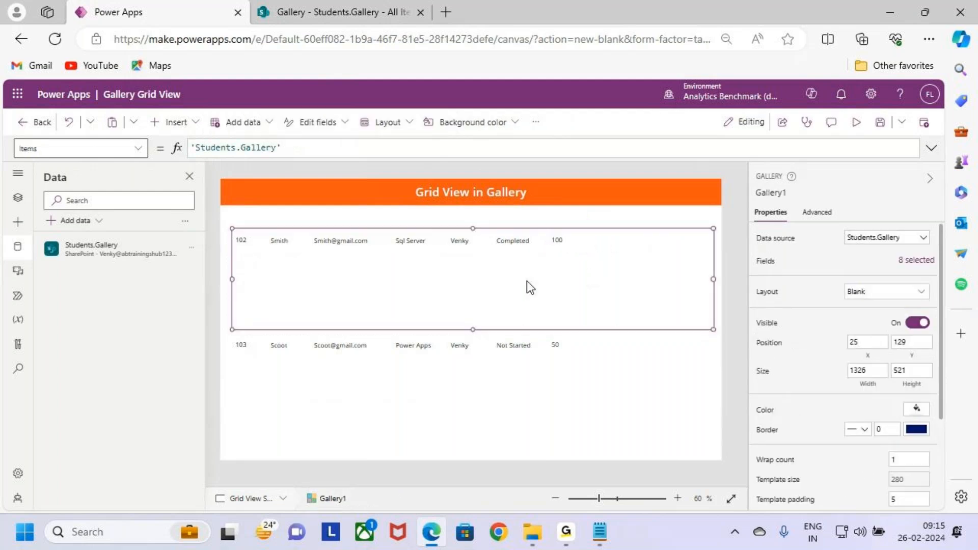
mouse_move(228, 233)
left_mouse_down()
mouse_move(433, 261)
mouse_move(232, 247)
mouse_move(258, 251)
mouse_move(572, 258)
left_mouse_up()
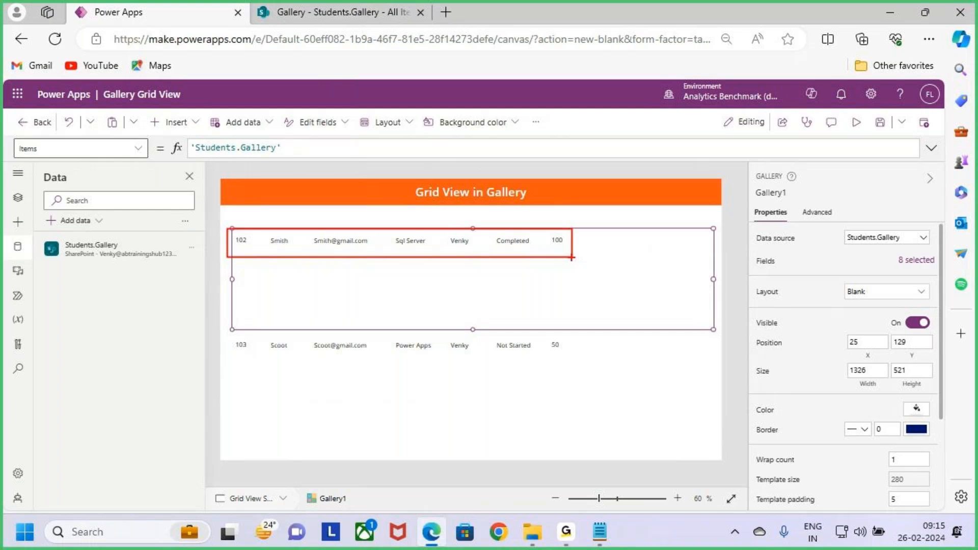
key("Escape")
key("ctrl+2")
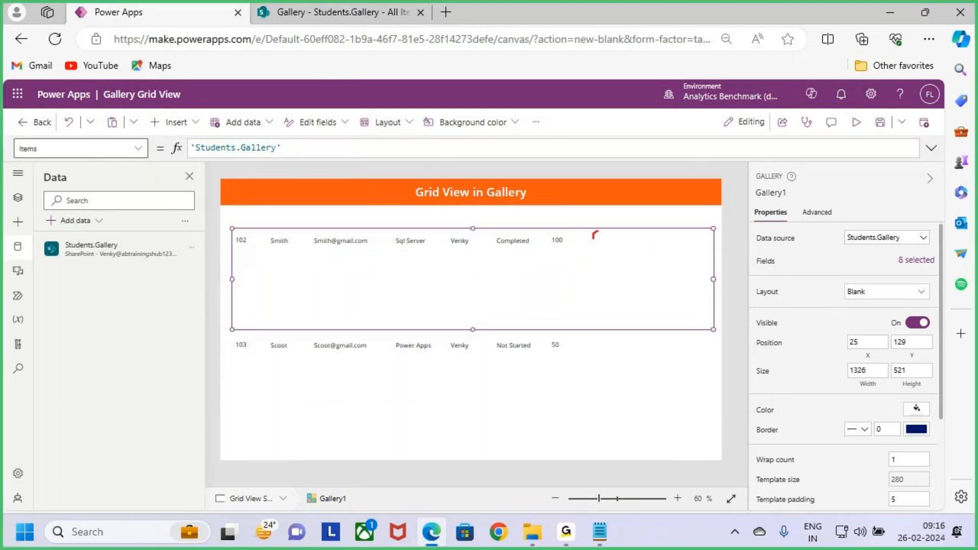
key("Escape")
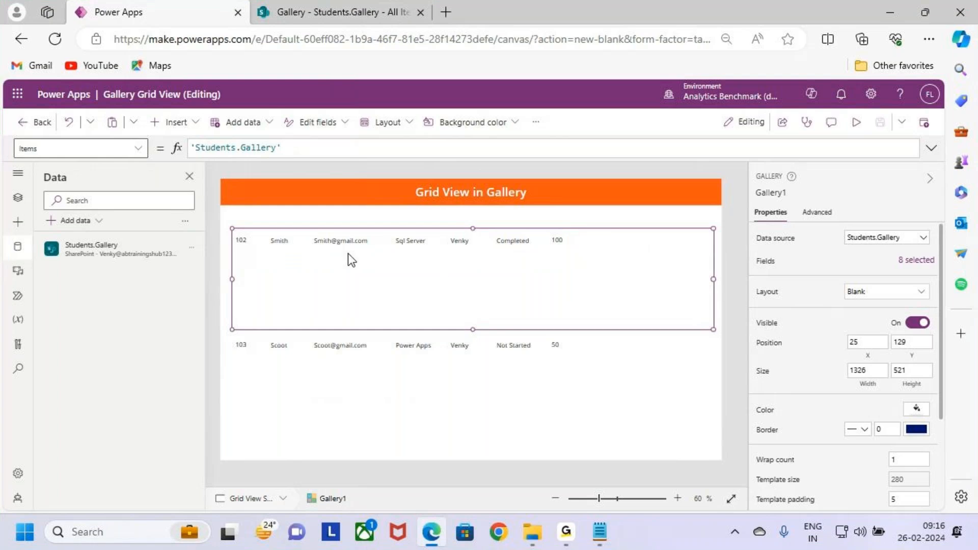
- Search the insertable controls for view and insert the View icon into the gallery's template row
left_click(192, 123)
type("view")
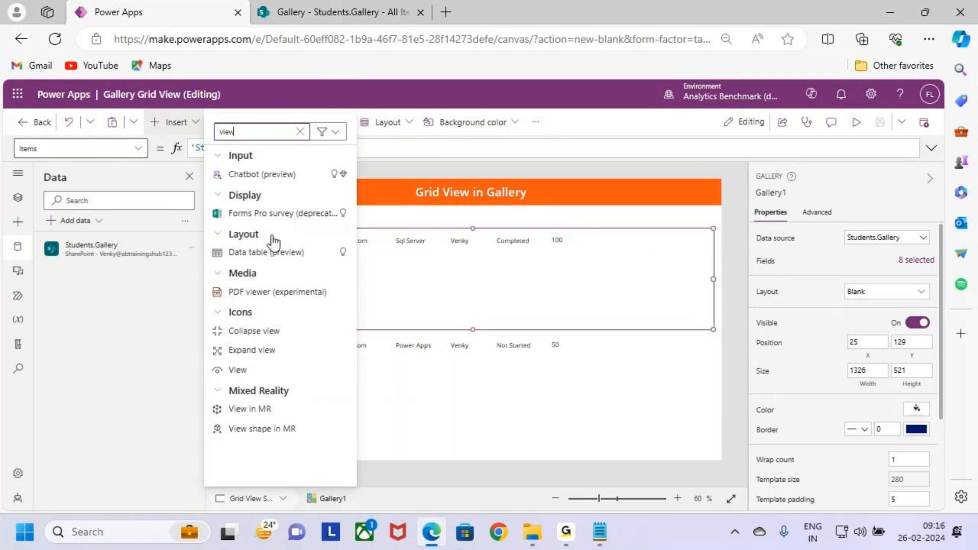
key("ctrl+2")
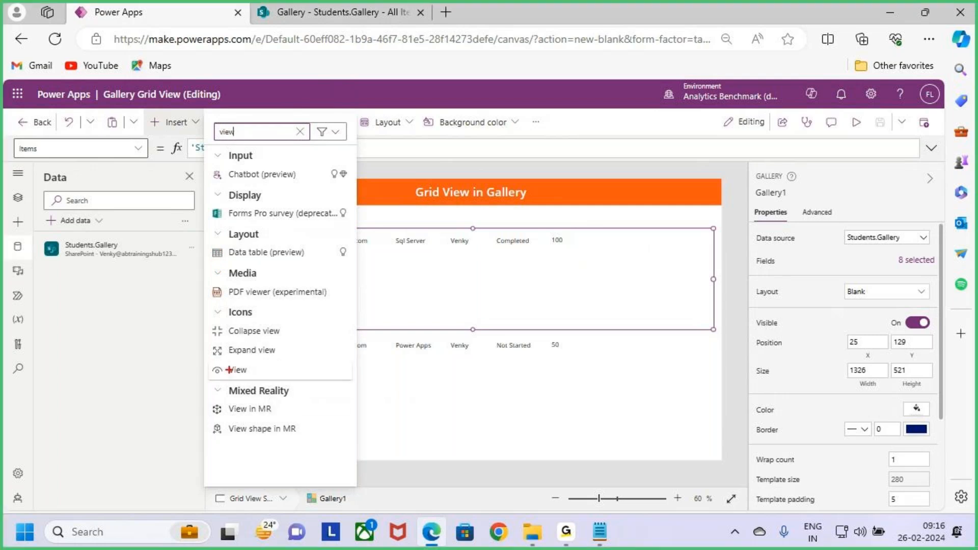
left_click_drag(208, 360, 283, 382)
key("Escape")
left_click(258, 369)
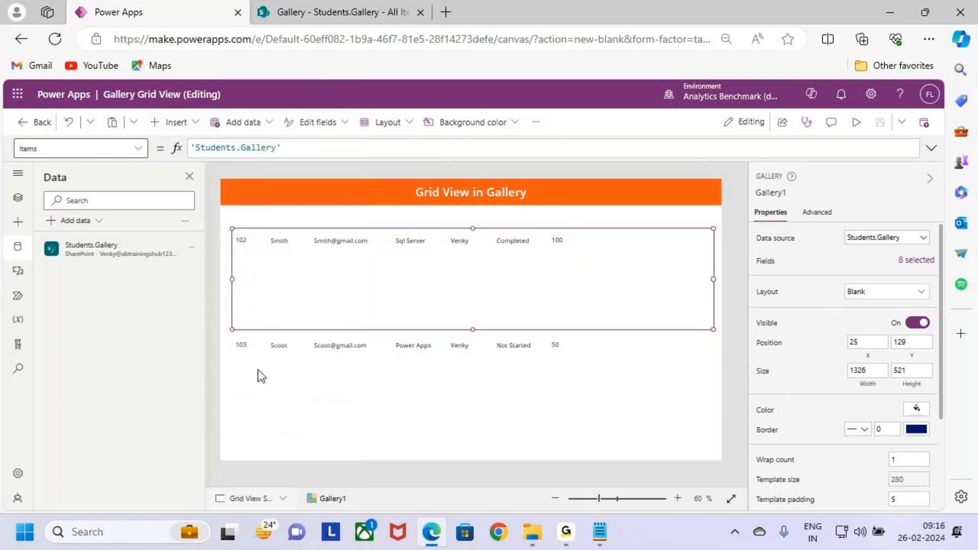
- Place the View icon beside the %Completed label in the template row and reduce its size
left_click_drag(318, 262, 606, 255)
left_click(586, 270)
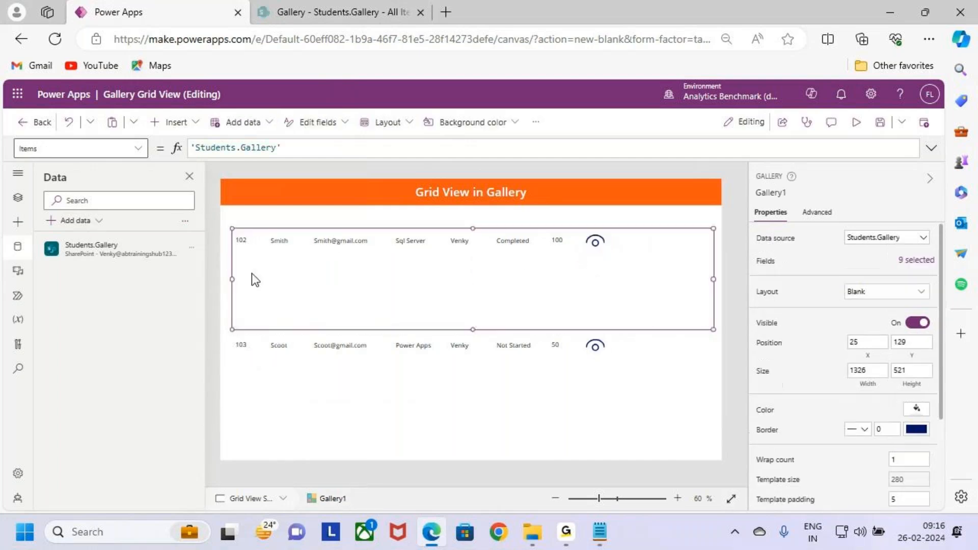
- Search the insertable controls for edit and insert the Edit icon beside the View icon, at about X 1080, Y 2
left_click(181, 123)
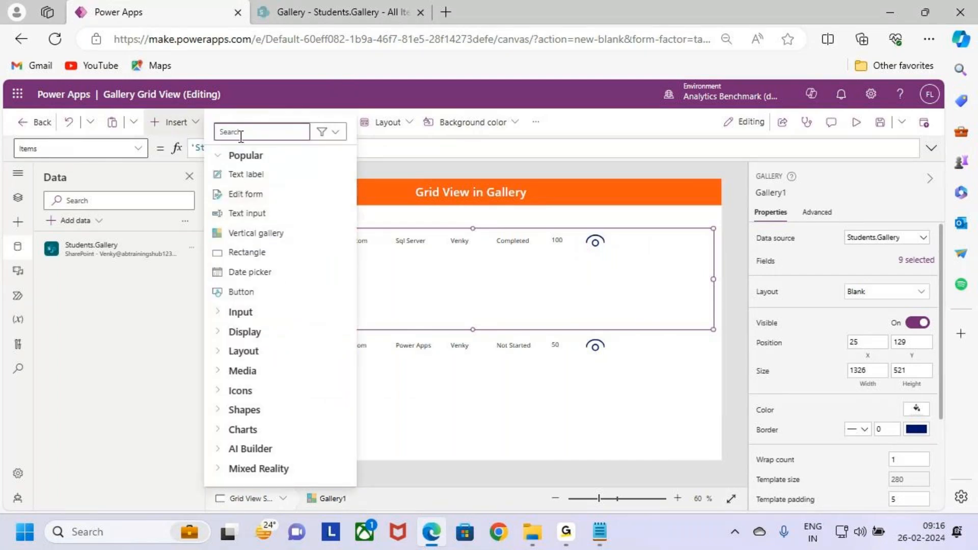
type("edit")
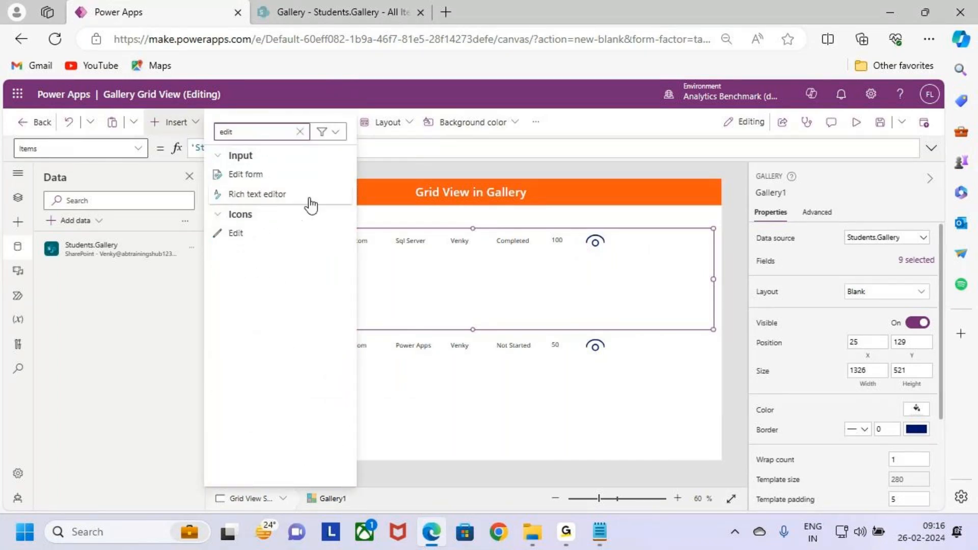
left_click(258, 232)
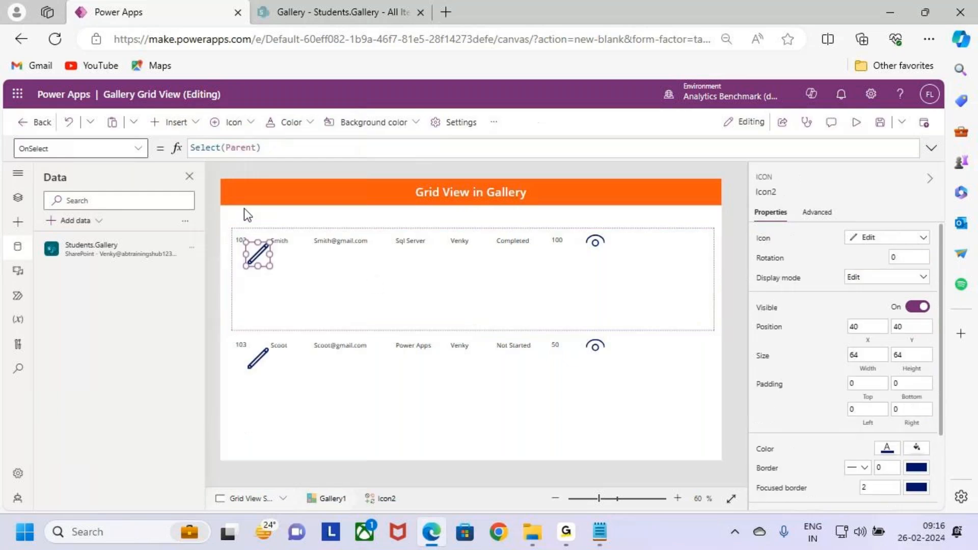
left_click_drag(263, 259, 639, 241)
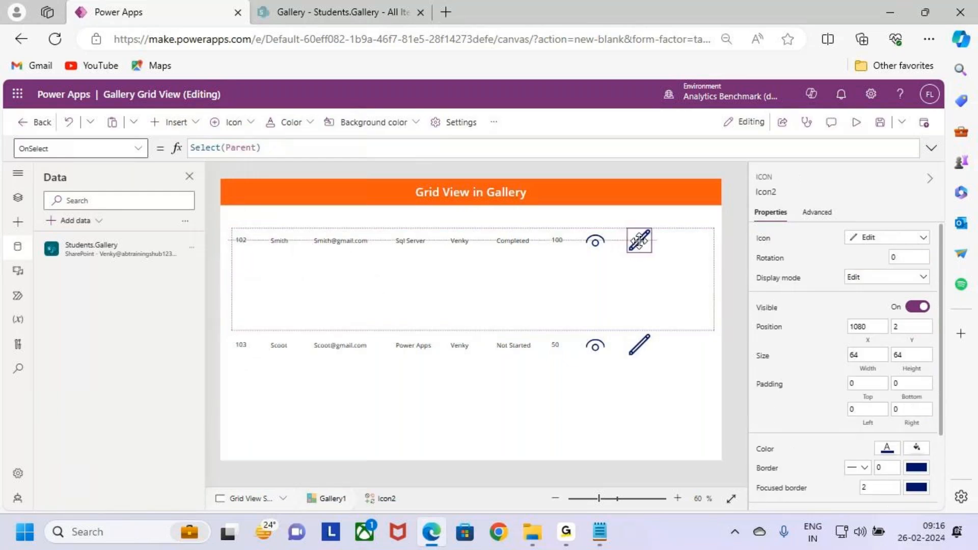
left_click(374, 299)
- Insert the Trash icon into the template row at the end, at about X 1226, Y 3
left_click(176, 124)
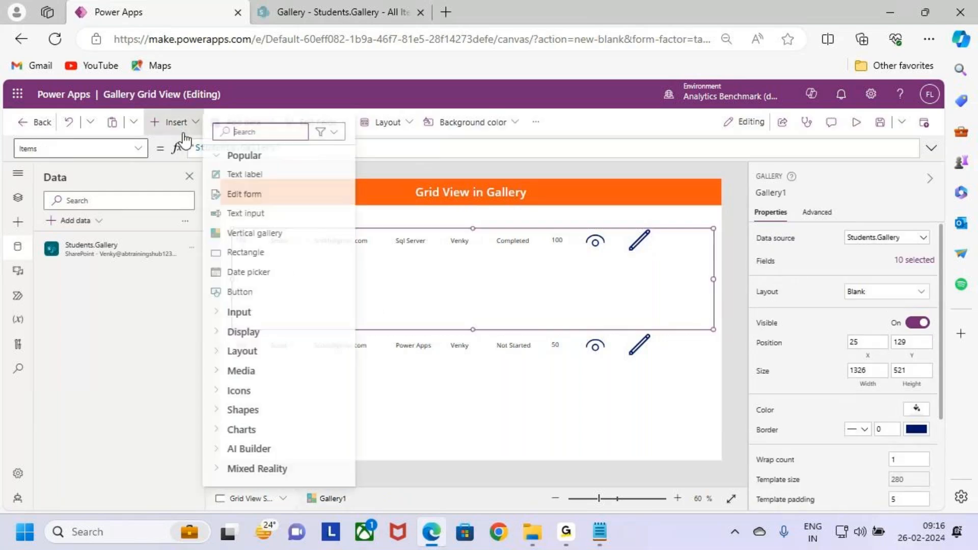
type("trash")
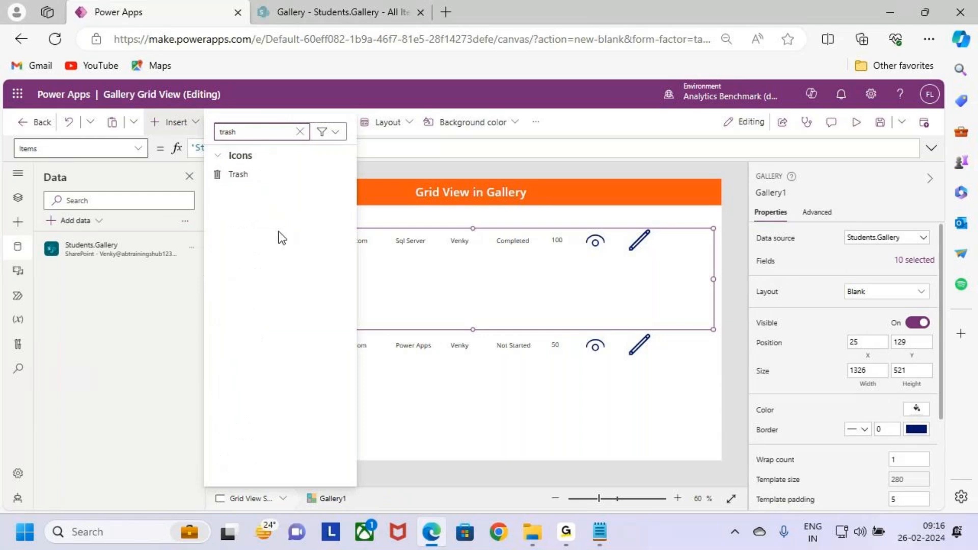
left_click(258, 175)
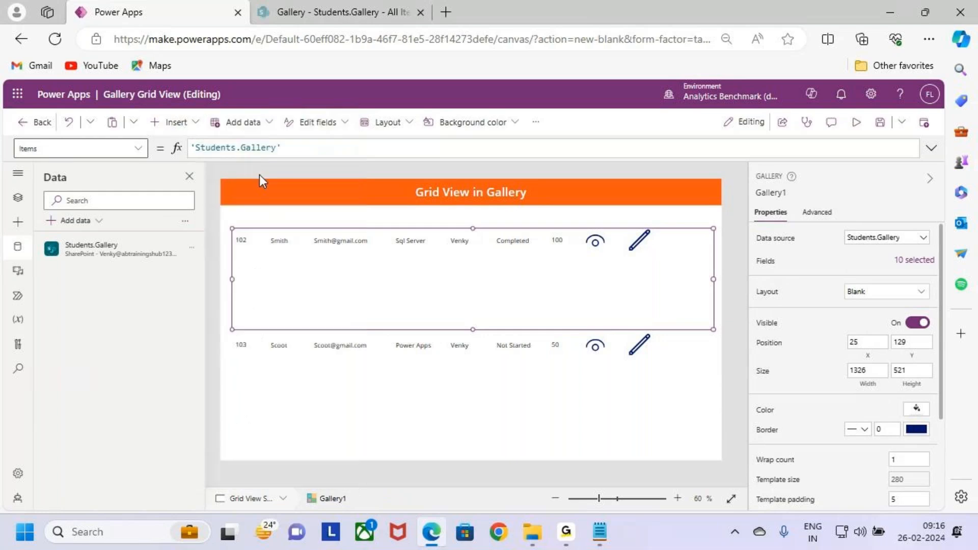
left_click_drag(259, 257, 696, 245)
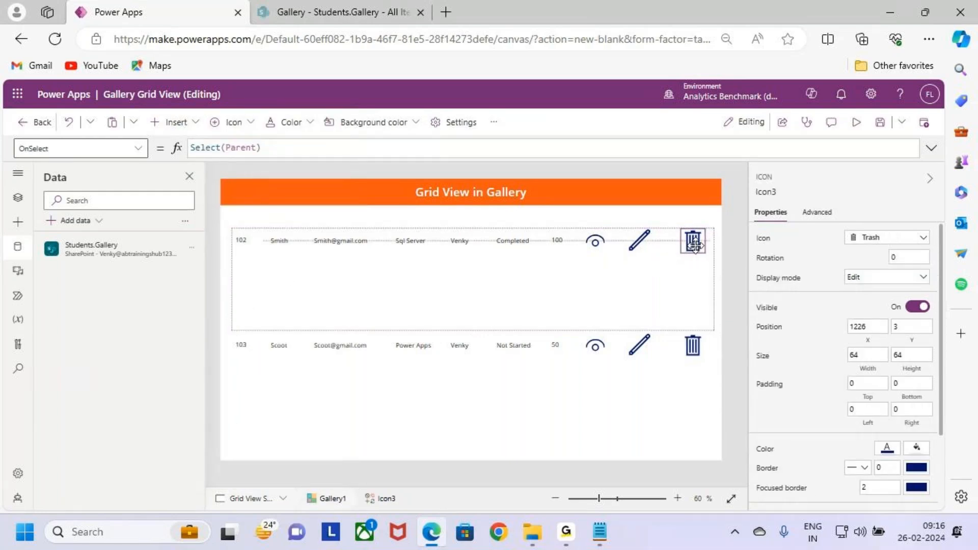
- Shift the Edit and View icons slightly toward the Trash icon to space the three icons evenly
left_click(635, 250)
mouse_move(625, 256)
left_mouse_down()
mouse_move(641, 244)
mouse_move(599, 242)
mouse_move(646, 243)
left_mouse_up()
left_click(621, 251)
left_click(614, 246)
left_click(592, 281)
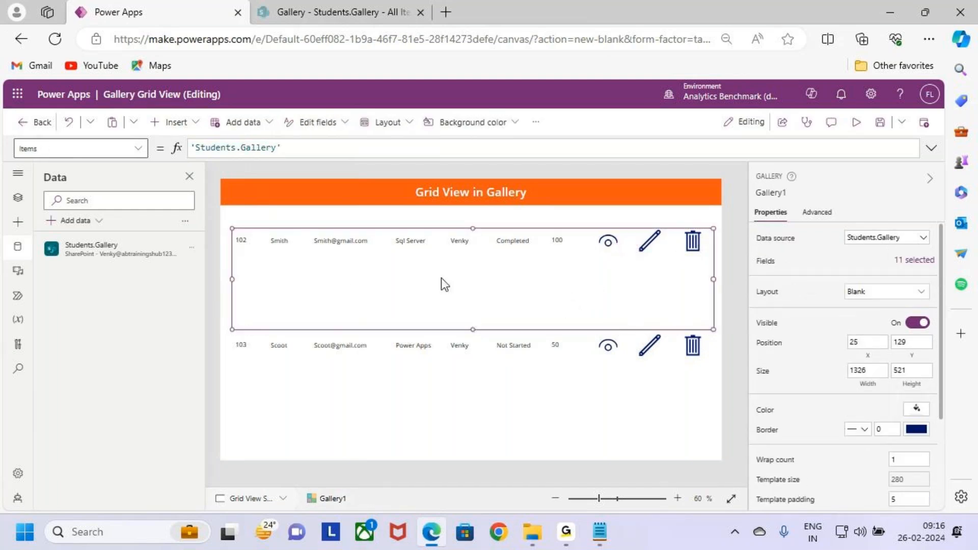
- Shrink the gallery's template row to a template size of 75
left_click(293, 342)
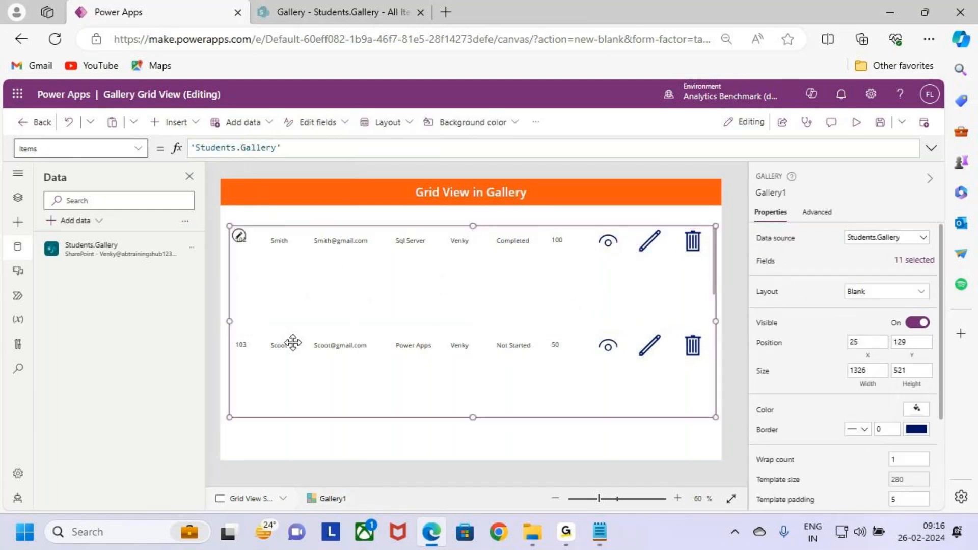
left_click(240, 236)
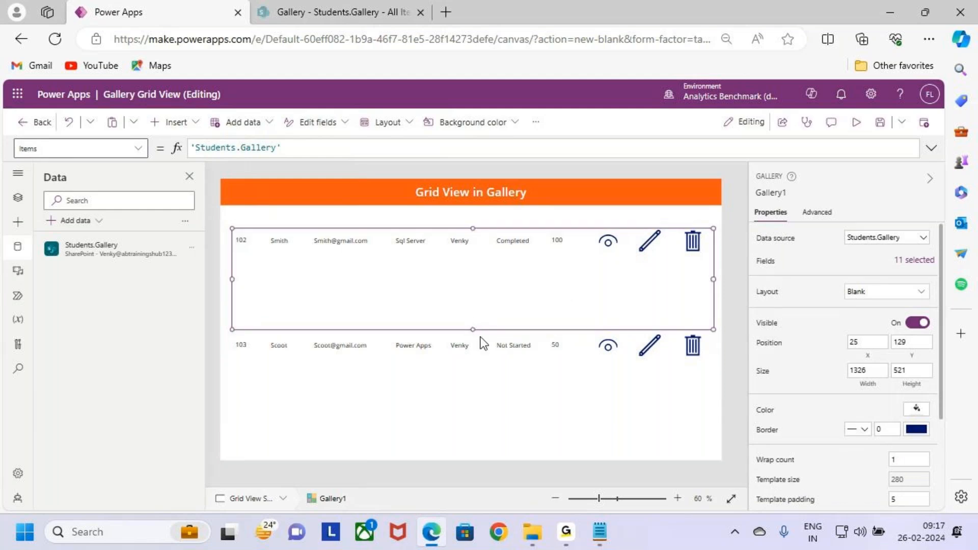
left_click_drag(473, 329, 476, 255)
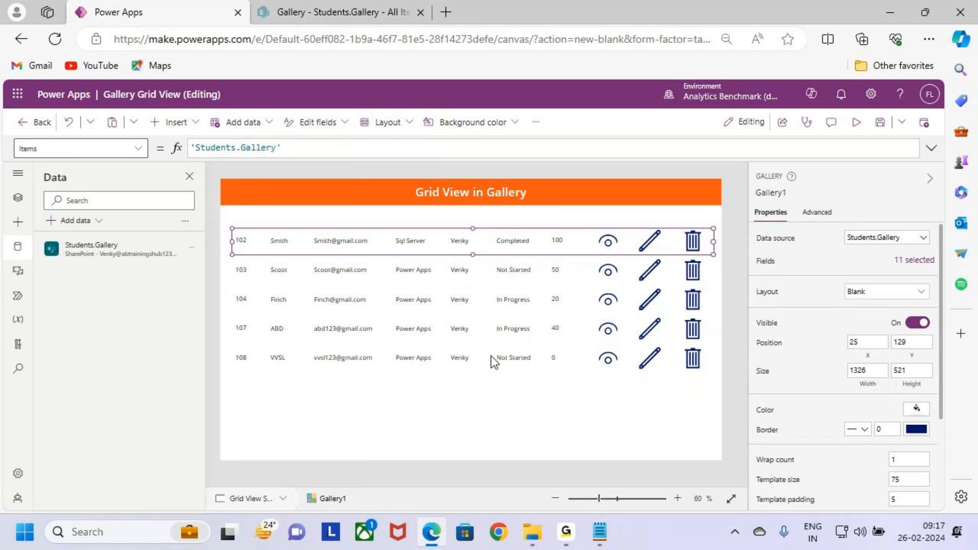
left_click(479, 386)
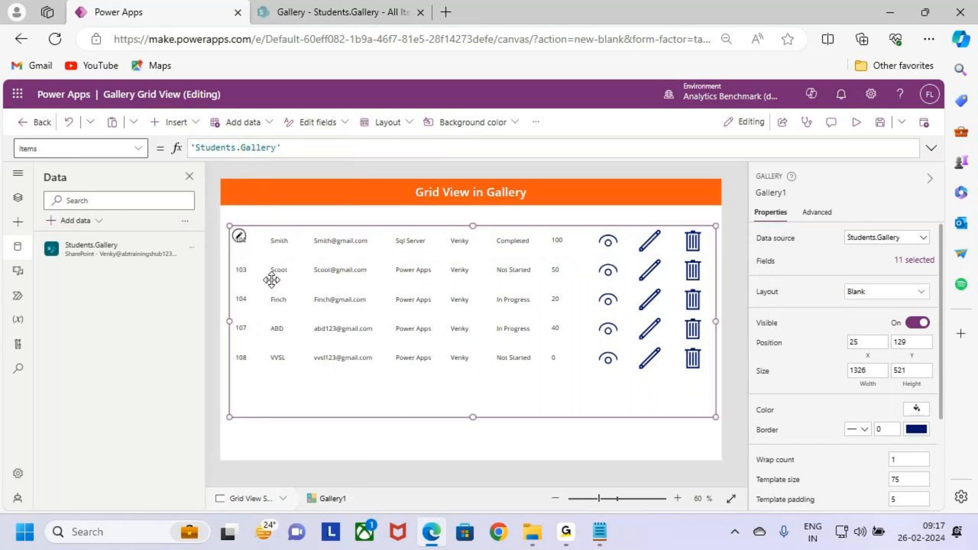
left_click(245, 241)
left_click(248, 241)
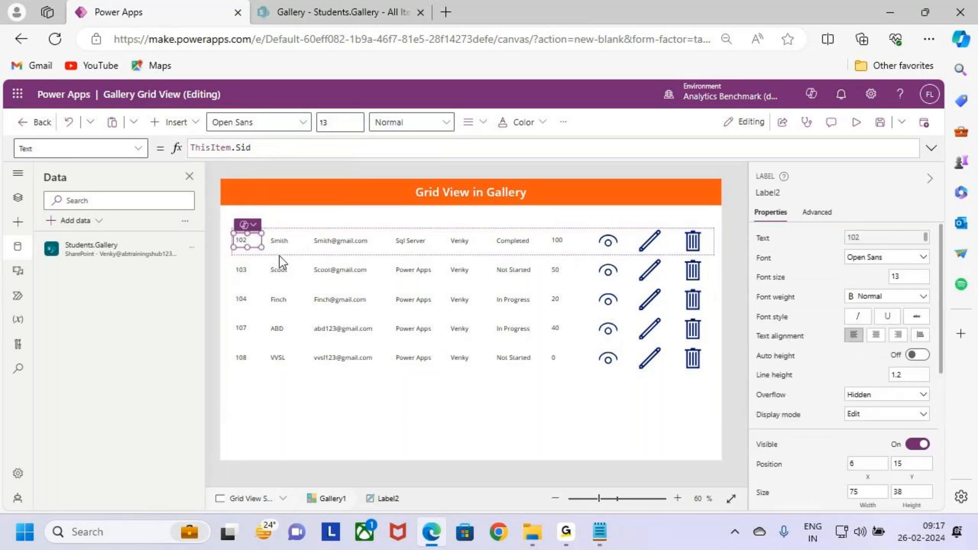
left_click(279, 240, "shift")
left_click(341, 240, "shift")
left_click(411, 240, "shift")
left_click(460, 241, "shift")
left_click(513, 241, "shift")
left_click(557, 241, "shift")
left_click(608, 242, "shift")
left_click(646, 241, "shift")
left_click(692, 242, "shift")
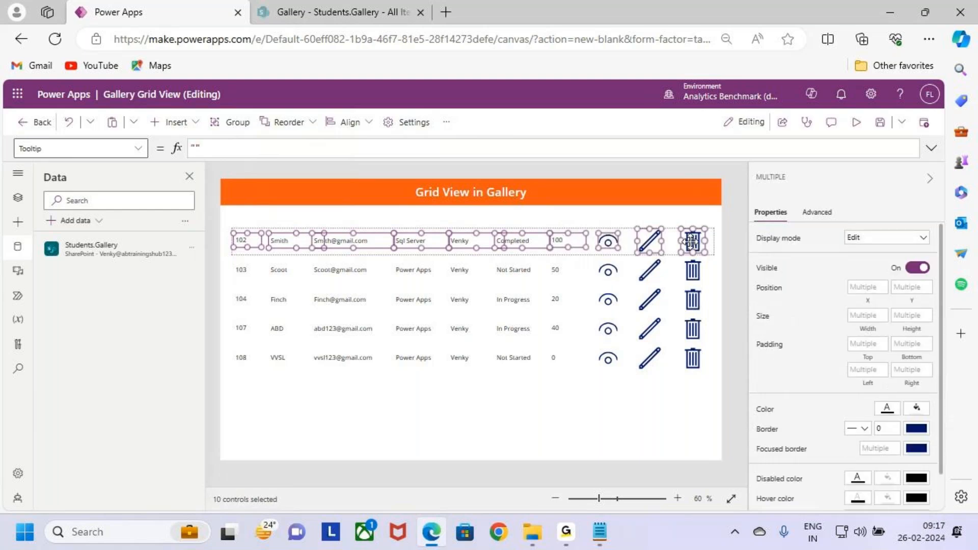
scroll(878, 399, "down", 1)
scroll(877, 399, "up", 1)
scroll(907, 450, "down", 1)
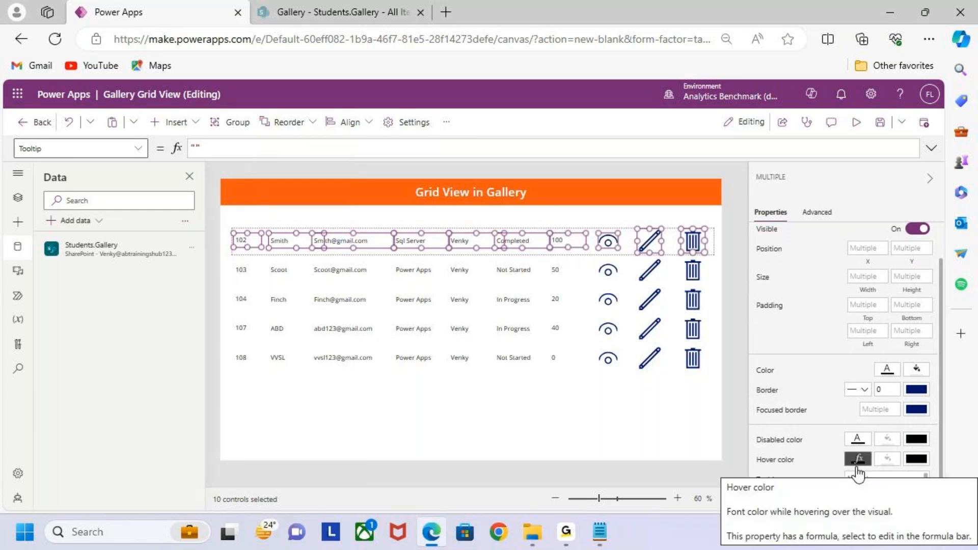
scroll(859, 471, "up", 1)
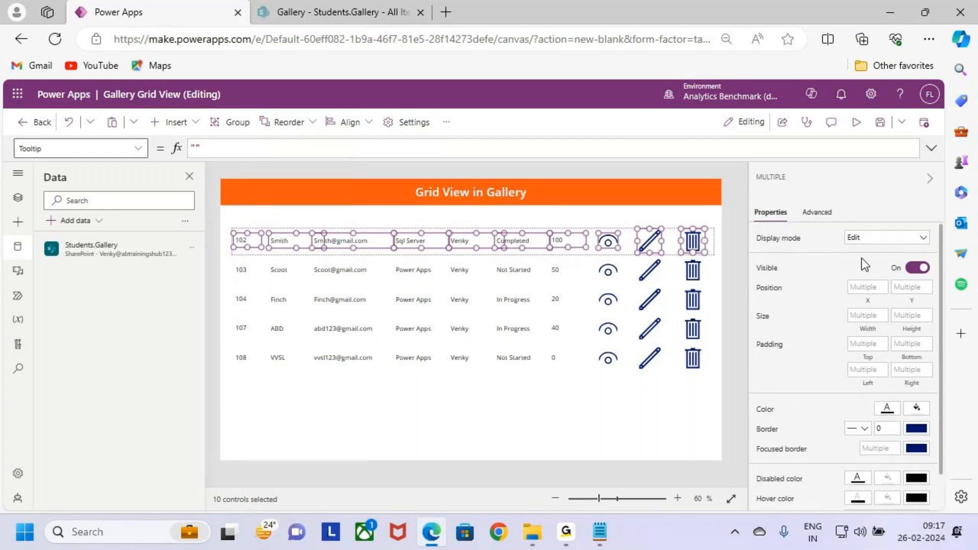
left_click(107, 147)
type("Font")
left_click(138, 148)
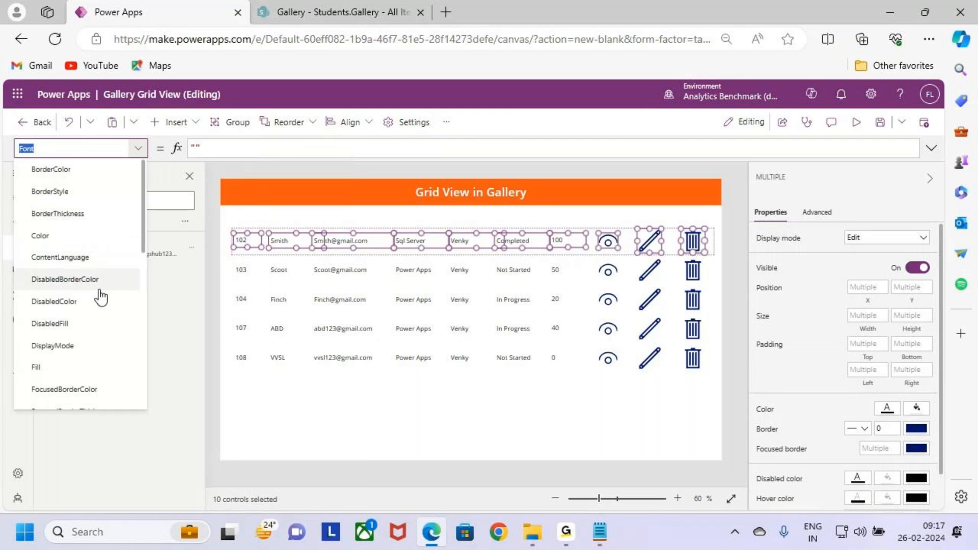
scroll(95, 320, "down", 2)
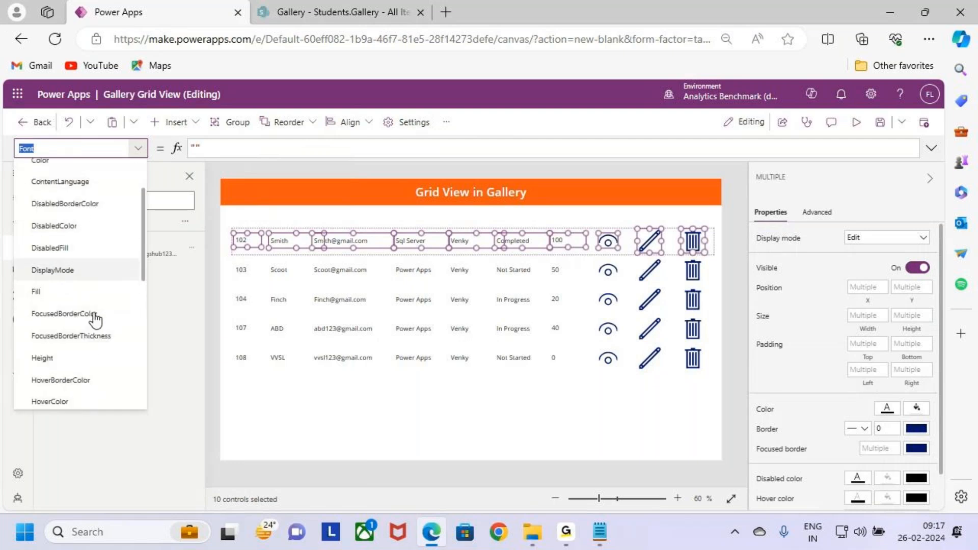
scroll(114, 340, "down", 1)
scroll(111, 336, "up", 2)
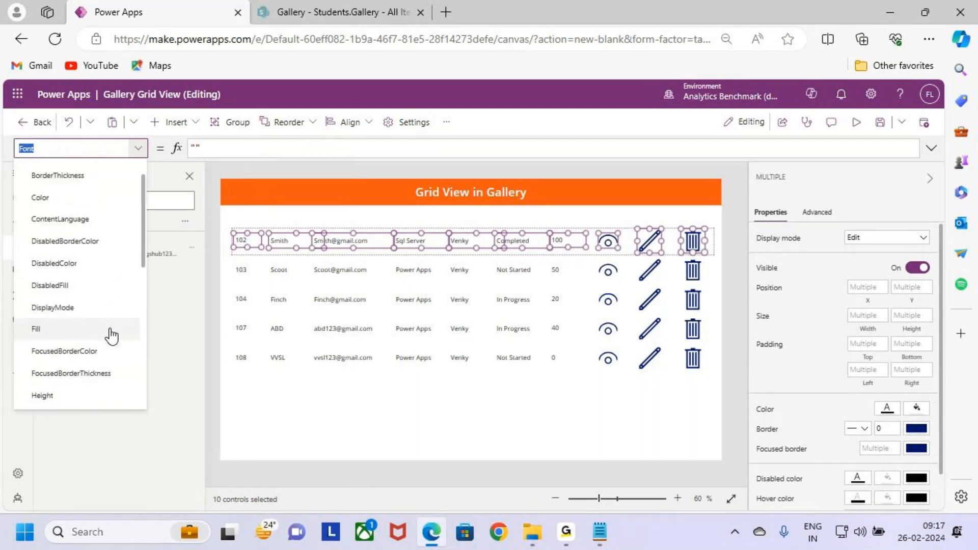
scroll(111, 332, "up", 1)
left_click(341, 395)
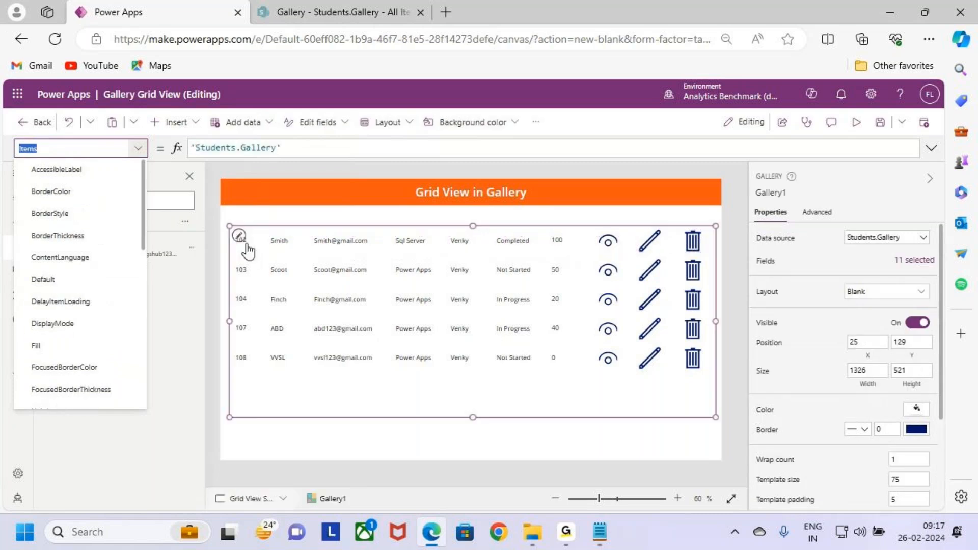
- Set the font size of the Sid label in the template row to 14
left_click(248, 242)
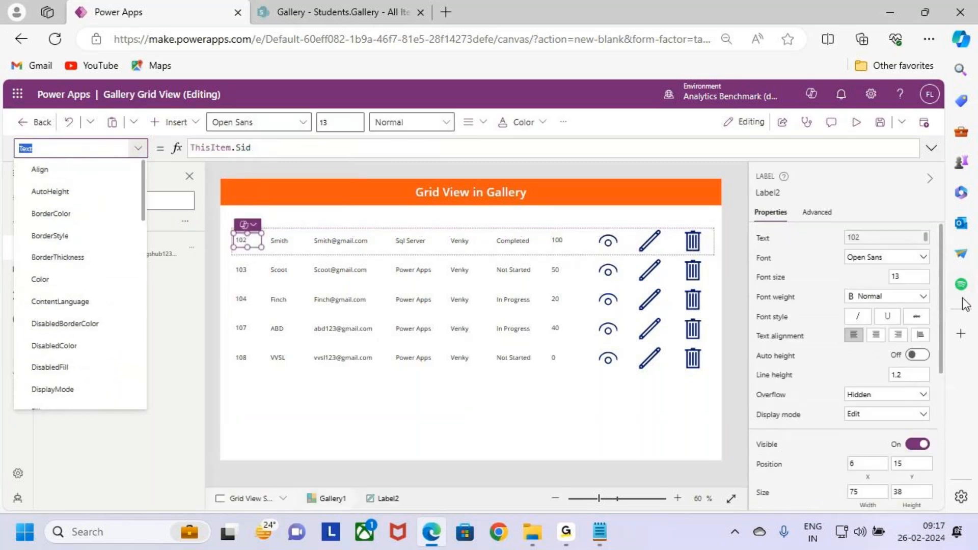
left_click(920, 277)
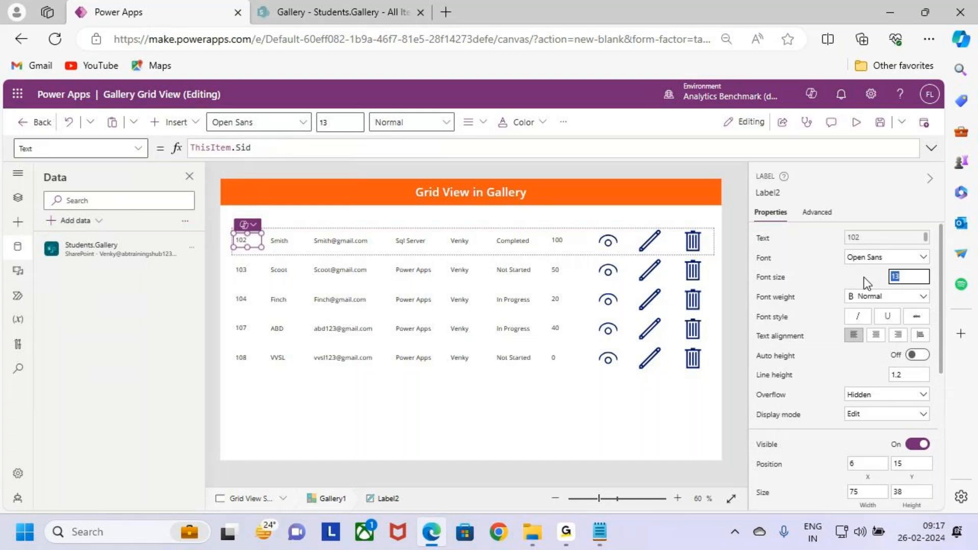
type("14")
- Set the font size of the Sname, email, Course, Trainer, Status and %Completed labels together to 14
left_click(286, 247)
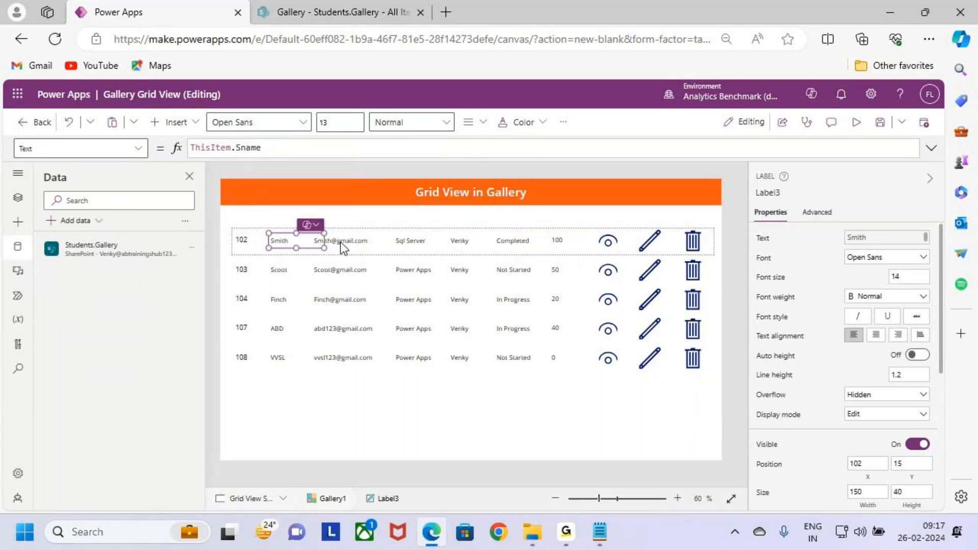
left_click(350, 243, "shift")
left_click(402, 244, "shift")
left_click(474, 240, "shift")
left_click(516, 244, "shift")
left_click(561, 242, "shift")
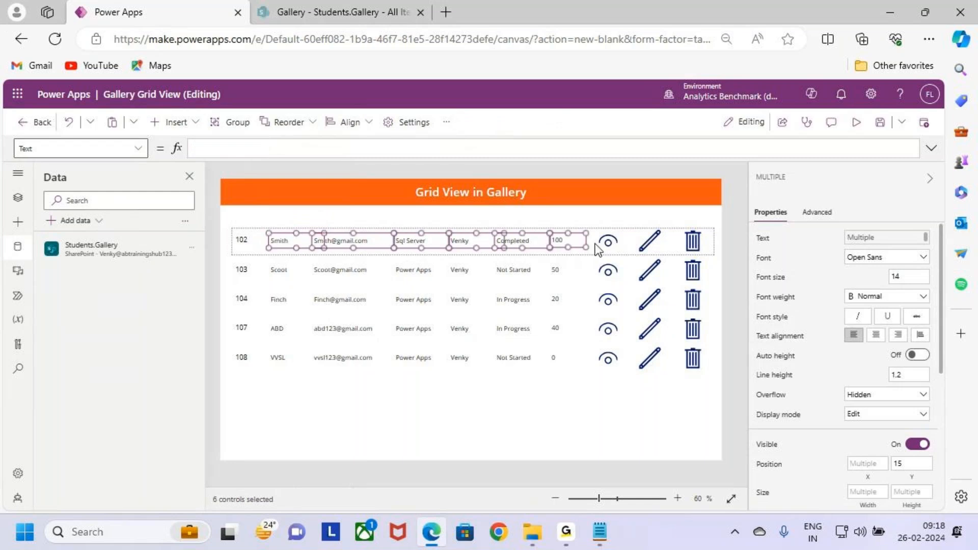
left_click(605, 249, "shift")
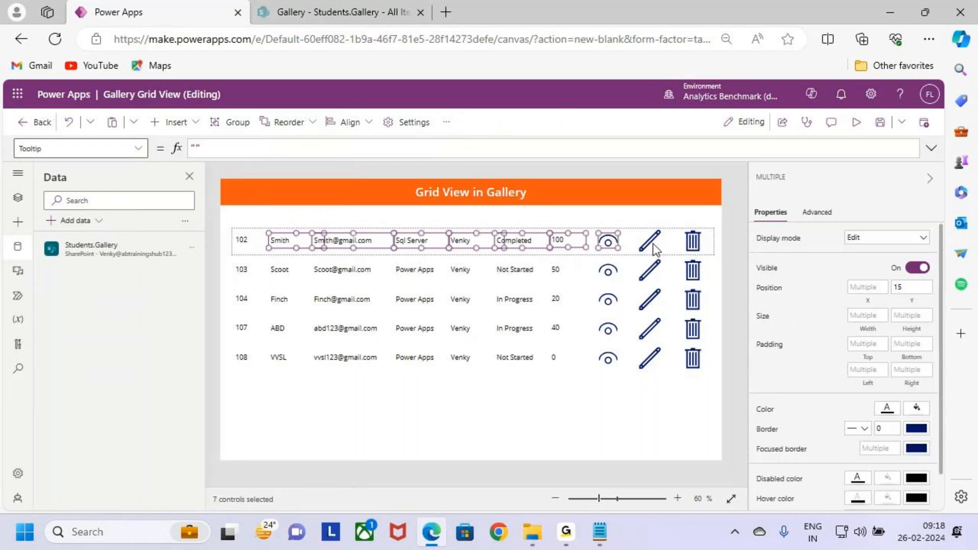
left_click(611, 243, "shift")
double_click(892, 276)
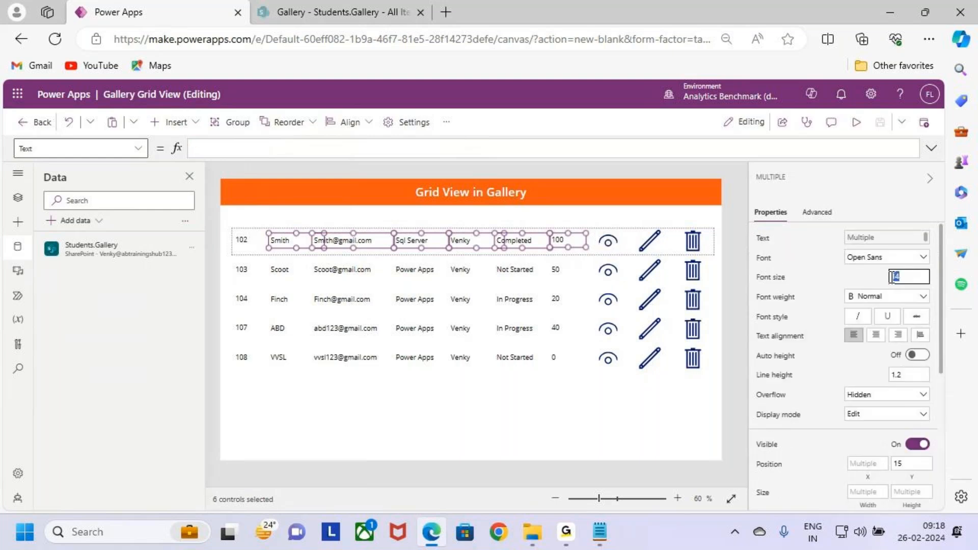
type("14")
left_click(543, 383)
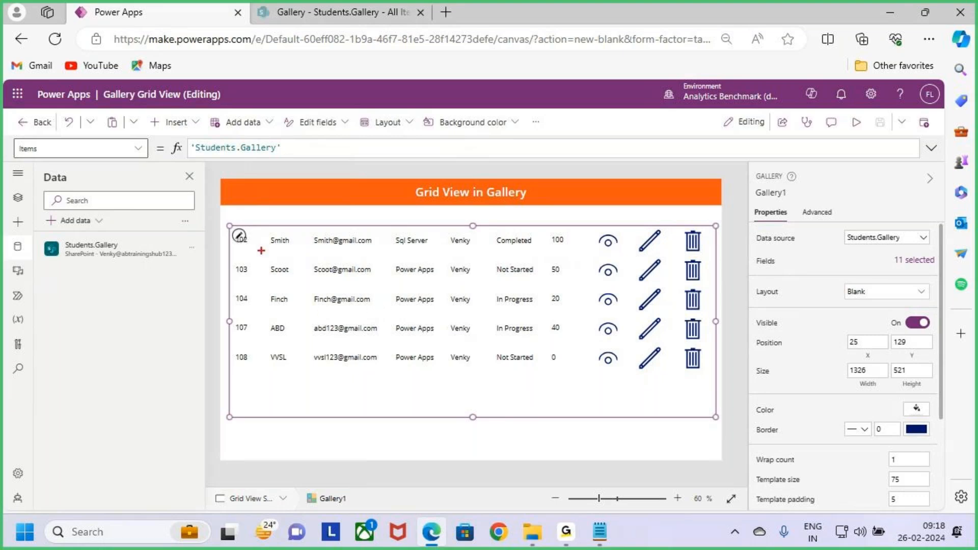
left_click_drag(234, 224, 522, 252)
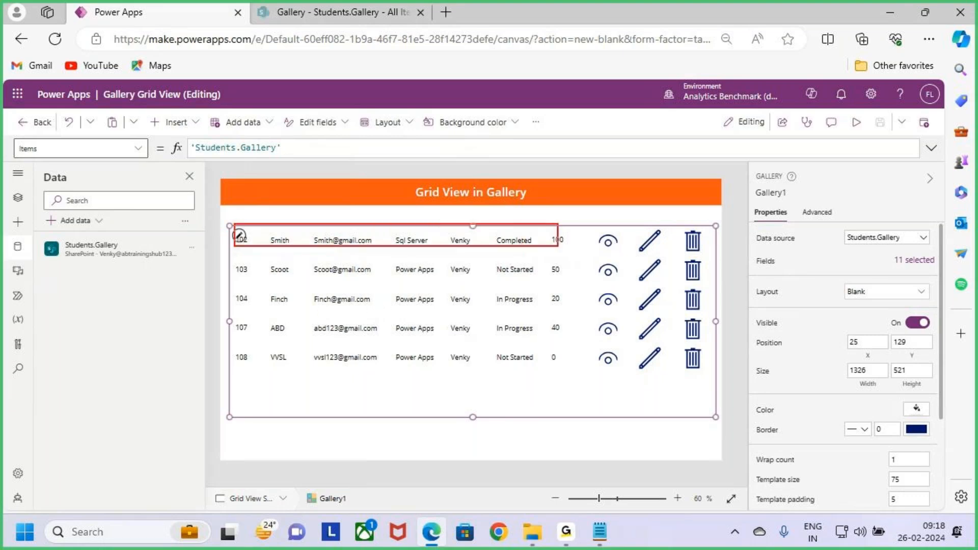
key("Escape")
- Resize the Sname label in the template row to a width of 133 and a height of 40
left_click(247, 241)
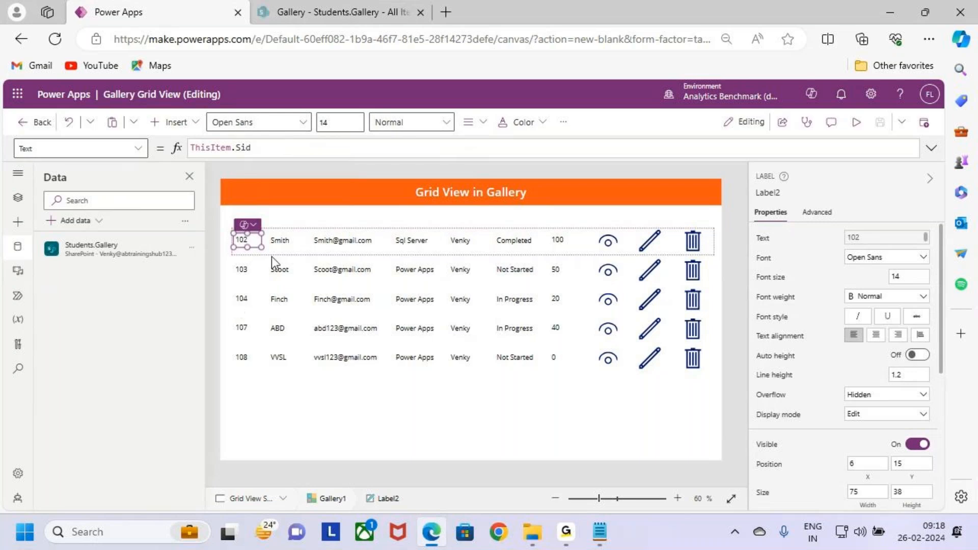
left_click(279, 242)
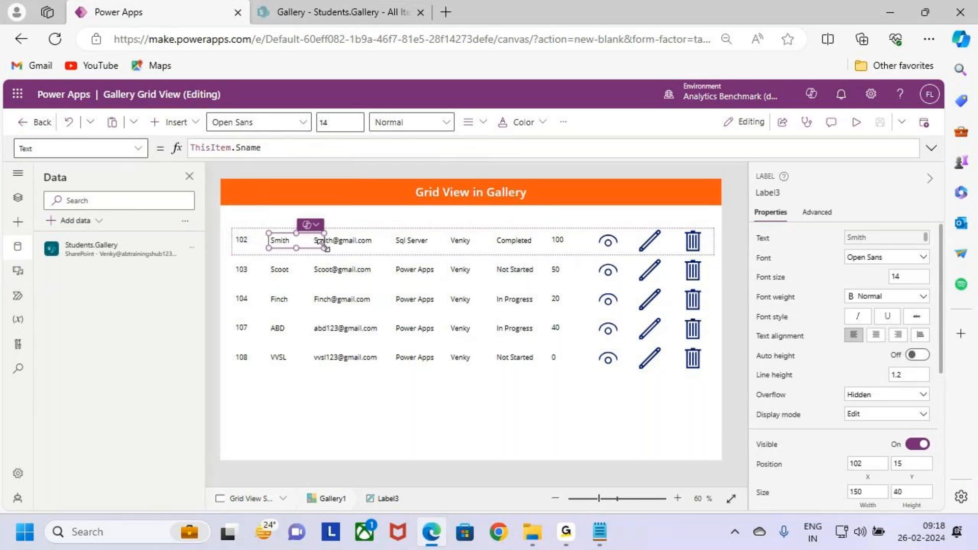
left_click_drag(324, 248, 312, 248)
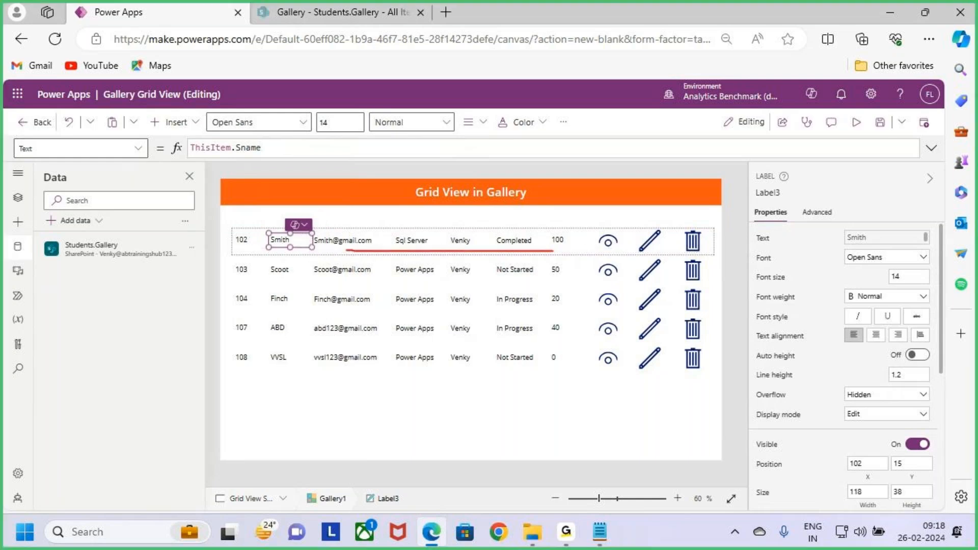
left_click_drag(312, 248, 293, 253)
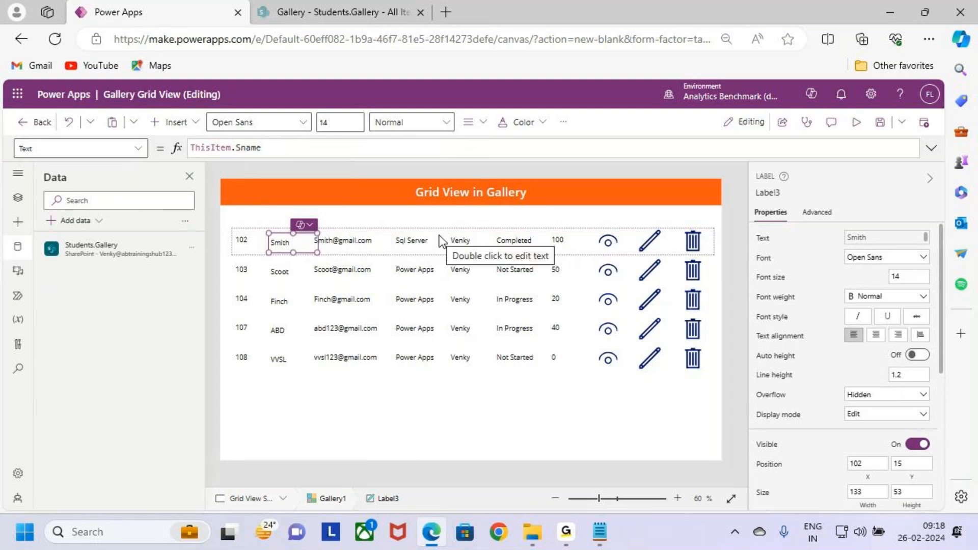
left_click_drag(293, 253, 294, 248)
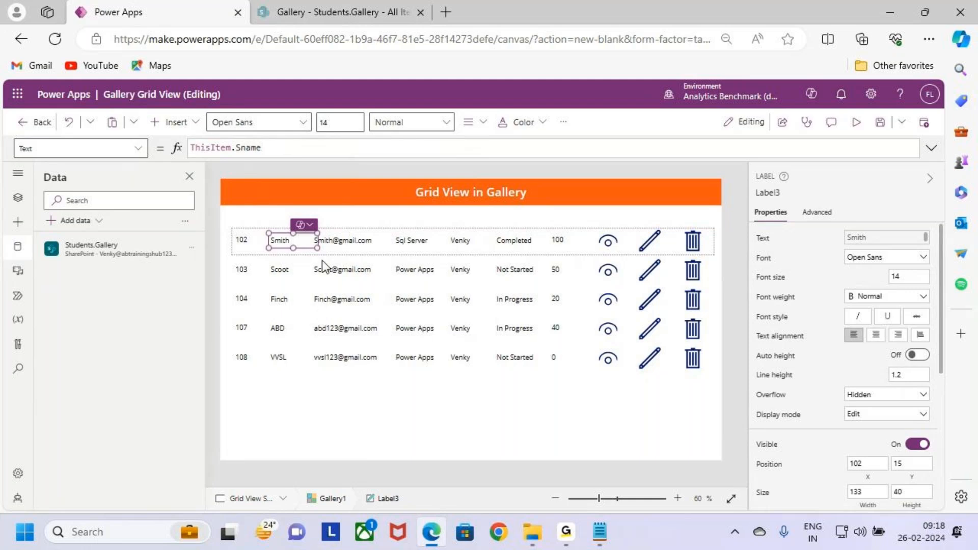
- Narrow the Sname label in the template row to a width of 118
left_click_drag(318, 246, 312, 248)
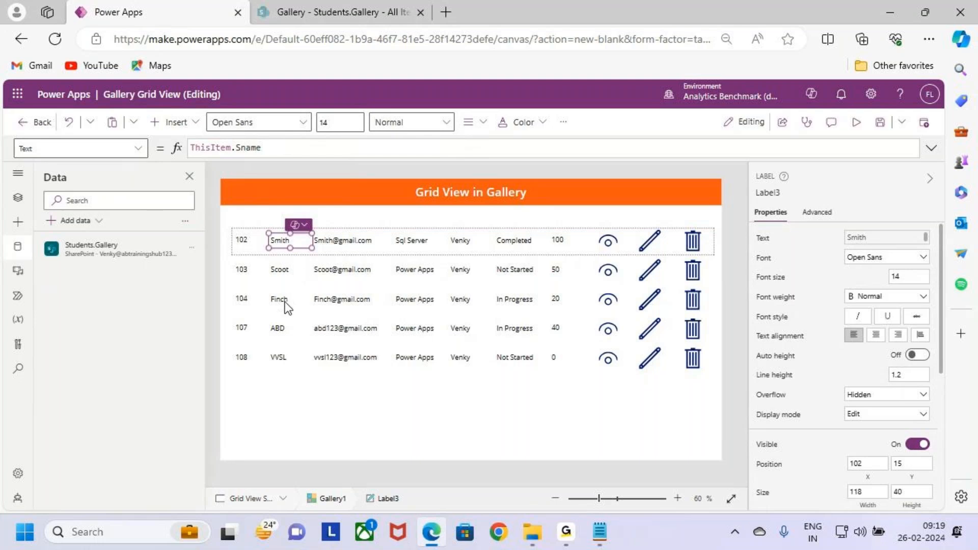
left_click(305, 270)
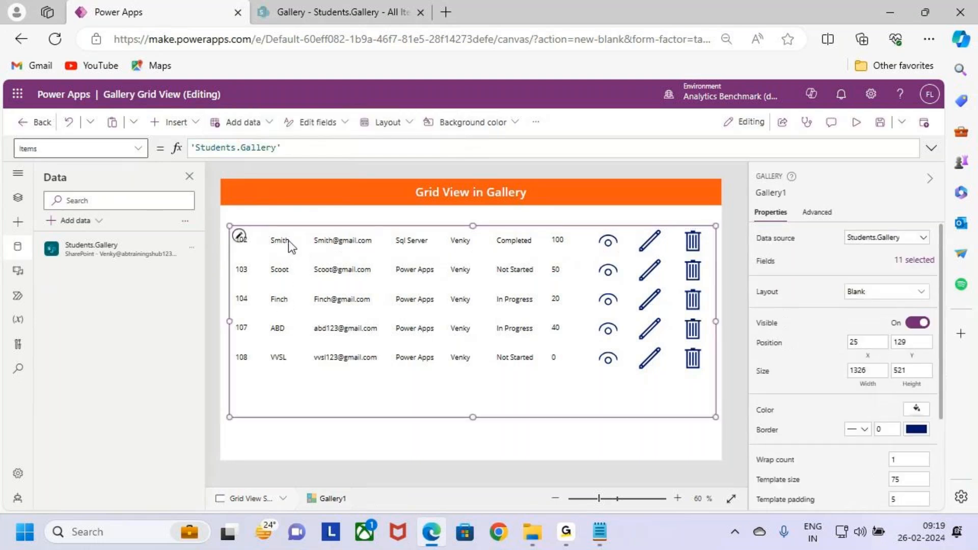
- Try indenting the Sid label's text by prefixing ThisItem.Sid with a string of blank spaces, and restore the plain formula
left_click(243, 249)
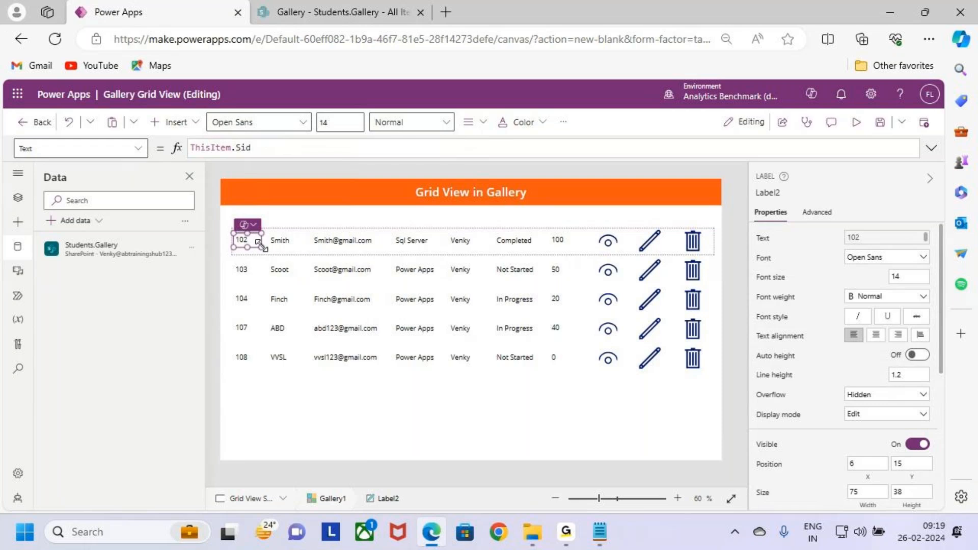
double_click(241, 148)
left_click_drag(242, 148, 175, 148)
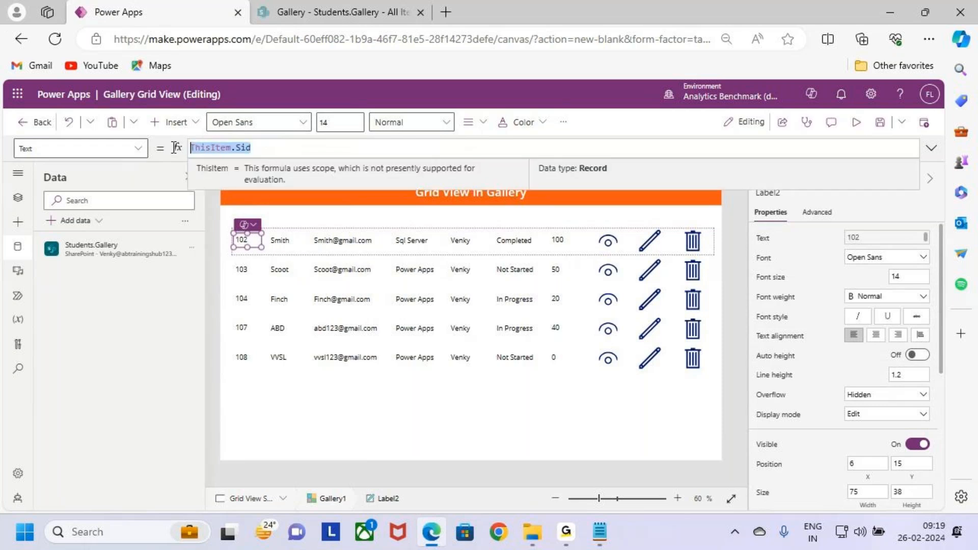
left_click(173, 148)
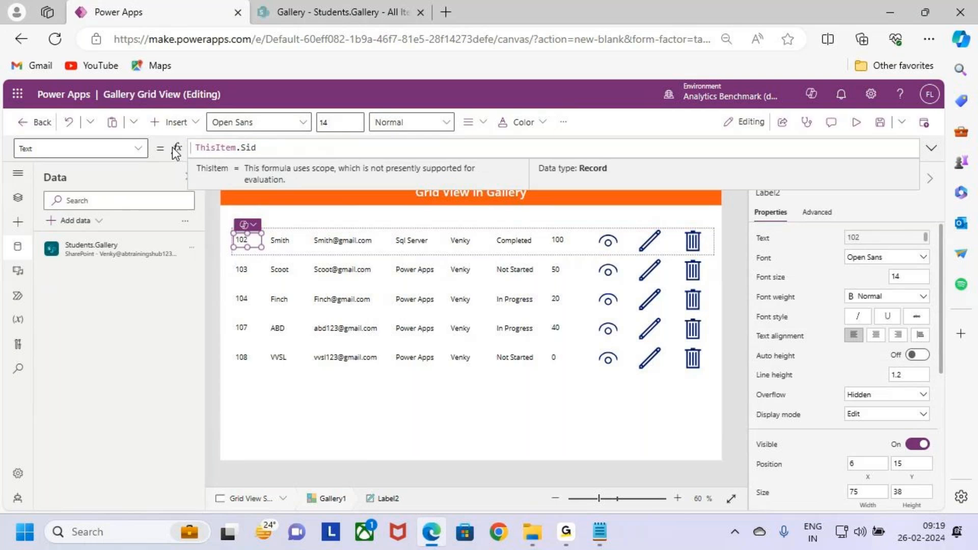
type("\"")
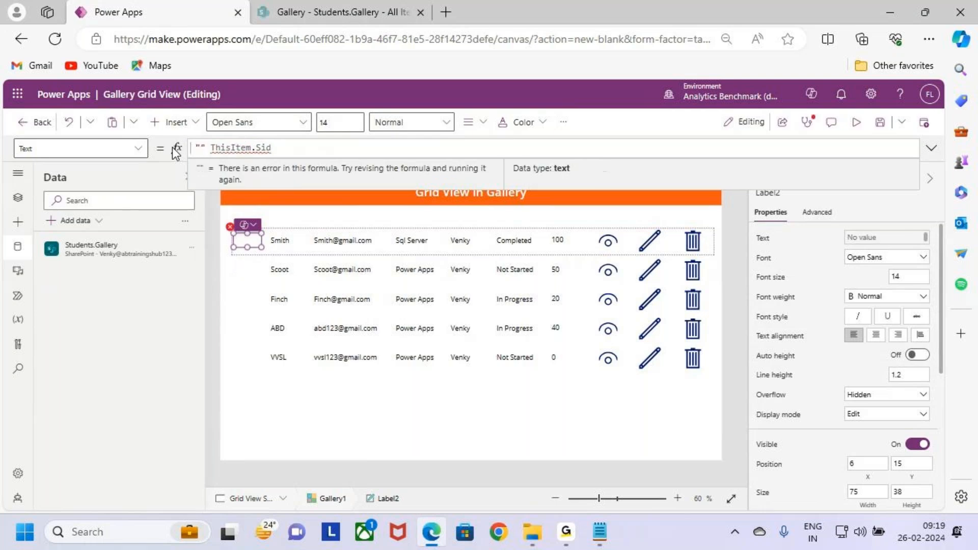
type("  \" &")
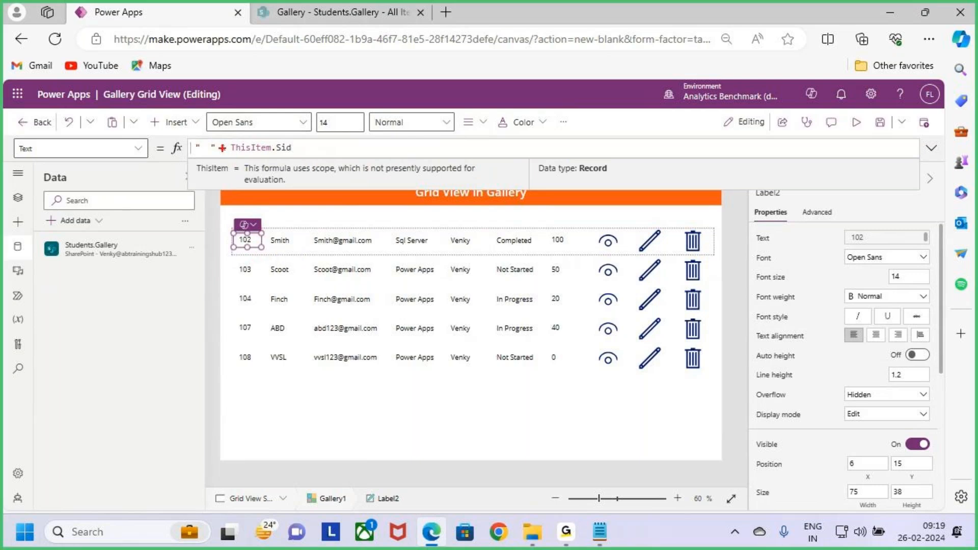
left_click_drag(232, 148, 145, 149)
key("BackSpace")
- Center-align the Sid label's text and set the label's height to 40
left_click(468, 125)
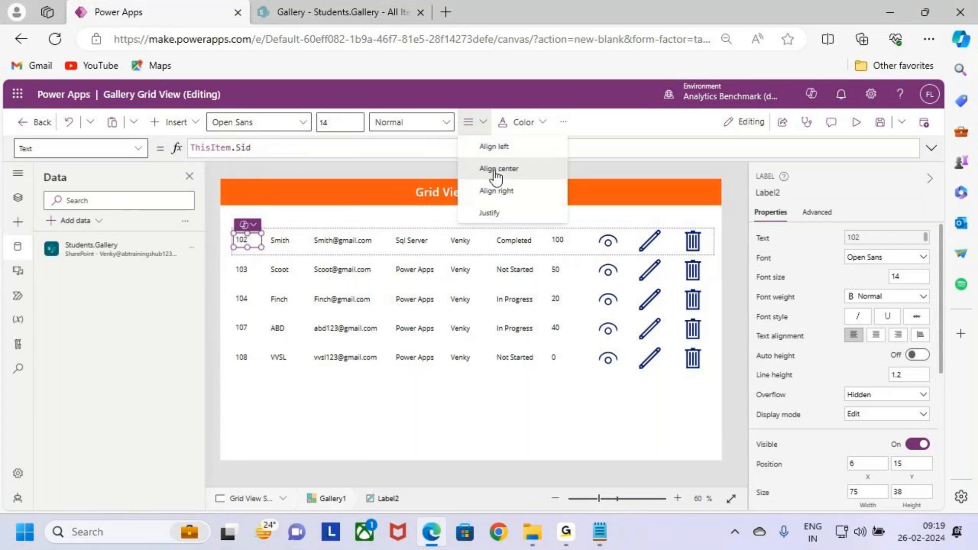
left_click(497, 165)
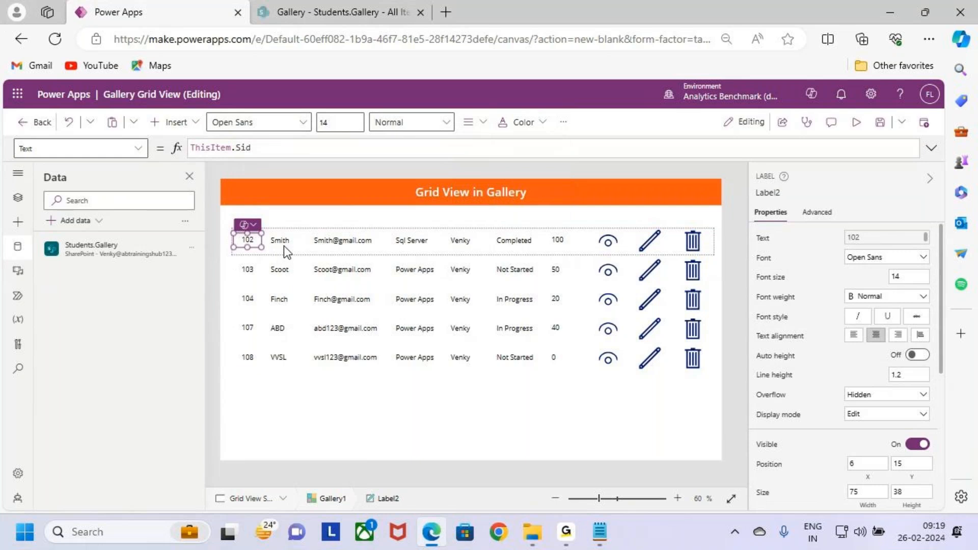
double_click(250, 241)
left_click_drag(914, 491, 889, 490)
type("40")
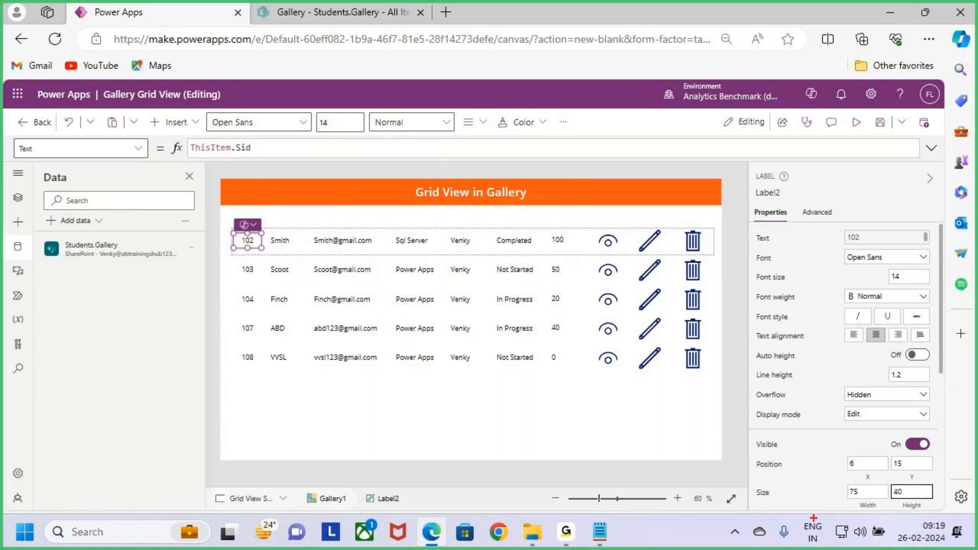
left_click_drag(883, 479, 934, 504)
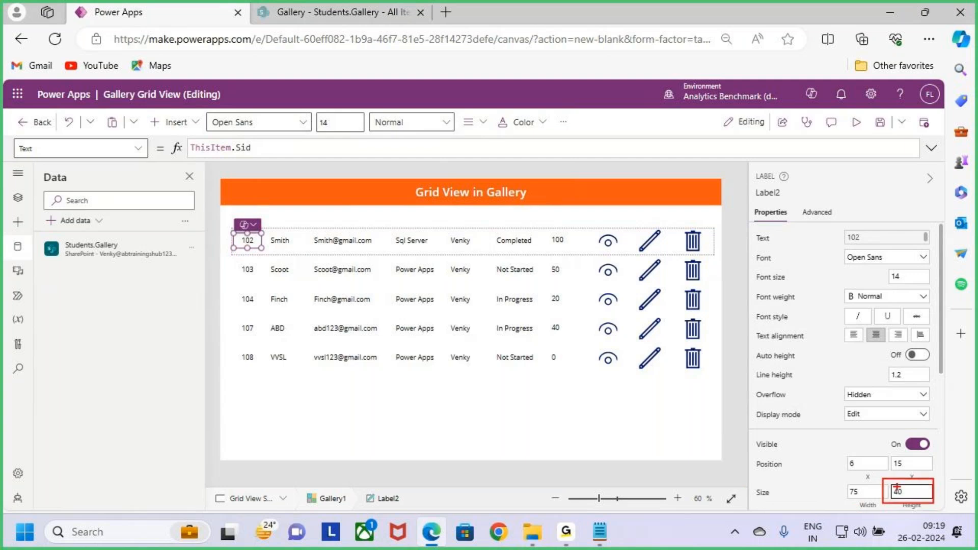
key("Escape")
key("ctrl+2")
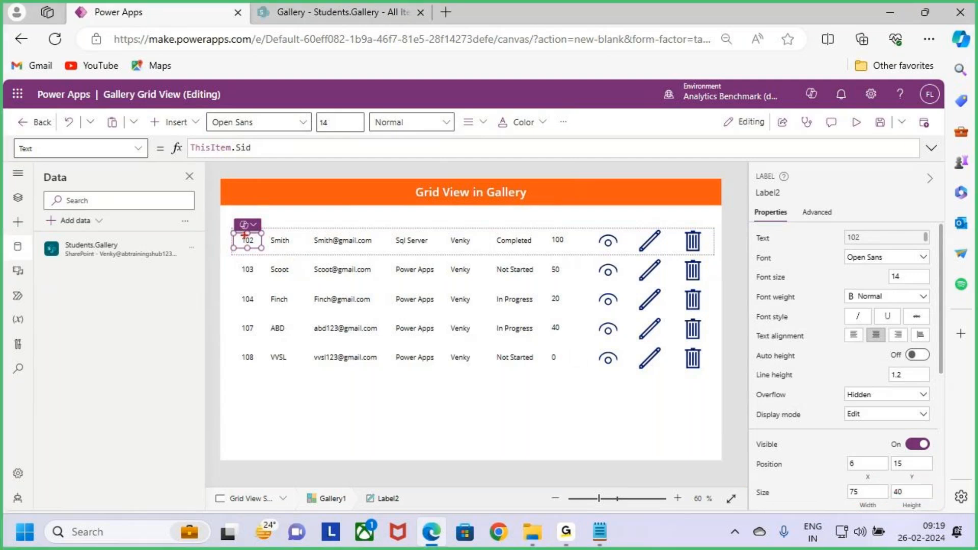
left_click_drag(233, 239, 203, 230)
left_click_drag(268, 230, 704, 251)
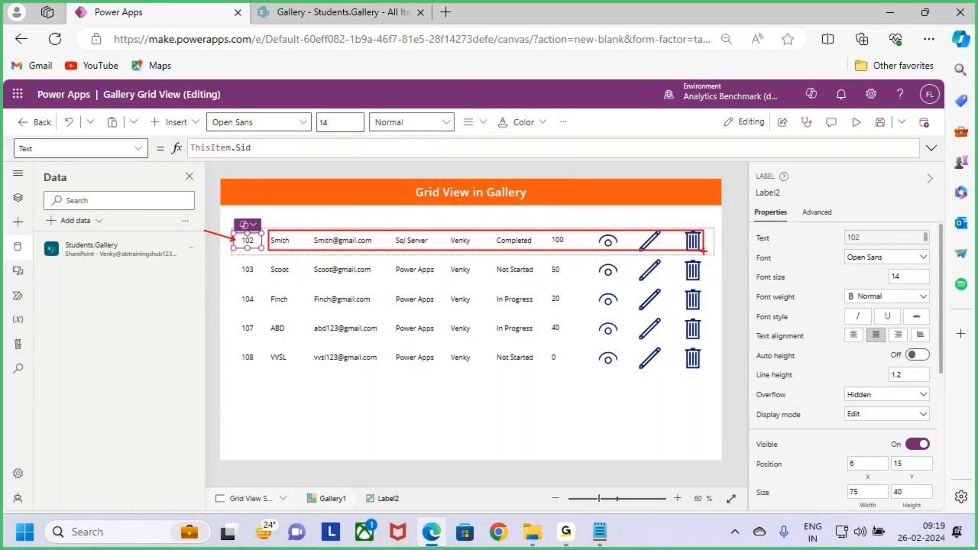
key("Escape")
- Reduce the Sid label's height to 38 and restore it to 40
mouse_move(249, 249)
left_mouse_down()
mouse_move(248, 259)
mouse_move(248, 250)
left_mouse_up()
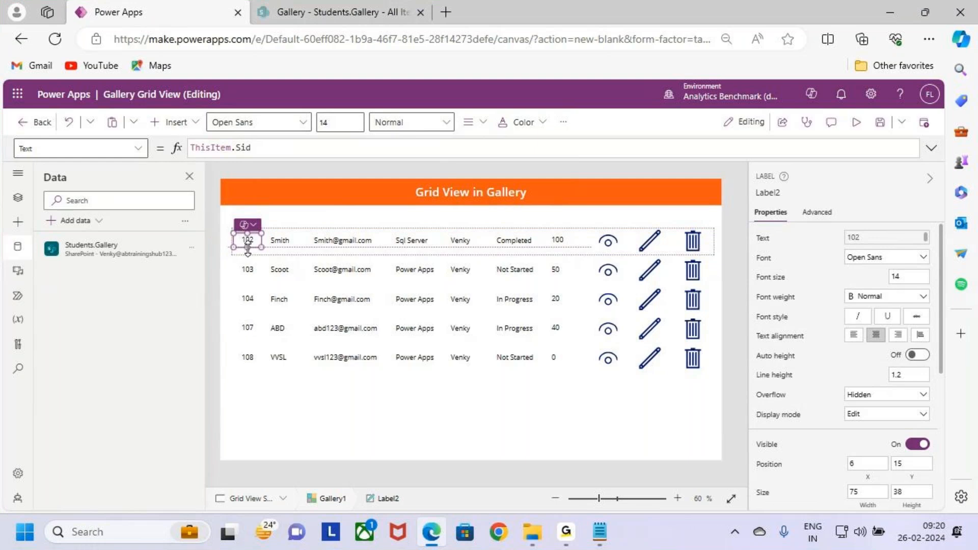
left_click(897, 490)
key("BackSpace")
key("BackSpace")
type("40")
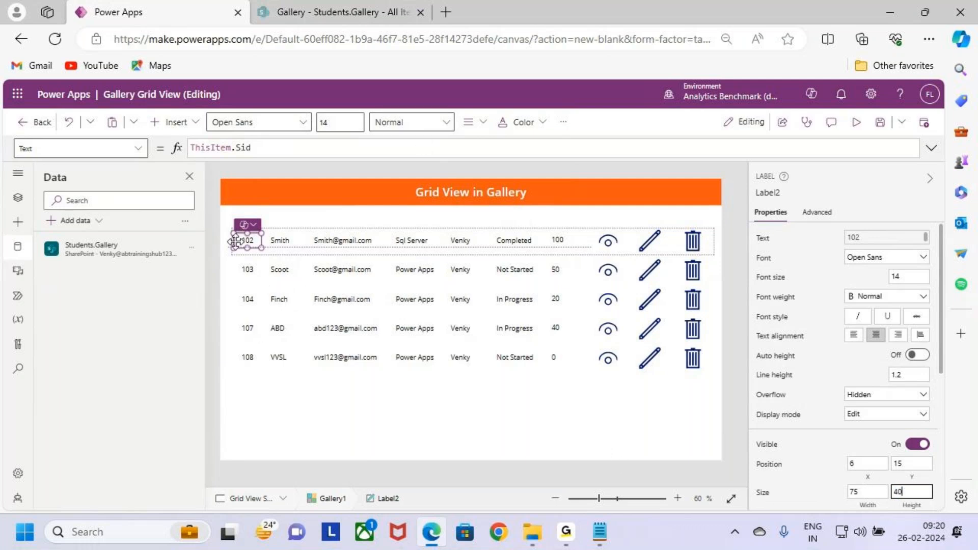
- Set the Height of the other six field labels and the View, Edit and Trash icons together to Label2.Height
left_click(772, 194)
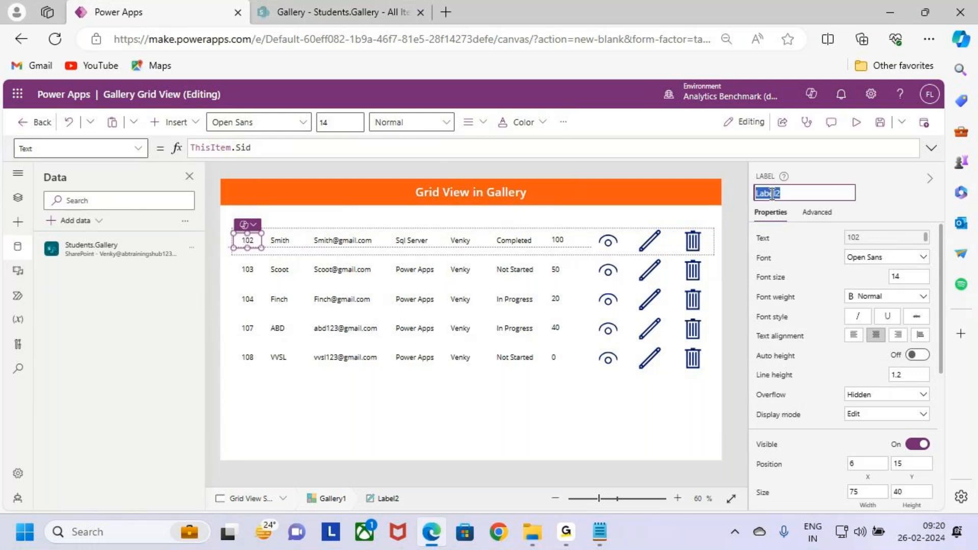
left_click(286, 243)
left_click(407, 240, "shift")
left_click(461, 240, "shift")
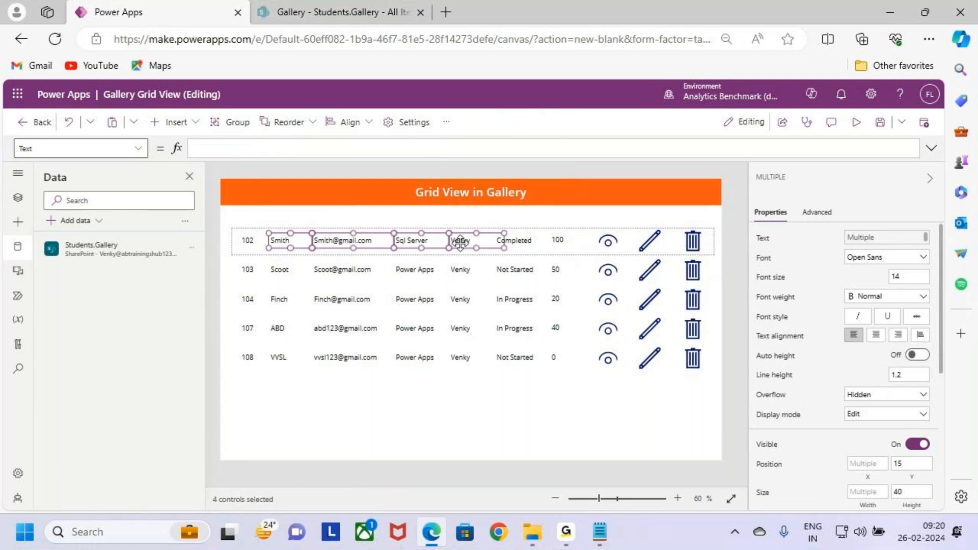
left_click(514, 241, "shift")
left_click(555, 241, "shift")
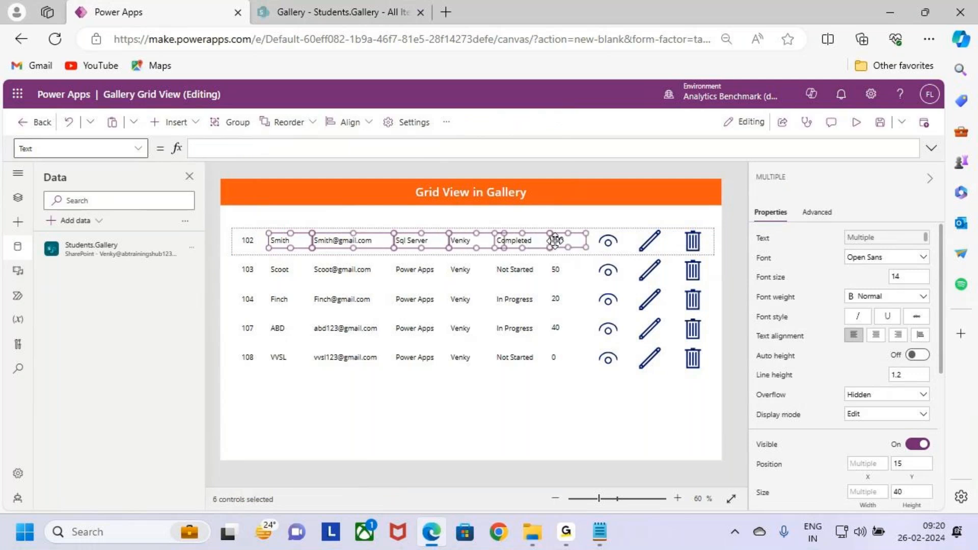
left_click(607, 240, "shift")
left_click(650, 240, "shift")
left_click(694, 241, "shift")
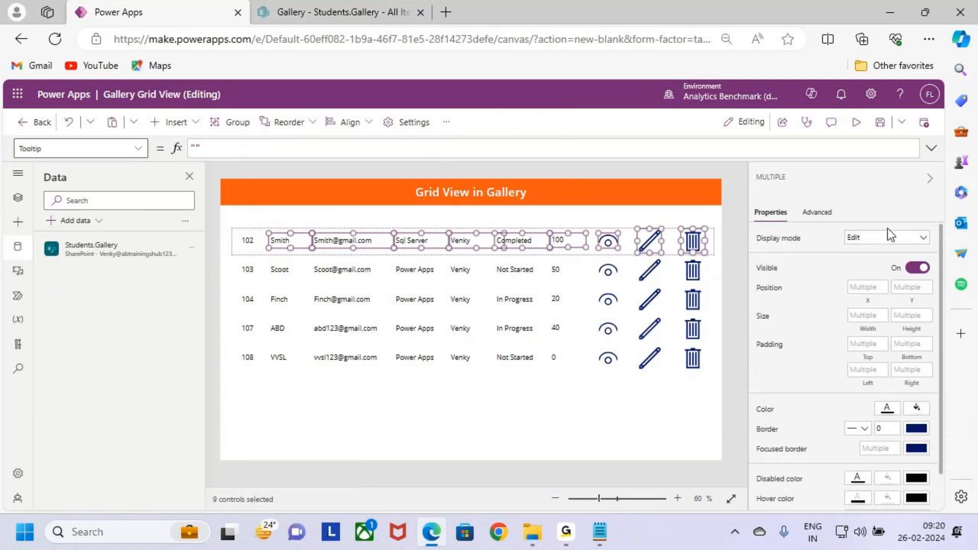
left_click(920, 326)
type("Label2")
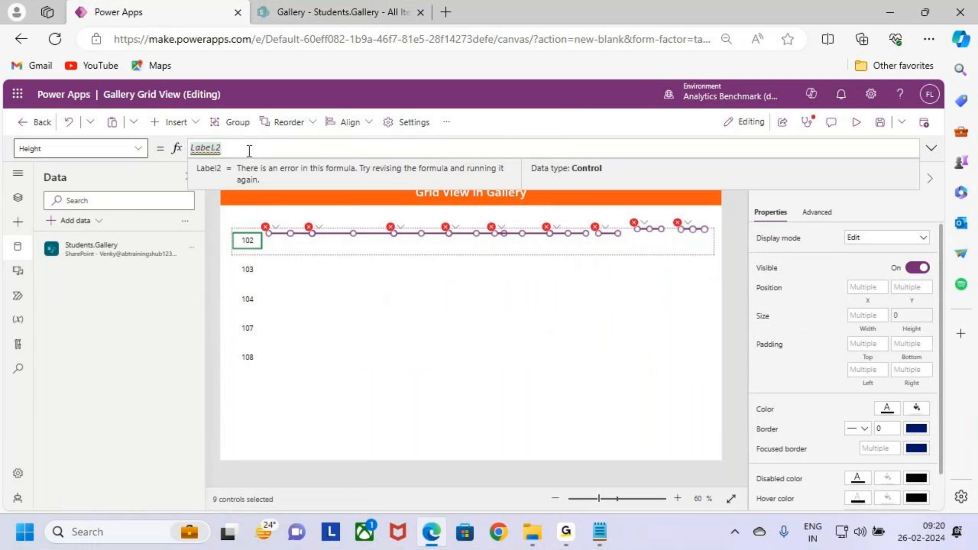
type(".Height")
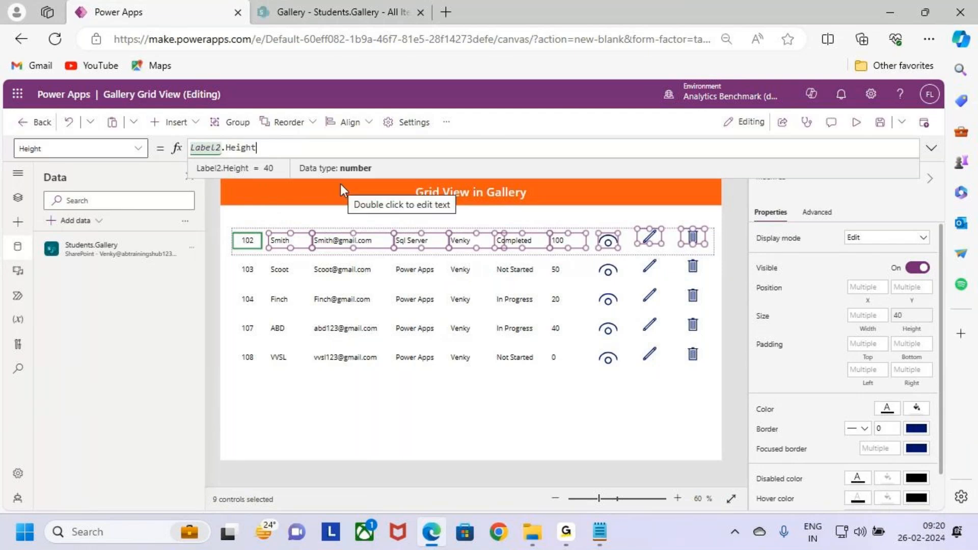
key("ctrl+2")
mouse_move(902, 330)
left_mouse_down()
mouse_move(912, 338)
mouse_move(951, 302)
mouse_move(916, 309)
mouse_move(934, 280)
left_mouse_up()
key("Escape")
key("ctrl+2")
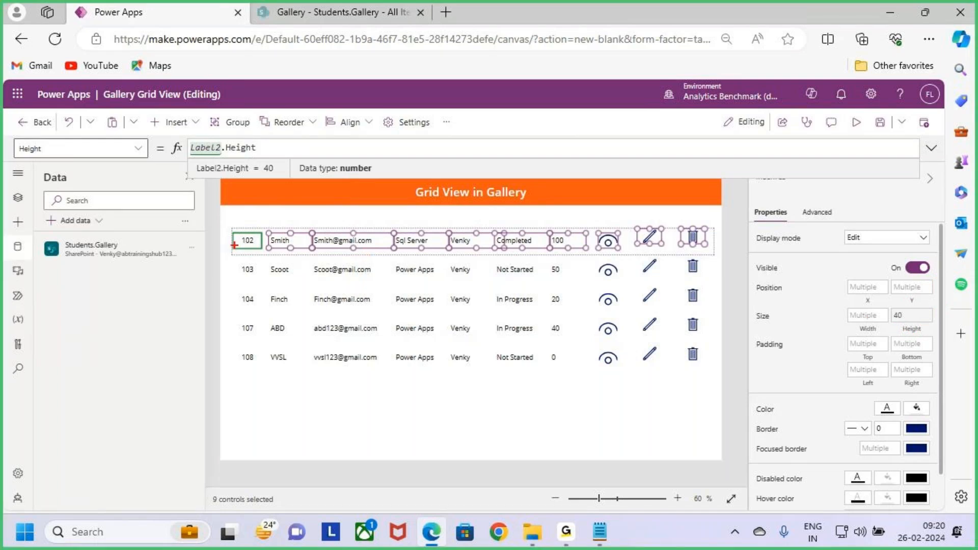
left_click_drag(230, 240, 212, 241)
key("Escape")
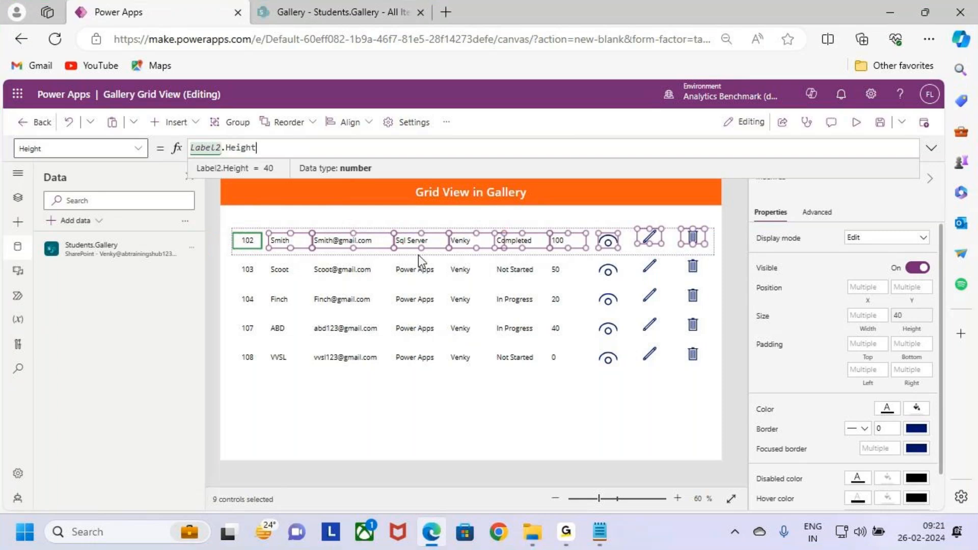
- Set the Y position of the nine selected labels and icons to Label2.Y
left_click(915, 304)
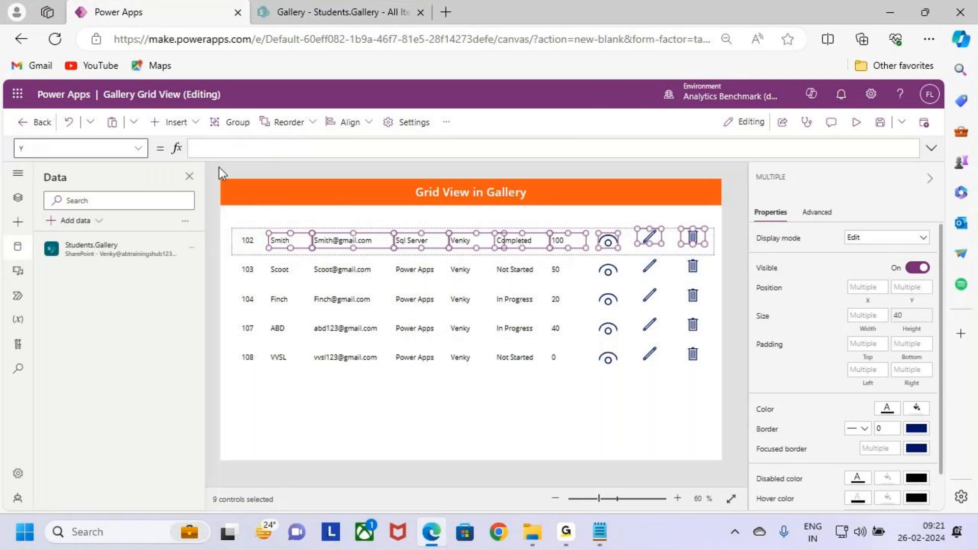
left_click(220, 149)
type("Label2")
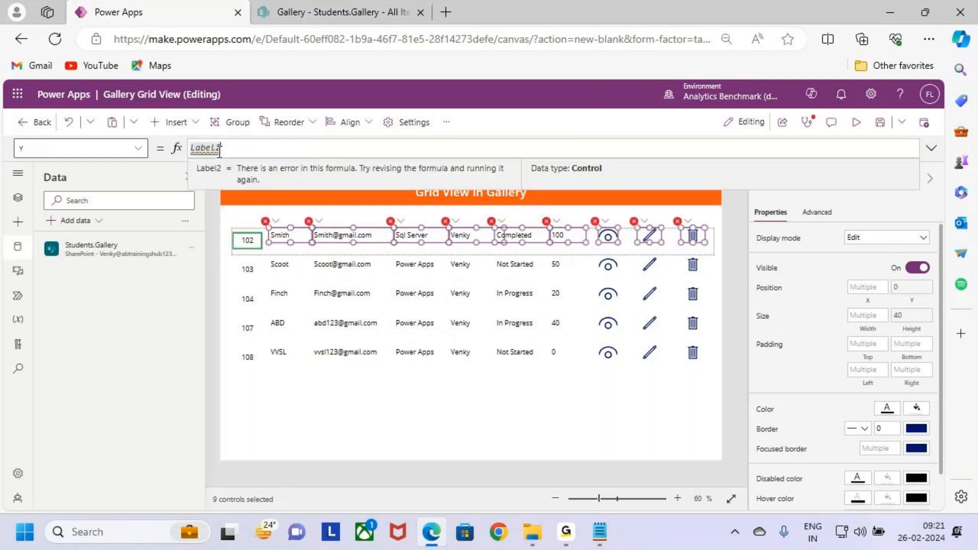
type(".Y")
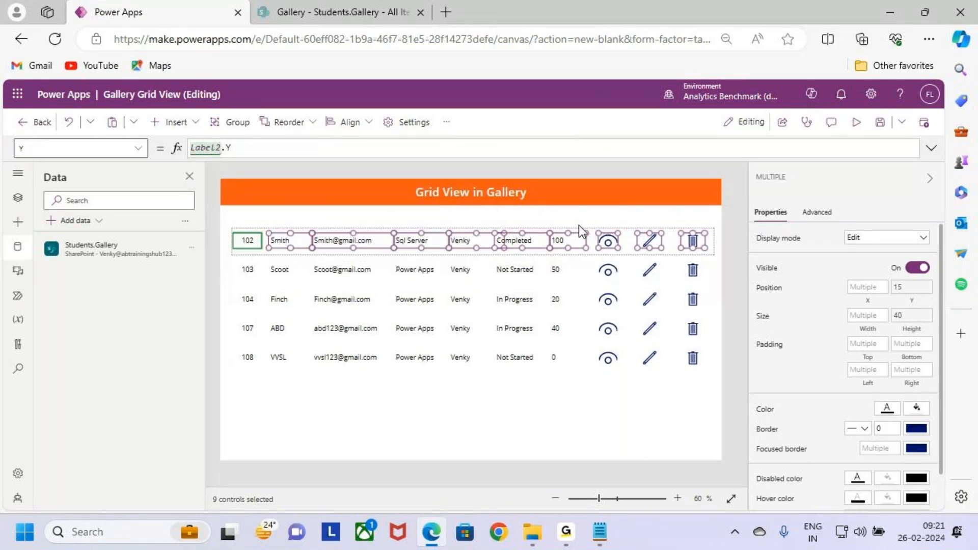
key("ctrl+2")
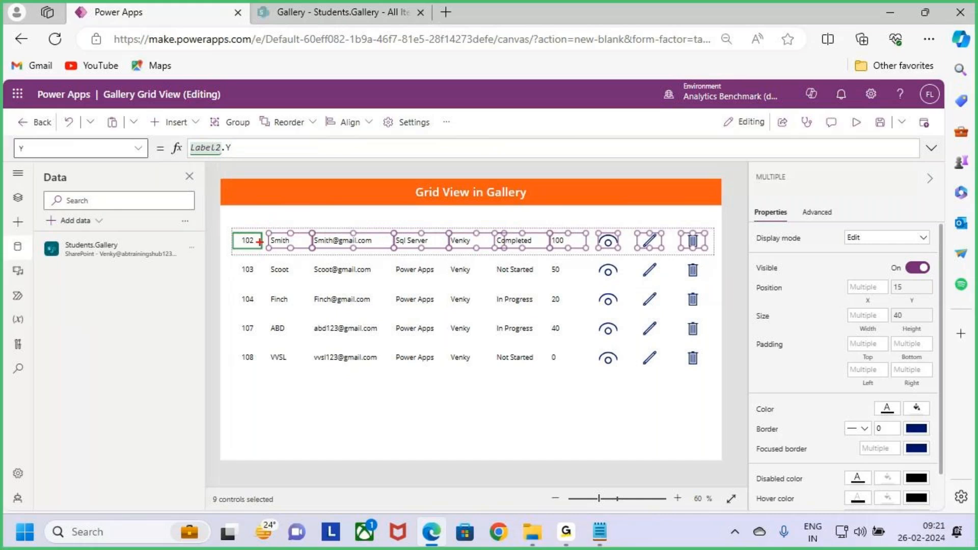
left_click_drag(231, 245, 209, 249)
key("Escape")
- Test the linked sizing by enlarging the Sid label to a height of 60 and shrinking it back to 40
left_click(251, 261)
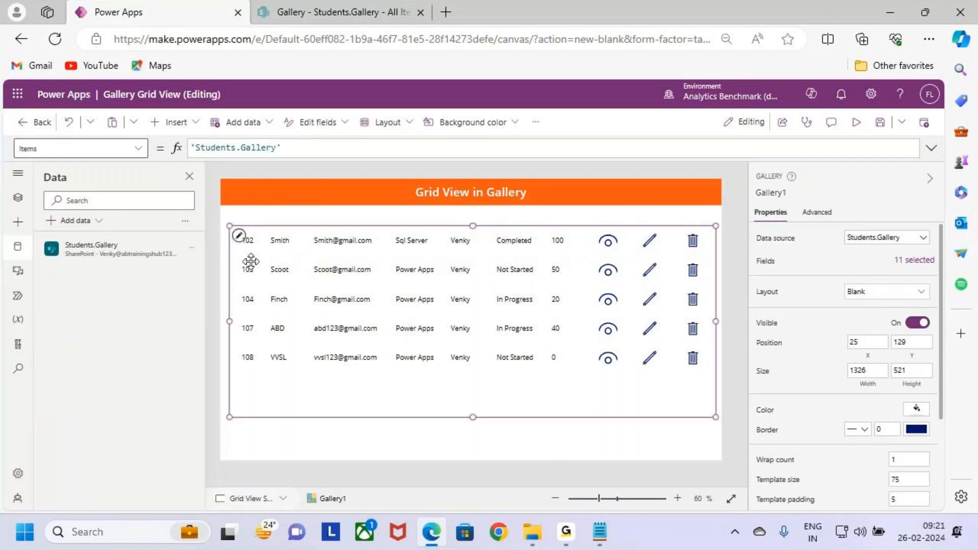
left_click(248, 246)
left_click_drag(248, 248, 248, 256)
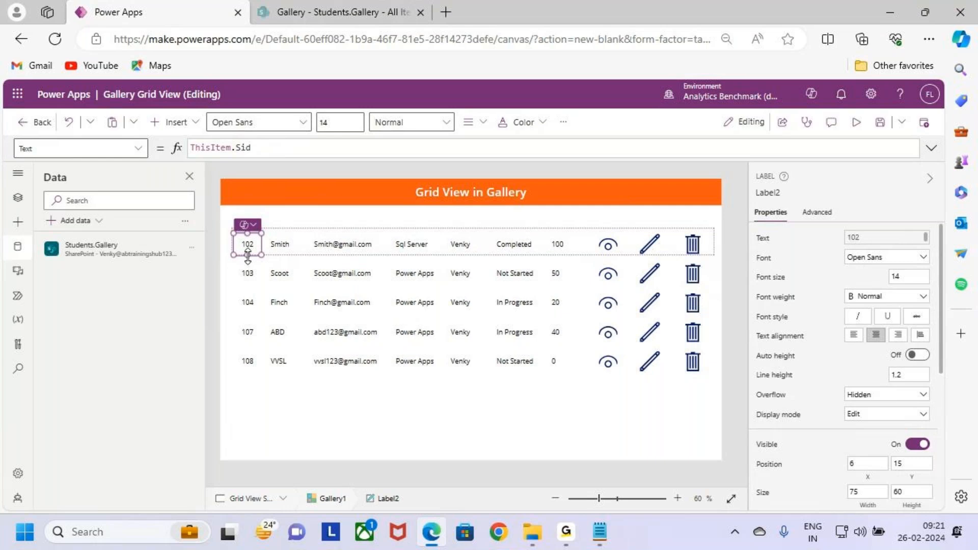
left_click_drag(247, 256, 250, 248)
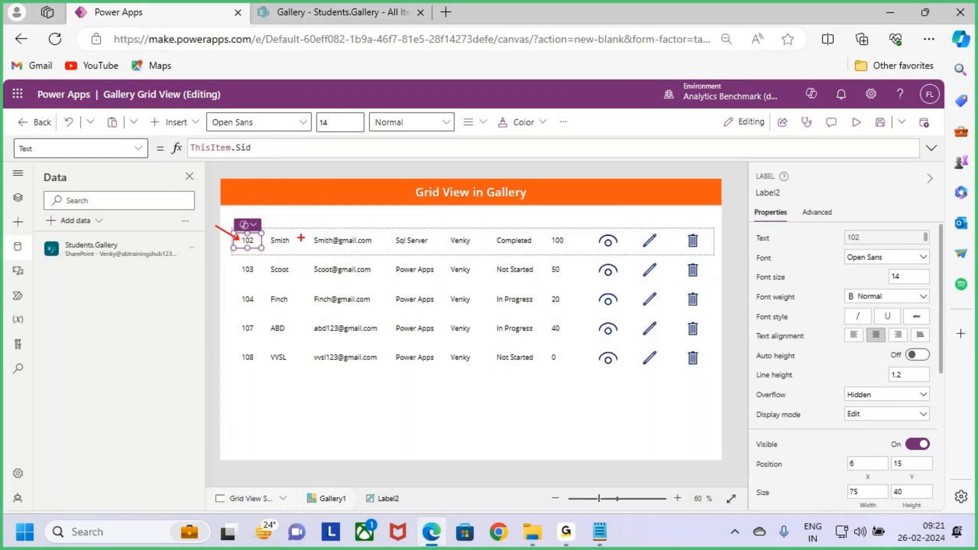
left_click_drag(281, 245, 311, 244)
left_click_drag(240, 240, 216, 225)
left_click_drag(558, 246, 620, 247)
key("Escape")
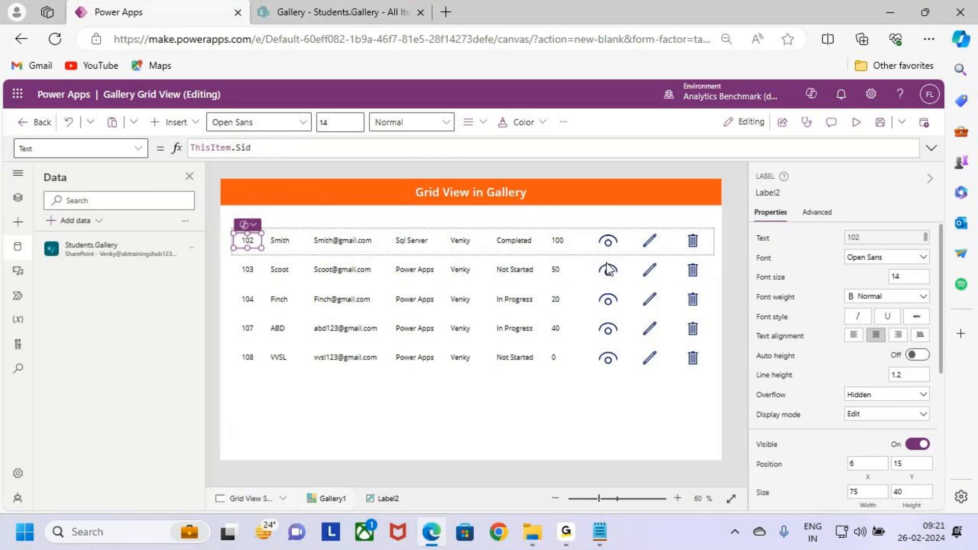
key("ctrl+2")
left_click_drag(385, 302, 421, 336)
left_click_drag(416, 307, 390, 354)
left_click_drag(461, 320, 459, 352)
mouse_move(511, 297)
left_mouse_down()
mouse_move(514, 307)
mouse_move(539, 302)
left_mouse_up()
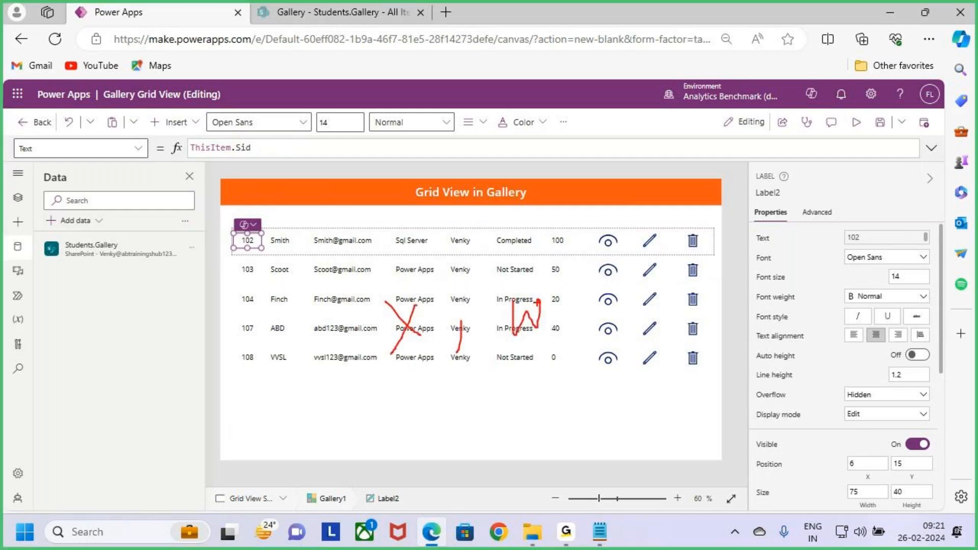
key("Escape")
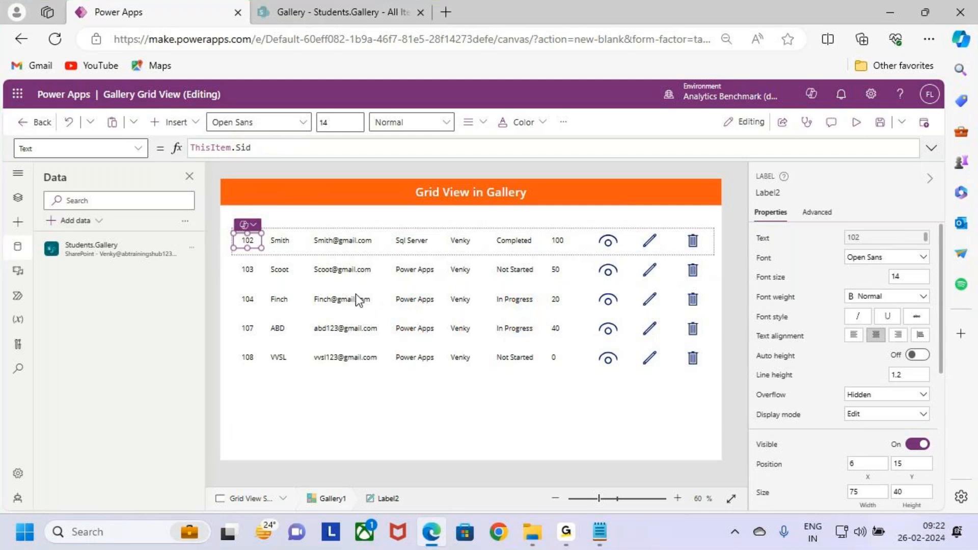
left_click(286, 241)
key("ctrl+2")
left_click_drag(287, 232, 290, 244)
key("Escape")
left_click(249, 240)
key("ctrl+2")
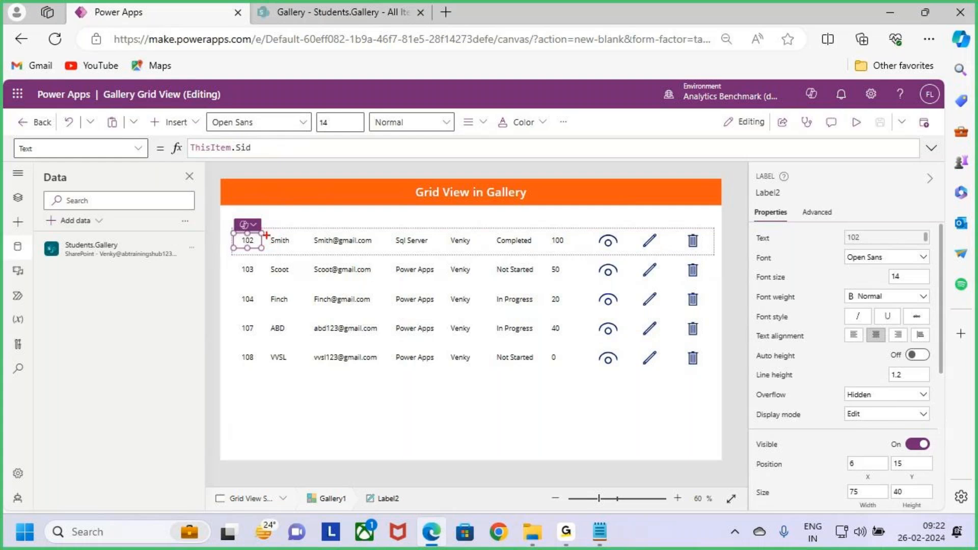
mouse_move(263, 236)
left_mouse_down()
mouse_move(285, 217)
mouse_move(275, 247)
mouse_move(303, 243)
left_mouse_up()
left_click(283, 240, "shift")
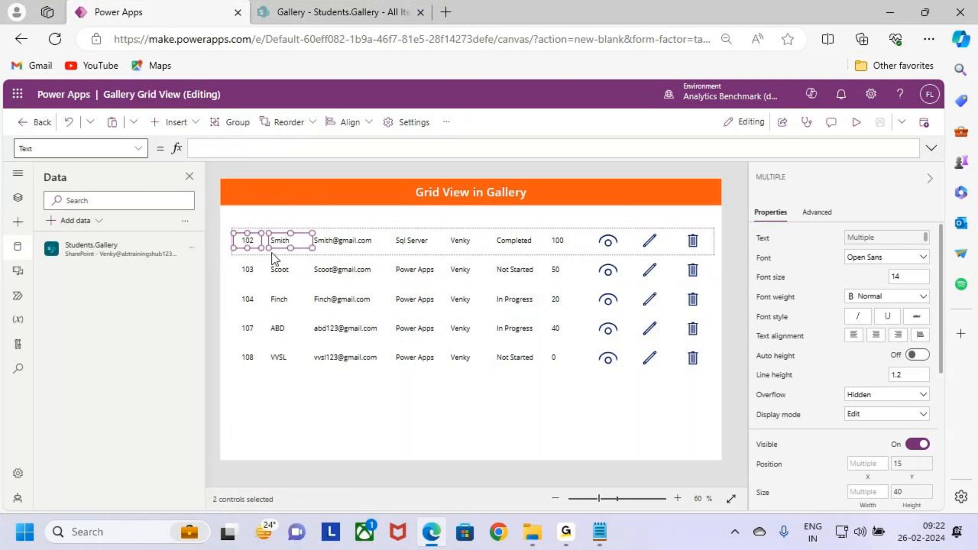
key("ctrl+2")
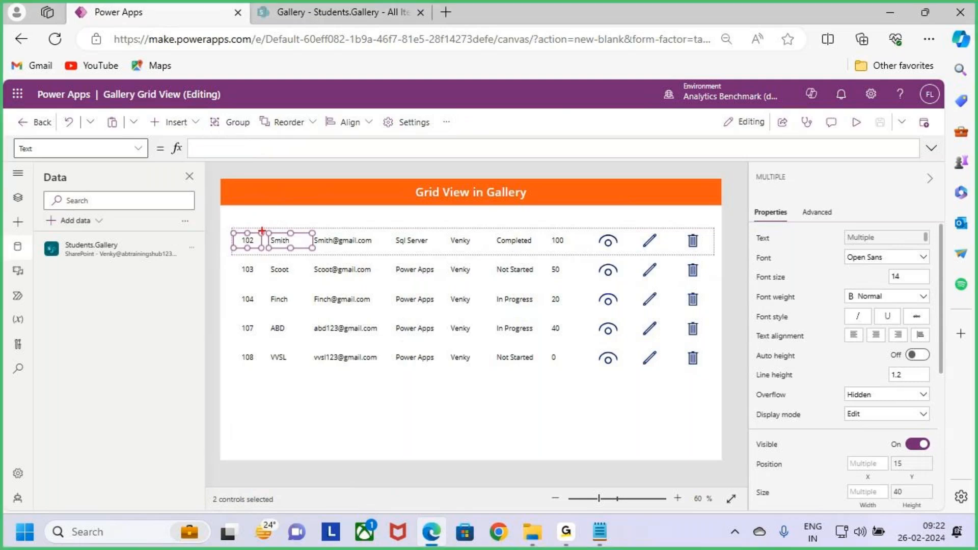
left_click_drag(261, 231, 263, 203)
key("Escape")
left_click(284, 281)
- Set the Sname label's X position to Label2.X+Label2.Width and widen the label to 139
left_click(248, 240)
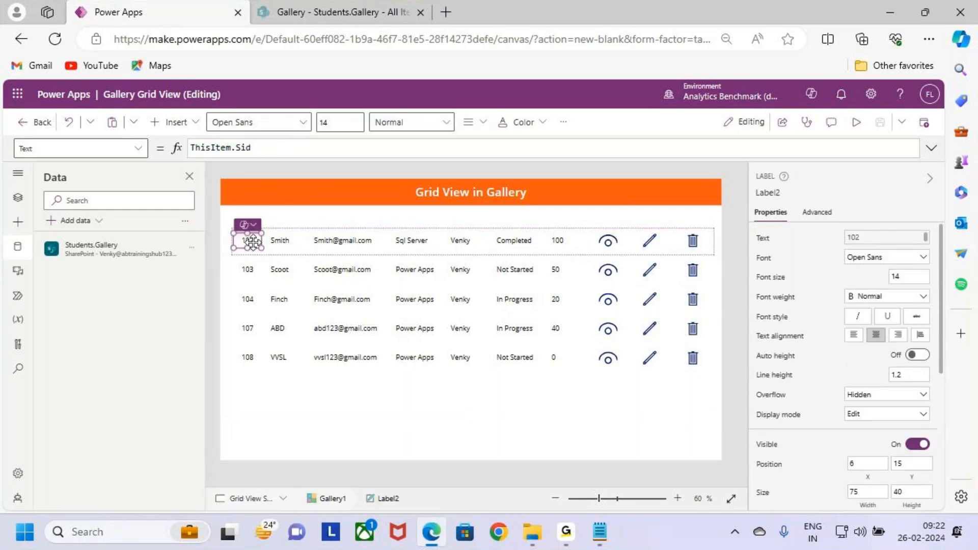
left_click(772, 193)
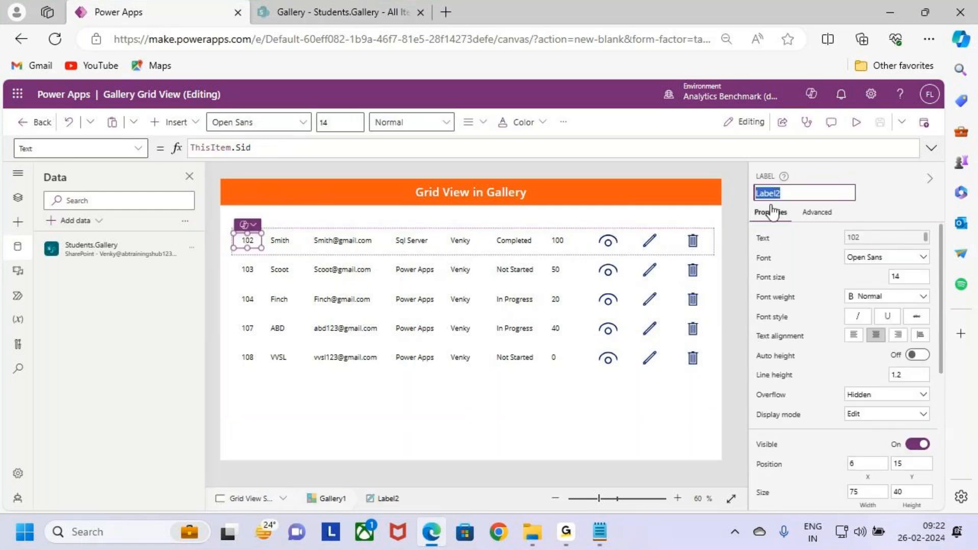
left_click(279, 241)
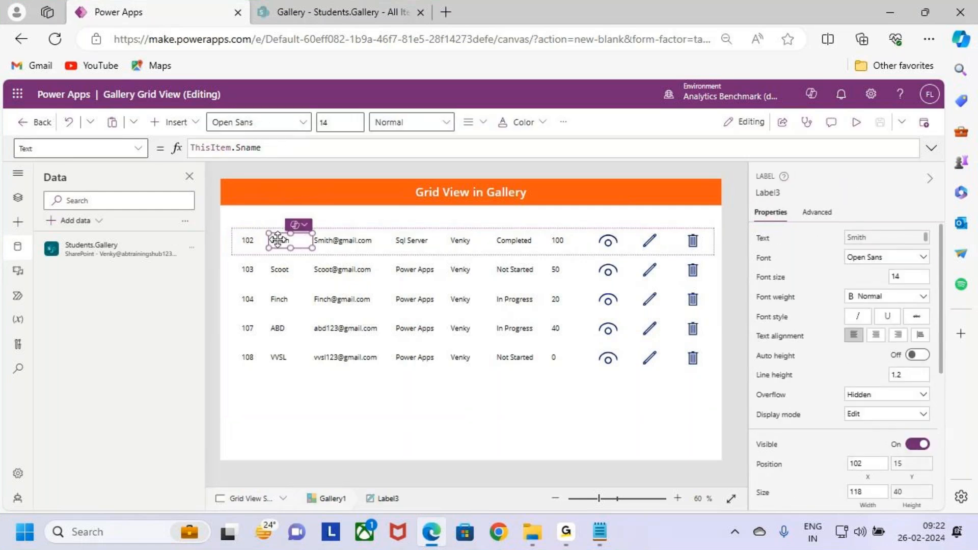
scroll(894, 403, "down", 1)
scroll(894, 403, "down", 3)
left_click(867, 381)
left_click_drag(219, 148, 182, 145)
type("Label2")
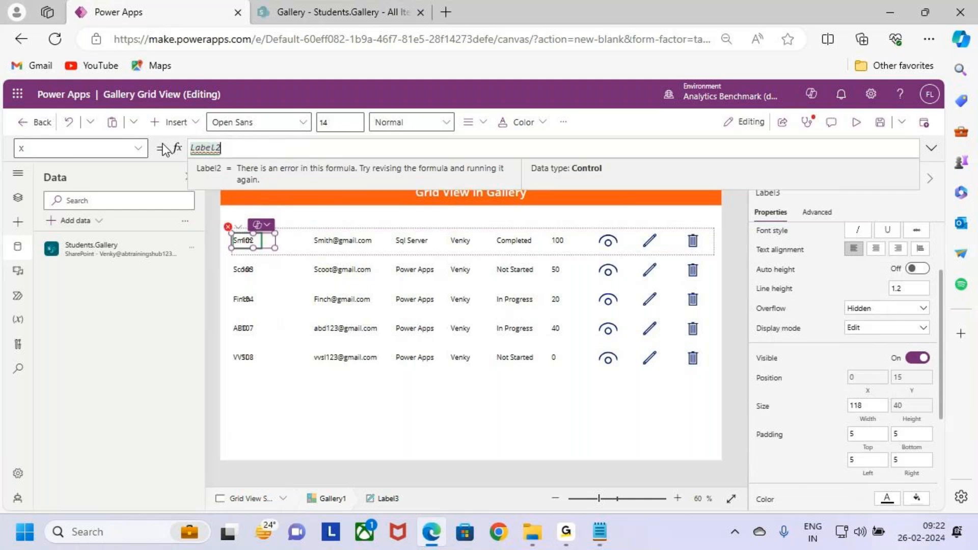
type(".x+Lab")
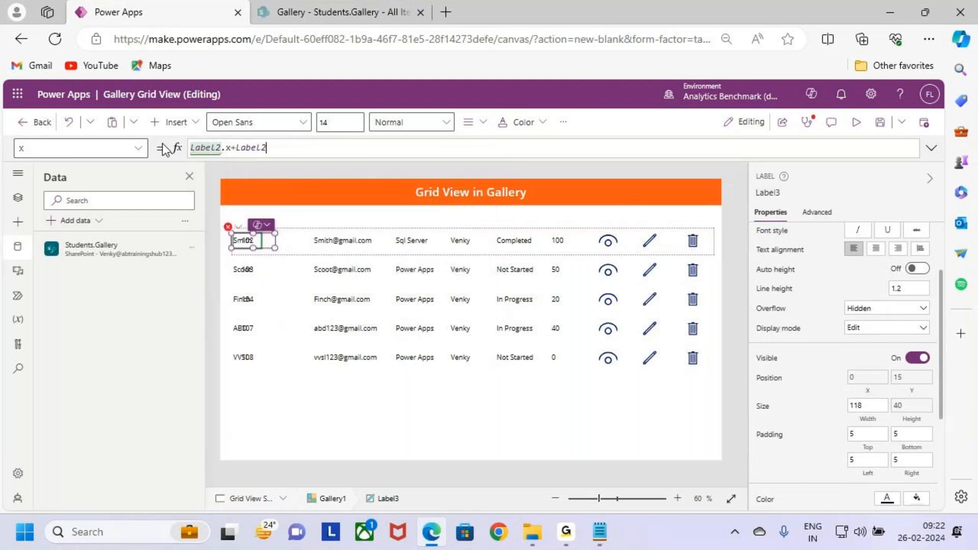
key("BackSpace")
key("BackSpace")
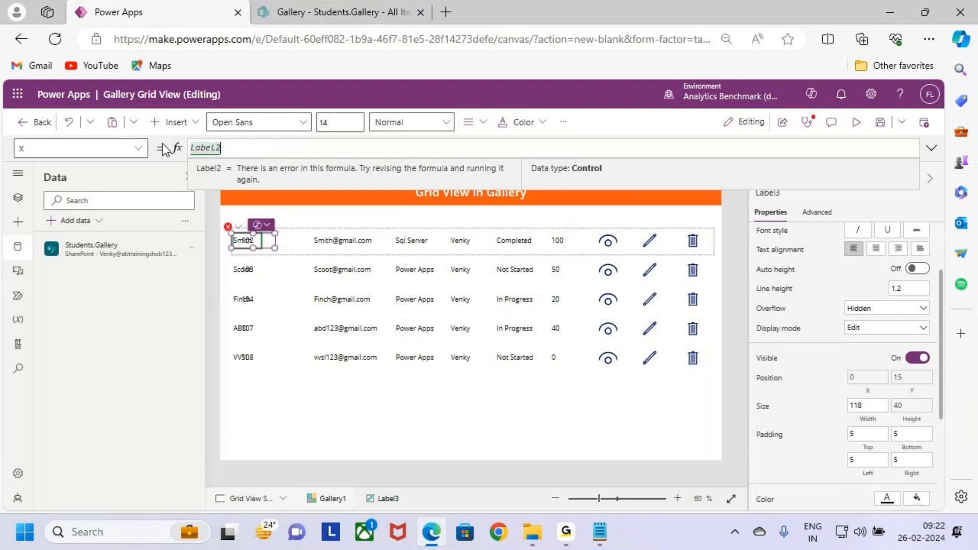
type("x")
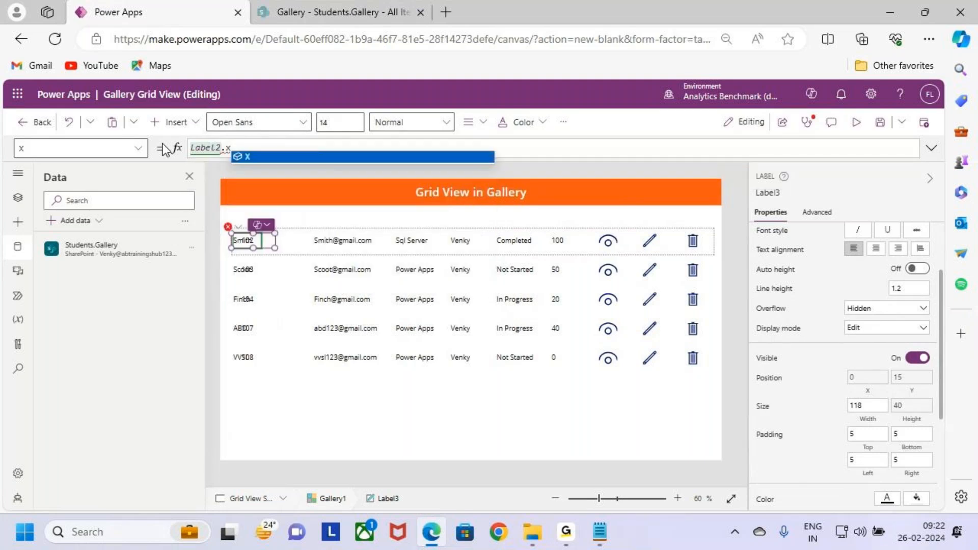
key("Tab")
type("+Label2")
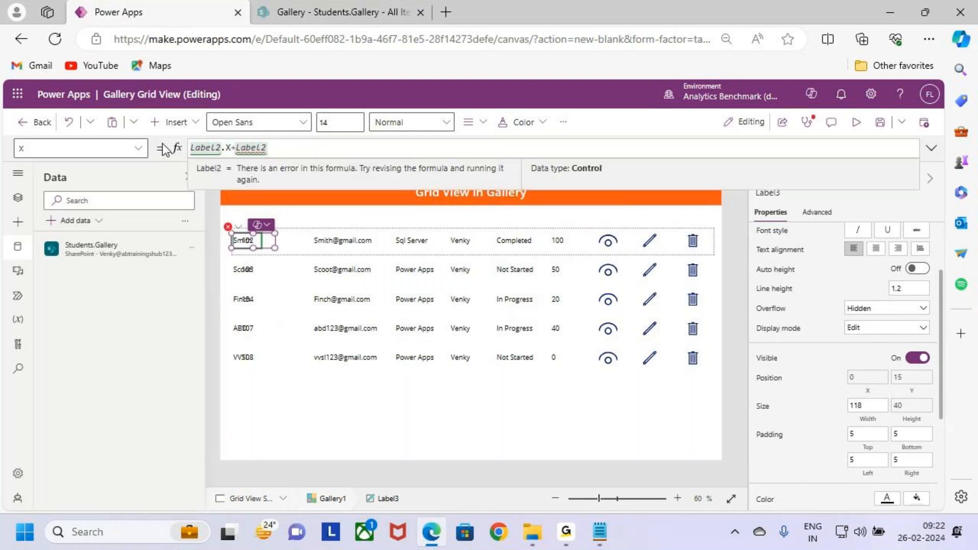
type(".w")
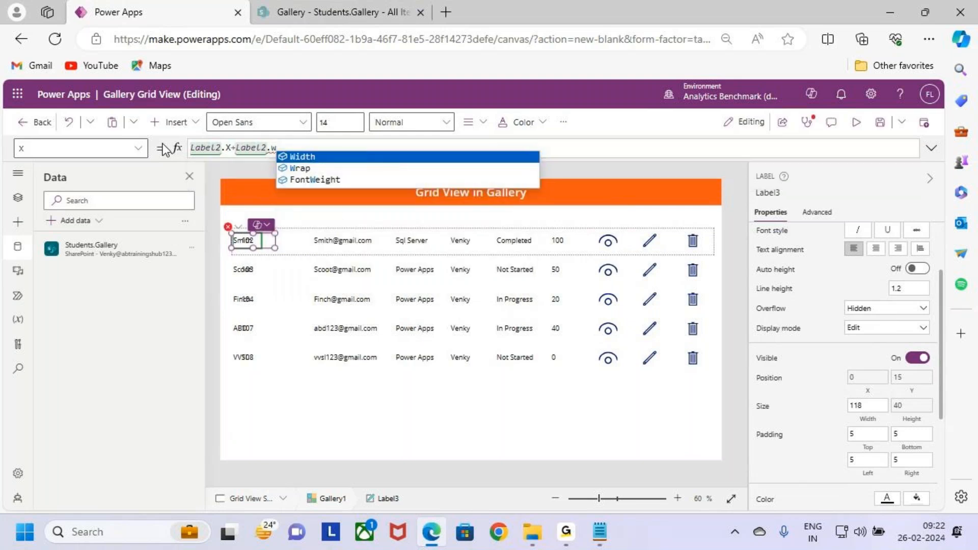
key("Tab")
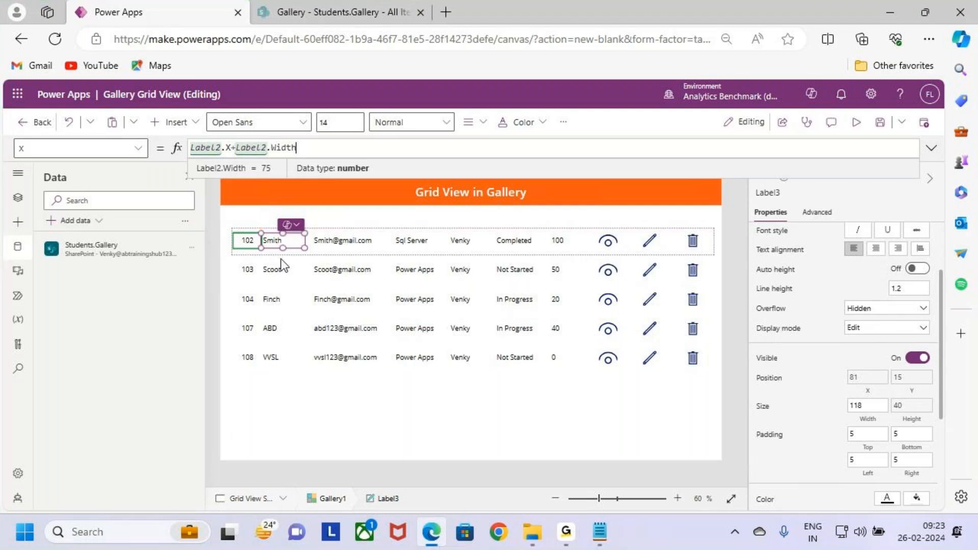
left_click_drag(305, 250, 311, 250)
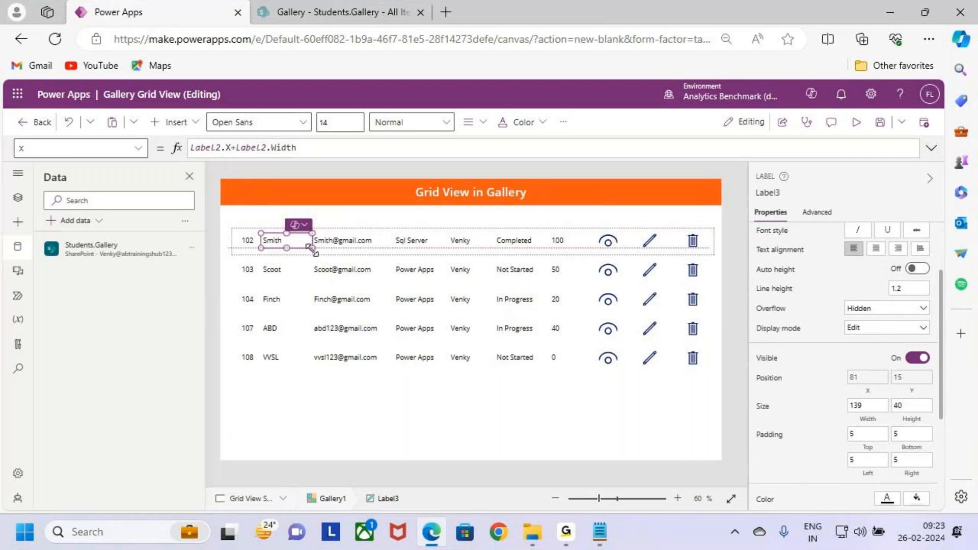
left_click_drag(312, 250, 312, 251)
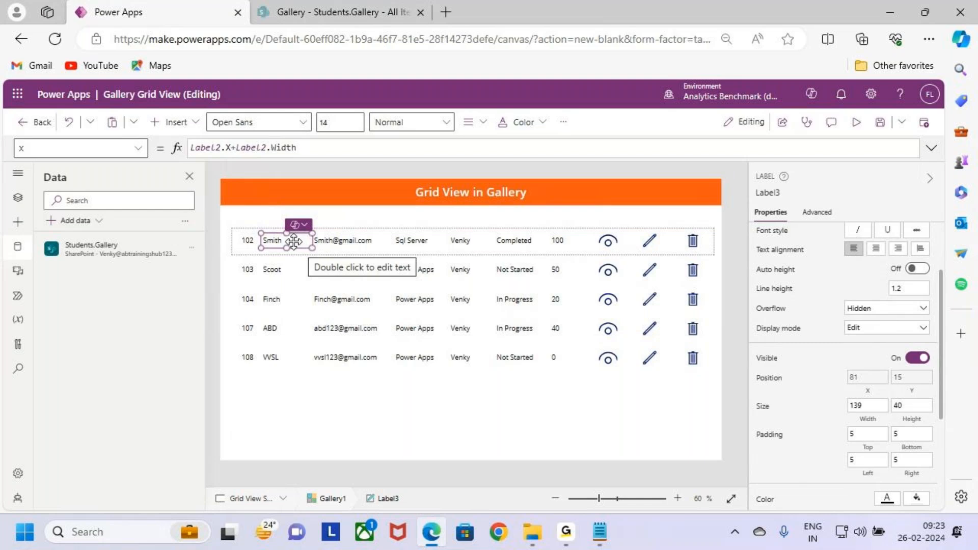
- Try other font weights and center alignment on the Sname label, restoring Normal weight and left alignment
left_click(402, 127)
left_click(413, 168)
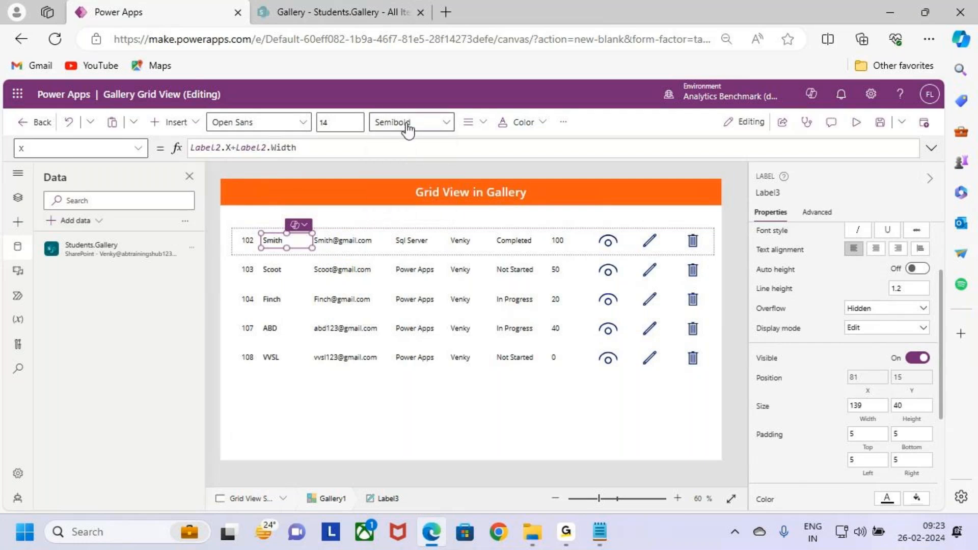
left_click(406, 127)
left_click(402, 187)
left_click(470, 122)
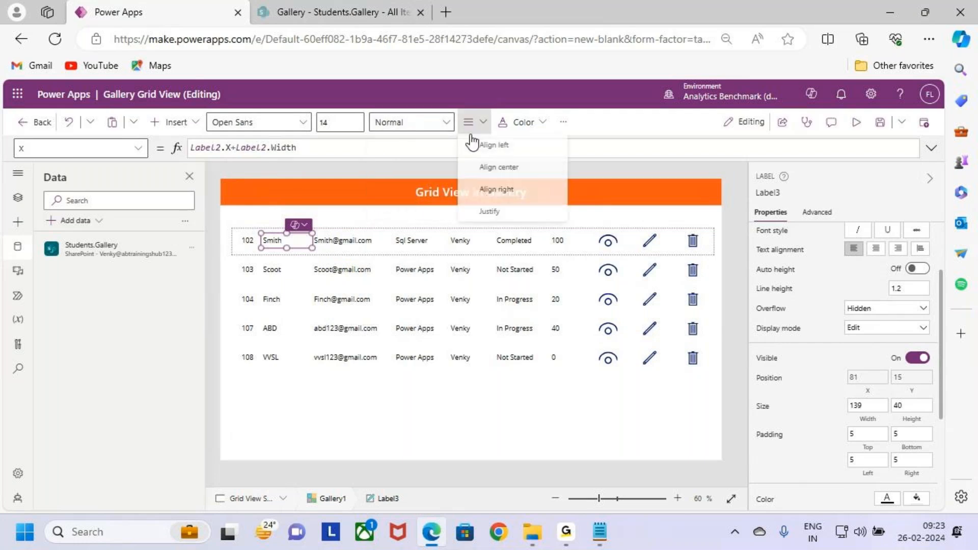
left_click(500, 164)
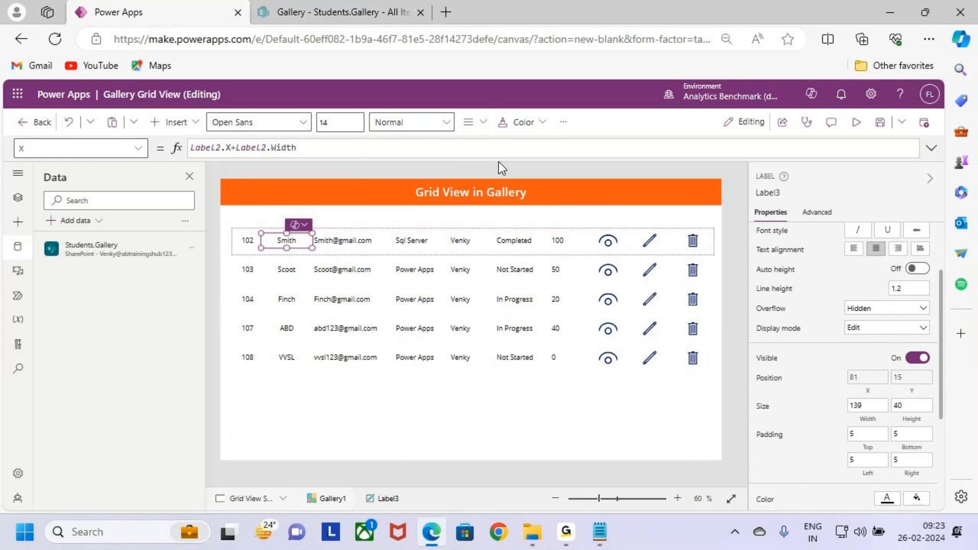
left_click(471, 122)
left_click(494, 144)
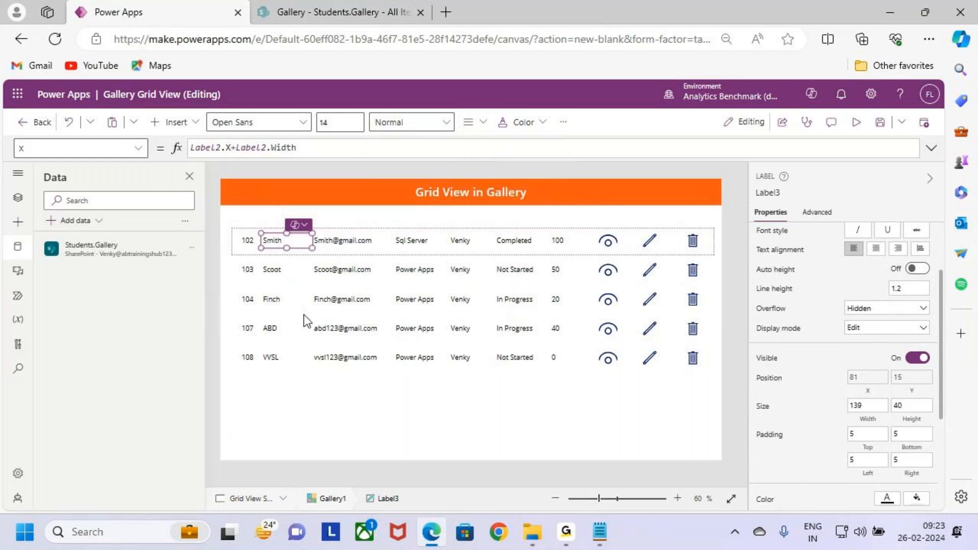
- Set the email label's X position to Label3.X+Label3.Width and widen the label to 238
left_click(347, 238)
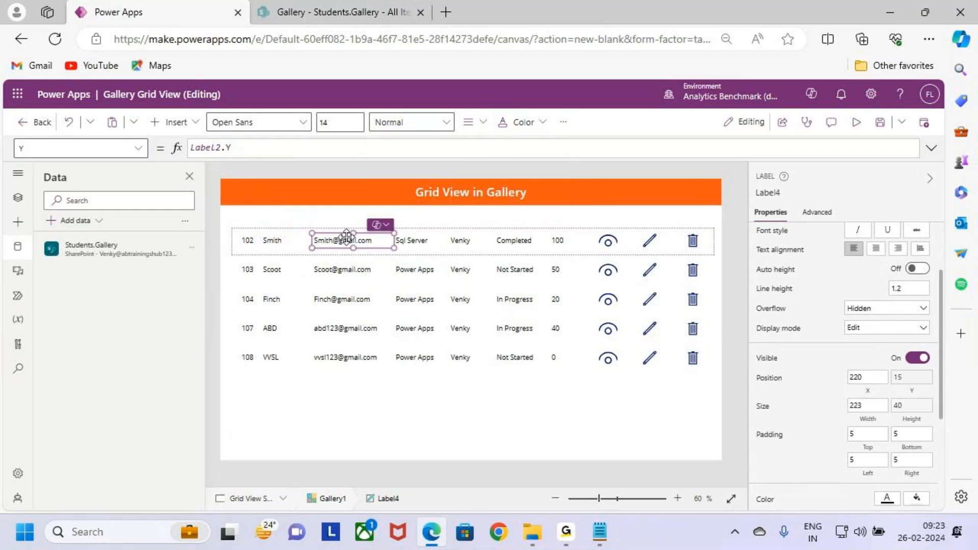
left_click(289, 242, "shift")
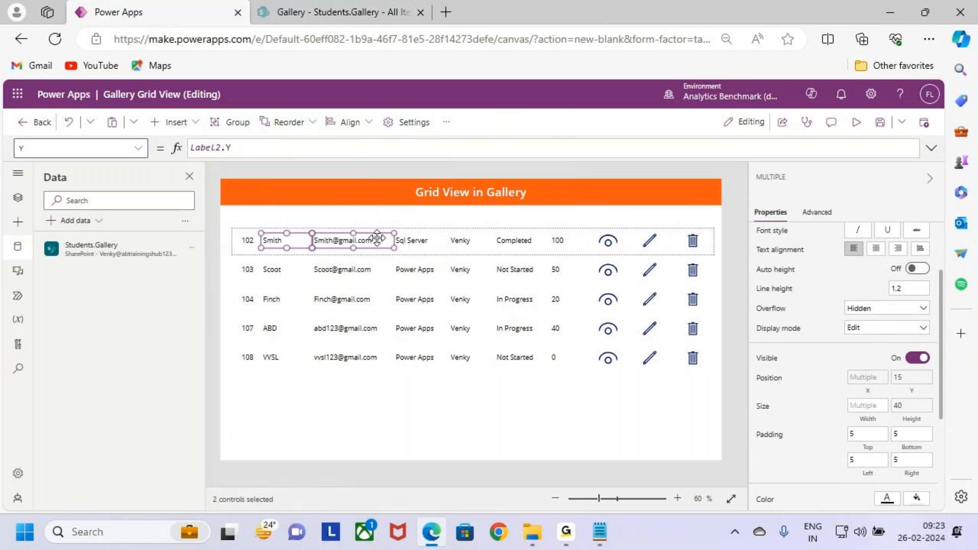
left_click(343, 272)
left_click(288, 239)
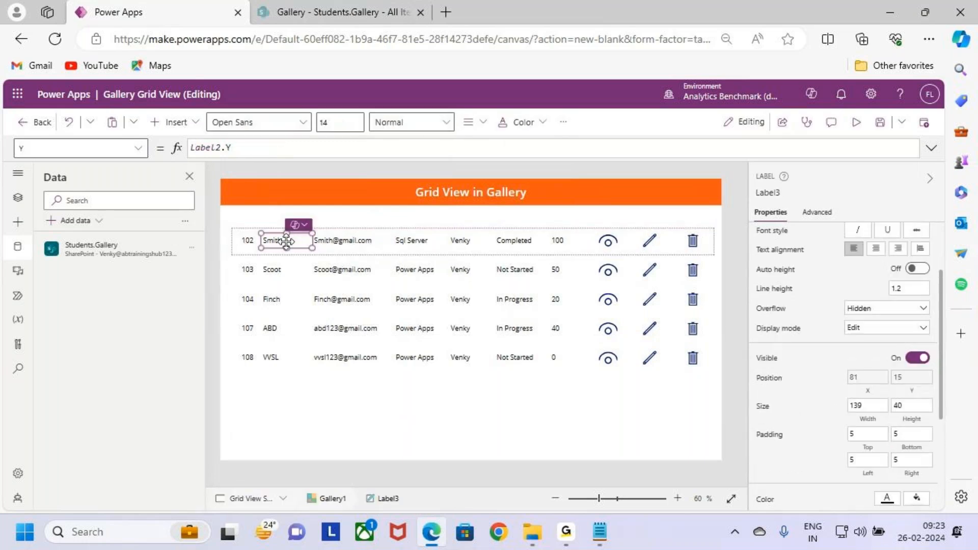
left_click(772, 194)
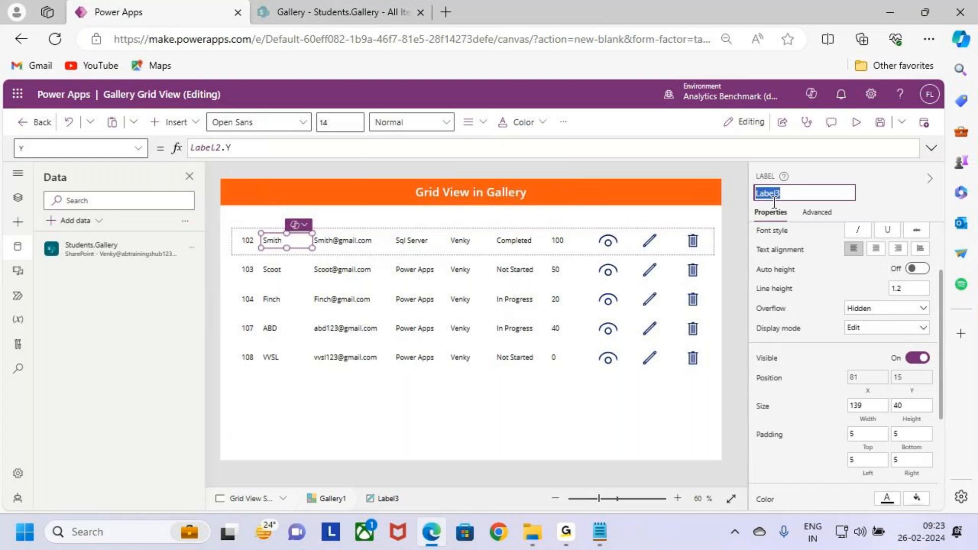
left_click(334, 244)
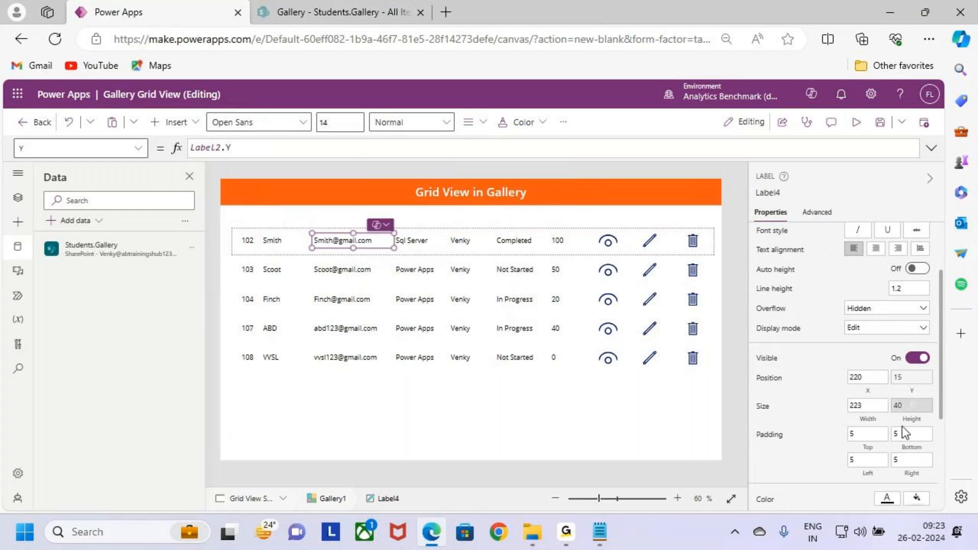
left_click(868, 378)
type("Label3")
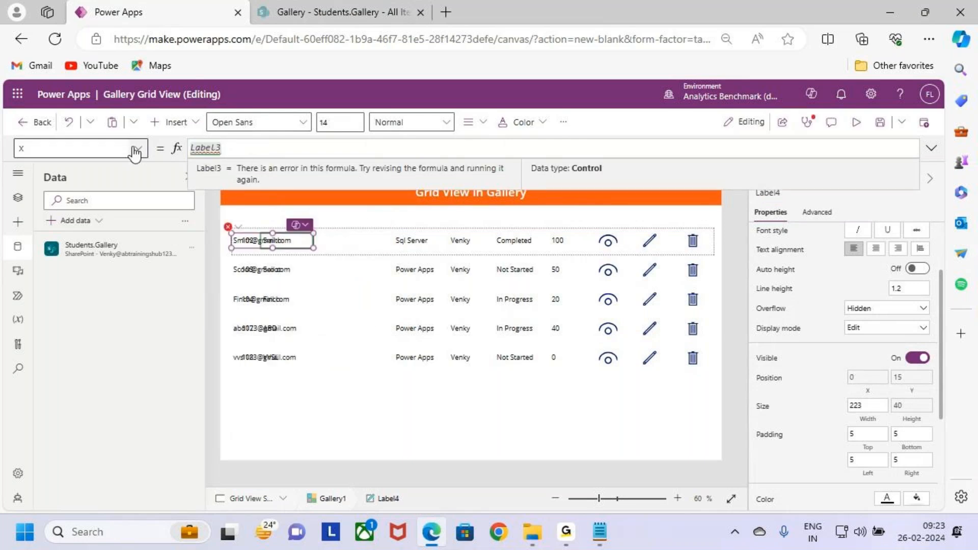
type(".X+Label3.w")
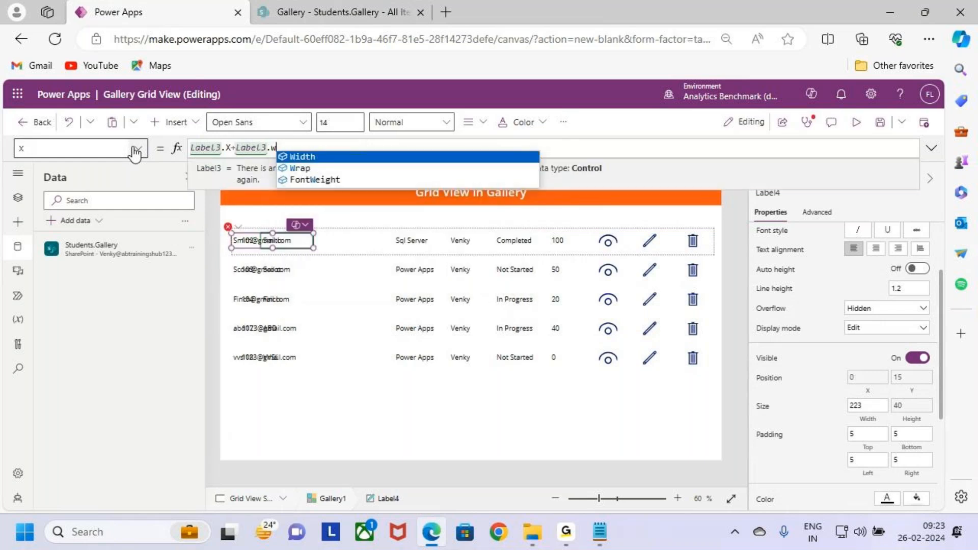
key("Tab")
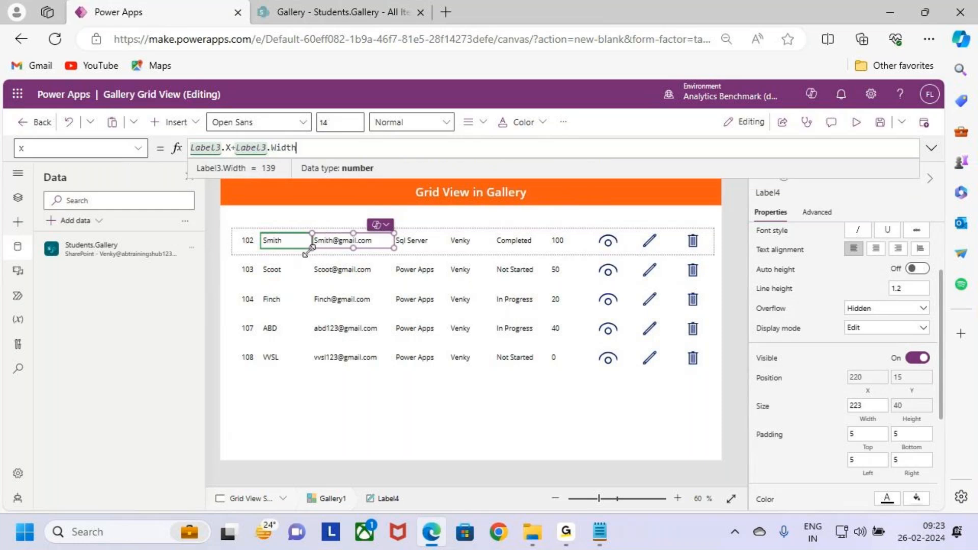
left_click(394, 248)
left_click_drag(394, 248, 398, 248)
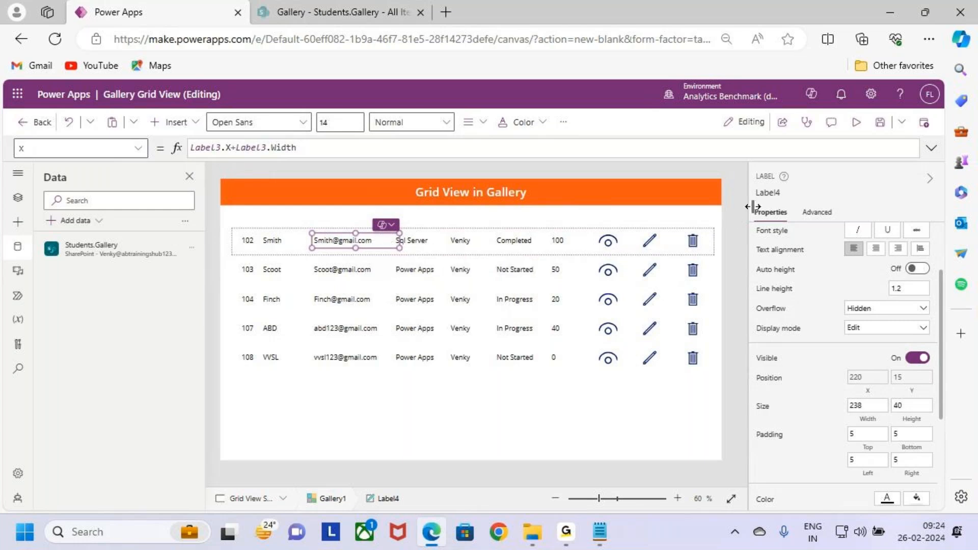
- Set the X position of the course label (Label5) to Label4.X+Label4.Width
left_click(775, 192)
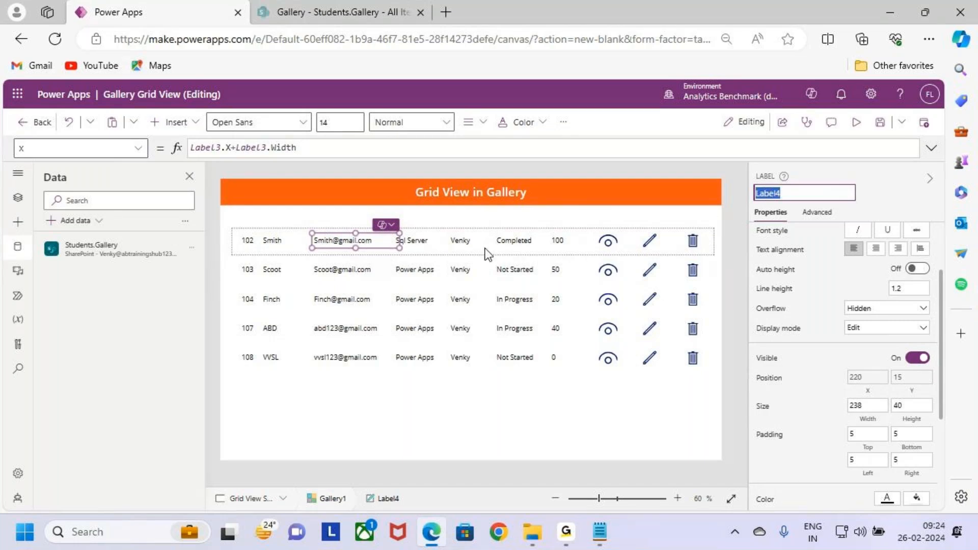
left_click(426, 240)
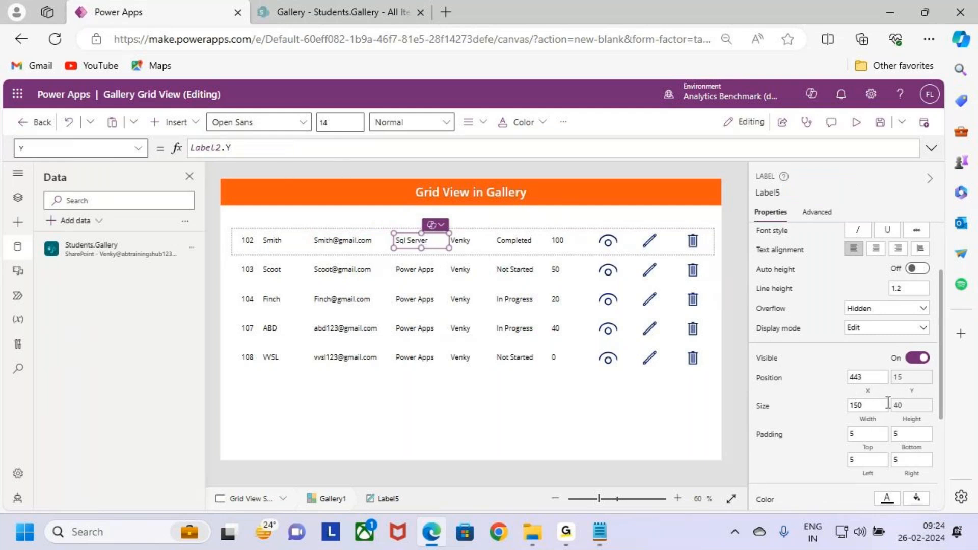
left_click(866, 377)
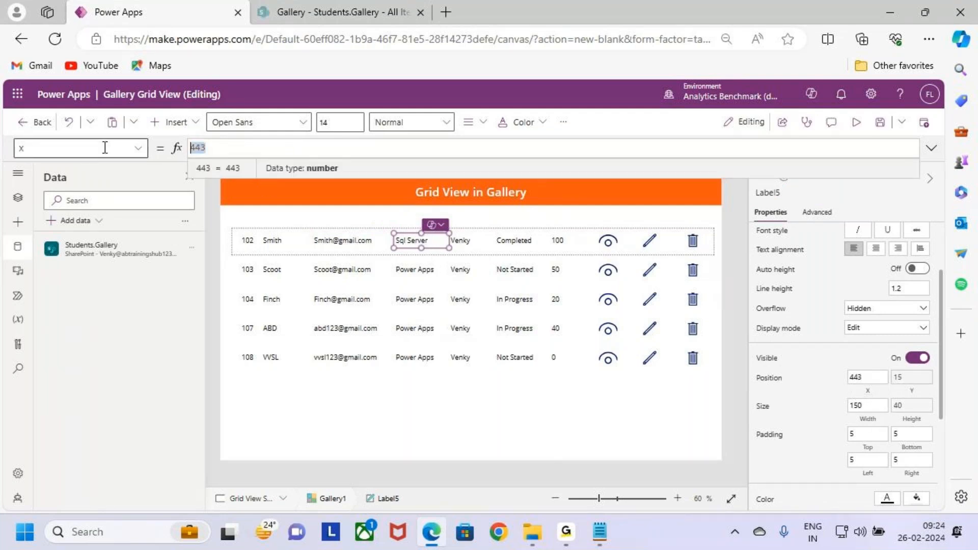
type("Label4")
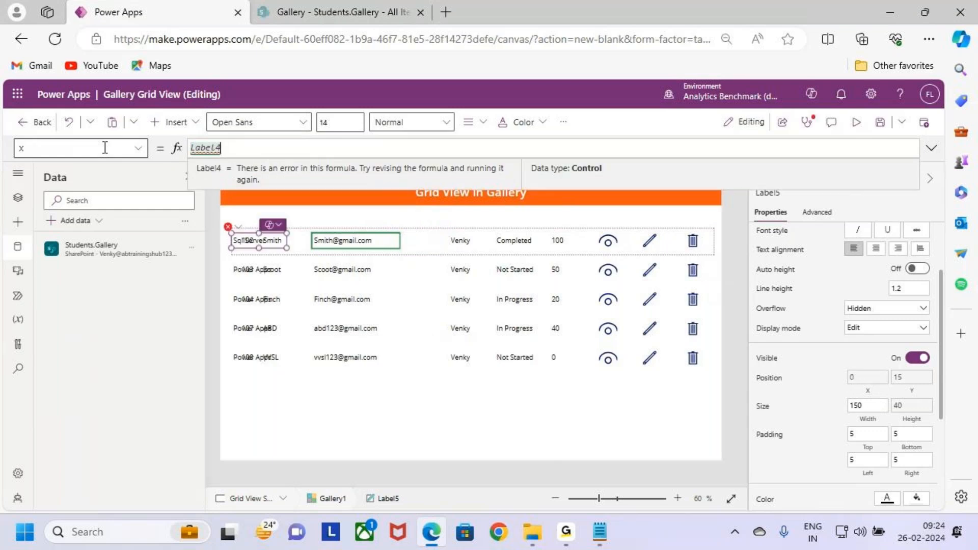
type(".X+")
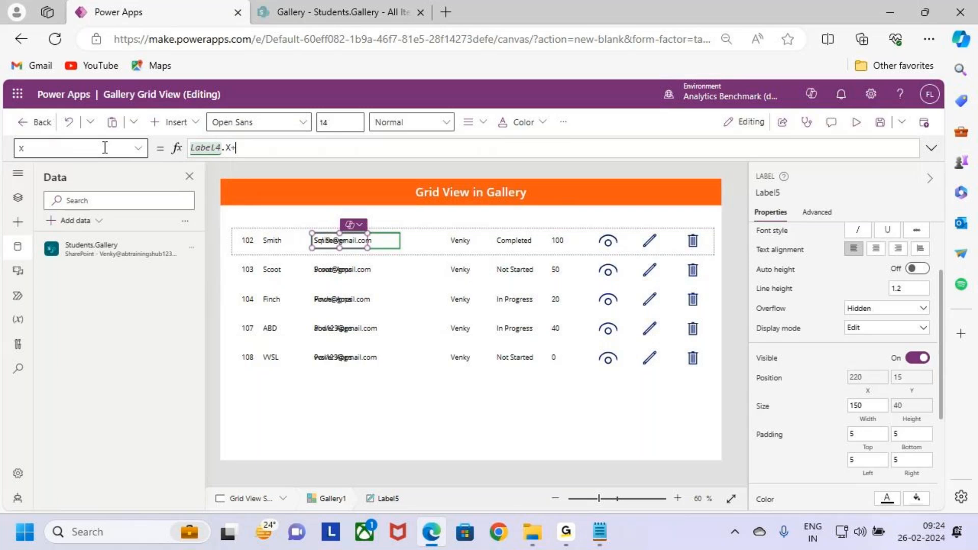
type("Label4")
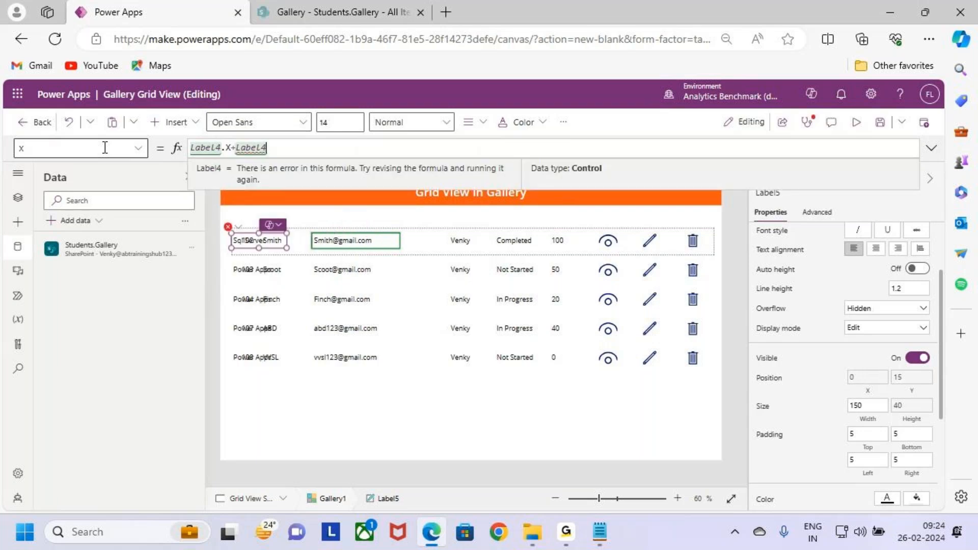
type(".Width")
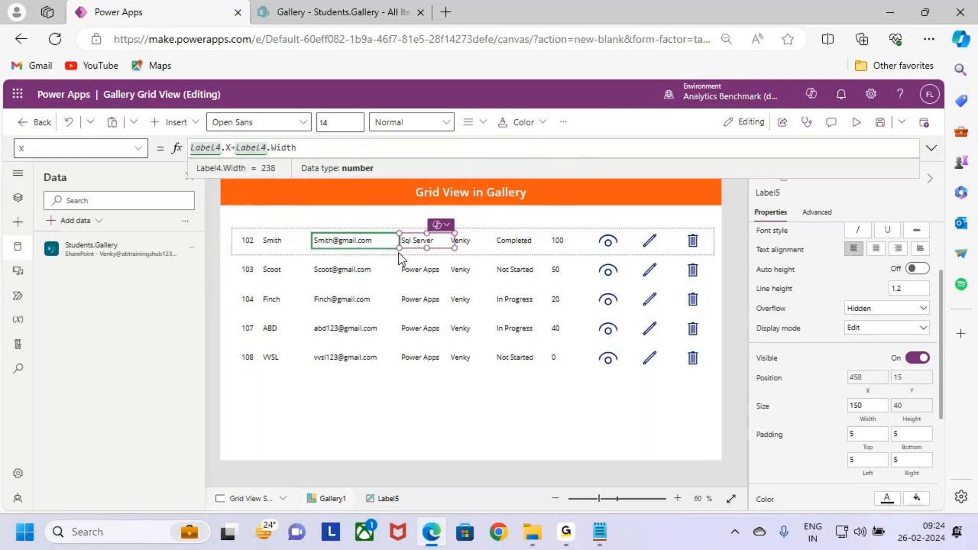
left_click(438, 241)
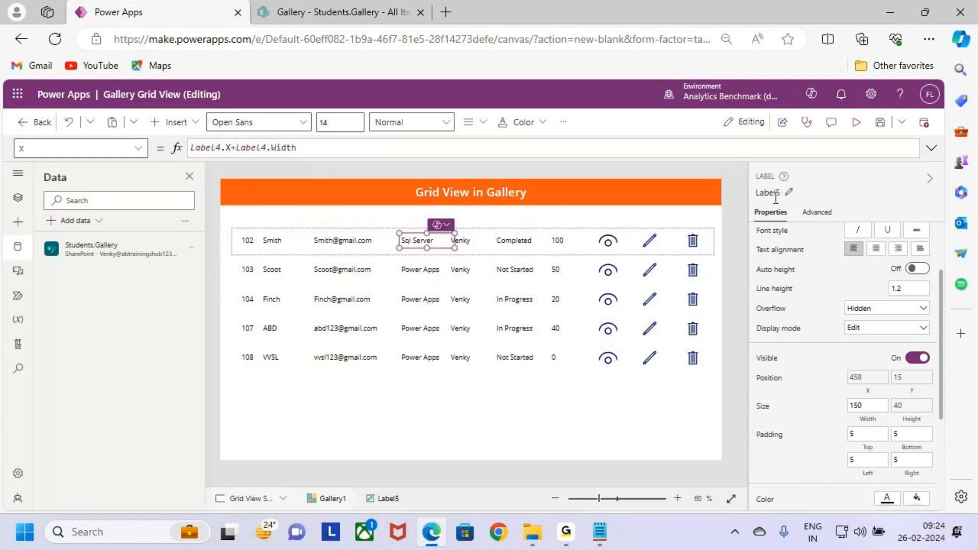
- Widen the course label (Label5) in the gallery row to about 175
left_click(780, 198)
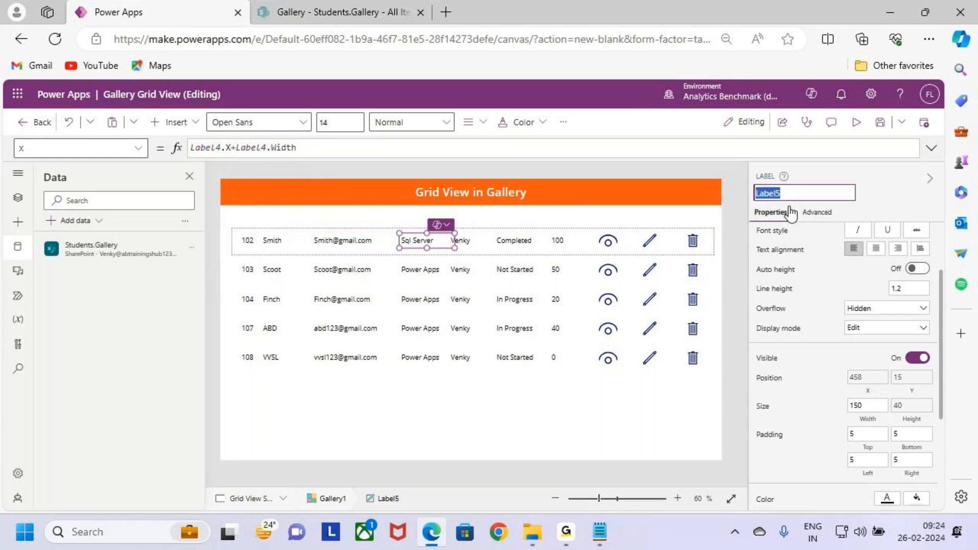
left_click(472, 242)
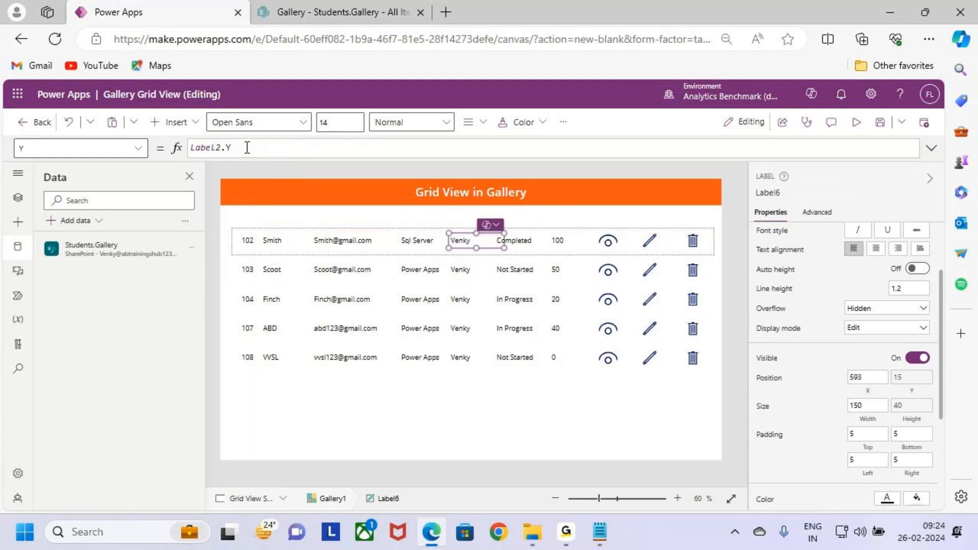
left_click(421, 245)
left_click_drag(452, 248, 464, 249)
- Set the X position of Label6, the column after the course, to Label5.X+Label5.Width and narrow the label to about 128
left_click(759, 194)
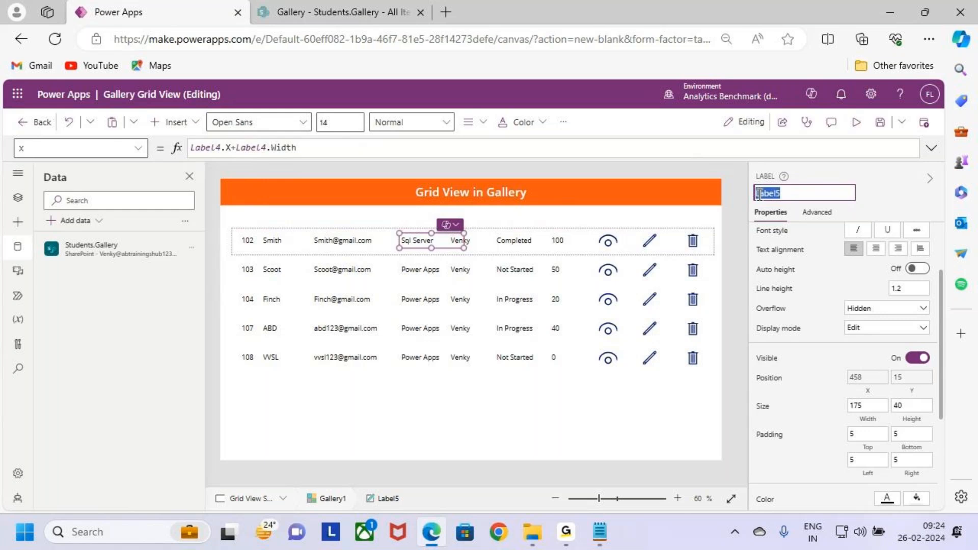
left_click(462, 240)
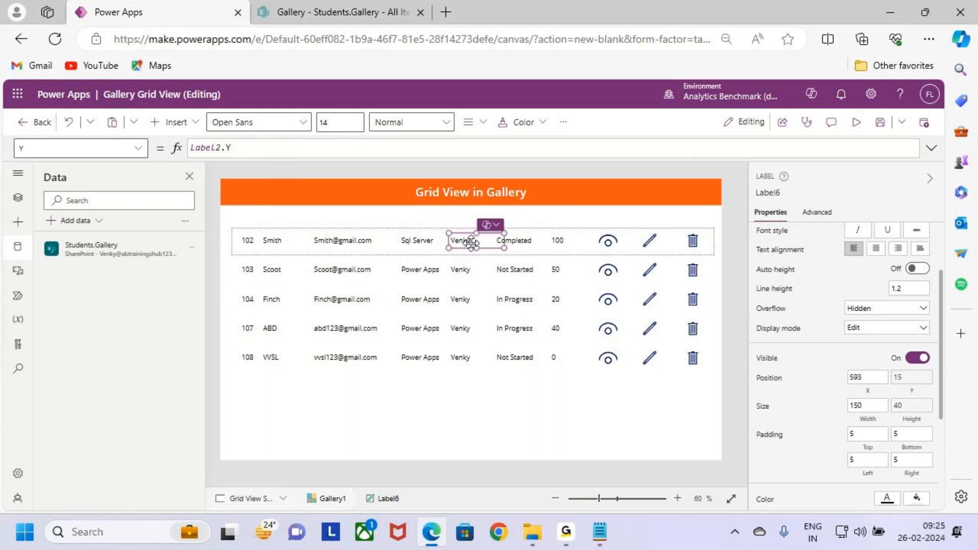
left_click(868, 380)
double_click(190, 148)
type("Label5")
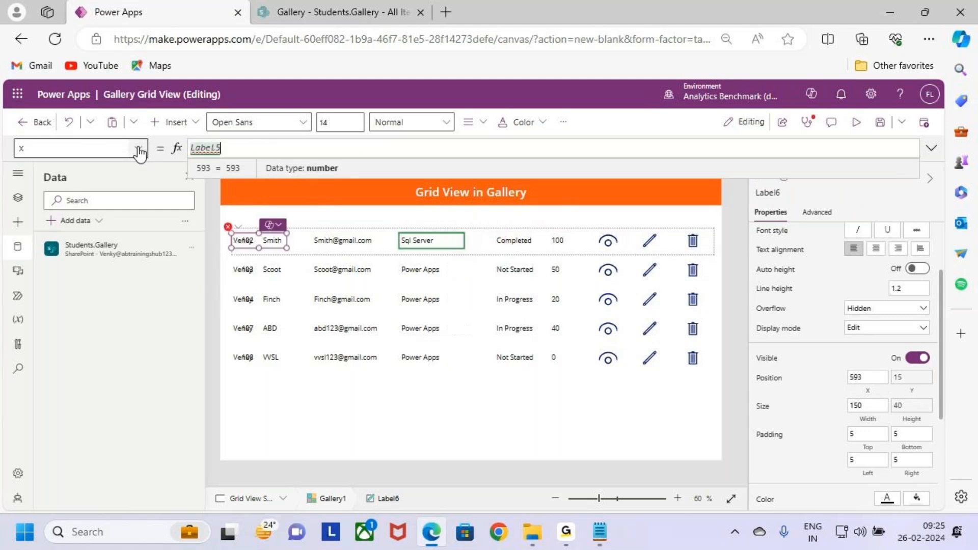
type(".x")
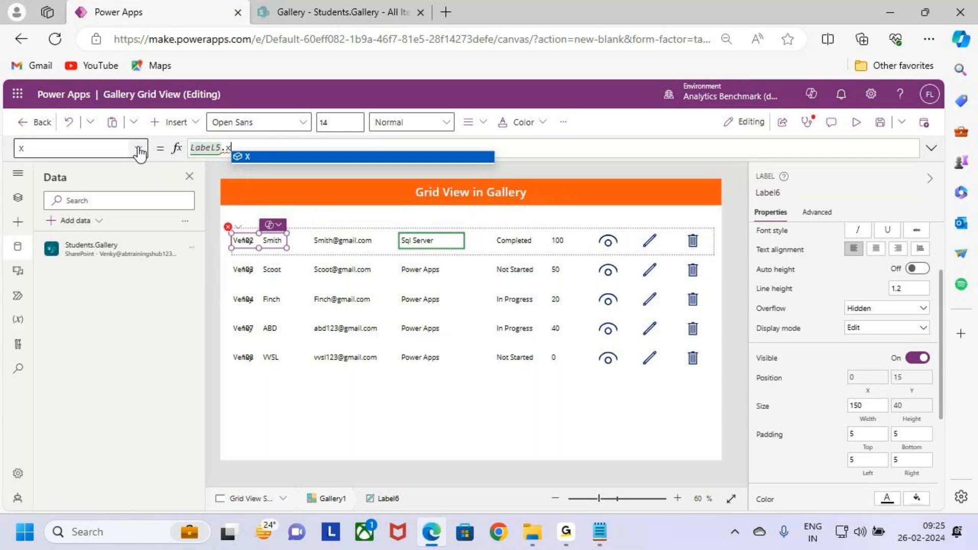
key("Tab")
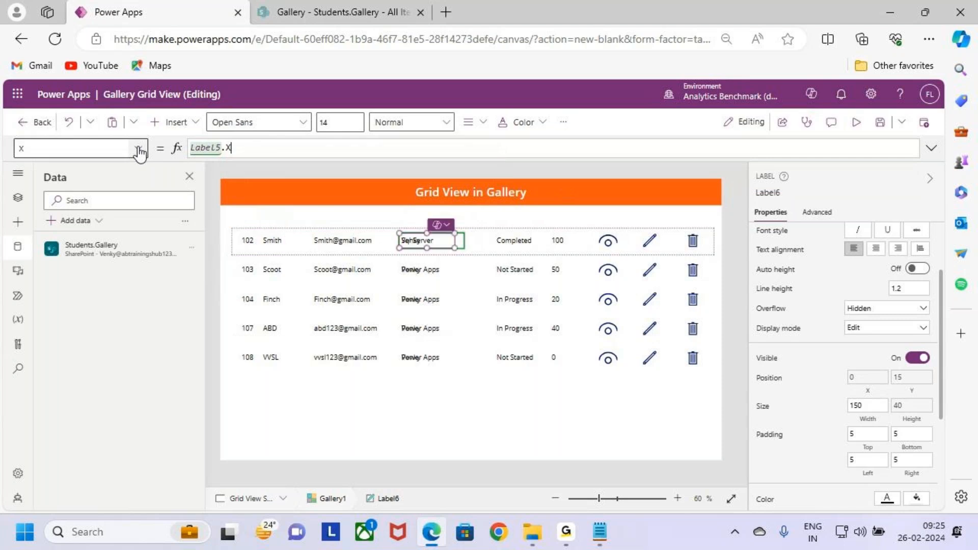
type("+Label5.Width")
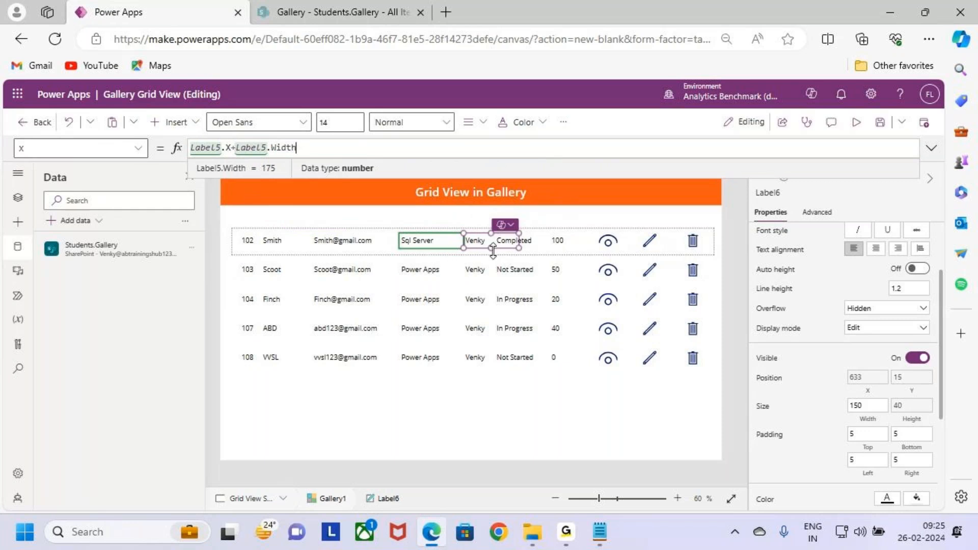
left_click_drag(517, 245, 510, 246)
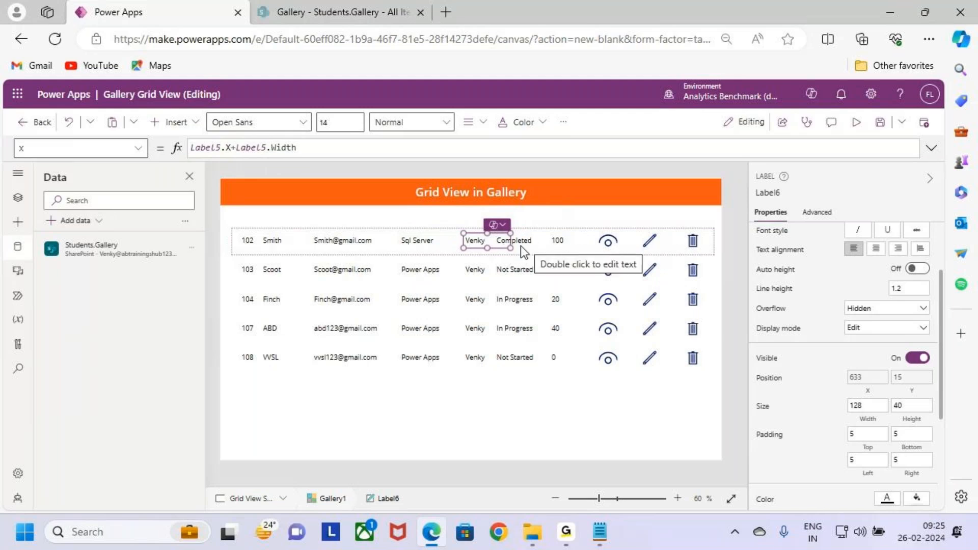
- Set the X position of the status label (Label7) to Label6.X+Label6.Width
left_click(776, 193)
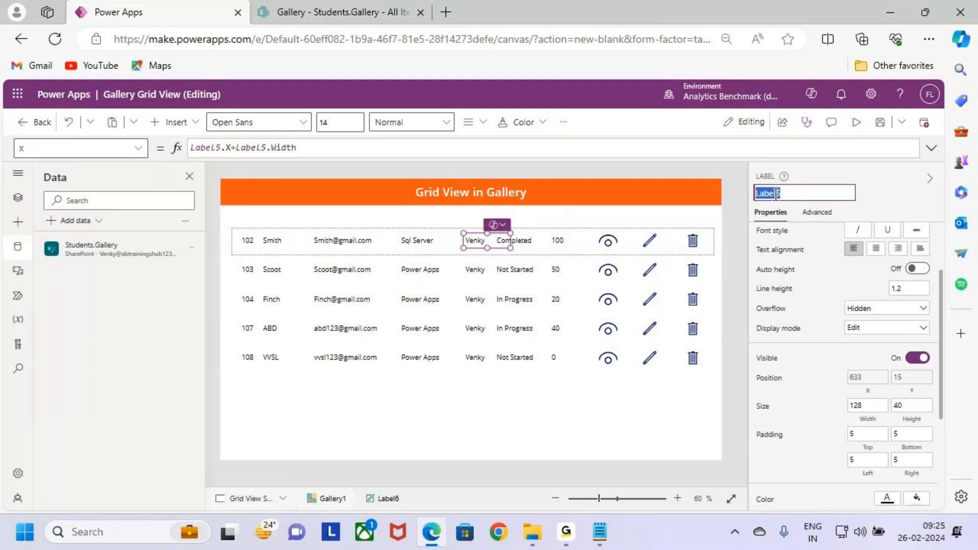
left_click(524, 244)
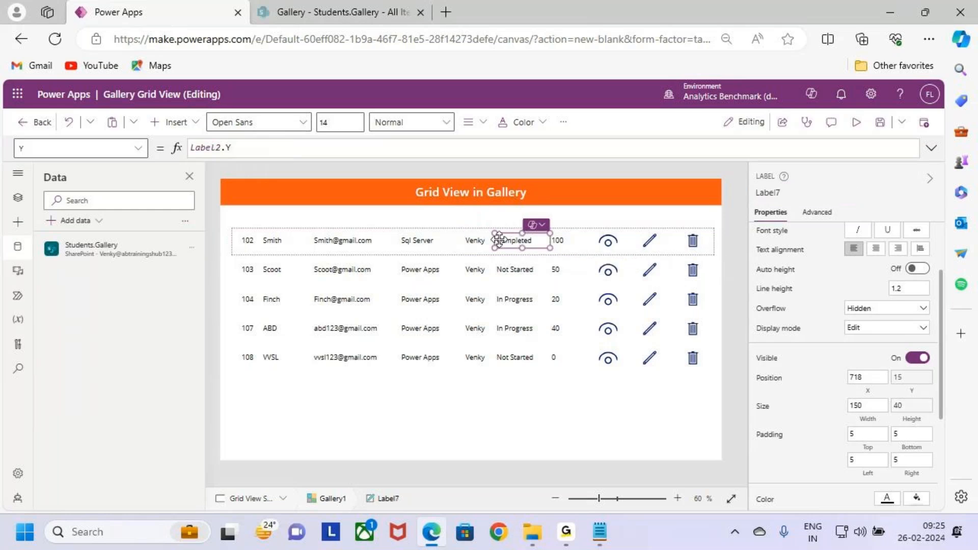
left_click(876, 378)
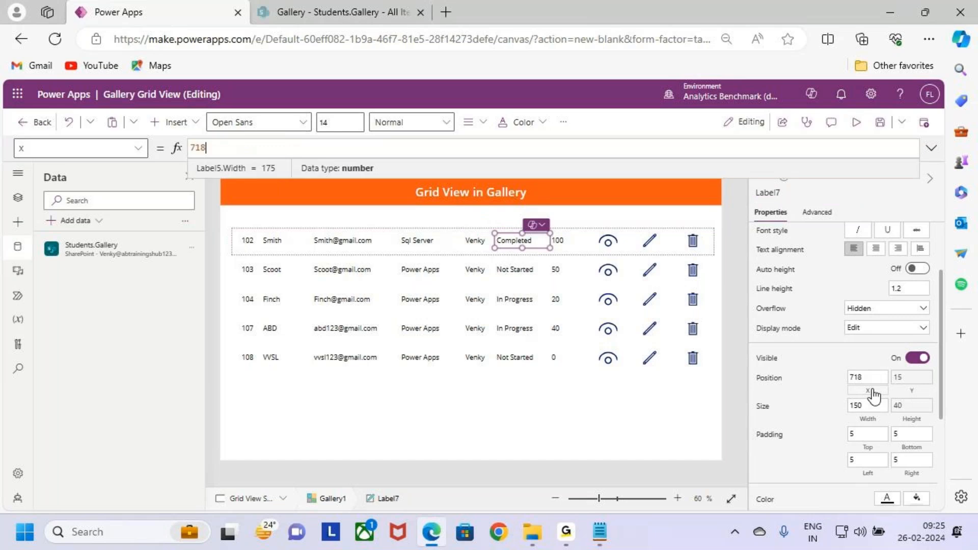
double_click(213, 148)
type("Label6.x")
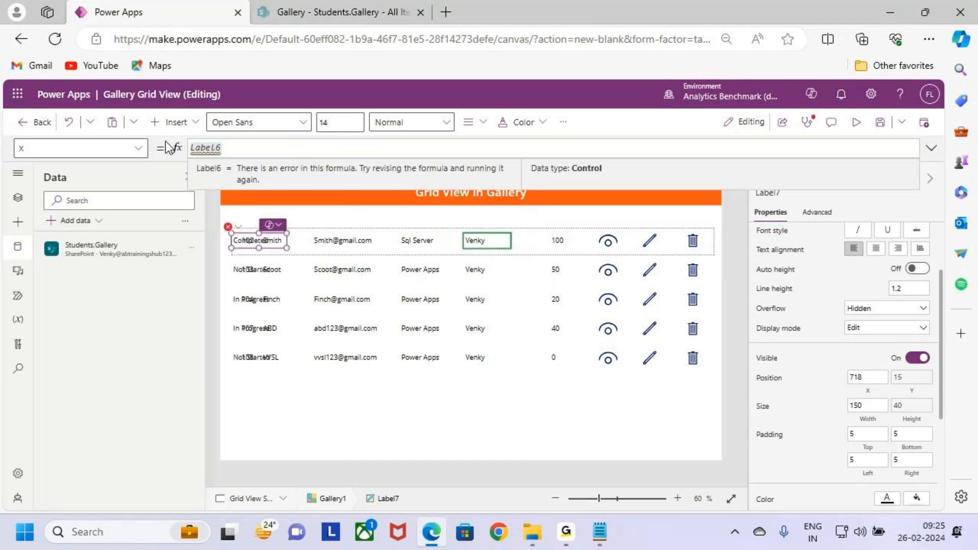
key("Tab")
type("+")
key("BackSpace")
key("BackSpace")
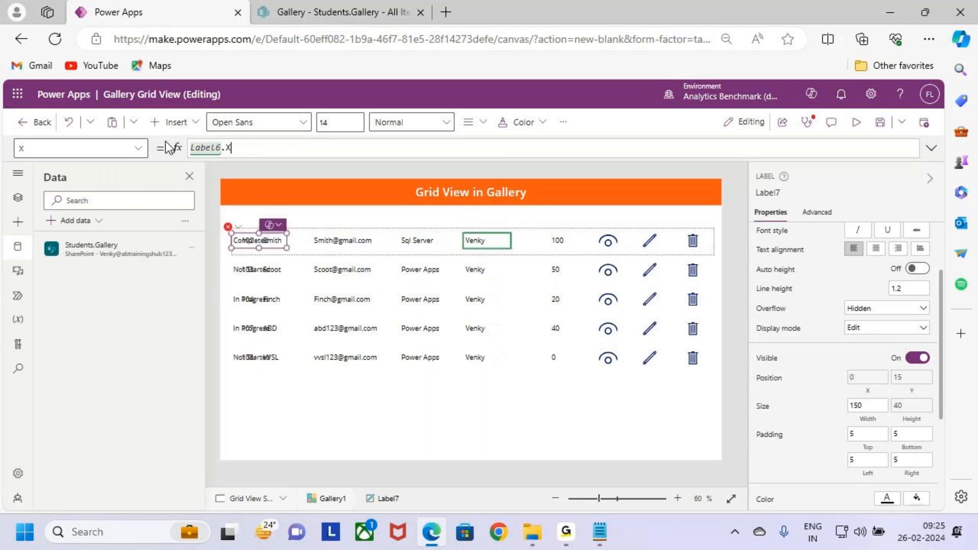
type("x")
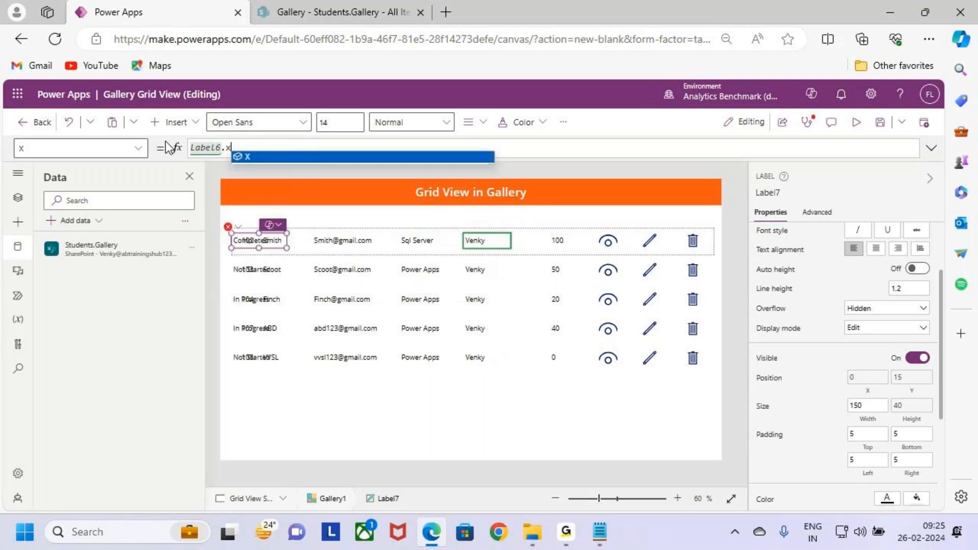
key("Tab")
type("+Label6.w")
key("Tab")
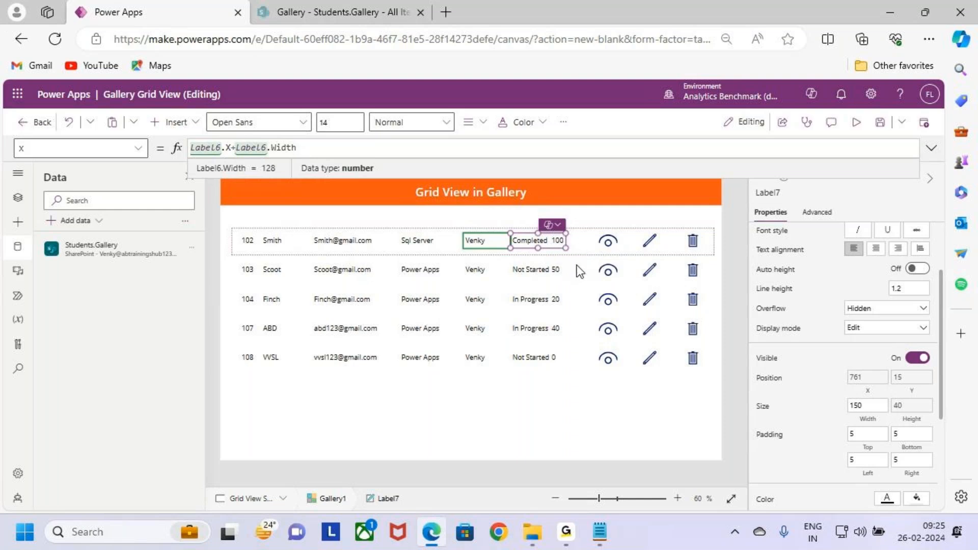
- Change the Text formula of the completion label (Label8) to ThisItem.'%Completed' & " %"
left_click(572, 258)
left_click(571, 249)
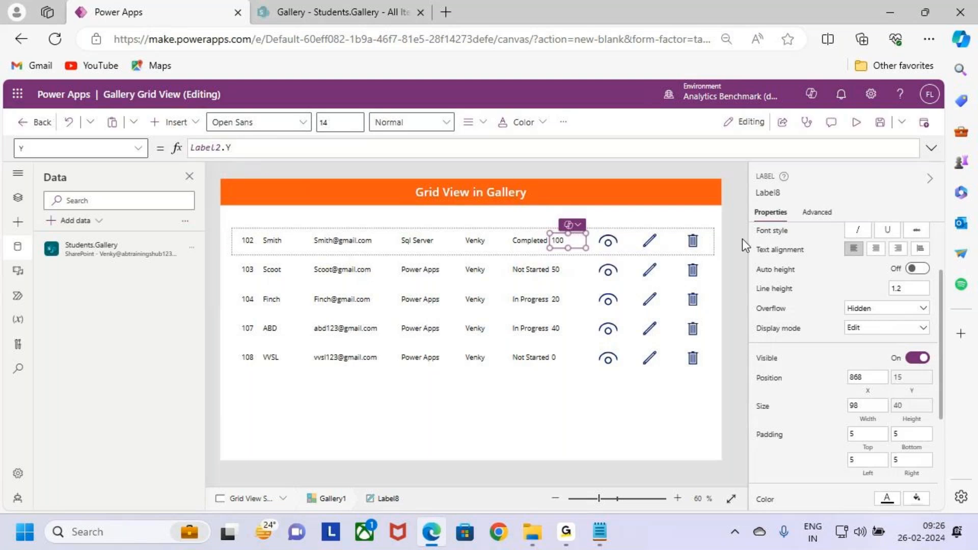
scroll(772, 303, "up", 2)
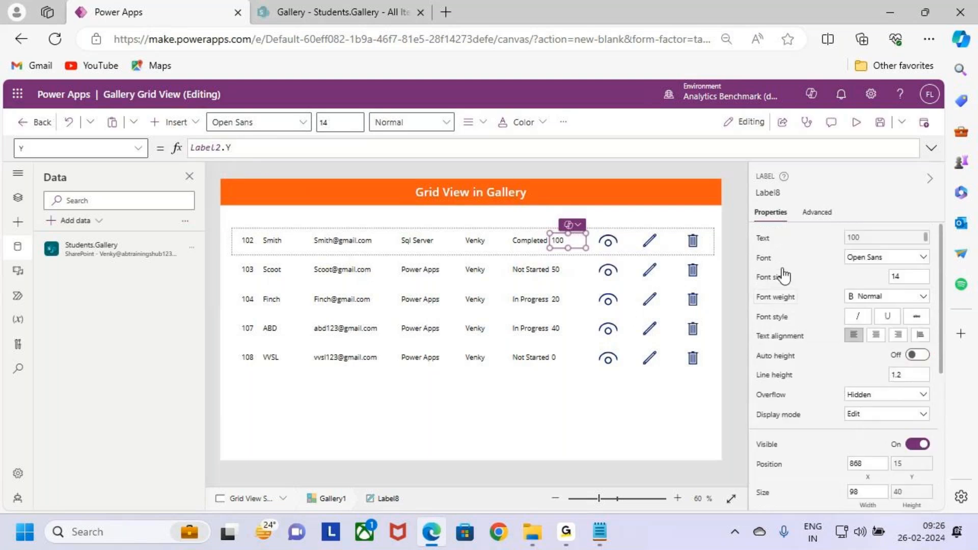
left_click(761, 239)
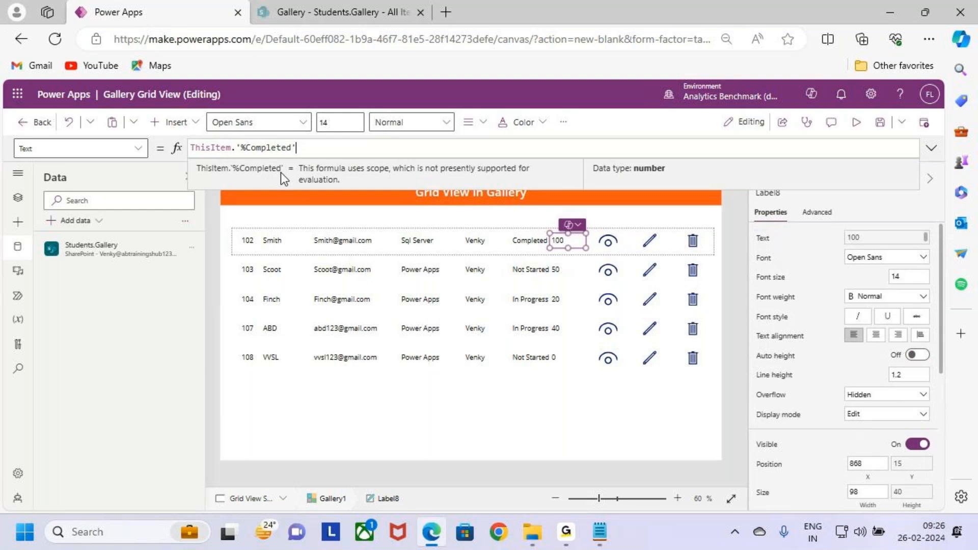
key("ctrl+2")
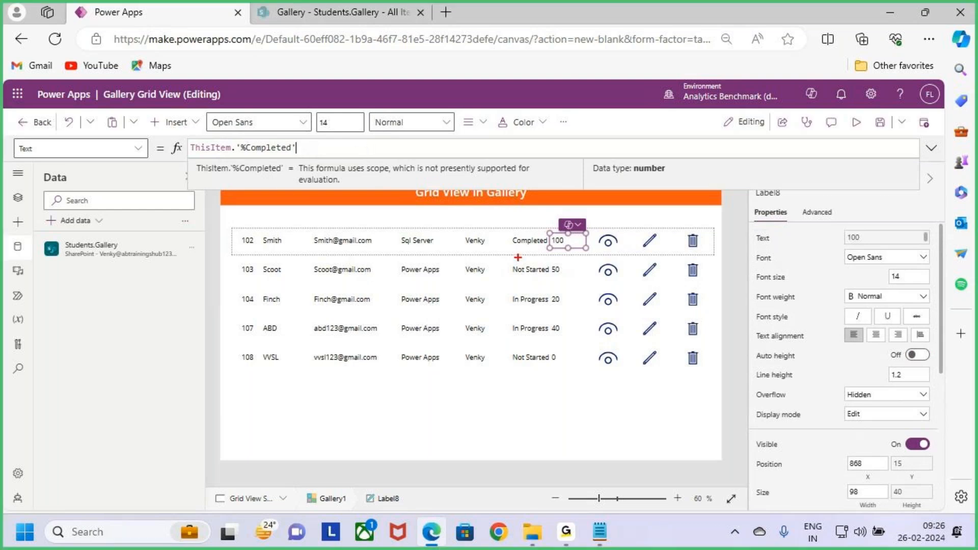
left_click_drag(586, 247, 588, 231)
key("Escape")
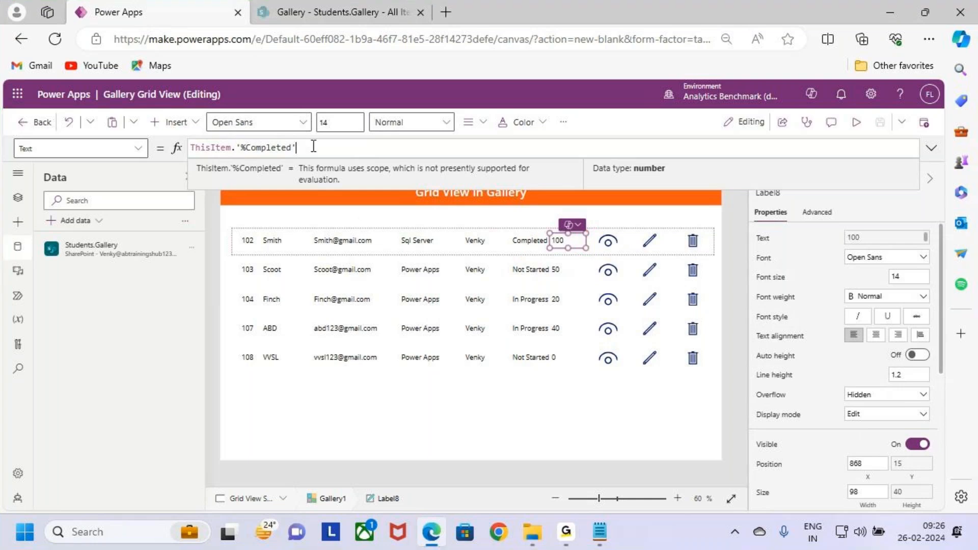
type("&")
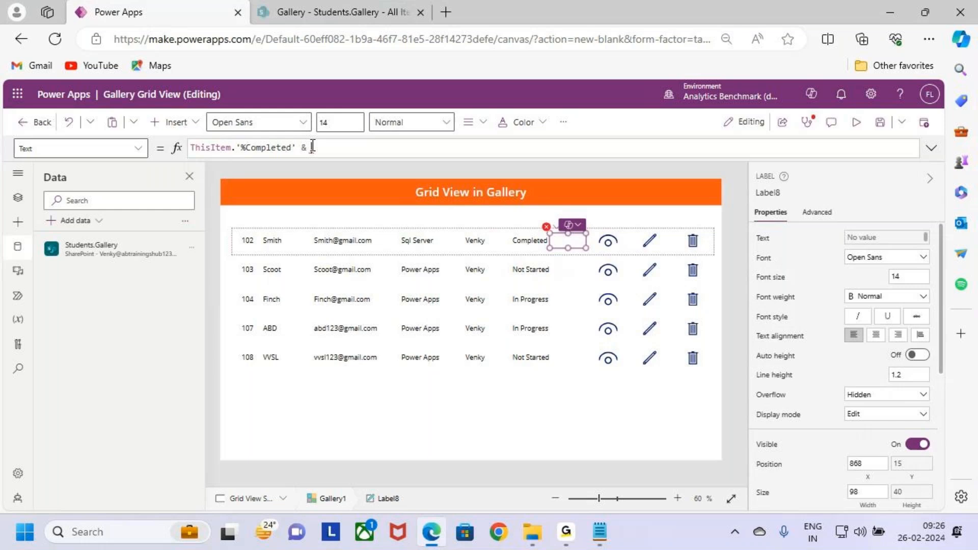
type(" \"")
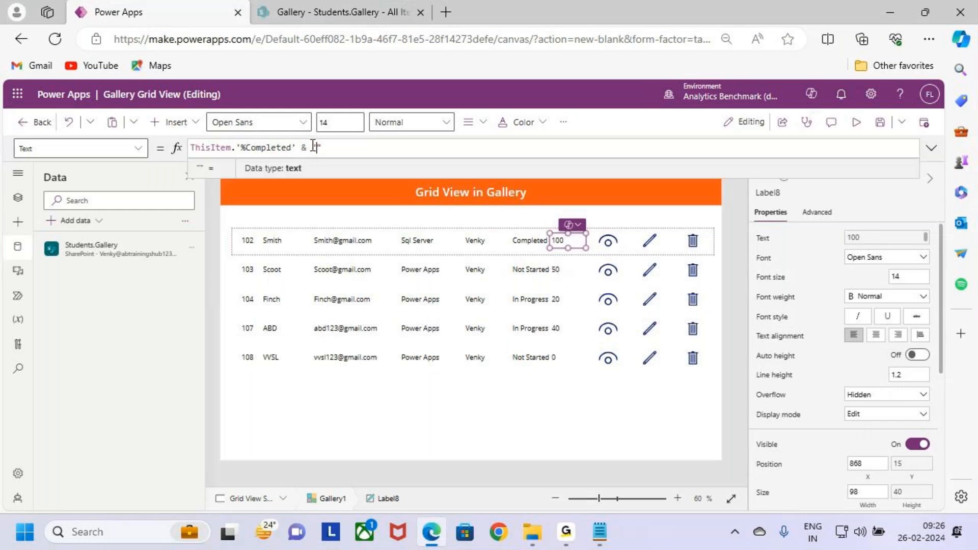
type("%")
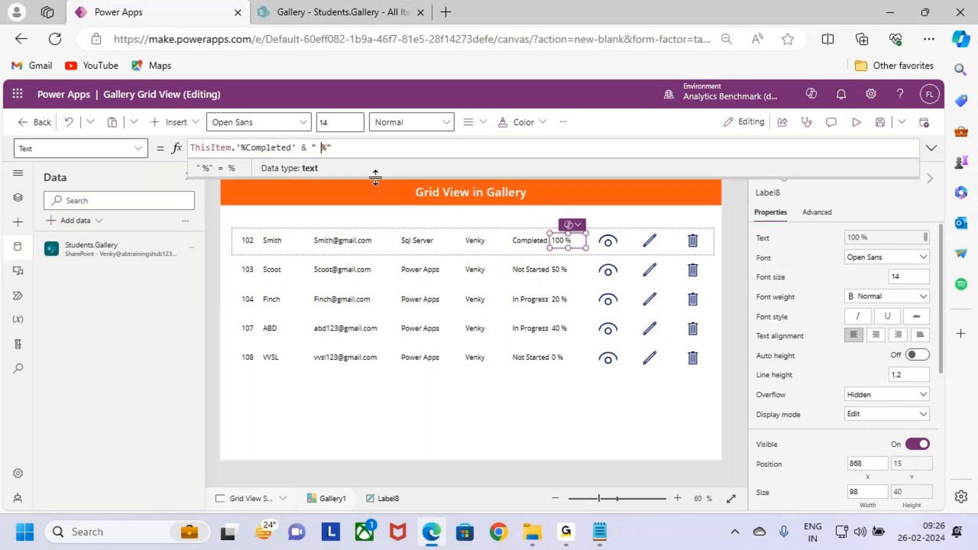
- Center-align the text of the percentage label (Label8) and widen the label to about 149
left_click(468, 122)
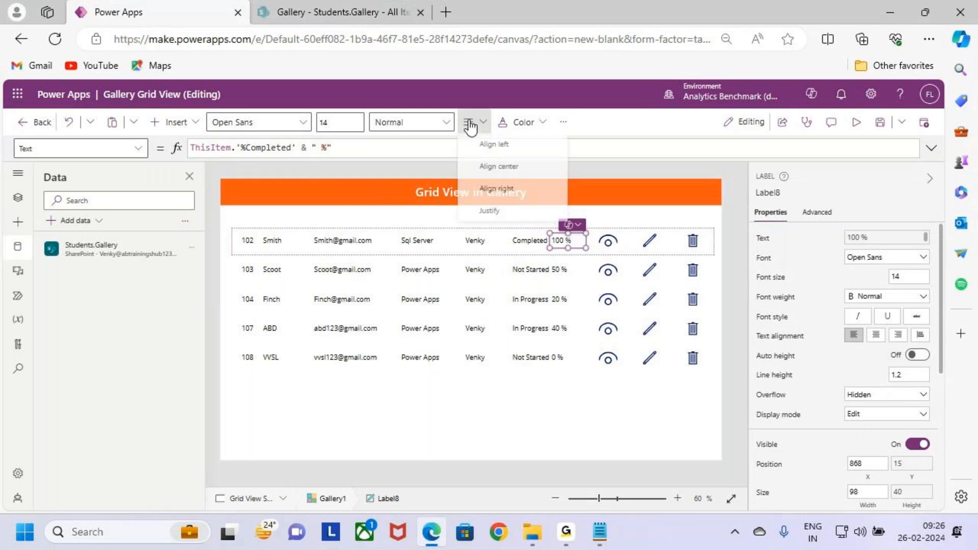
left_click(484, 166)
left_click_drag(586, 248, 604, 249)
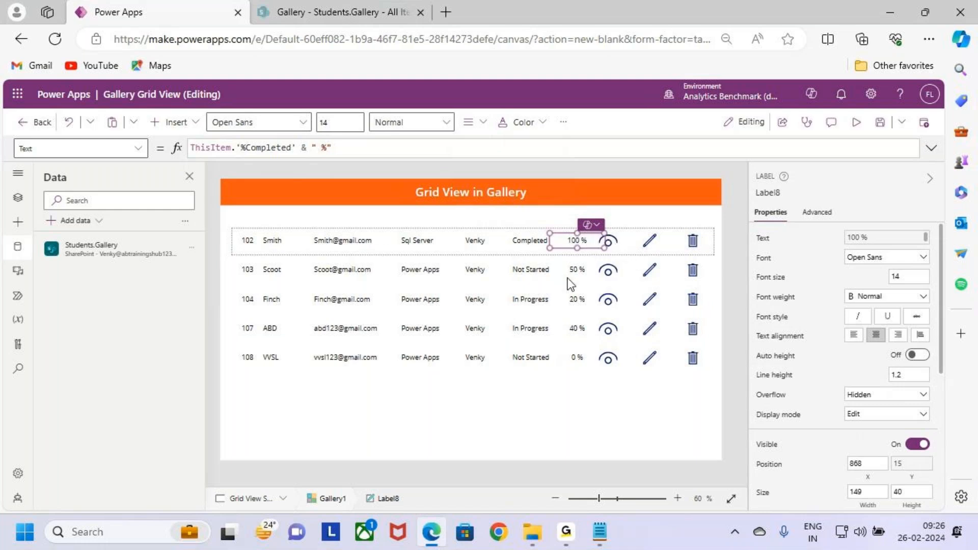
left_click(579, 257)
left_click(578, 242)
- Set the X position of the view icon (Icon1) to Label8.X+Label8.Width
left_click(770, 194)
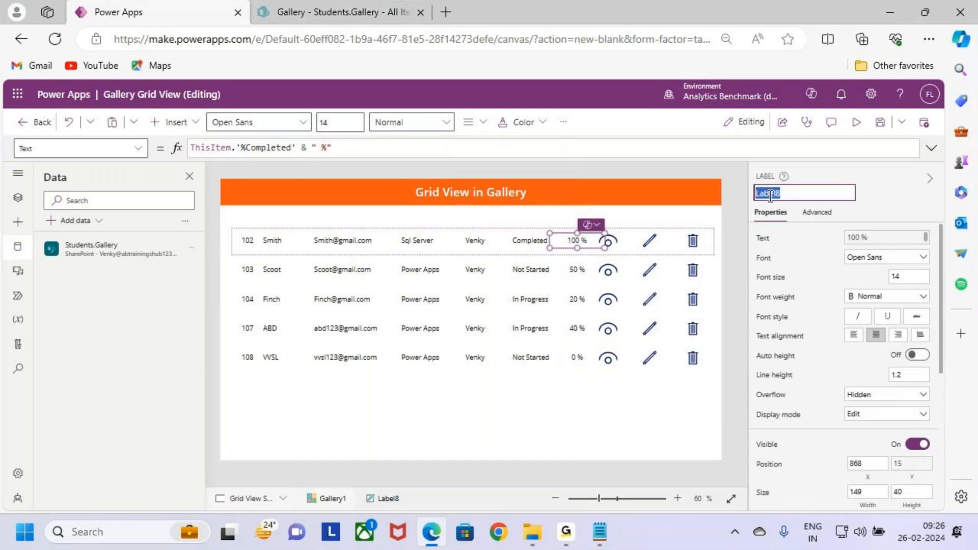
left_click(616, 242)
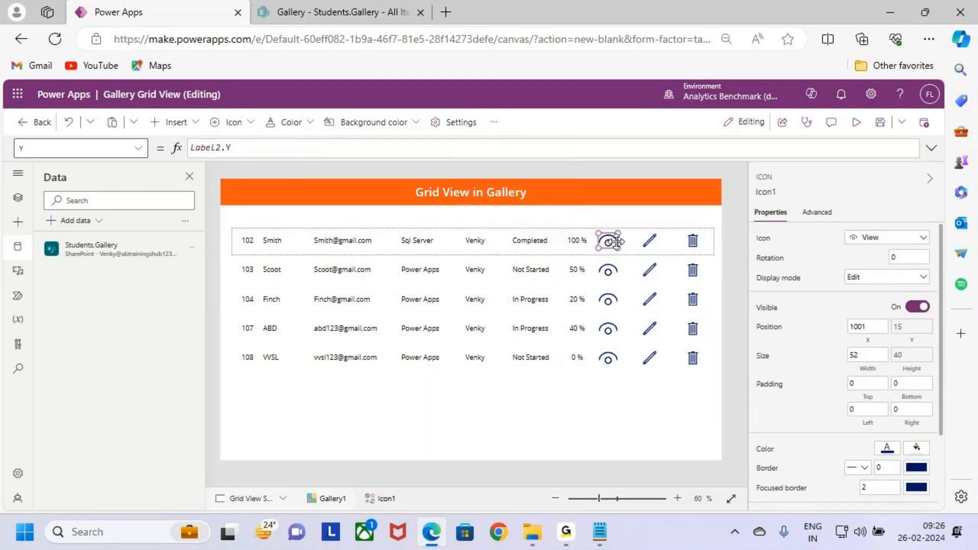
left_click(868, 341)
key("ctrl+a")
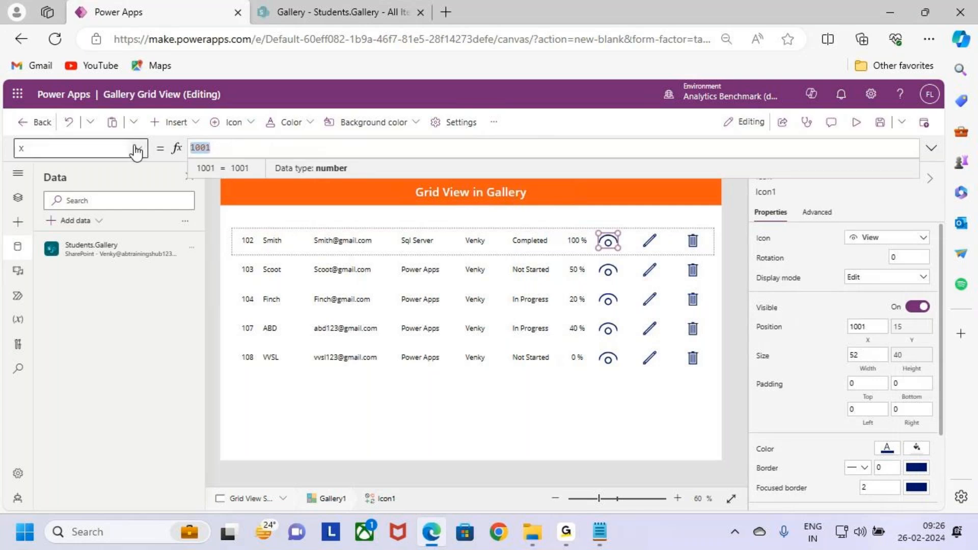
type("Label8.X")
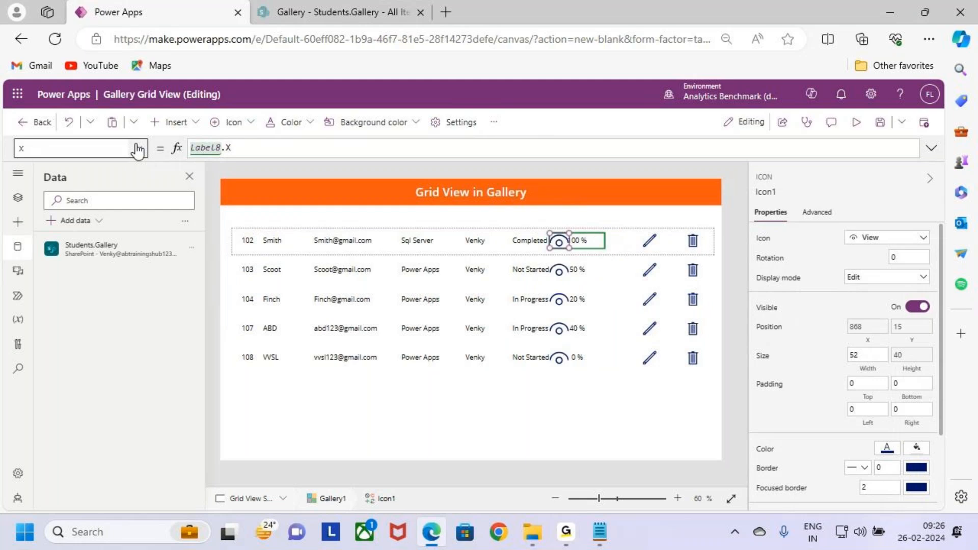
type("+Label8")
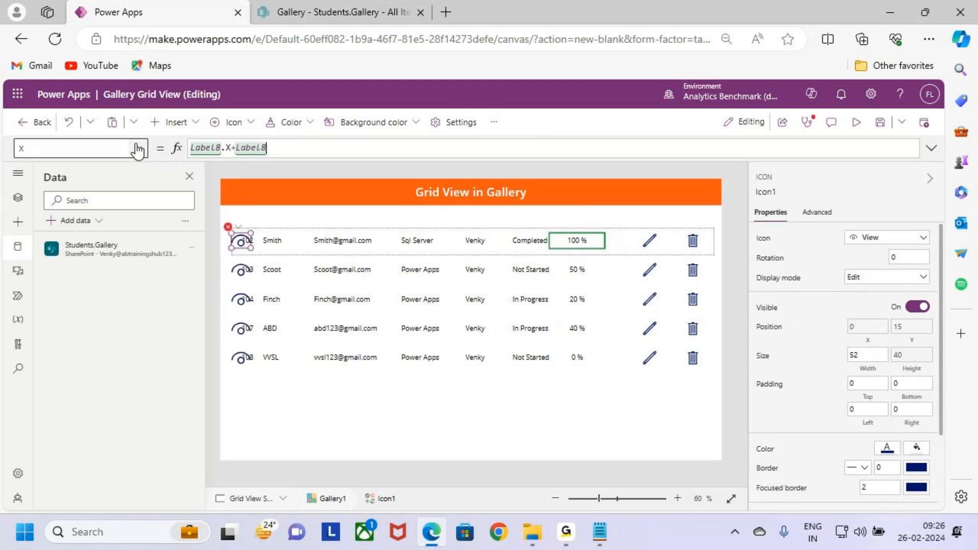
type(".Width")
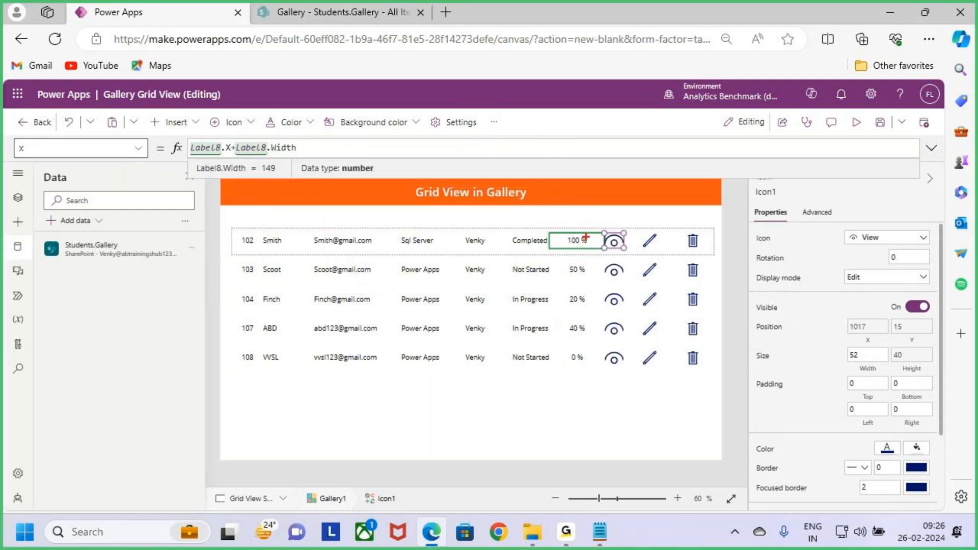
left_click_drag(585, 229, 589, 212)
key("Escape")
- Widen the view icon (Icon1) to about 78 and select its control name for reuse
scroll(622, 251, "up", 7)
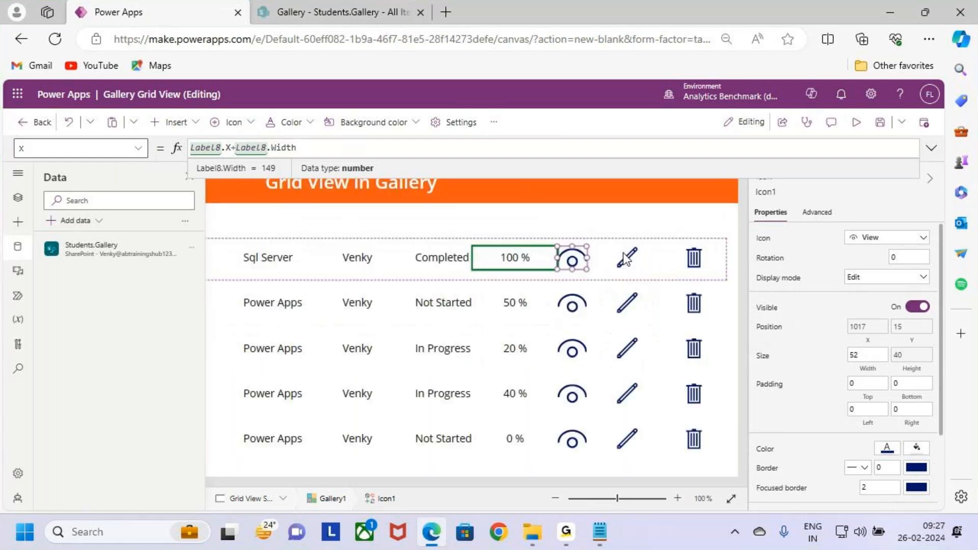
left_click_drag(528, 297, 543, 298)
left_click_drag(544, 297, 548, 298)
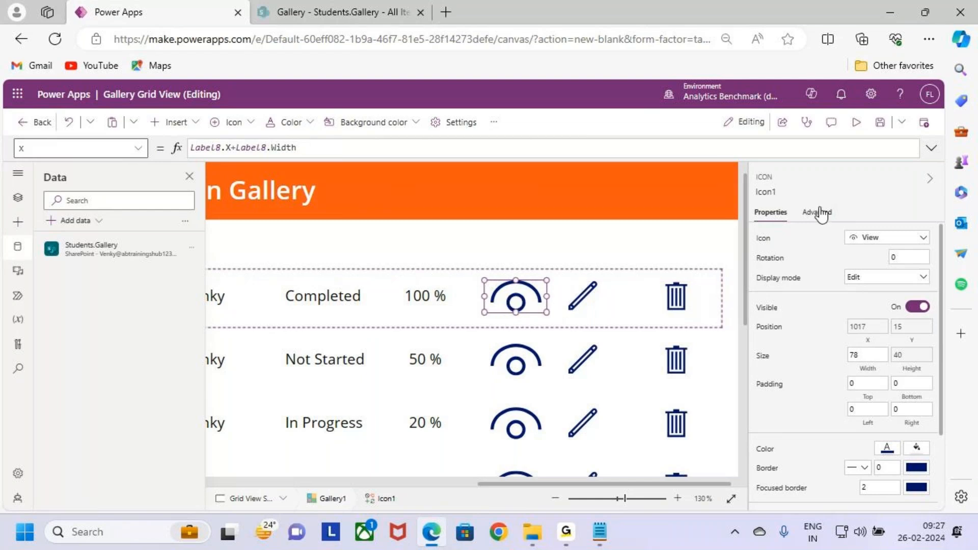
left_click(768, 193)
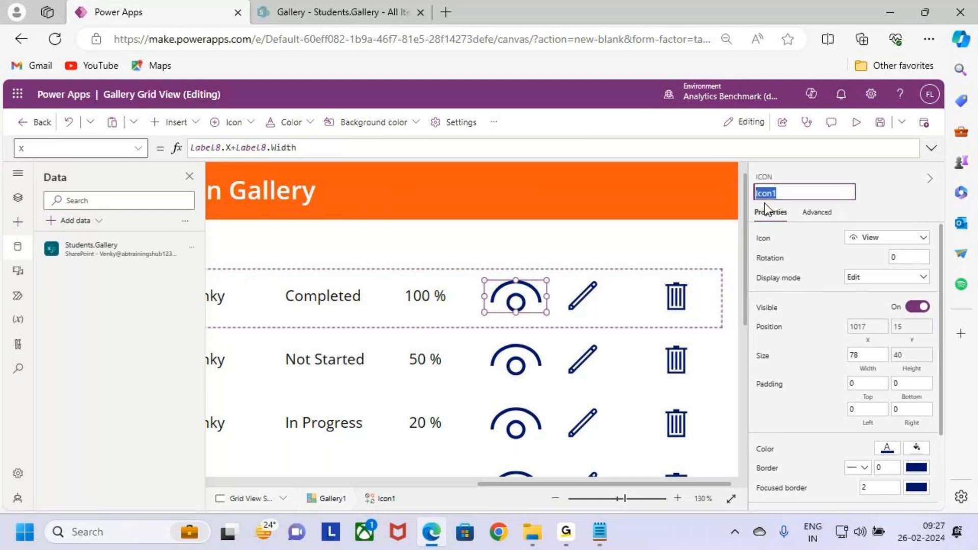
- Set the edit icon's (Icon2) X position to Icon1.X+Icon1.Width and widen the icon to about 97
left_click(589, 300)
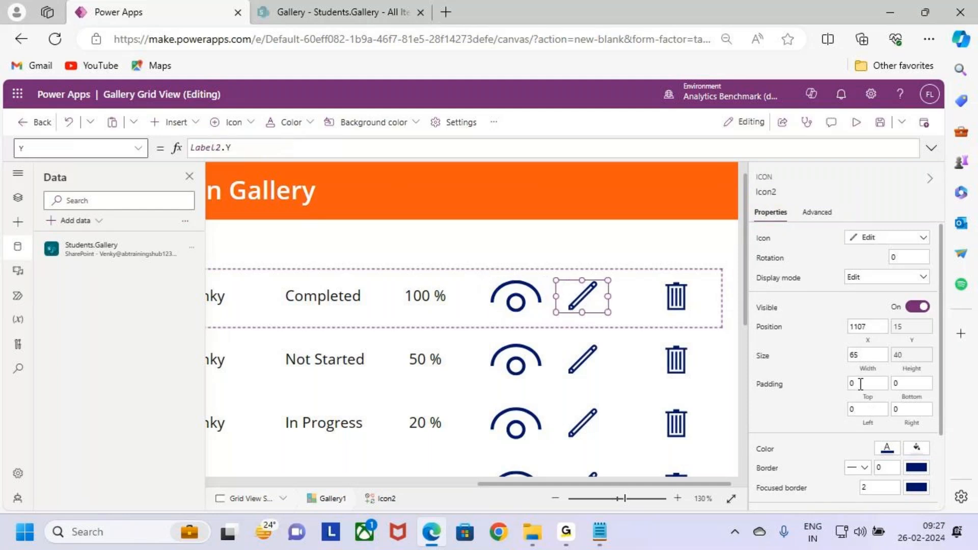
left_click(870, 332)
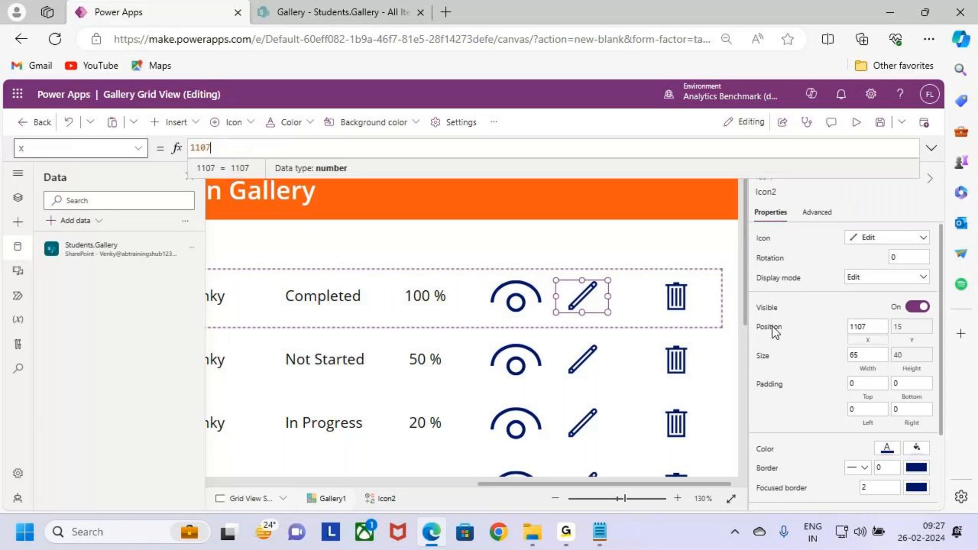
type("Icon1")
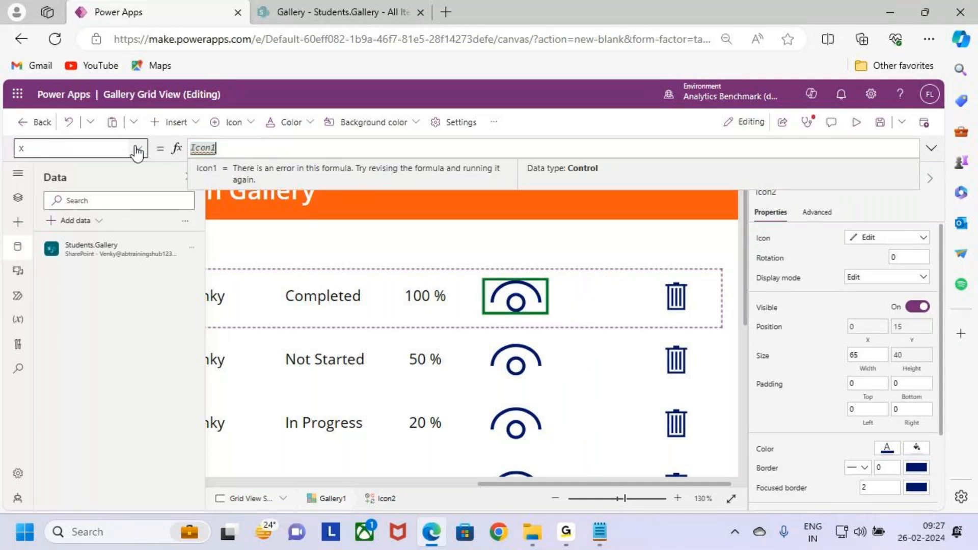
type(".x")
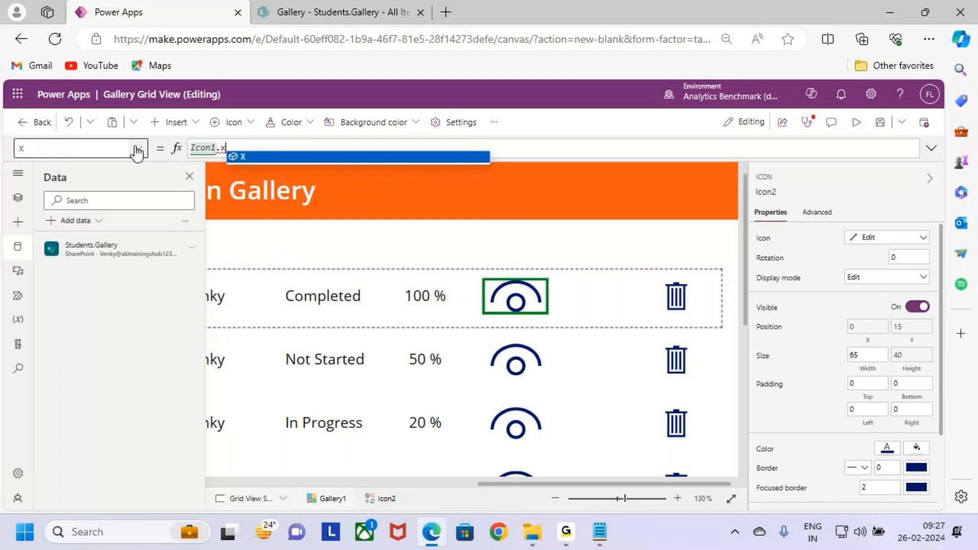
type("+")
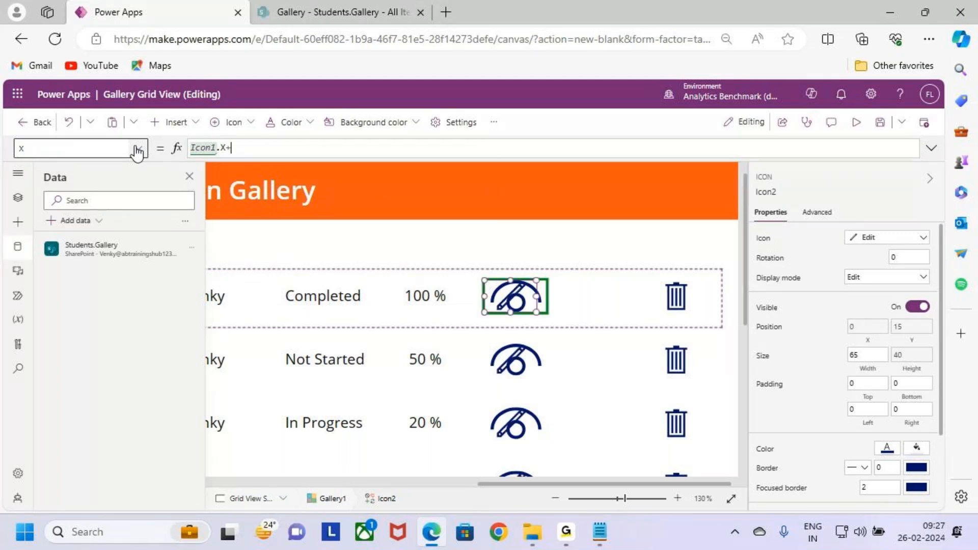
type("Icon1")
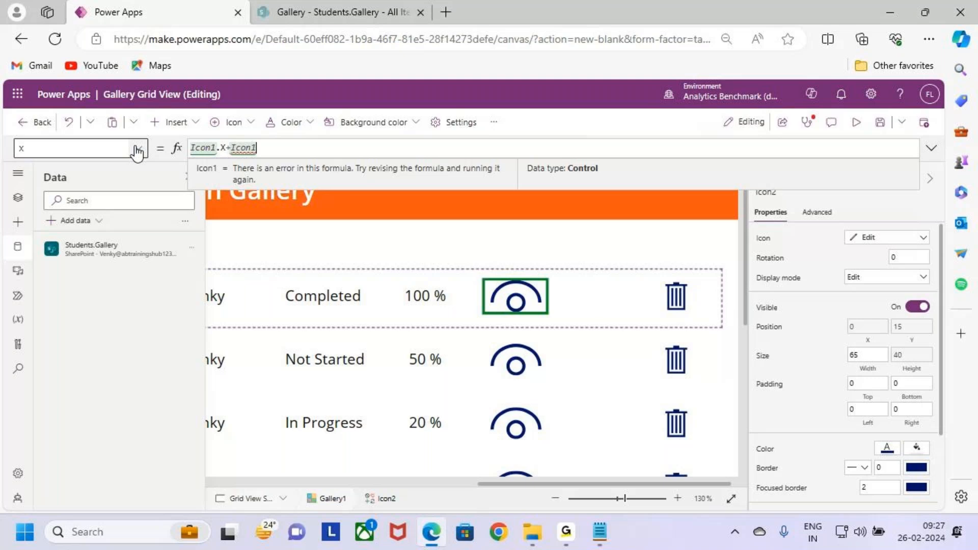
type(".Width")
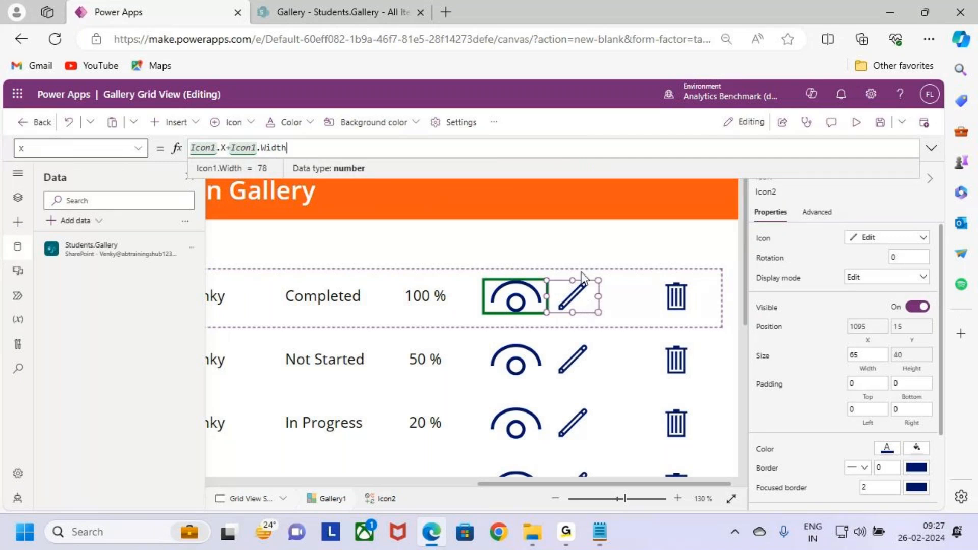
left_click_drag(600, 298, 626, 297)
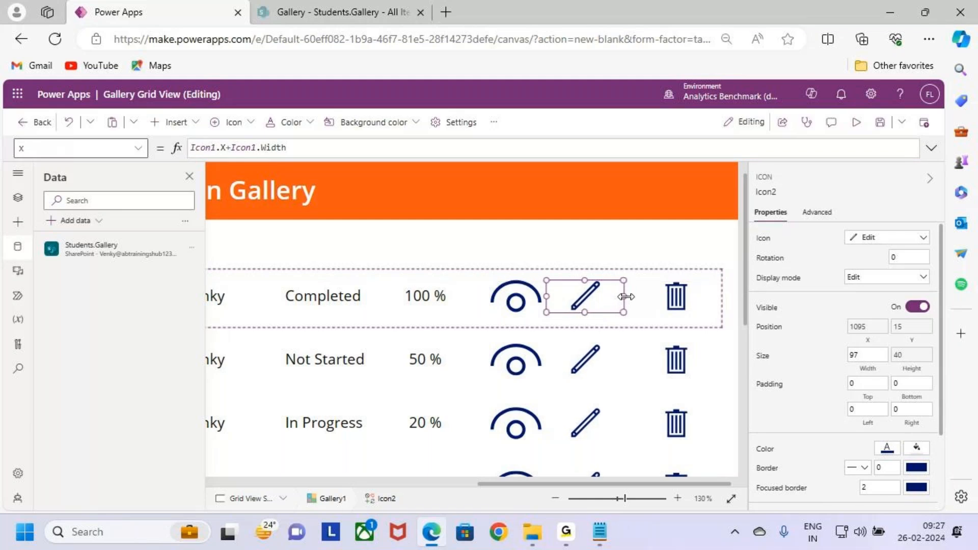
left_click(772, 192)
- Set the trash icon's (Icon3) X position to Icon2.X+Icon2.Width and widen the icon toward the gallery's right edge
left_click(681, 306)
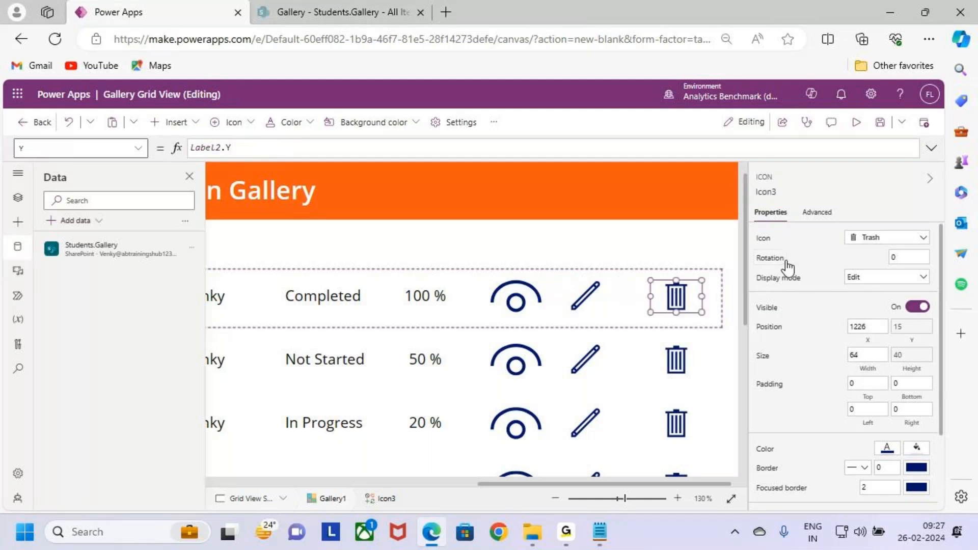
left_click(871, 340)
double_click(202, 148)
type("Icon2")
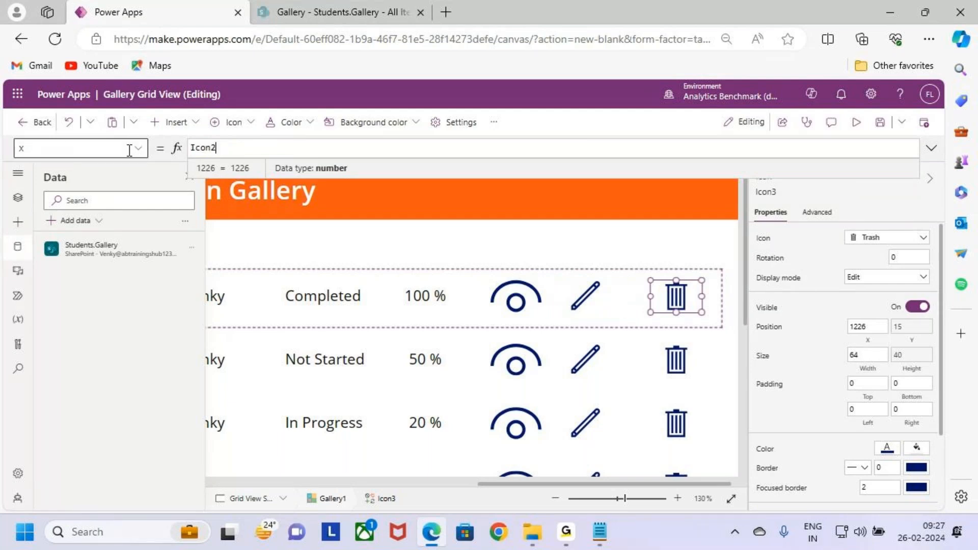
type(".X")
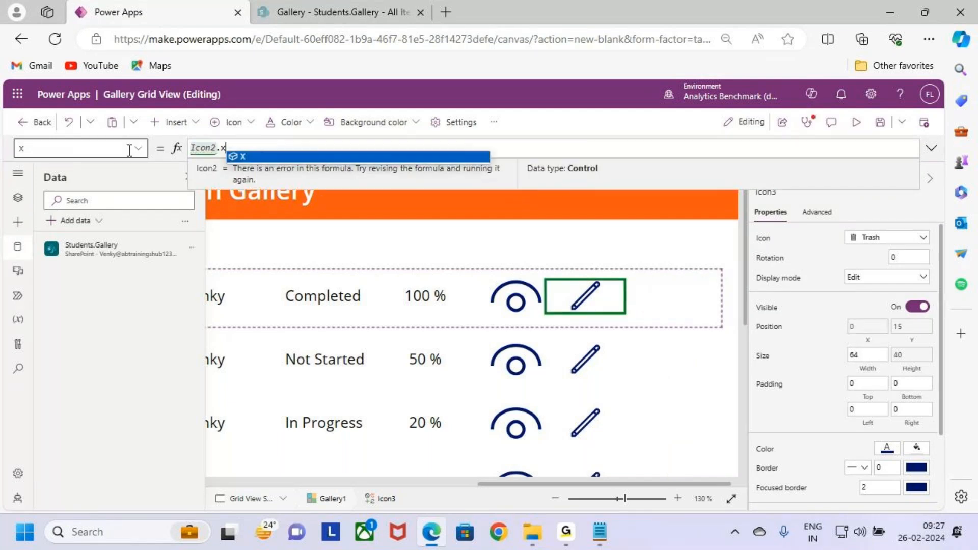
type("+Icon2.w")
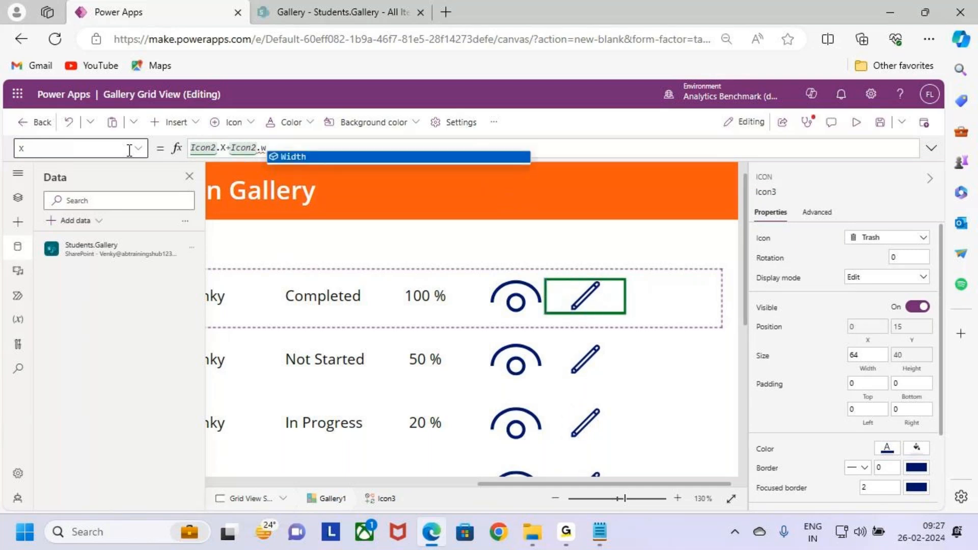
key("Tab")
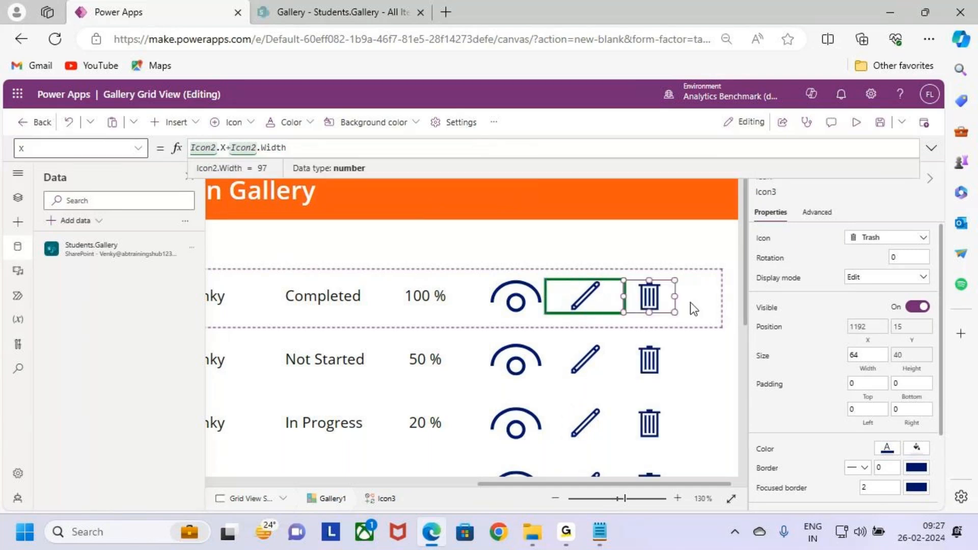
left_click_drag(674, 297, 715, 297)
- Preview the app to check the alignment of the gallery's rows and icons
left_click(534, 371)
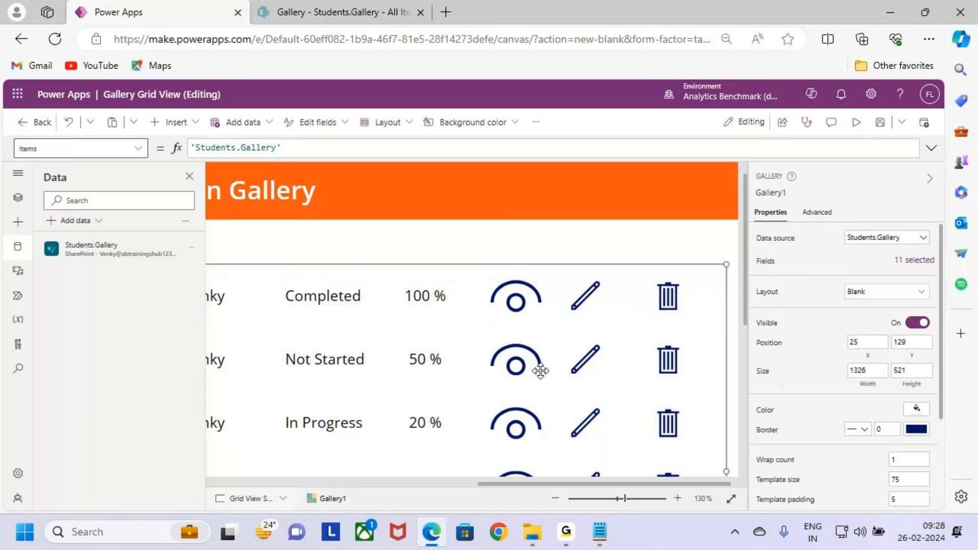
scroll(540, 371, "down", 5)
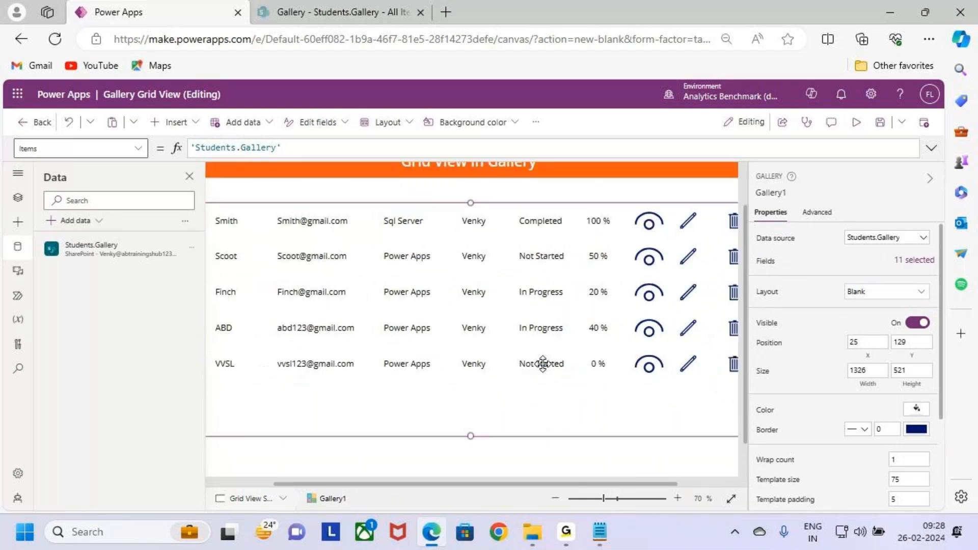
scroll(542, 364, "down", 1)
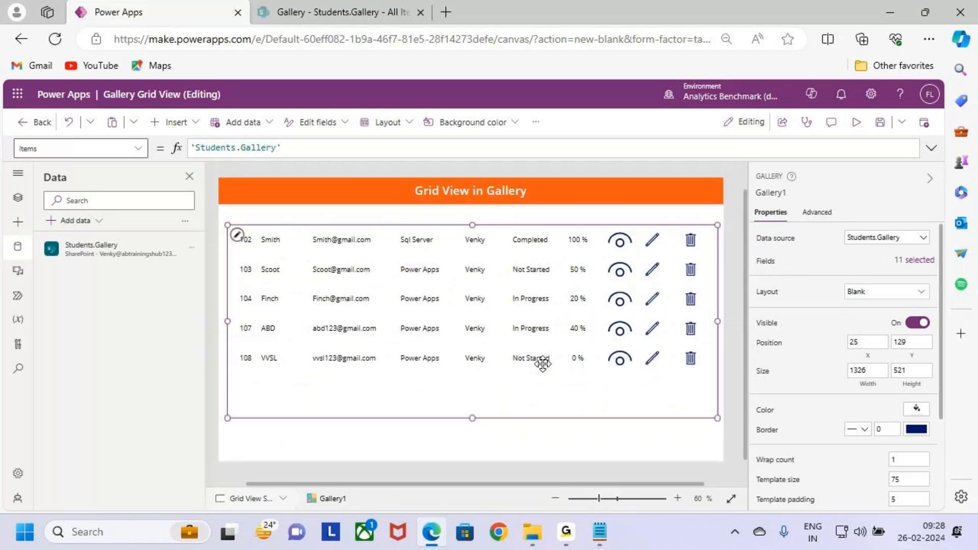
left_click(856, 134)
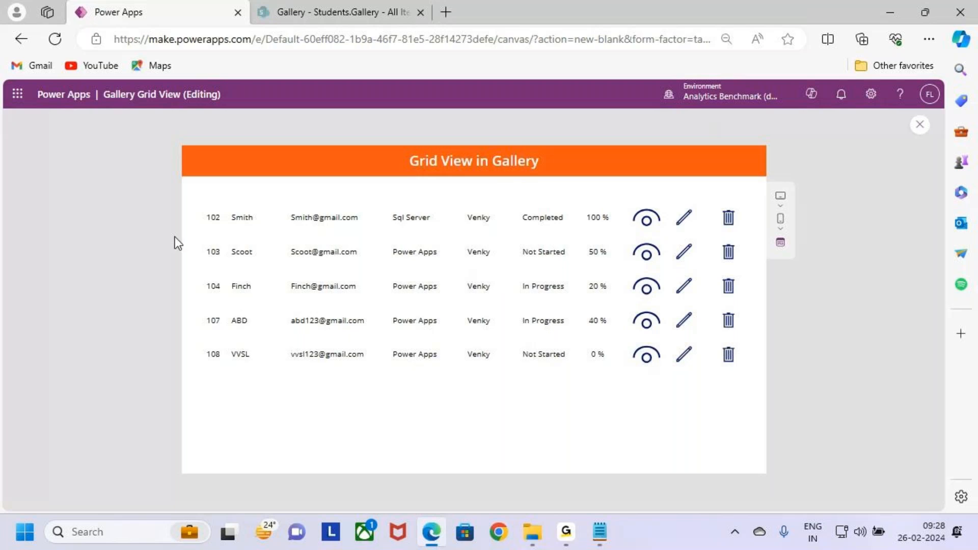
left_click_drag(209, 201, 748, 378)
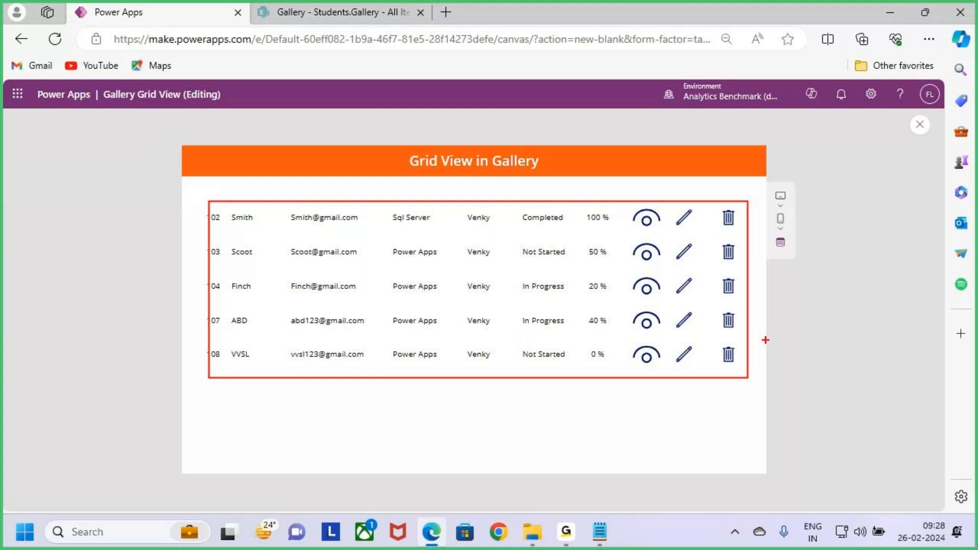
key("Escape")
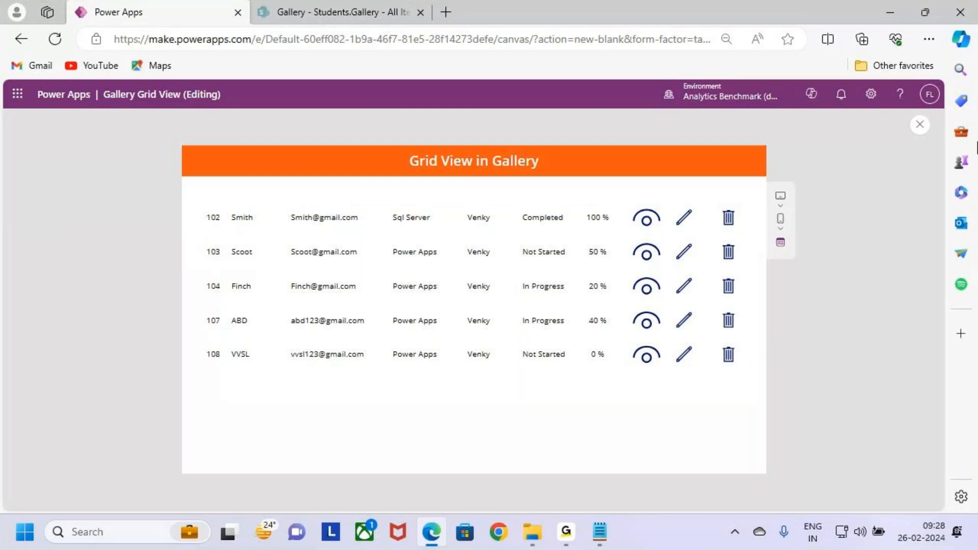
key("ctrl+2")
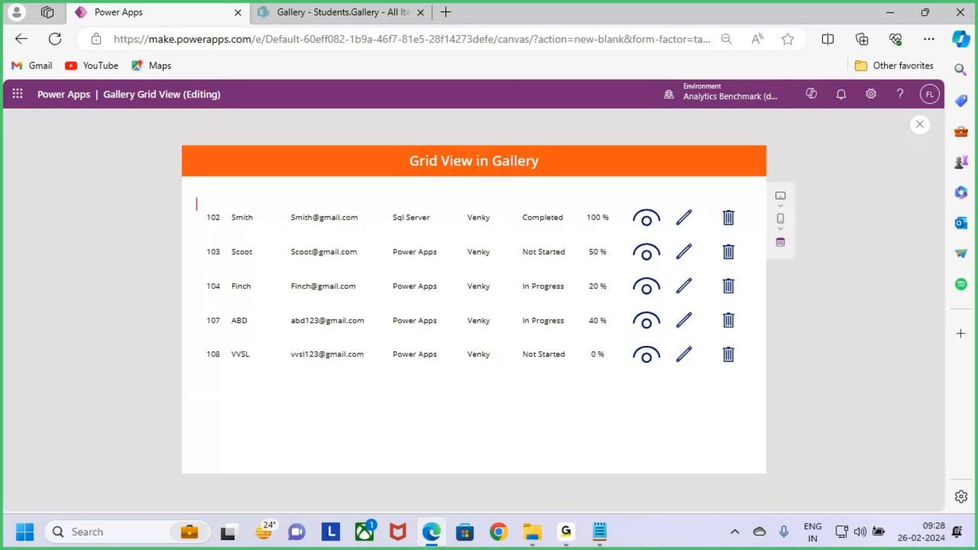
type("Sno Sname      Email          Course    Trainer")
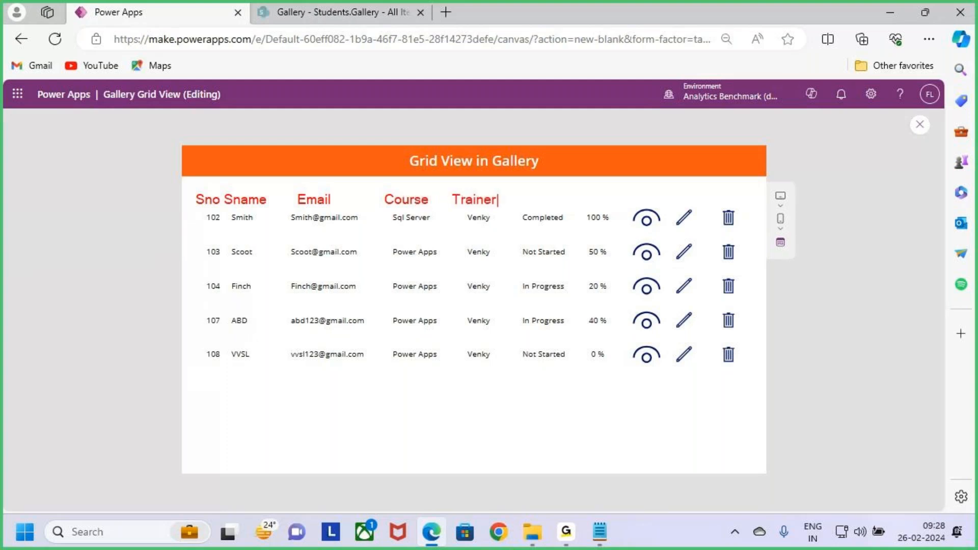
type("   Completed")
key("BackSpace")
key("BackSpace")
key("BackSpace")
key("BackSpace")
key("BackSpace")
key("BackSpace")
key("BackSpace")
key("BackSpace")
key("BackSpace")
type("Status    Compl    ")
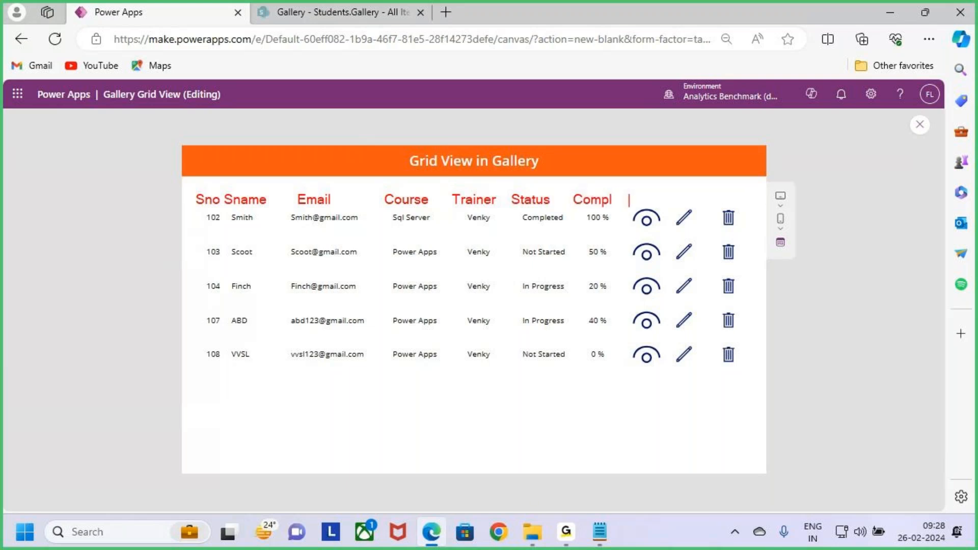
type("View   Edir")
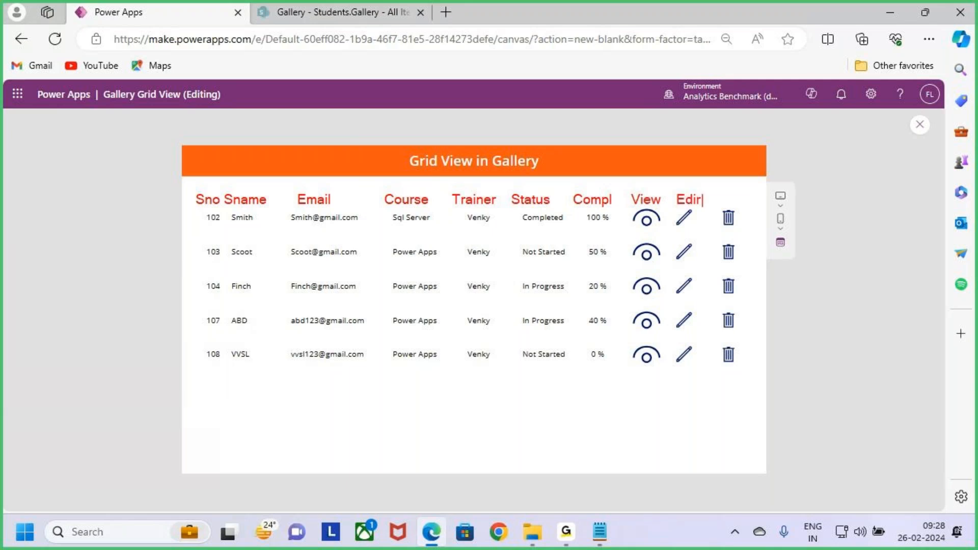
type("t   Delete")
- Exit the preview and lower the gallery's top edge to about Y 168, making the gallery about 482 high
left_click(920, 124)
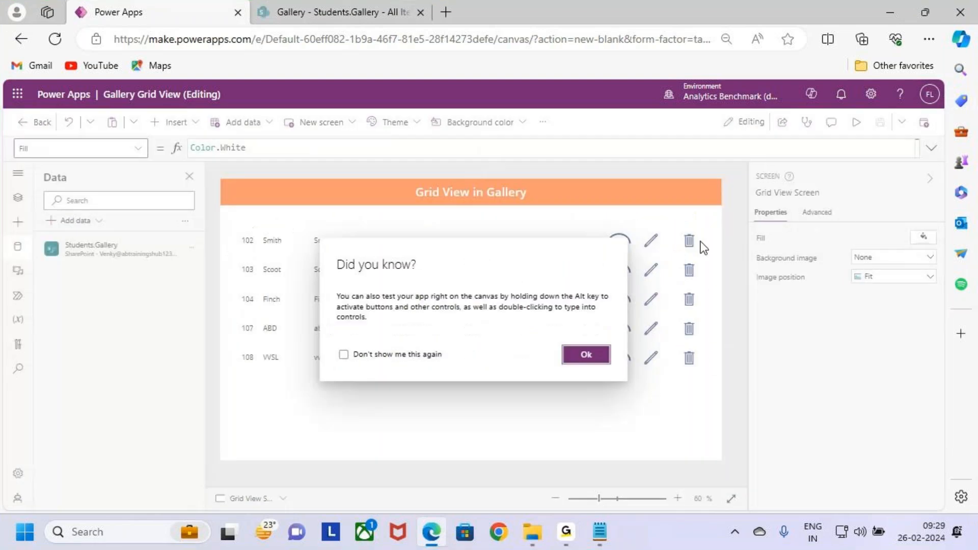
left_click(586, 356)
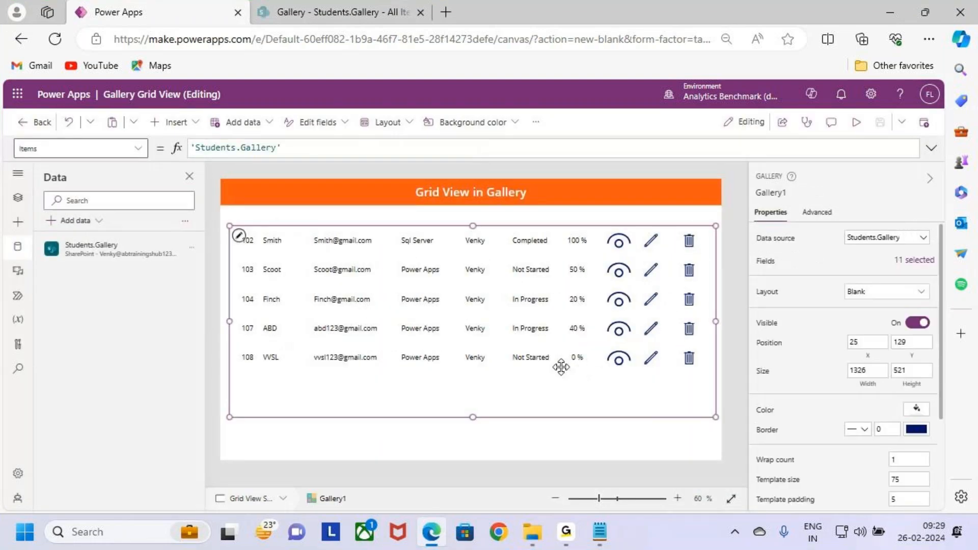
left_click_drag(473, 226, 472, 240)
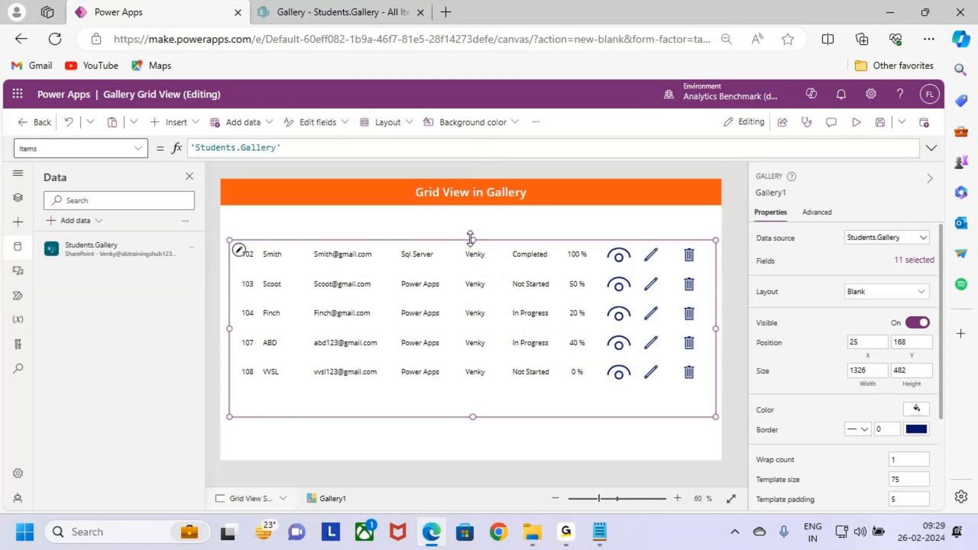
left_click_drag(471, 238, 475, 242)
left_click(390, 229)
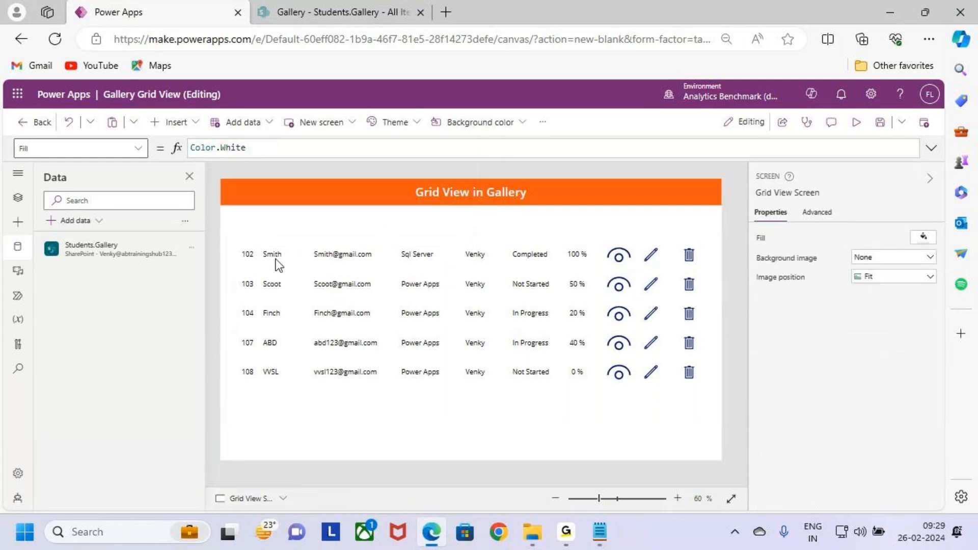
- Insert a text label above the gallery's Sid column, about 61 wide and 40 high, at about X 46, Y 128
left_click(249, 254)
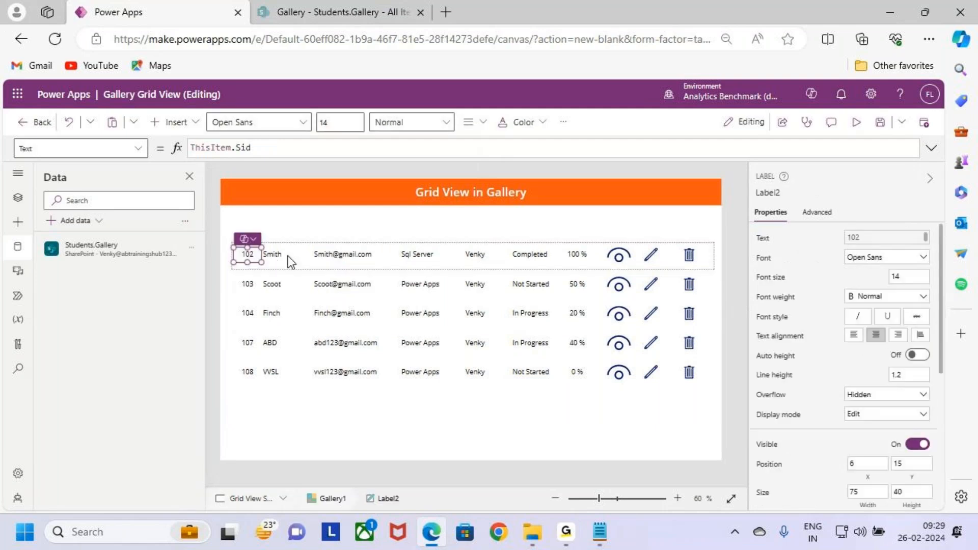
left_click(274, 253)
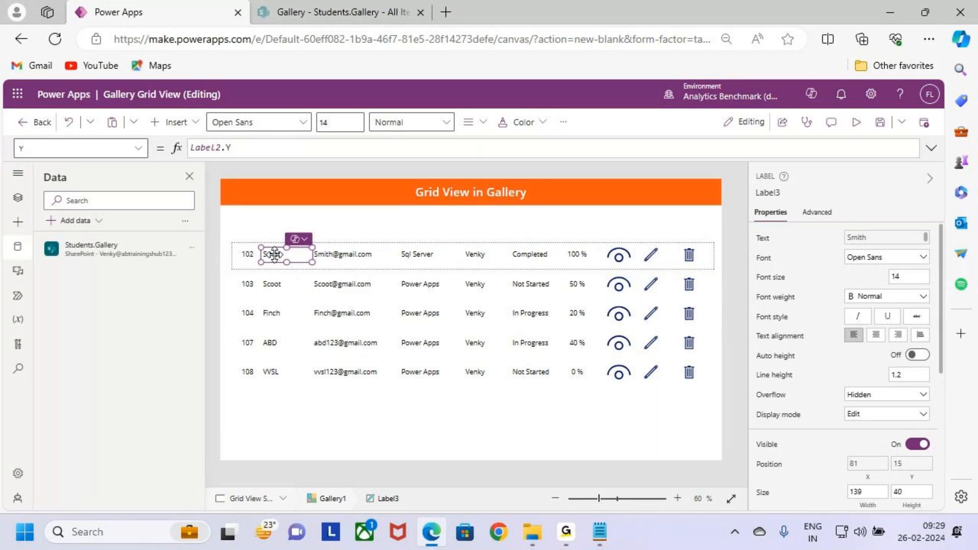
left_click(264, 234)
left_click(174, 124)
left_click(245, 176)
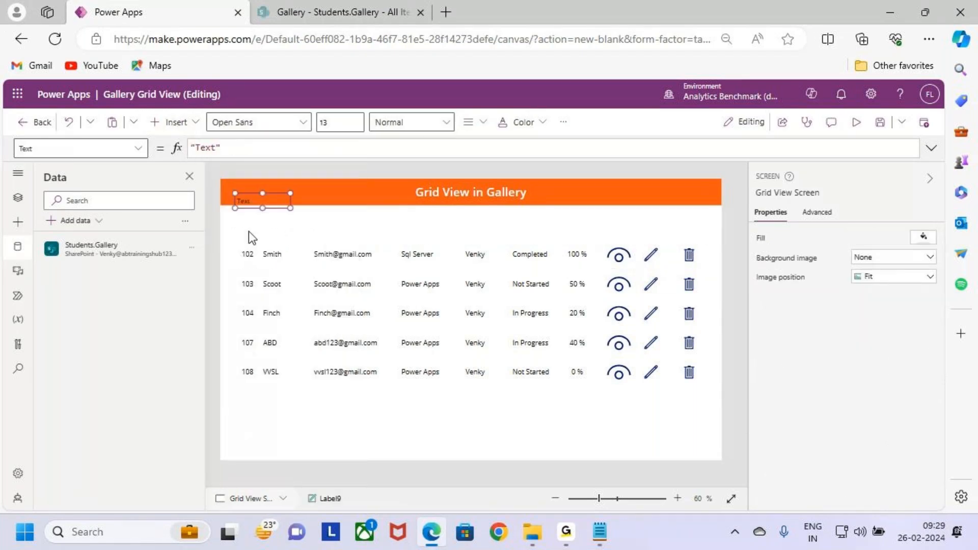
left_click_drag(250, 201, 258, 238)
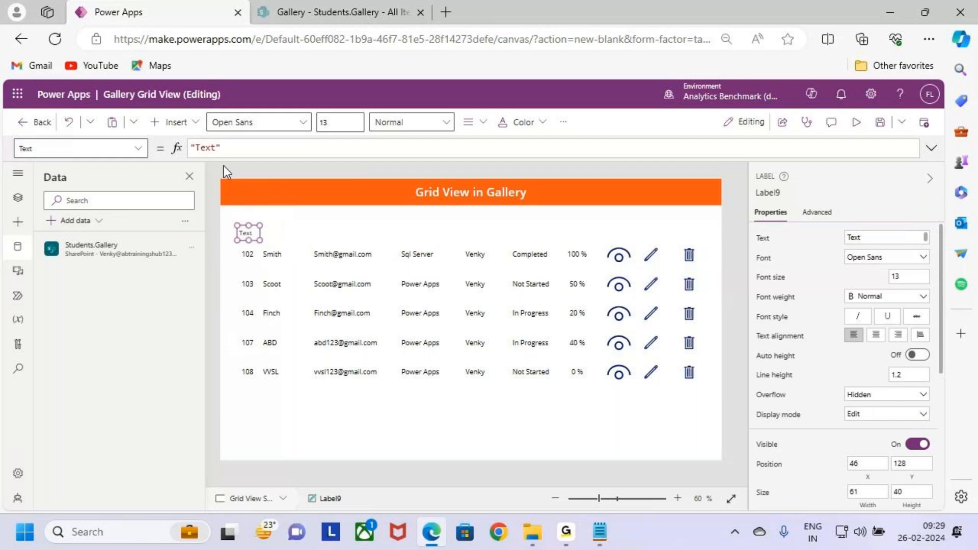
- Change the text of the header label above the Sid column to "Sno"
double_click(207, 148)
type("Sno")
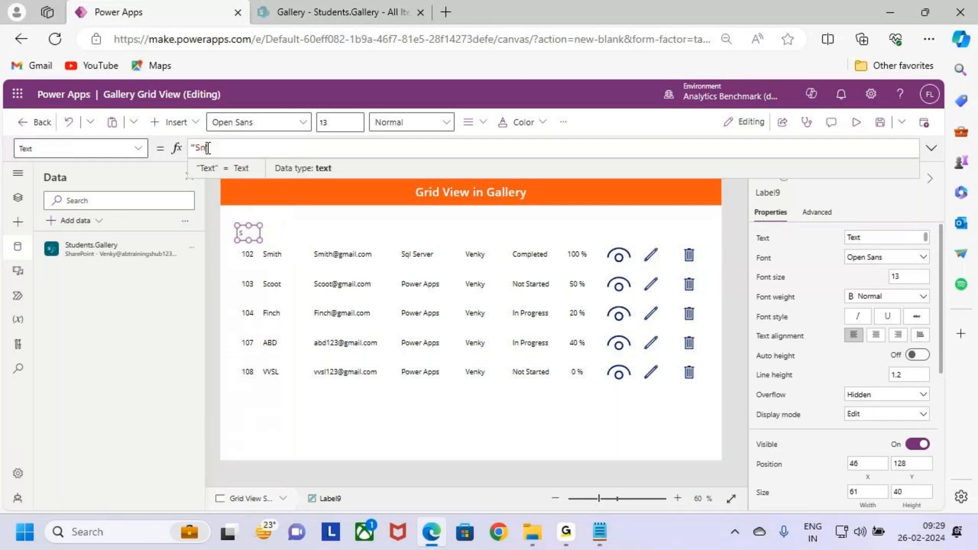
left_click(379, 234)
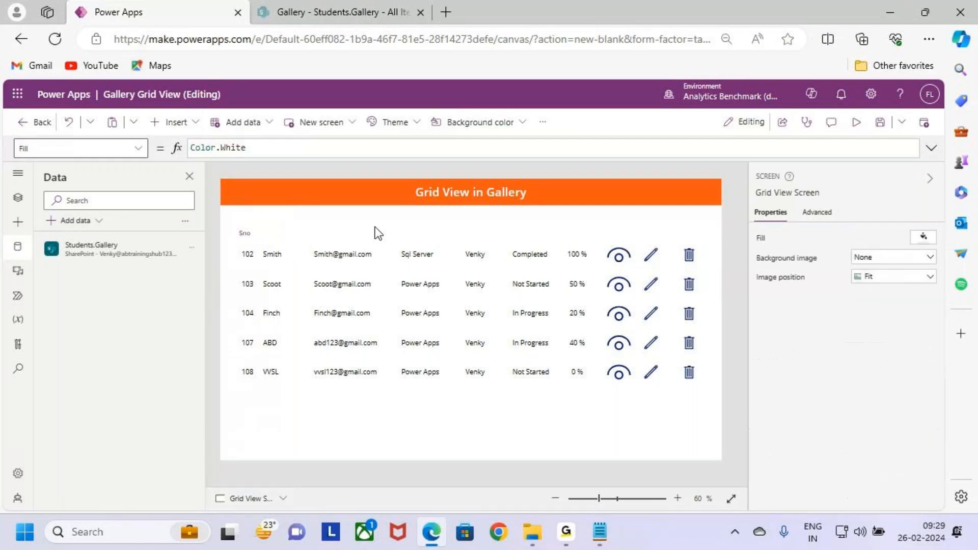
key("ctrl+2")
left_click_drag(171, 137, 199, 133)
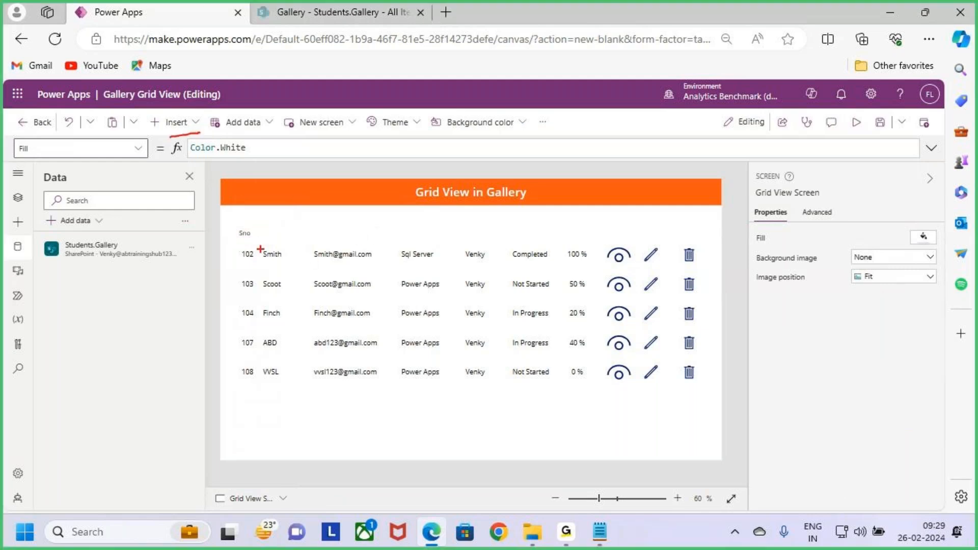
mouse_move(263, 239)
left_mouse_down()
mouse_move(284, 230)
mouse_move(437, 230)
mouse_move(543, 243)
left_mouse_up()
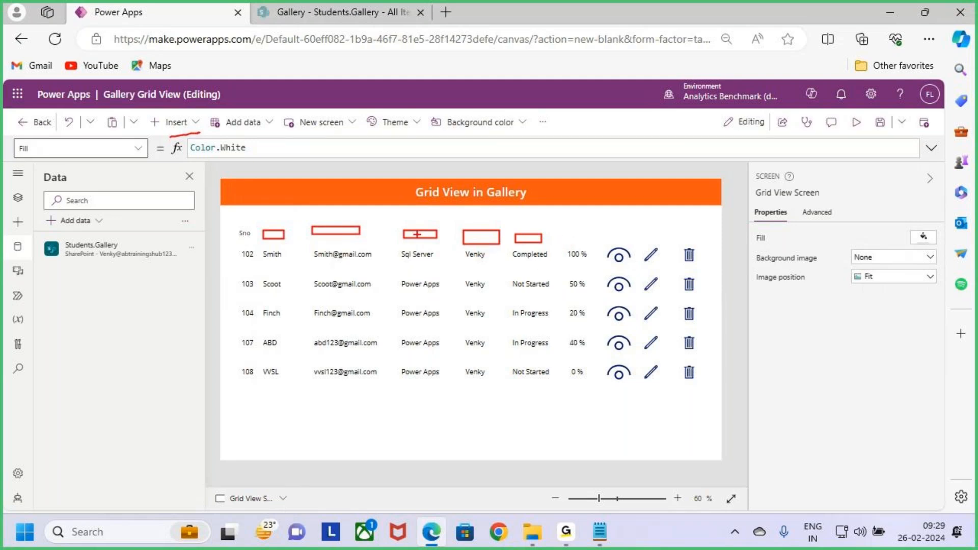
- Delete the "Sno" header label above the gallery's Sid column
left_click_drag(417, 230, 444, 238)
left_click_drag(438, 221, 414, 250)
key("Escape")
left_click(247, 235)
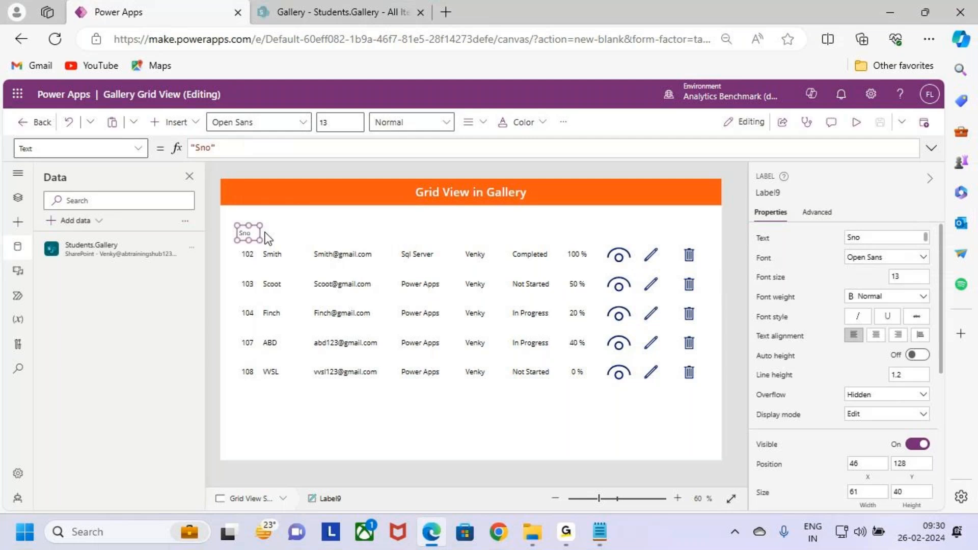
key("Delete")
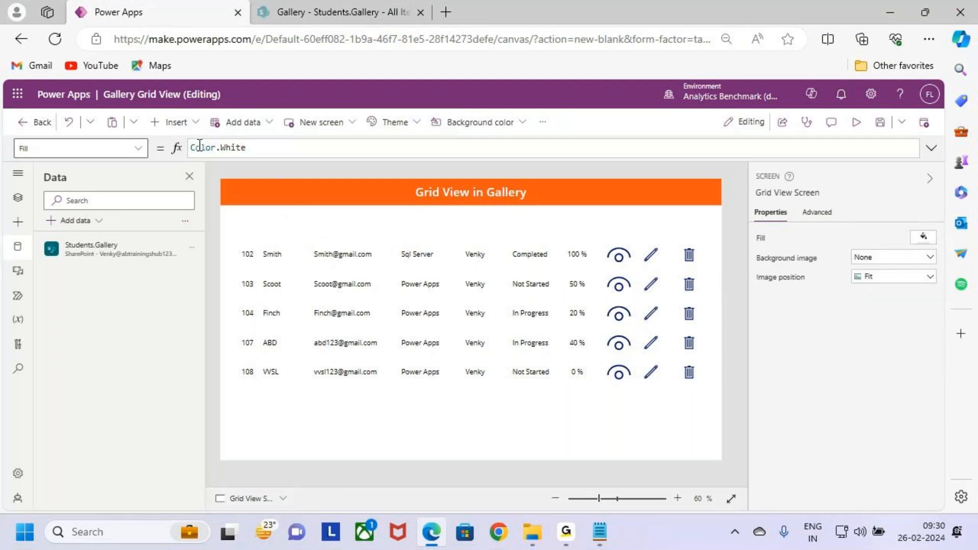
- Insert a blank vertical gallery on the Grid View Screen
left_click(191, 127)
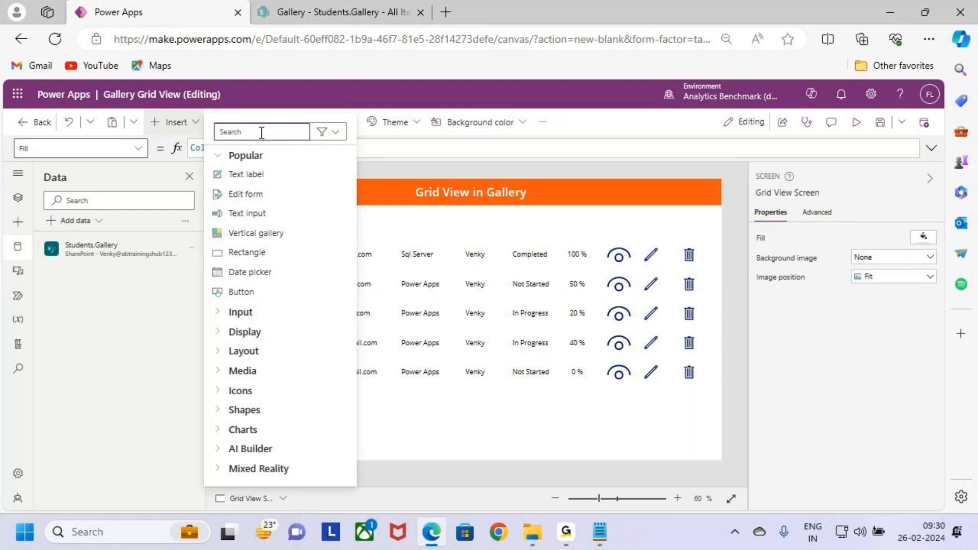
type("ver")
key("BackSpace")
key("BackSpace")
key("BackSpace")
key("BackSpace")
type("ler")
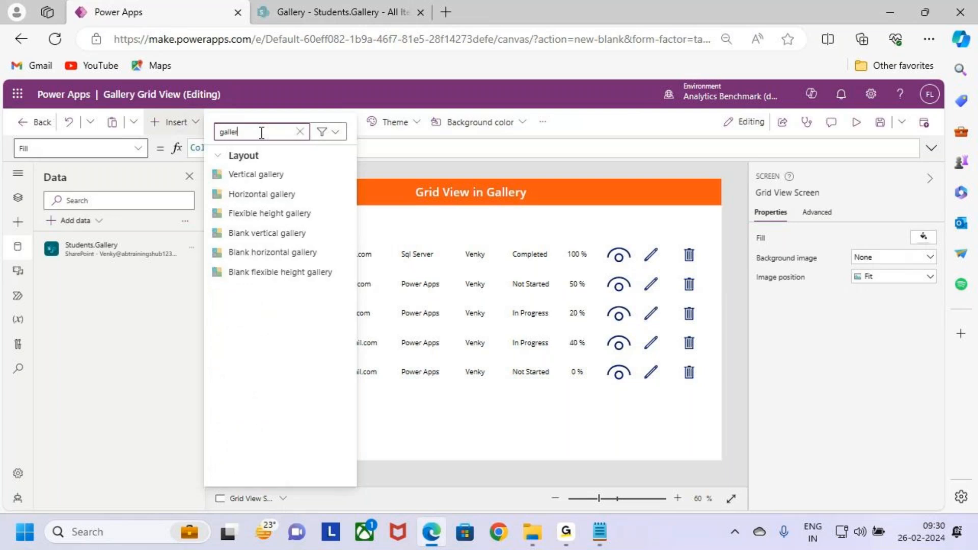
left_click(288, 234)
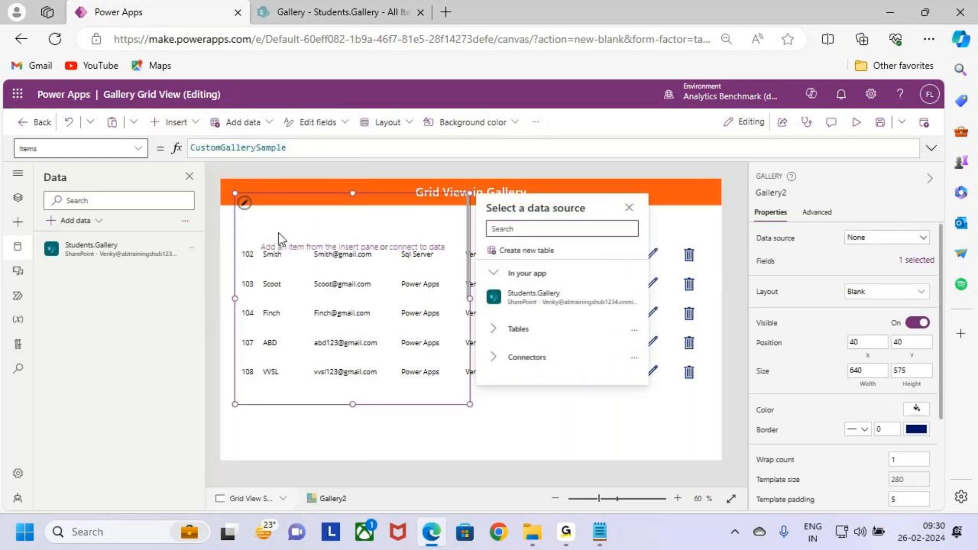
- Widen the new blank gallery to about 1311 and shorten it to a header strip ending at the first student row
left_click_drag(471, 405, 716, 344)
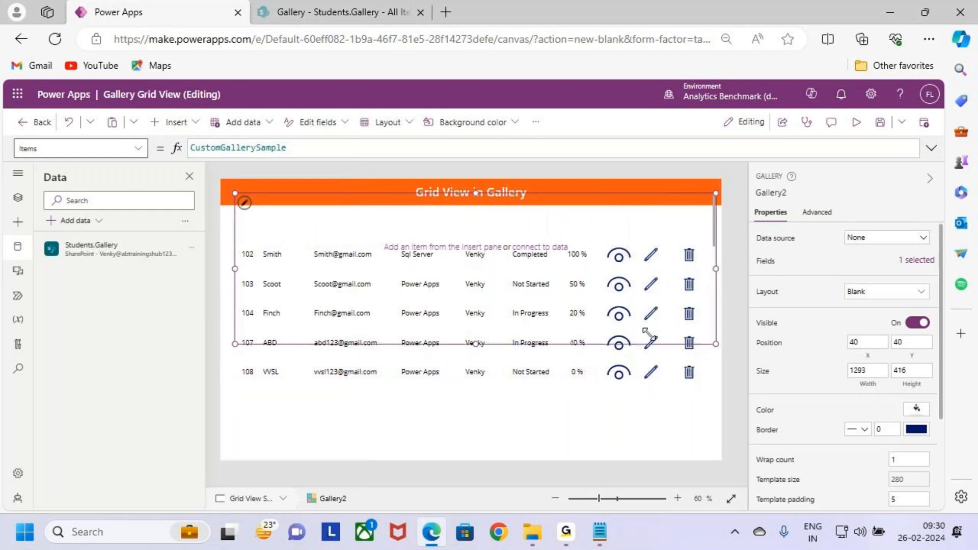
left_click(245, 202)
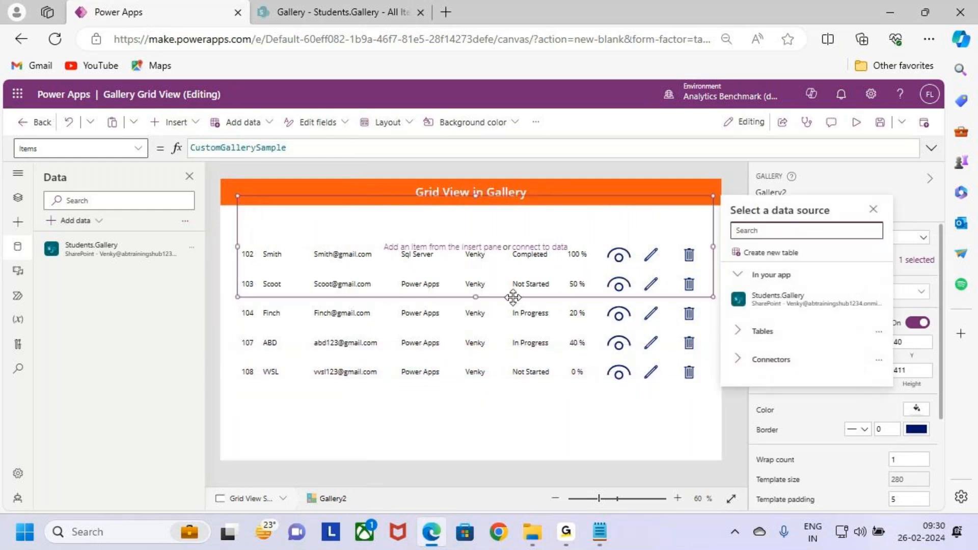
left_click_drag(474, 297, 475, 253)
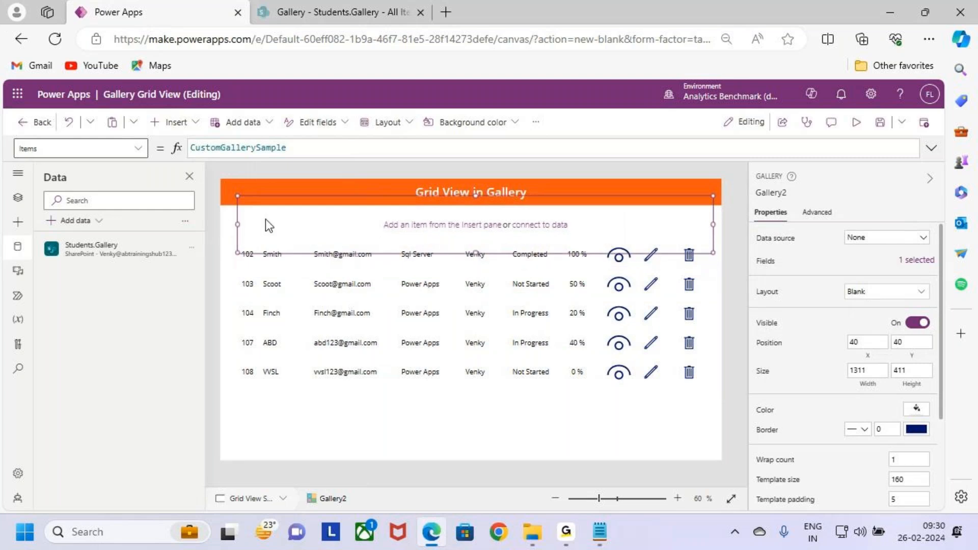
left_click(288, 255)
left_click(272, 230)
left_click(257, 291)
left_click(247, 202)
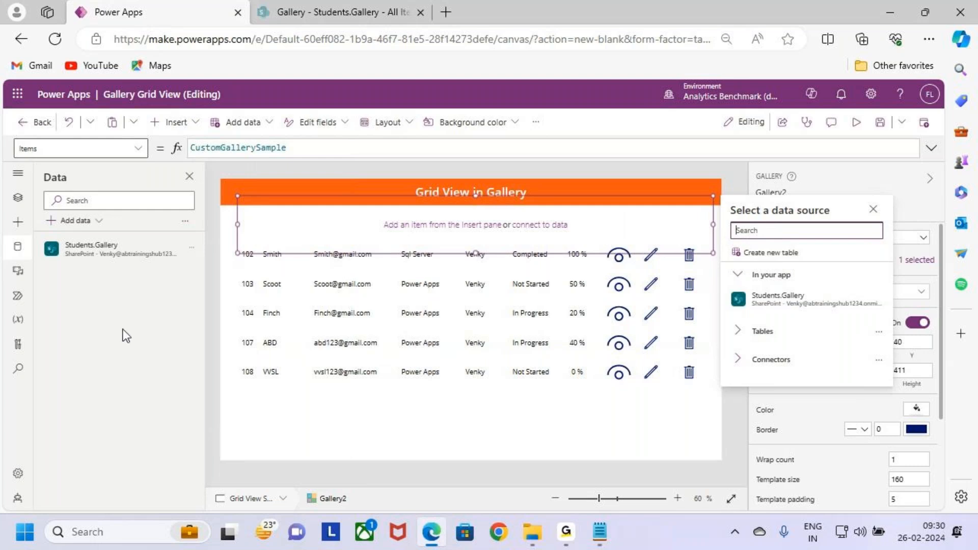
- Preview the app from Home_Screen to test the Gallery Grid view button, and return to editing
left_click(17, 199)
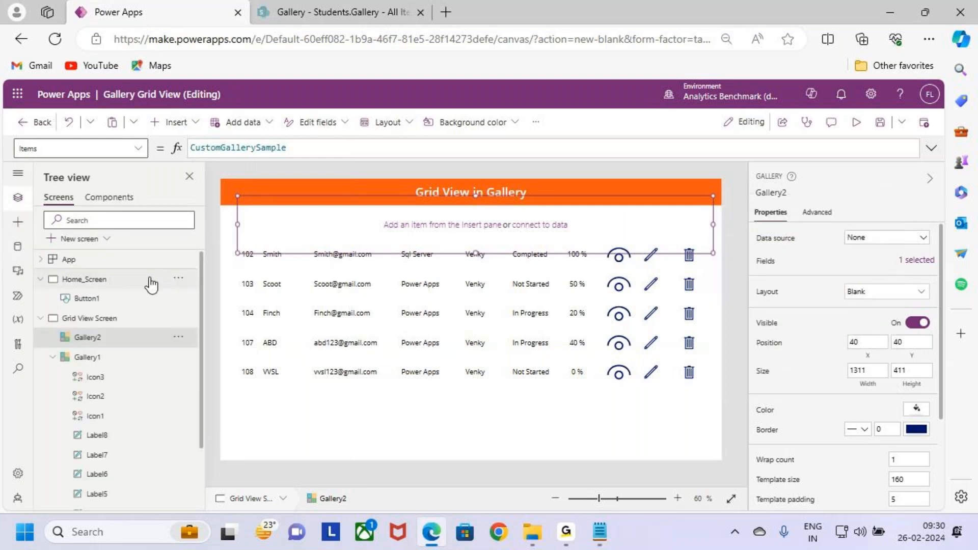
left_click(111, 280)
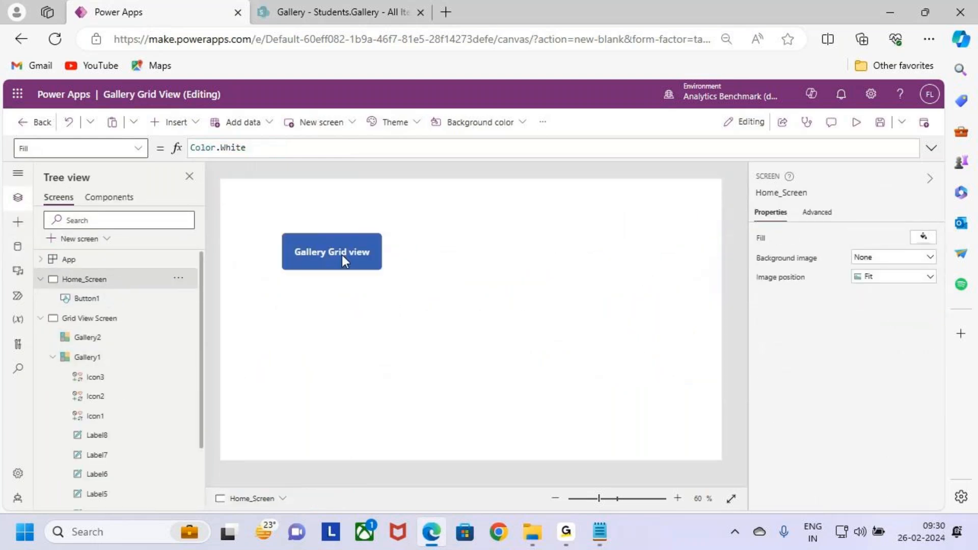
left_click(857, 122)
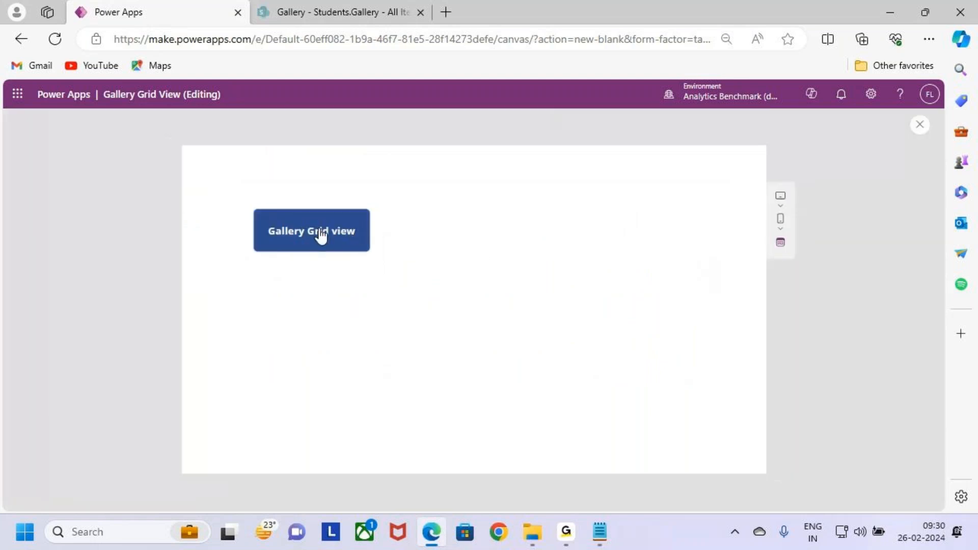
left_click_drag(234, 201, 379, 263)
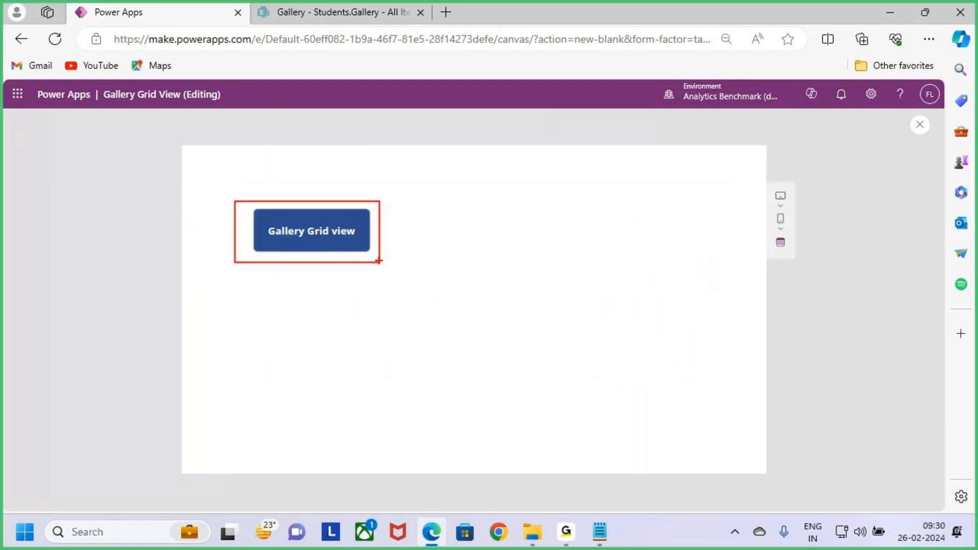
key("Escape")
left_click(347, 232)
left_click(922, 127)
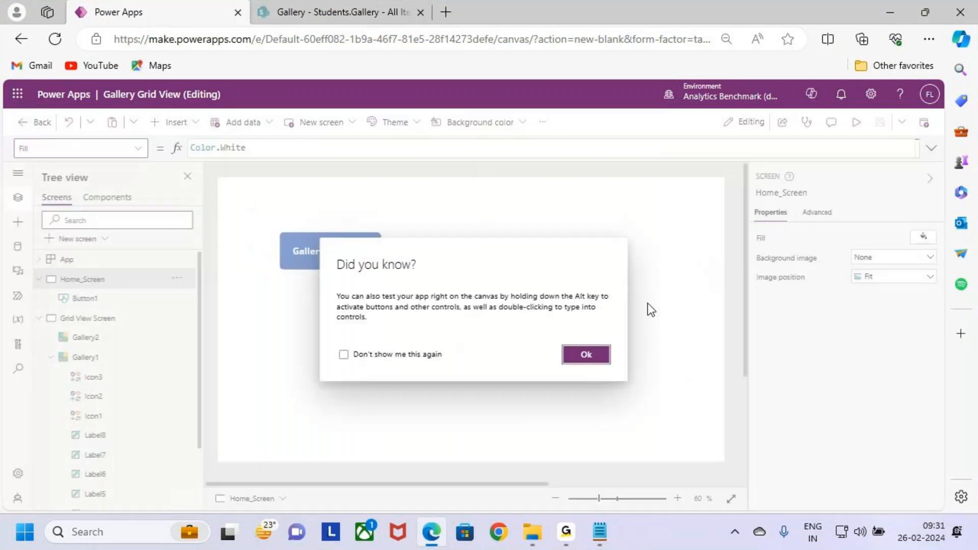
left_click(603, 355)
- Set the Gallery Grid view button's OnSelect formula to Navigate('Grid View Screen')
left_click(302, 257)
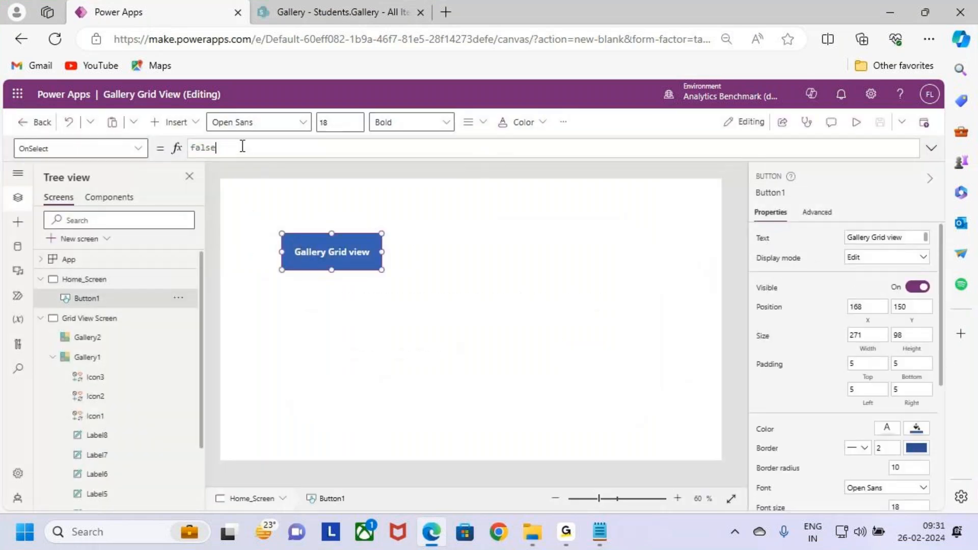
left_click_drag(240, 148, 138, 146)
key("BackSpace")
type("Navigate")
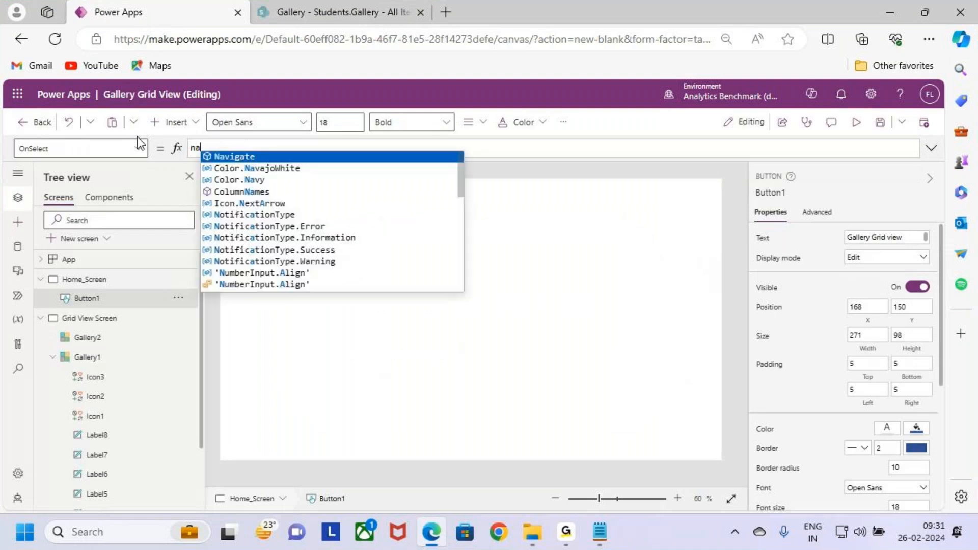
type("(")
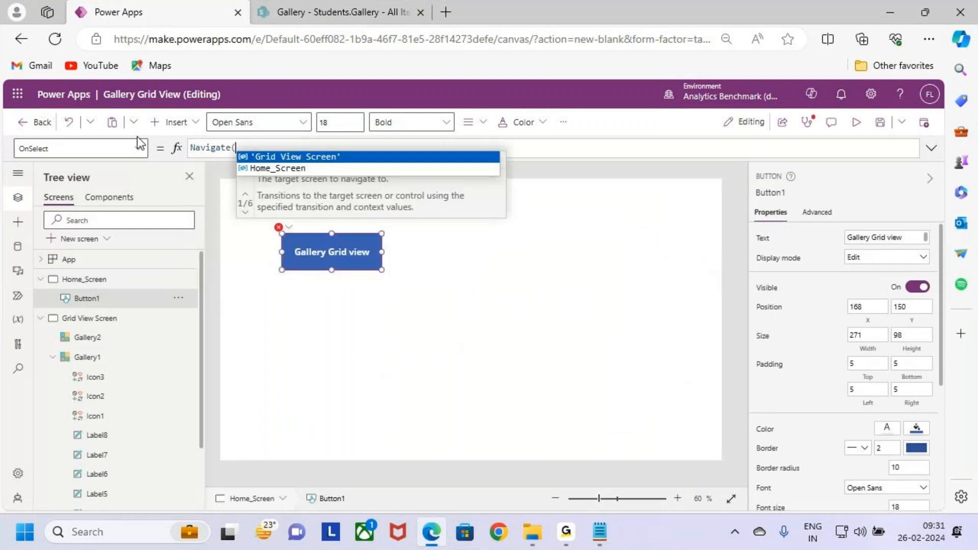
key("Tab")
type(")")
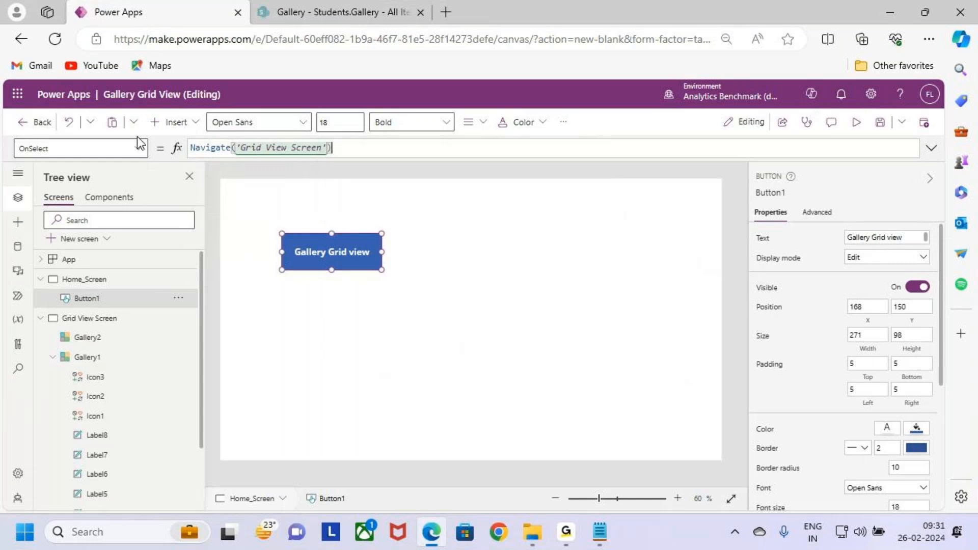
- Save the app, test the Gallery Grid view button's navigation in preview, and return to editing
left_click(879, 122)
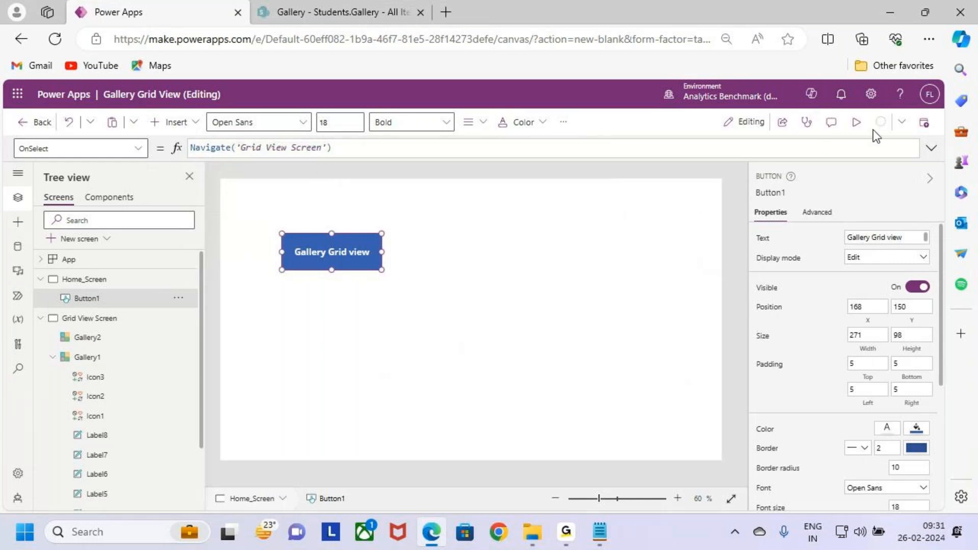
left_click(856, 122)
left_click(281, 231)
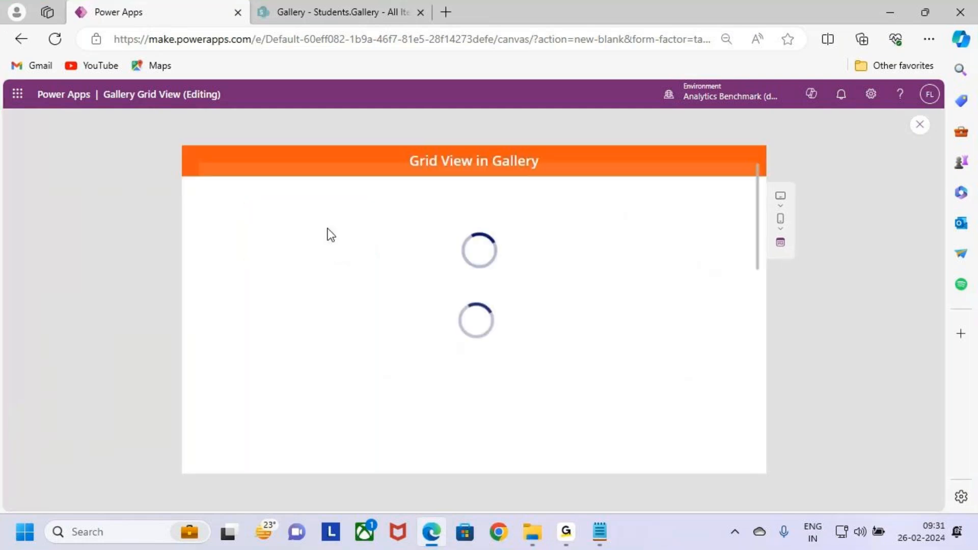
mouse_move(211, 200)
left_mouse_down()
mouse_move(433, 230)
mouse_move(751, 225)
left_mouse_up()
key("Escape")
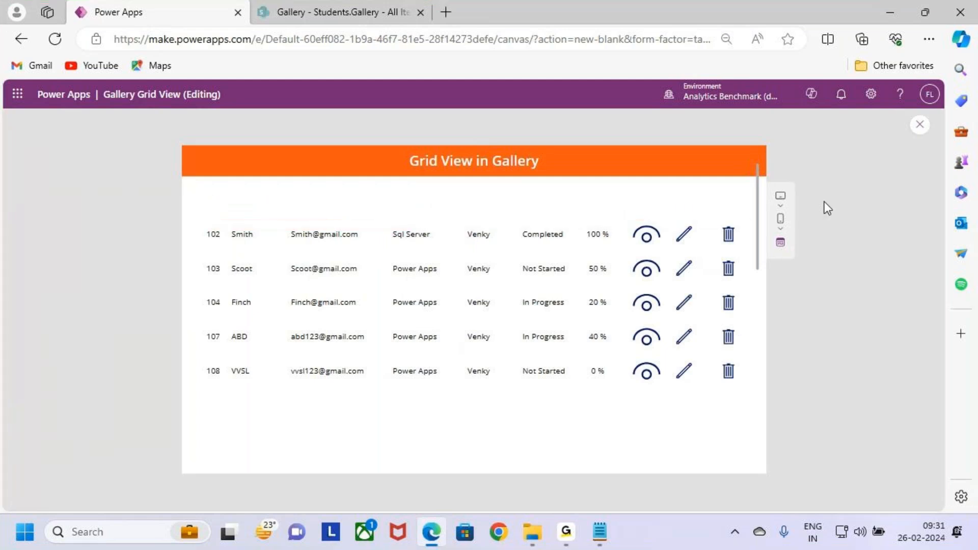
left_click(919, 131)
left_click(576, 388)
left_click(581, 400)
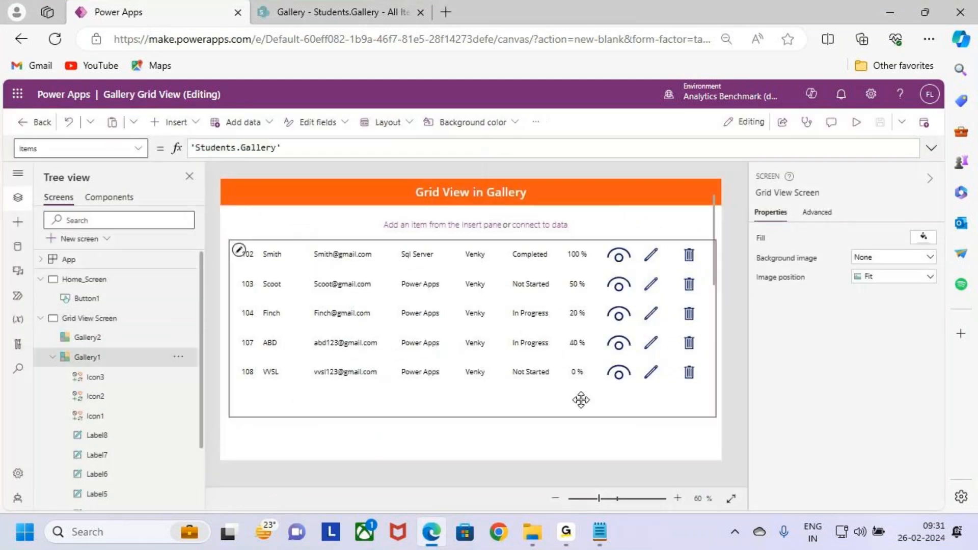
- Collapse the controls listed under Grid View Screen and select the Grid View Screen itself
left_click(84, 279)
left_click(41, 318)
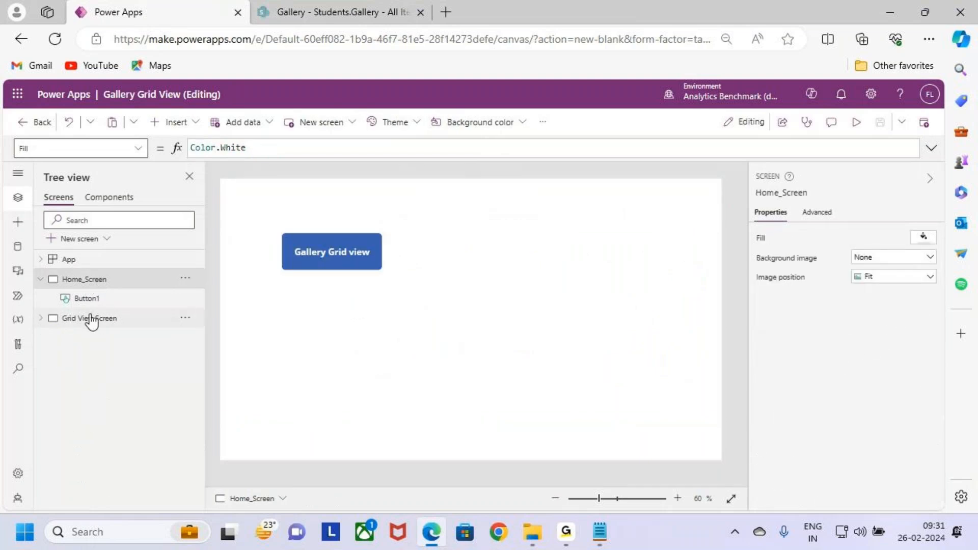
key("ctrl+2")
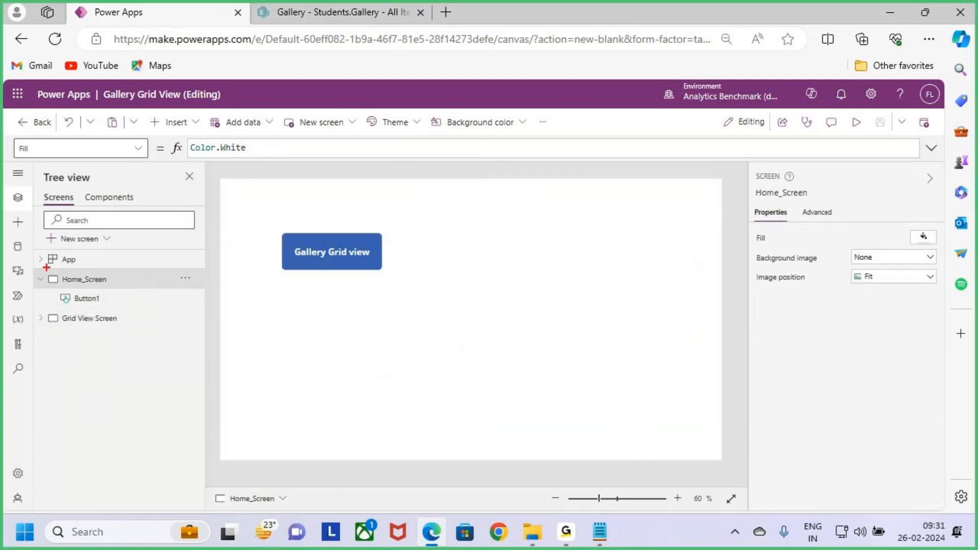
mouse_move(51, 270)
left_mouse_down()
mouse_move(117, 289)
mouse_move(121, 236)
mouse_move(170, 249)
mouse_move(190, 312)
mouse_move(190, 324)
mouse_move(119, 383)
mouse_move(64, 335)
left_mouse_up()
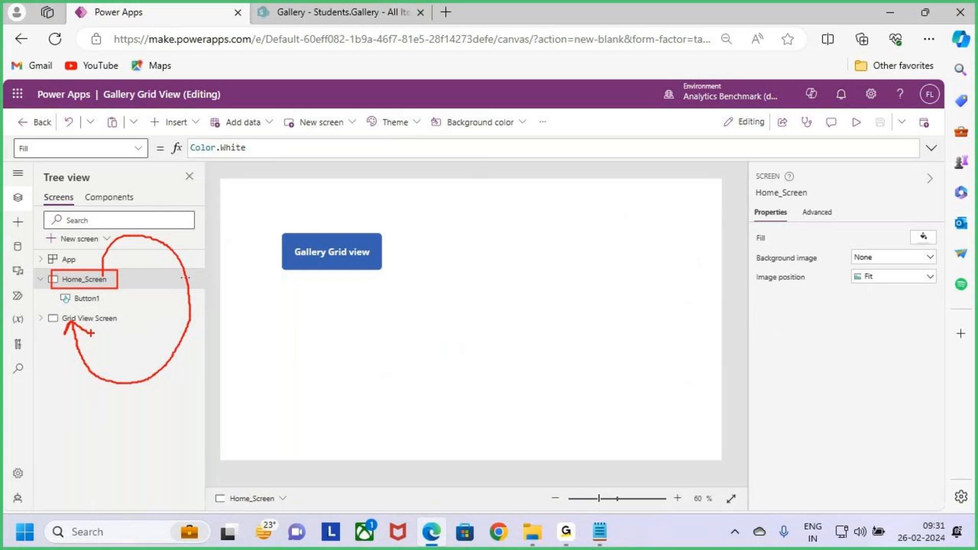
key("Escape")
left_click(108, 321)
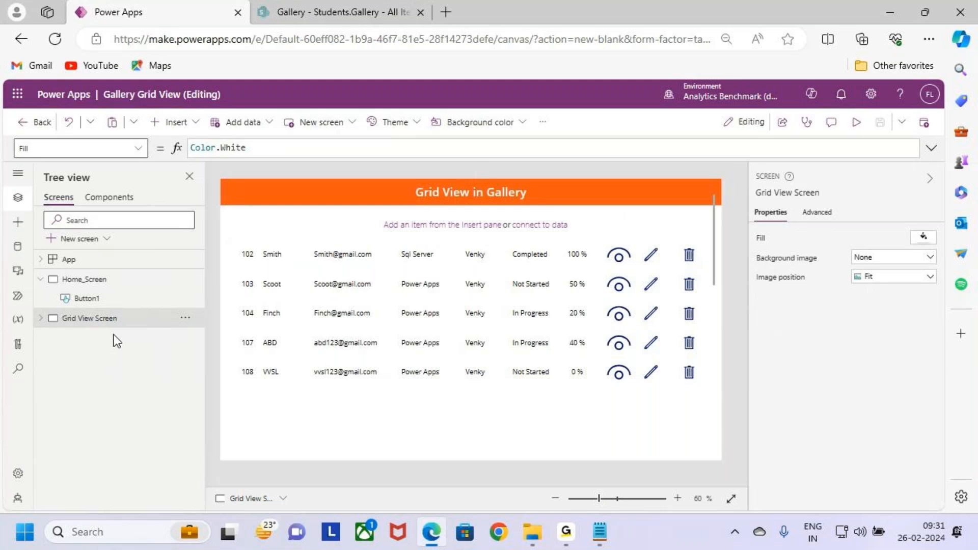
key("ctrl+2")
mouse_move(72, 288)
left_mouse_down()
mouse_move(104, 290)
mouse_move(173, 250)
mouse_move(104, 331)
mouse_move(128, 342)
left_mouse_up()
key("Escape")
- Open the Grid View Screen's OnVisible property for editing in an expanded formula bar
left_click(138, 148)
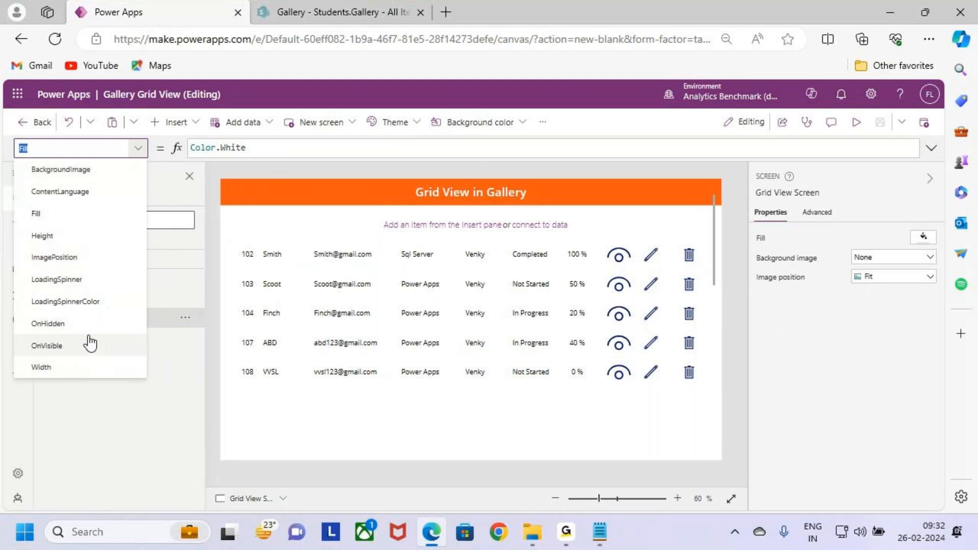
left_click_drag(21, 332, 108, 356)
key("Escape")
left_click(94, 346)
left_click(245, 147)
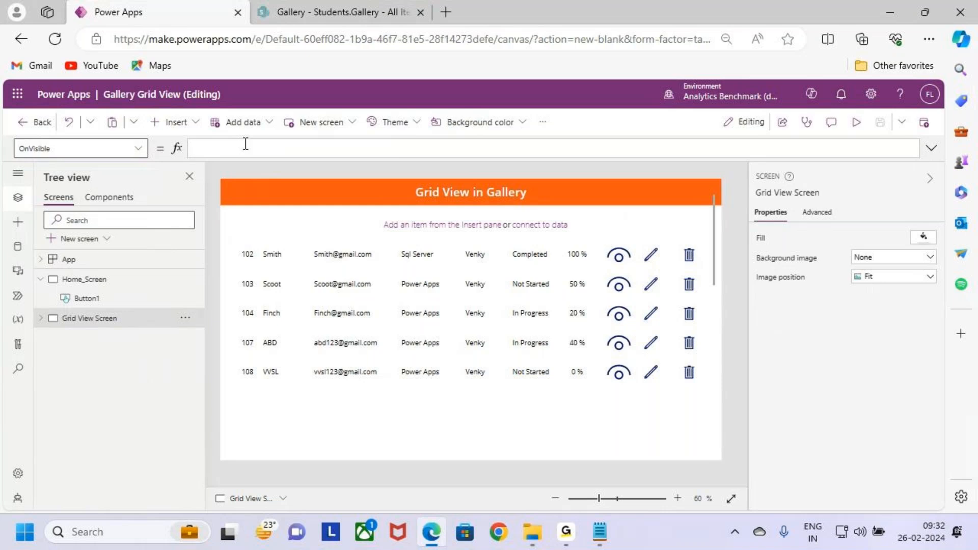
left_click(930, 148)
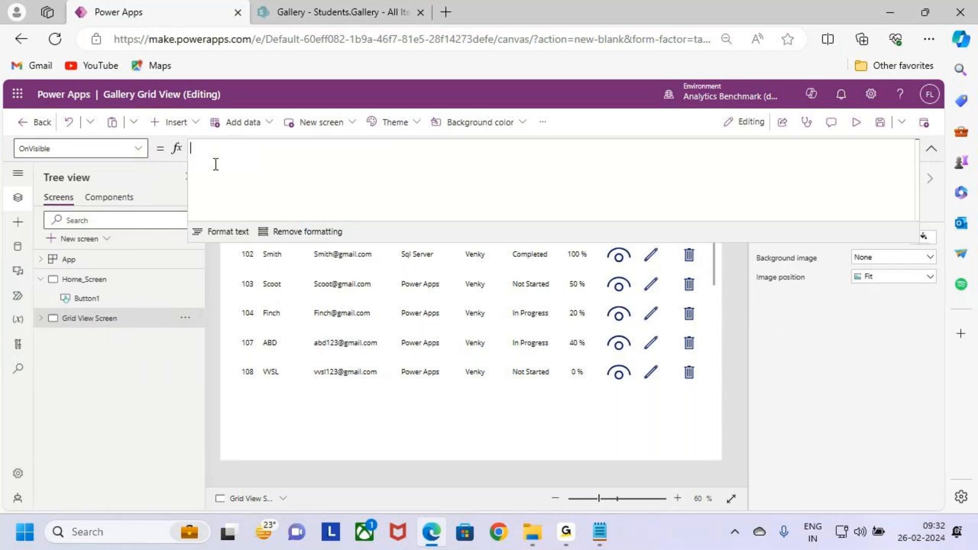
- Begin the OnVisible formula with a ClearCollect call that targets a collection named Gallery_Header
type("coll")
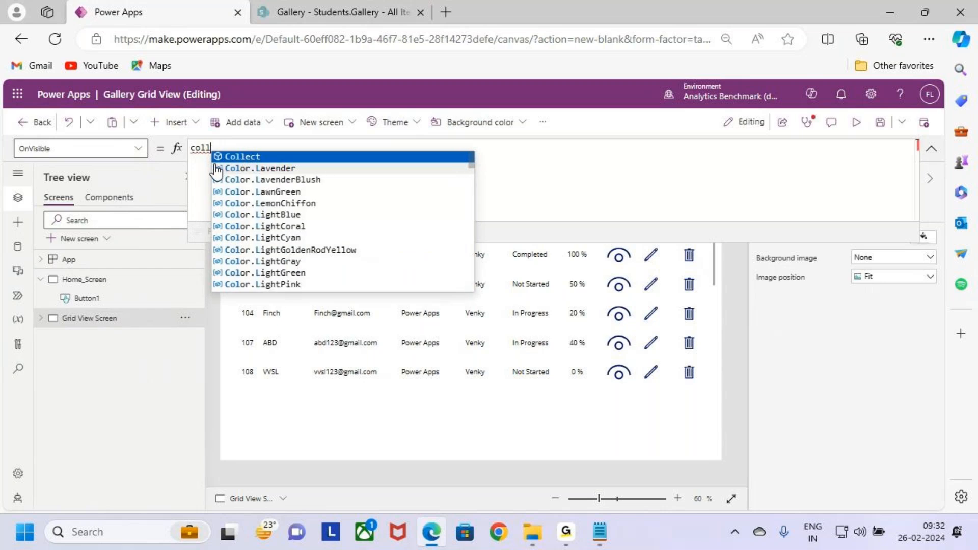
type("ect")
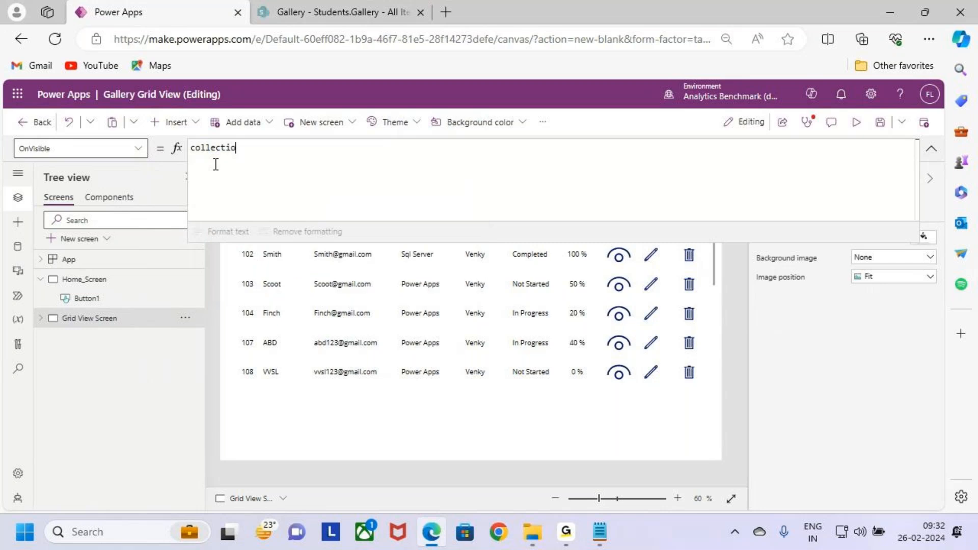
key("BackSpace")
key("Down")
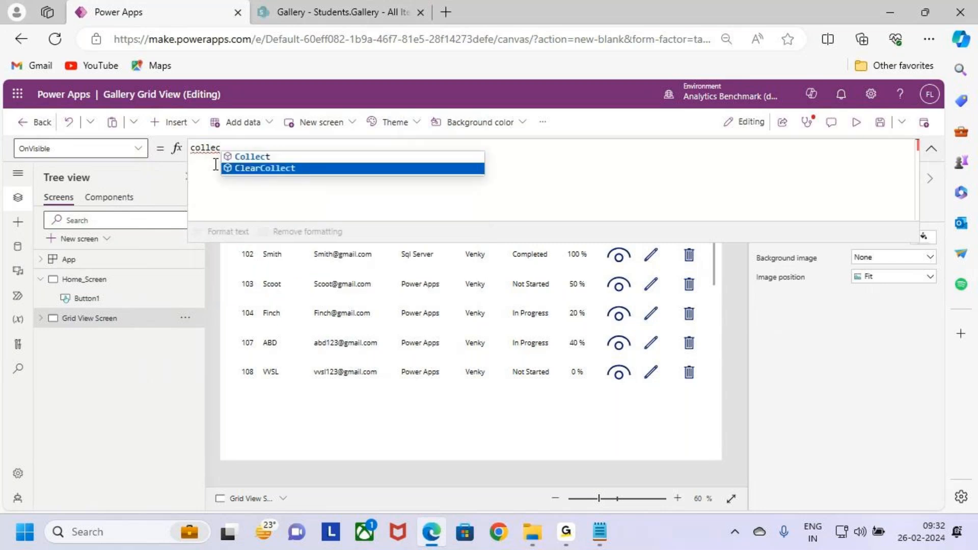
key("Tab")
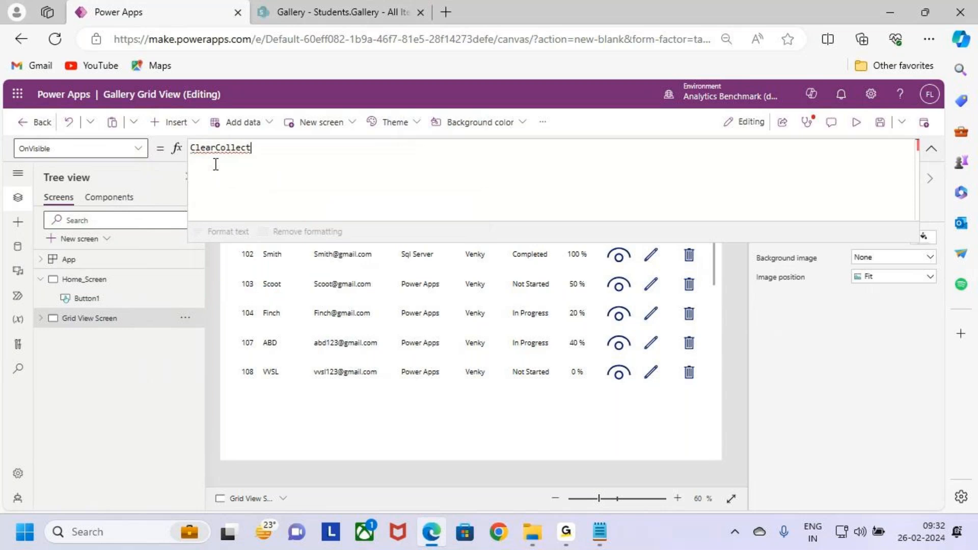
type("(")
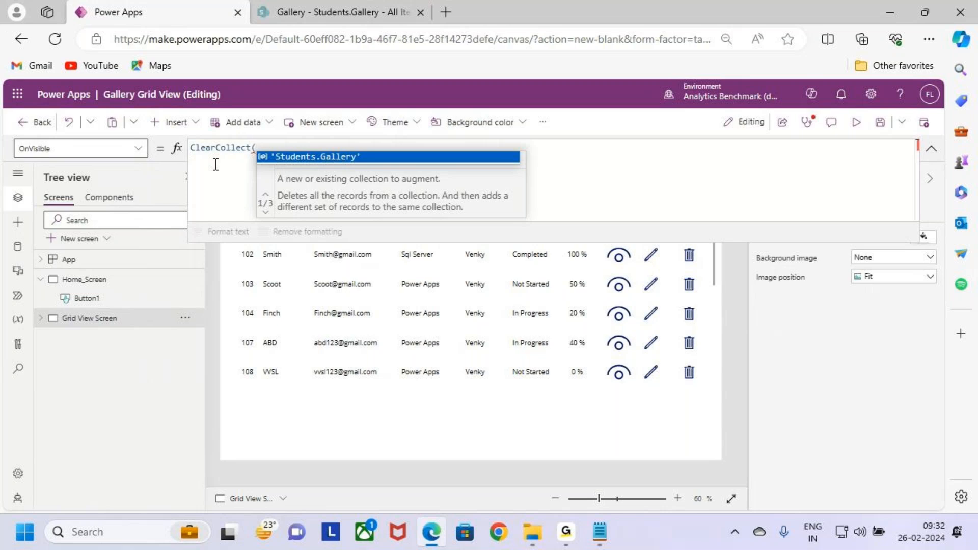
type("Gallery")
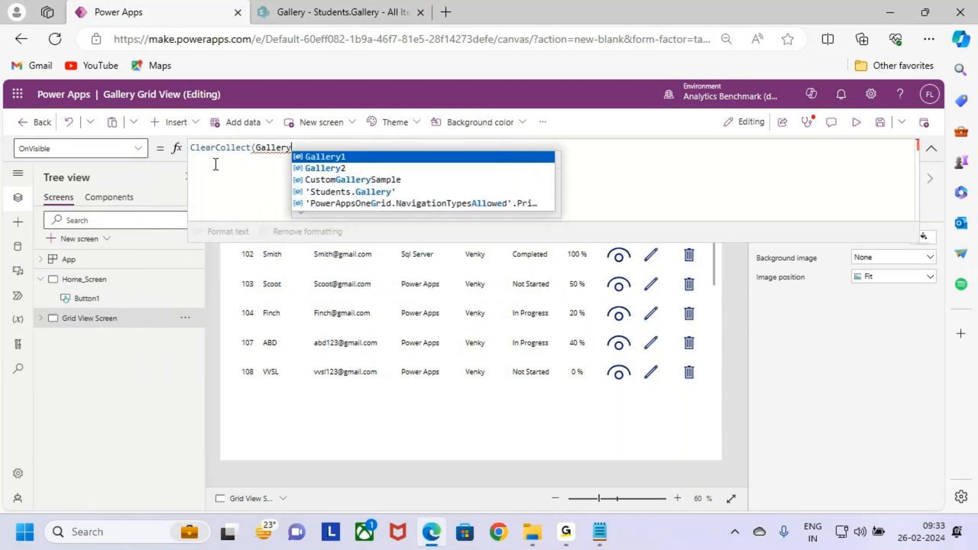
type("_")
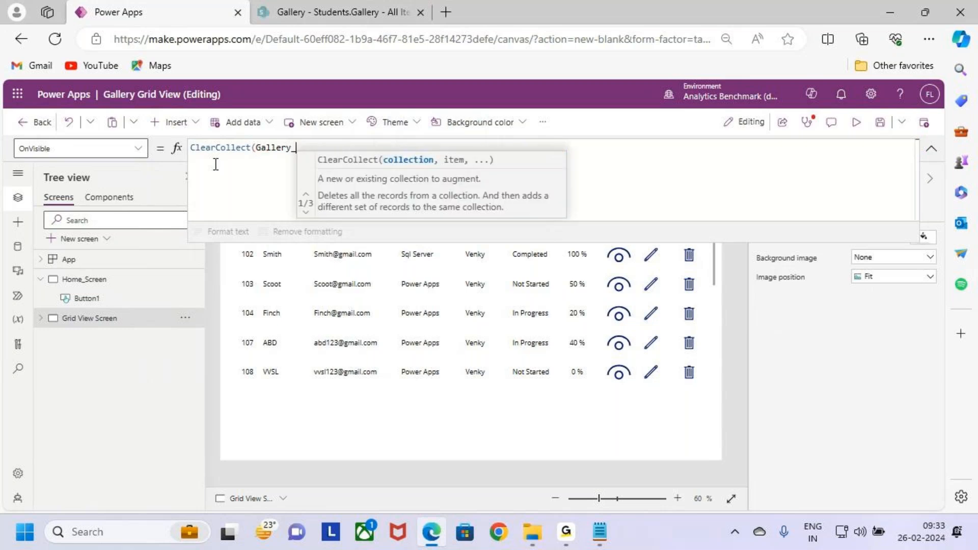
type("Header")
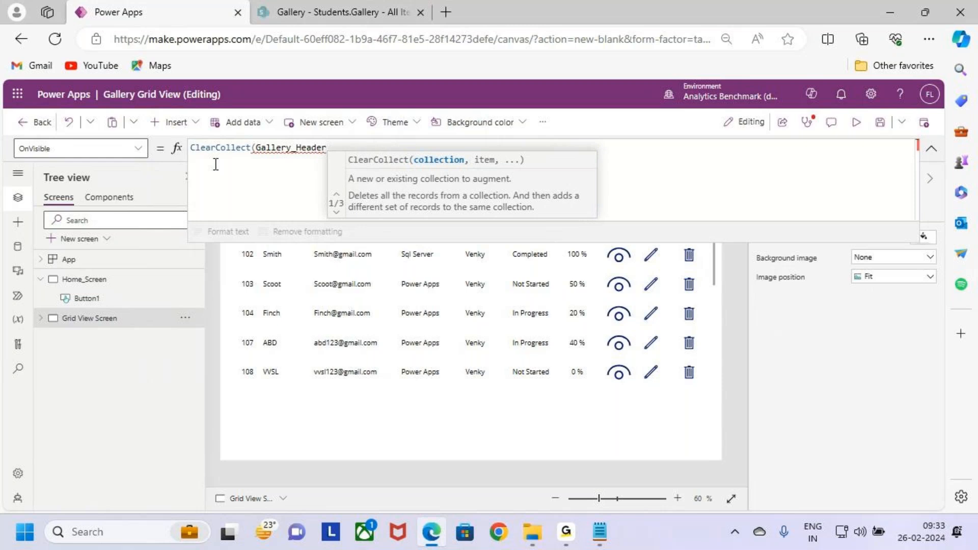
type(",")
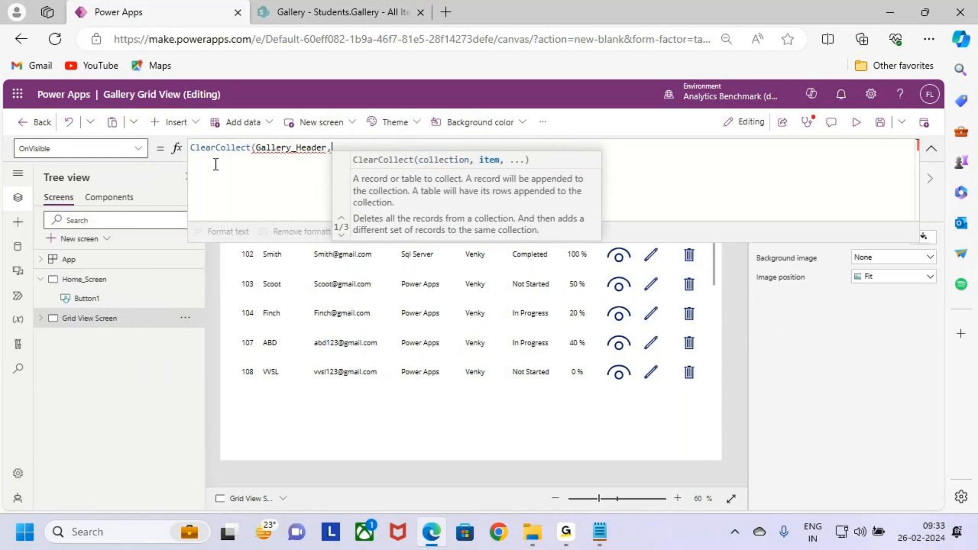
- Add an empty record in curly braces on separate lines as the ClearCollect item, and close the function's parenthesis
key("shift+Return")
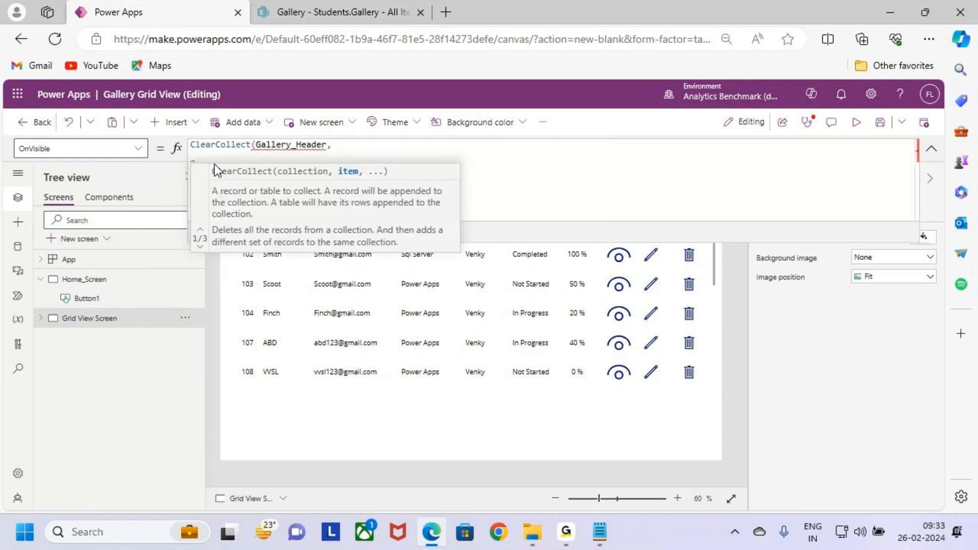
type("{")
key("shift+Return")
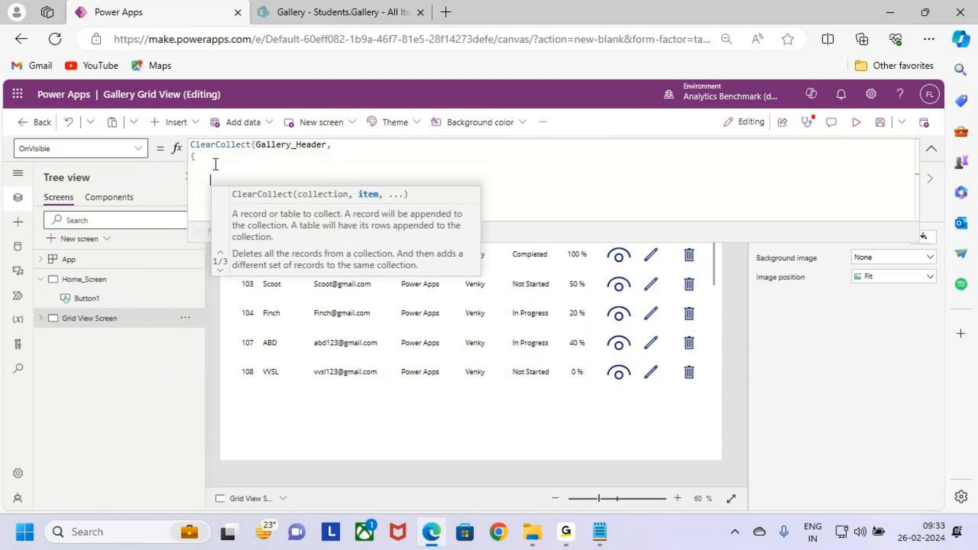
type("}")
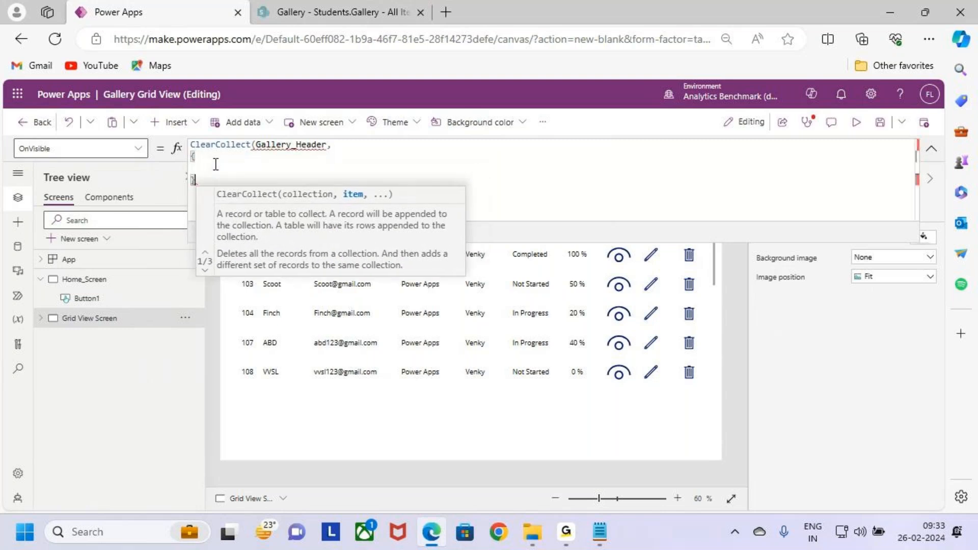
key("shift+Return")
type(")")
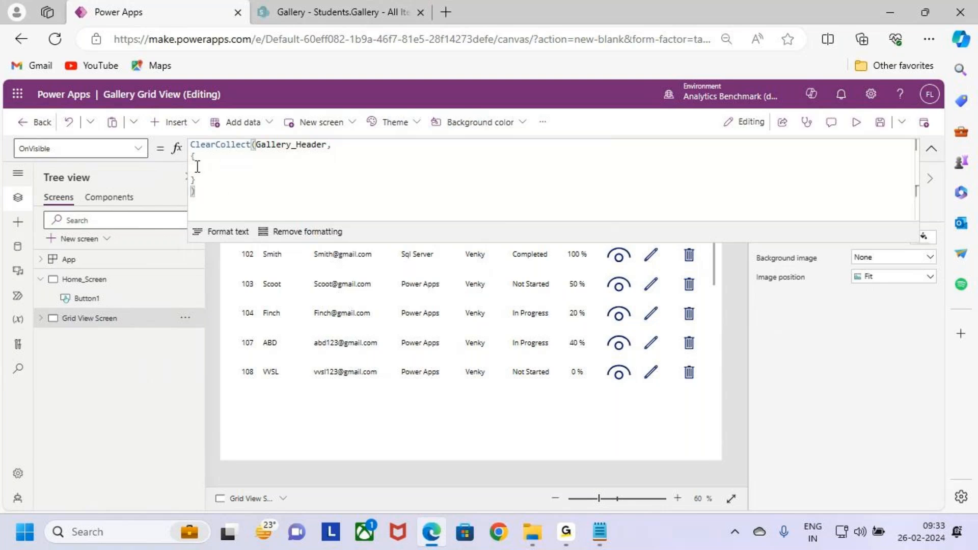
- Inside the Gallery_Header record's braces, add the indented field Sid : "Sid", ending with a comma
left_click(187, 179)
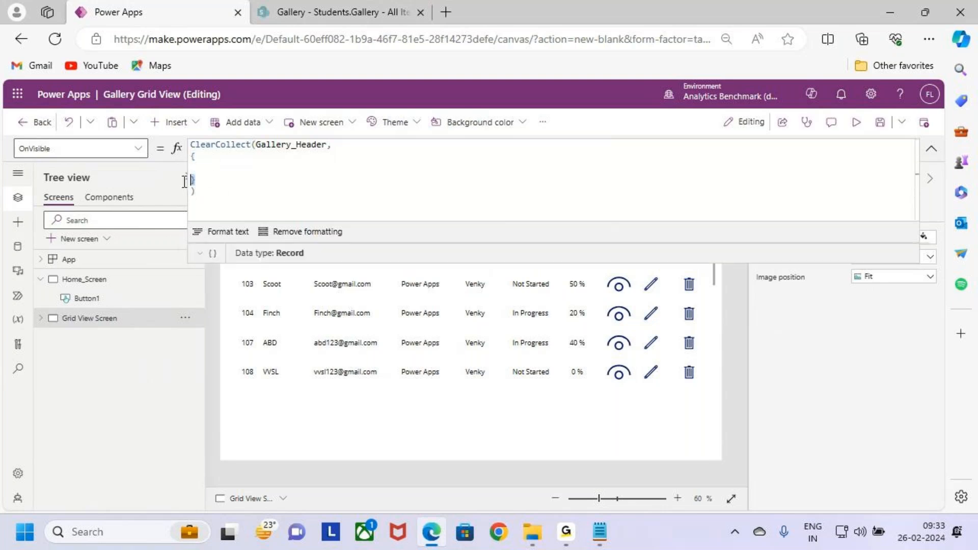
left_click(211, 165)
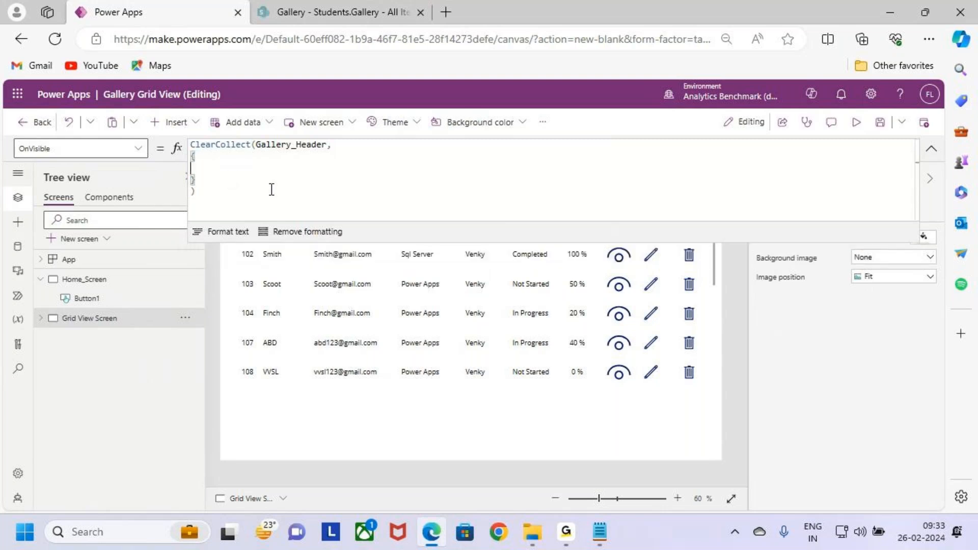
key("Tab")
type("Sid")
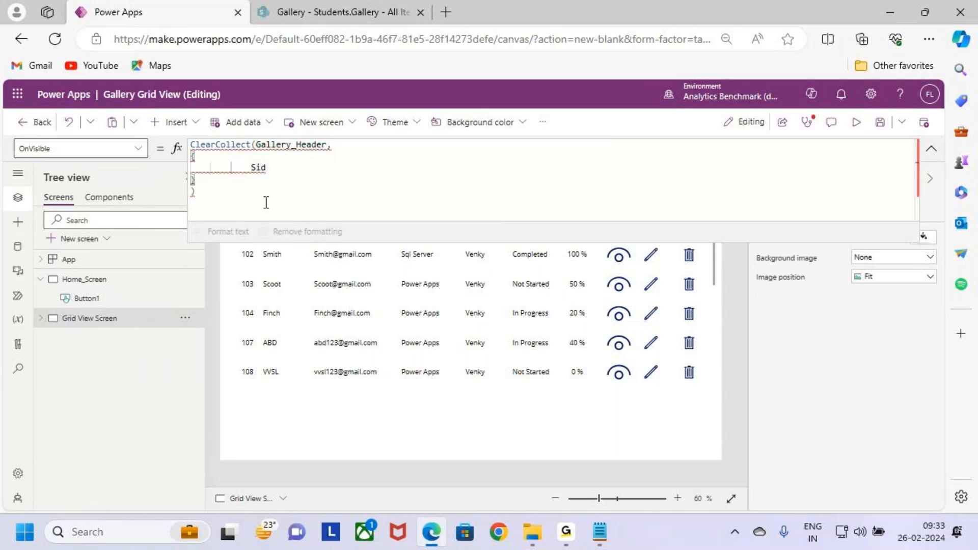
type(" : \"")
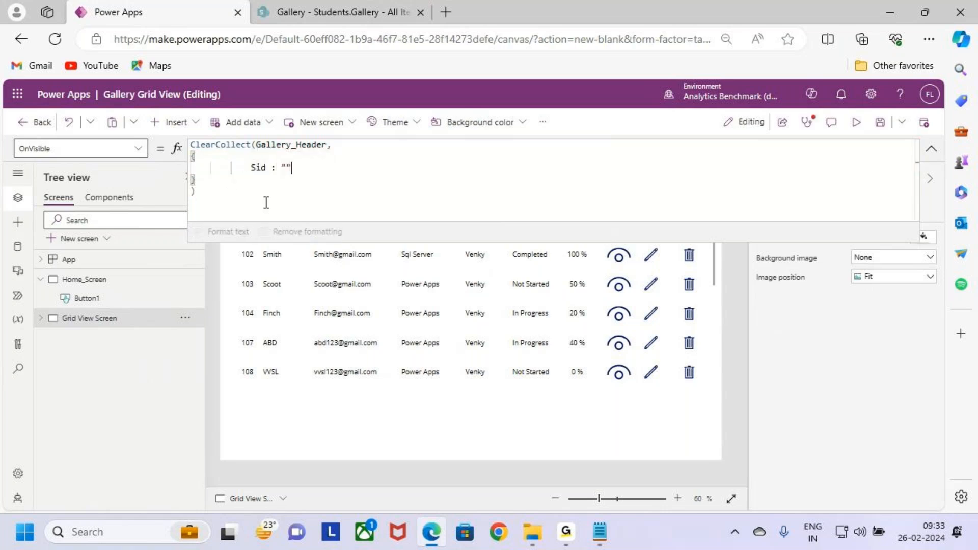
type("Sid\",")
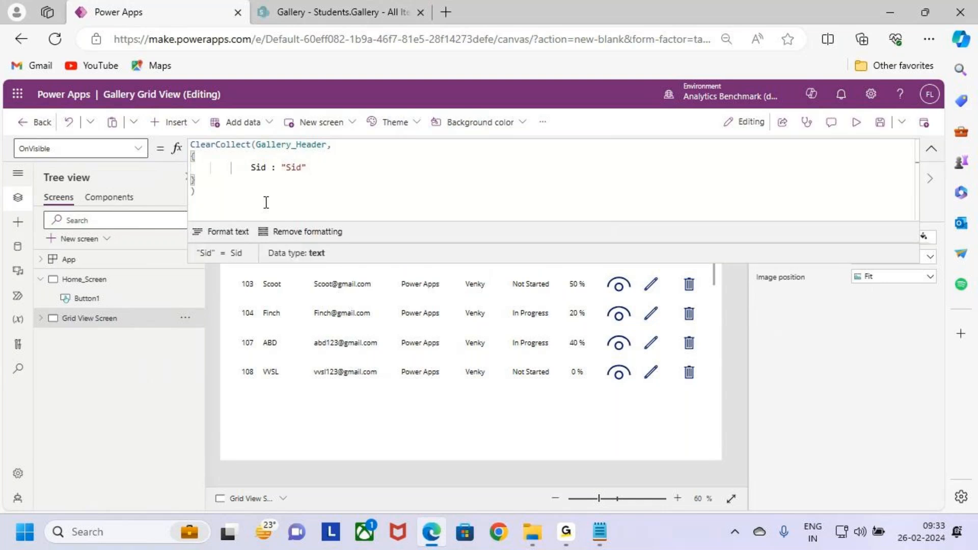
- Add the field Sname : "Sname", on a new line below Sid, with its value in double quotes and a trailing comma
key("Return")
type("Sname : Sname")
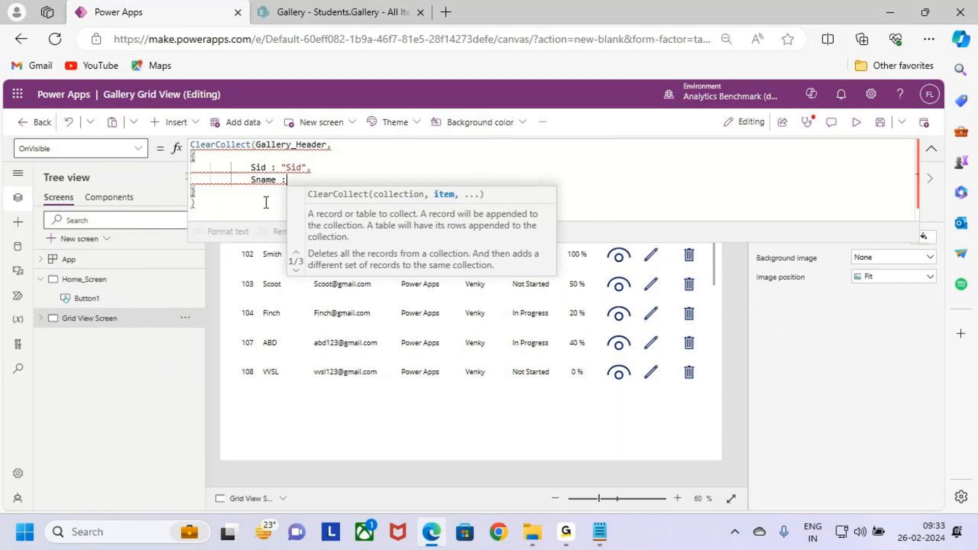
type("\"")
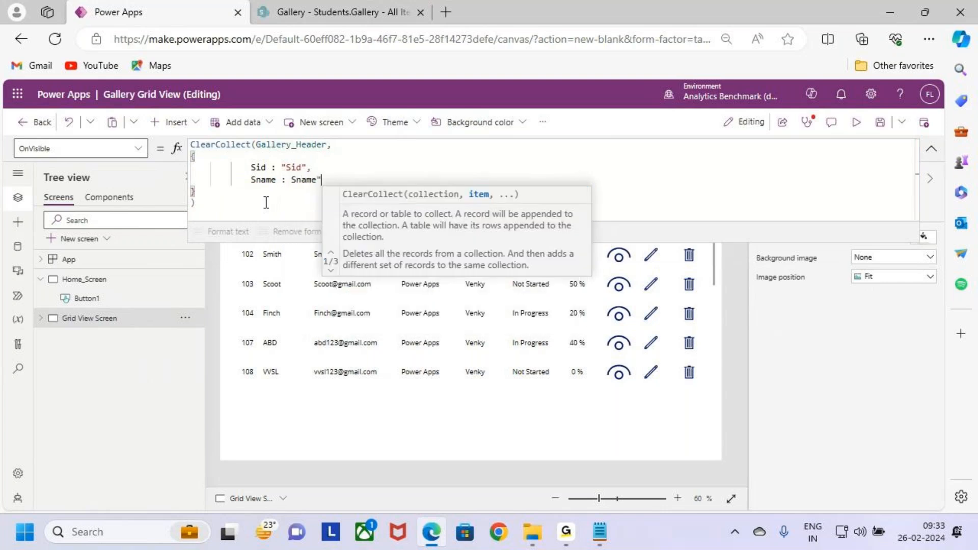
key("Left")
key("Left")
key("Left")
key("Left")
key("Left")
key("Left")
type("\"")
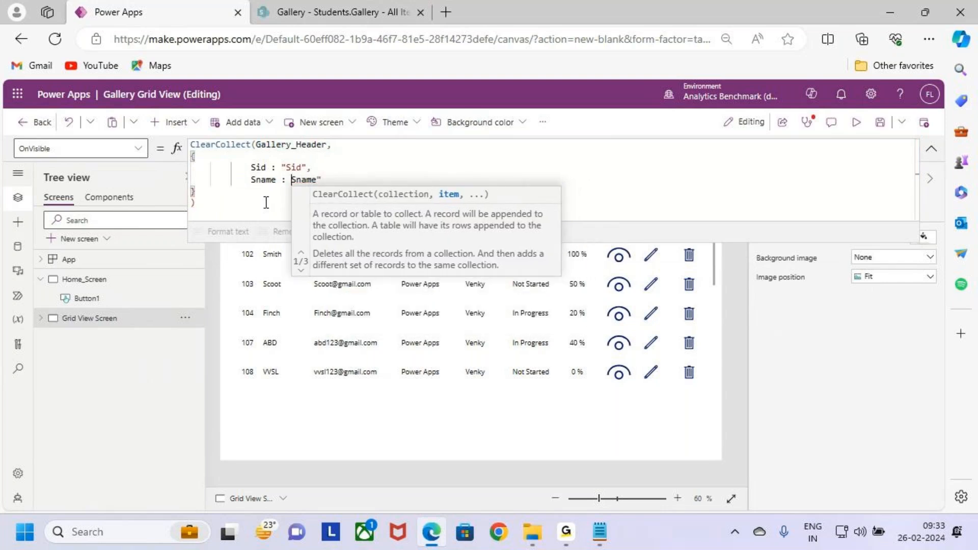
key("Right")
key("Right")
key("Right")
key("Right")
key("Right")
key("Right")
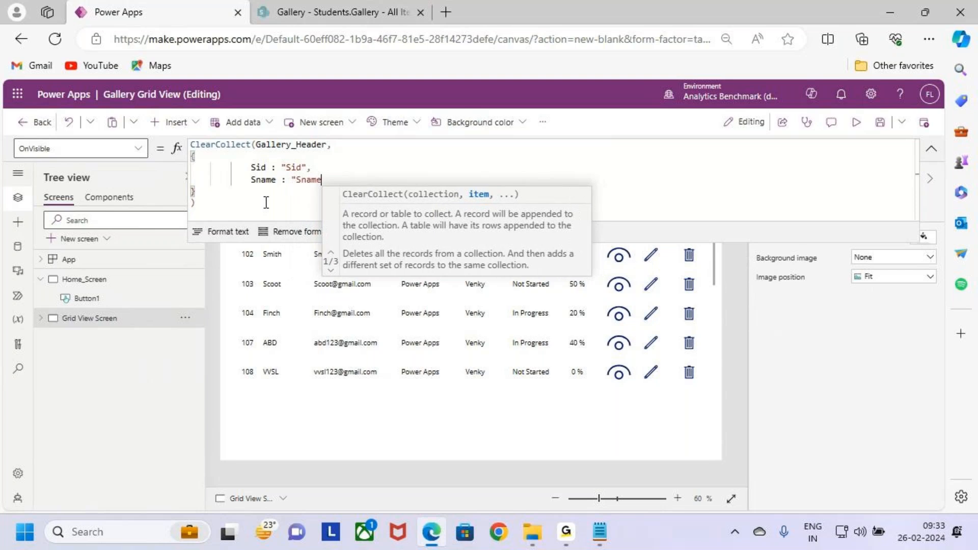
type(",")
key("shift+Return")
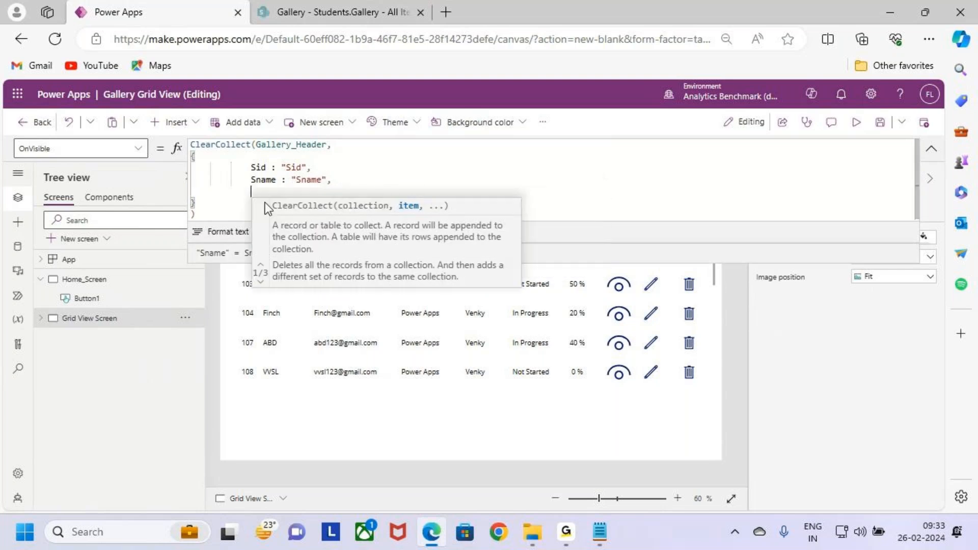
- Add the fields Email : "Email", and Course : "Course" on separate lines below Sname in the record
key("Return")
type("Email :")
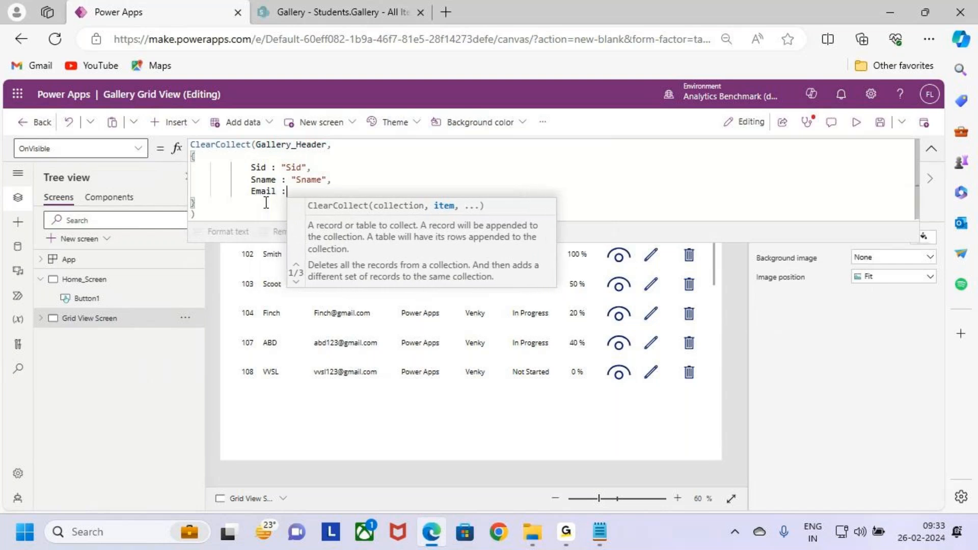
type(" \"Email\",")
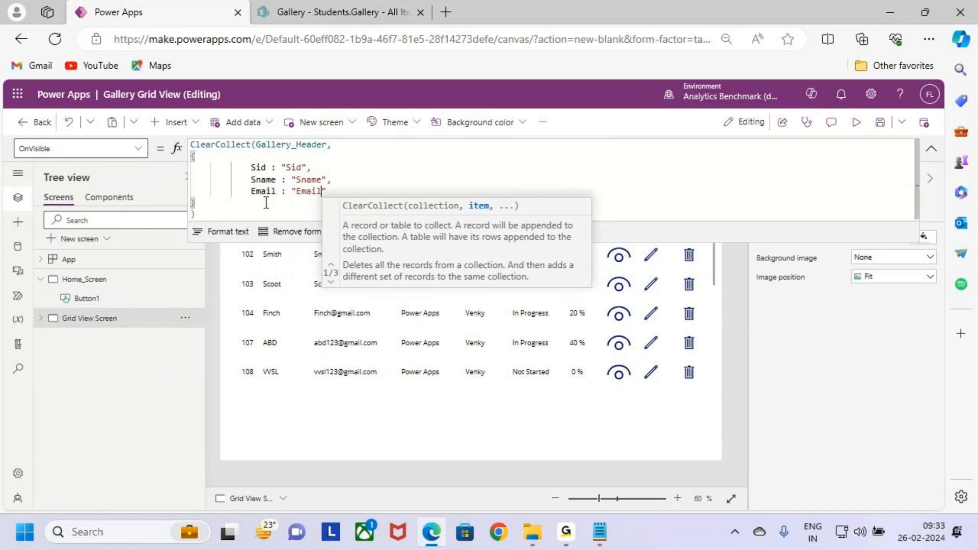
key("Return")
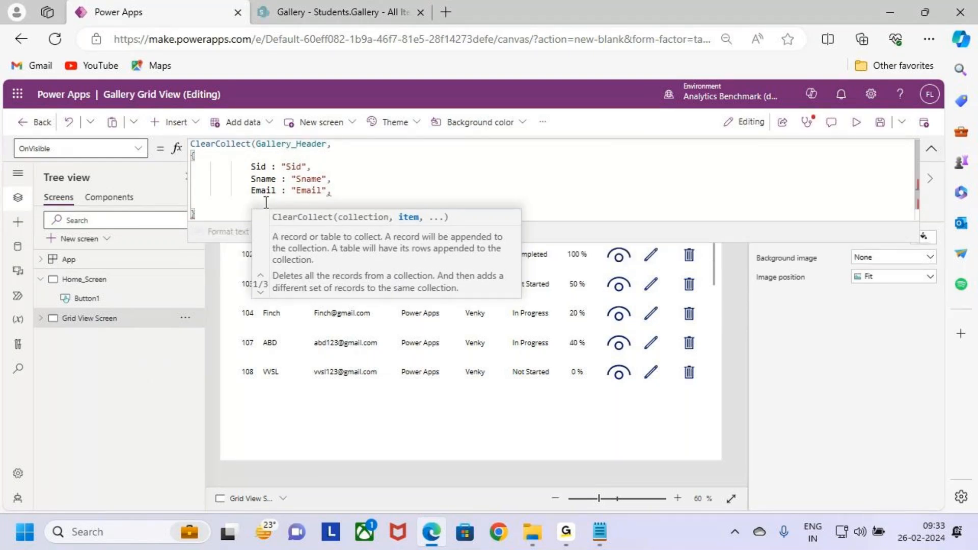
type("Course")
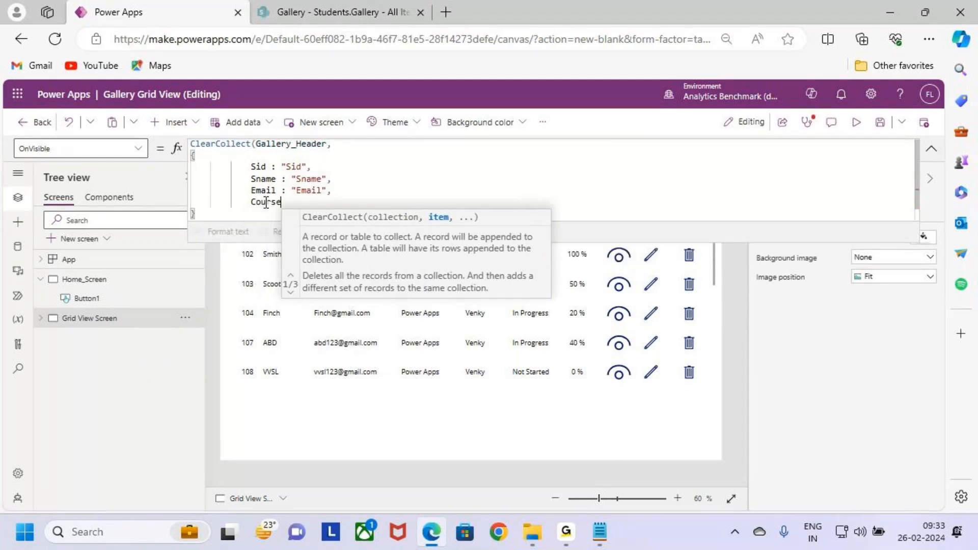
type(" : \"")
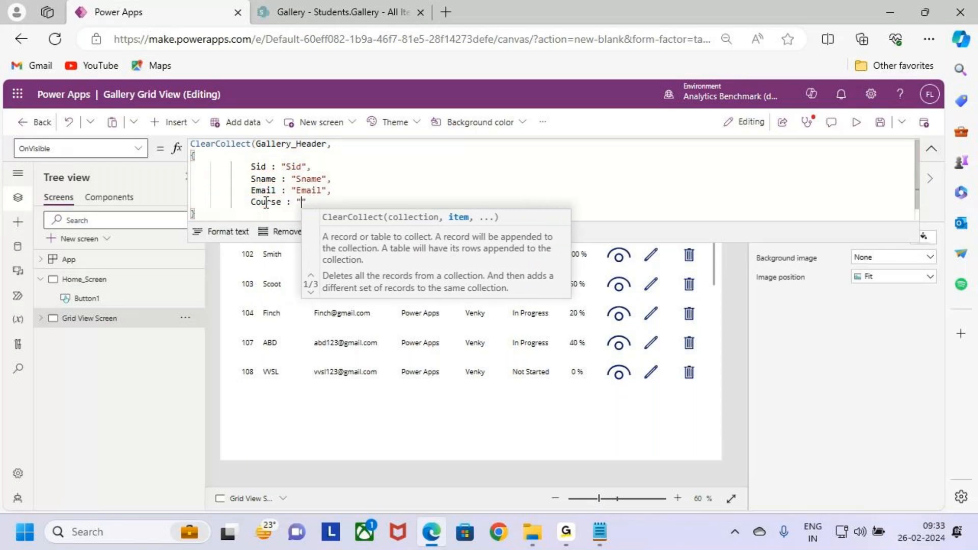
type("Course\"")
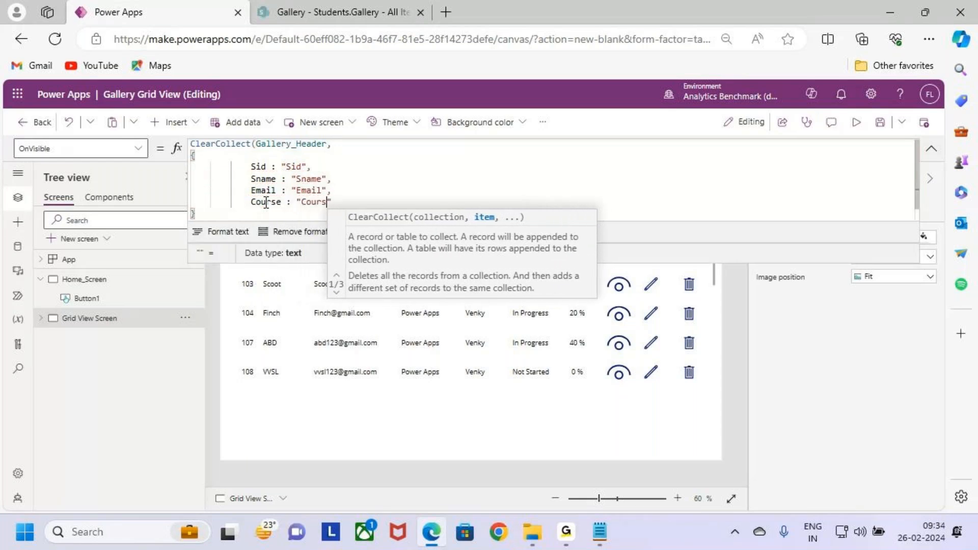
- Add the field Trainer : "Trainer", on a new line below Course in the Gallery_Header record
key("shift+Return")
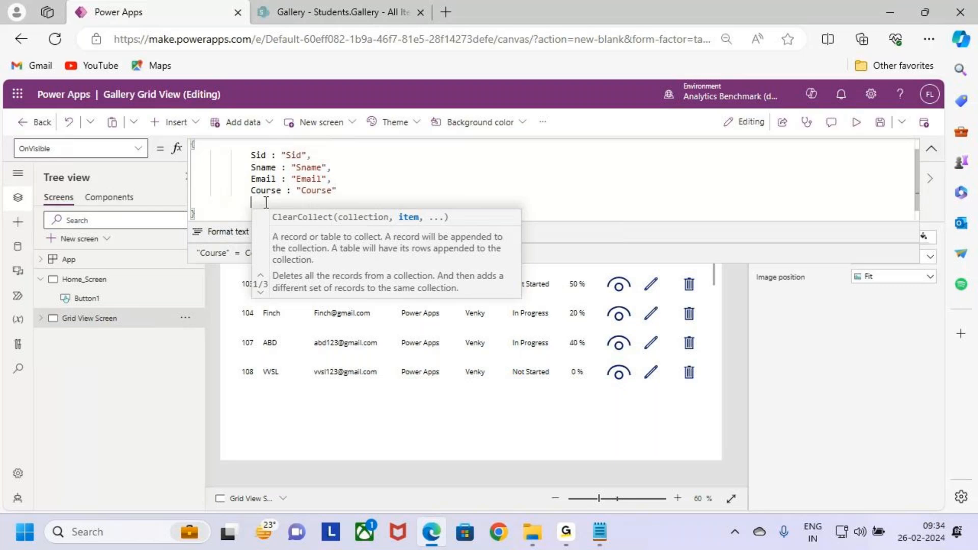
type("T")
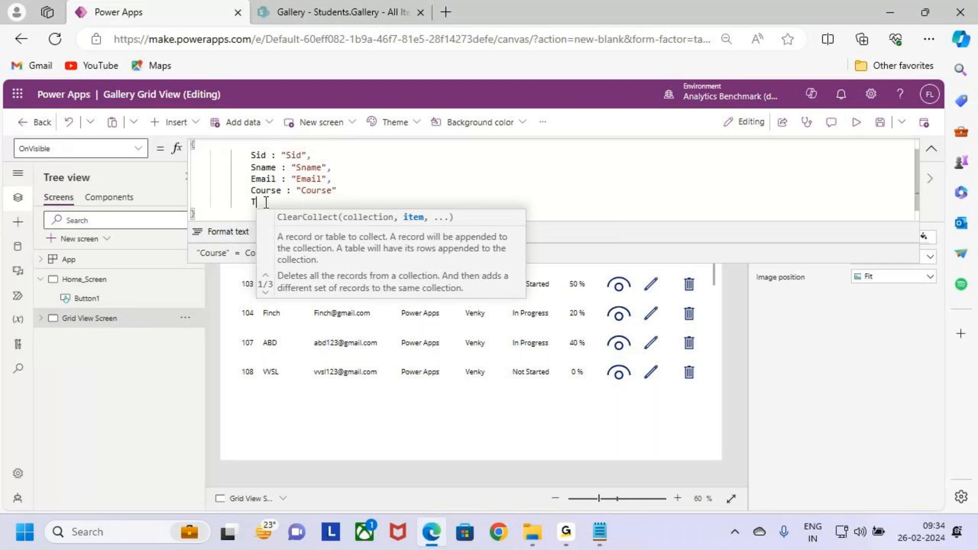
type("rainer :")
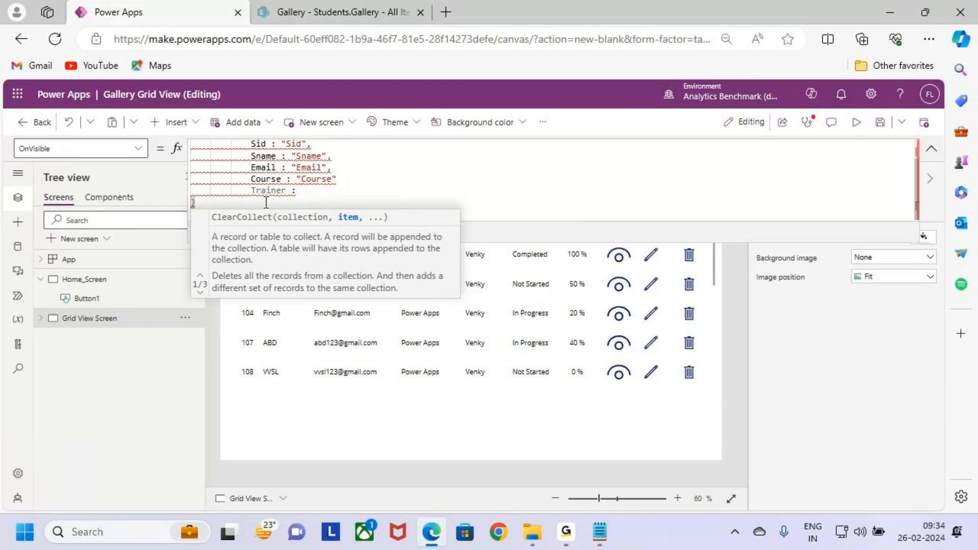
key("Left")
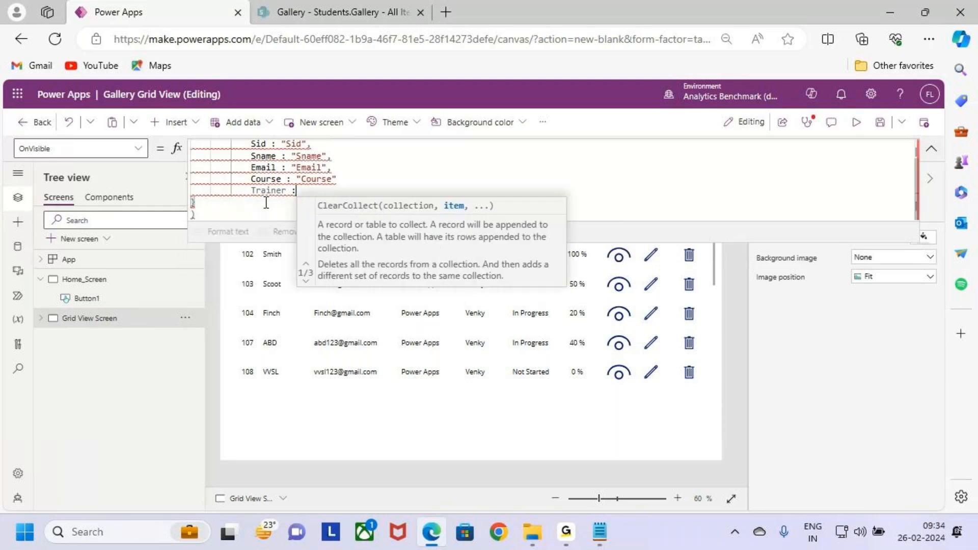
key("BackSpace")
type("\" ")
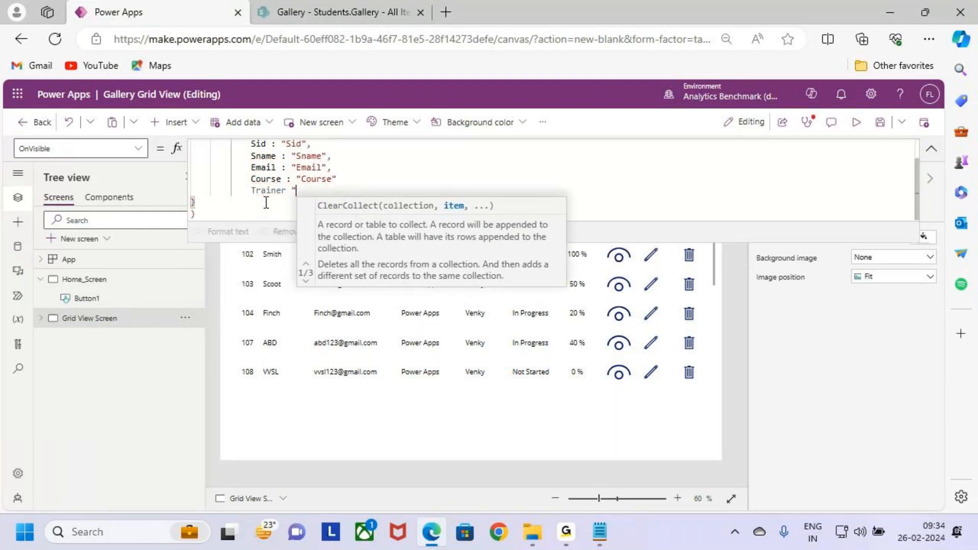
type("\"Traui")
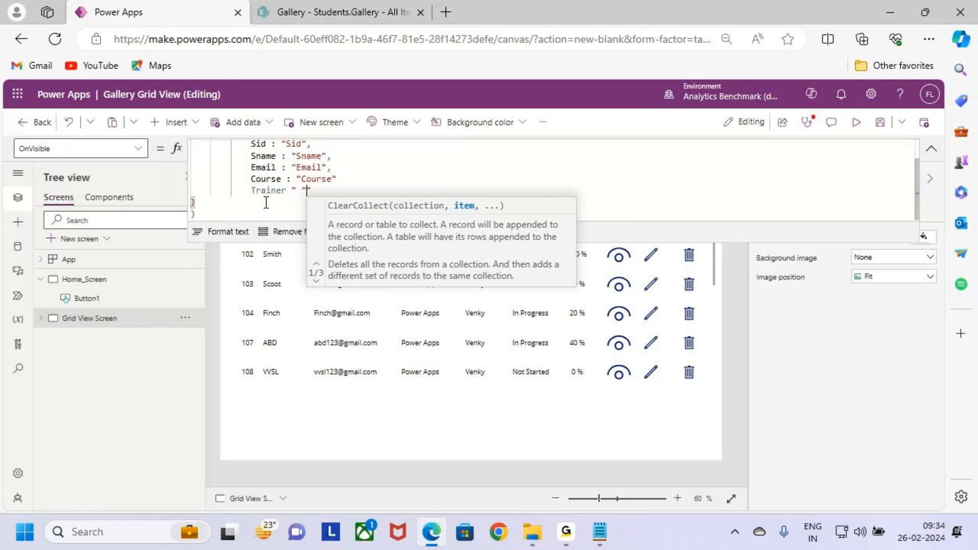
key("BackSpace")
key("BackSpace")
key("BackSpace")
key("BackSpace")
key("BackSpace")
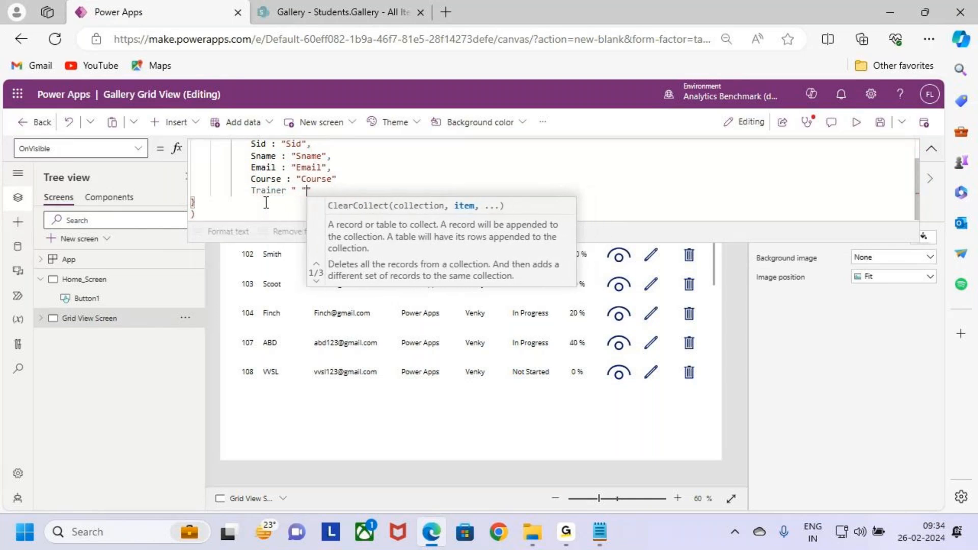
key("BackSpace")
key("BackSpace")
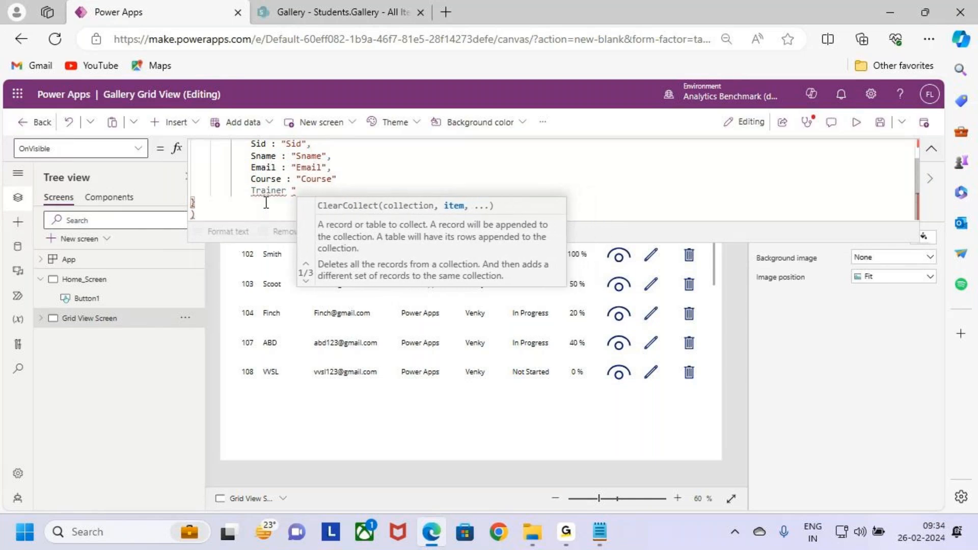
key("BackSpace")
type(": \"")
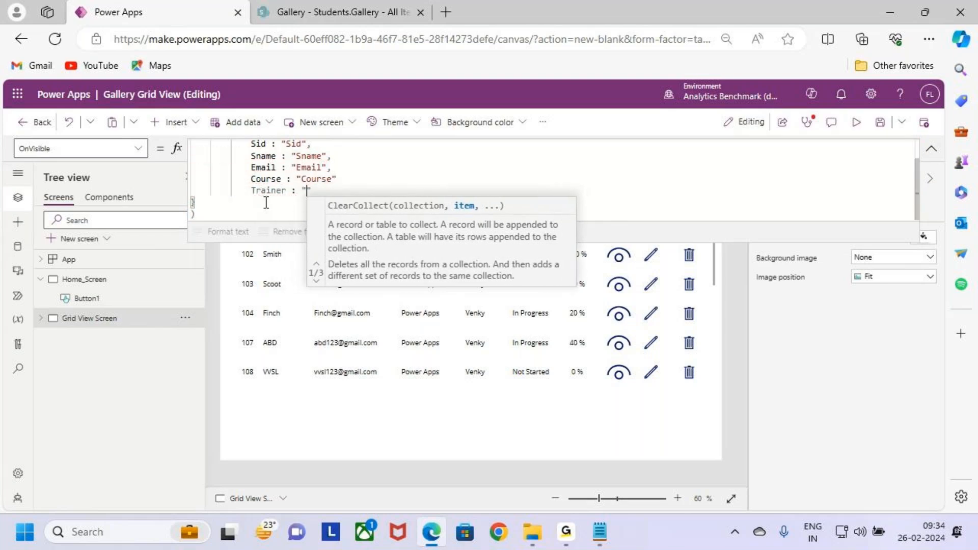
type("Trainer")
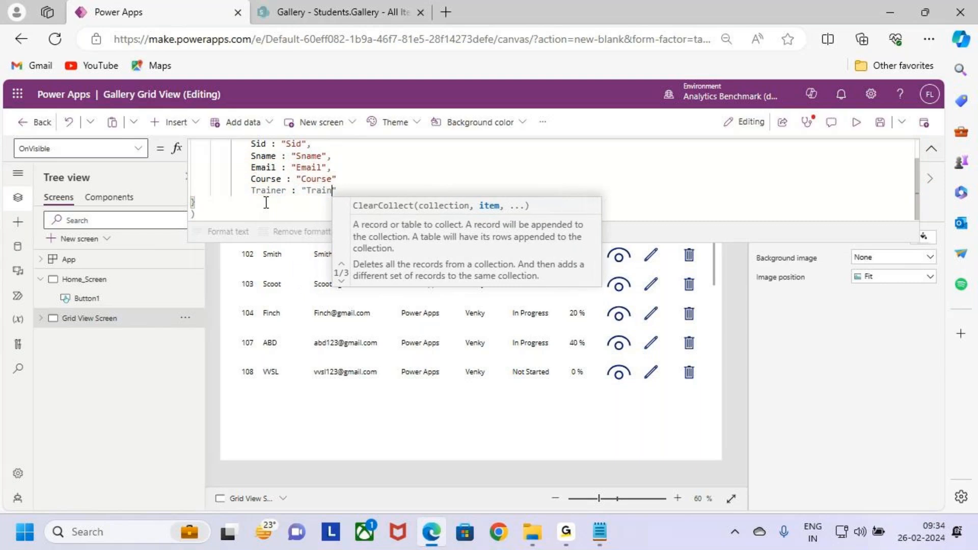
type("\",")
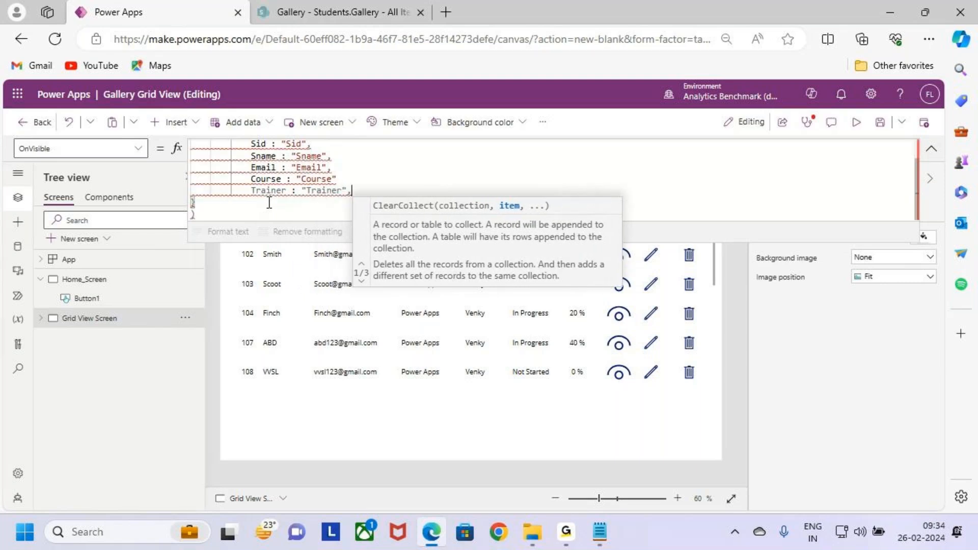
- Insert a comma after the Course field's value, keeping the Trainer line ending in a closing quote and comma
left_click(337, 178)
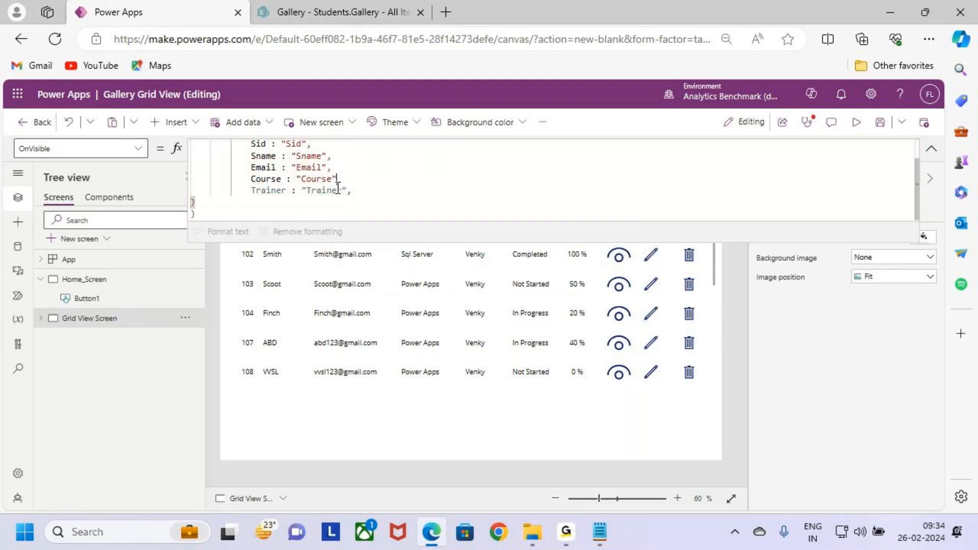
type(",")
left_click(328, 191)
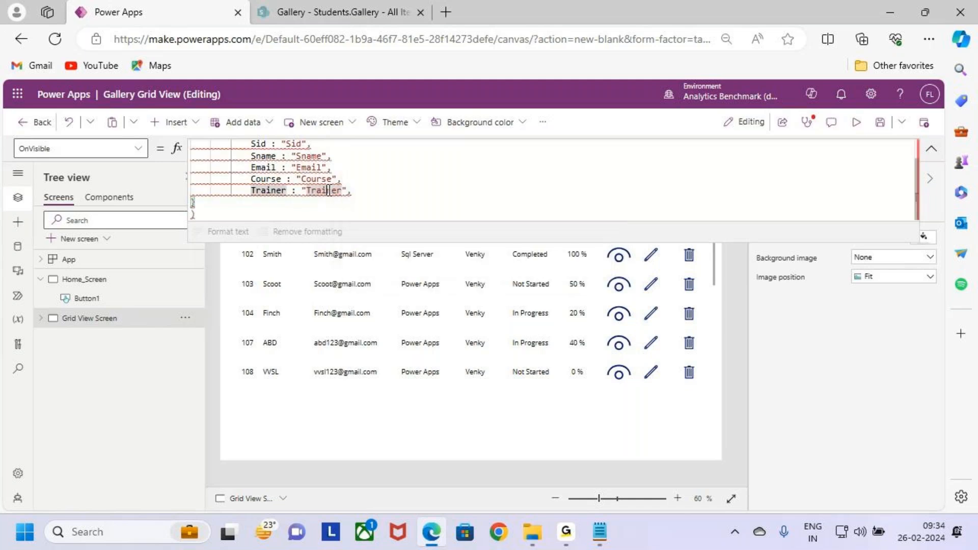
key("Right")
key("Right")
key("Right")
key("Right")
key("BackSpace")
key("BackSpace")
type("\",")
- Add the field Status : "Status", on a new line below Trainer, with a trailing comma
key("Return")
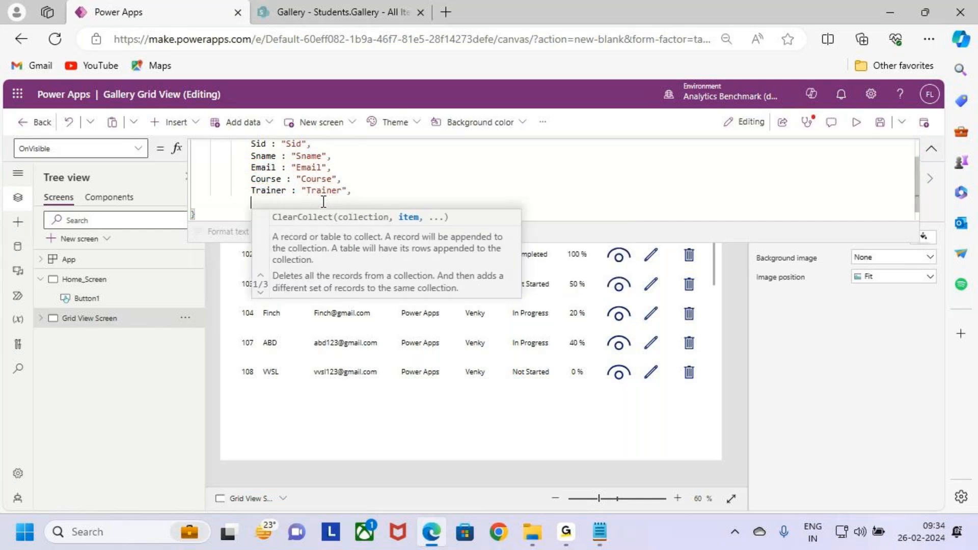
type("S")
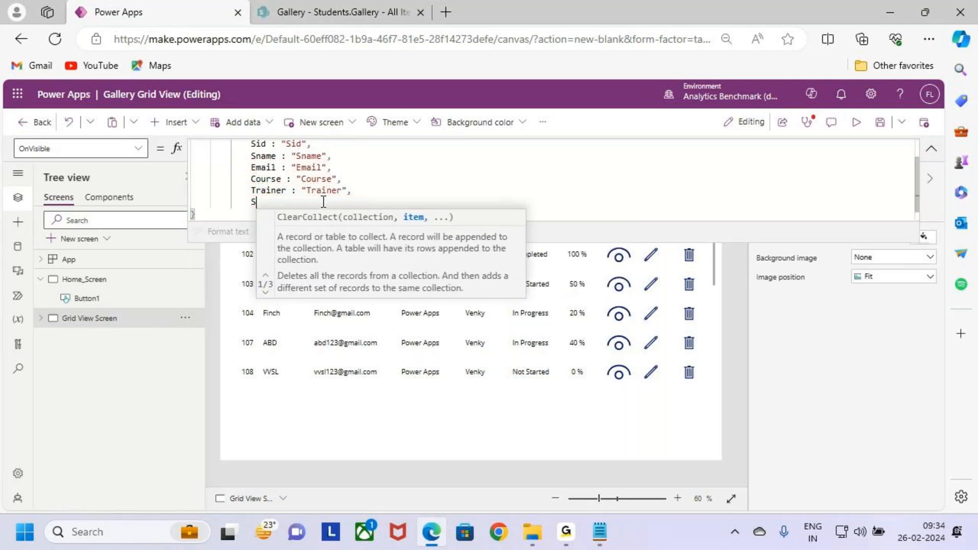
type("tatus :")
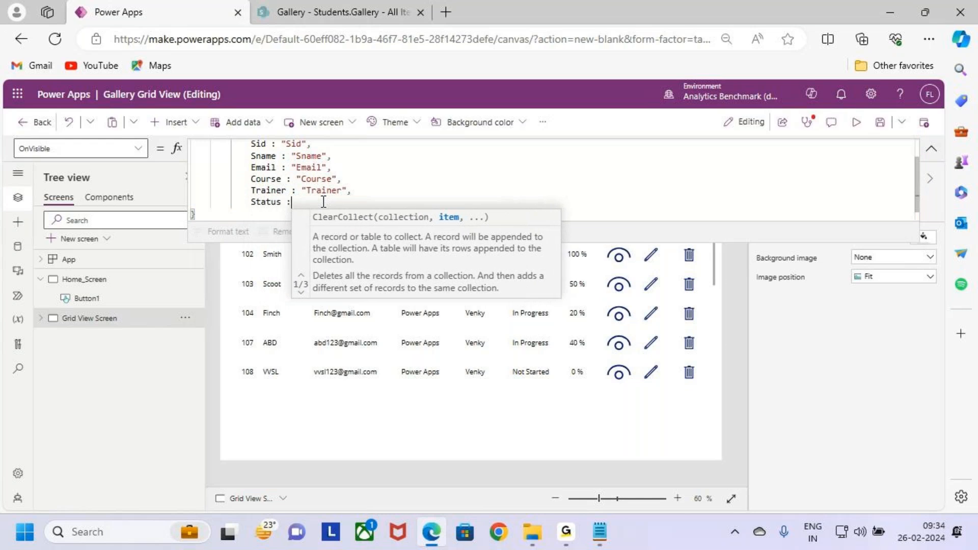
type(" \"Sta")
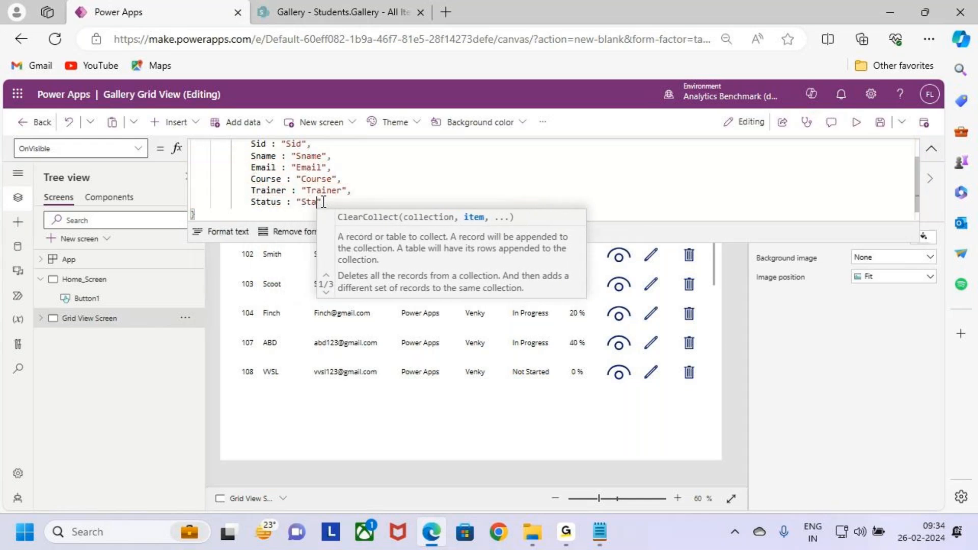
type("tus")
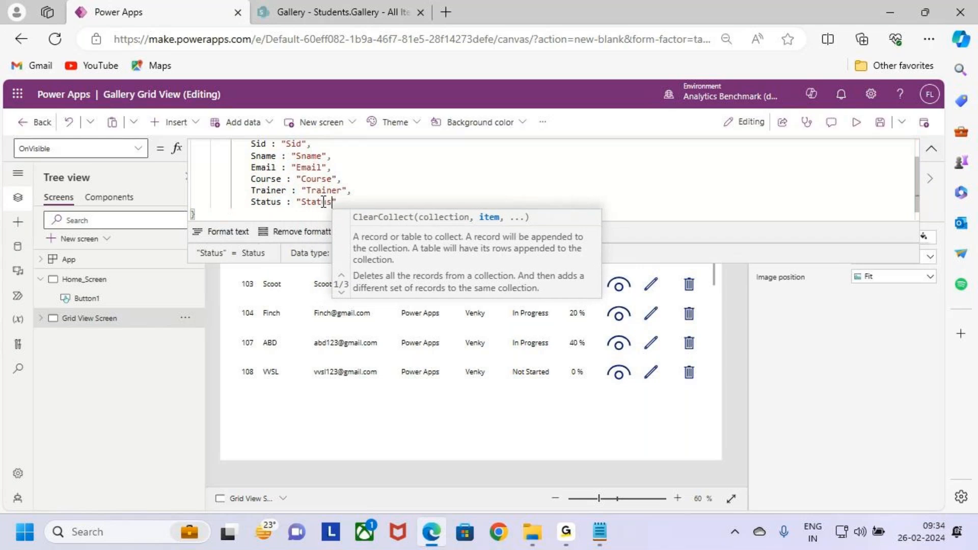
type("\"")
key("BackSpace")
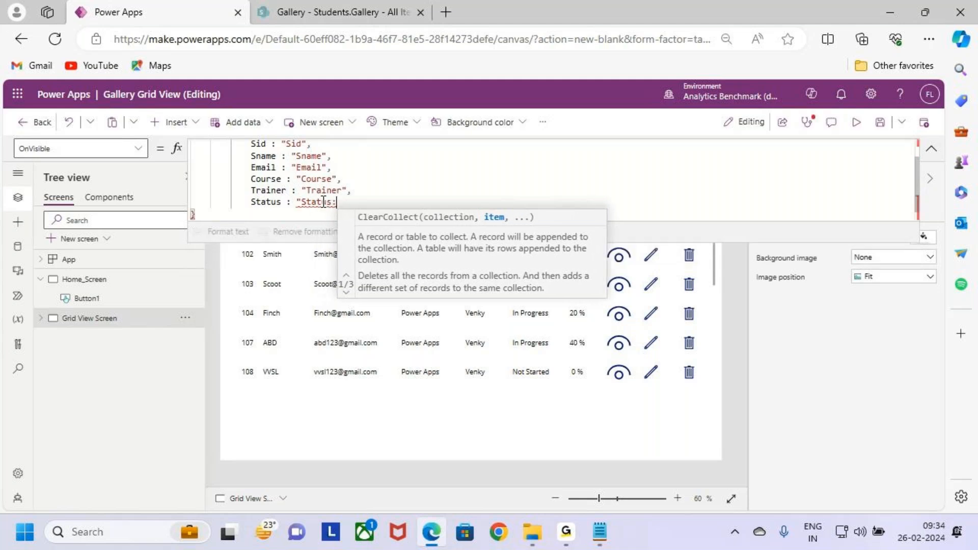
type("\",")
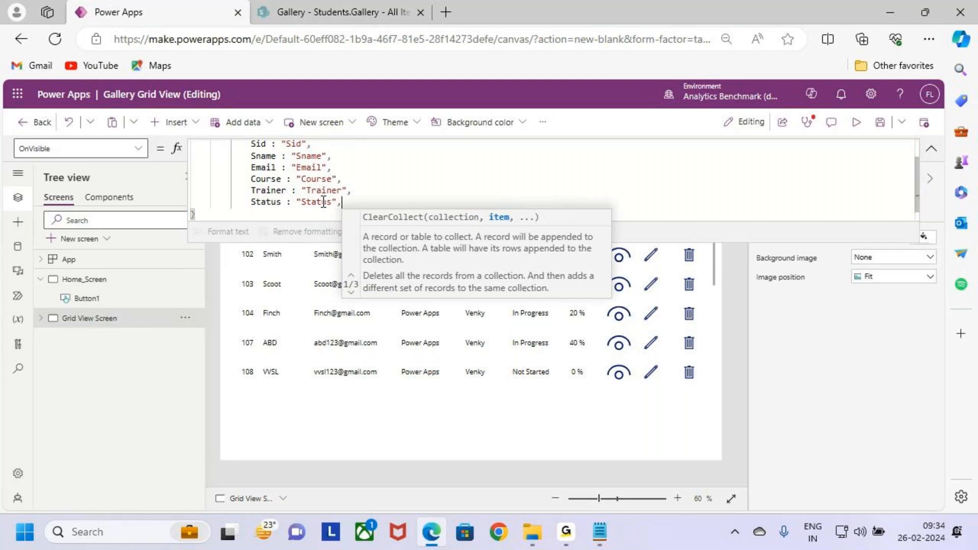
- Start a Completed field on a new line below Status, with % Completed as its value text
key("Return")
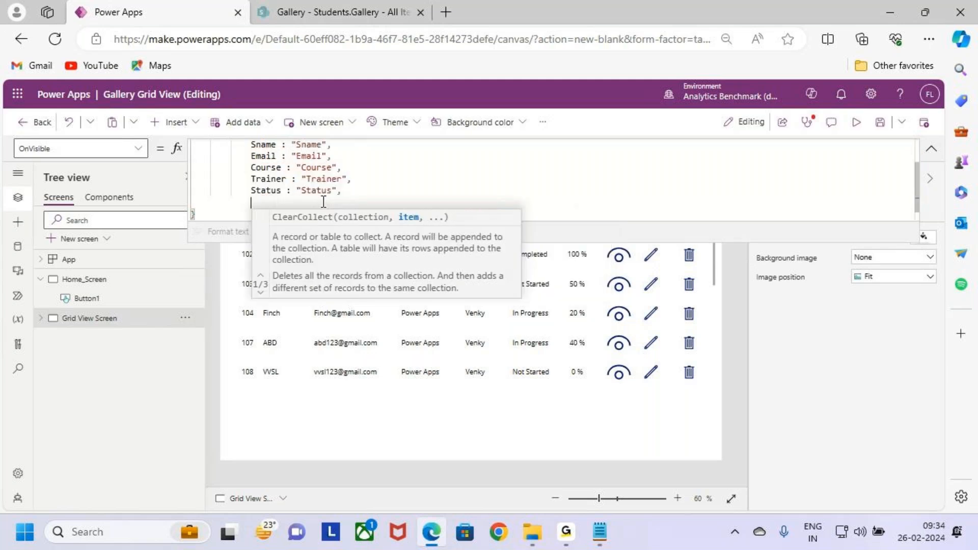
type("Comple")
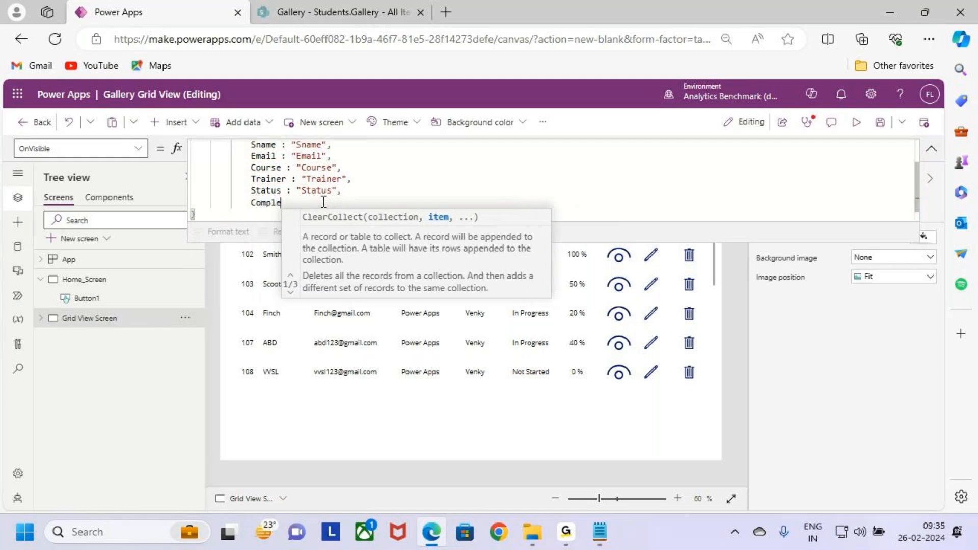
type("ted : %")
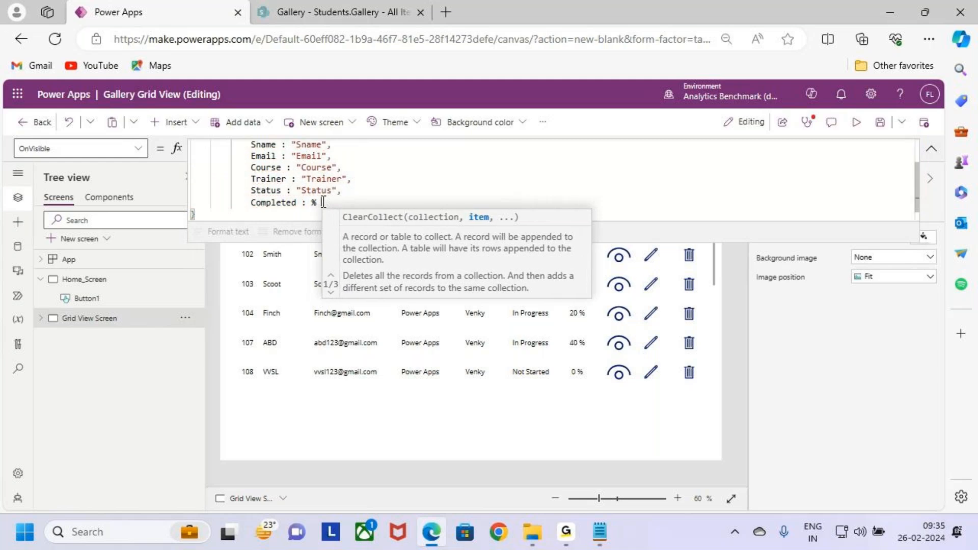
key("BackSpace")
type("Completed")
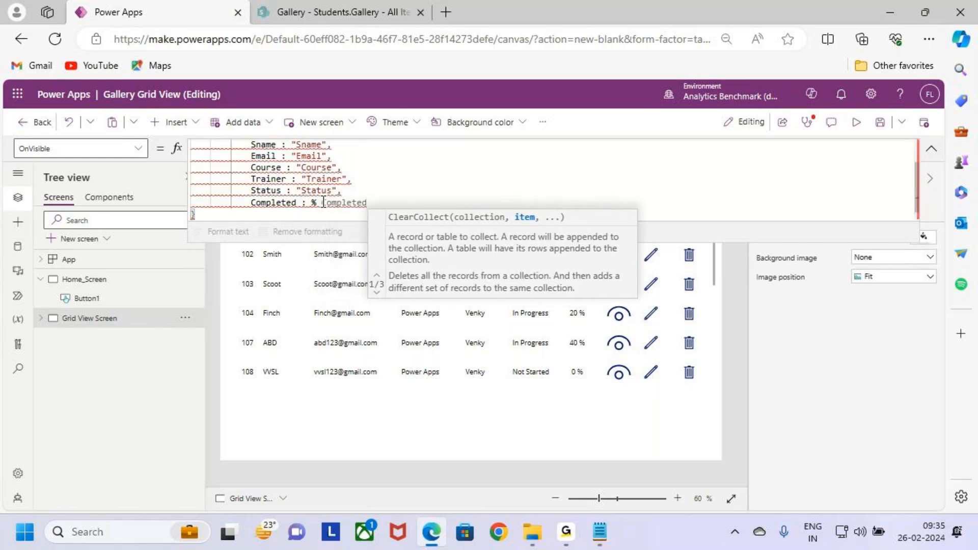
type("\"")
- Enclose the Completed field's value in double quotes as "% Completed" and end the line with a comma
key("Left")
key("Left")
key("Left")
key("Left")
key("Left")
key("Left")
key("Left")
key("Left")
key("Left")
key("Left")
key("Left")
key("Left")
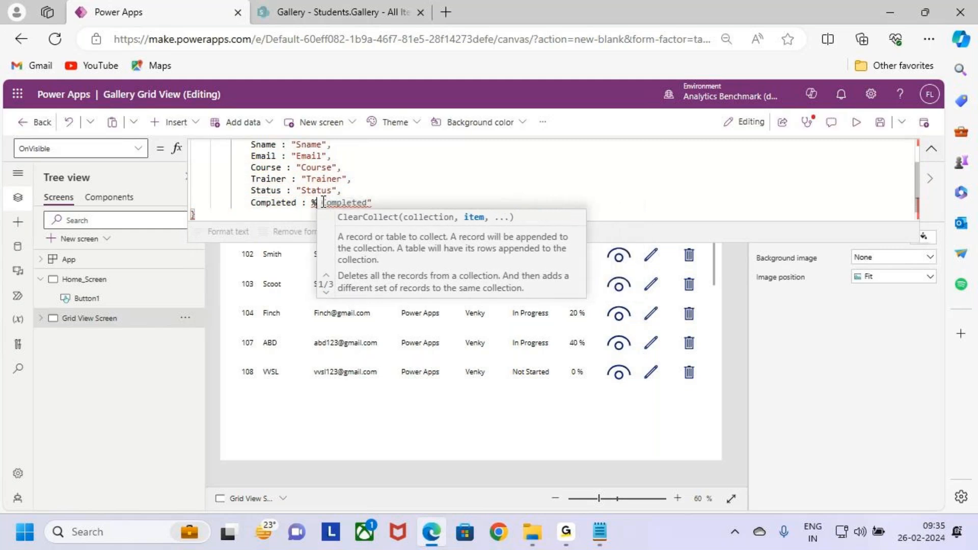
type("\"")
key("Right")
key("Right")
key("Right")
key("Right")
key("Right")
key("Right")
key("Right")
key("Right")
key("Right")
key("Right")
key("Right")
key("Right")
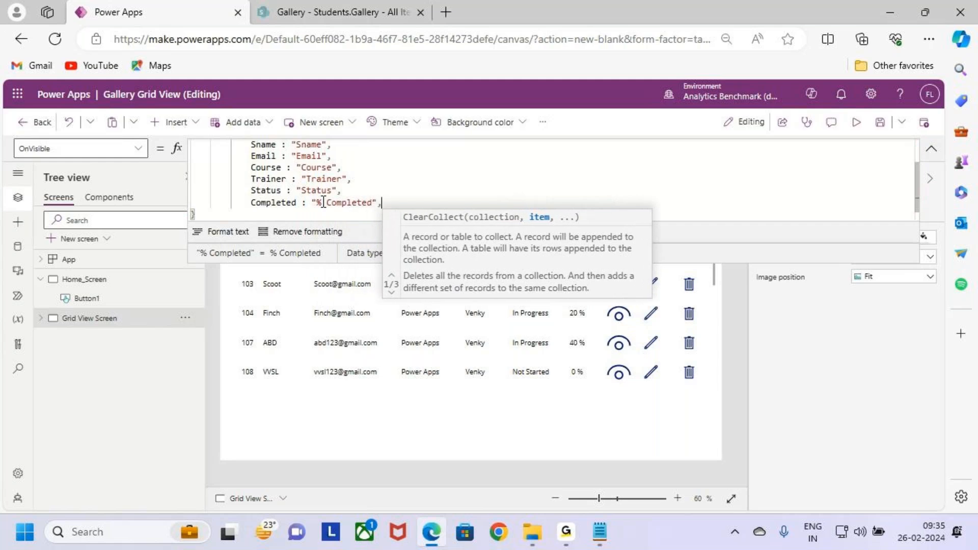
type(",")
- Add the field View : "View" on a new line below Completed in the record
key("Return")
type("View")
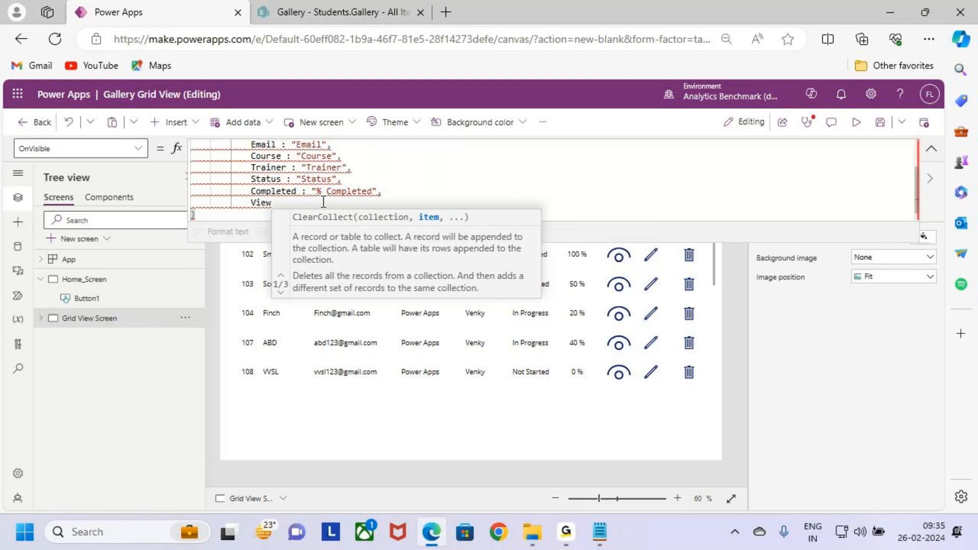
type(" : ")
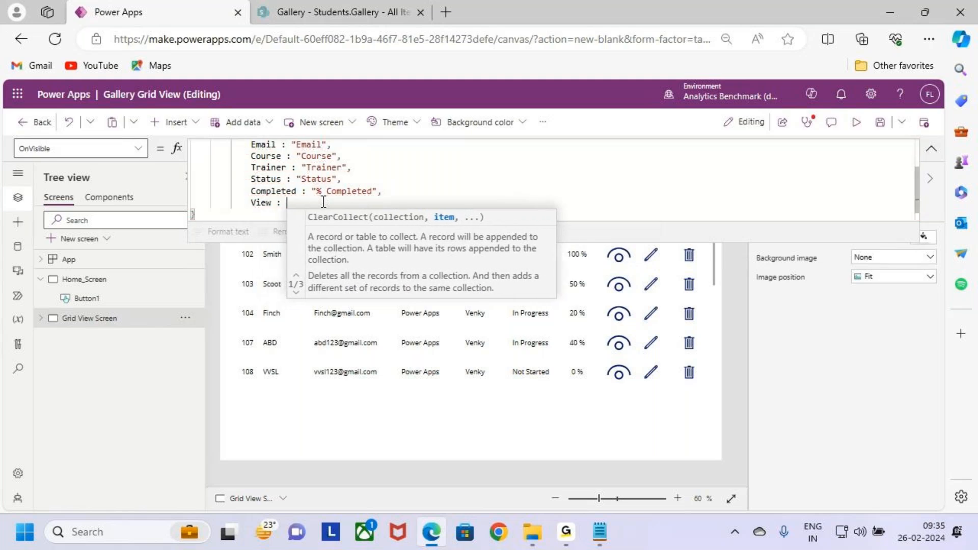
type("\"\"")
type("View")
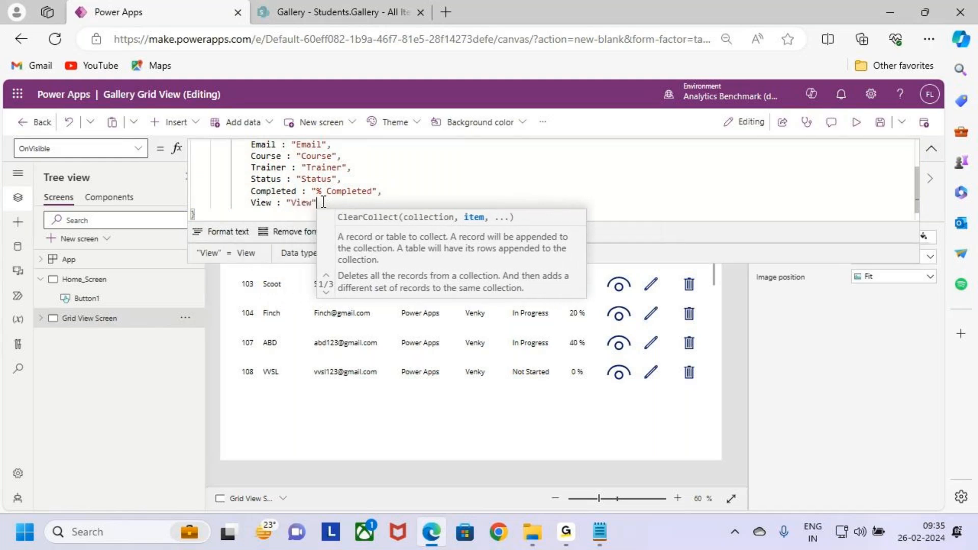
- Add the field Edit : "Edit" on a new line below View, with its value in double quotes
key("shift+Return")
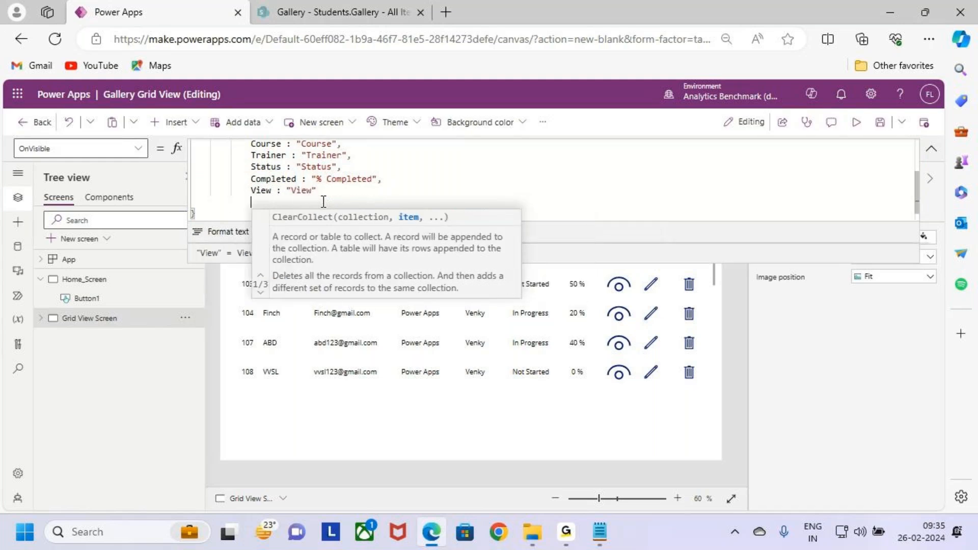
type("Edi")
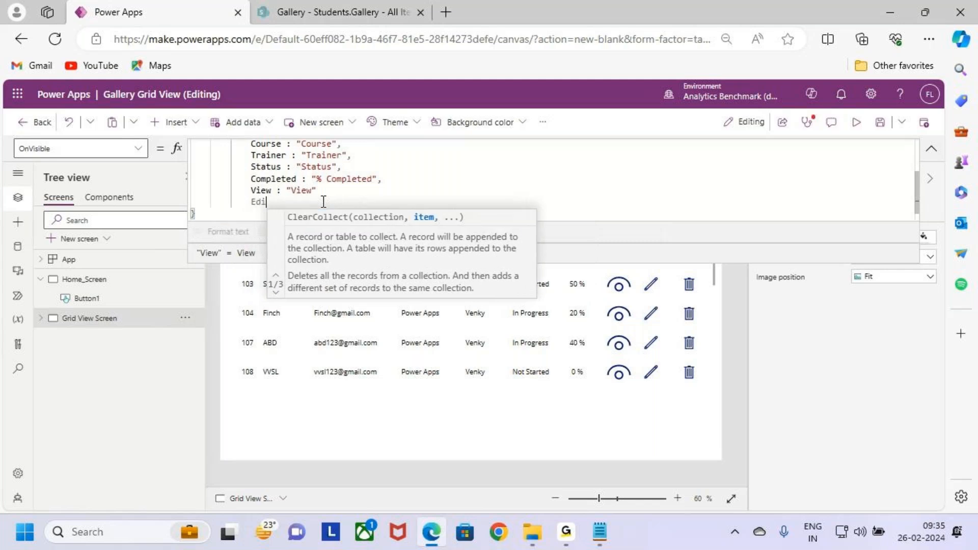
type("t : ")
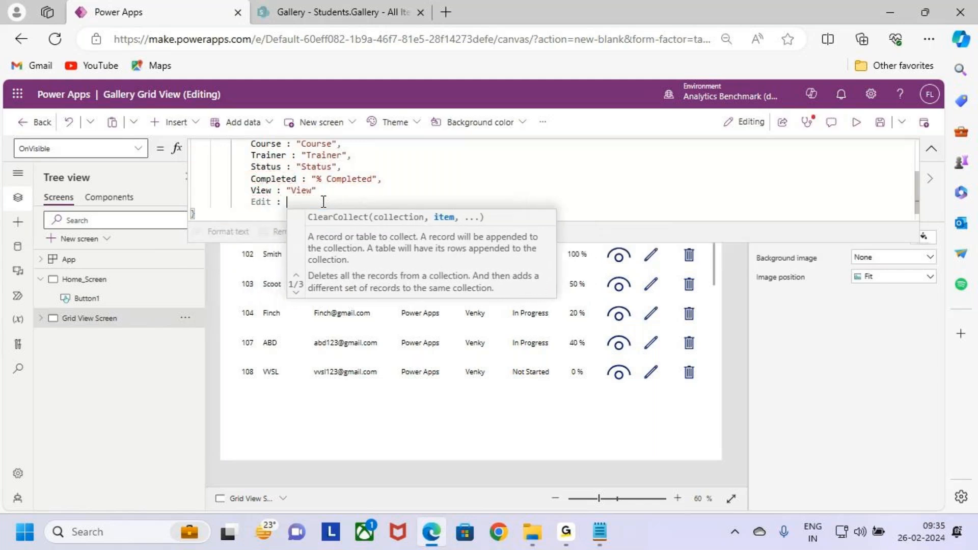
type("Edit\"")
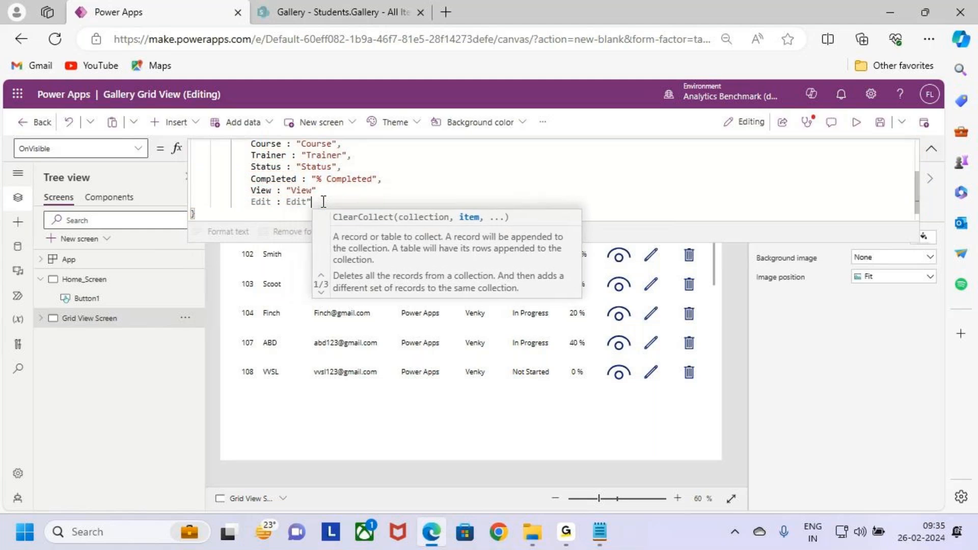
type("\"")
key("Right")
key("Right")
key("Right")
key("Right")
key("Right")
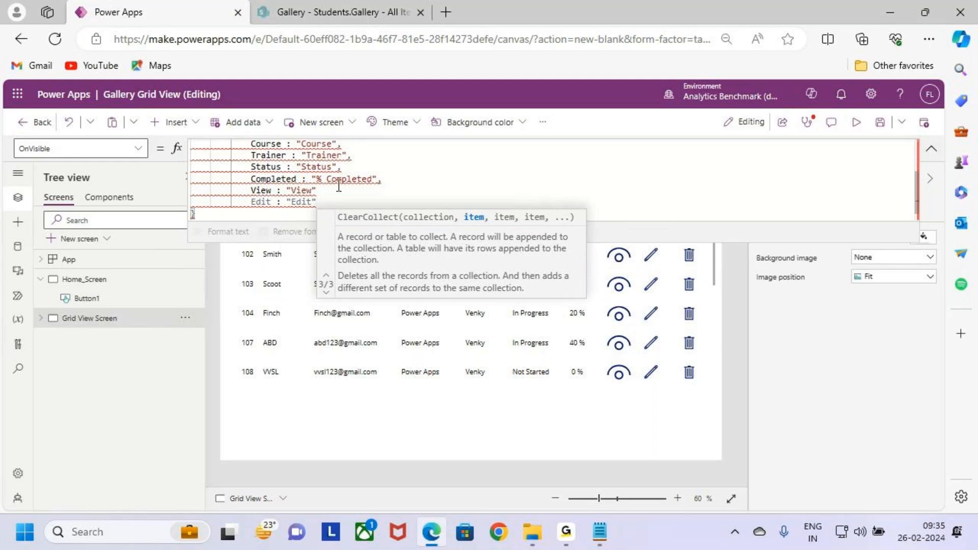
- Insert a comma after the View field's value to separate it from the Edit field
left_click(341, 184)
left_click(341, 196)
key("BackSpace")
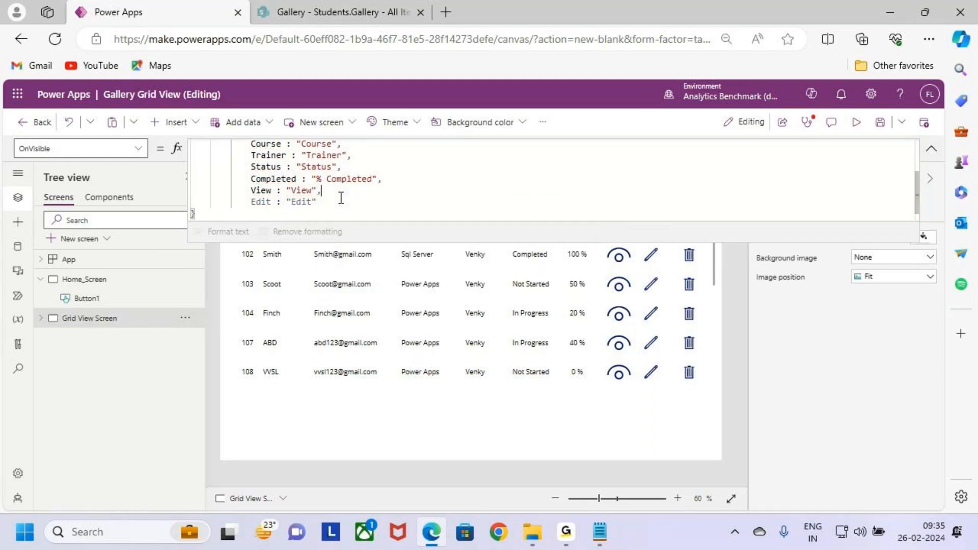
- End the Edit field's line with a comma after its value "Edit" in the Gallery_Header record
left_click(320, 203)
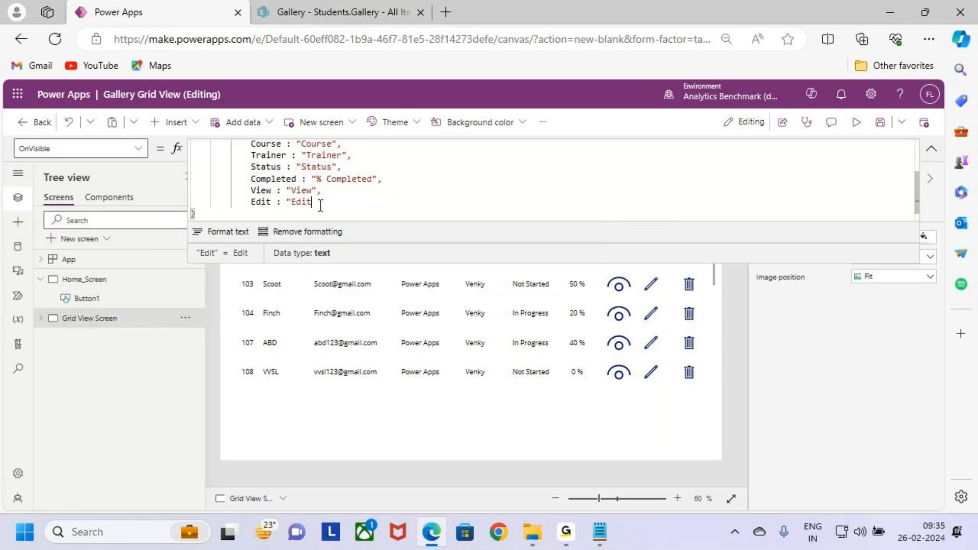
type("\",")
key("Return")
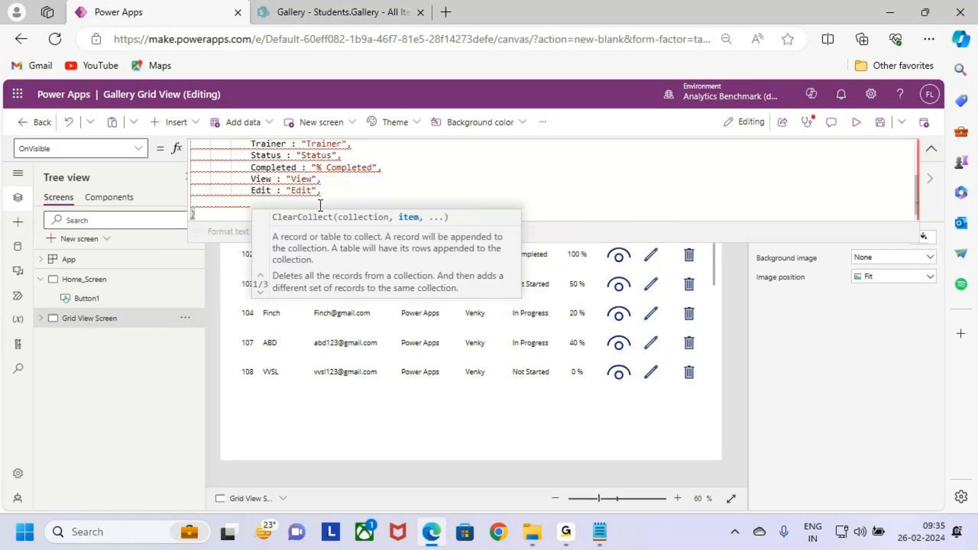
key("BackSpace")
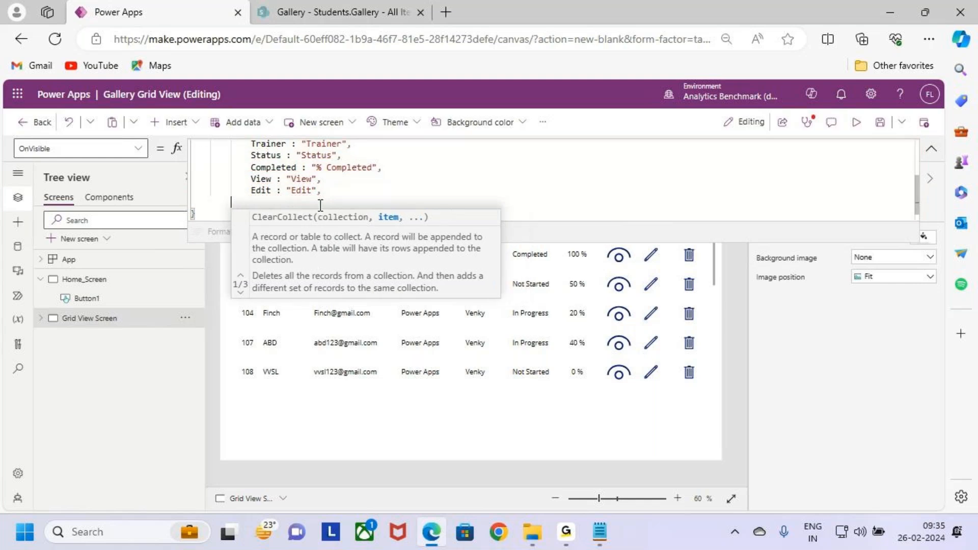
key("BackSpace")
key("BackSpace")
key("BackSpace")
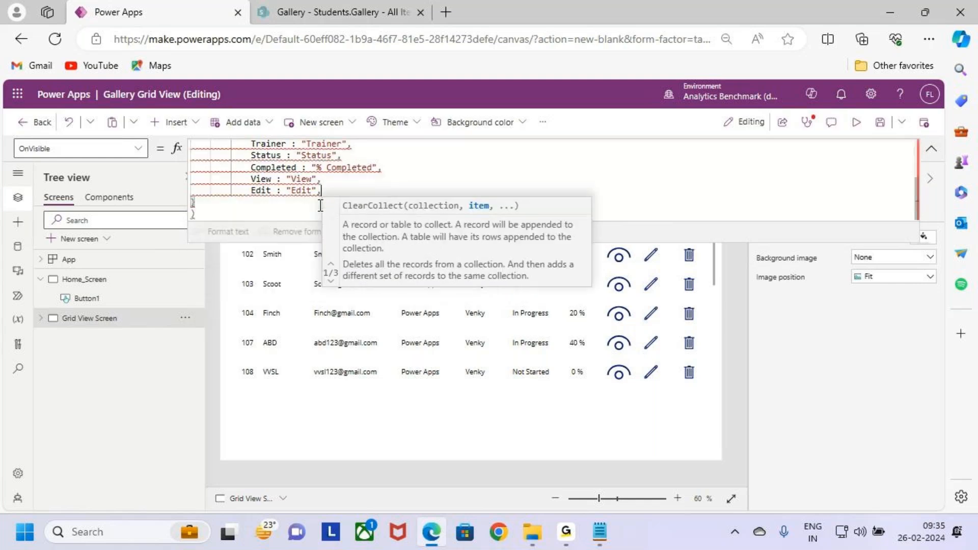
- Add the field Delete : "Delete" on a new line below Edit as the record's last field
key("Return")
type("D")
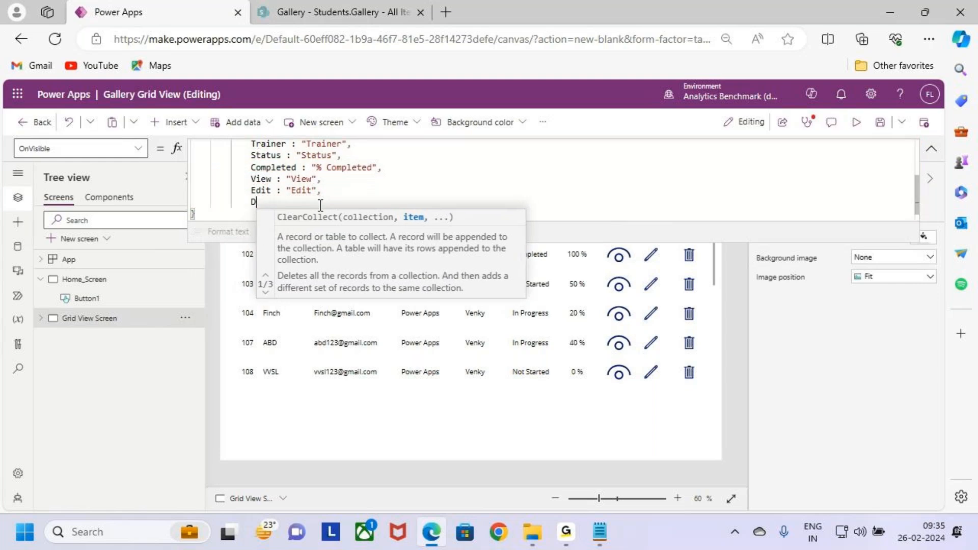
type("elete : \"\"")
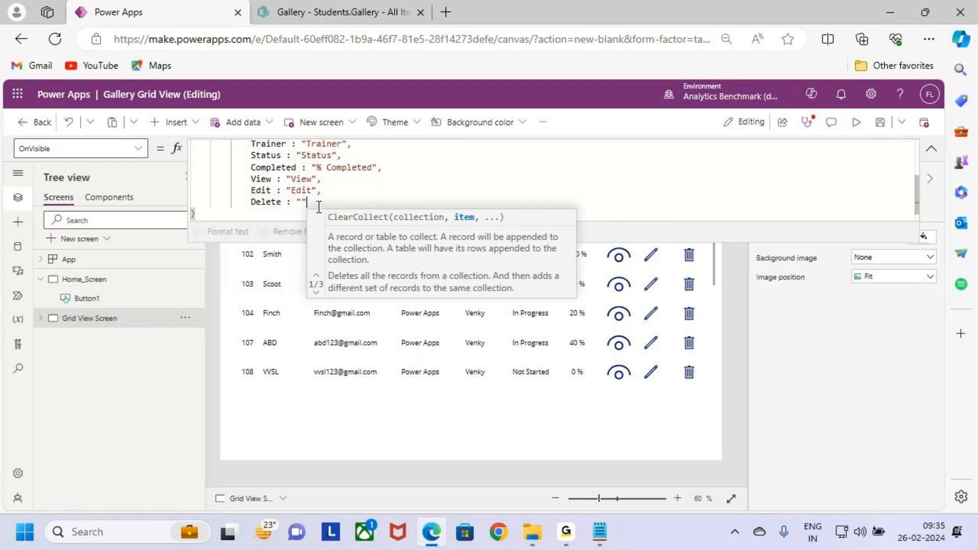
key("Left")
type("Delete")
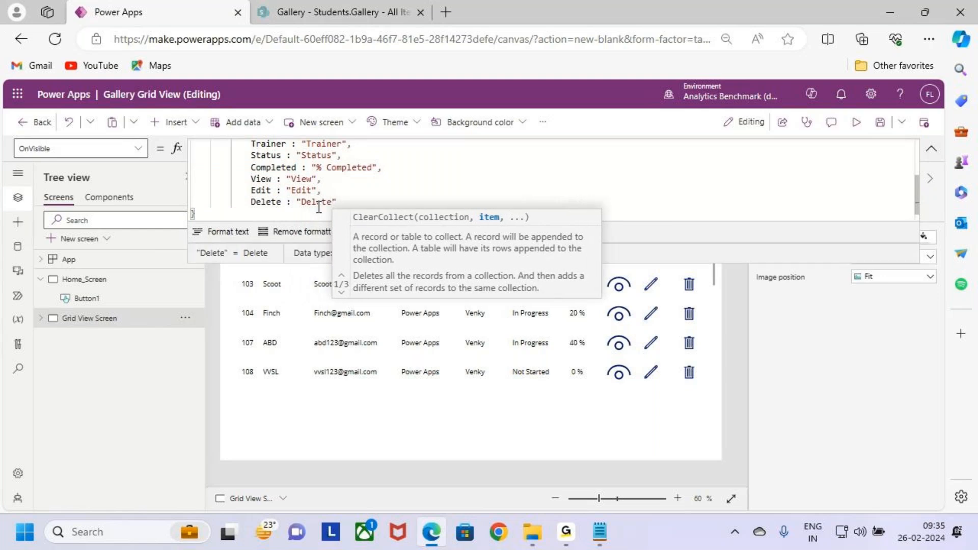
type("\"")
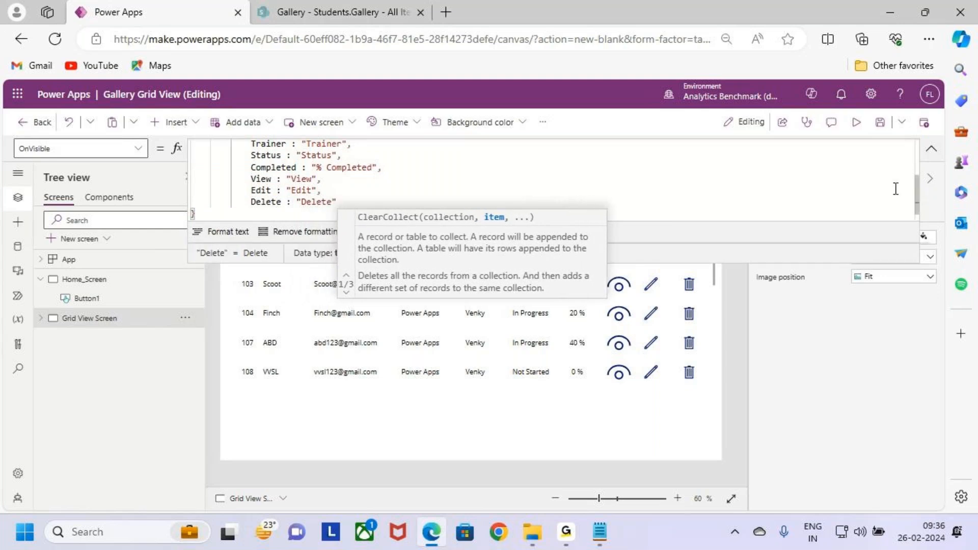
left_click(611, 157)
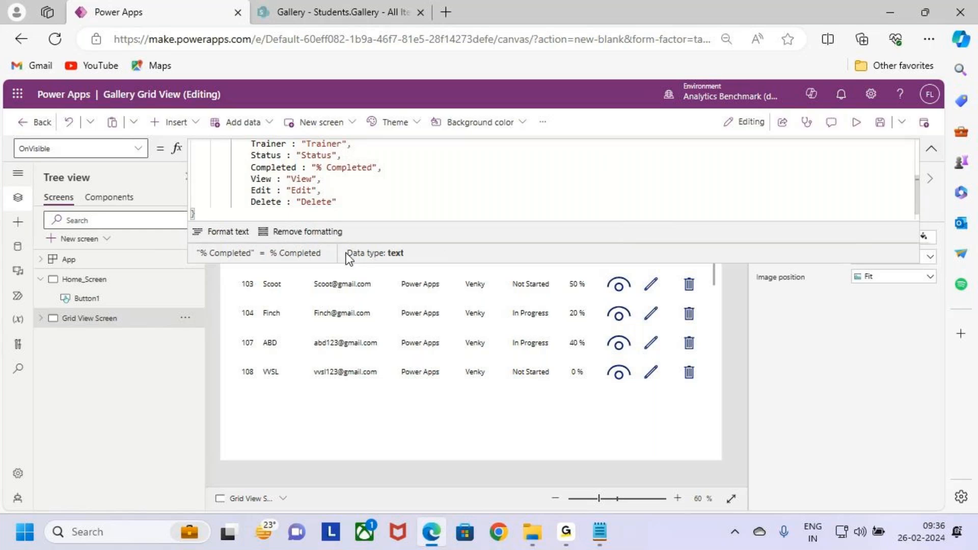
left_click(447, 195)
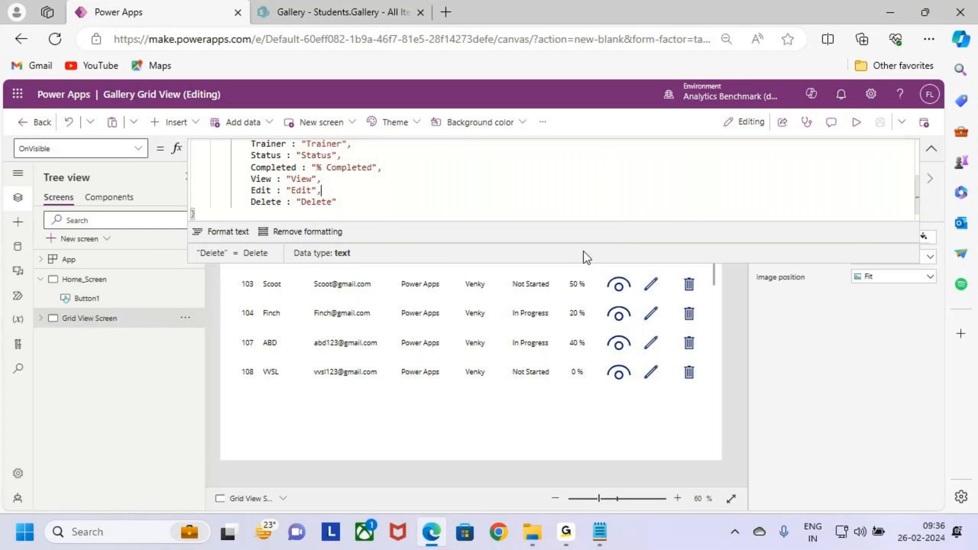
- Enlarge the formula bar and review the Grid View Screen's complete OnVisible formula, including all record fields
left_click(582, 269)
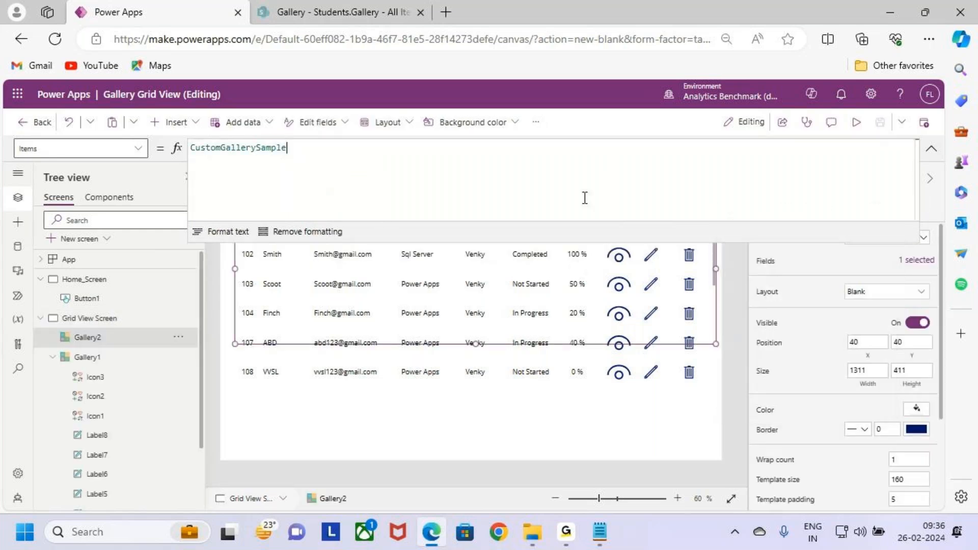
left_click_drag(597, 262, 597, 343)
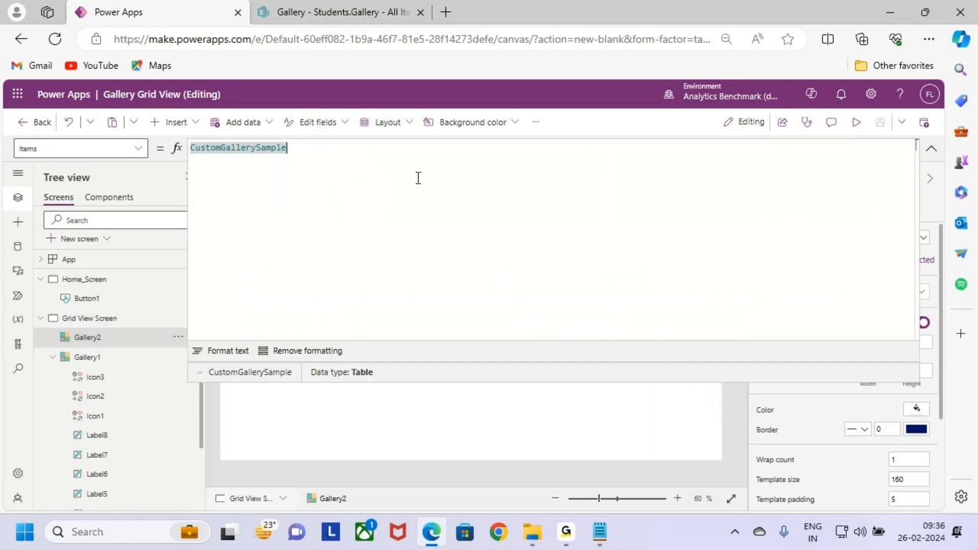
left_click(121, 322)
left_click(120, 320)
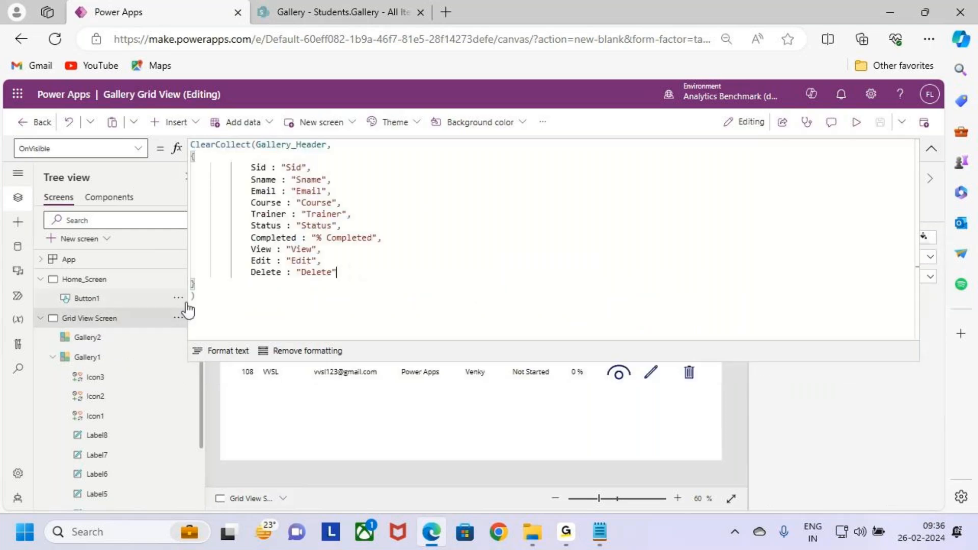
left_click_drag(337, 273, 192, 167)
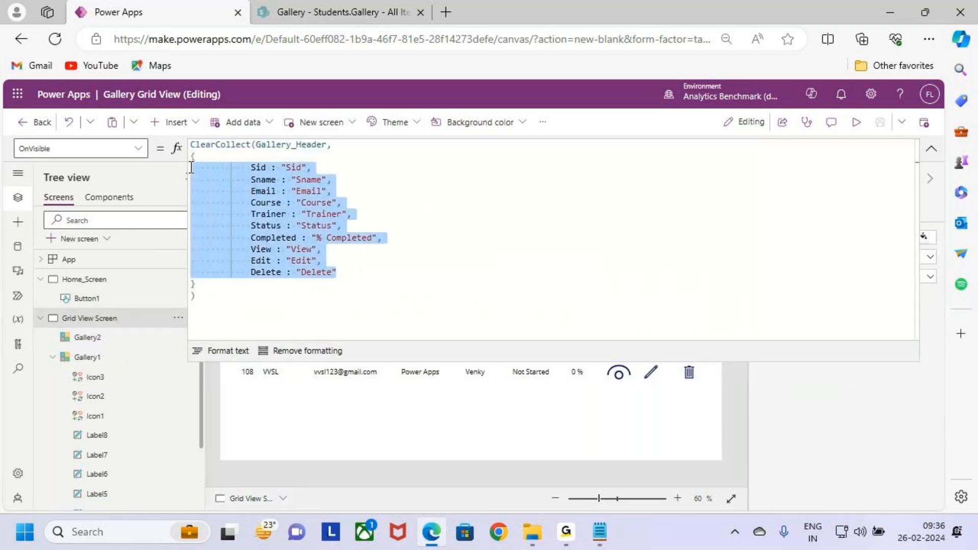
left_click(407, 294)
- Inspect the data held in the Gallery_Header collection from the OnVisible formula
double_click(274, 146)
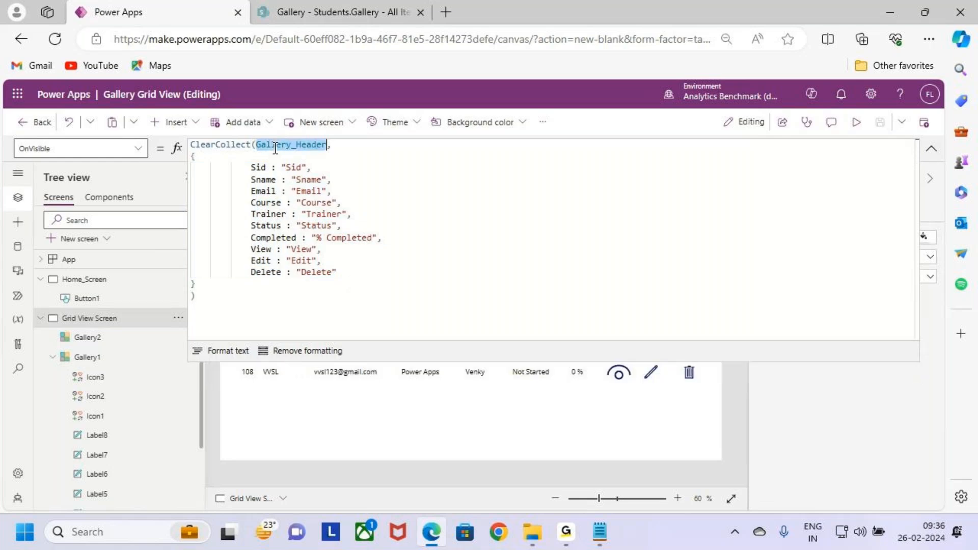
left_click(207, 375)
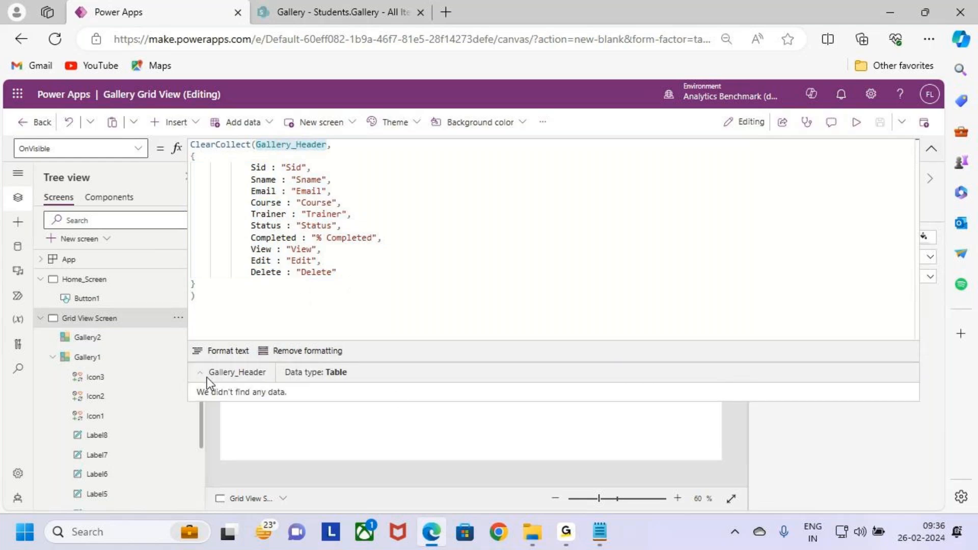
left_click(482, 230)
key("Down")
mouse_move(244, 135)
left_mouse_down()
mouse_move(290, 155)
mouse_move(342, 156)
left_mouse_up()
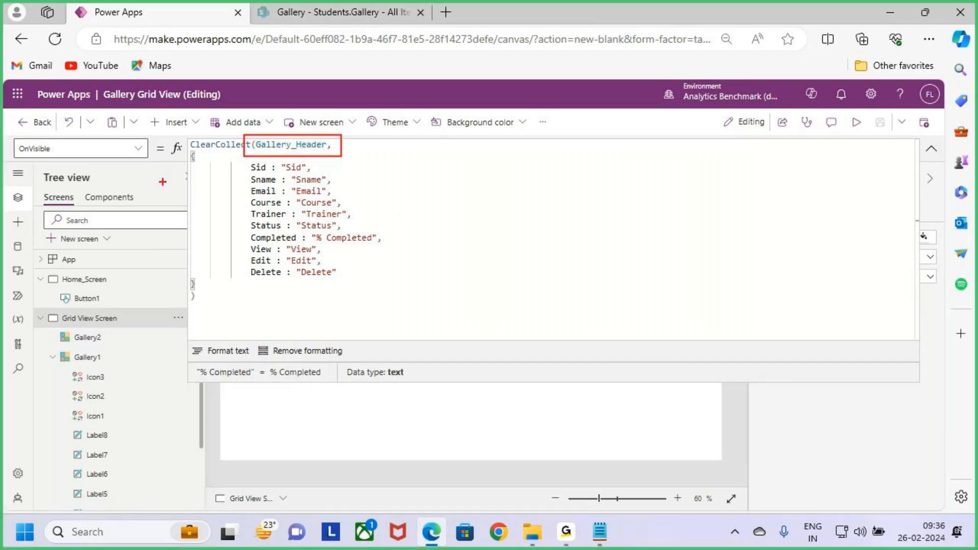
left_click_drag(6, 136, 85, 166)
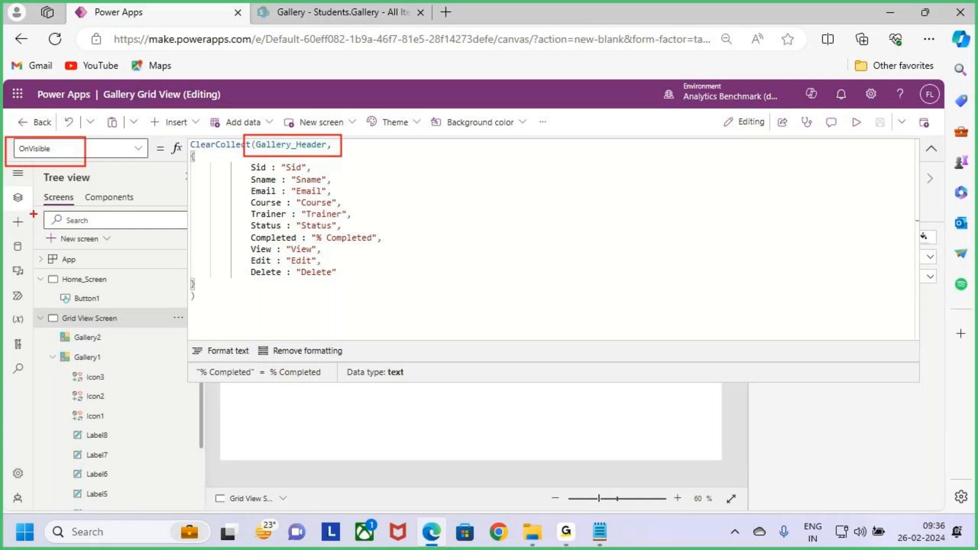
- Collapse the formula bar and check the Gallery_Header collection's data preview again
left_click(931, 148)
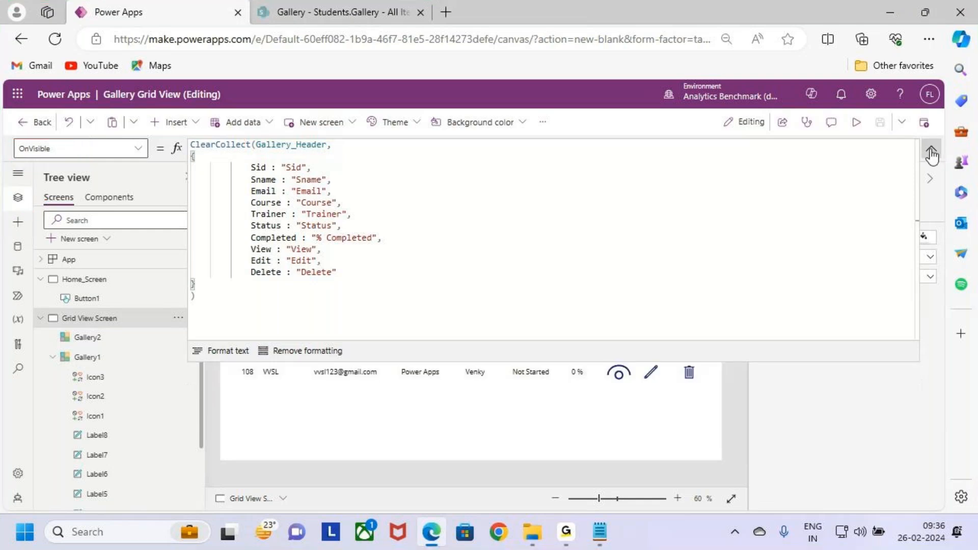
double_click(283, 145)
left_click(200, 169)
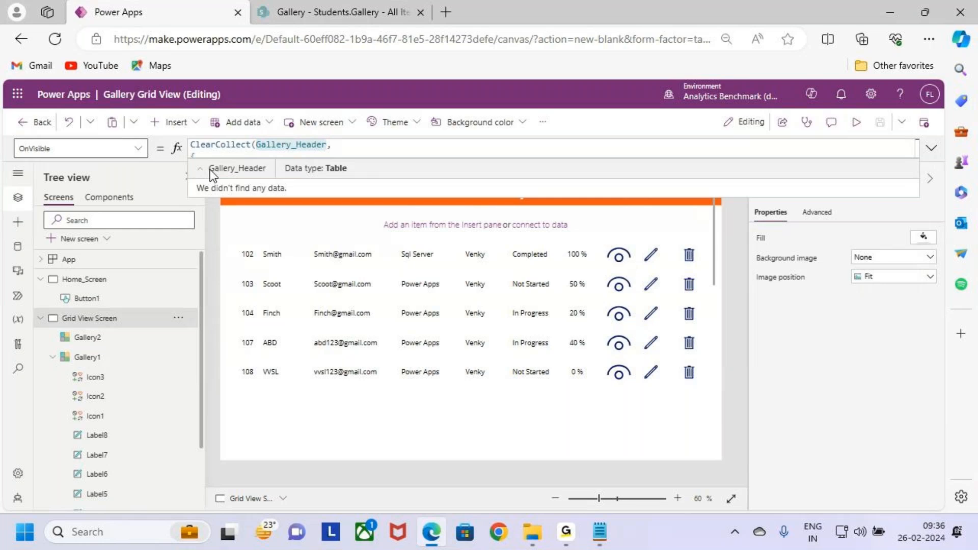
left_click(205, 169)
- Preview the app from Home_Screen, go to the grid view with the Gallery Grid view button, and return to editing
left_click(105, 280)
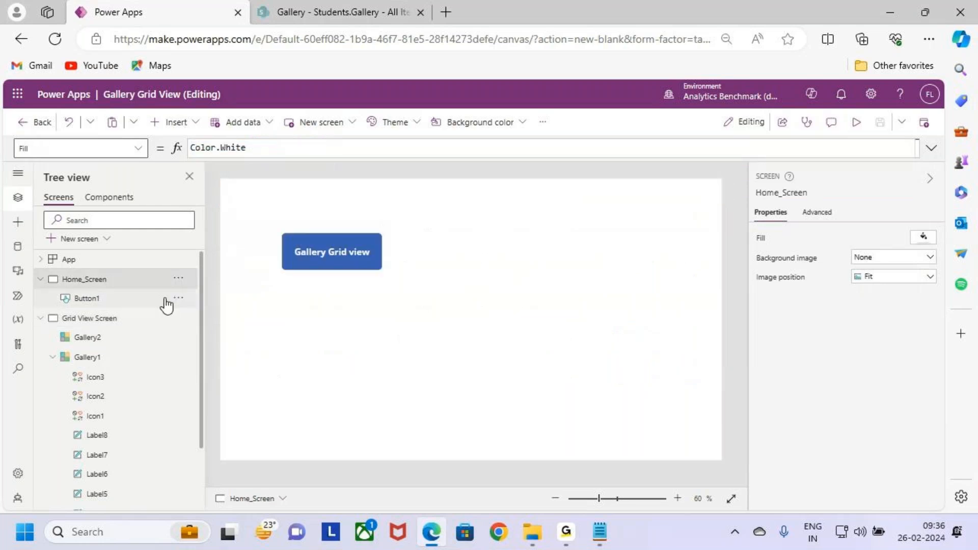
left_click(857, 122)
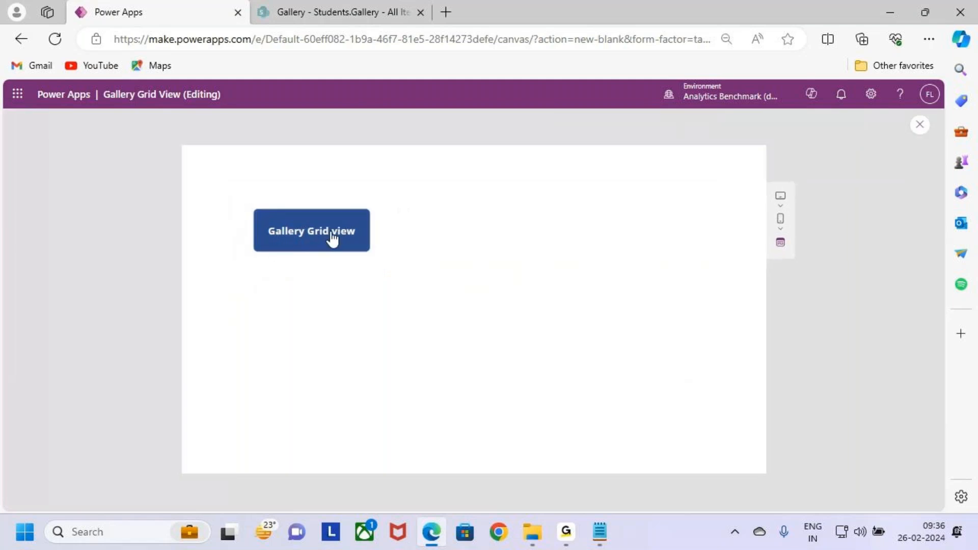
left_click(335, 234)
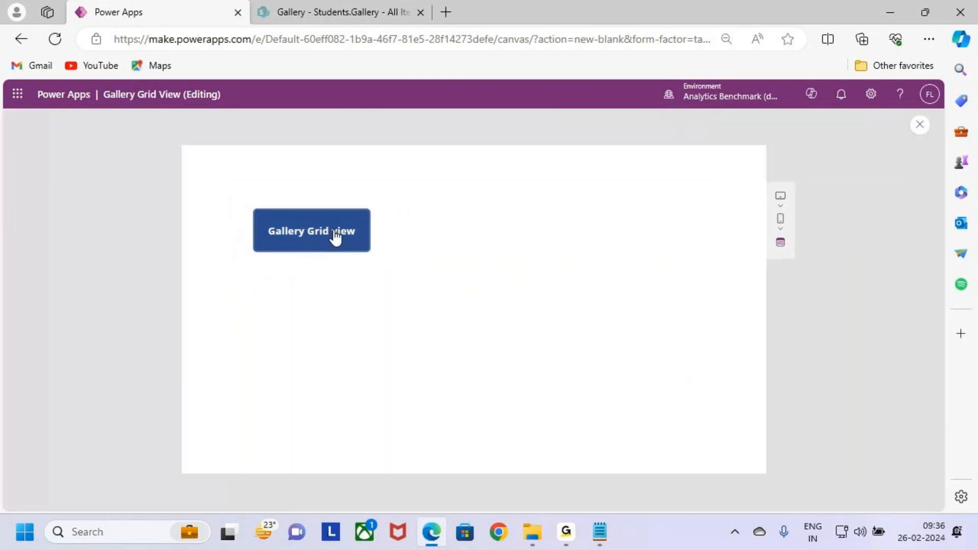
left_click(921, 126)
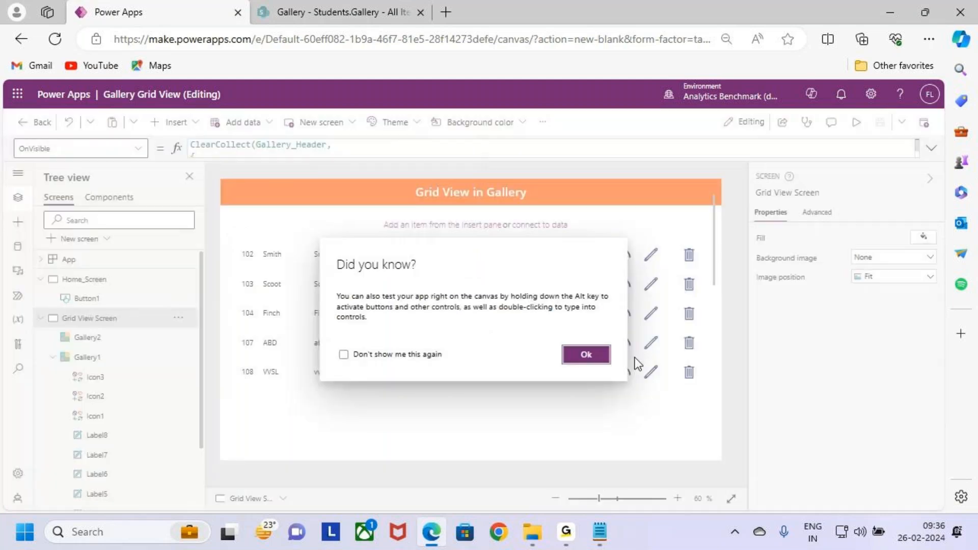
left_click(586, 354)
- View the Gallery_Header collection's table data from the OnVisible formula after running the app
double_click(305, 146)
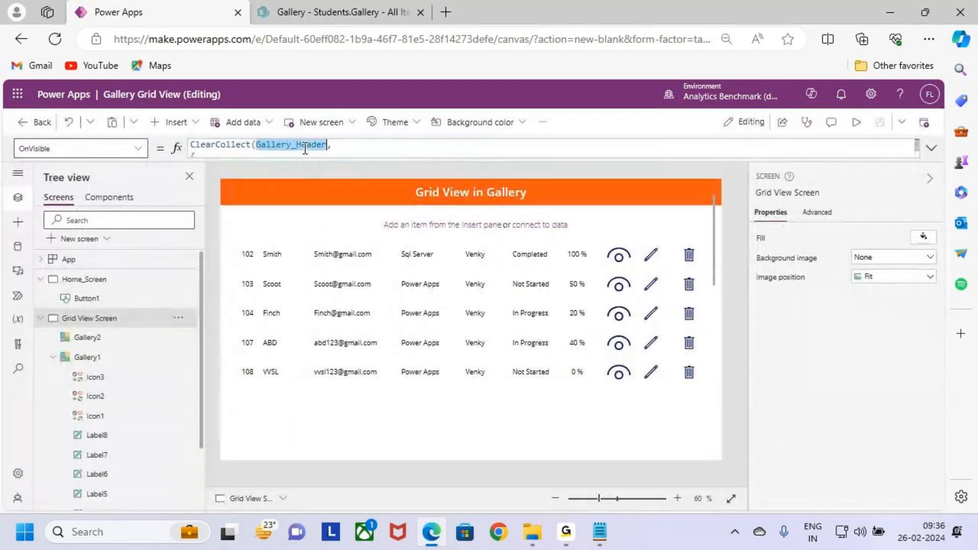
left_click(202, 173)
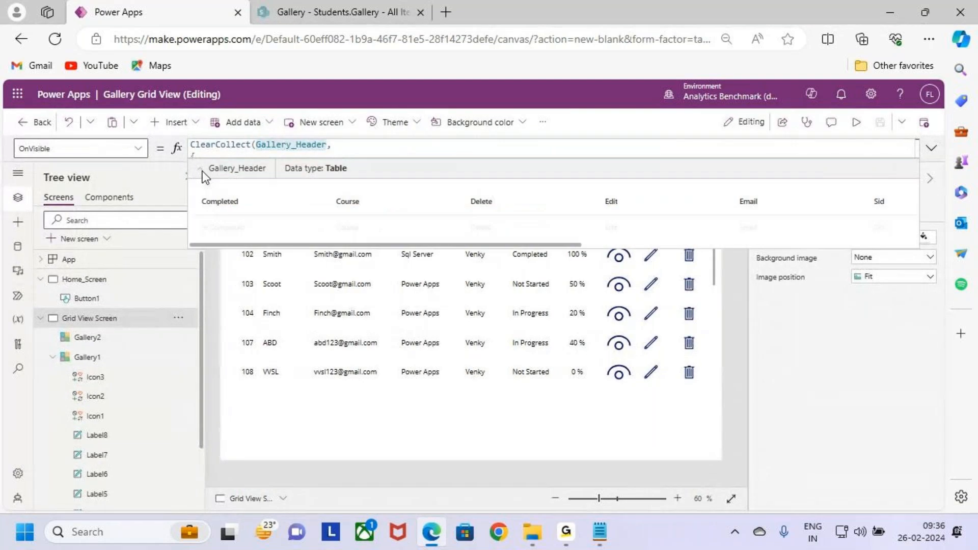
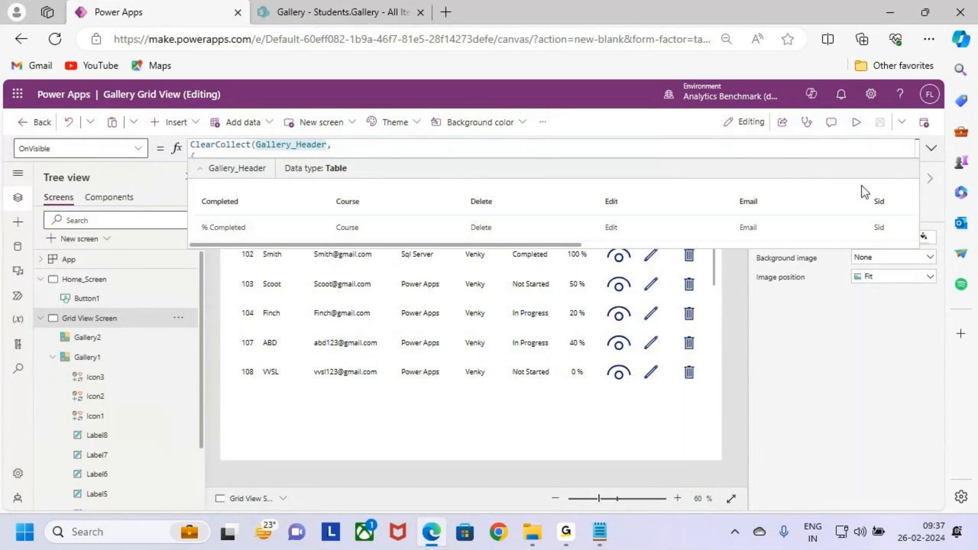
- Try to rename the Gallery2 control as Gallery_Header in the Grid View Screen
left_click(931, 148)
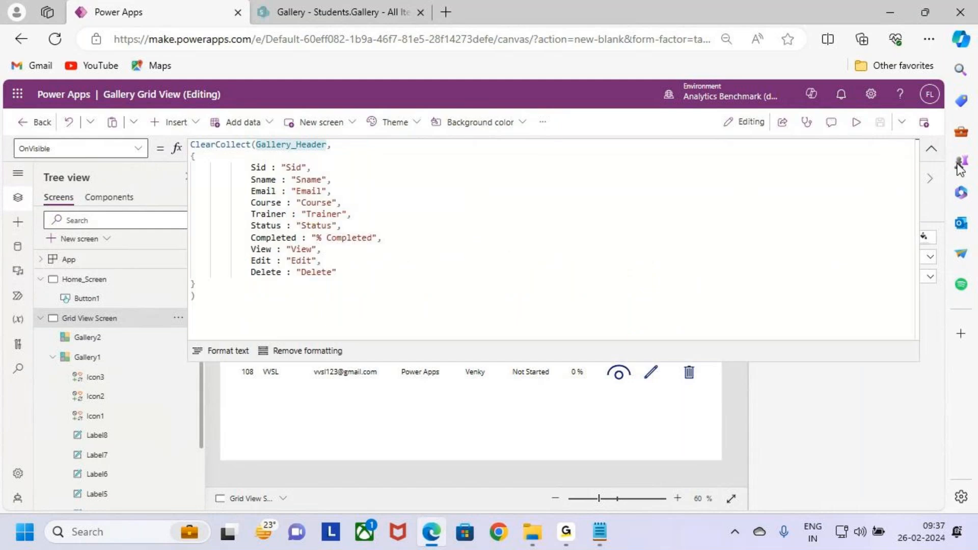
left_click(931, 148)
left_click(130, 357)
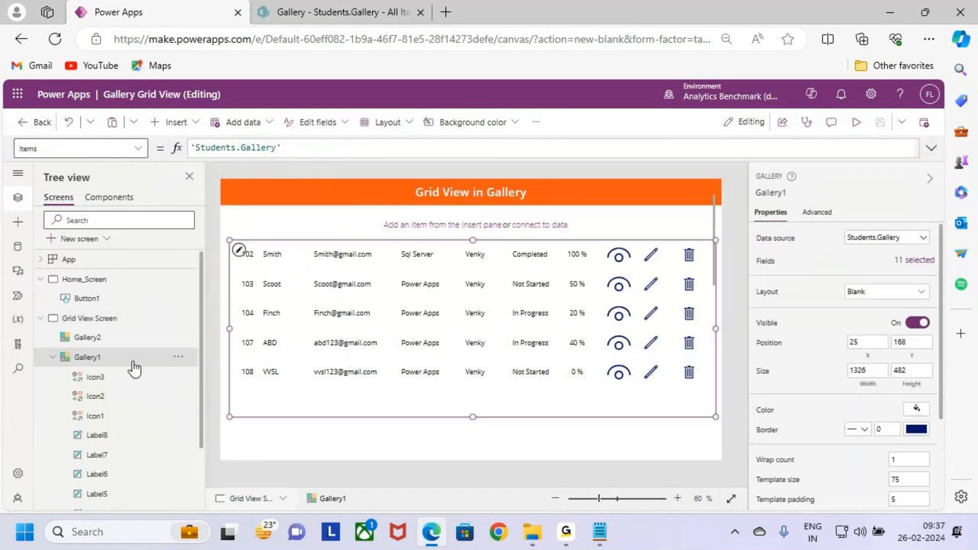
left_click(127, 337)
double_click(128, 336)
type("Gallery_Header")
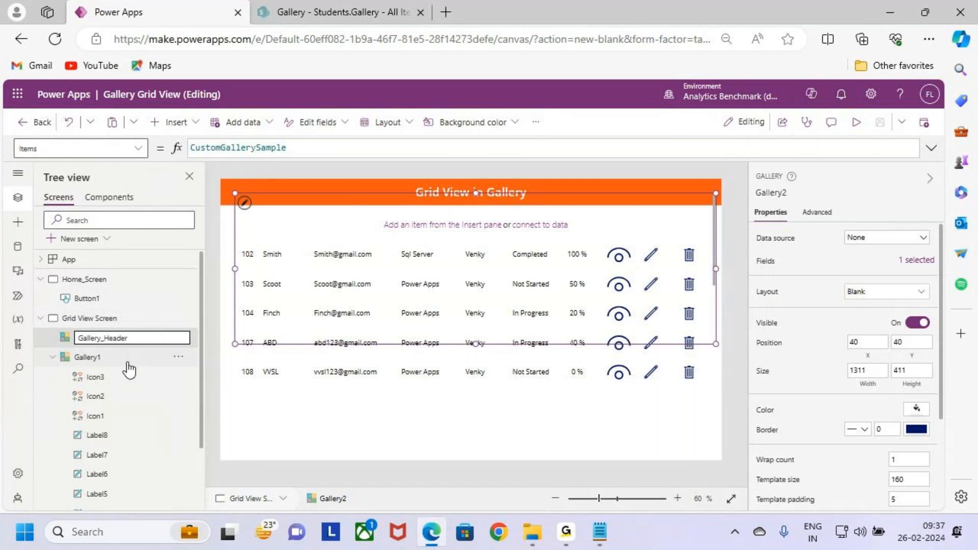
key("Return")
left_click(584, 347)
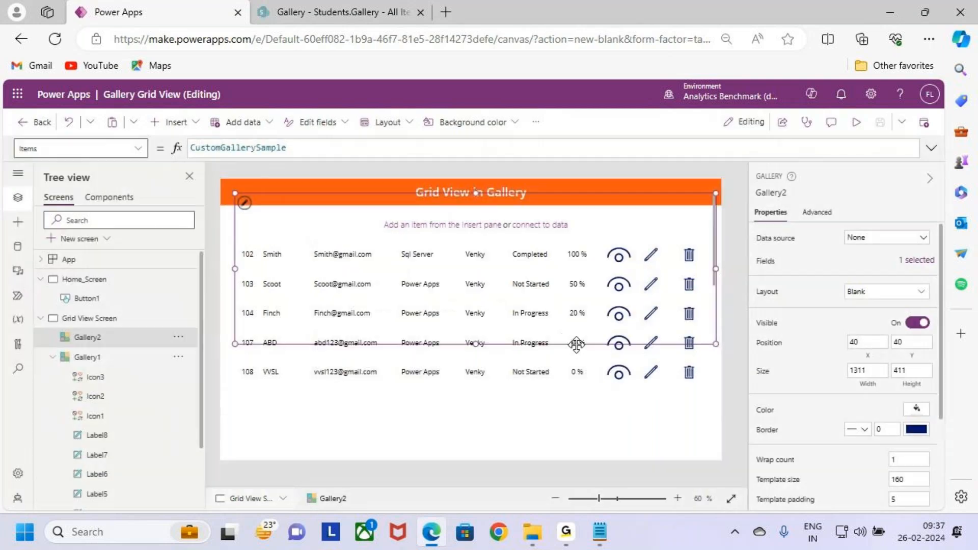
- Rename the Gallery2 control on the Grid View Screen as GalleryHeader
left_click(115, 353)
left_click(114, 339)
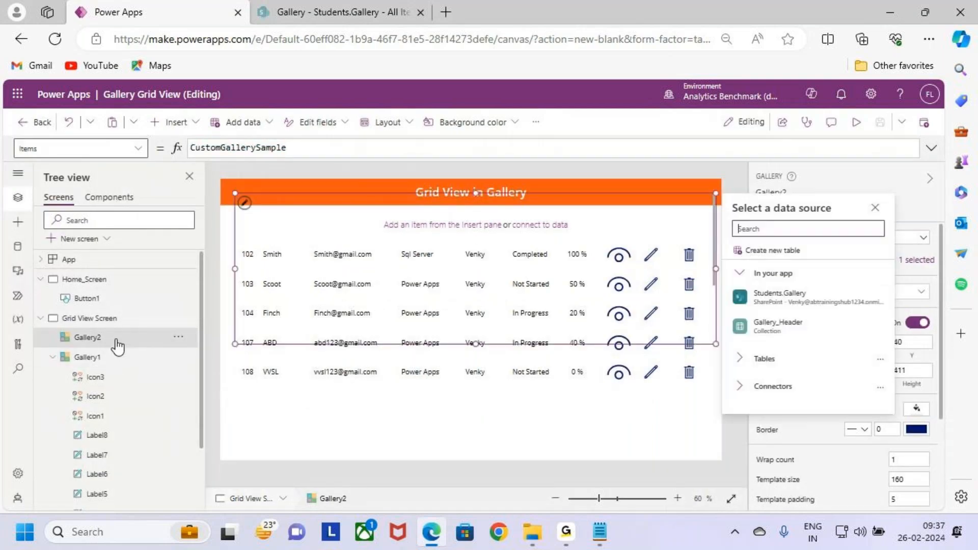
double_click(122, 337)
type("GalleryH")
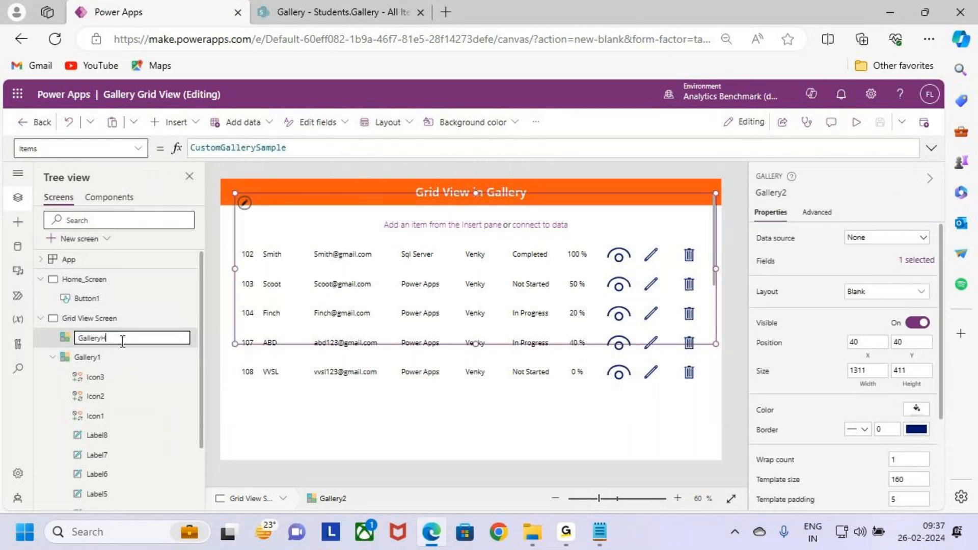
type("eader")
key("Return")
- Rename the Gallery1 control holding the student records as Galler Grid View
double_click(134, 358)
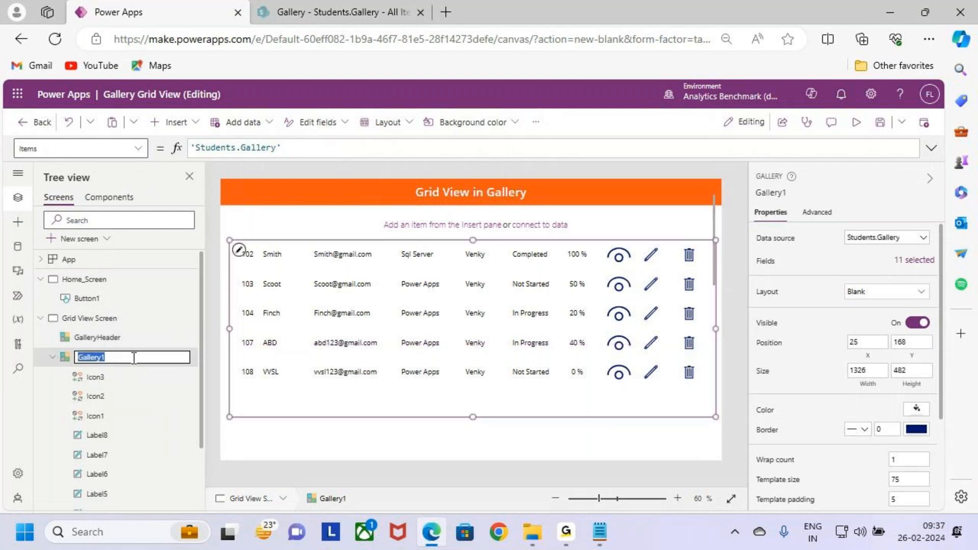
type("Grid View")
key("Return")
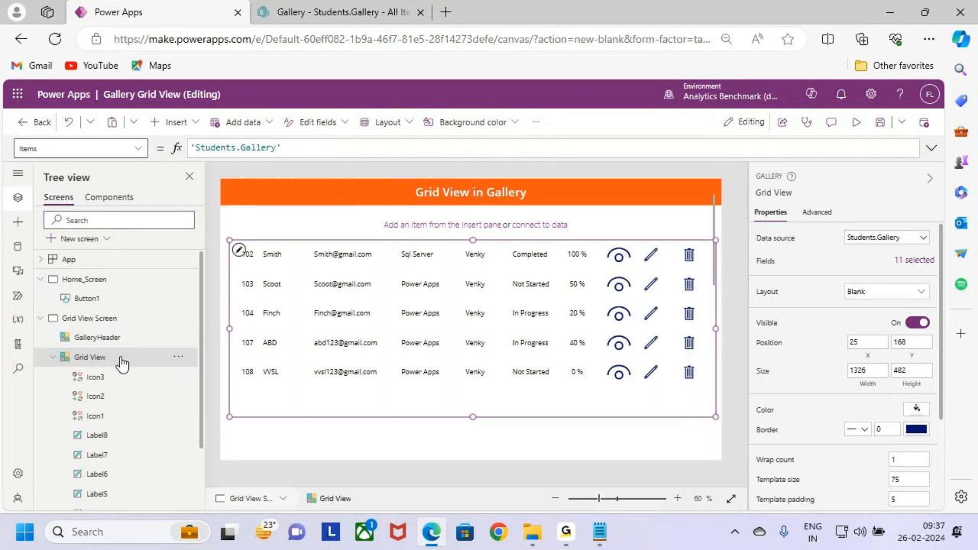
double_click(127, 362)
key("Home")
type("Galler")
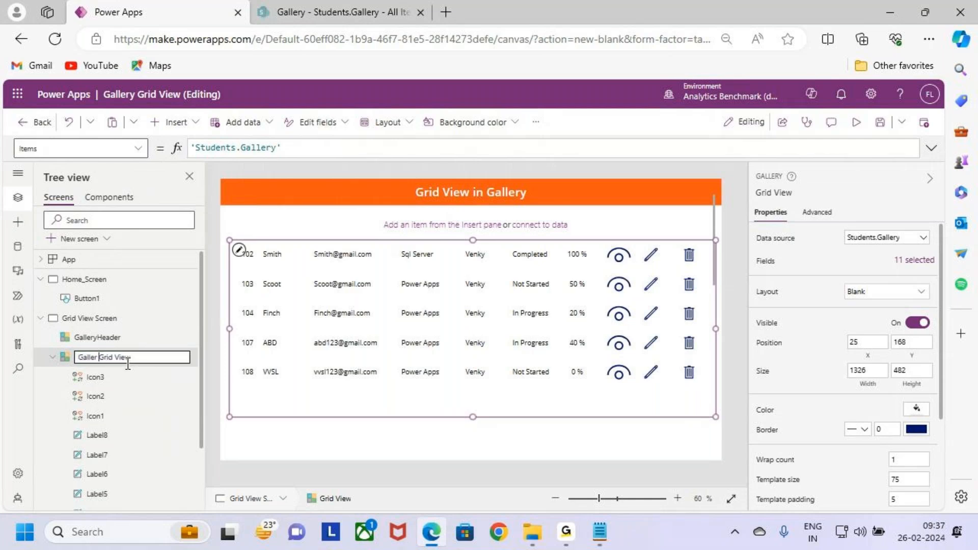
key("Escape")
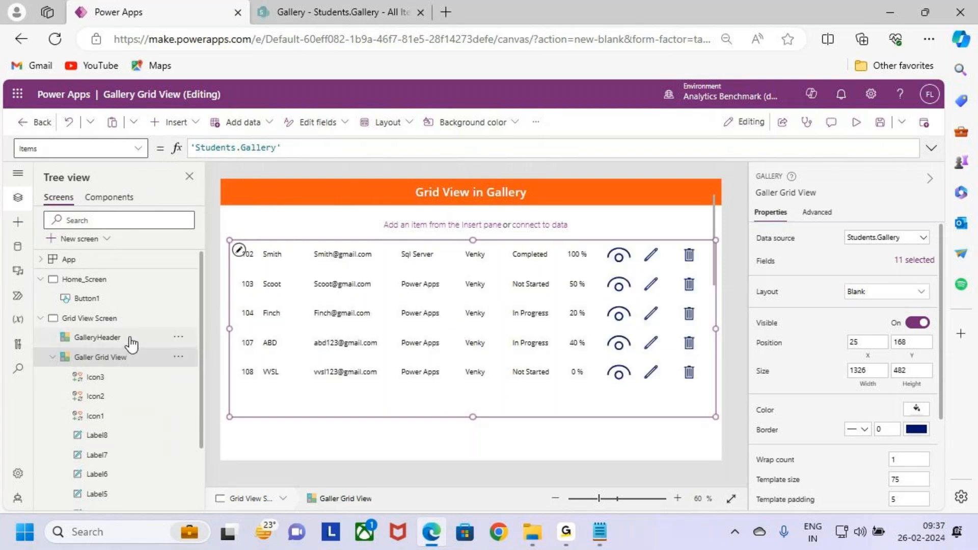
- Set the GalleryHeader gallery's data source to the Gallery_Header collection
left_click(131, 343)
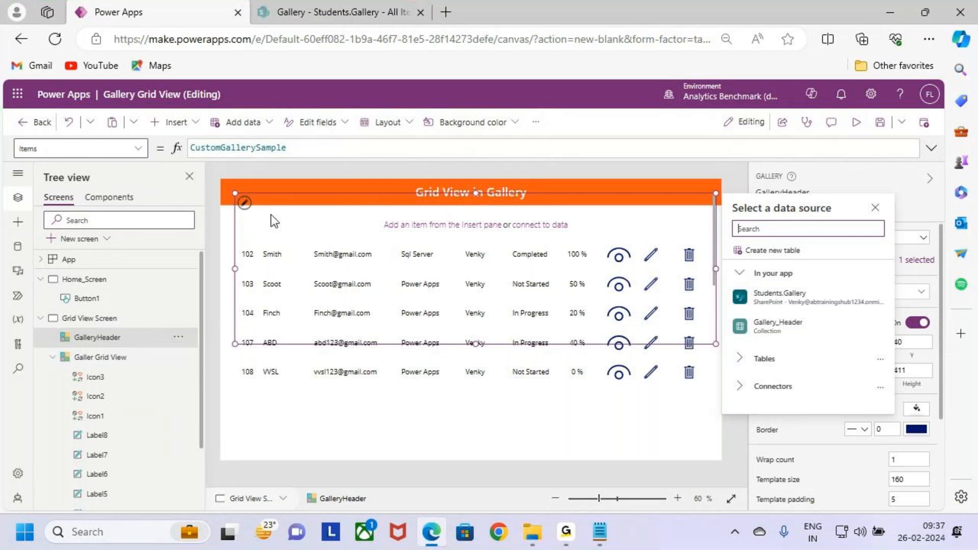
left_click(246, 204)
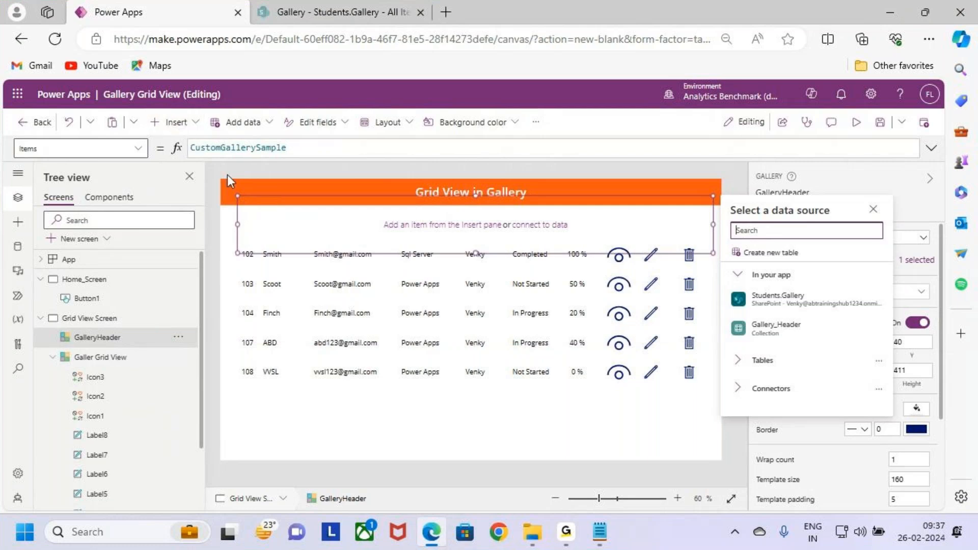
left_click(273, 292)
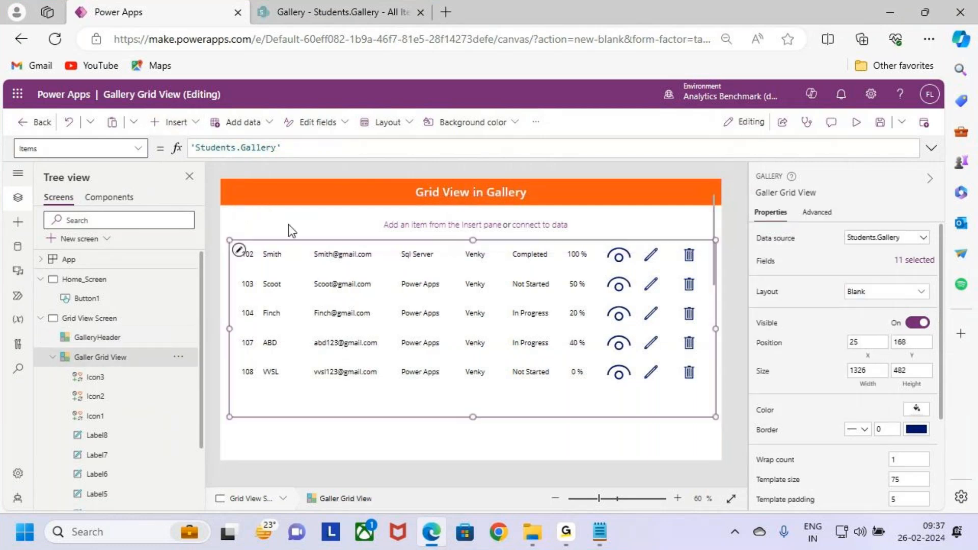
left_click(102, 337)
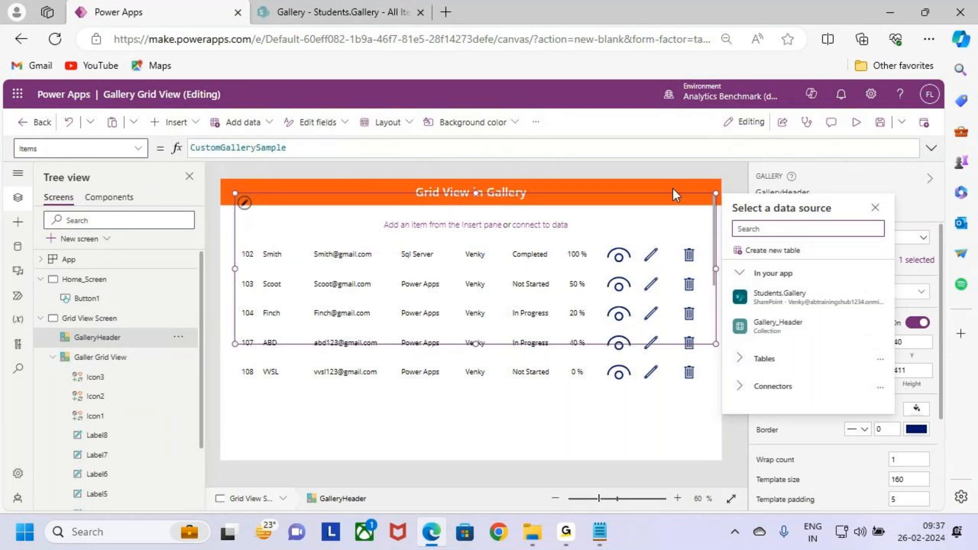
left_click_drag(836, 332, 802, 340)
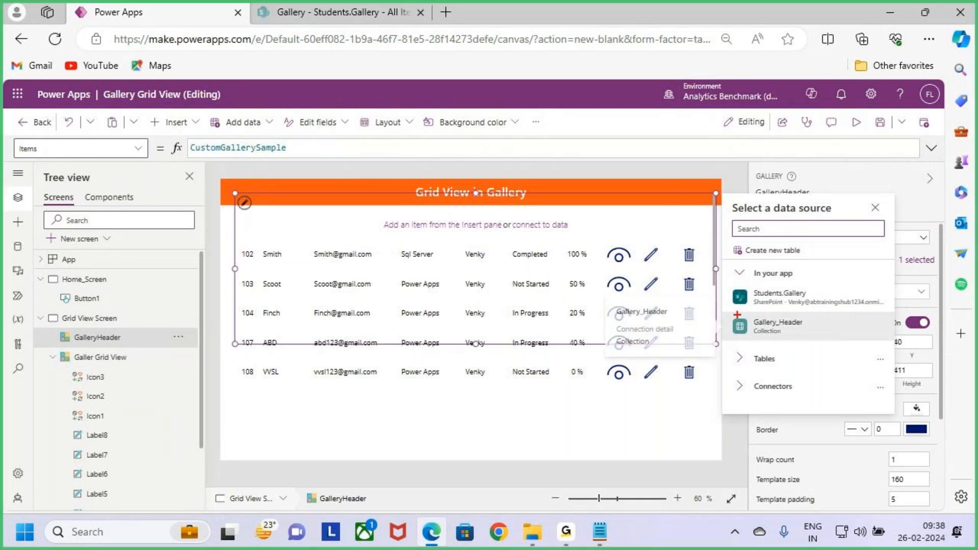
left_click_drag(726, 310, 885, 345)
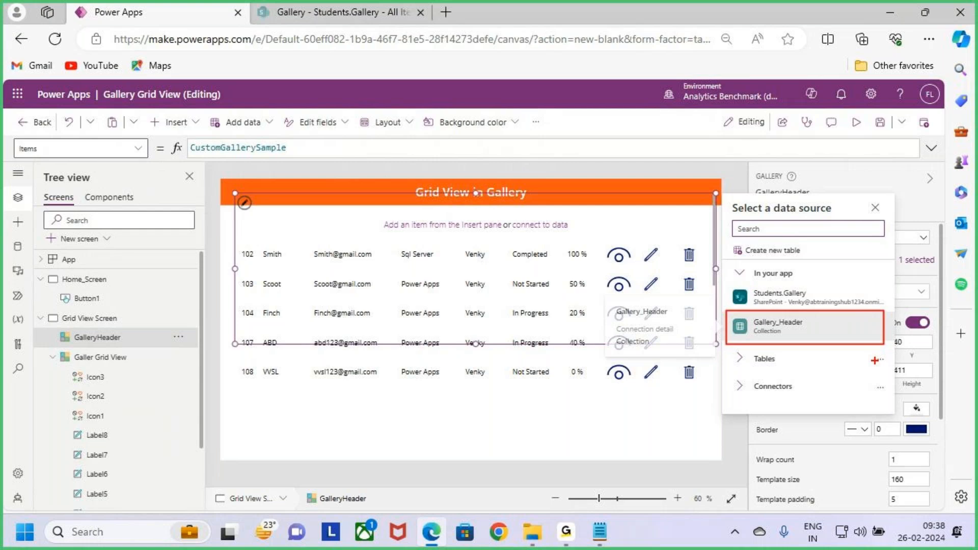
left_click(808, 329)
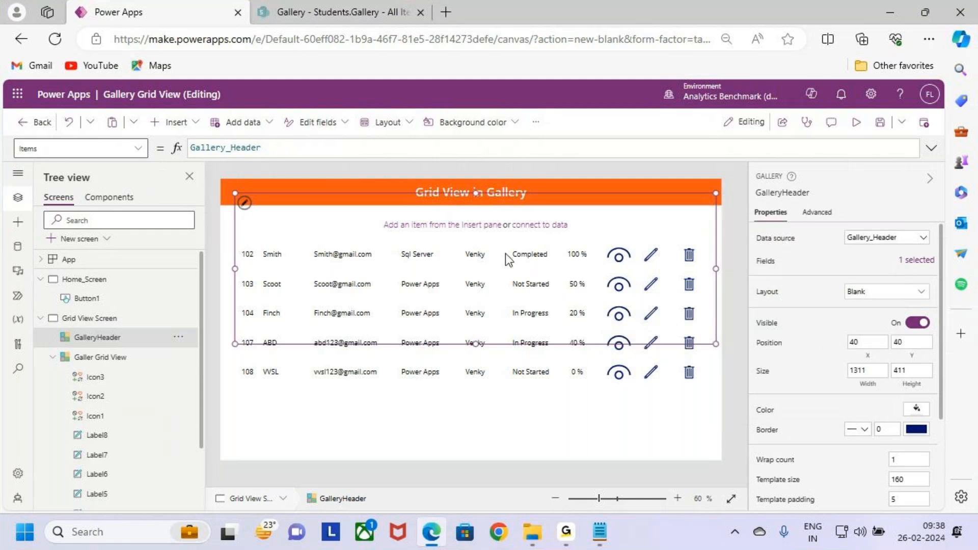
- Add a text label with the formula ThisItem.Sid to GalleryHeader, and narrow it above the student ID column
left_click(175, 123)
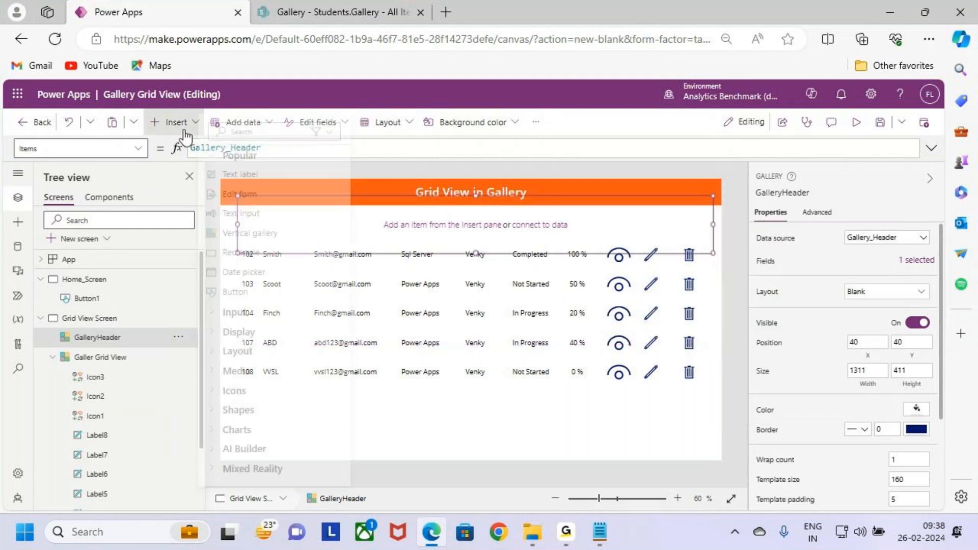
left_click(235, 174)
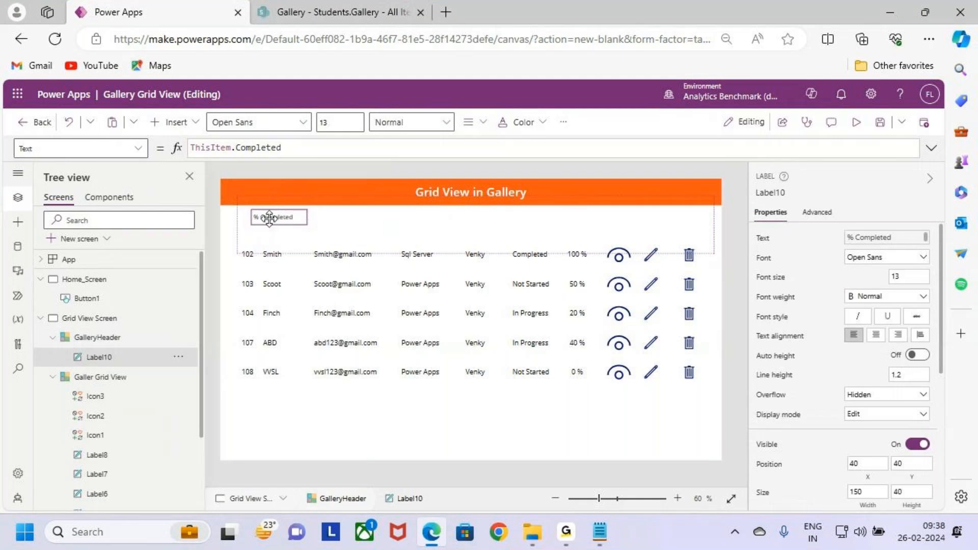
left_click_drag(261, 223, 258, 227)
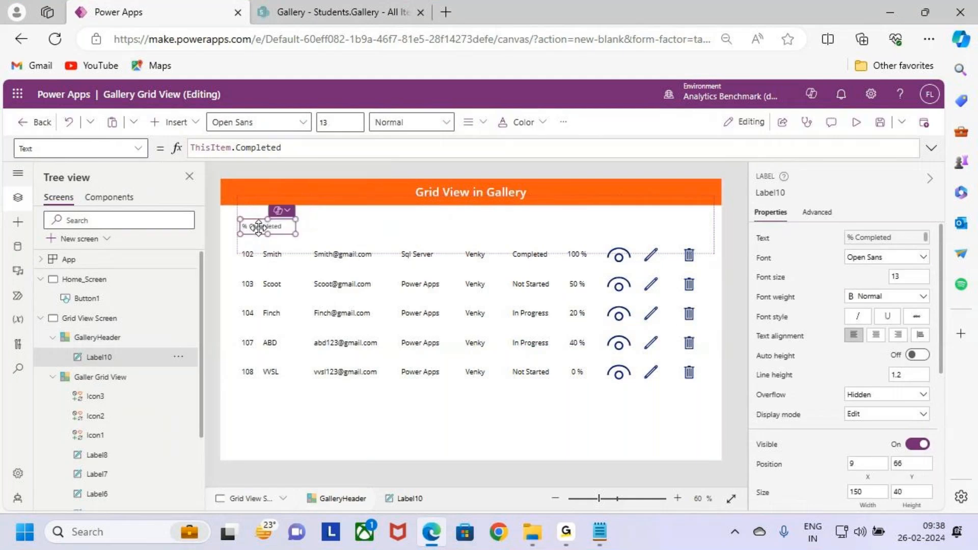
left_click(270, 147)
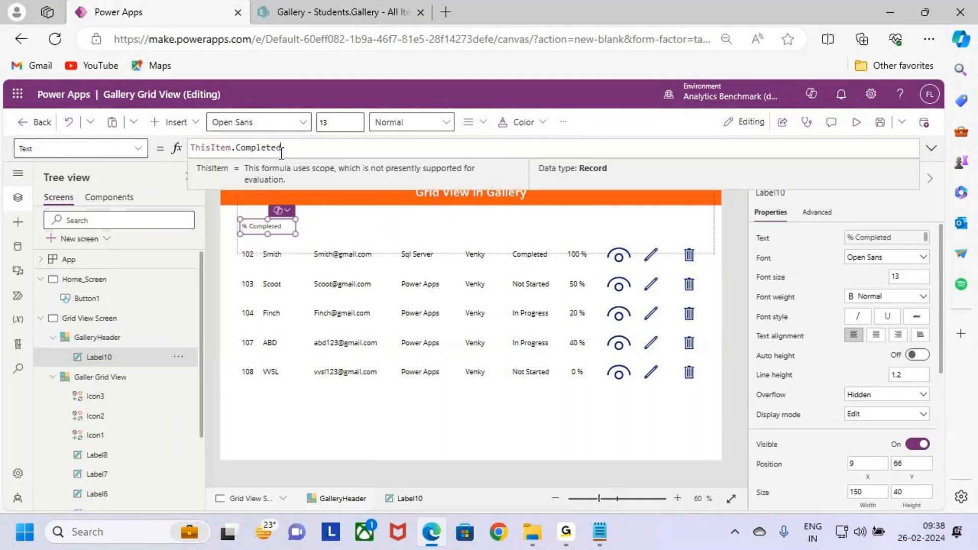
double_click(270, 147)
type("s")
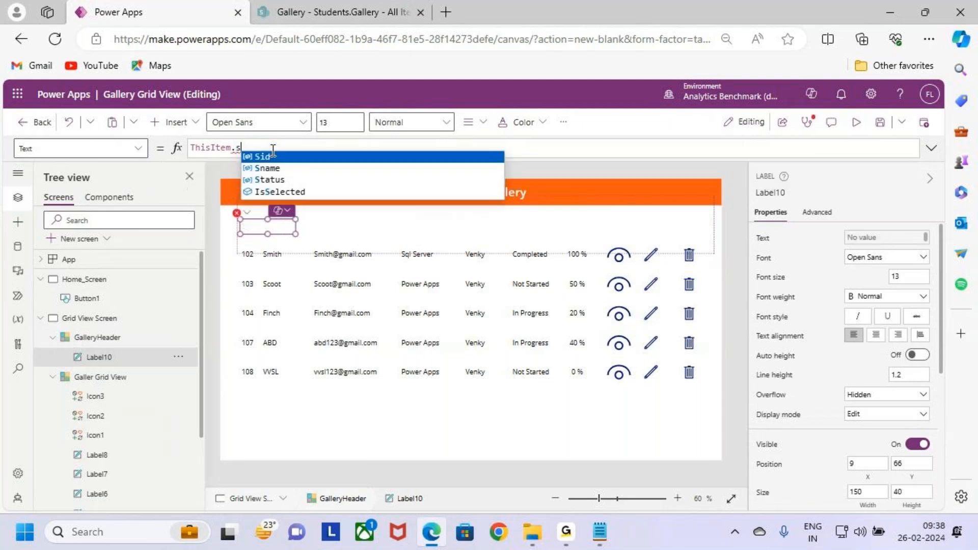
left_click(273, 154)
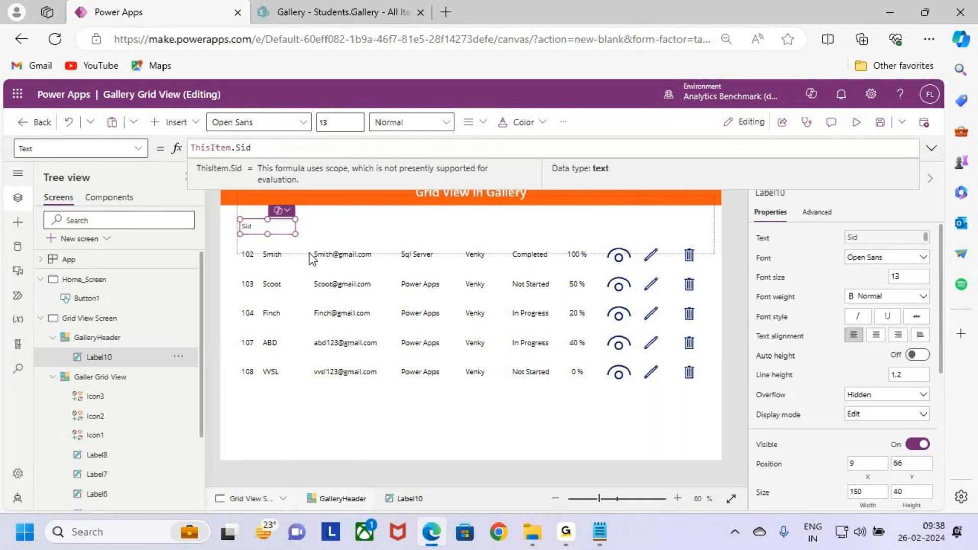
left_click_drag(297, 236, 265, 233)
- Add a text label with the formula ThisItem.Sname to GalleryHeader, placed above the student name column at about X 69, Y 81
left_click(292, 228)
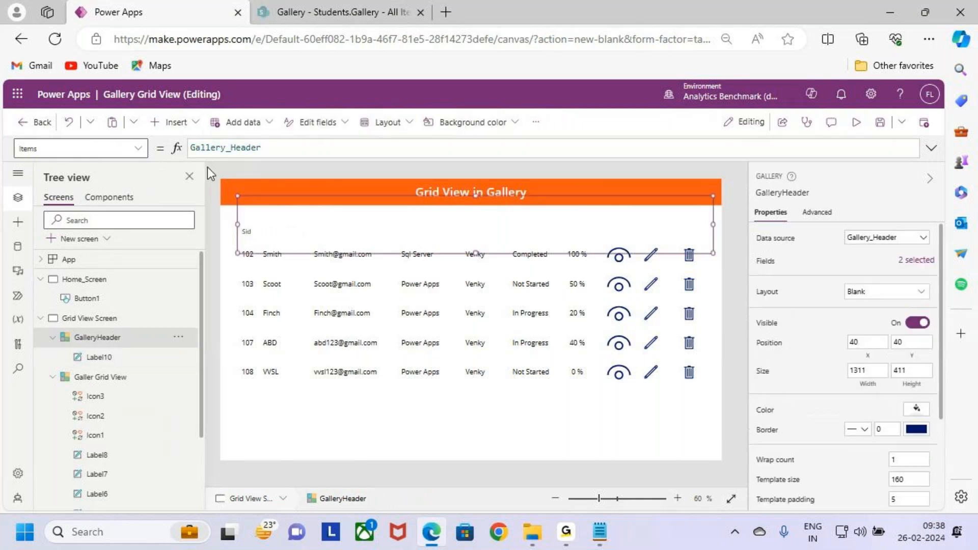
left_click(174, 122)
left_click(224, 174)
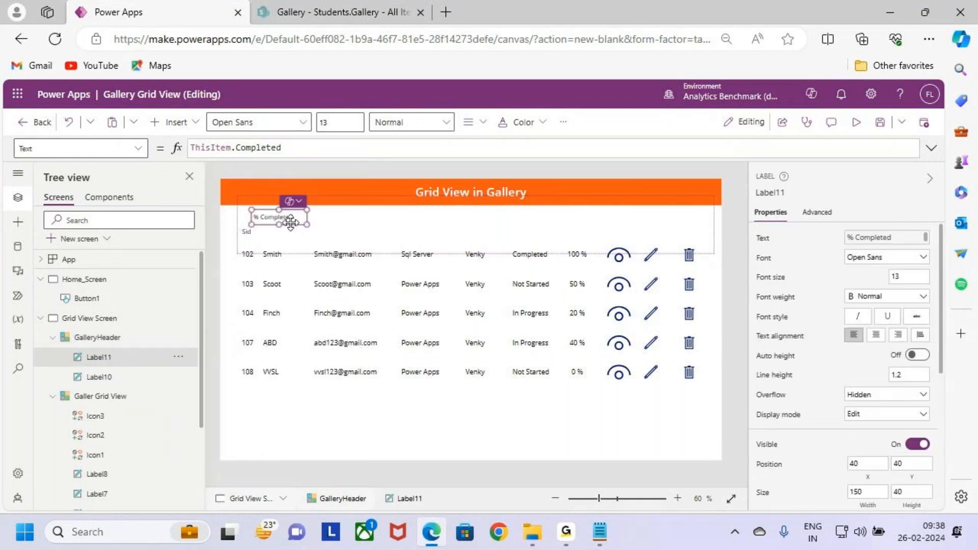
left_click_drag(289, 218, 312, 224)
double_click(280, 148)
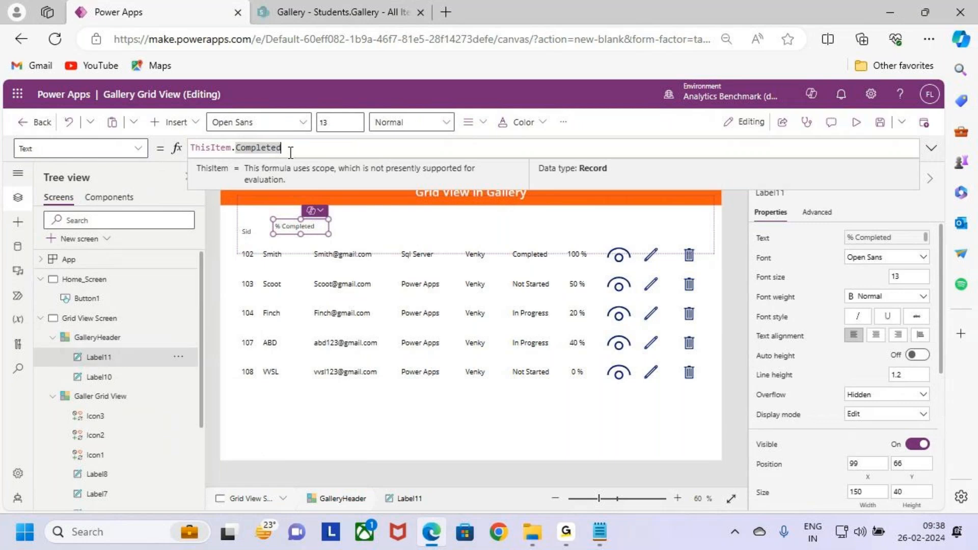
key("BackSpace")
type("s")
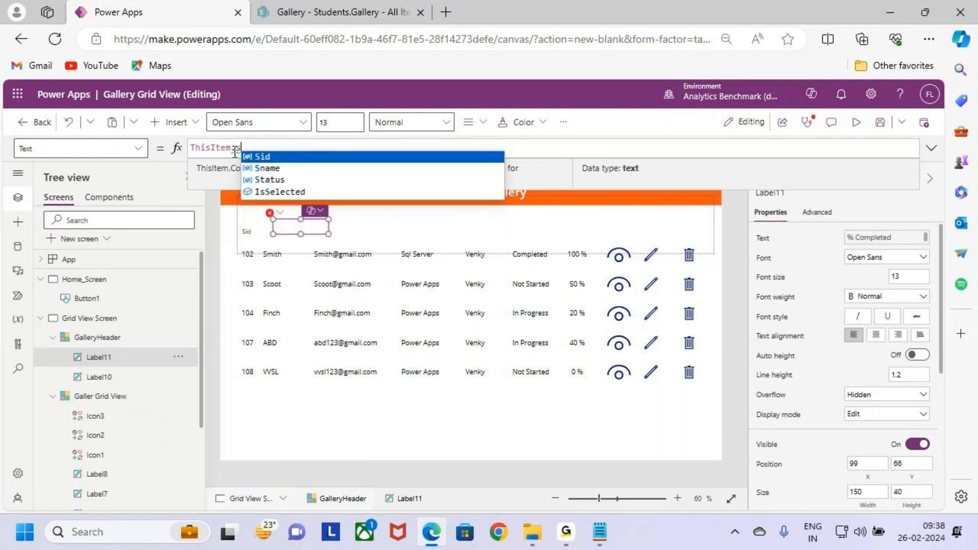
key("Down")
key("Tab")
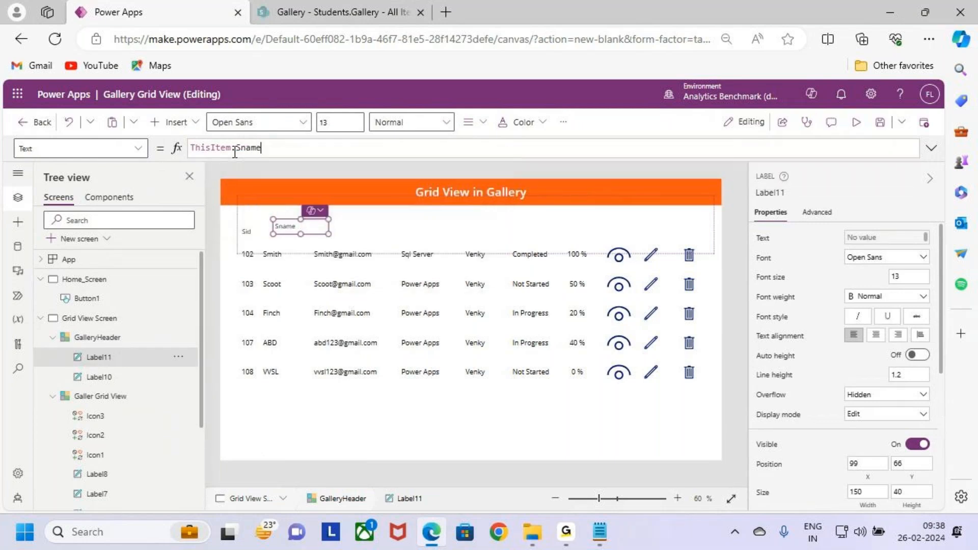
left_click_drag(300, 231, 288, 236)
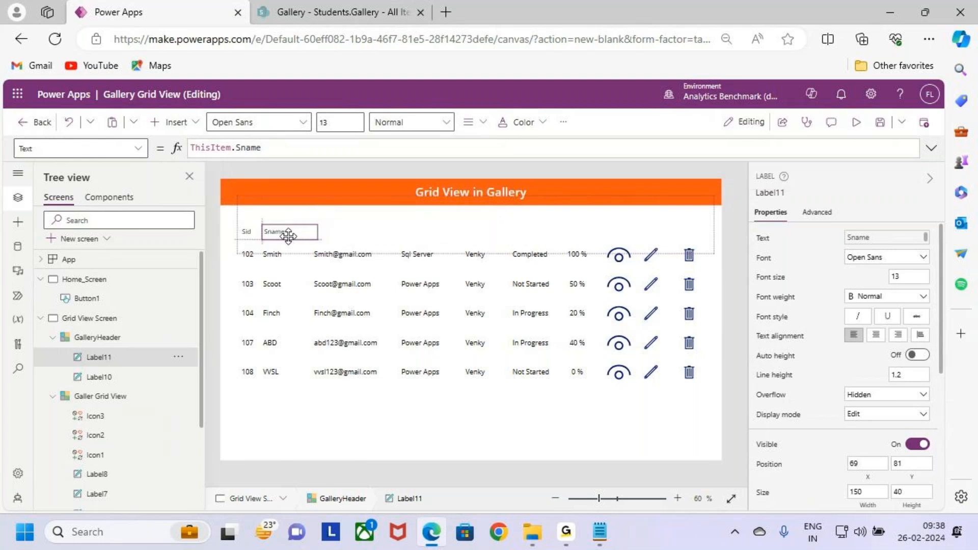
- Add a text label with the formula ThisItem.Email to GalleryHeader, placed above the email column at about X 219, Y 78
left_click(351, 233)
left_click(178, 122)
left_click(236, 175)
left_click_drag(282, 214, 346, 223)
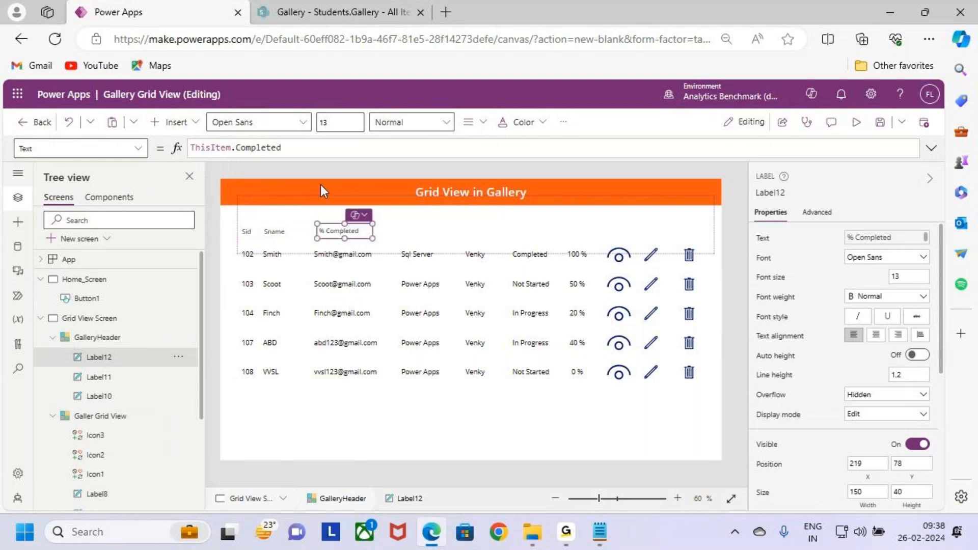
double_click(266, 148)
type("Email")
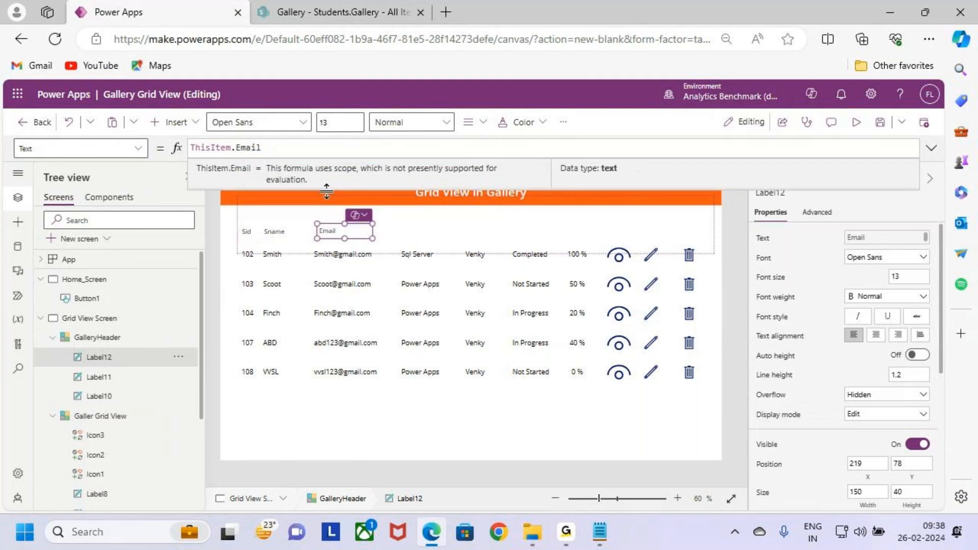
- Add a text label with the formula ThisItem.Course to GalleryHeader, placed above the course column at about X 415, Y 81
left_click(399, 230)
left_click(168, 122)
left_click(239, 173)
left_click_drag(286, 218, 425, 234)
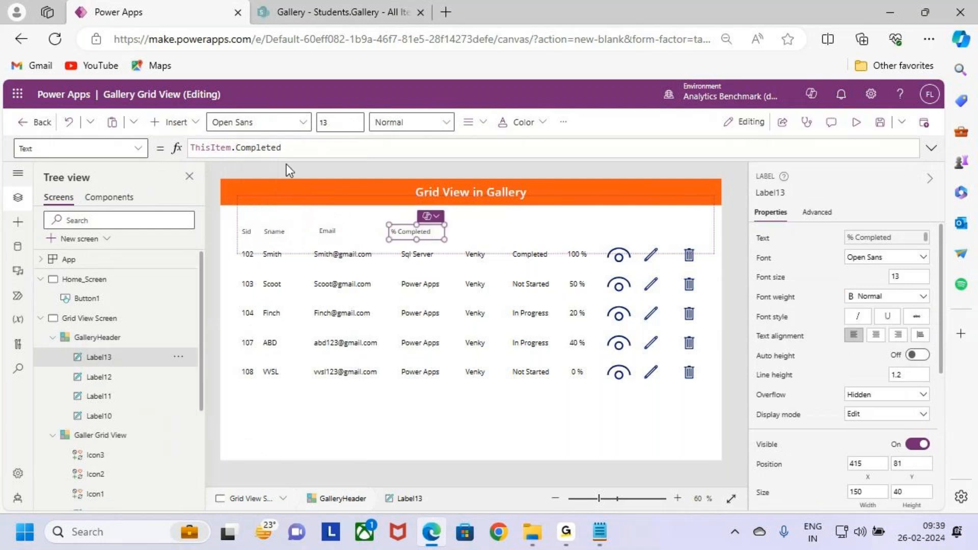
double_click(259, 148)
type("Course")
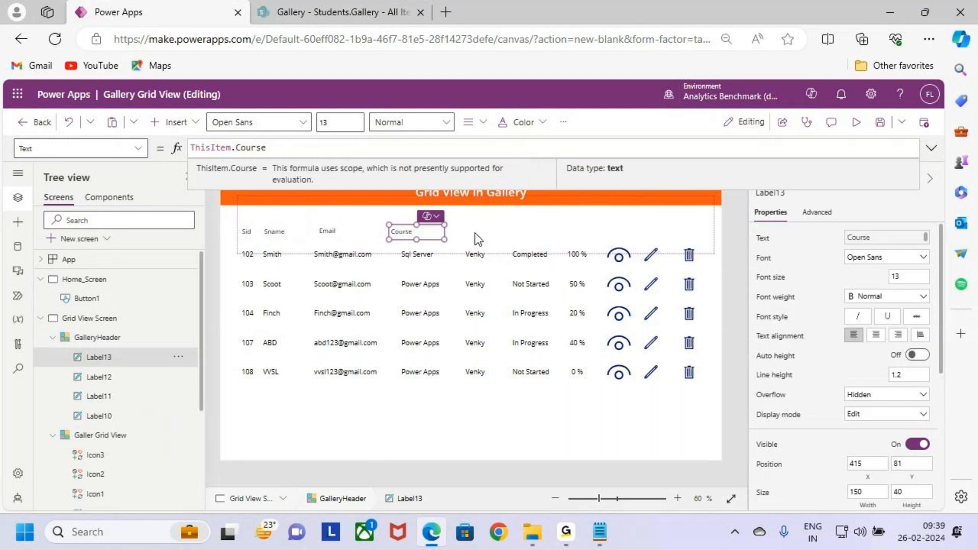
- Add a text label with the formula ThisItem.Trainer to GalleryHeader, placed above the trainer column at about X 580, Y 78
left_click(481, 231)
left_click(176, 122)
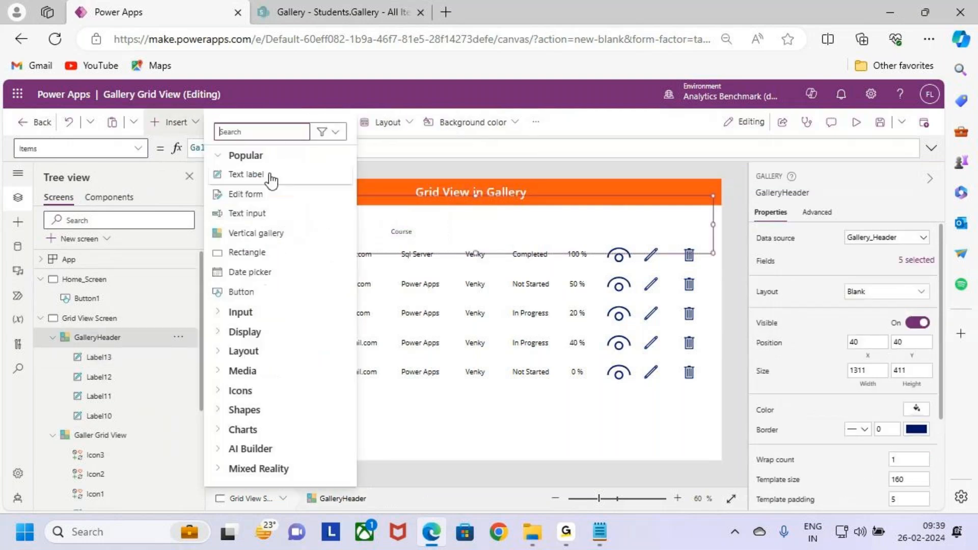
left_click(268, 176)
left_click_drag(287, 216, 492, 225)
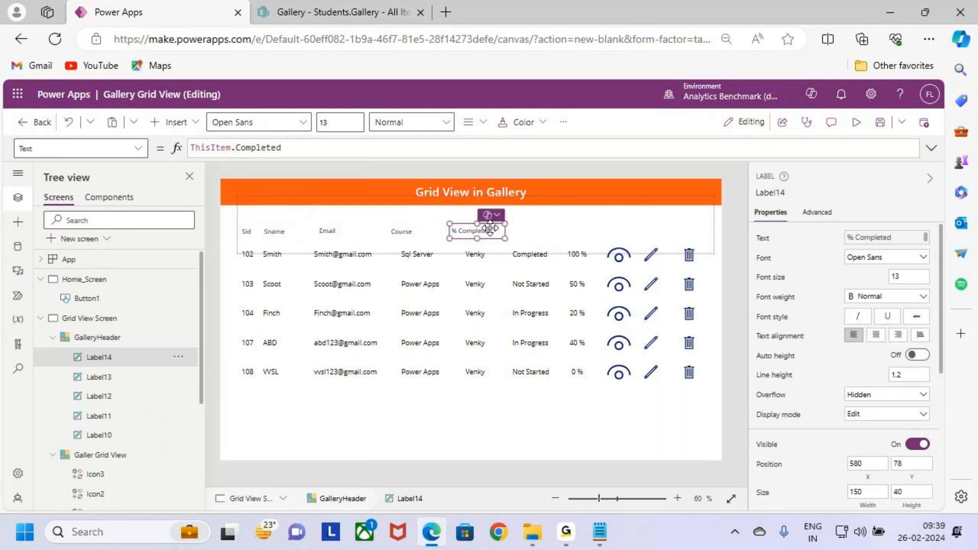
double_click(260, 148)
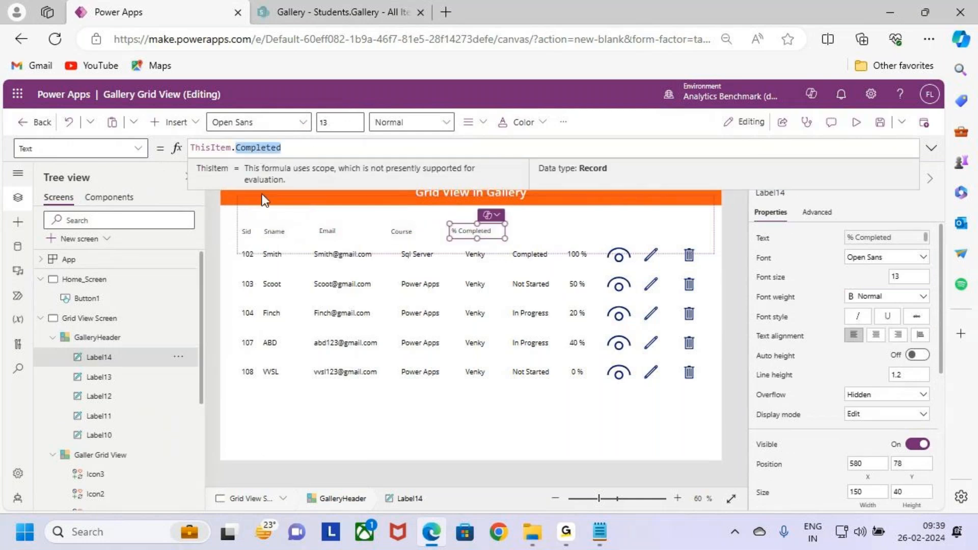
type("trai")
key("Tab")
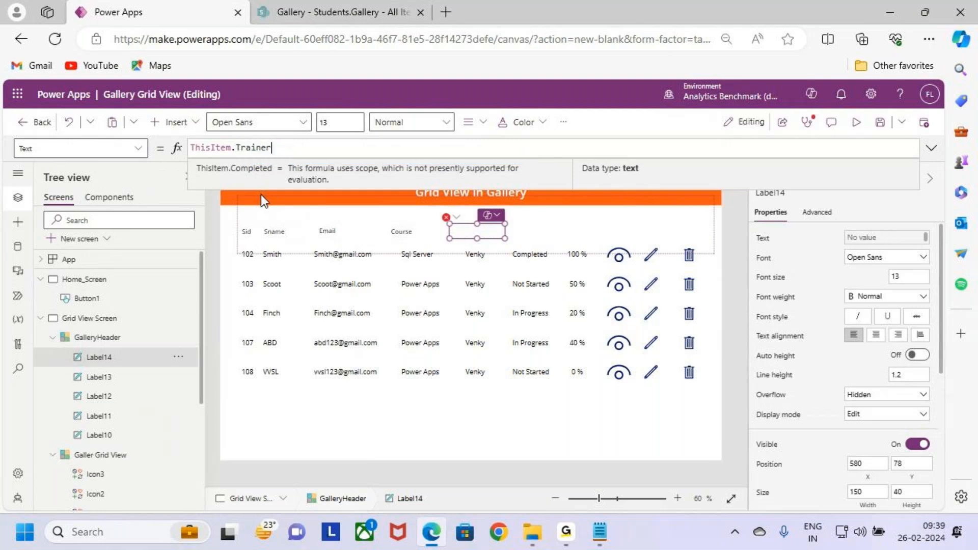
- Add a text label with the formula ThisItem.Status to GalleryHeader, placed above the status column at about X 716, Y 81
left_click(539, 234)
left_click(176, 123)
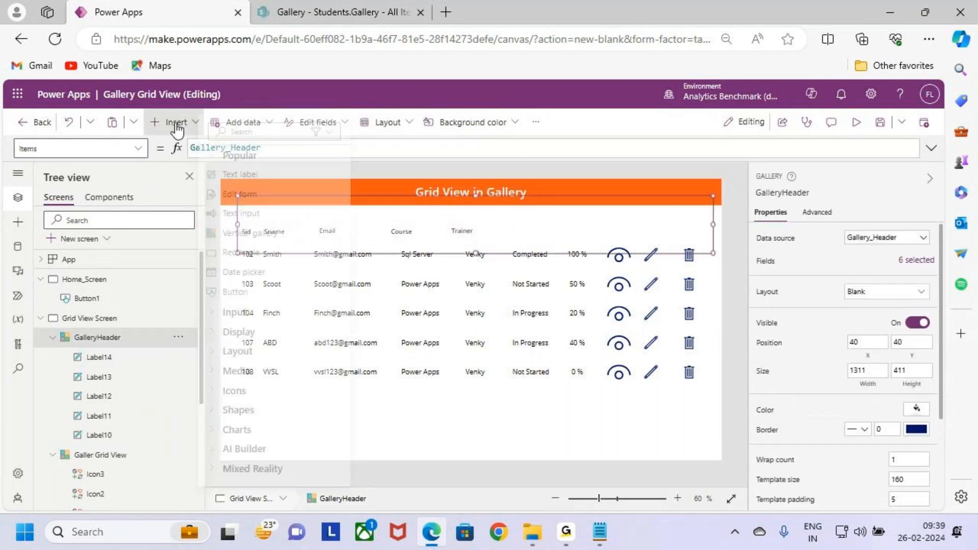
left_click(239, 174)
left_click_drag(270, 214, 524, 232)
double_click(263, 148)
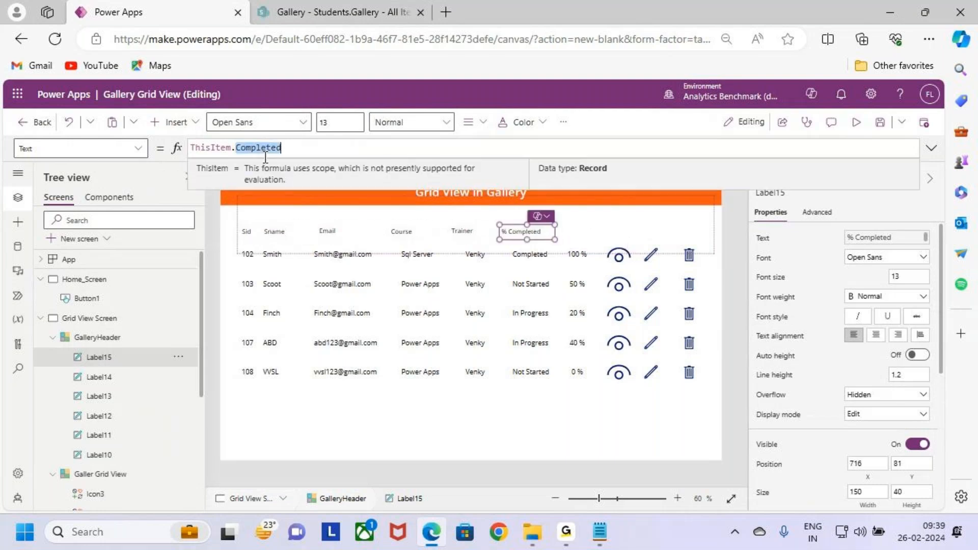
type("Status")
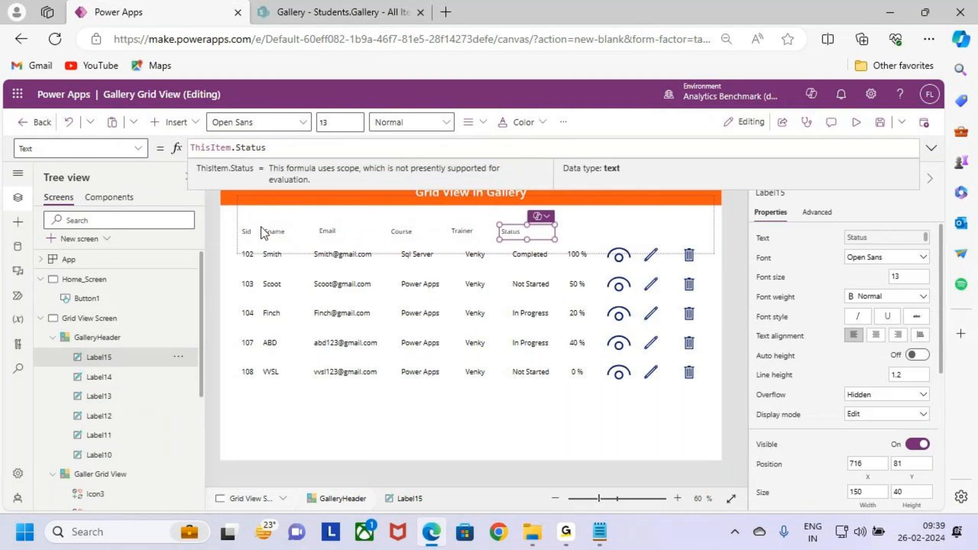
- Add a text label showing ThisItem.Completed to GalleryHeader, placed above the completion percentage column at about X 853, Y 81
left_click(189, 117)
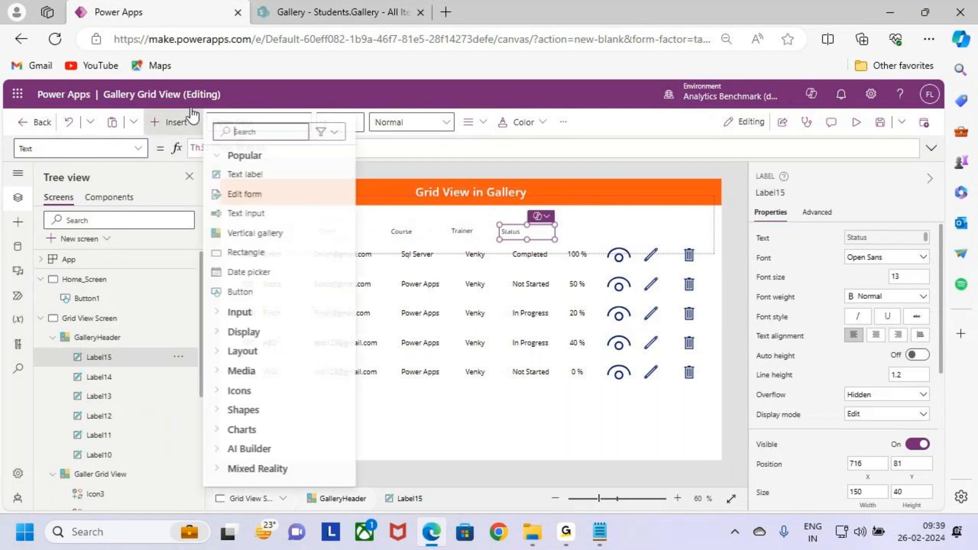
left_click(250, 176)
left_click_drag(278, 215, 591, 230)
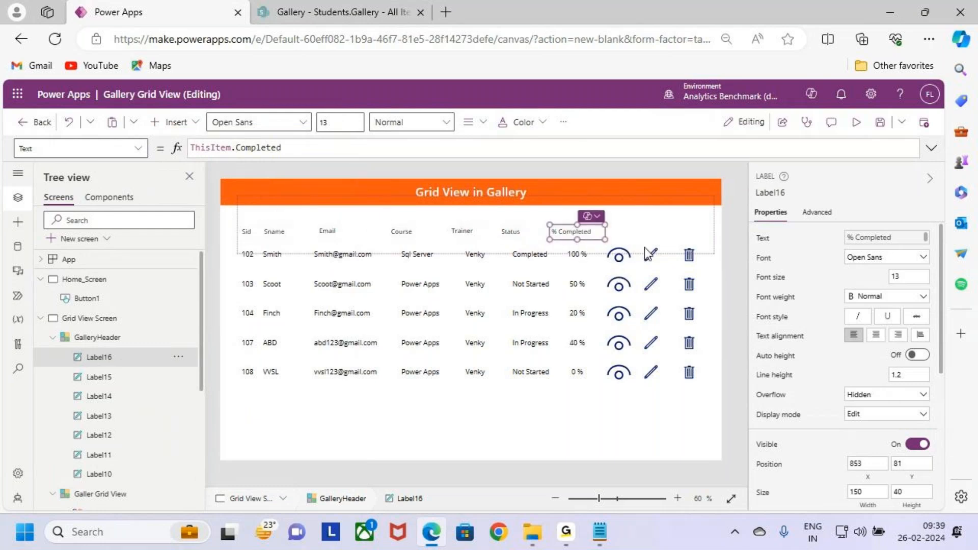
- Add a ThisItem.View text label to GalleryHeader above the eye icons at about X 1003, Y 93, and narrow it to about 81 wide
left_click(631, 237)
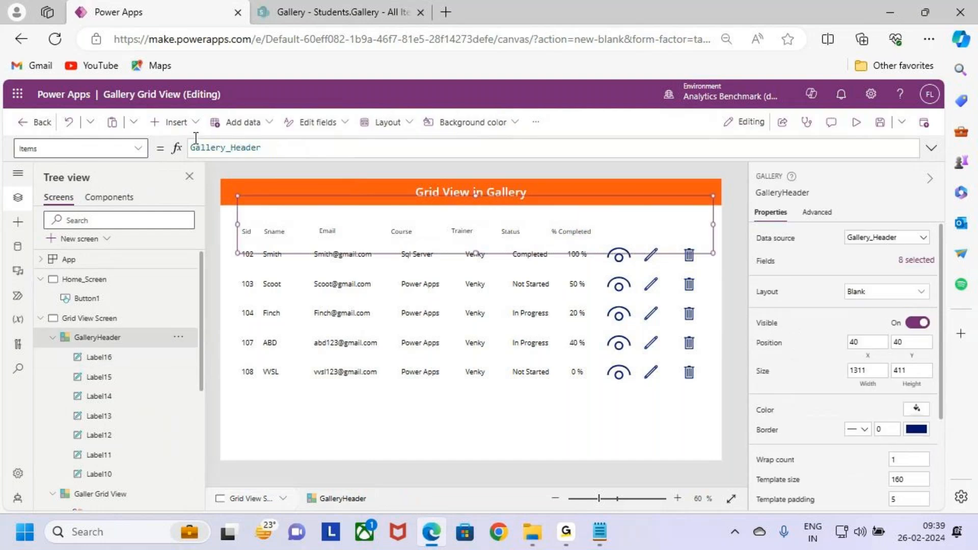
left_click(172, 123)
left_click(240, 177)
left_click_drag(268, 215, 623, 232)
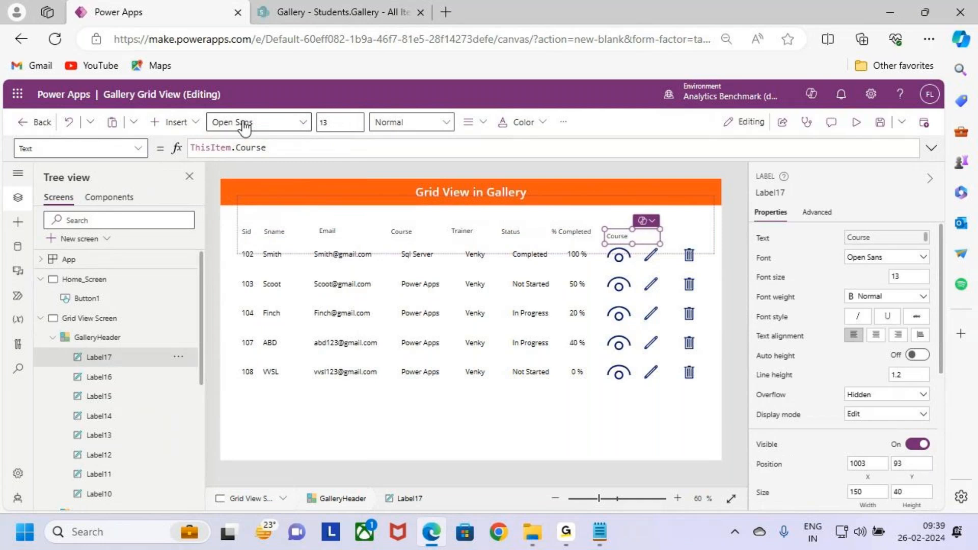
left_click(256, 147)
double_click(256, 147)
type("View")
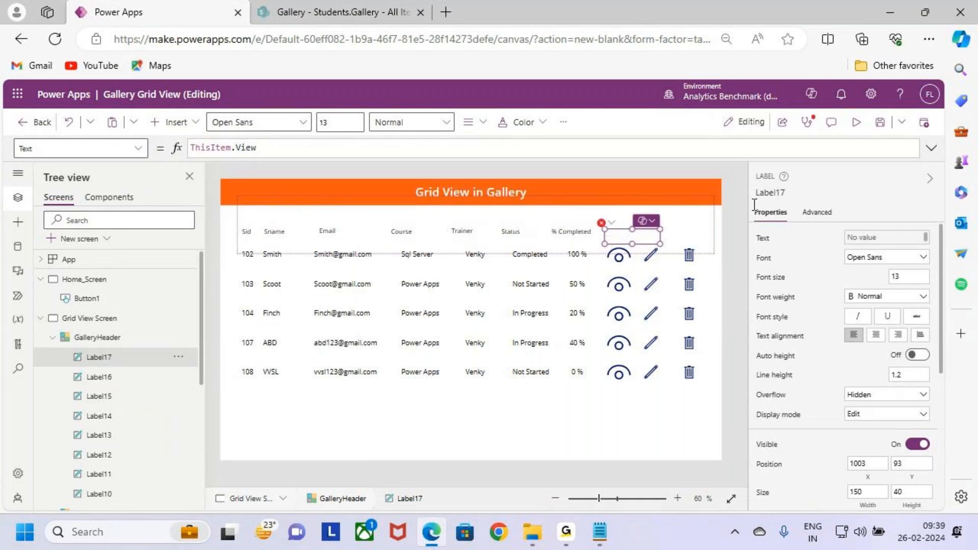
left_click_drag(648, 243, 628, 244)
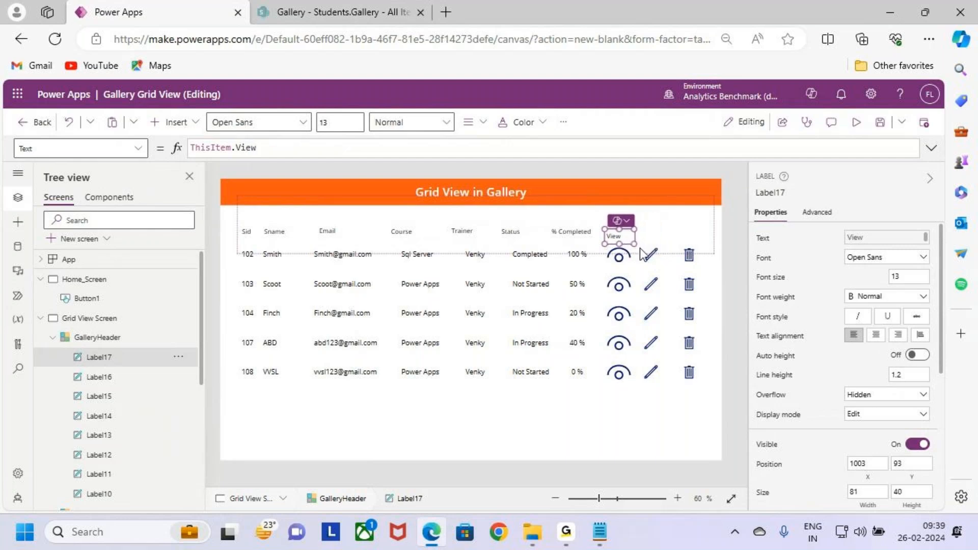
- Add a ThisItem.Edit text label to GalleryHeader, about 103 wide, above the pencil icons at about X 1084, Y 93
left_click(172, 122)
left_click(323, 174)
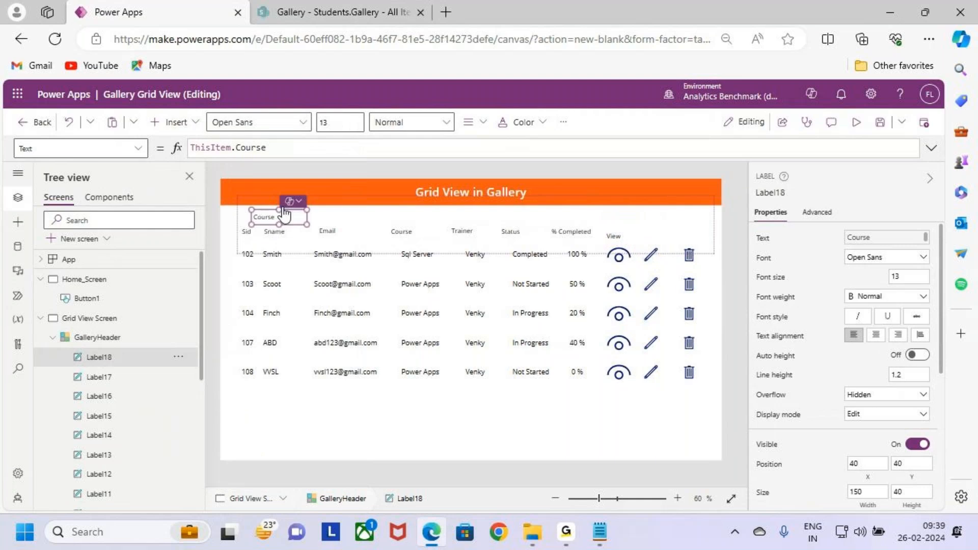
left_click_drag(427, 228, 672, 242)
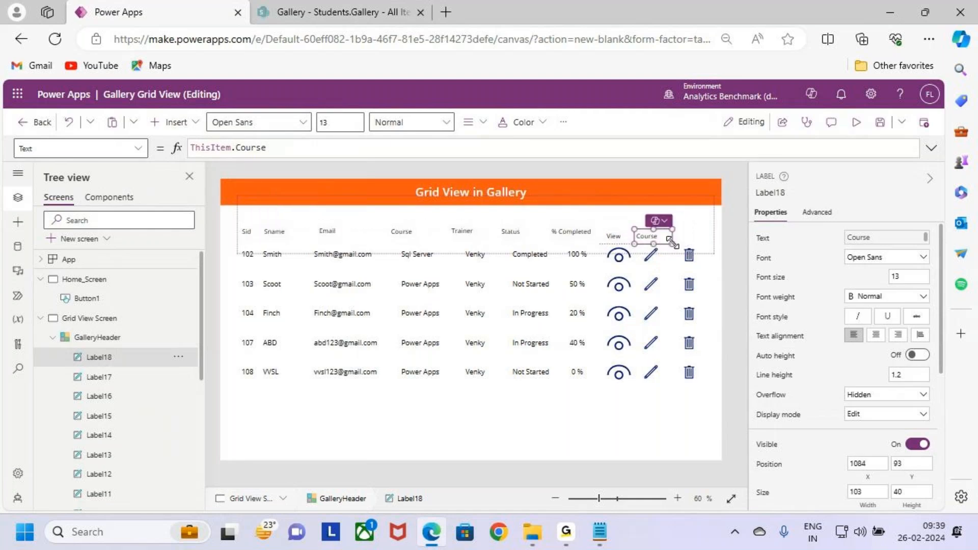
left_click(257, 147)
type("edit")
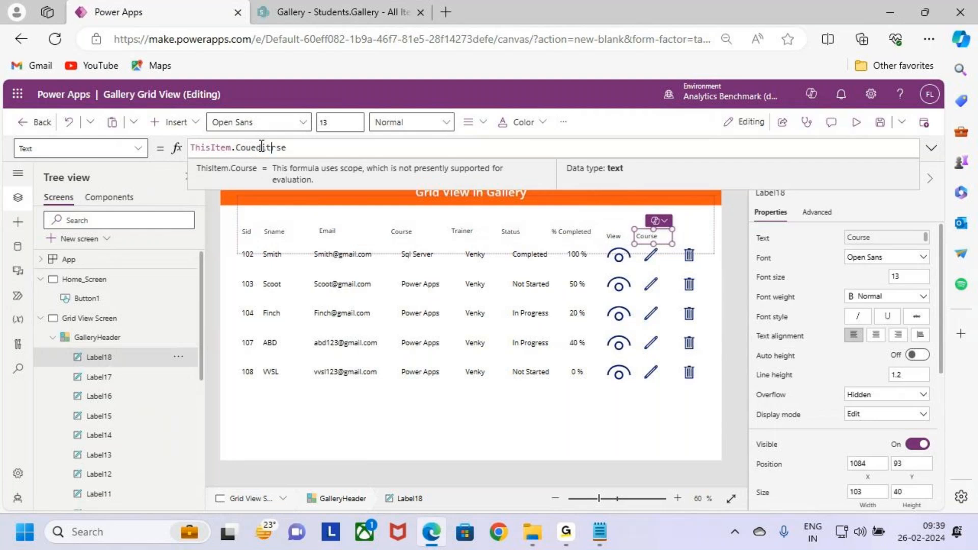
double_click(266, 151)
type("Edit")
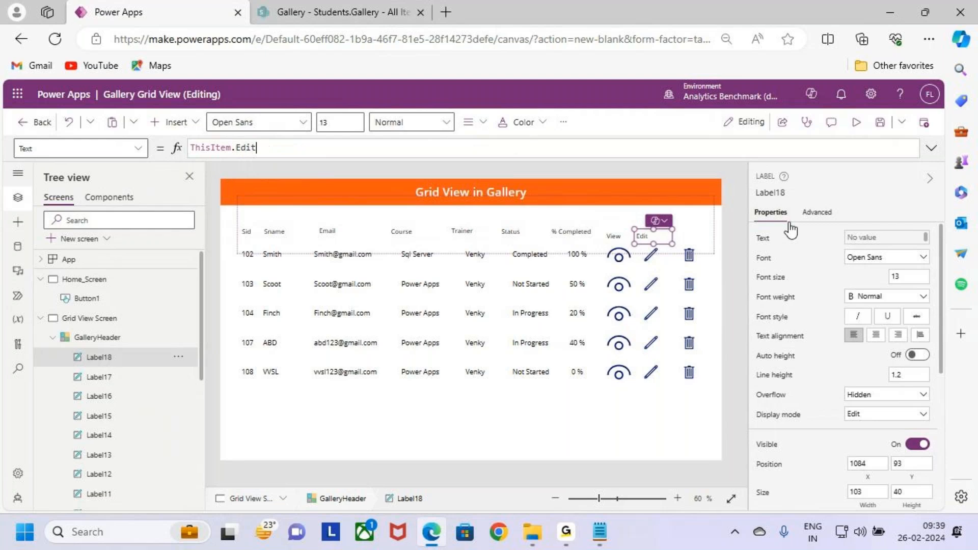
- Add a text label with the formula ThisItem.Delete to GalleryHeader, placed above the trash icons at about X 1151, Y 93
left_click(163, 125)
left_click(249, 173)
left_click_drag(298, 220, 696, 236)
double_click(251, 147)
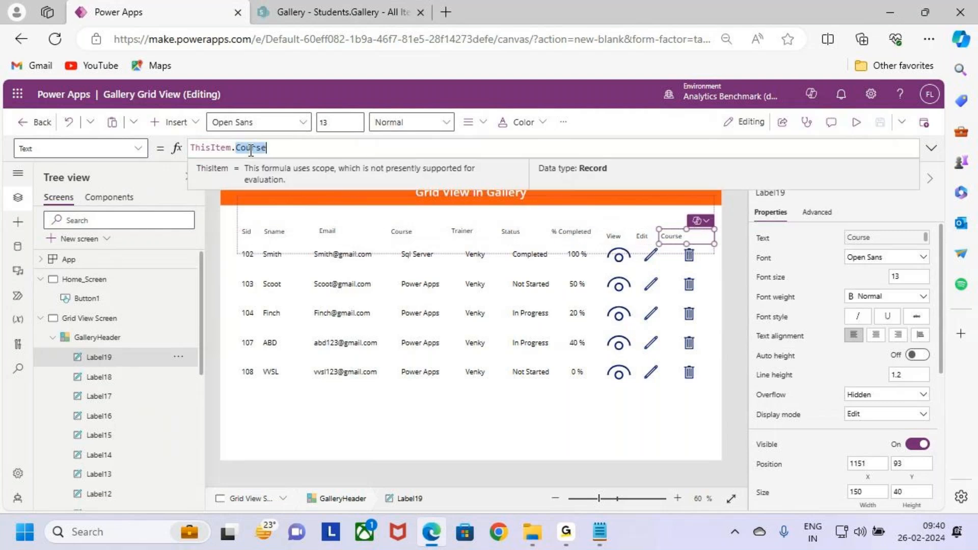
type("Delete")
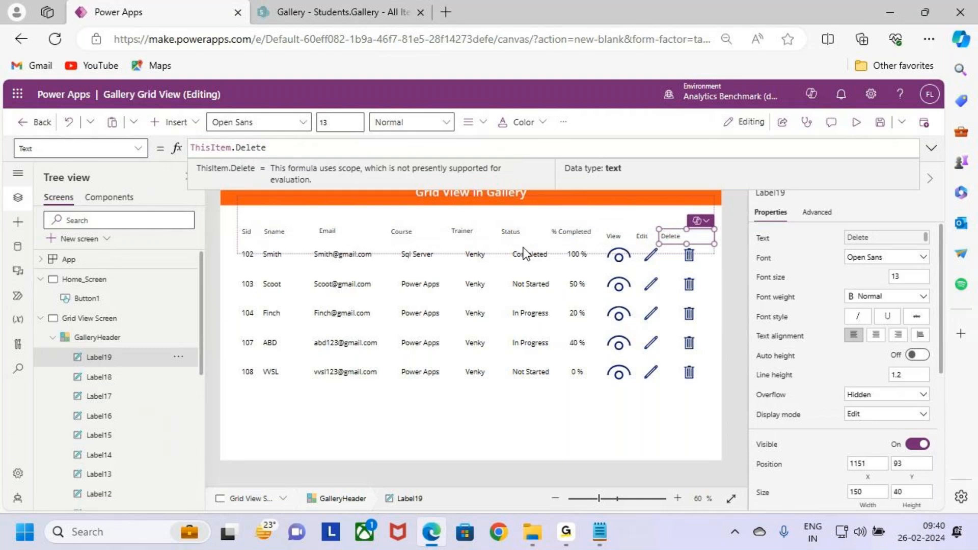
- Resize GalleryHeader to a template size of about 141 and a height of about 408, with its upper edge at about Y 43
left_click(113, 346)
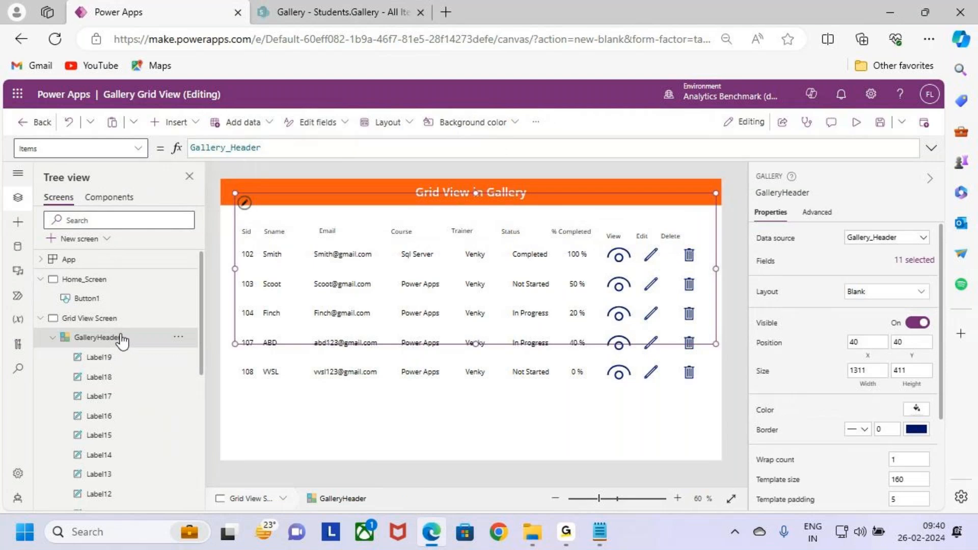
left_click(250, 234)
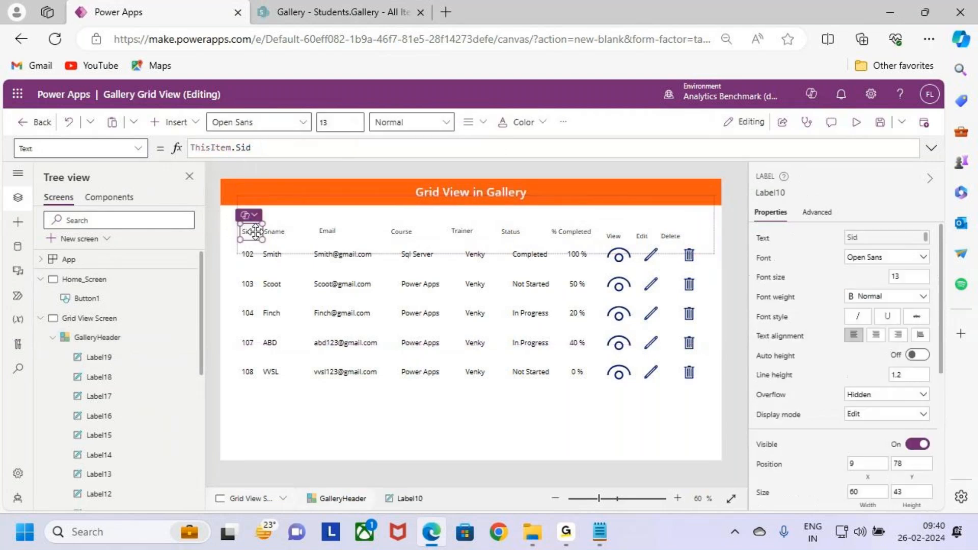
left_click(373, 213)
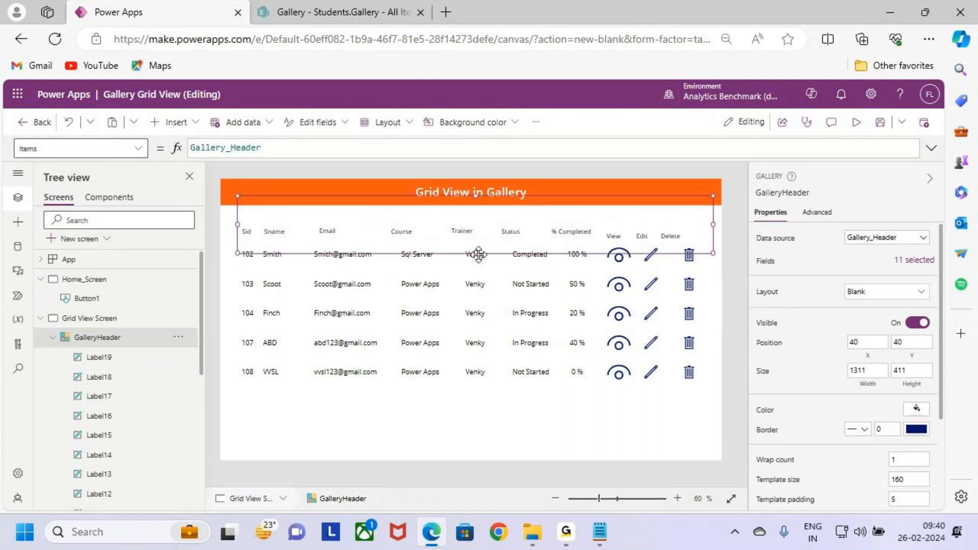
left_click_drag(476, 253, 475, 240)
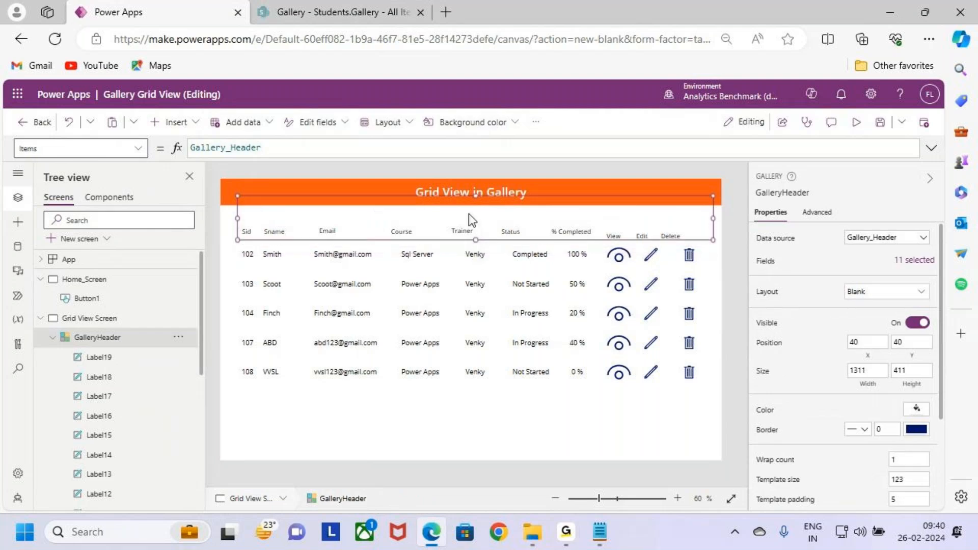
left_click_drag(476, 195, 476, 207)
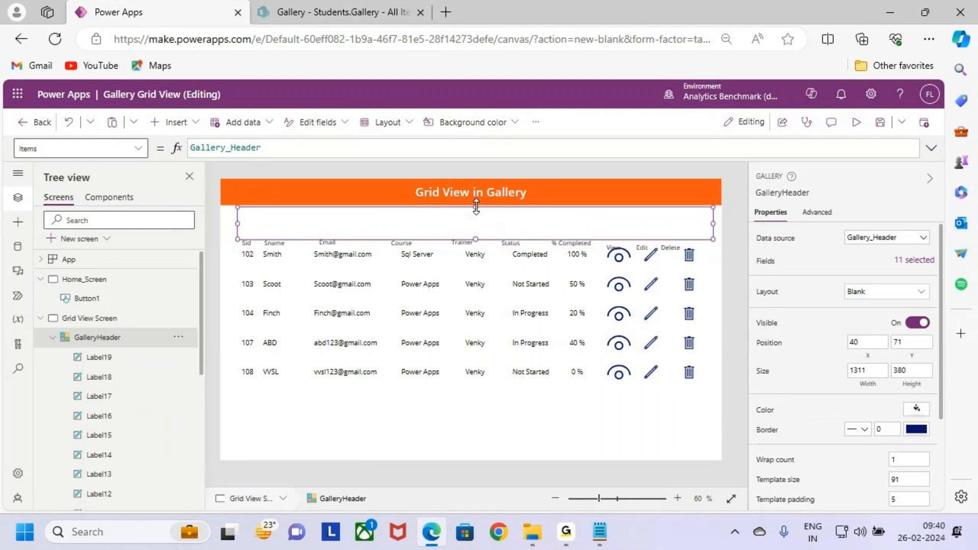
left_click_drag(476, 204, 476, 195)
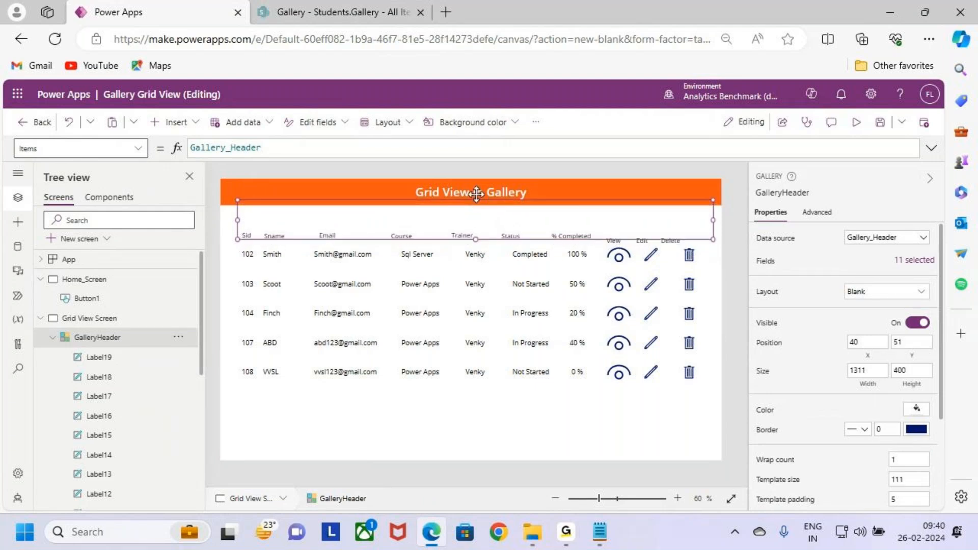
left_click_drag(477, 201, 476, 196)
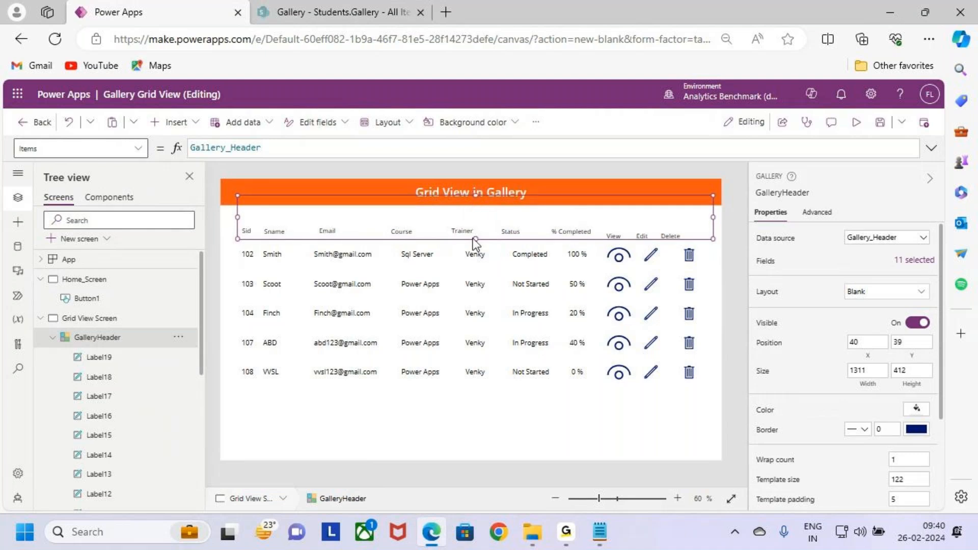
left_click_drag(475, 239, 477, 249)
left_click_drag(476, 195, 477, 199)
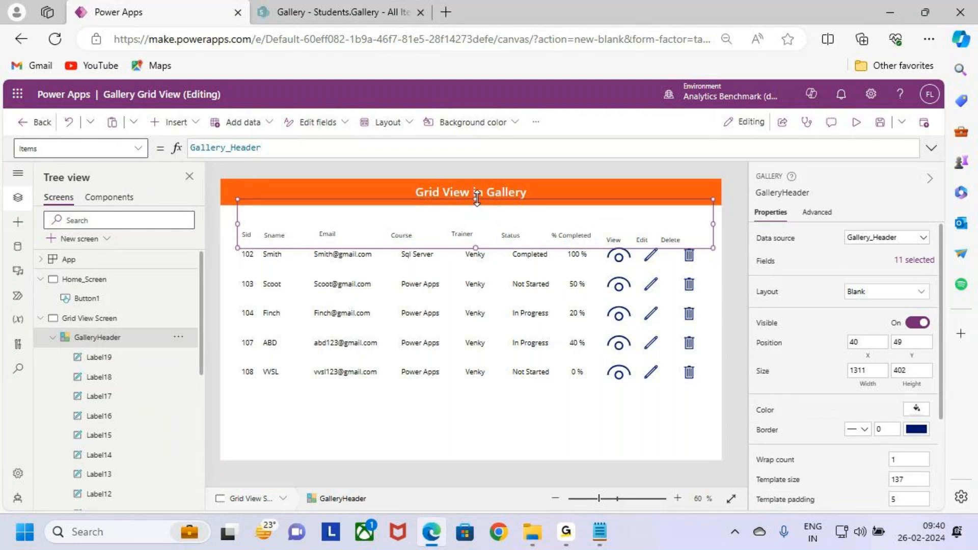
left_click_drag(476, 199, 476, 197)
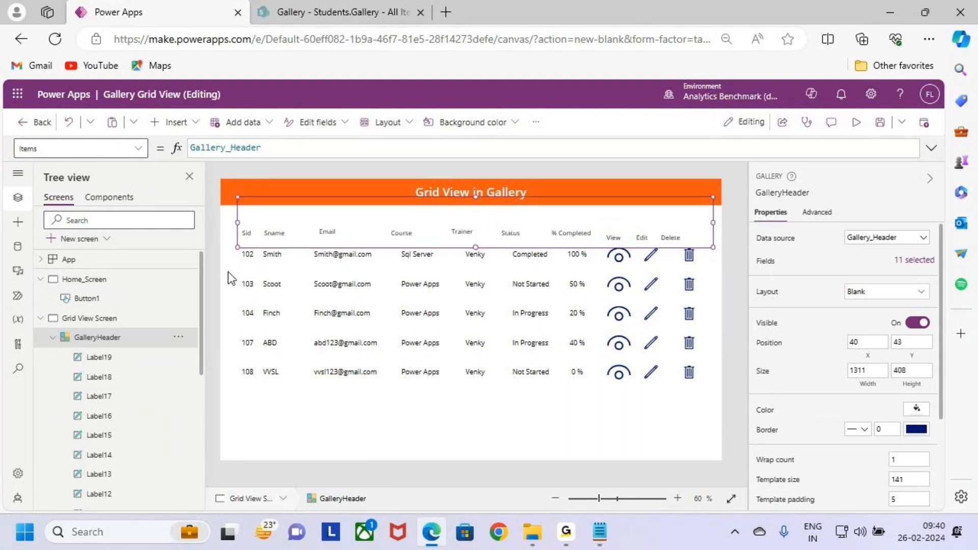
- Format the Sid header label with font size 14 and Bold font weight
left_click(247, 233)
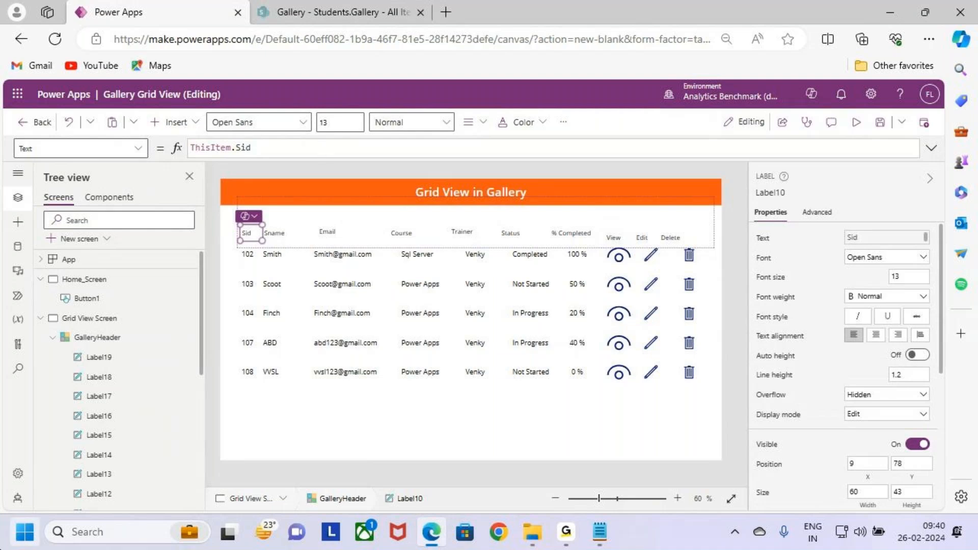
left_click(902, 278)
type("14")
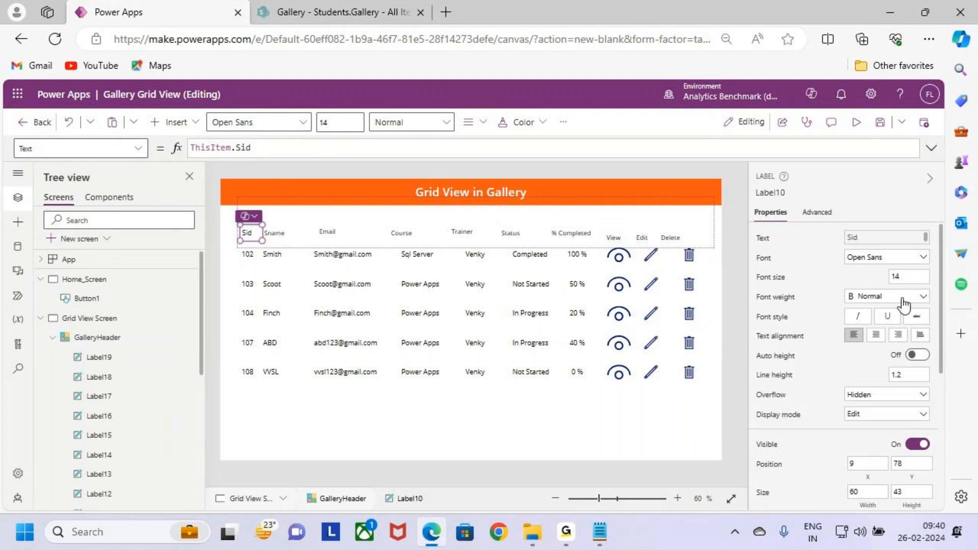
left_click(903, 298)
left_click(889, 309)
- Set the font size of the nine other header labels, from Sname through Delete, to 14 together
left_click(280, 232)
left_click(337, 233, "shift")
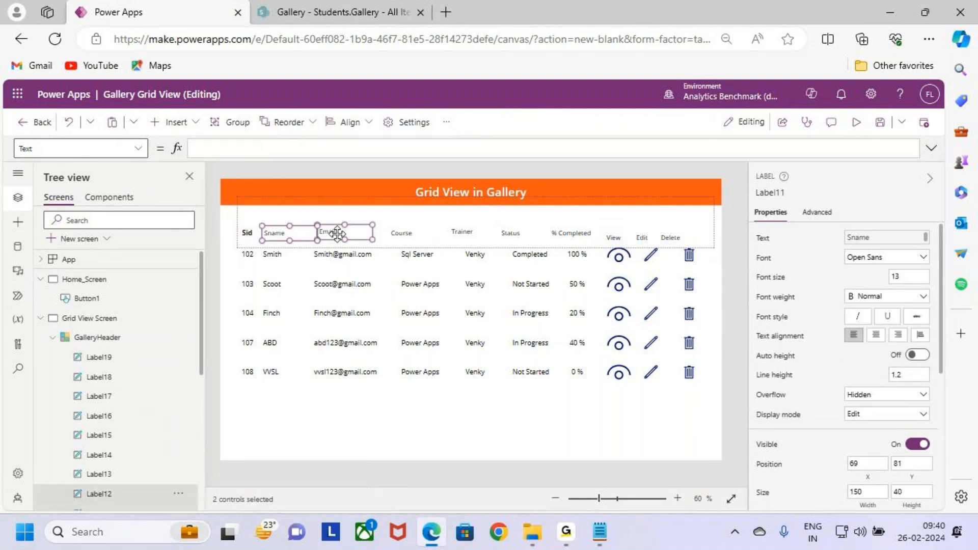
left_click(409, 233, "shift")
left_click(471, 235, "shift")
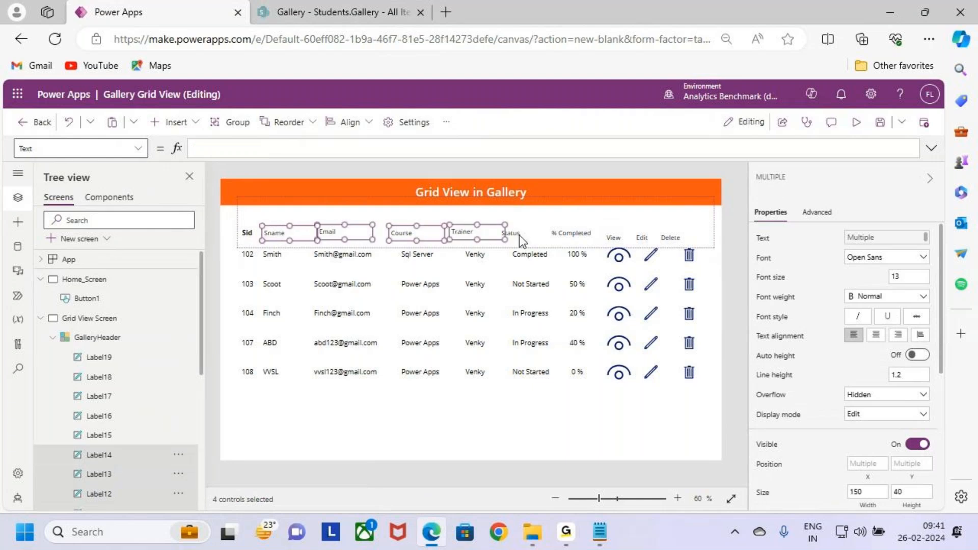
left_click(519, 234, "shift")
left_click(571, 233, "shift")
left_click(617, 238, "shift")
left_click(653, 239, "shift")
left_click(672, 238, "shift")
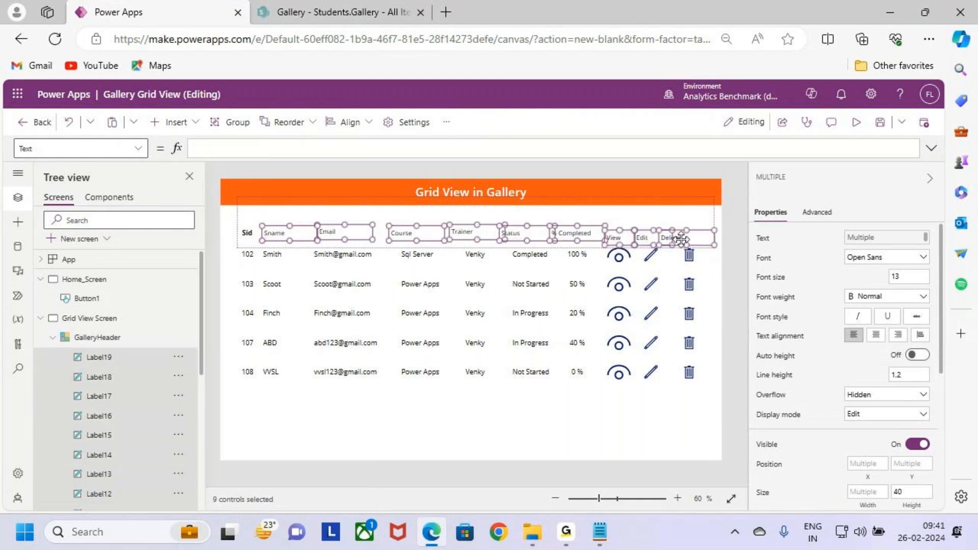
left_click(912, 277)
type("14")
key("Return")
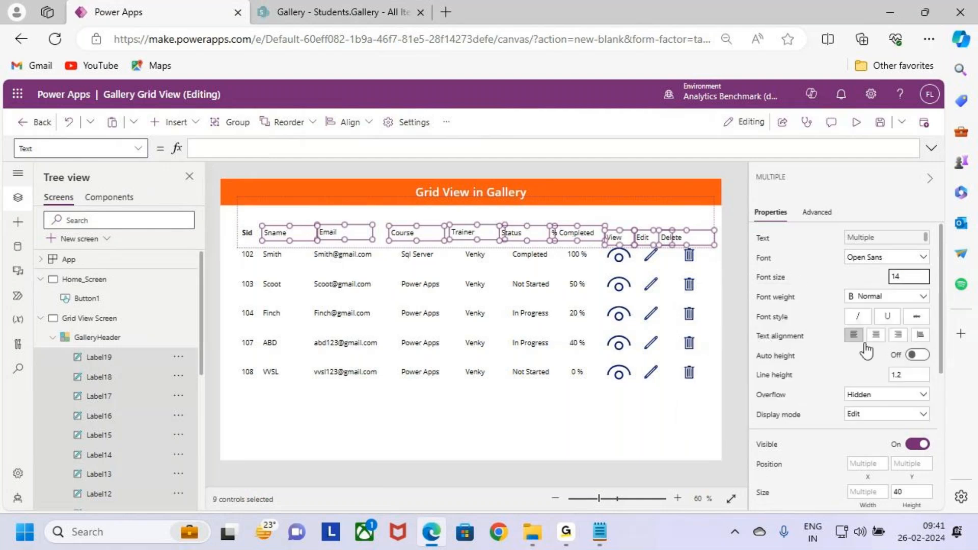
- Set the font weight of the nine header labels from Sname through Delete to Bold
left_click(914, 298)
left_click(875, 308)
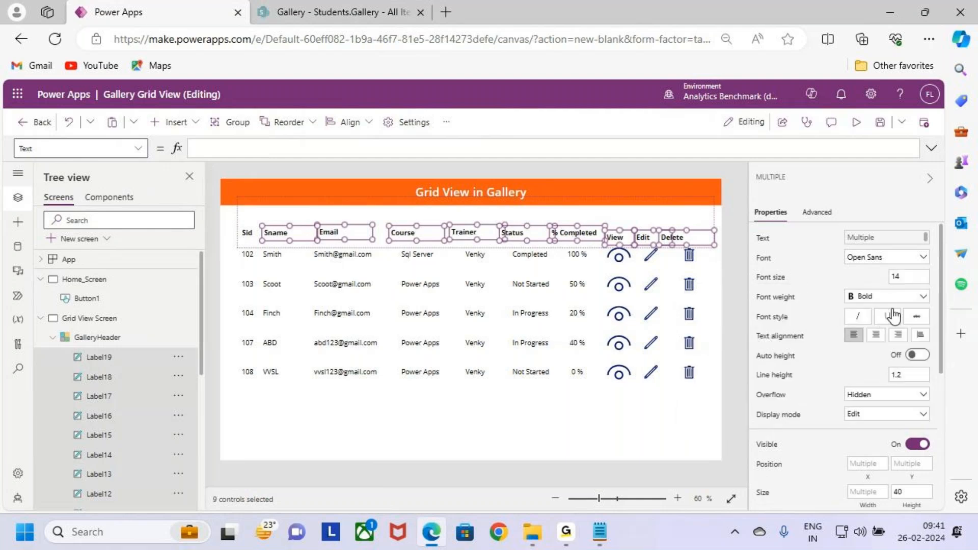
- Try to give all ten header labels, Sid included, a custom blue fill of hex 0E02F0
left_click(247, 237, "shift")
scroll(896, 395, "down", 5)
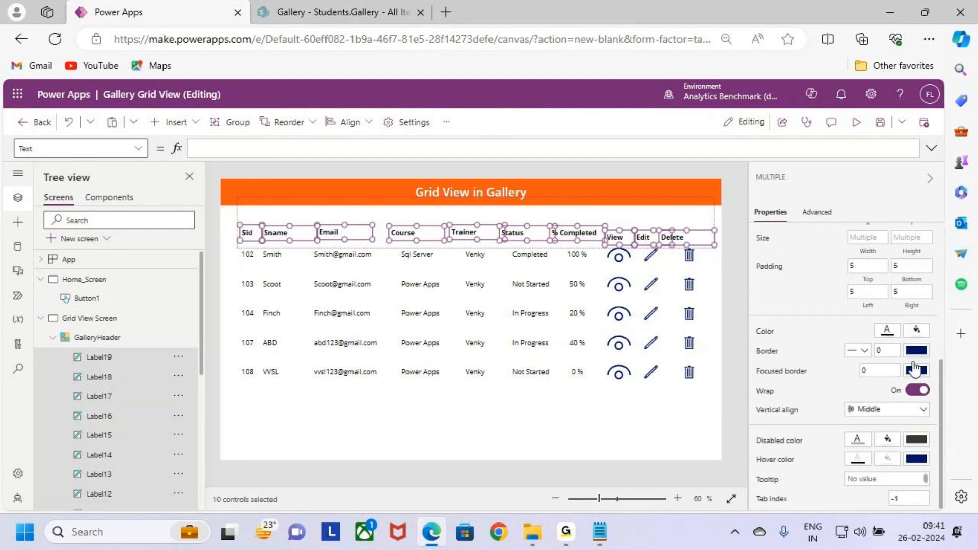
left_click(916, 350)
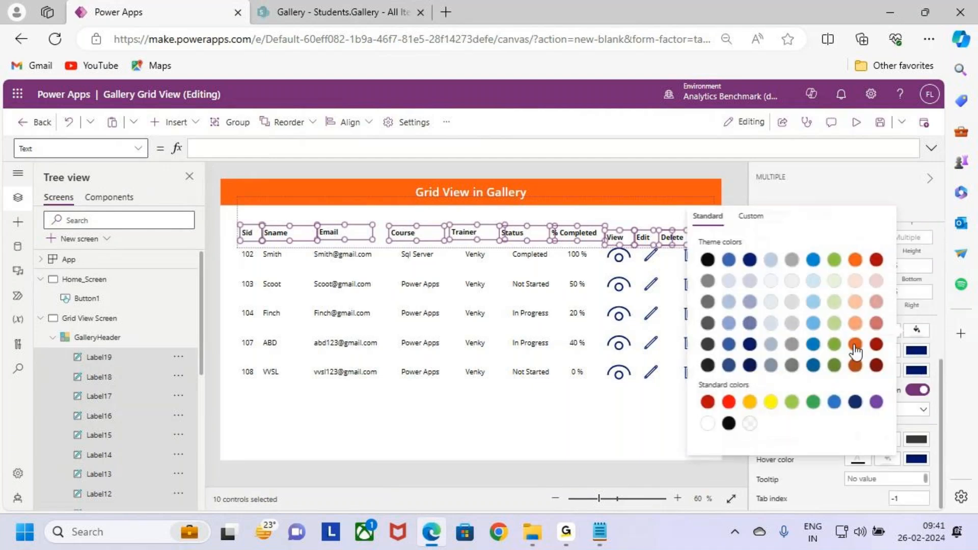
left_click(751, 217)
left_click_drag(721, 386, 834, 395)
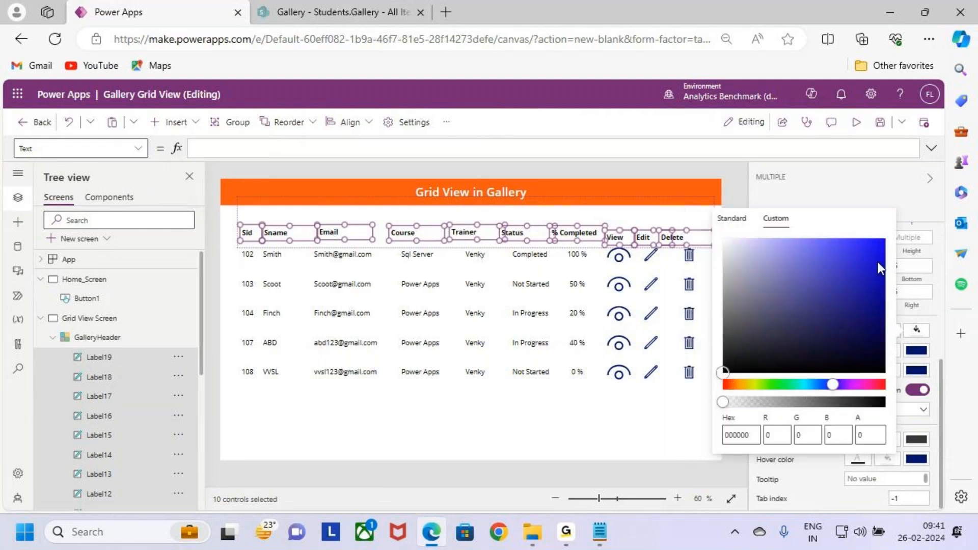
left_click(877, 245)
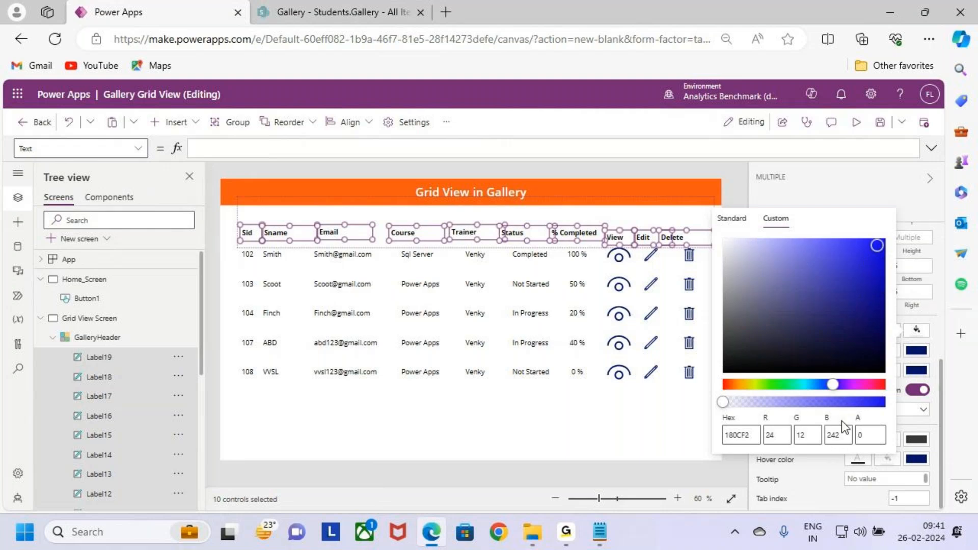
left_click(879, 250)
left_click(881, 249)
left_click(665, 422)
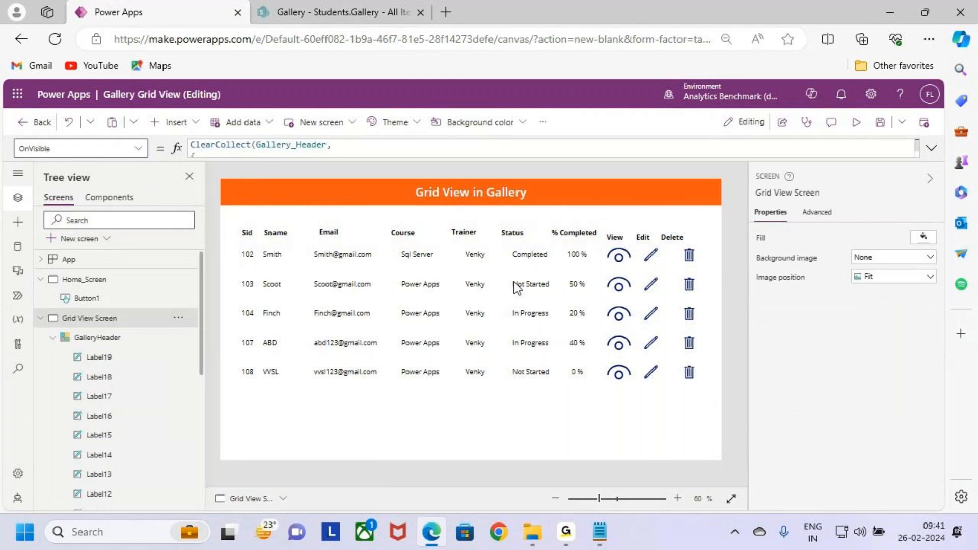
- Fill all ten header labels from Sid through Delete with custom blue 1B10E8 at about 99% opacity
left_click(246, 235)
left_click(279, 234, "shift")
left_click(332, 233, "shift")
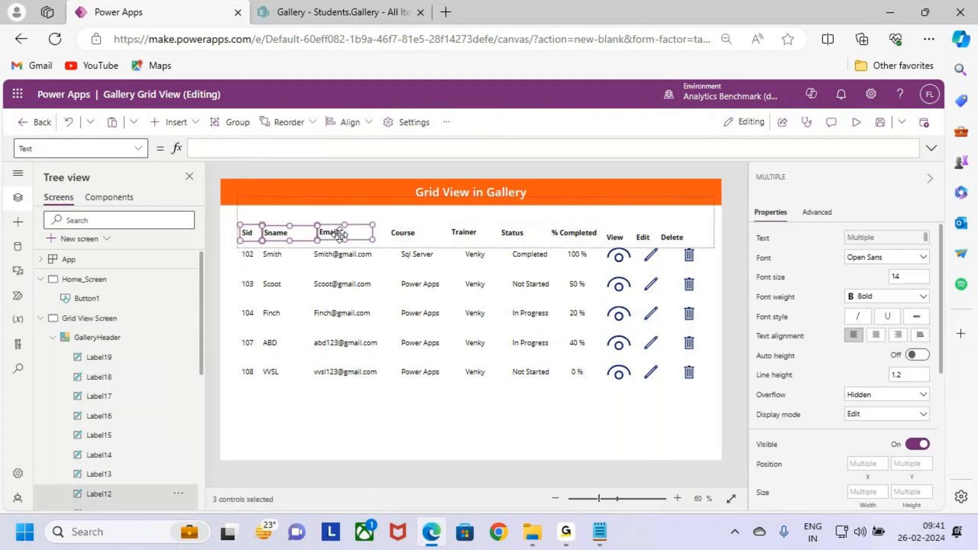
left_click(405, 233, "shift")
left_click(460, 233, "shift")
left_click(517, 235, "shift")
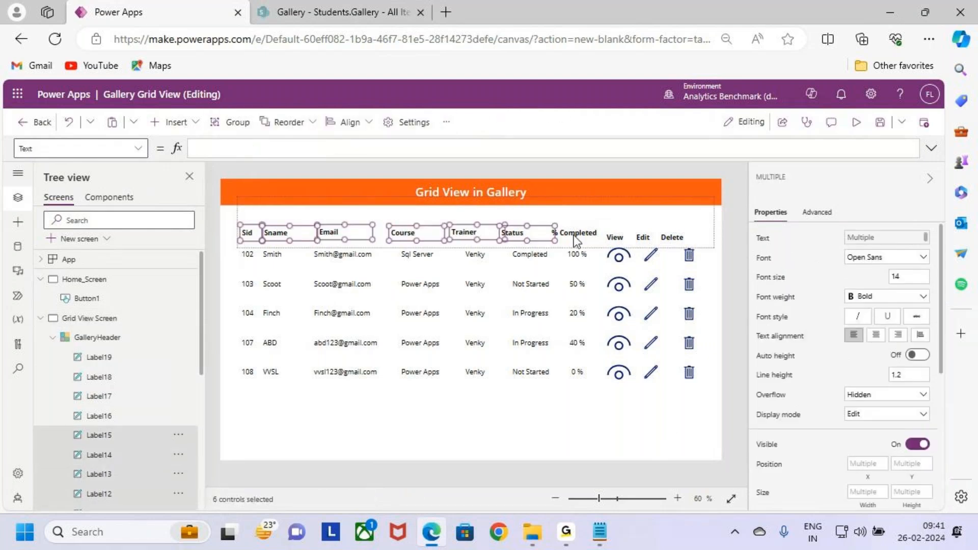
left_click(573, 233, "shift")
left_click(614, 237, "shift")
left_click(646, 237, "shift")
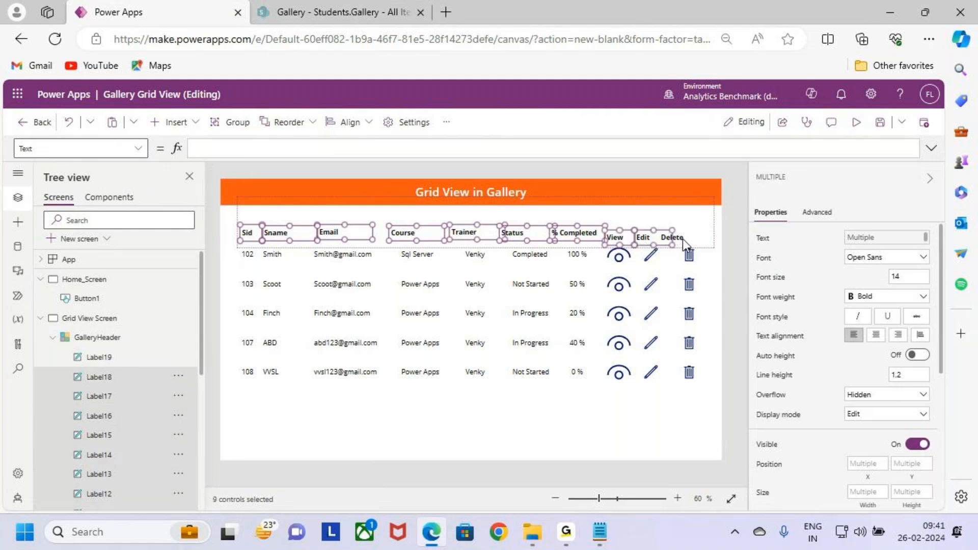
left_click(673, 237, "shift")
scroll(879, 406, "down", 5)
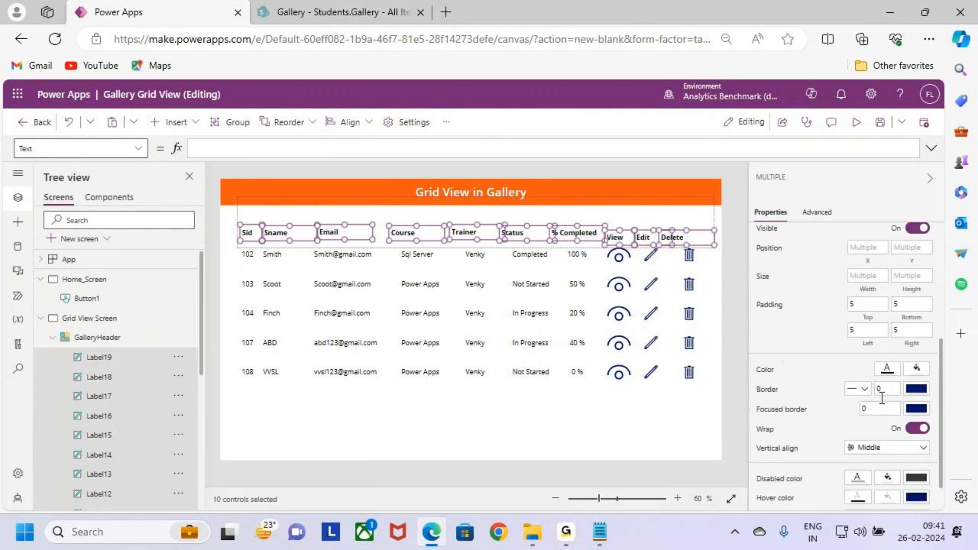
left_click(916, 329)
left_click(751, 216)
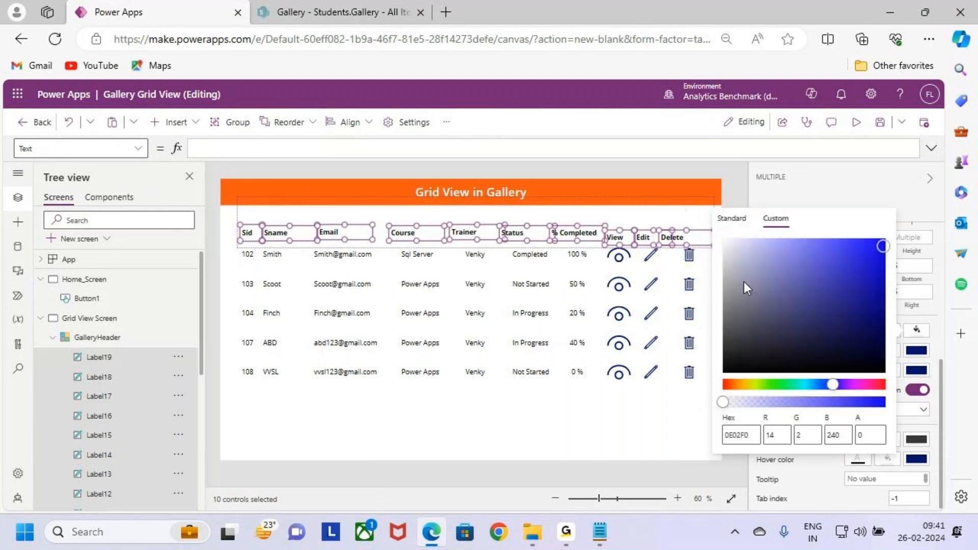
left_click_drag(884, 253, 876, 253)
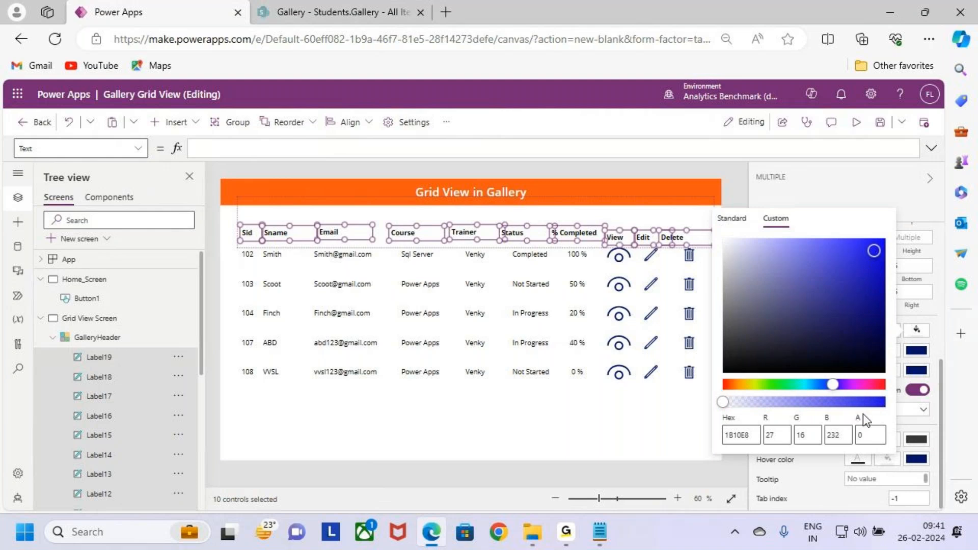
left_click_drag(736, 406, 882, 404)
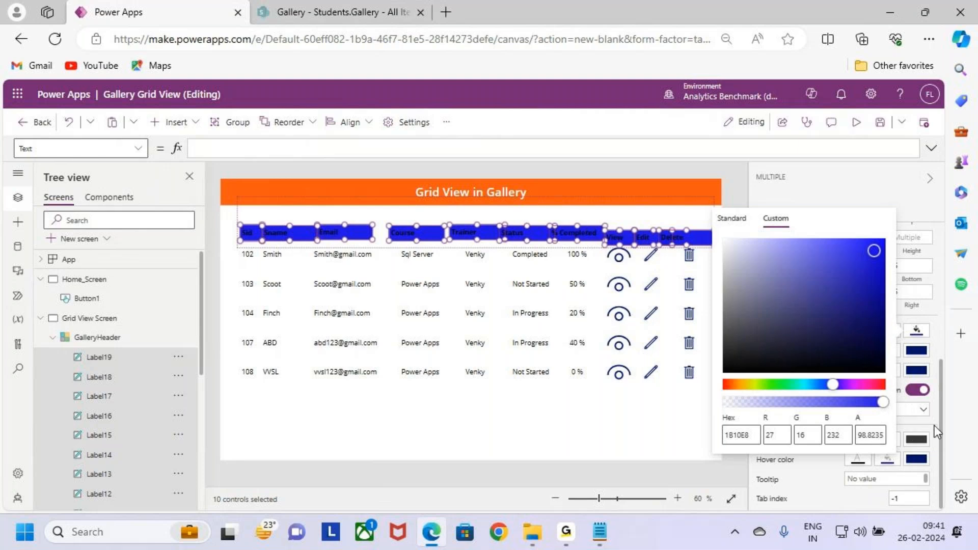
left_click(916, 334)
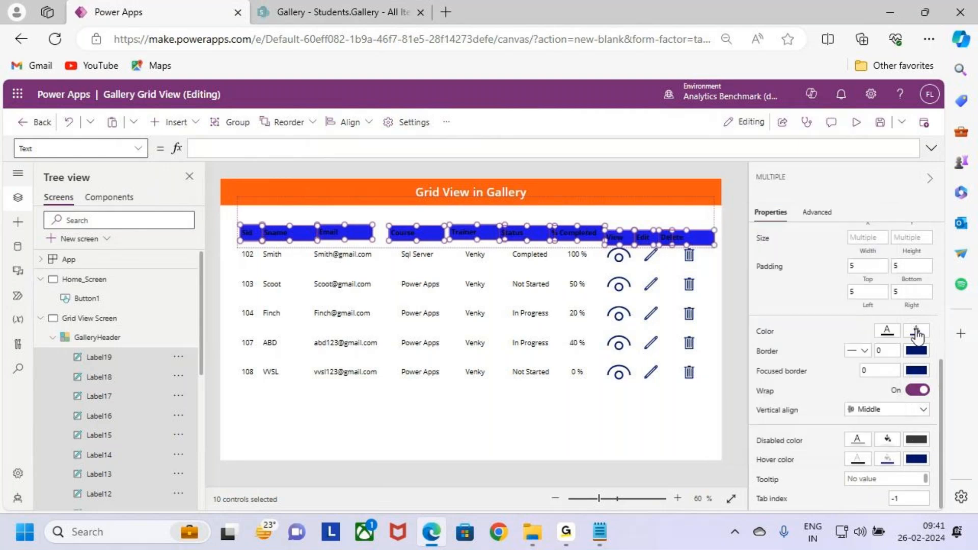
- Set the text color of the ten header labels to white
left_click(886, 334)
left_click(678, 424)
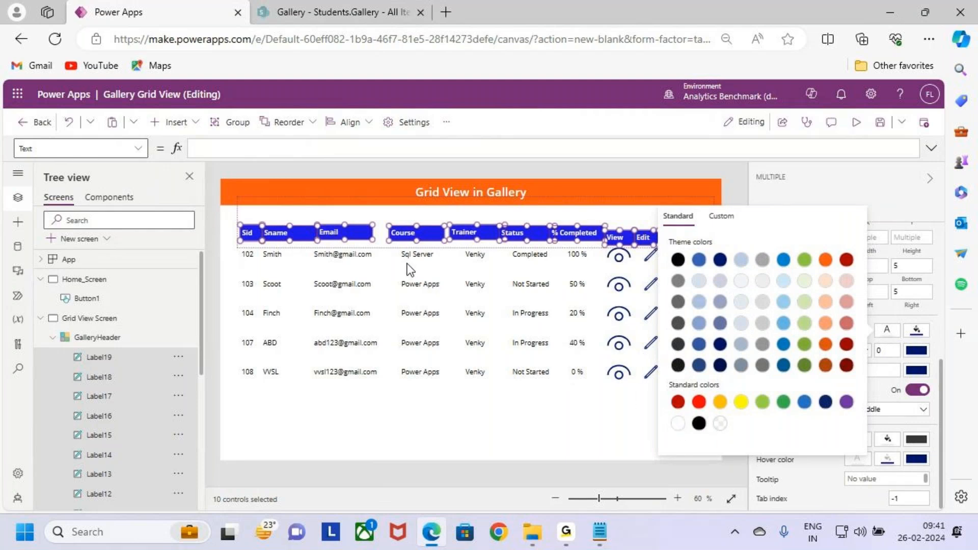
left_click(516, 403)
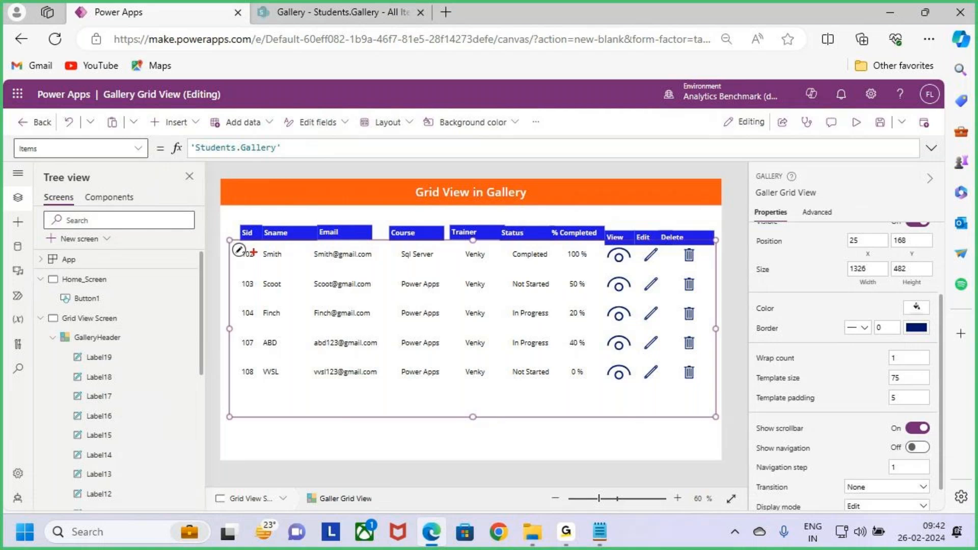
- Position the Sid header label at about X 9, Y 76 in GalleryHeader, directly above the Sid values
left_click(245, 232)
left_click_drag(245, 233, 264, 284)
key("ctrl+2")
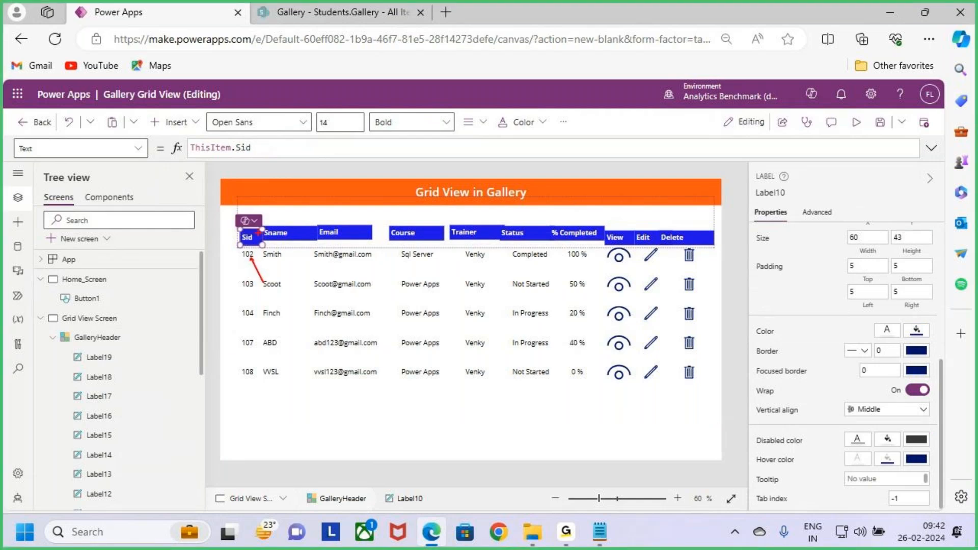
left_click_drag(248, 234, 276, 213)
key("Escape")
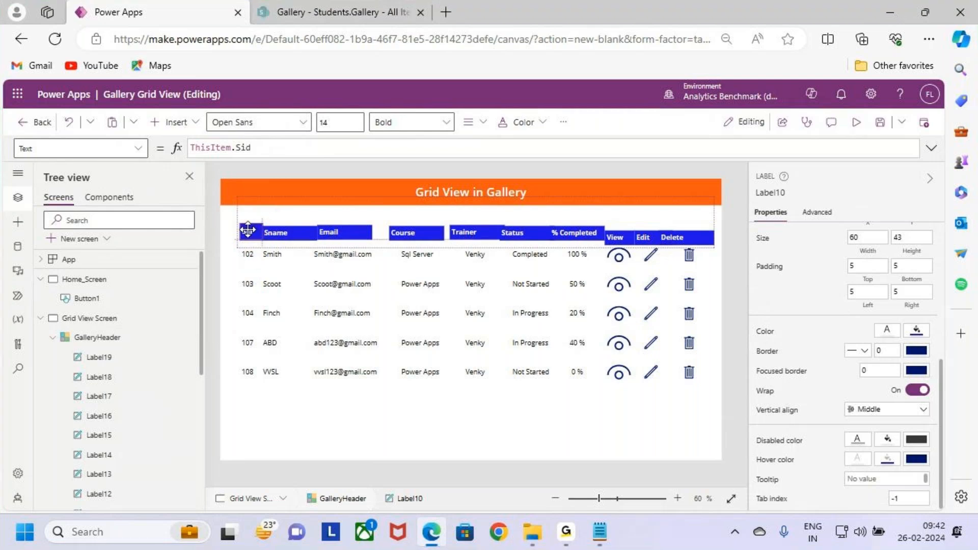
left_click_drag(248, 230, 248, 232)
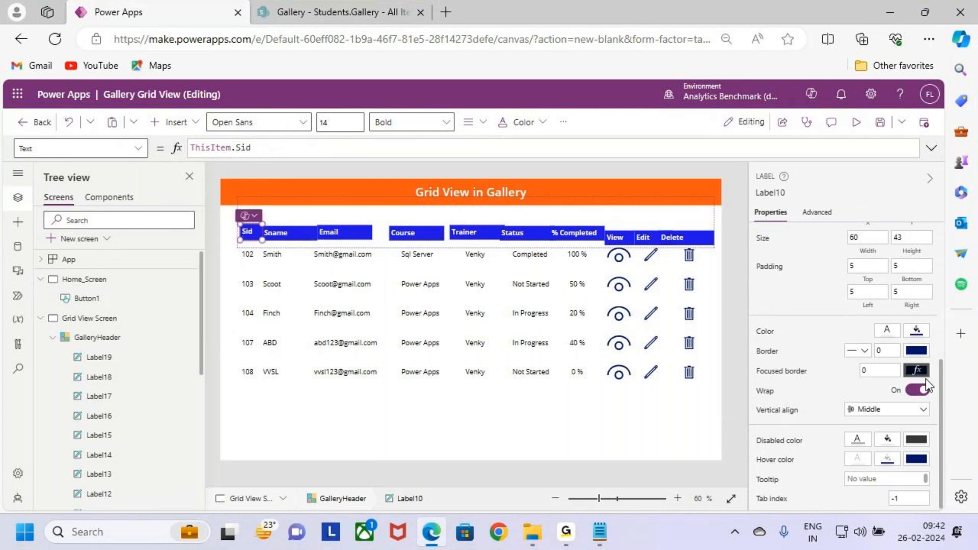
- Set the height of the Sid header label to 45
scroll(915, 423, "up", 2)
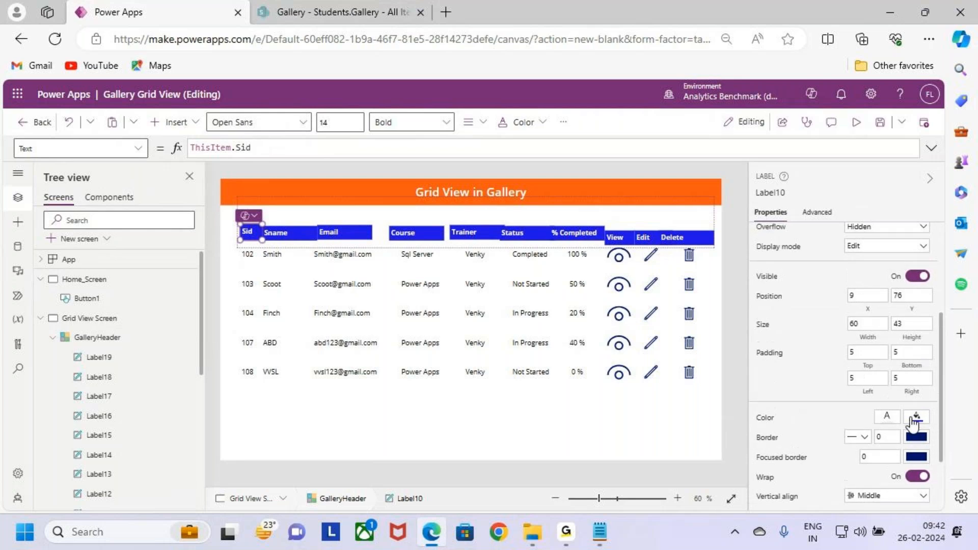
left_click(912, 324)
type("45")
- Set the Height of the nine other header labels, Sname through Delete, to the formula Label10.Height
left_click(773, 193)
key("ctrl+c")
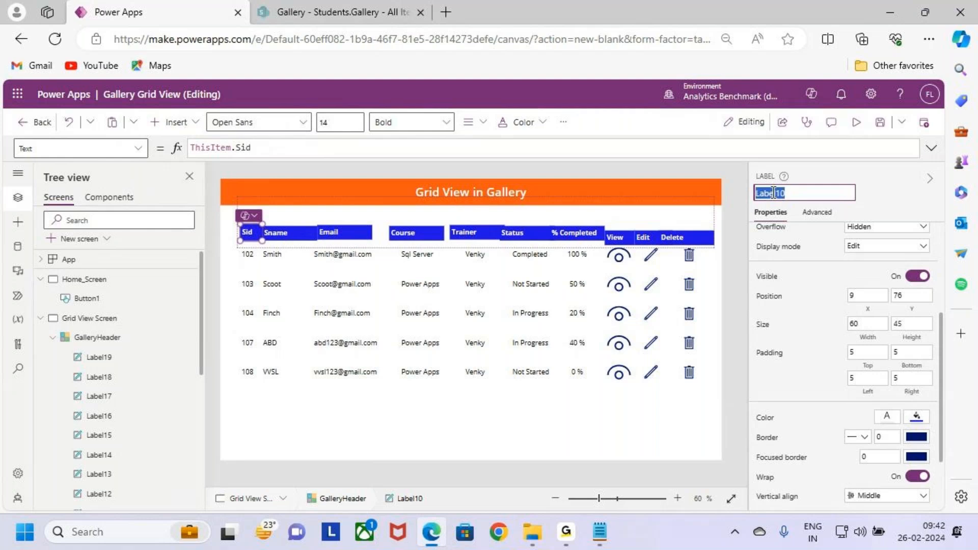
left_click(288, 233)
left_click(370, 233, "shift")
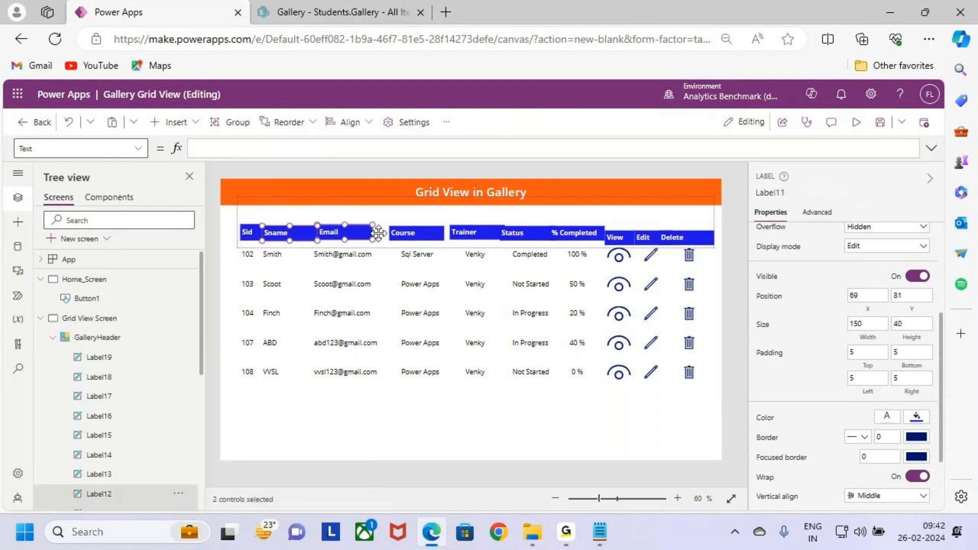
left_click(415, 233, "shift")
left_click(474, 232, "shift")
left_click(524, 233, "shift")
left_click(576, 232, "shift")
left_click(619, 237, "shift")
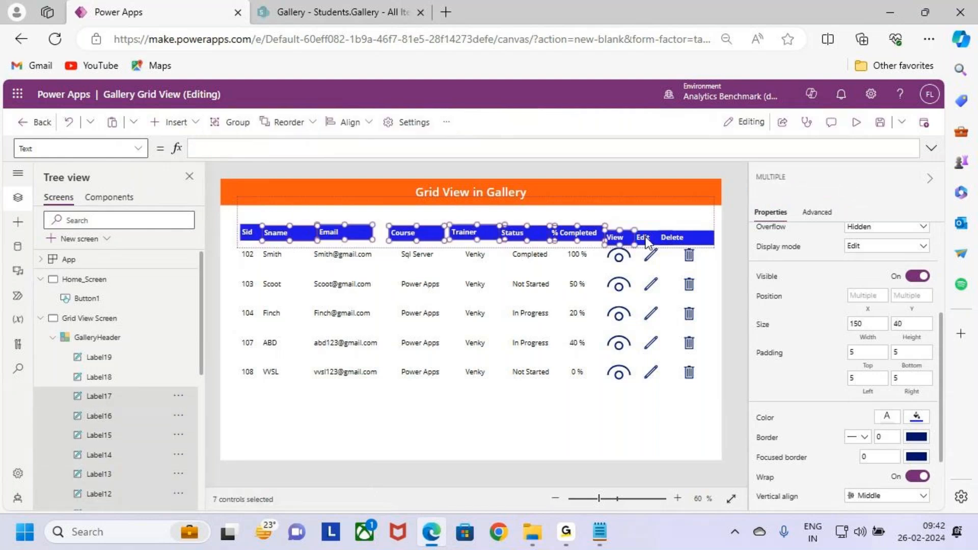
left_click(643, 237, "shift")
left_click(672, 237, "shift")
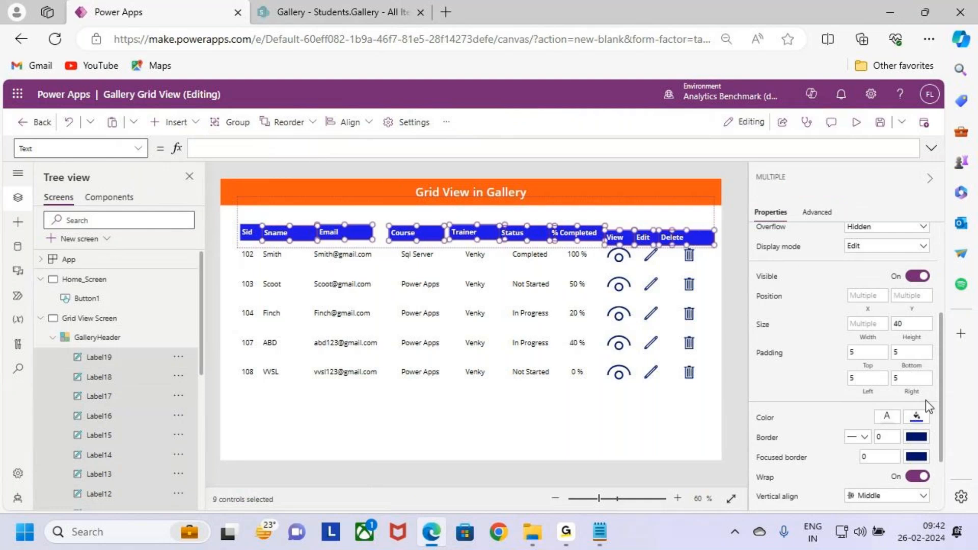
left_click(912, 336)
left_click_drag(216, 151, 137, 150)
type("Label10.h")
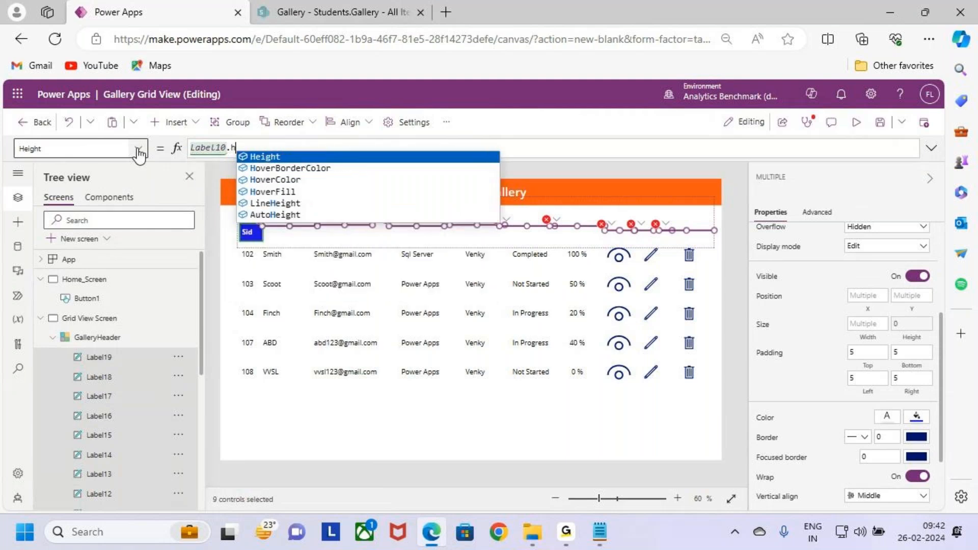
key("Tab")
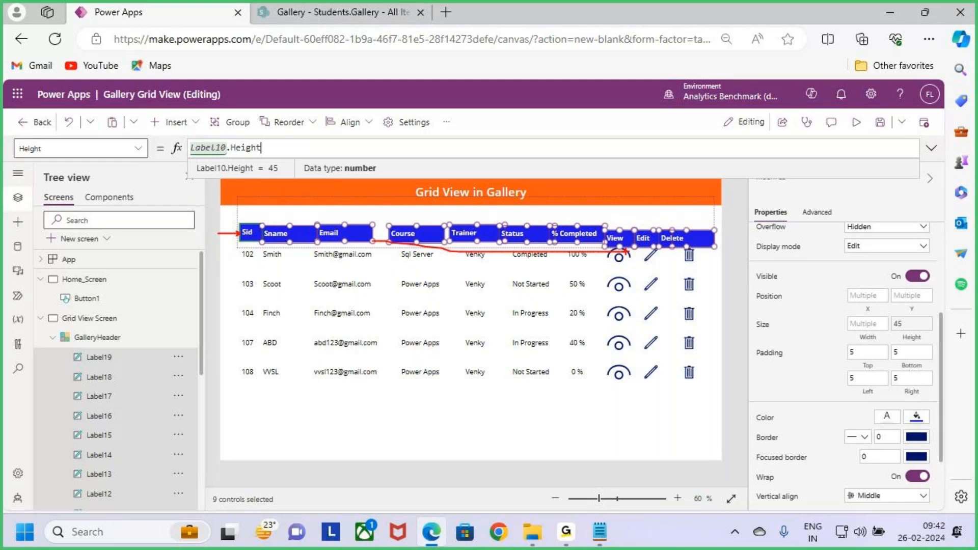
- Set the Y position of the nine selected header labels to the formula Label10.Y
left_click(912, 296)
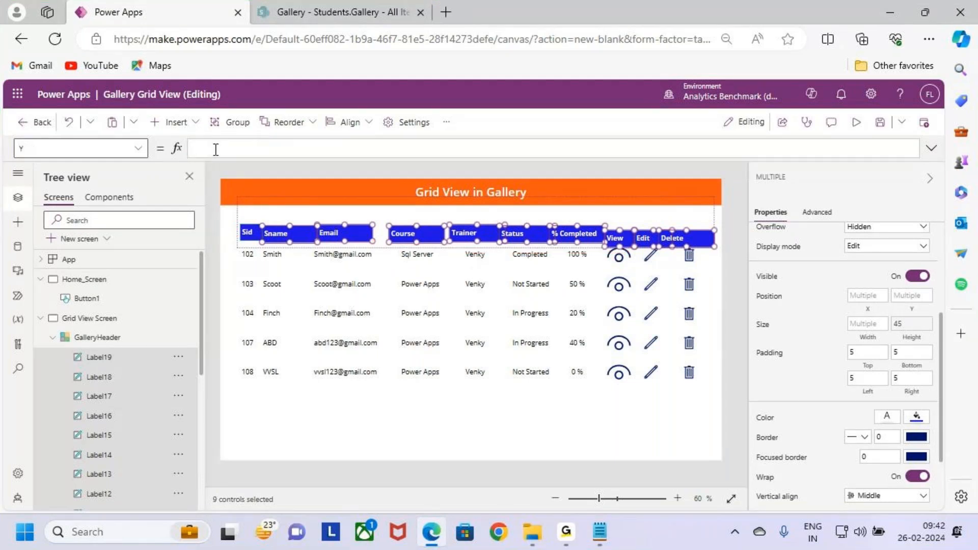
key("ctrl+v")
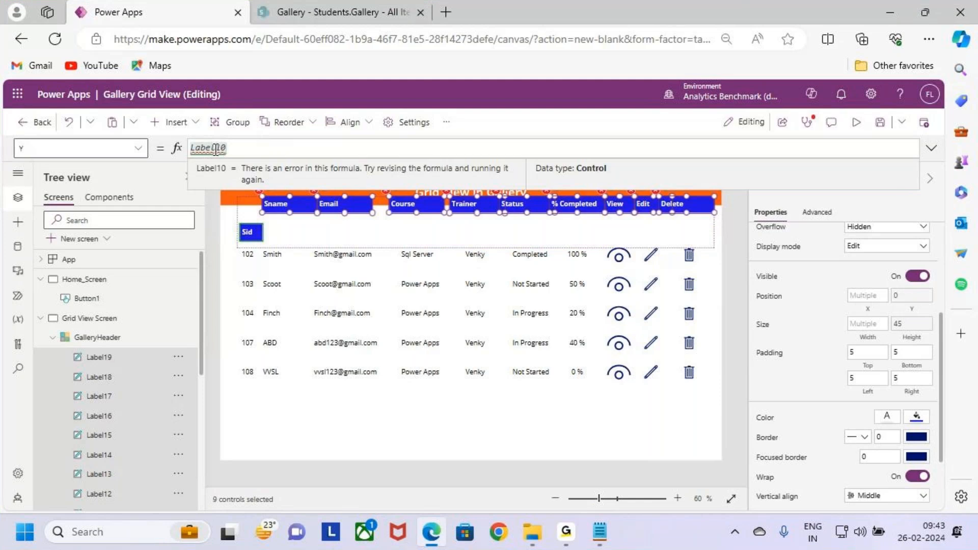
type(".y")
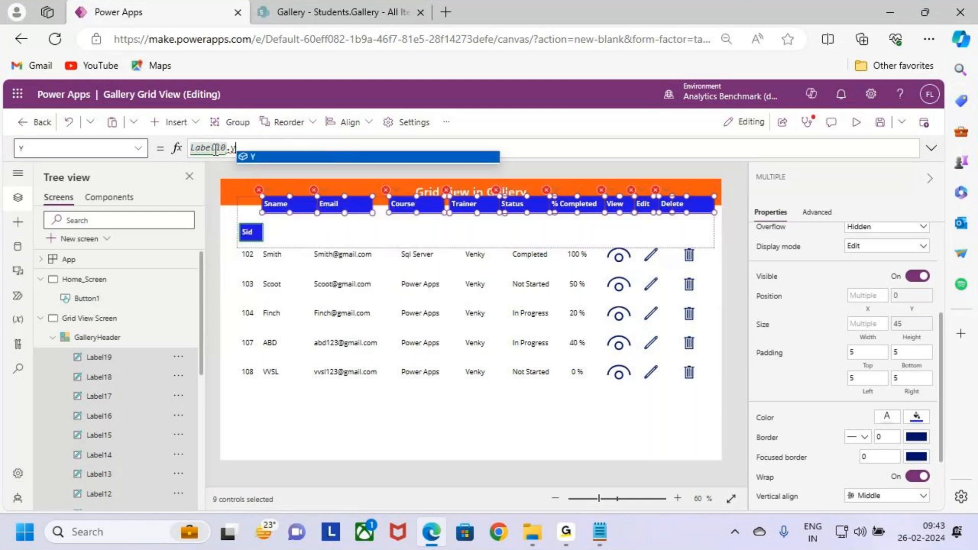
key("Return")
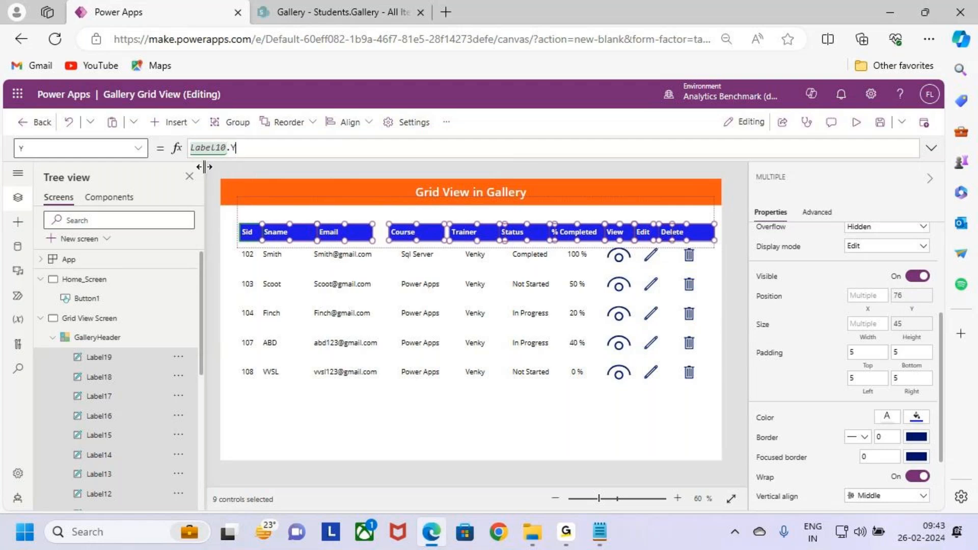
- Shorten GalleryHeader so that its lower edge sits just below the header labels
left_click(248, 261)
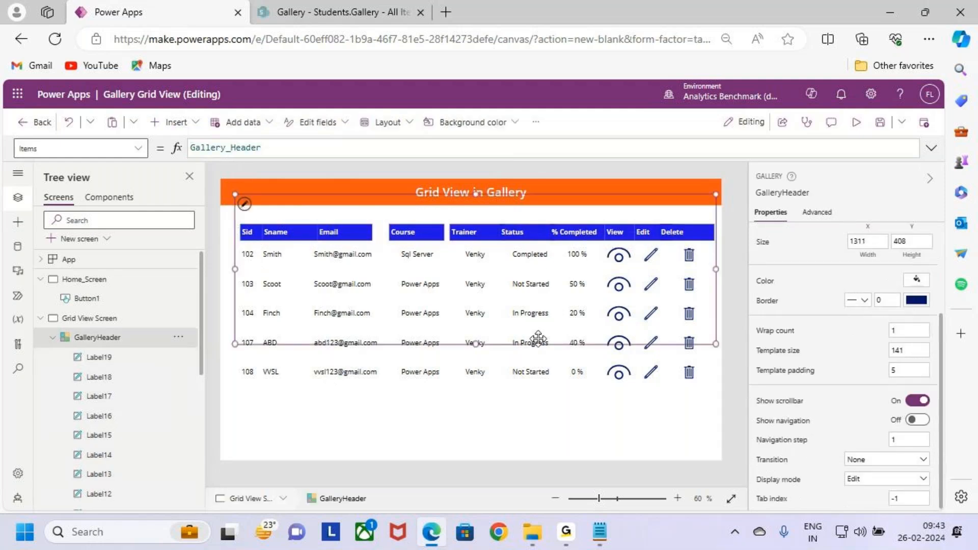
left_click_drag(476, 343, 488, 246)
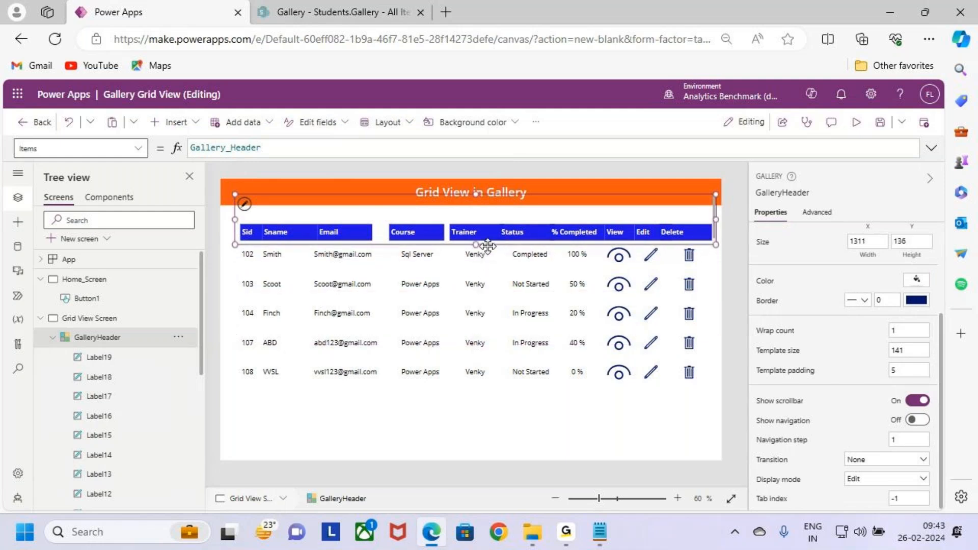
- Set the X position of the Sid header label to the formula Label2.X, matching the Sid record label
left_click(250, 254)
left_click(768, 192)
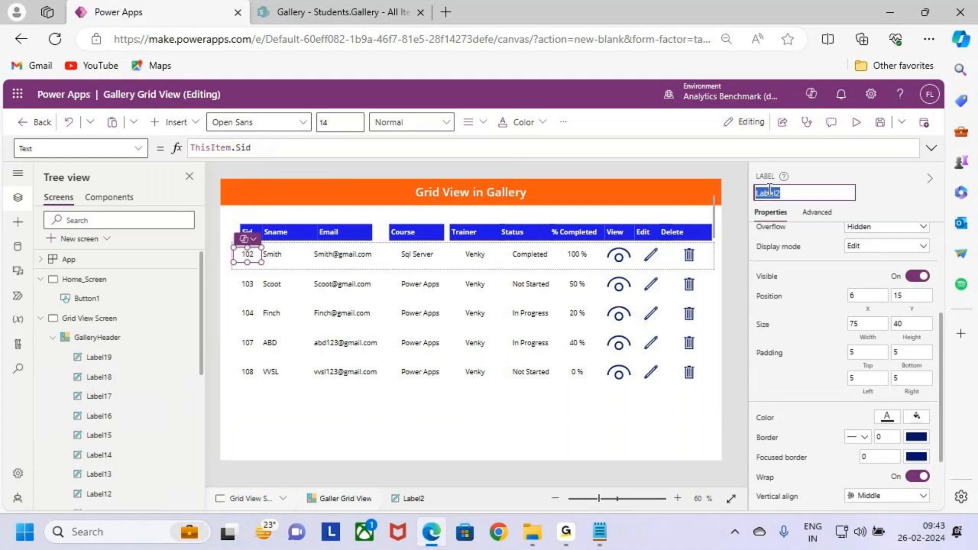
left_click(249, 232)
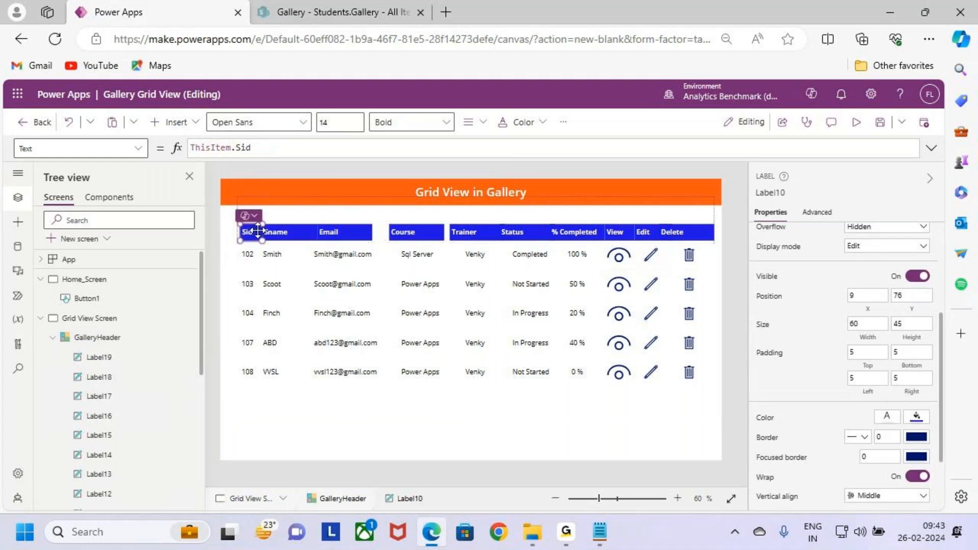
left_click(870, 295)
key("BackSpace")
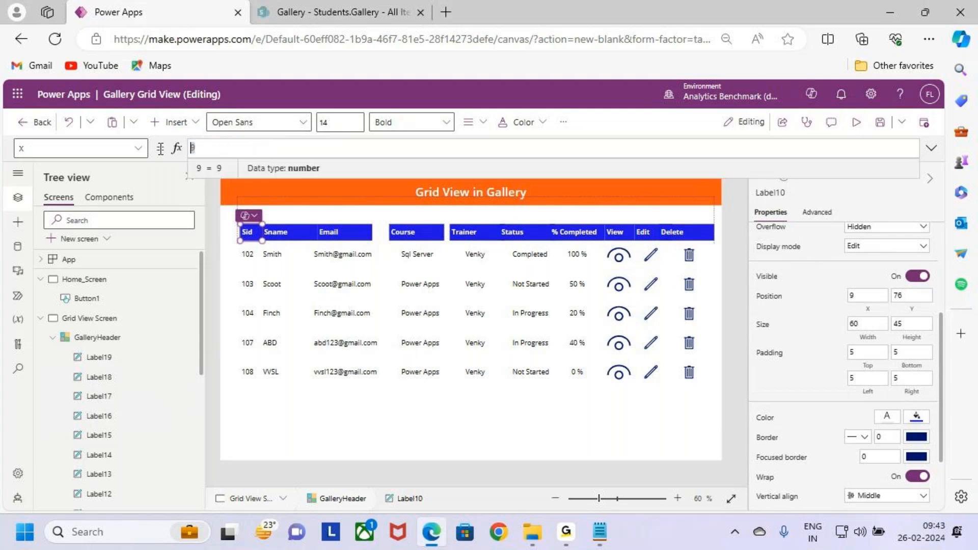
type("Label2.X")
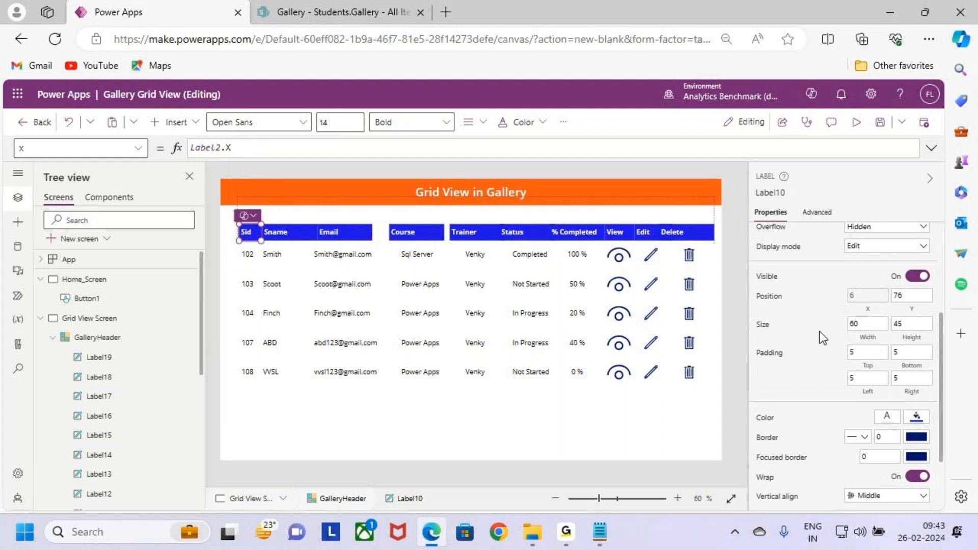
- Set the Width of the Sid header label to the formula Label2.Width
left_click(869, 334)
key("ctrl+a")
type("Label2")
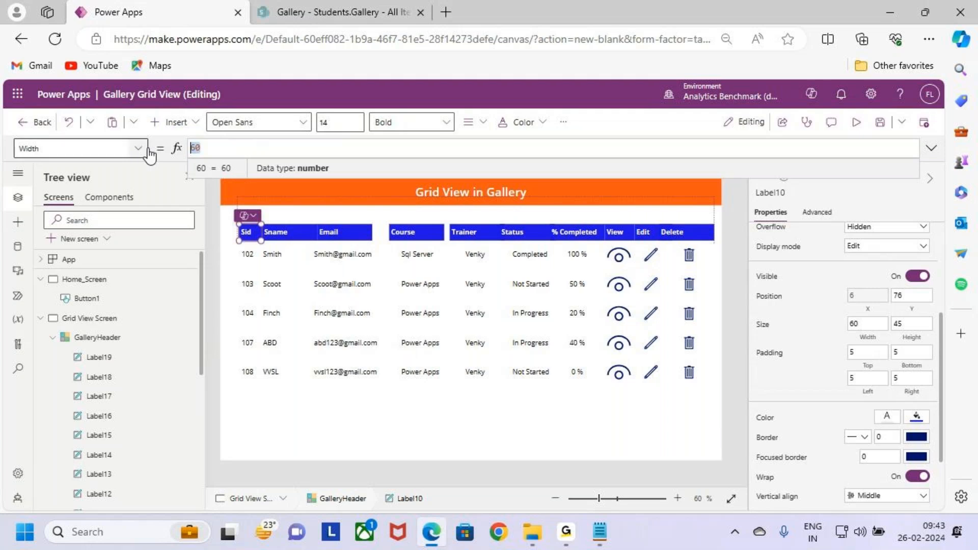
type(".Width")
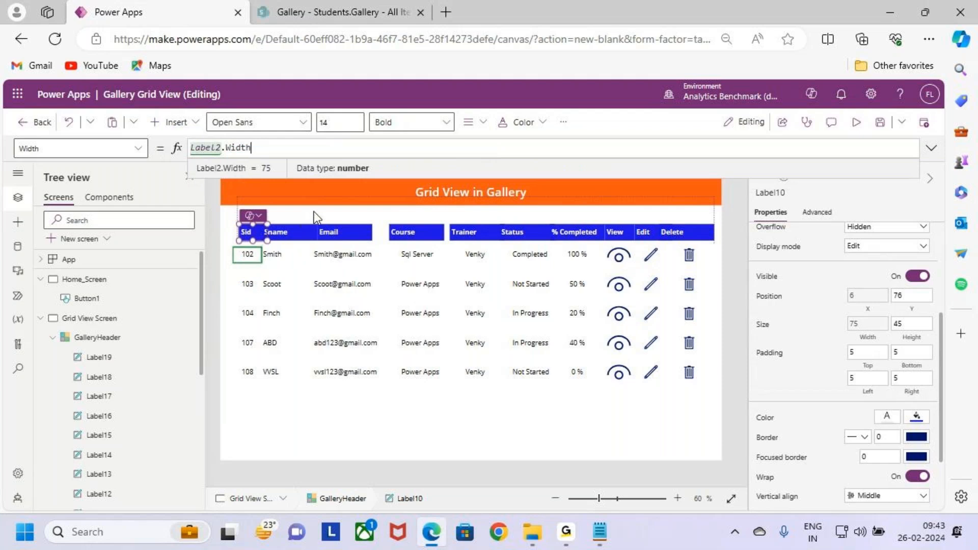
- Move GalleryHeader slightly left and down so its left edge lines up with the records gallery
left_click(273, 323)
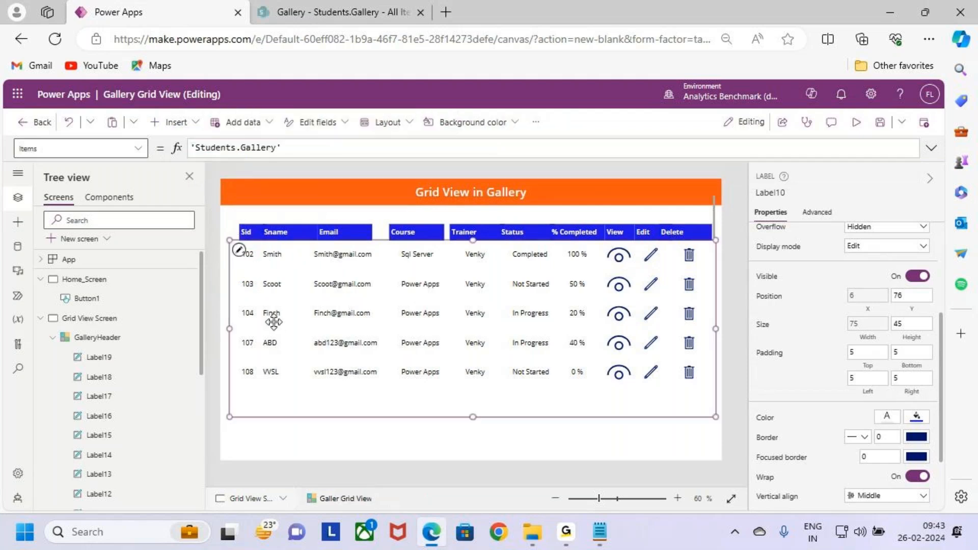
left_click(95, 338)
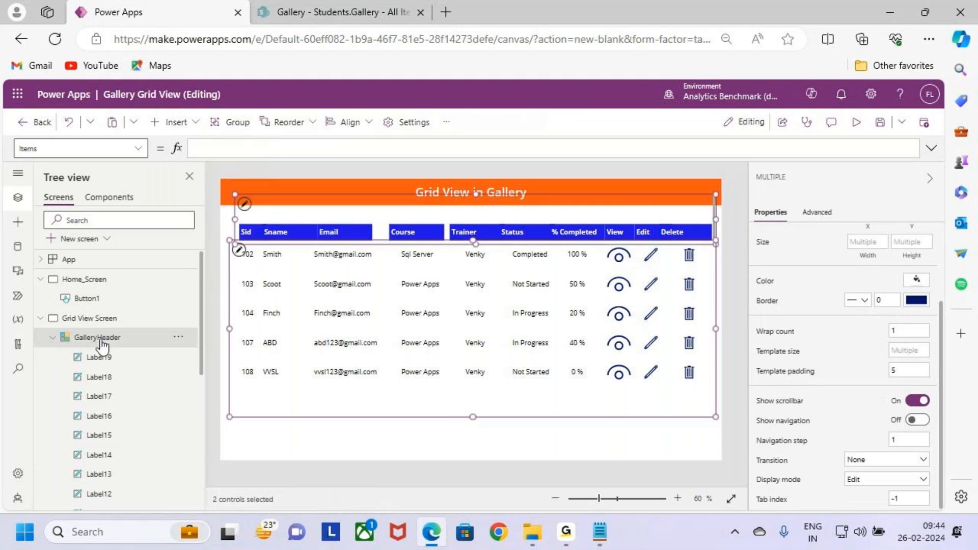
left_click(279, 209)
mouse_move(292, 204)
left_mouse_down()
mouse_move(289, 192)
mouse_move(284, 200)
left_mouse_up()
left_click(280, 305)
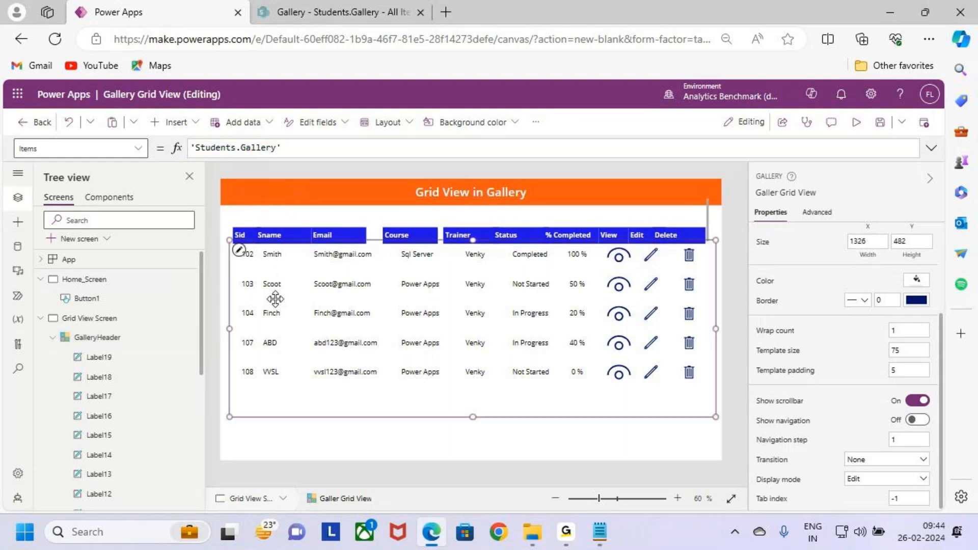
left_click(110, 341, "ctrl")
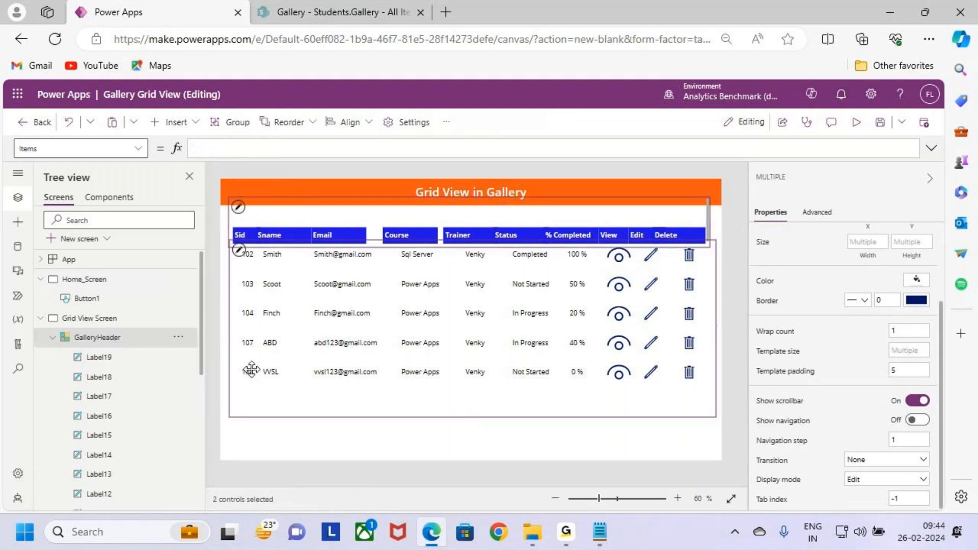
left_click(367, 431)
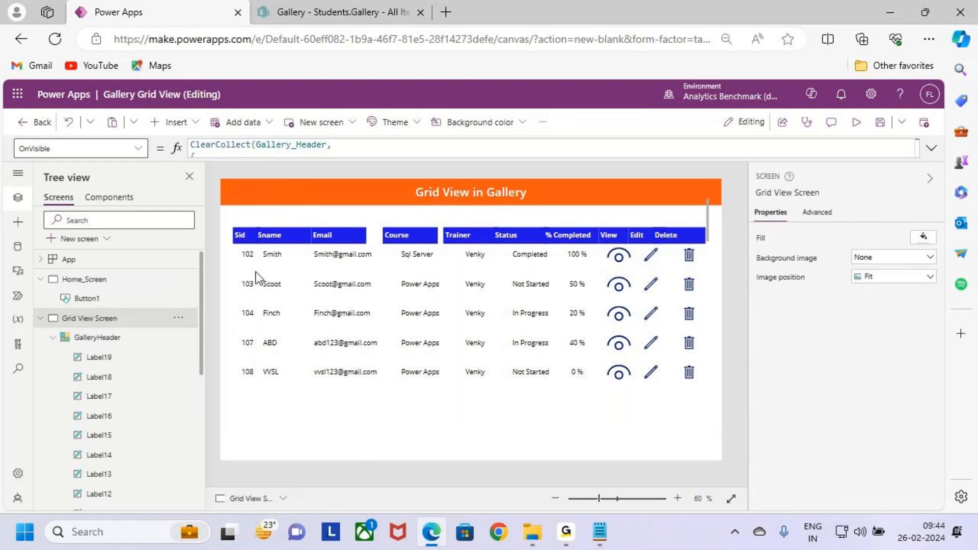
- Set the X position of the Sname header label to the formula Label3.X, matching the Sname record label
left_click(250, 240)
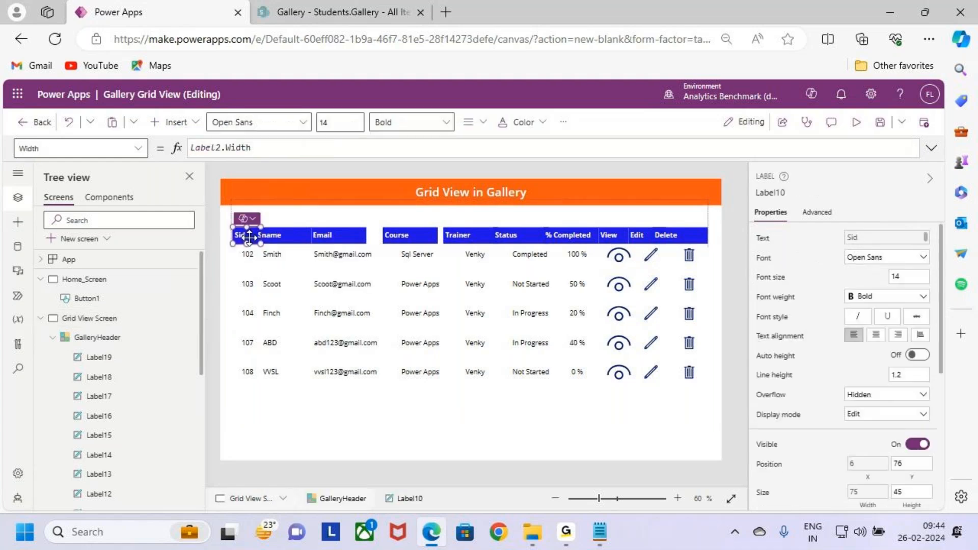
left_click(277, 261)
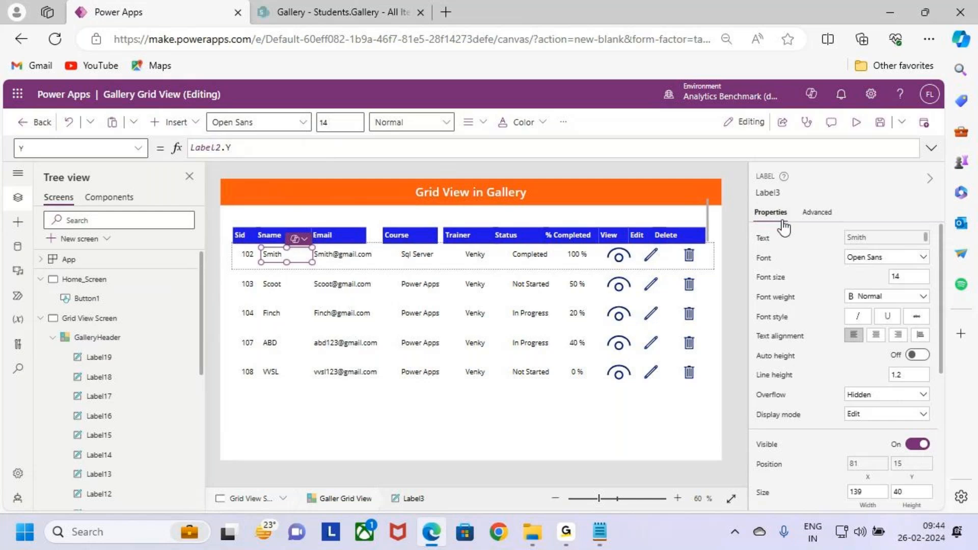
left_click(771, 192)
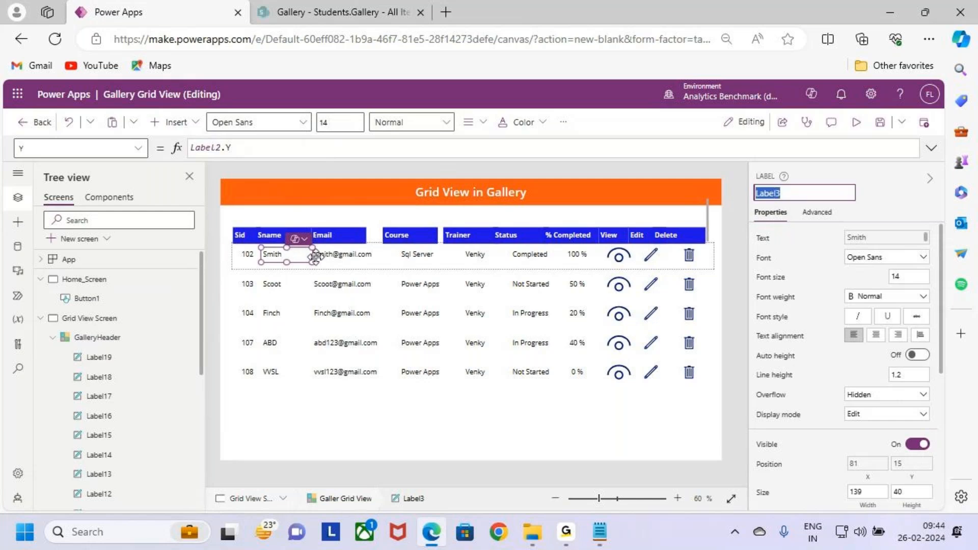
left_click(280, 230)
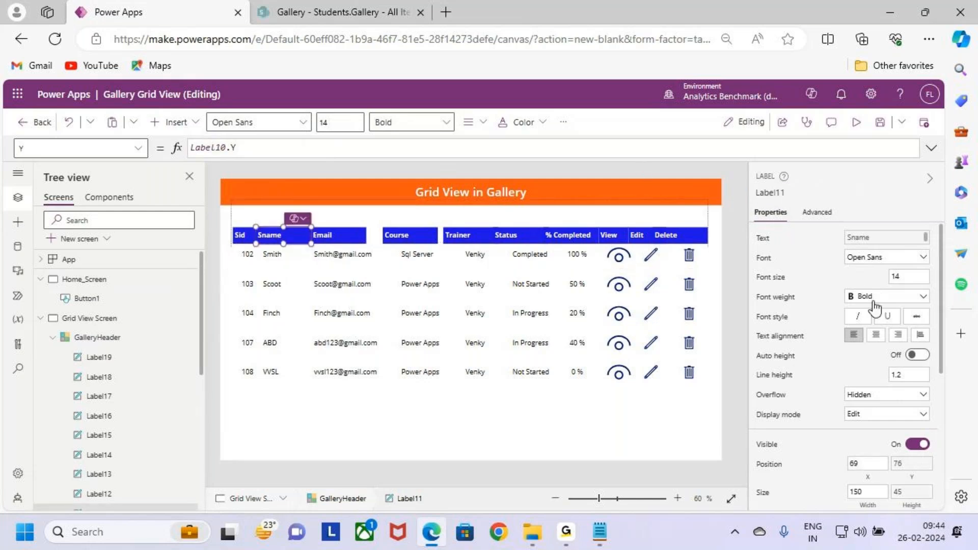
scroll(871, 377, "down", 2)
left_click(872, 379)
left_click(245, 148)
key("BackSpace")
key("BackSpace")
type("Label3")
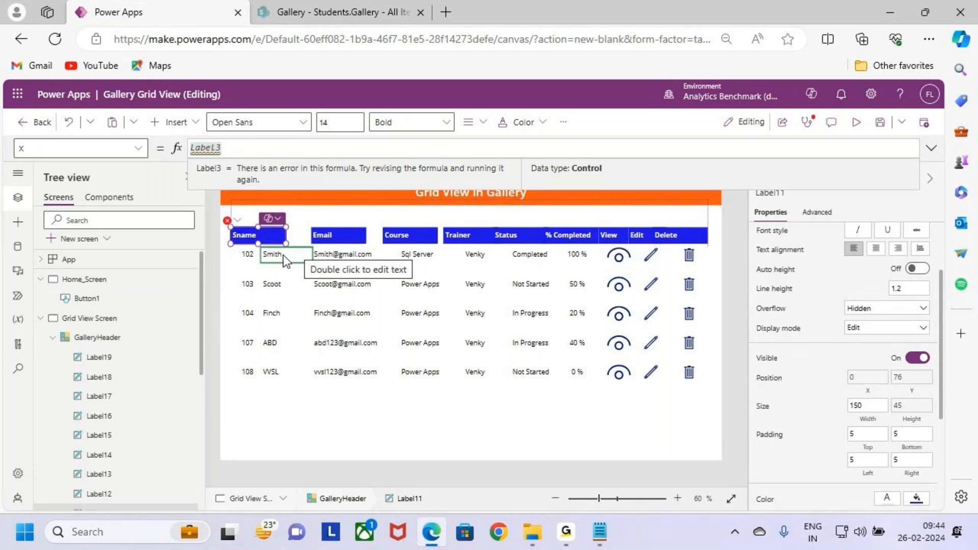
type(".x")
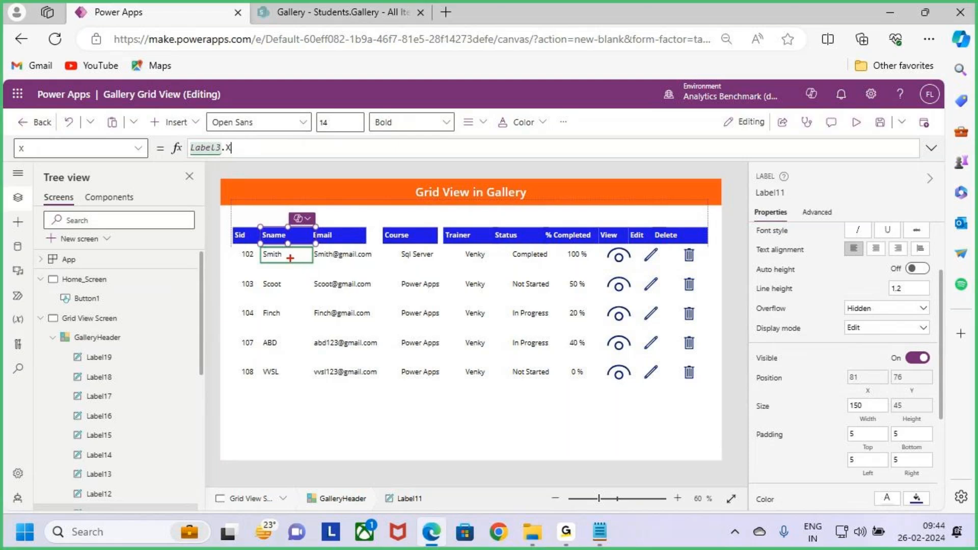
left_click_drag(290, 259, 290, 287)
key("Escape")
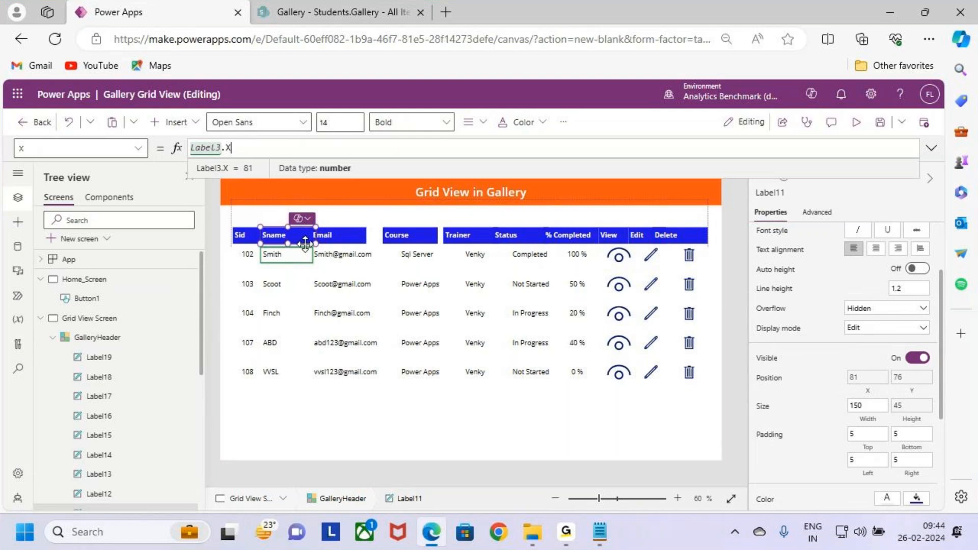
- Set the Width of the Sname header label to the formula Label3.Width
left_click(872, 416)
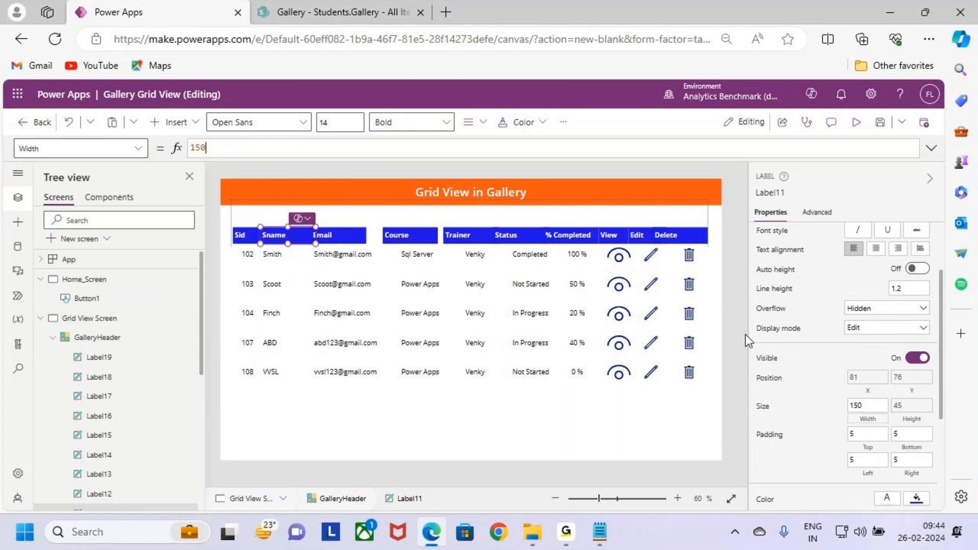
type("Label3.Width")
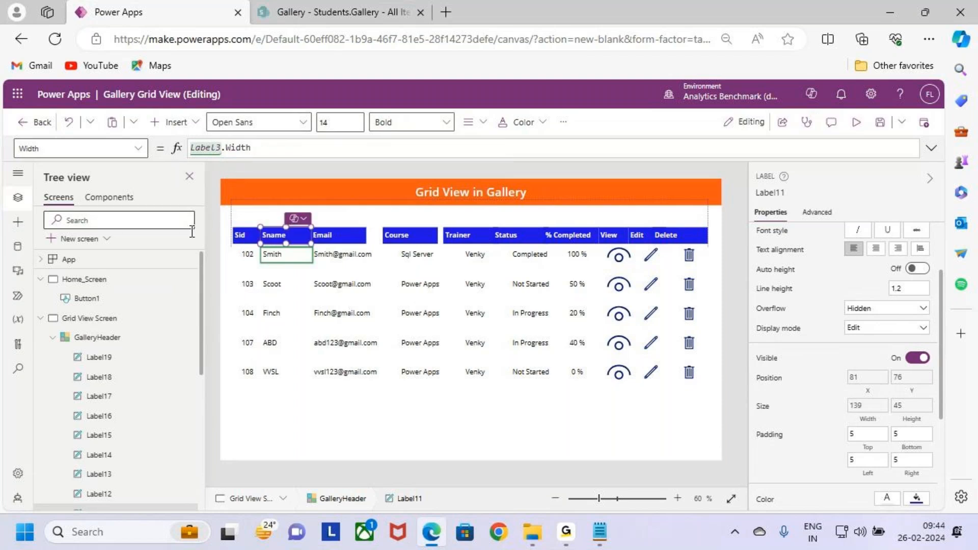
key("ctrl+2")
left_click_drag(354, 254, 354, 230)
left_click_drag(421, 250, 426, 206)
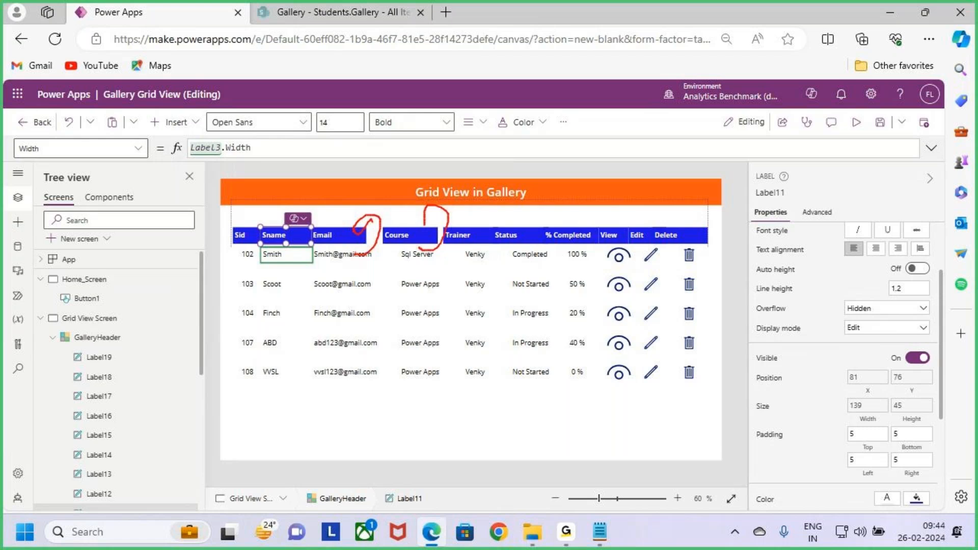
mouse_move(483, 249)
left_mouse_down()
mouse_move(494, 206)
mouse_move(481, 225)
left_mouse_up()
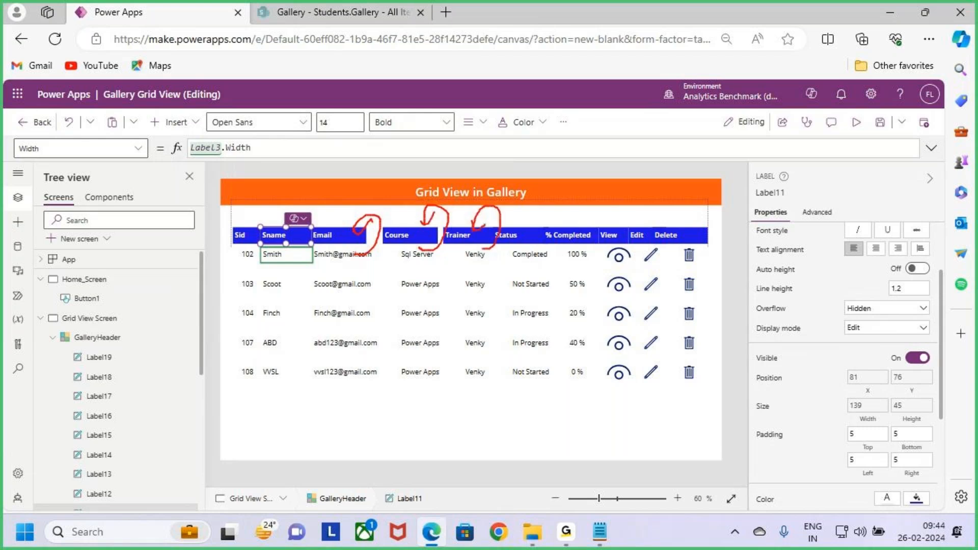
key("Escape")
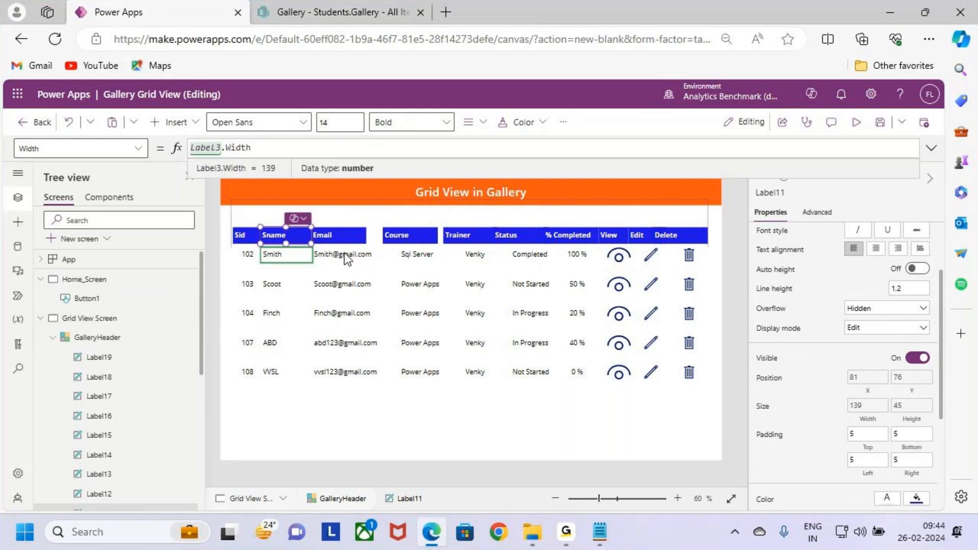
- Set the X position of the Email header label to the formula Label4.X, matching the Email record label
left_click(348, 256)
left_click(765, 192)
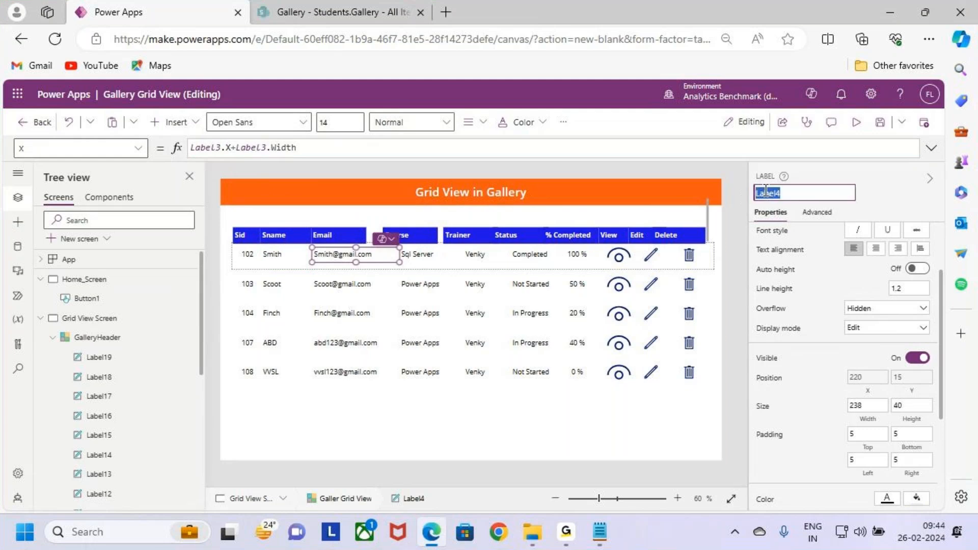
left_click(337, 235)
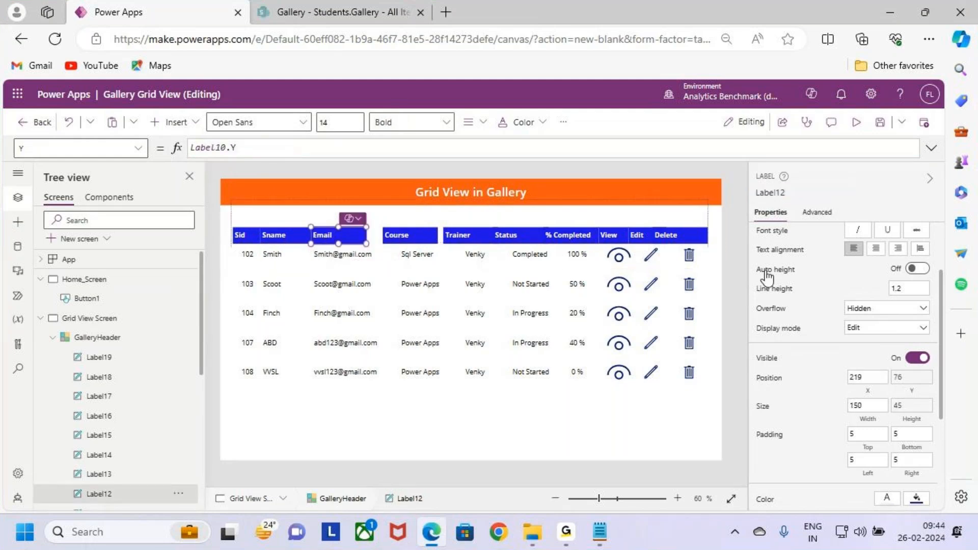
scroll(867, 331, "down", 3)
scroll(869, 341, "up", 1)
left_click(857, 265)
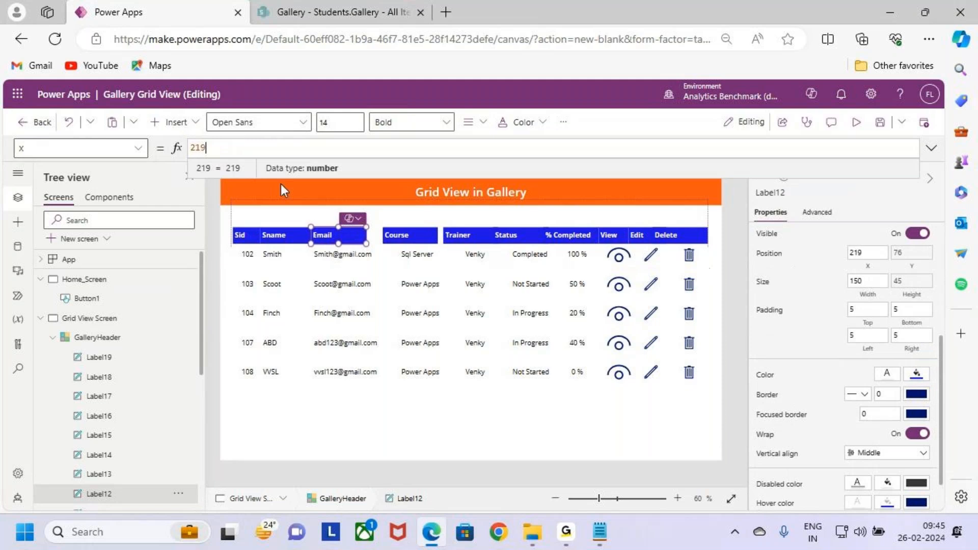
key("ctrl+a")
type("Label4.x")
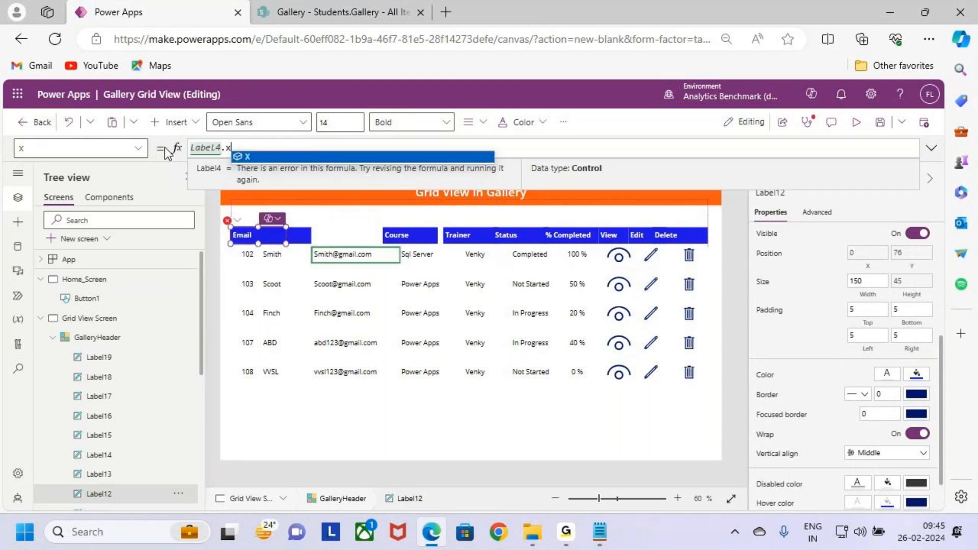
key("Return")
- Set the Width of the Email header label to the formula Label4.Width
left_click(861, 295)
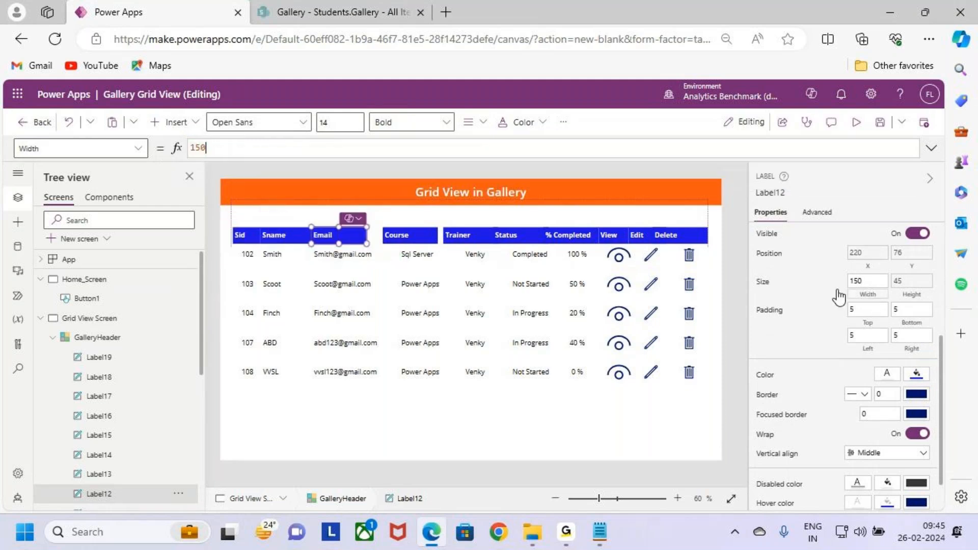
key("ctrl+a")
type("Label4")
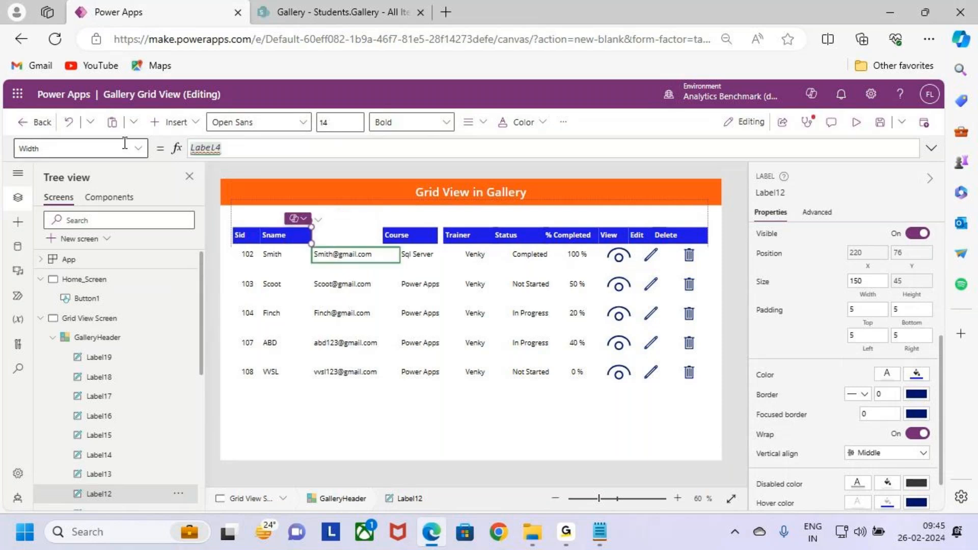
type(".Width")
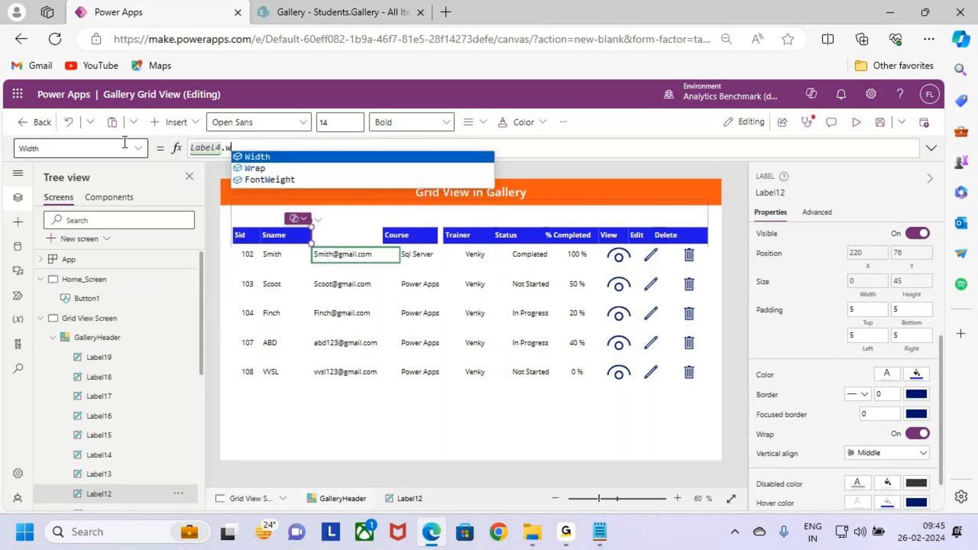
- Set the X position of the Course header label to the formula Label5.X, matching the Course record label
left_click(426, 237)
left_click(428, 255)
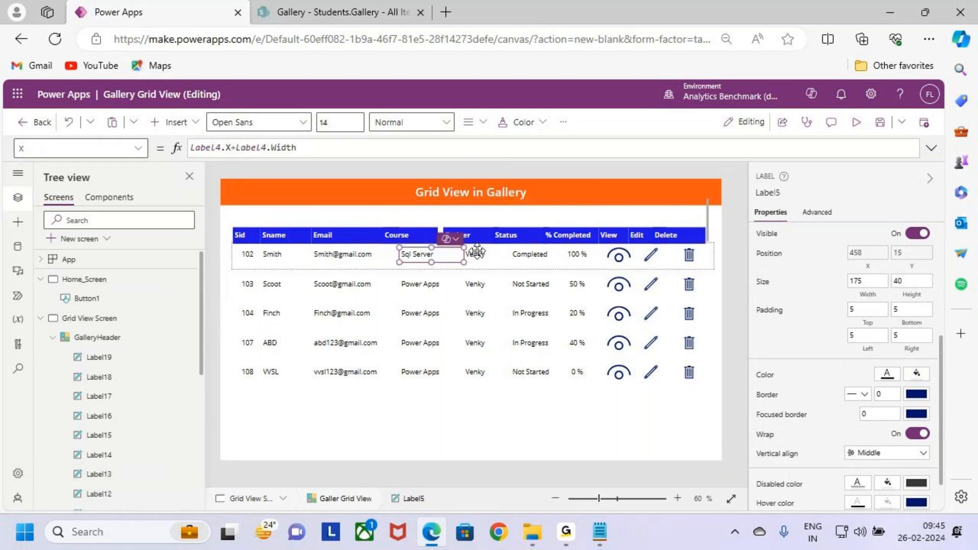
left_click(768, 193)
key("ctrl+c")
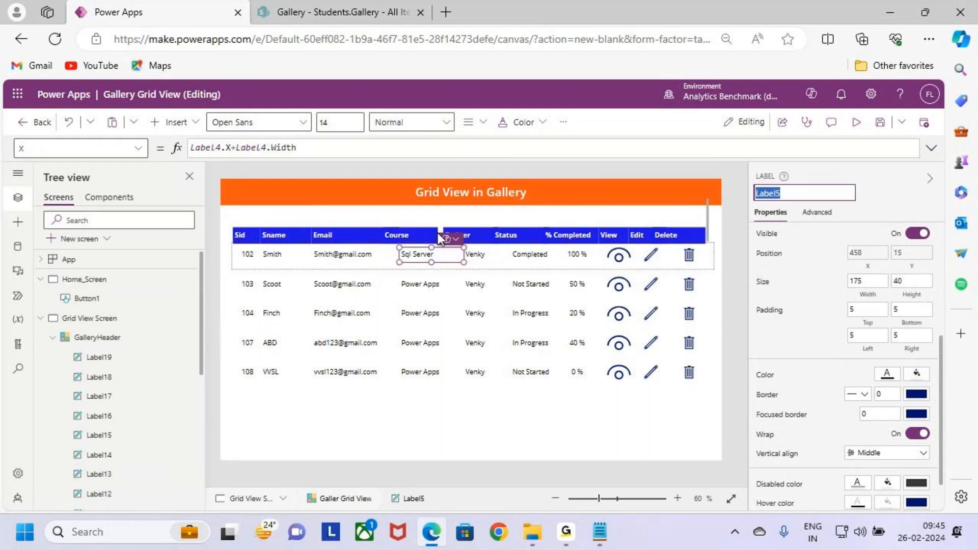
left_click(436, 234)
left_click(267, 152)
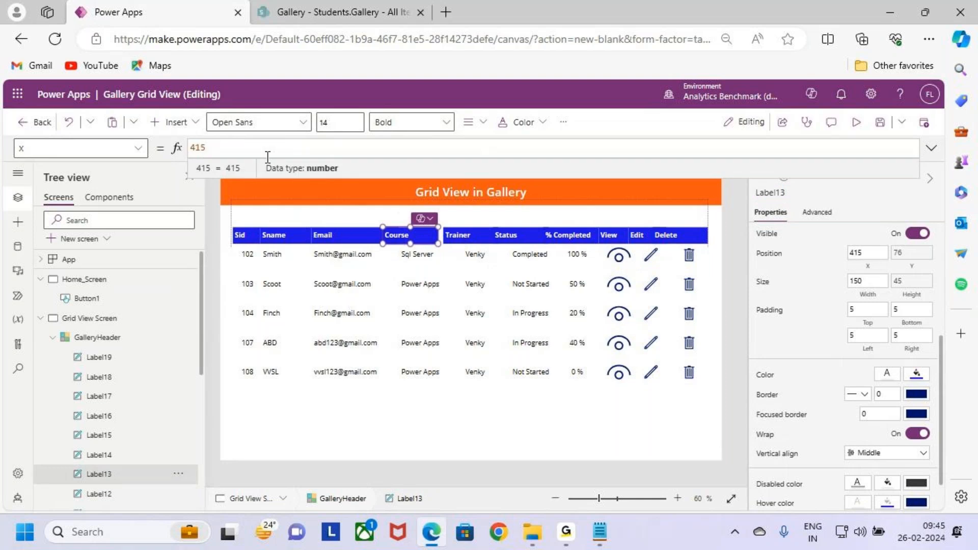
key("ctrl+v")
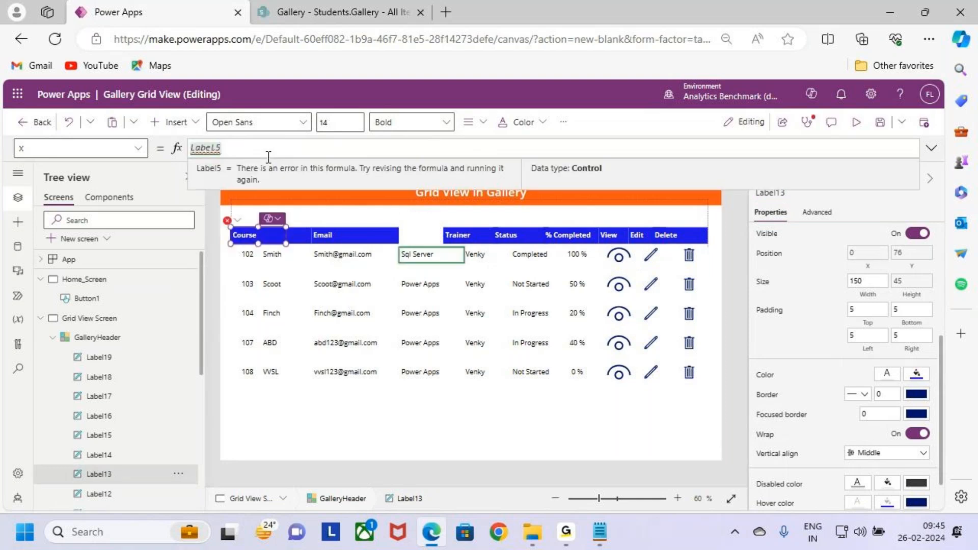
type(".X")
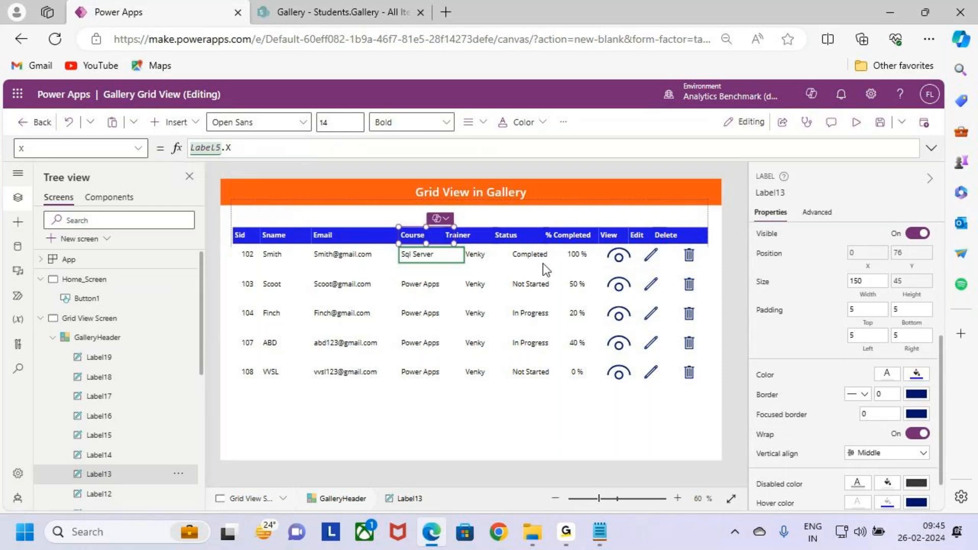
- Set the Width of the Course header label to the formula Label5.Width
left_click(869, 296)
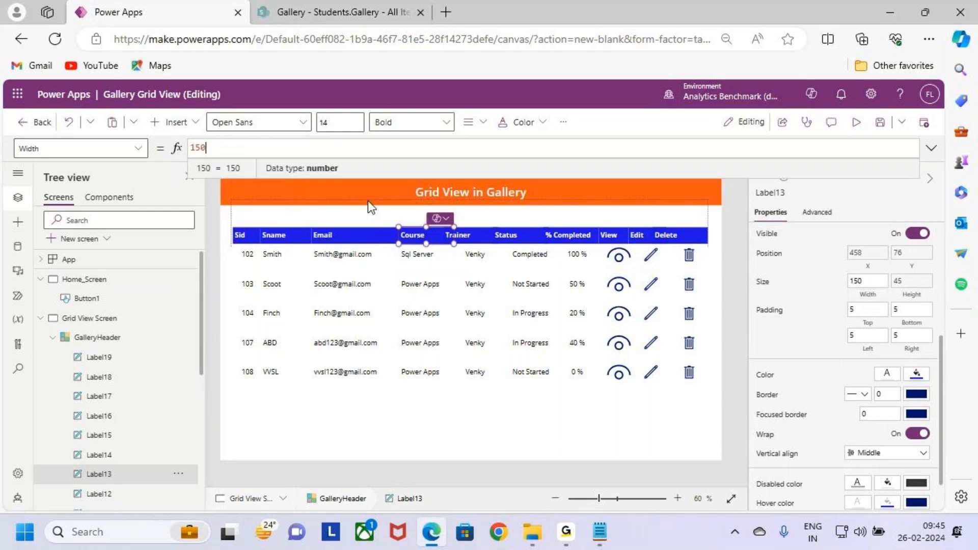
left_click_drag(247, 144, 149, 148)
key("ctrl+v")
type(".Width")
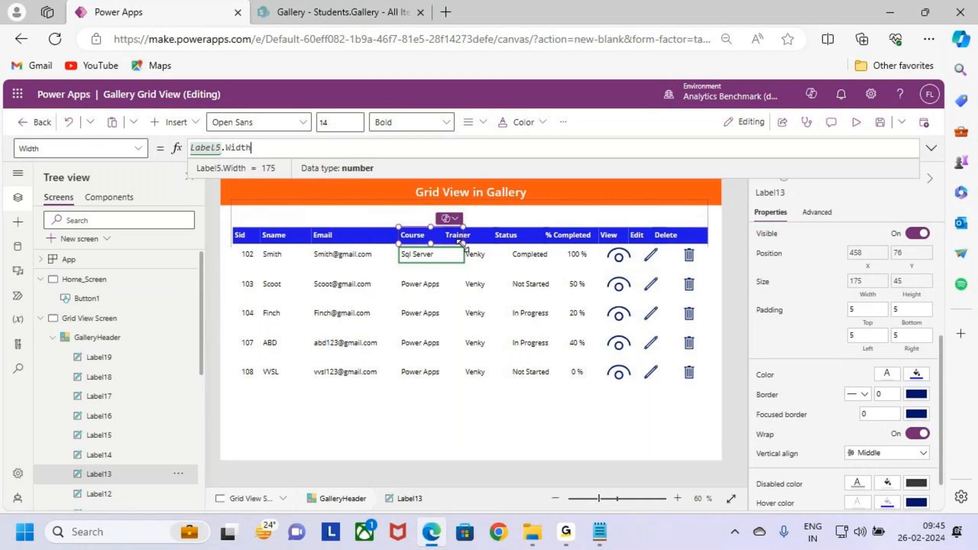
- Set the X position of the Trainer header label to the formula Label6.X, matching the Trainer record label
left_click(476, 258)
left_click(767, 193)
left_click(459, 235)
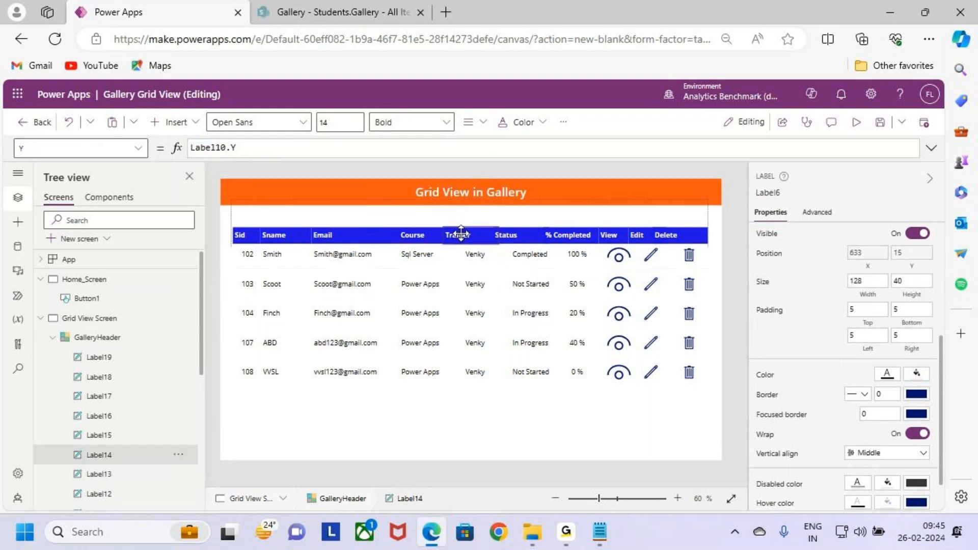
left_click(869, 253)
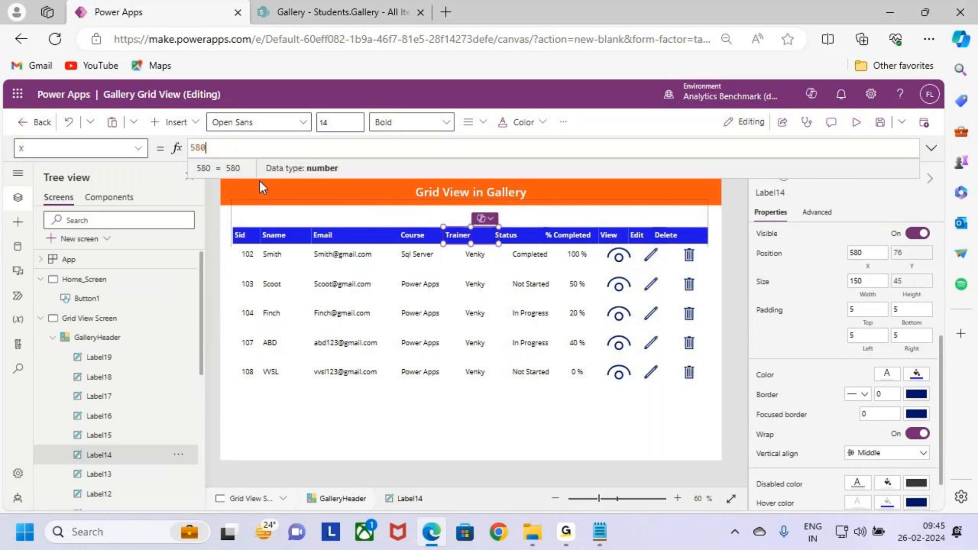
type("Label6.x")
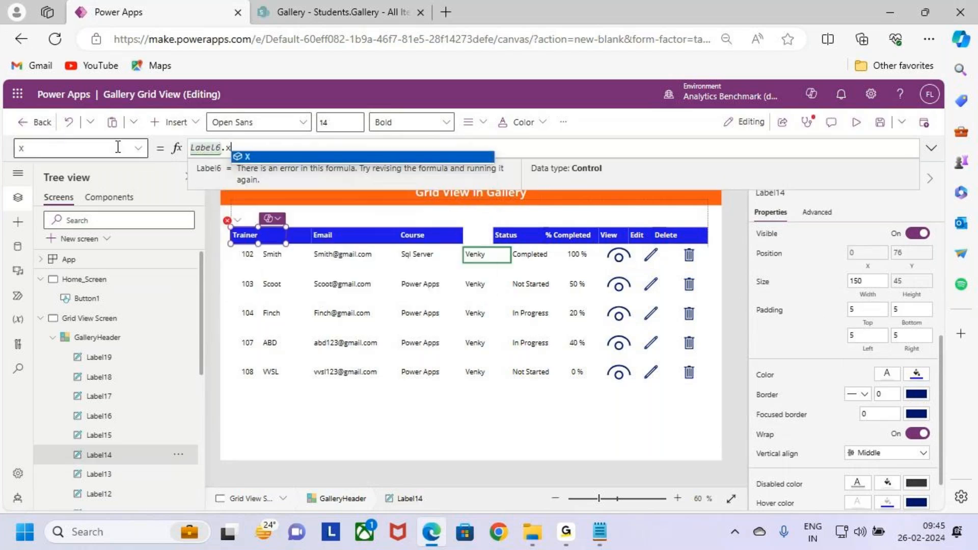
key("Return")
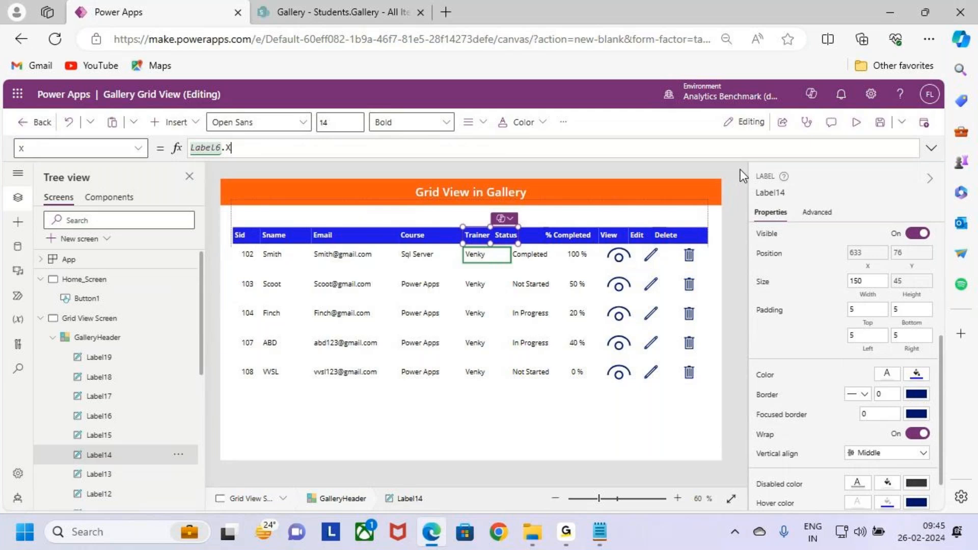
- Set the Width of the Trainer header label to the formula Label6.Width
left_click(868, 281)
type("Label6")
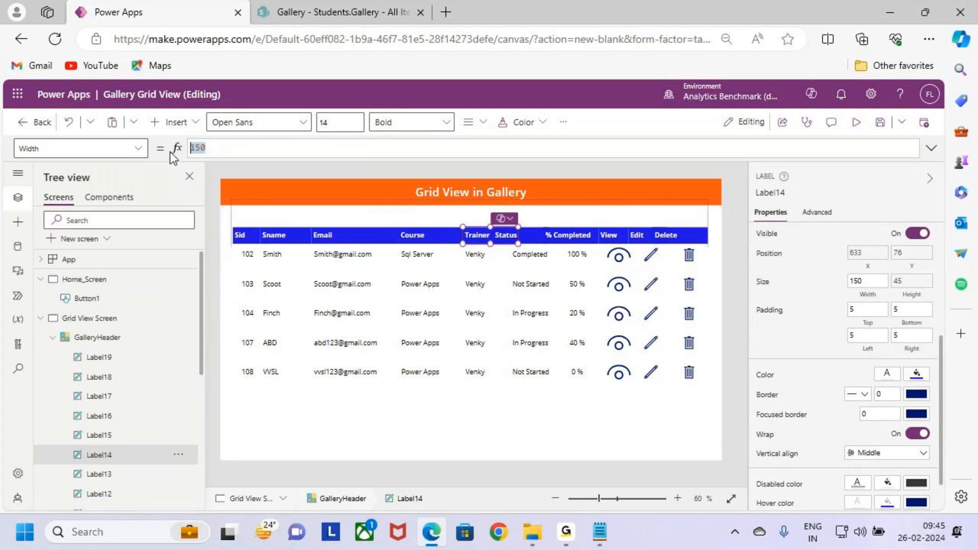
type(".width")
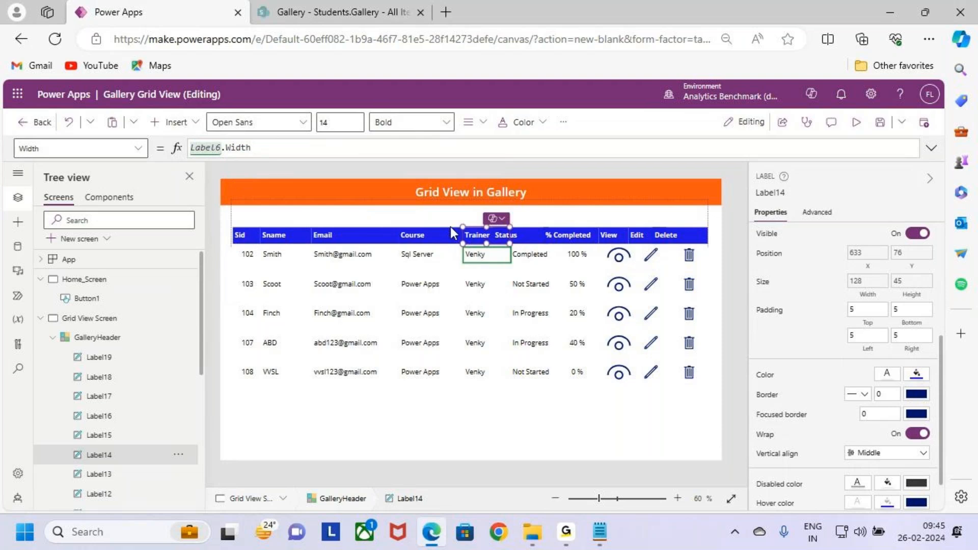
- Set the X position of the Status header label to the formula Label7.X, matching the Status record label
left_click(536, 253)
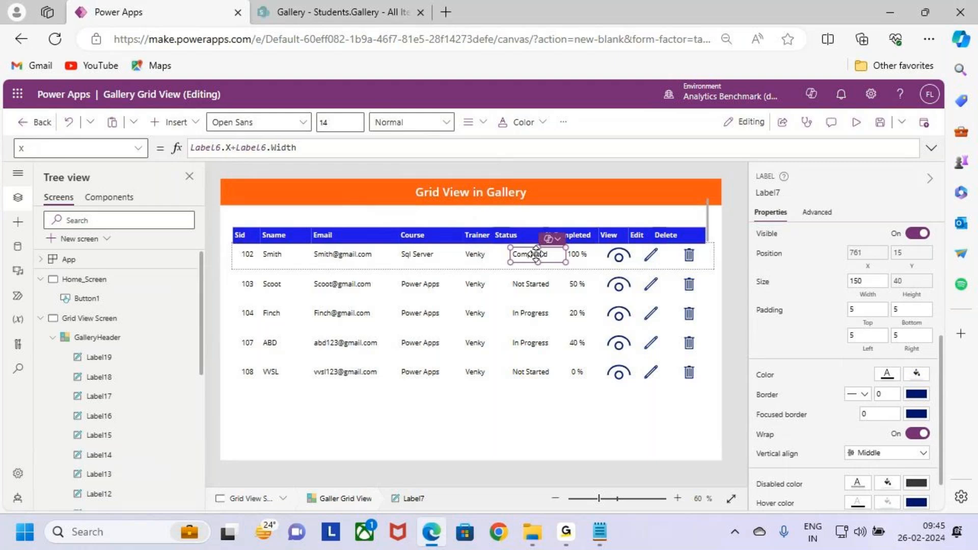
left_click(768, 192)
key("ctrl+c")
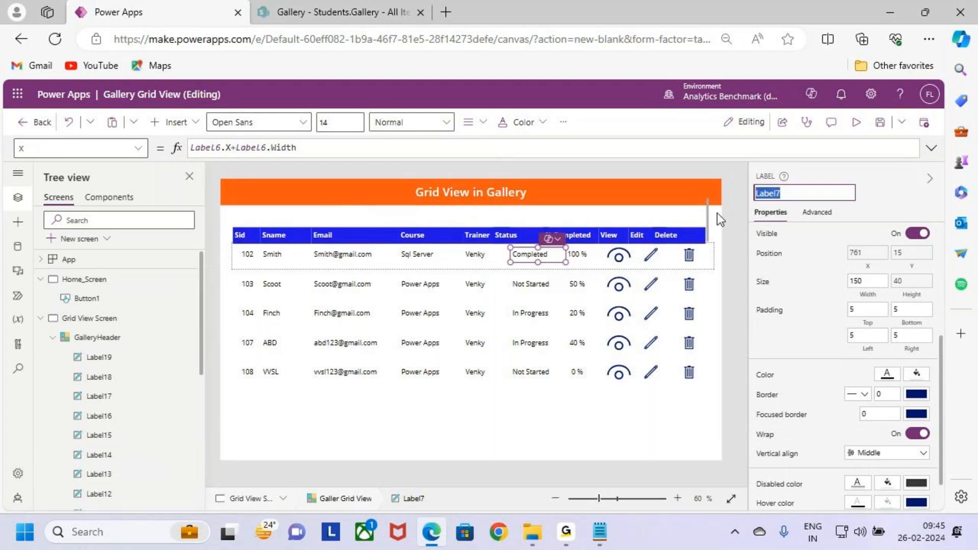
left_click(512, 235)
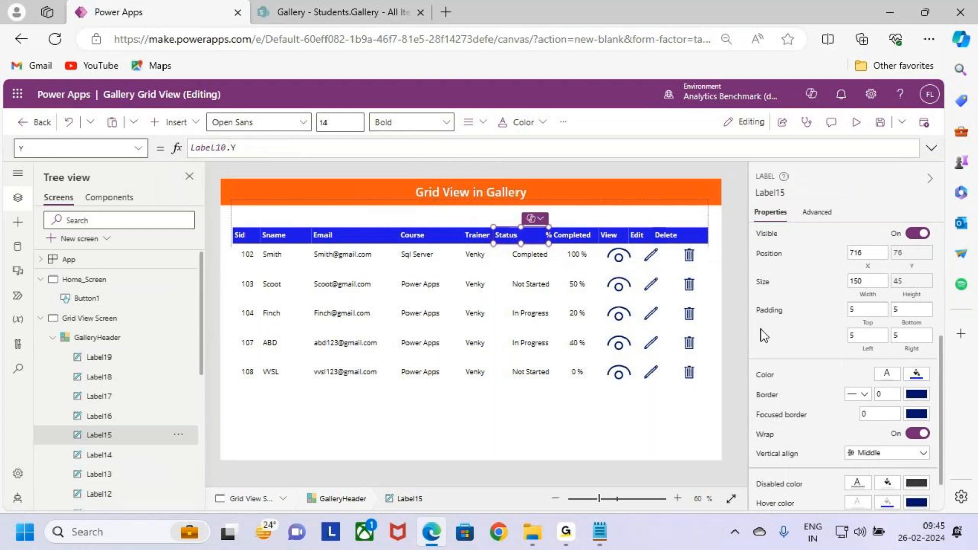
left_click(868, 266)
left_click_drag(210, 148, 155, 146)
key("ctrl+v")
type(".")
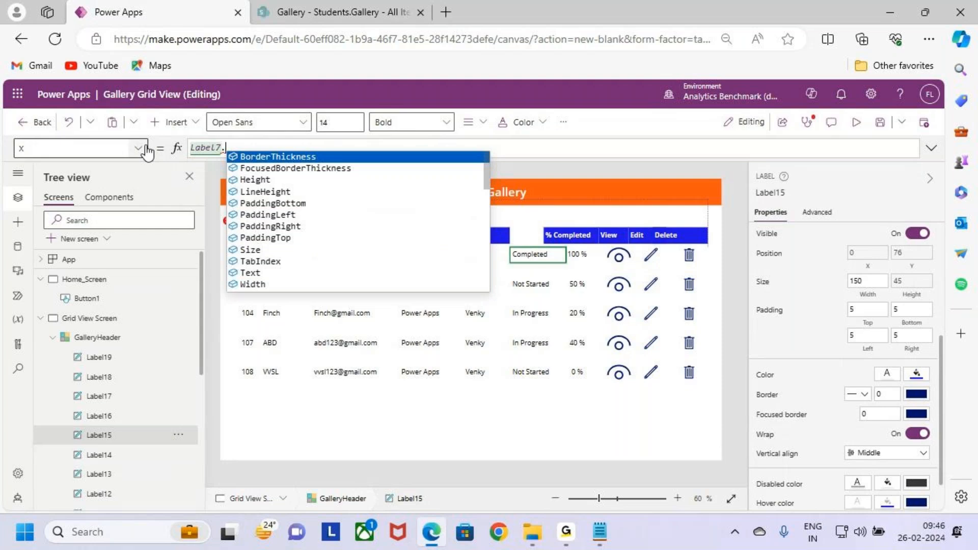
type("x")
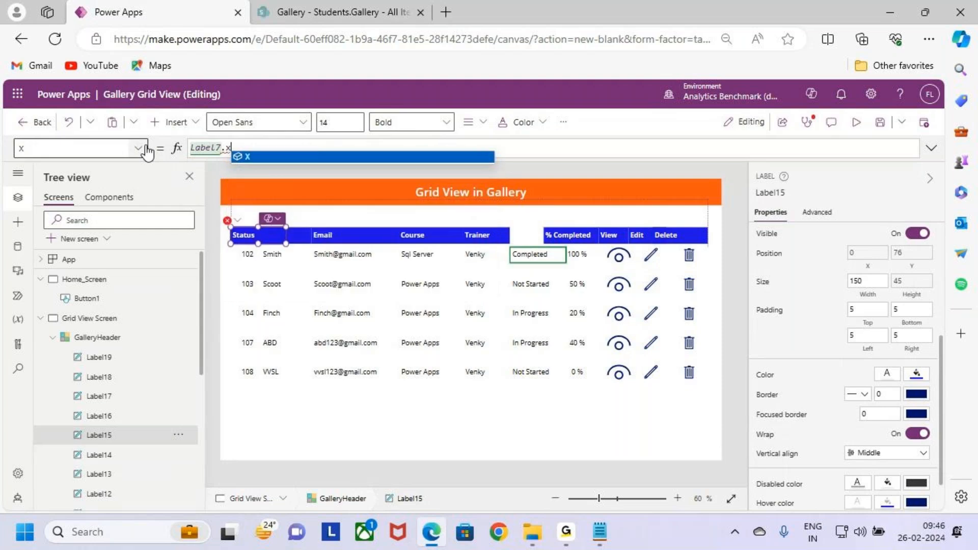
key("Return")
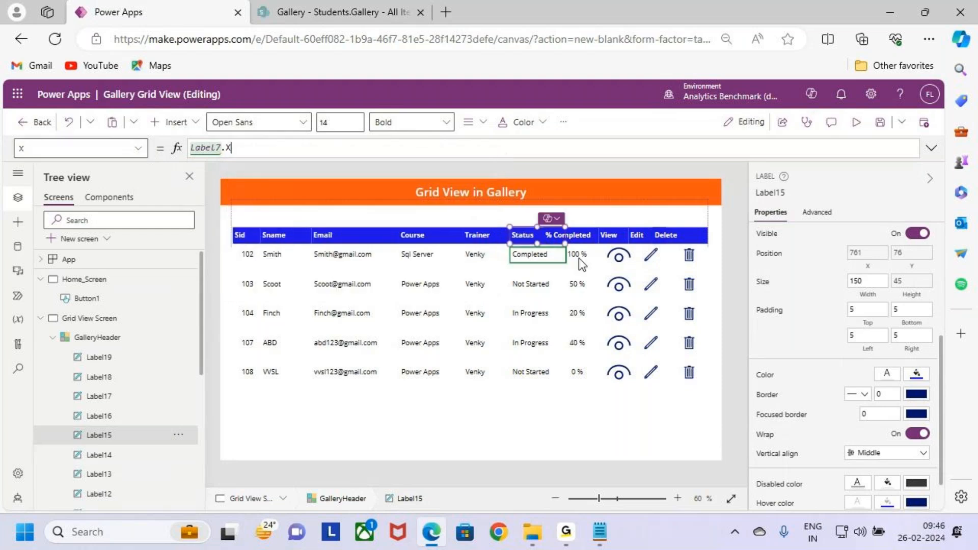
- Set the Width of the Status header label to the formula Label7.Width
left_click(867, 298)
left_click_drag(205, 148, 160, 151)
key("ctrl+v")
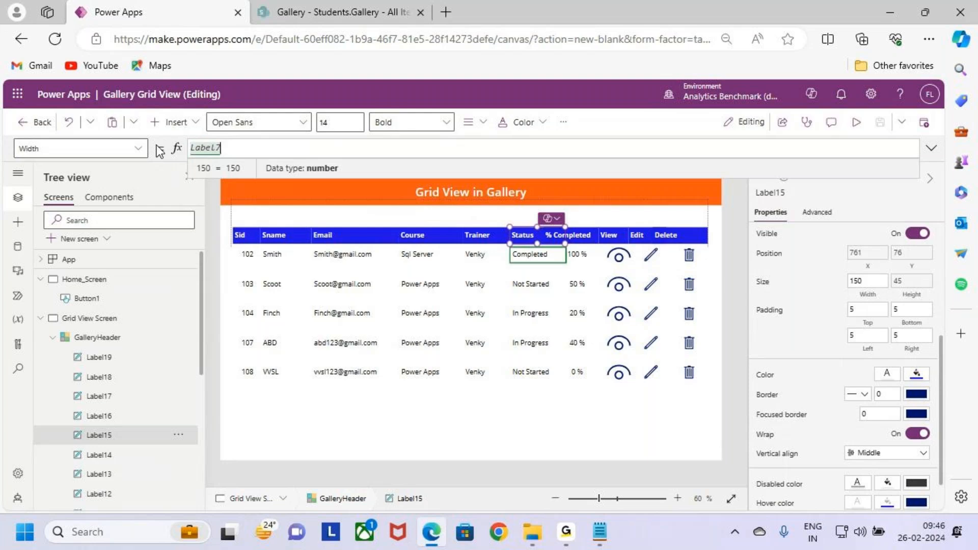
type(".w")
key("Return")
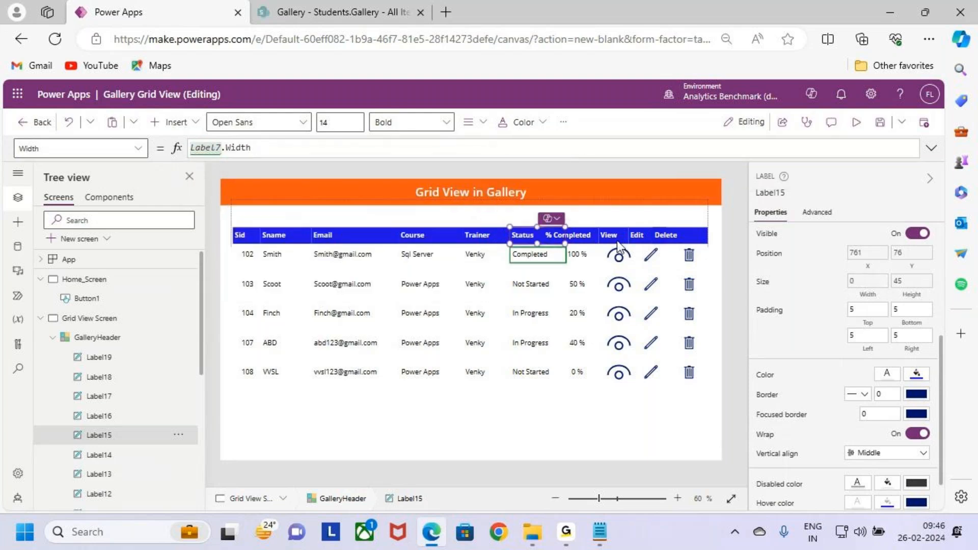
- Set the X position of the % Completed header label to the formula Label8.X, matching the % Completed record label
left_click(578, 254)
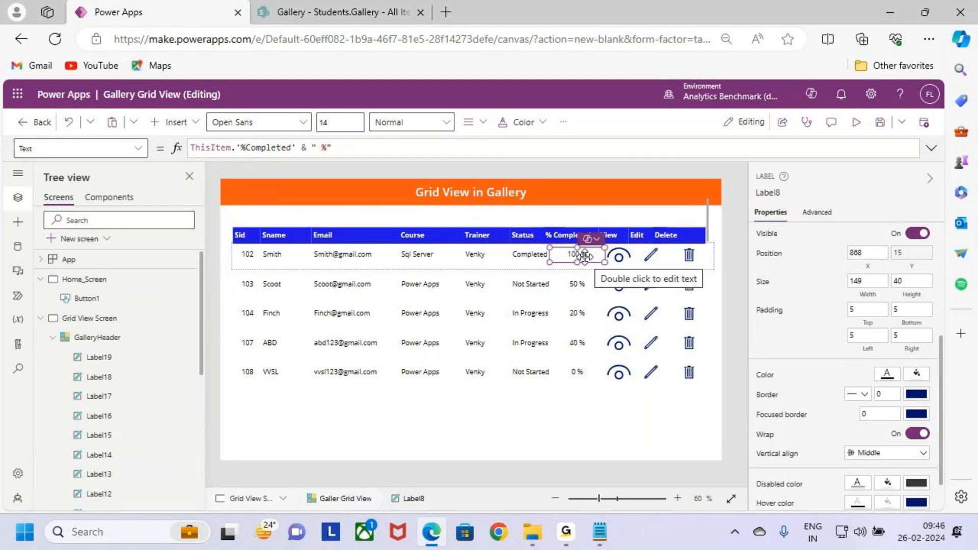
left_click(774, 191)
key("ctrl+c")
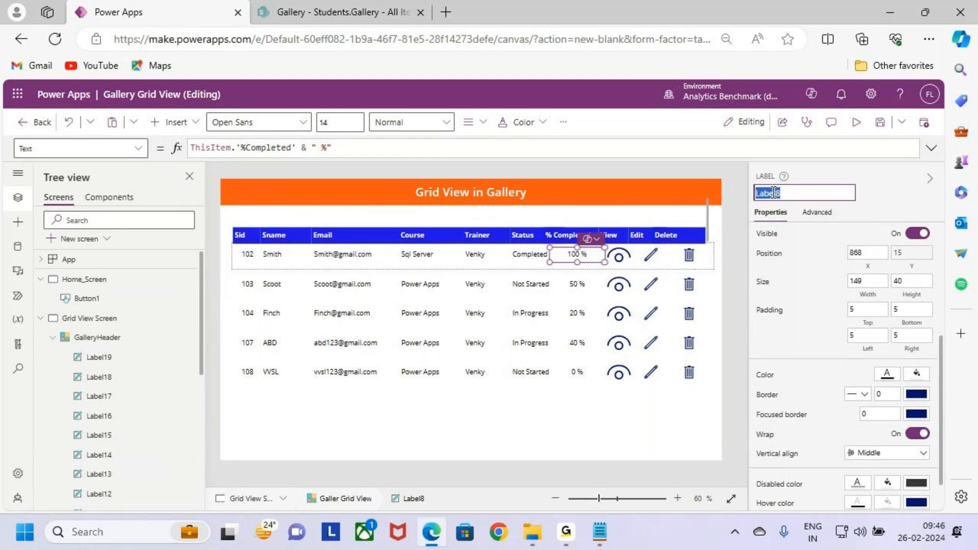
left_click(558, 241)
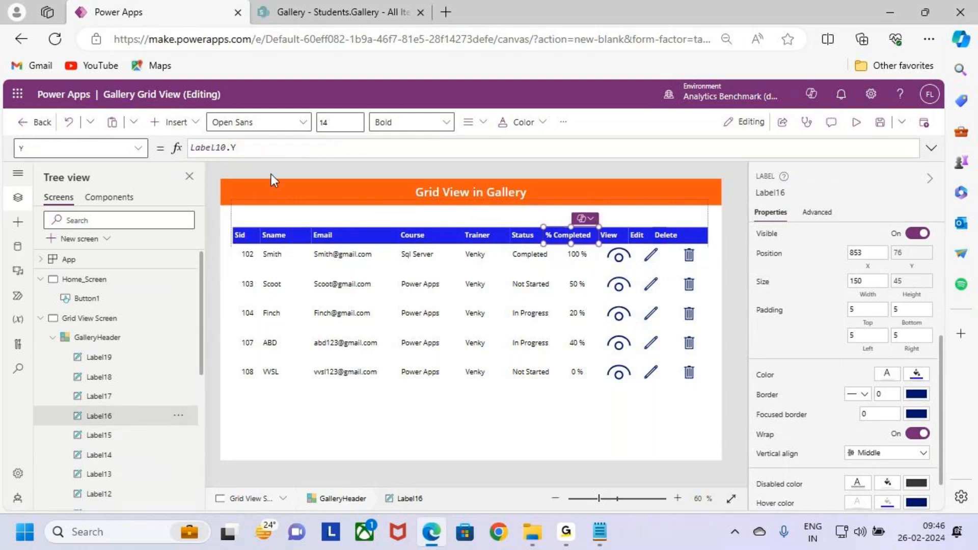
left_click(236, 149)
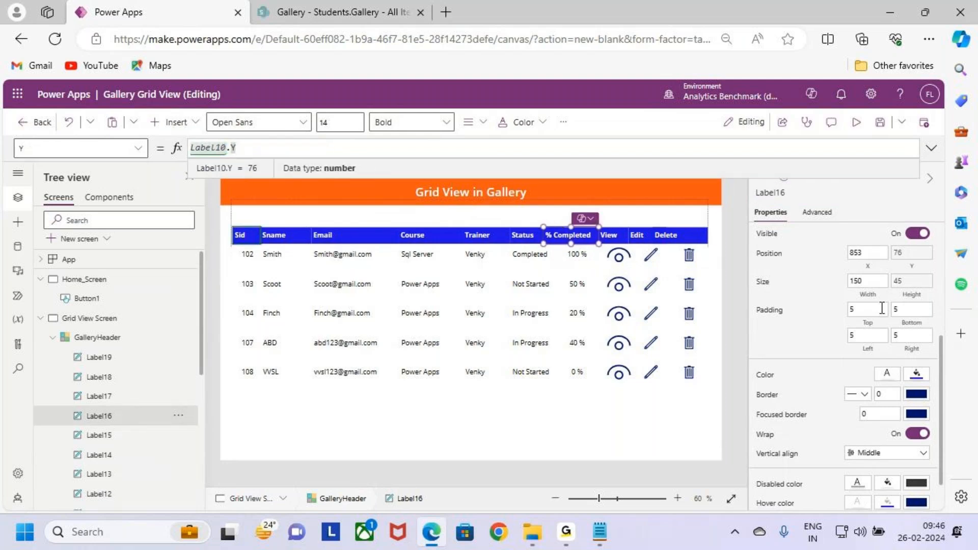
left_click(866, 253)
left_click_drag(245, 149, 124, 150)
key("ctrl+v")
type(".X")
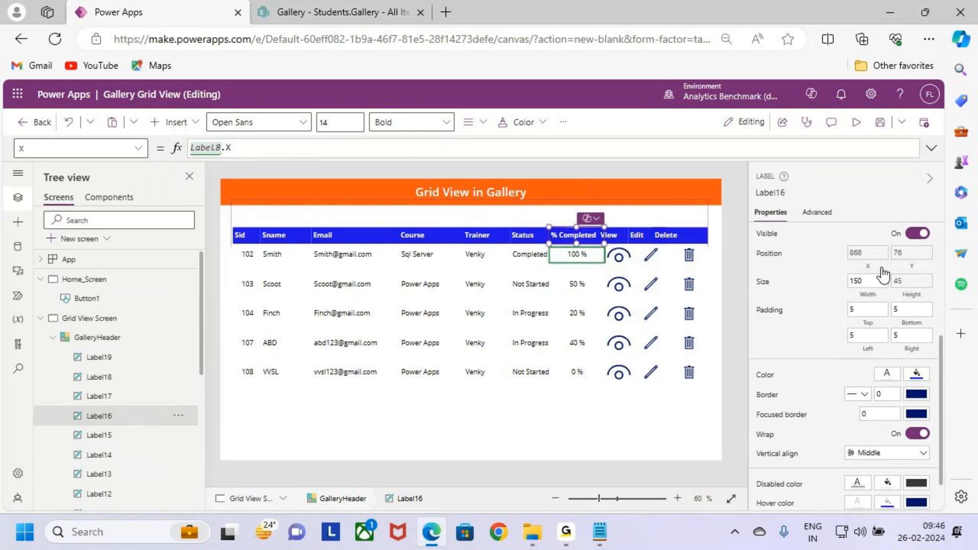
- Set the Width of the % Completed header label to the formula Label8.Width
left_click(867, 280)
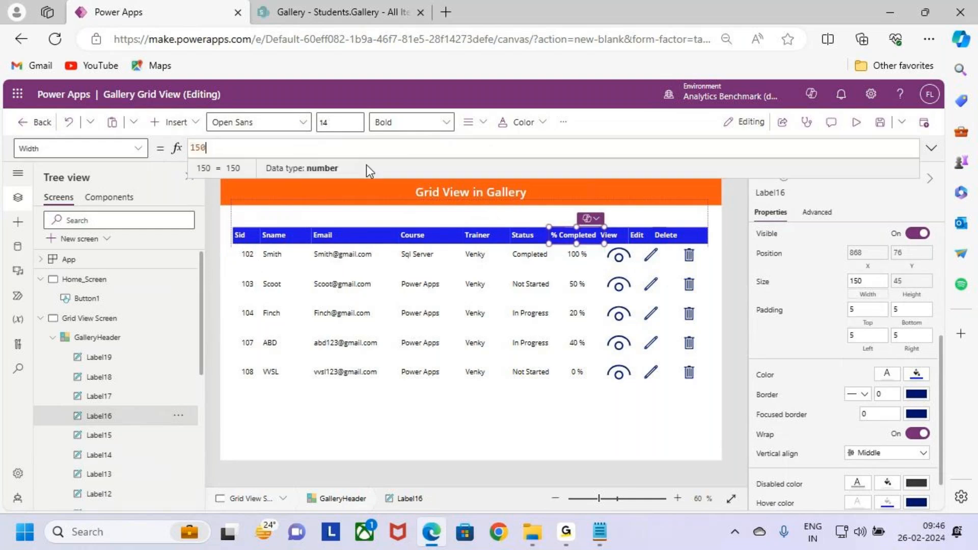
type("Label8.Width")
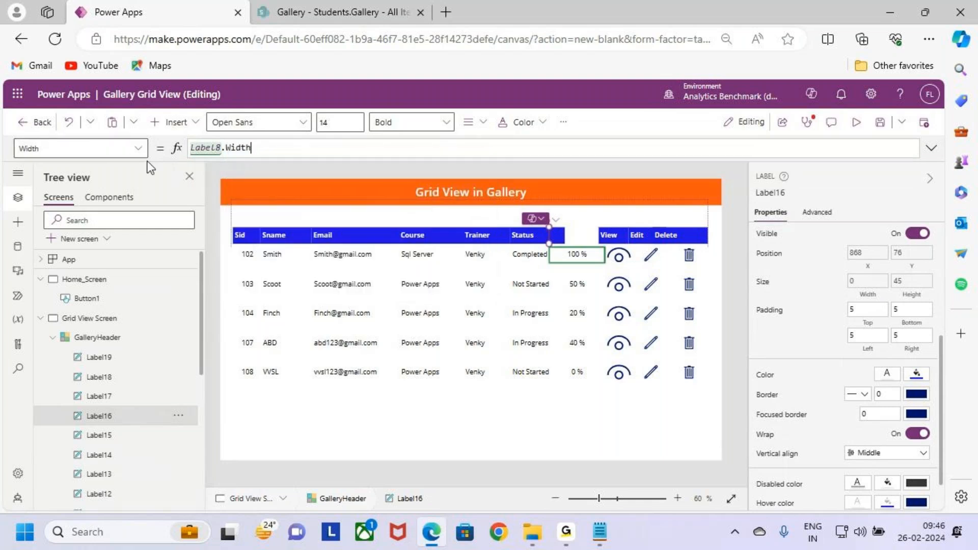
- Set the X position of the View header label to the formula Icon1.X, matching the eye icon in the records
left_click(617, 256)
left_click(768, 192)
left_click(610, 236)
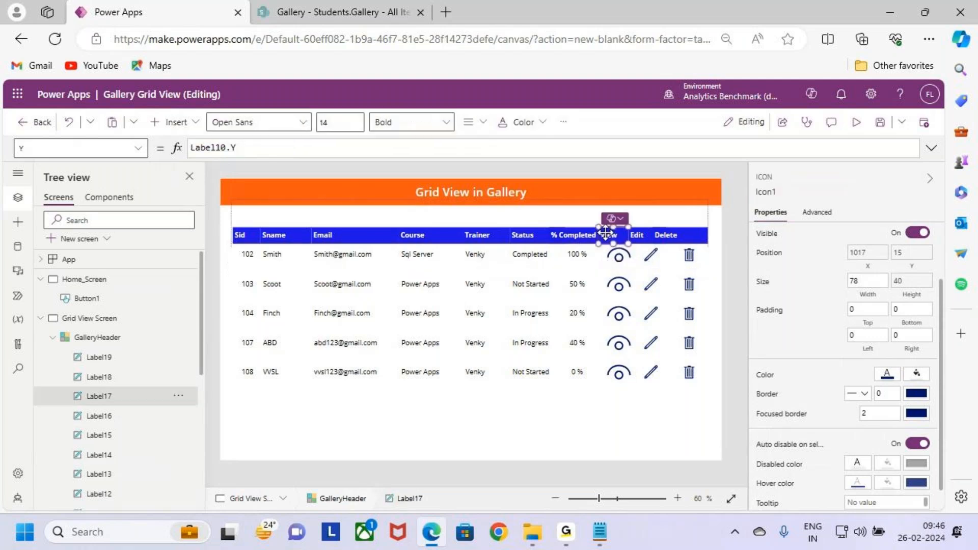
left_click(871, 265)
left_click_drag(229, 156, 114, 140)
type("Icon1.")
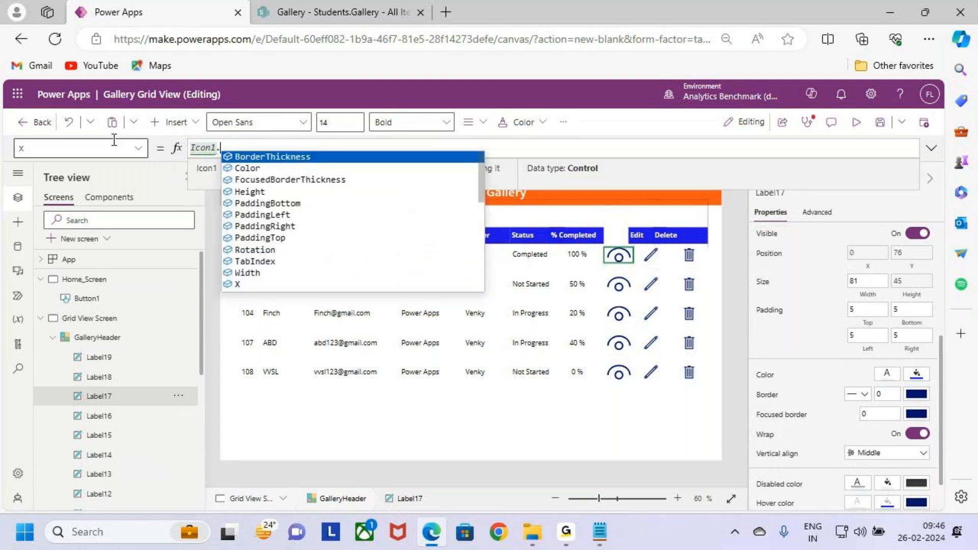
type("X")
left_click(306, 157)
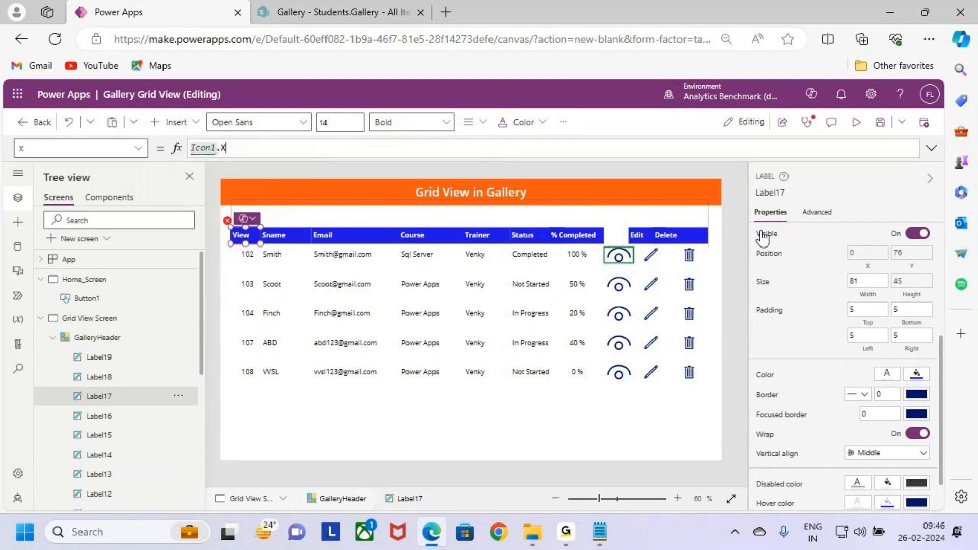
- Set the Width of the View header label to the formula Icon1.Width
left_click(869, 293)
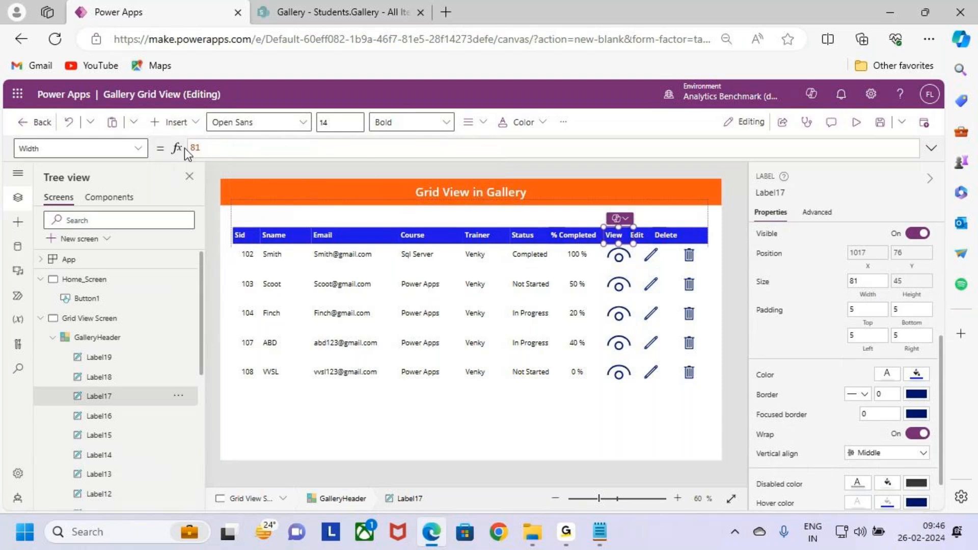
left_click_drag(186, 148, 141, 151)
type("Icon1.Width")
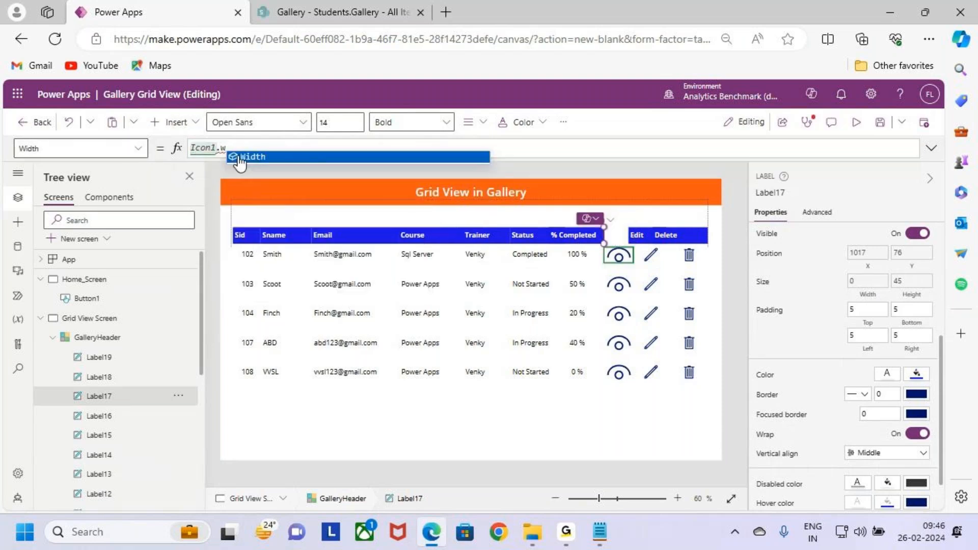
- Set the X position of the Edit header label to the formula Icon2.X, matching the pencil icon in the records
left_click(651, 255)
left_click(772, 191)
key("ctrl+c")
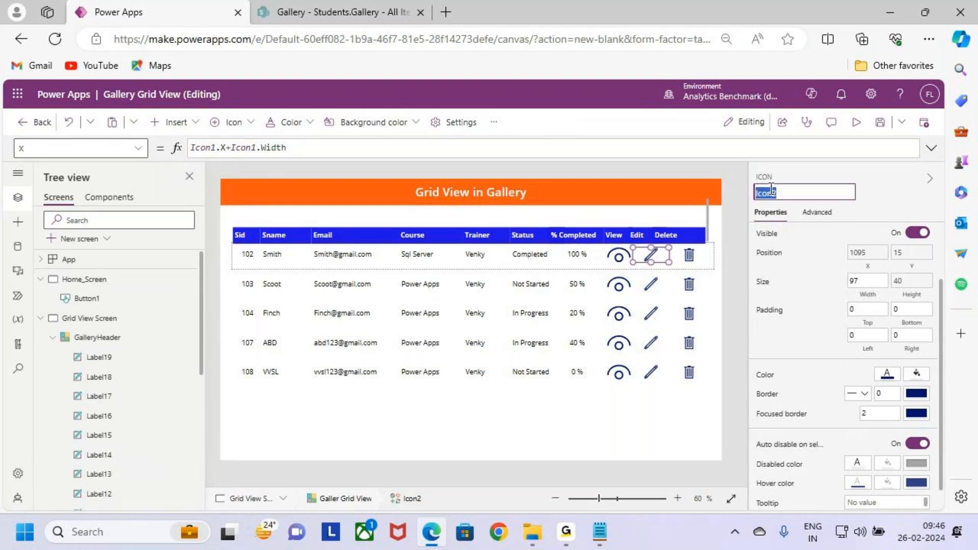
left_click(637, 235)
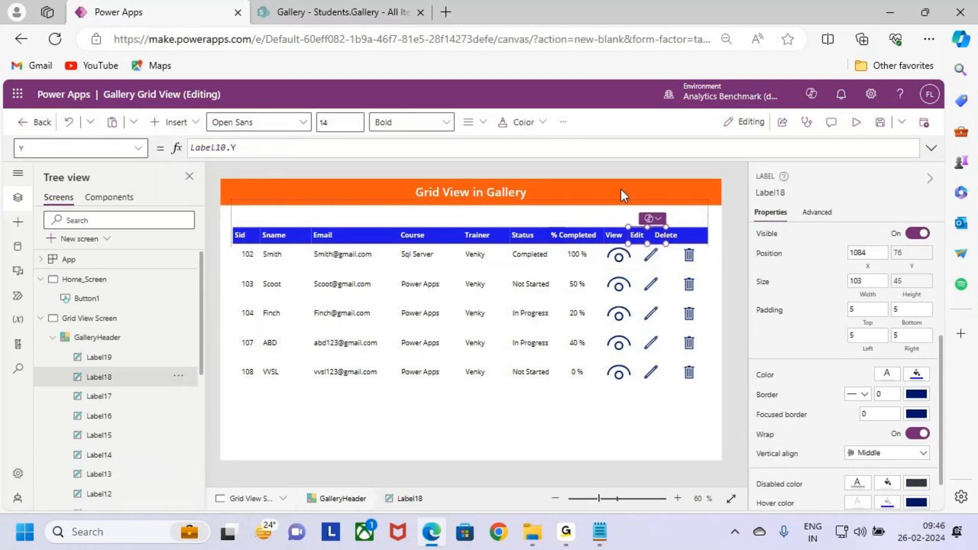
left_click(867, 266)
left_click_drag(232, 154, 140, 147)
key("ctrl+v")
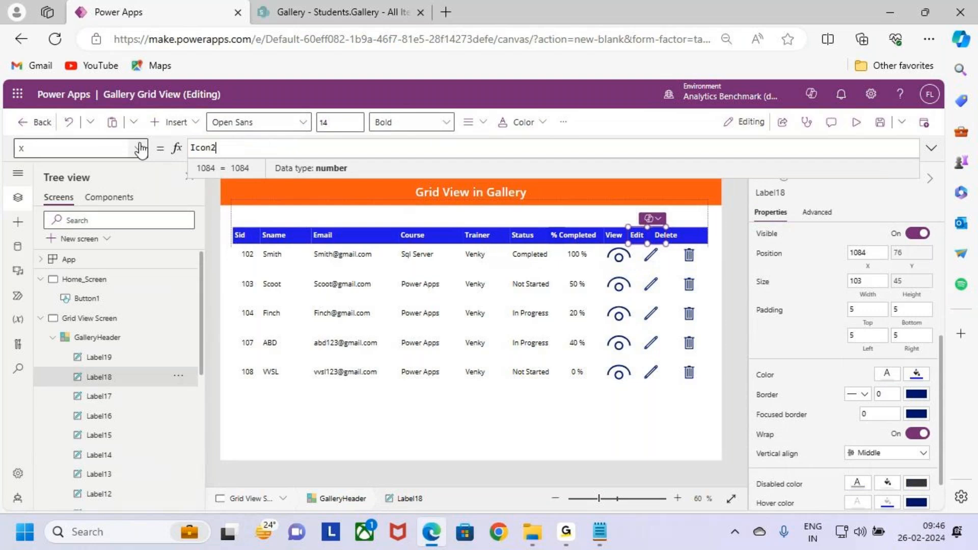
type(".x")
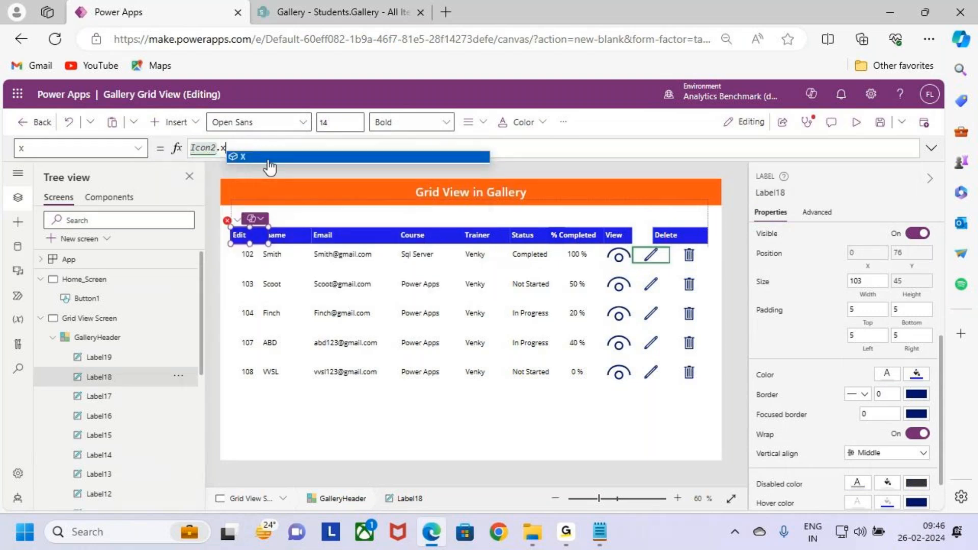
left_click(269, 160)
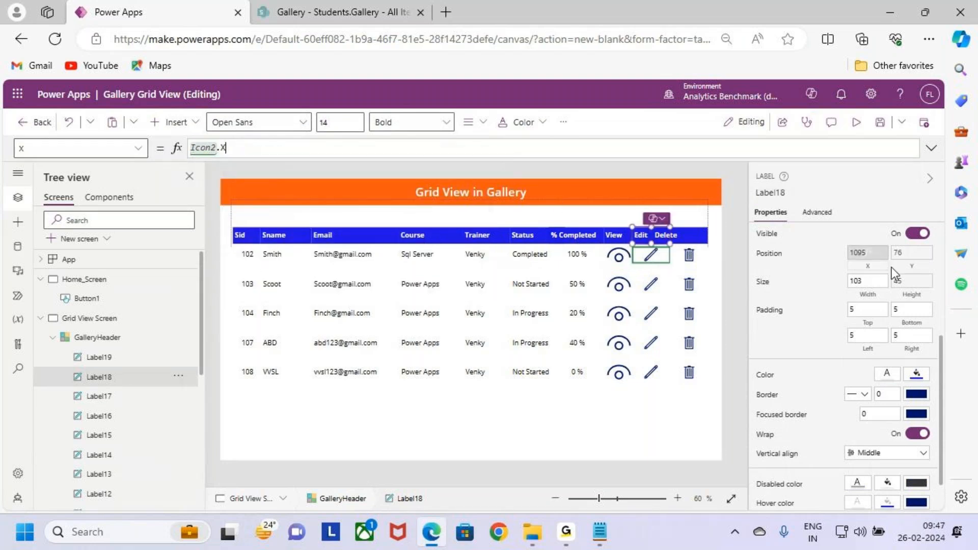
- Set the Width of the Edit header label to the formula Icon2.Width
left_click(868, 298)
left_click_drag(232, 150, 145, 149)
key("ctrl+v")
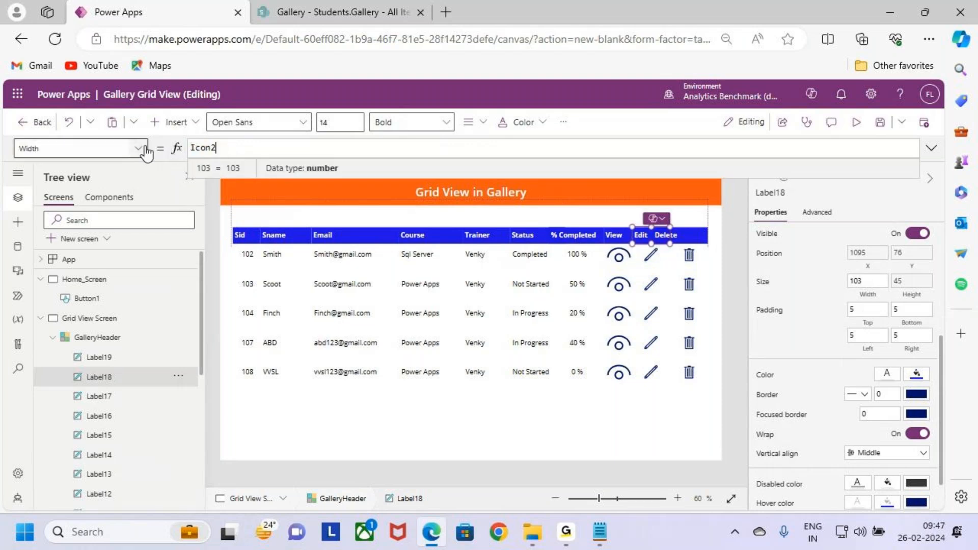
type(".Width")
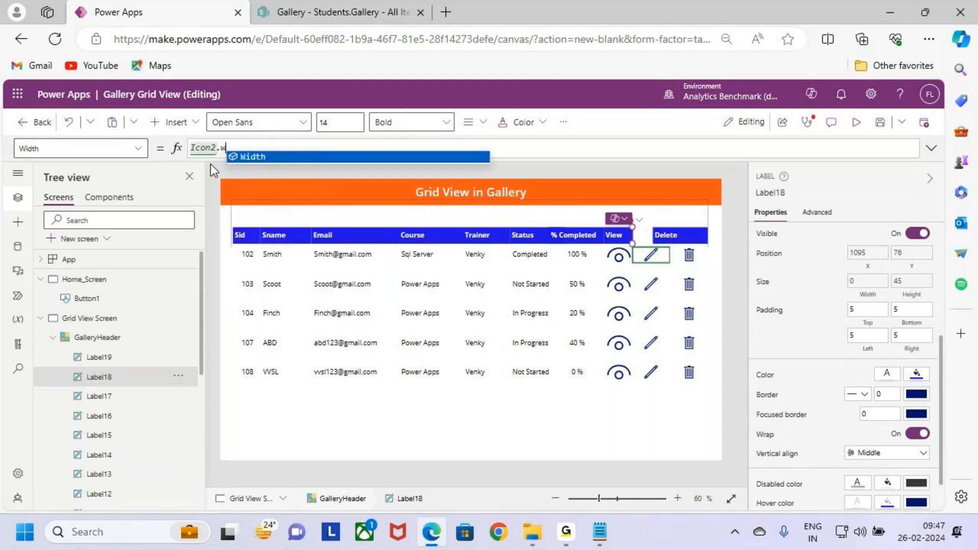
- Set the X position of the Delete header label to the formula Icon3.X, matching the trash icon in the records
left_click(700, 261)
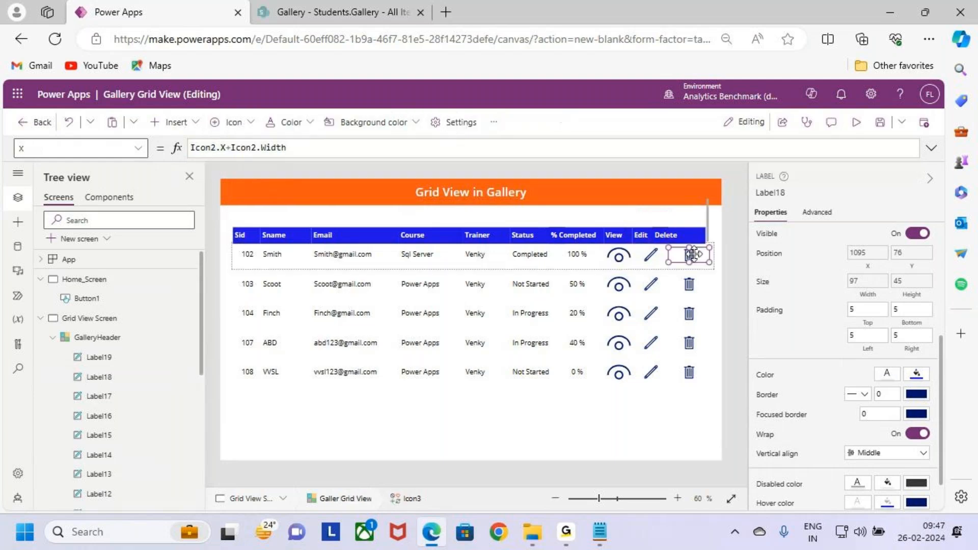
left_click(767, 192)
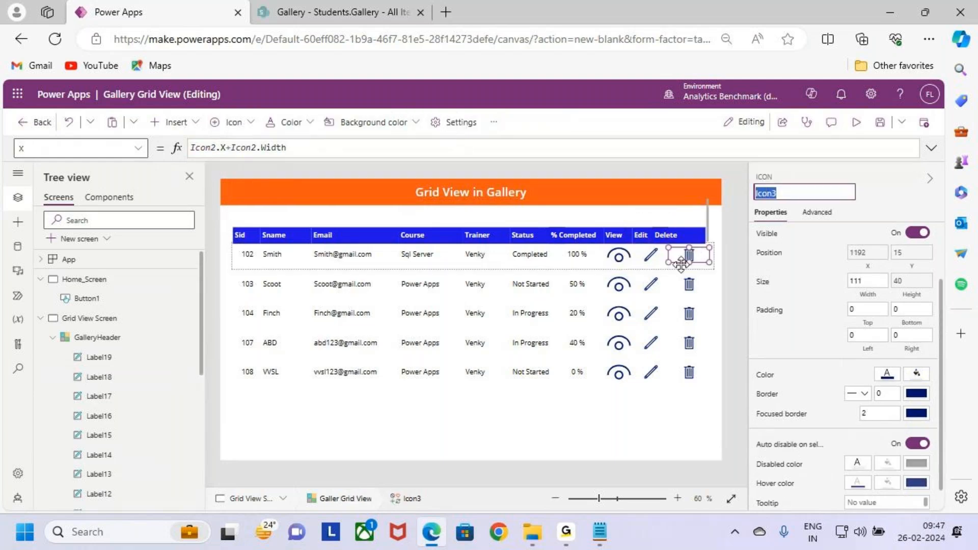
left_click(671, 240)
left_click(867, 252)
left_click_drag(218, 147, 125, 147)
type("Icon3.")
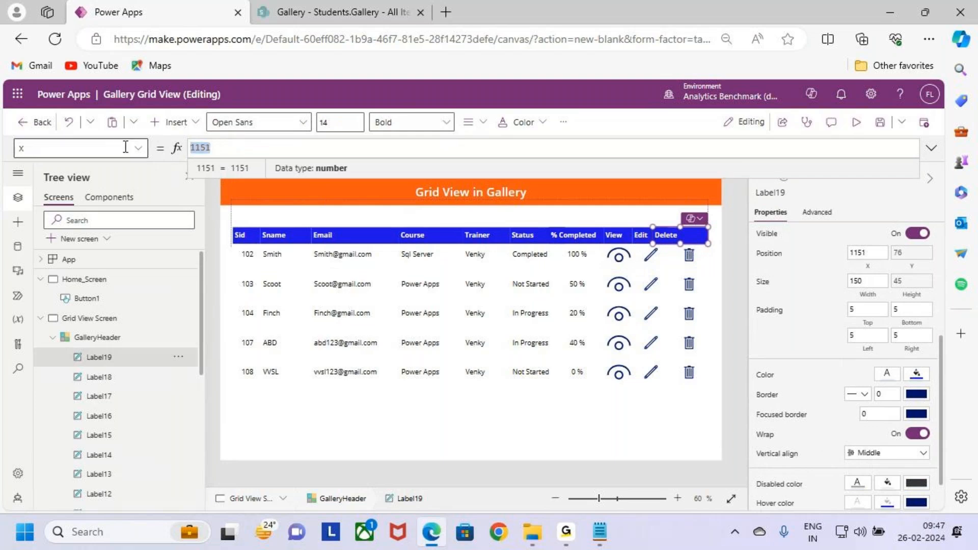
type("X")
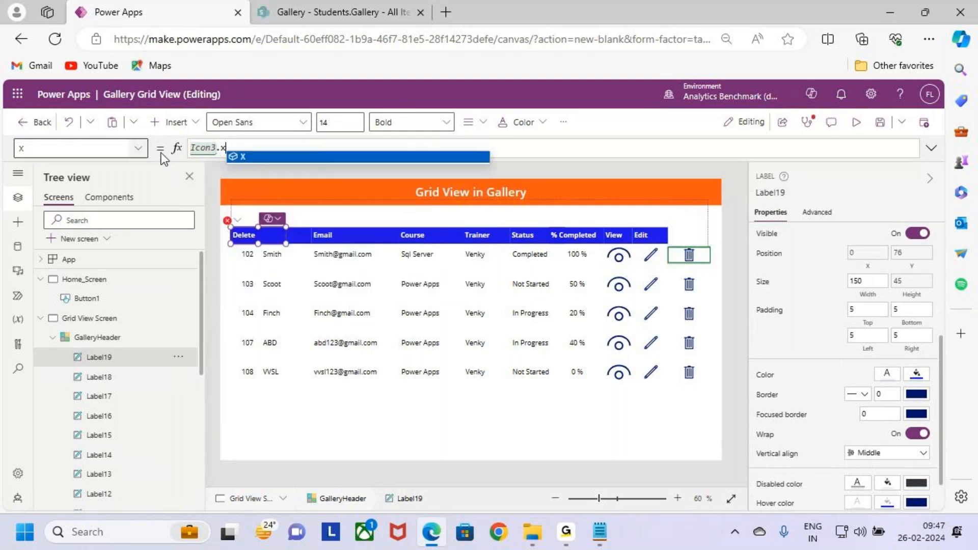
- Set the Width of the Delete header label to the formula Icon3.Width
left_click(874, 282)
left_click_drag(214, 147, 146, 150)
type("Icon3")
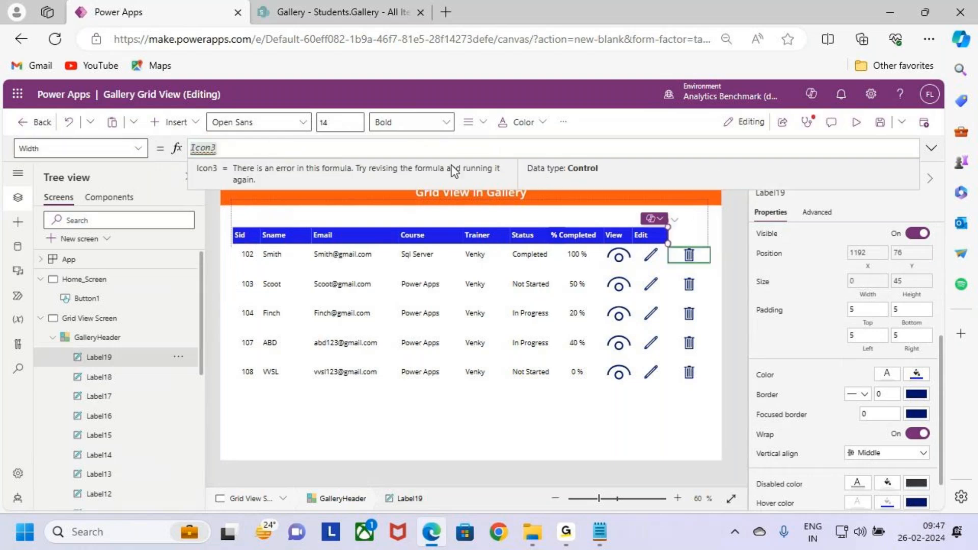
type(".w")
left_click(451, 159)
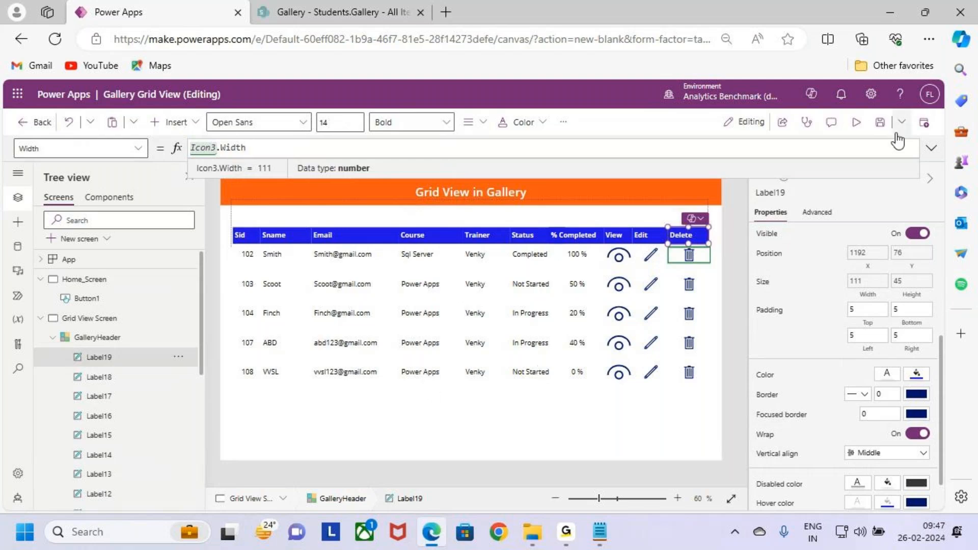
- Save the app and preview the Grid View Screen to check the header alignment
left_click(879, 122)
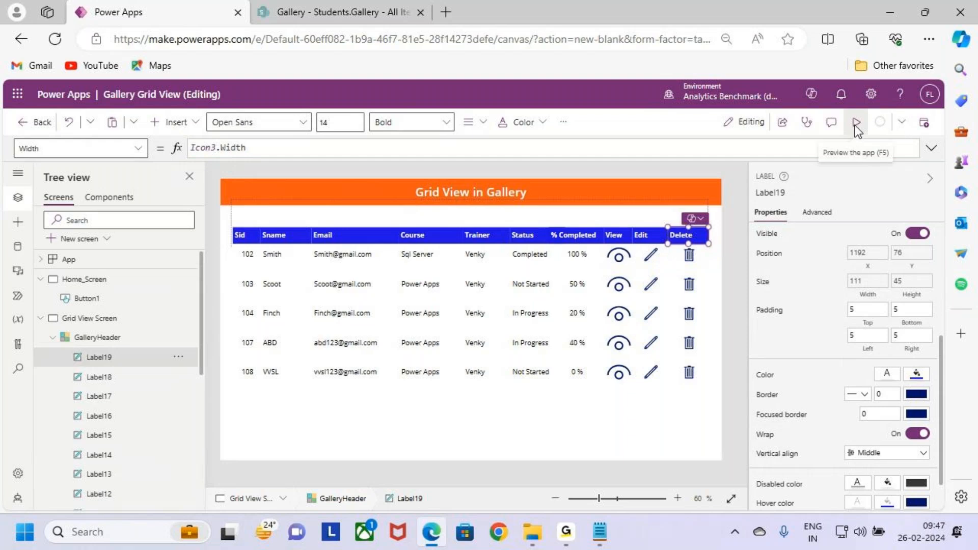
left_click(856, 126)
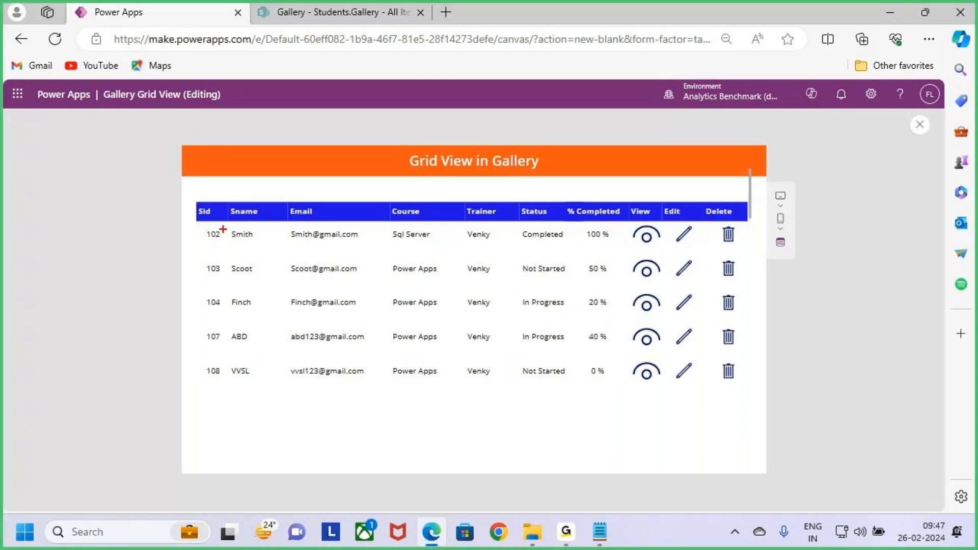
mouse_move(211, 216)
left_mouse_down()
mouse_move(211, 190)
mouse_move(246, 206)
mouse_move(251, 187)
left_mouse_up()
left_click_drag(326, 215, 331, 182)
left_click_drag(428, 216, 434, 187)
left_click_drag(492, 210, 500, 179)
left_click_drag(533, 211, 543, 178)
mouse_move(603, 219)
left_mouse_down()
mouse_move(603, 185)
mouse_move(683, 191)
left_mouse_up()
left_click_drag(730, 211, 747, 176)
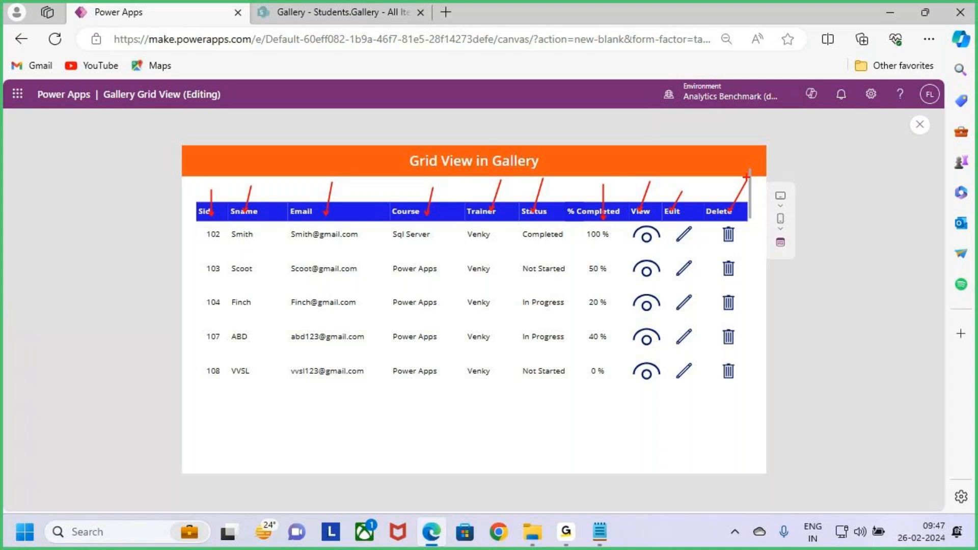
key("Escape")
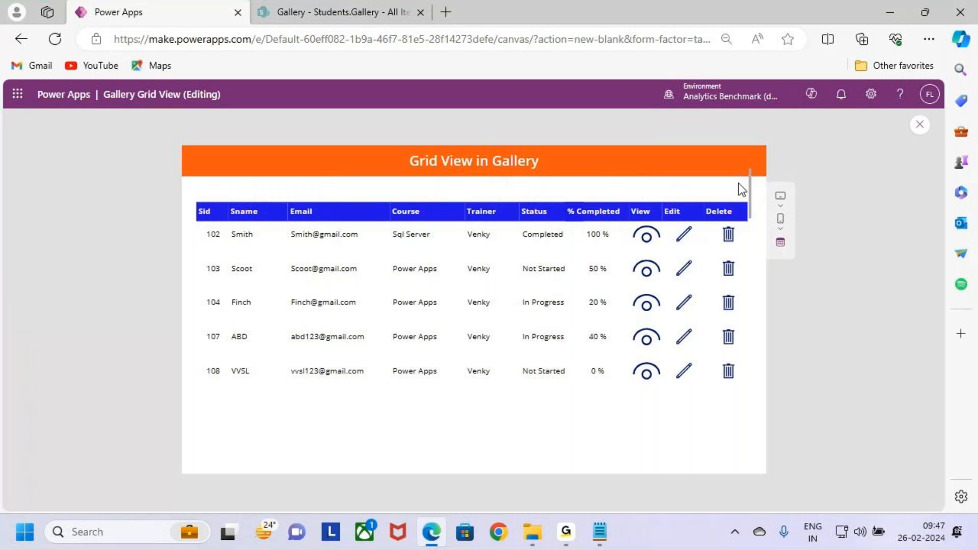
key("ctrl+2")
mouse_move(192, 199)
left_mouse_down()
mouse_move(540, 345)
mouse_move(769, 402)
left_mouse_up()
mouse_move(817, 173)
left_mouse_down()
mouse_move(862, 299)
mouse_move(930, 385)
mouse_move(935, 354)
left_mouse_up()
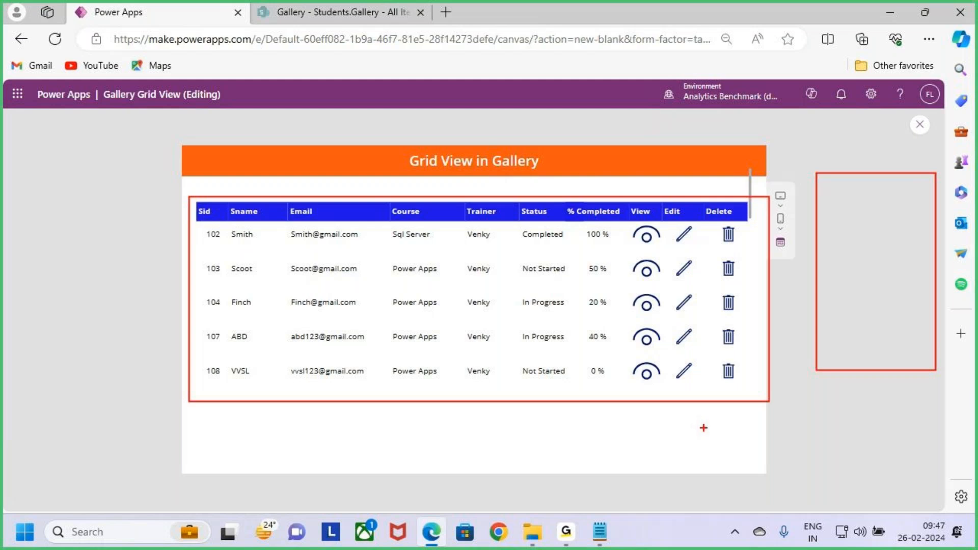
key("Escape")
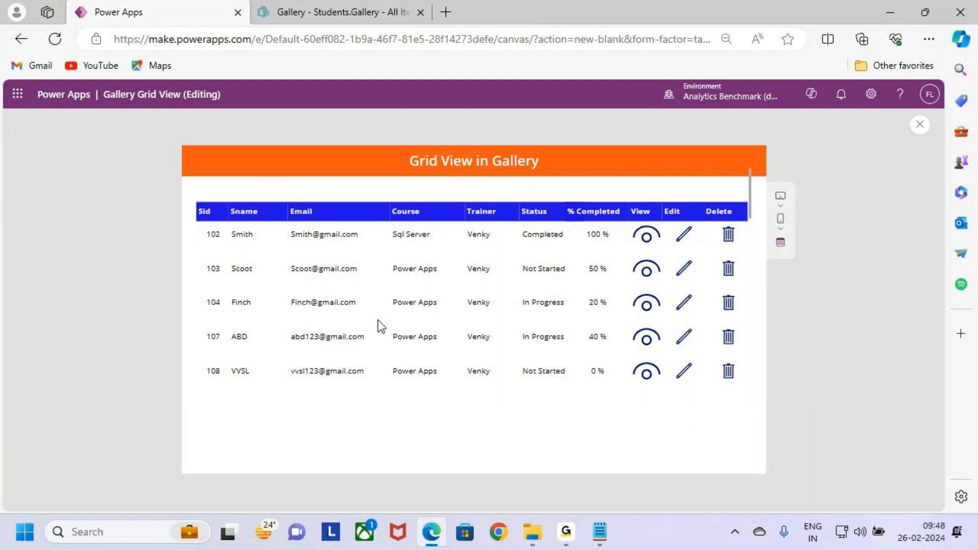
- Exit the preview and center-align the text of the Sid header label
left_click(919, 126)
left_click(584, 354)
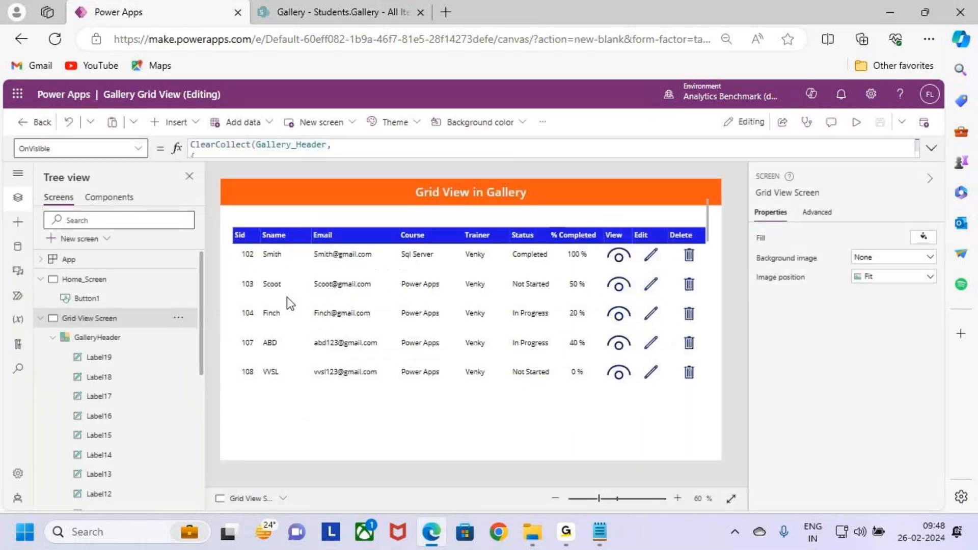
left_click(239, 235)
left_click(469, 122)
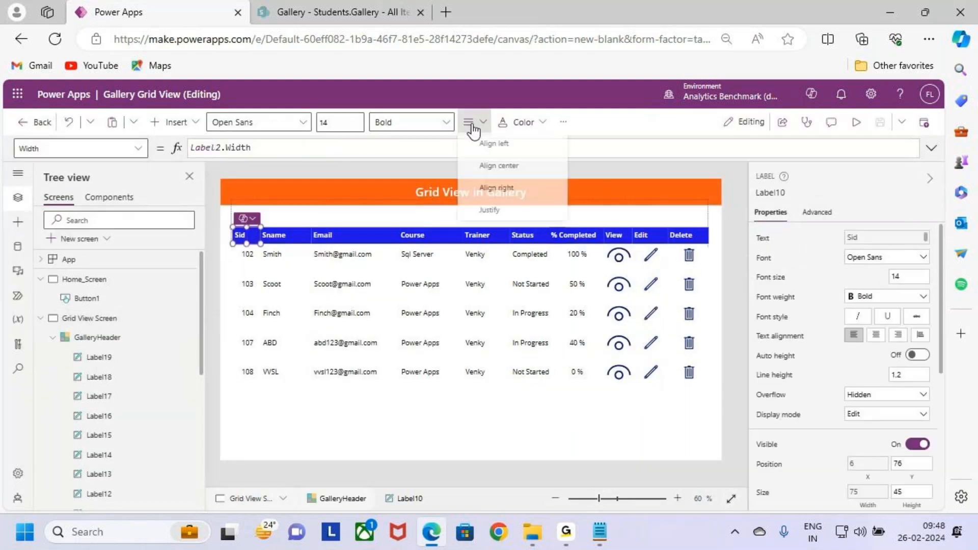
left_click(497, 164)
- Save the app and preview the grid again with the centered Sid header
left_click(879, 130)
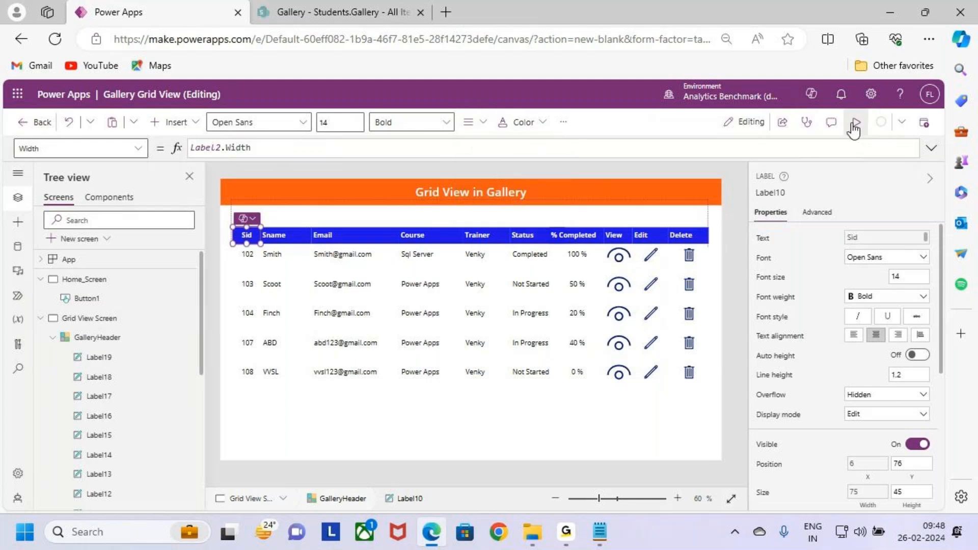
left_click(854, 131)
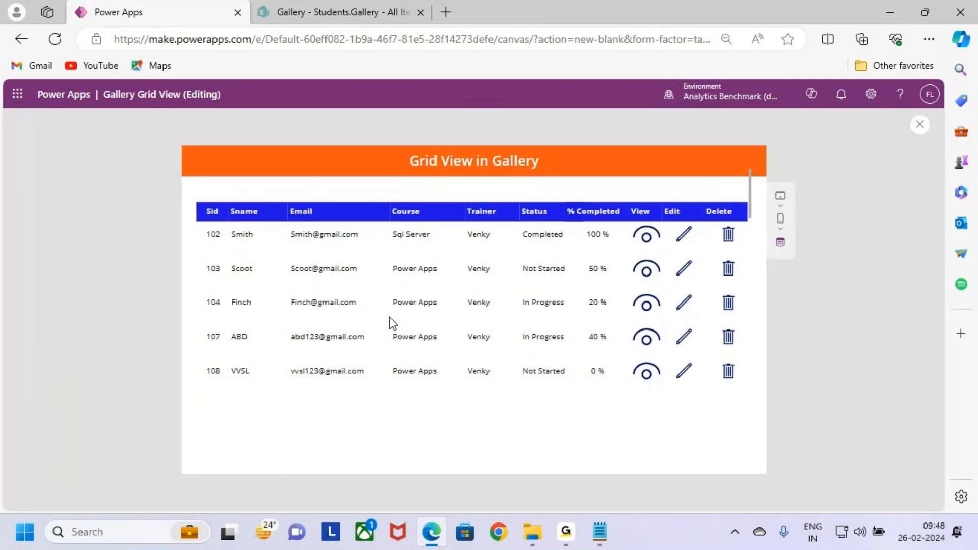
key("ctrl+2")
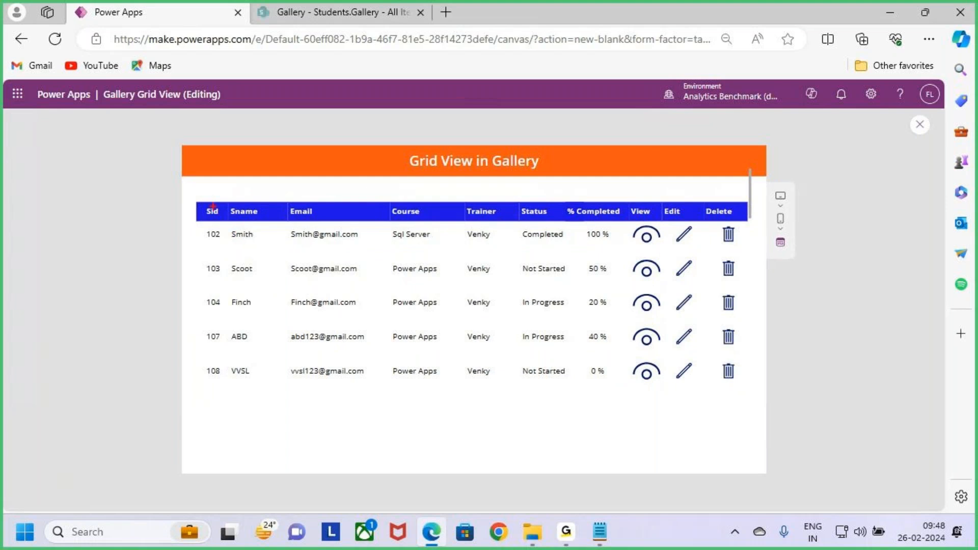
mouse_move(190, 200)
left_mouse_down()
mouse_move(345, 295)
mouse_move(717, 404)
mouse_move(751, 401)
left_mouse_up()
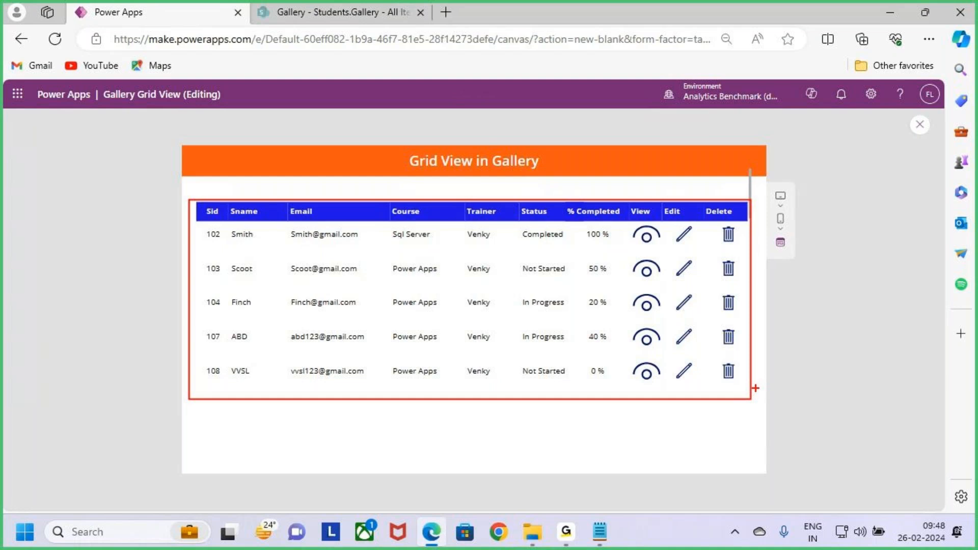
key("Escape")
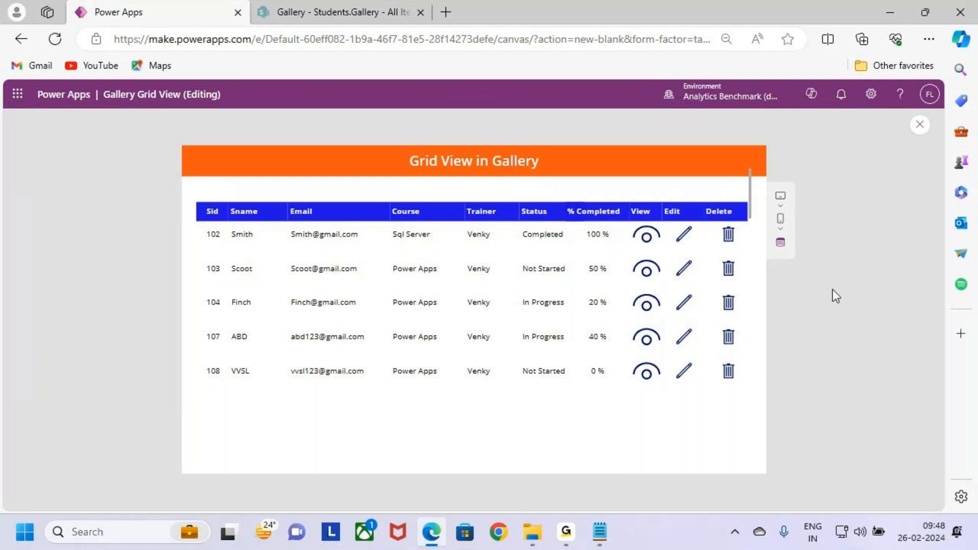
key("ctrl+2")
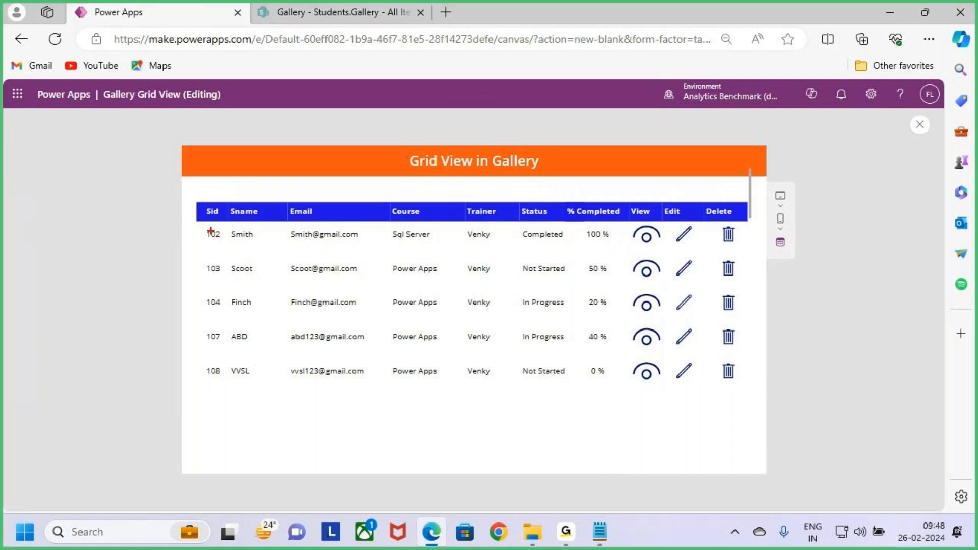
mouse_move(197, 224)
left_mouse_down()
mouse_move(349, 251)
mouse_move(623, 251)
mouse_move(682, 197)
left_mouse_up()
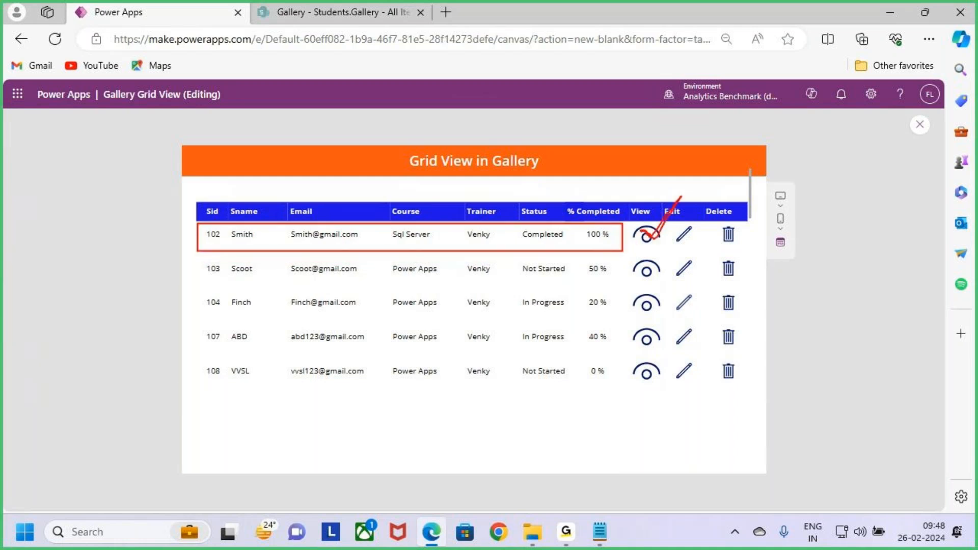
key("e")
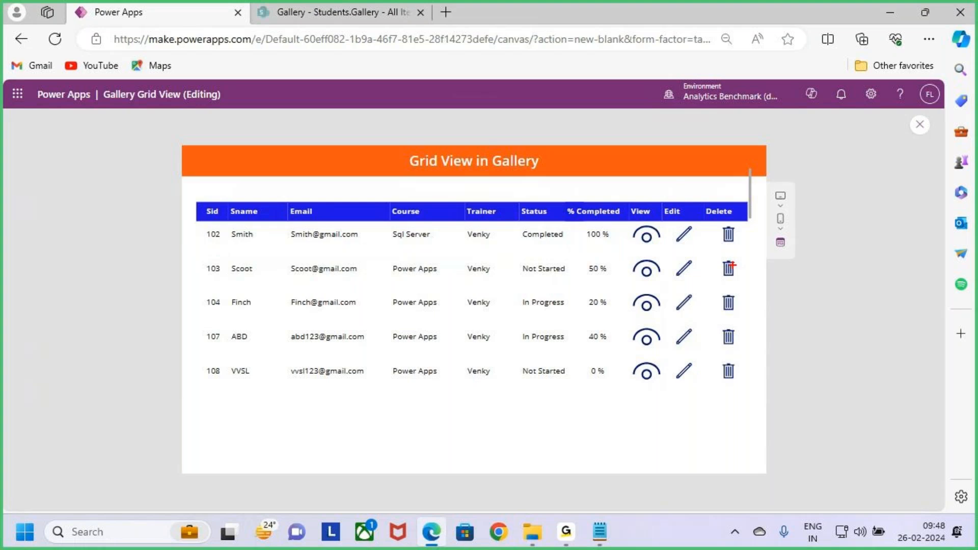
left_click_drag(635, 233, 674, 195)
mouse_move(192, 223)
left_mouse_down()
mouse_move(391, 248)
mouse_move(618, 247)
left_mouse_up()
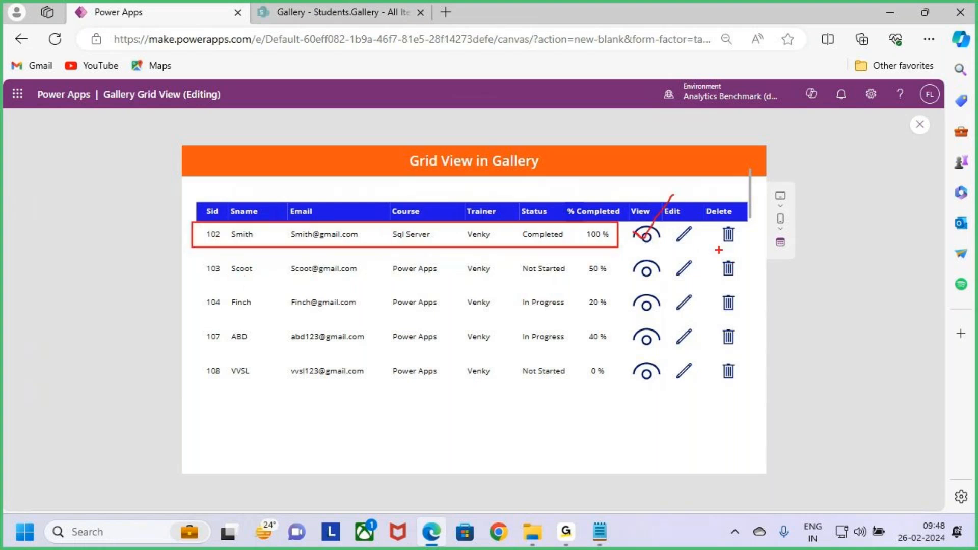
mouse_move(815, 254)
left_mouse_down()
mouse_move(816, 292)
mouse_move(874, 285)
mouse_move(883, 326)
left_mouse_up()
left_click_drag(830, 339, 893, 324)
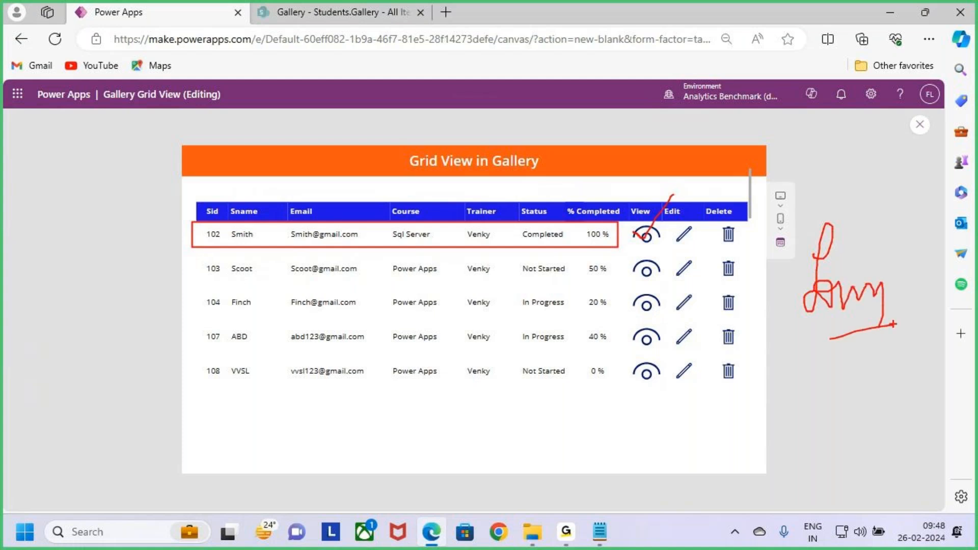
key("e")
left_click_drag(671, 223, 698, 251)
left_click_drag(193, 219, 624, 251)
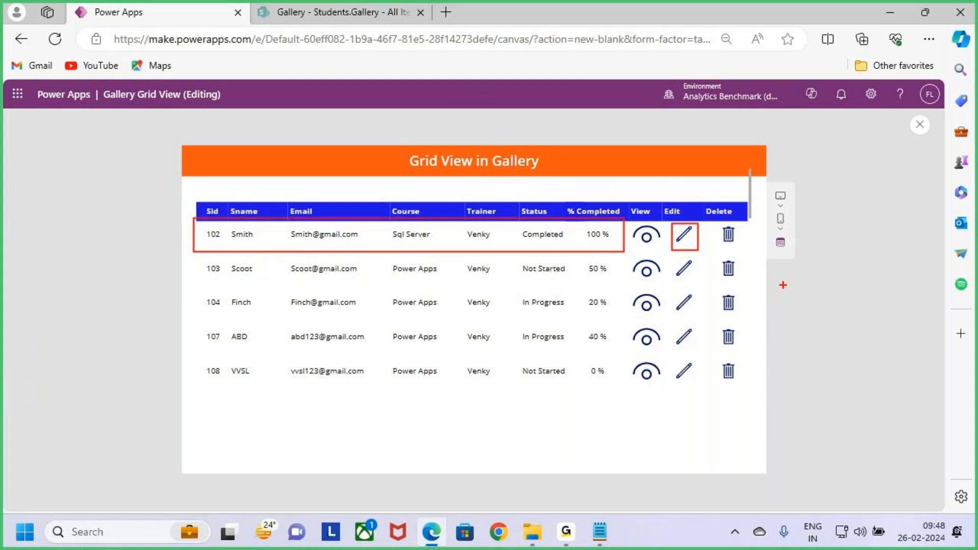
key("e")
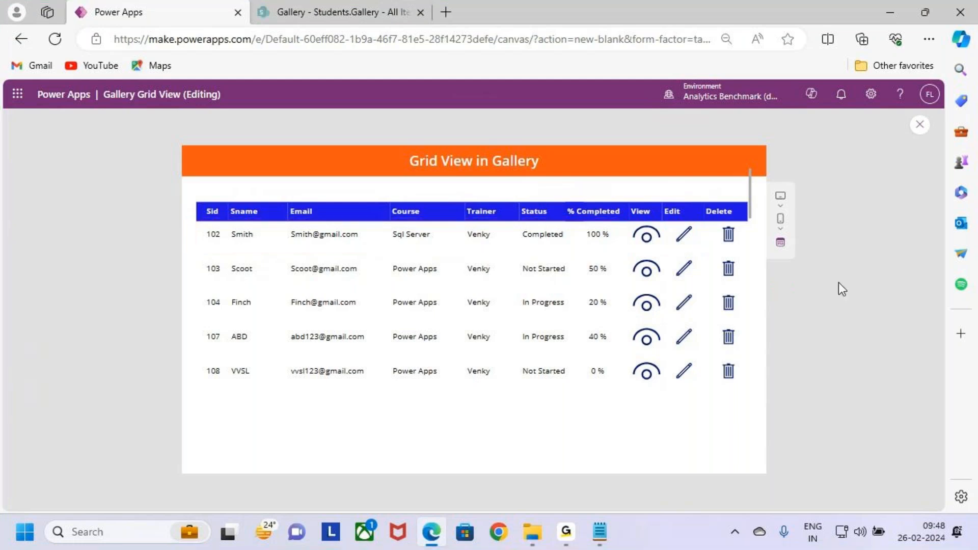
left_click_drag(712, 223, 743, 248)
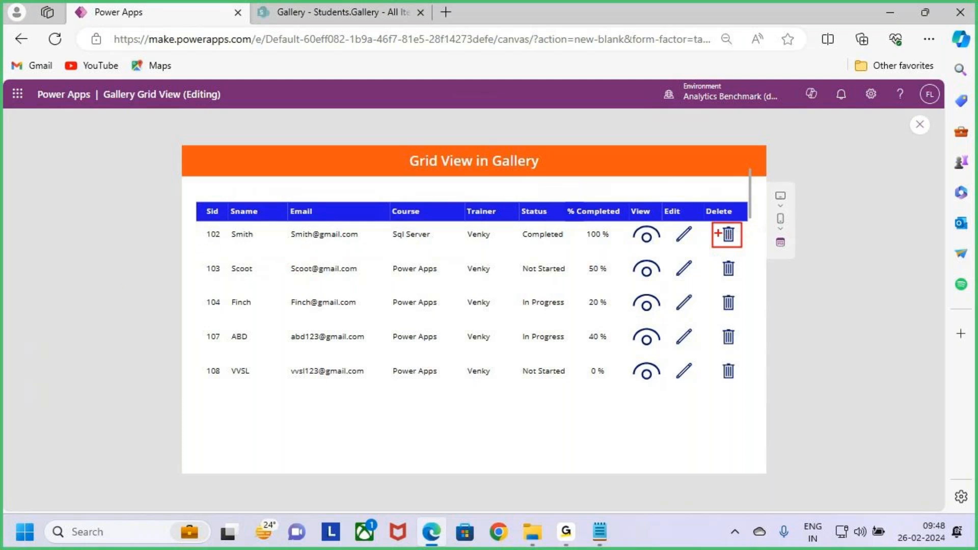
left_click_drag(194, 220, 712, 254)
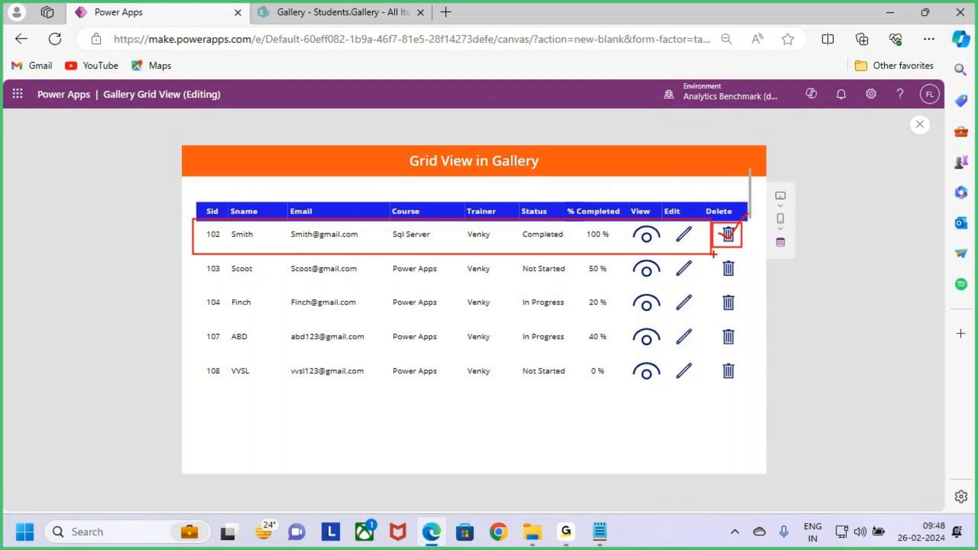
key("Escape")
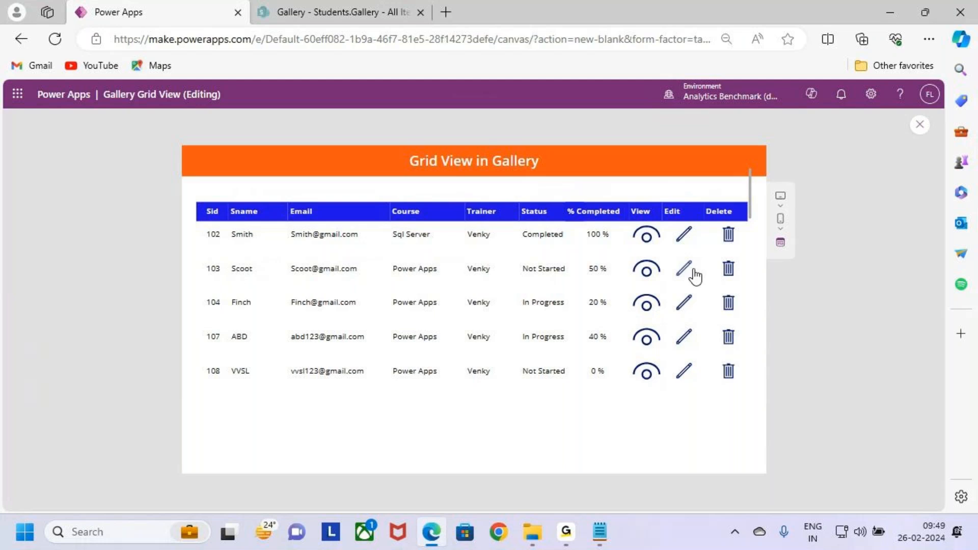
- Exit the preview, dismissing the tip, and collapse the Grid View Screen's contents in the screen tree
key("Escape")
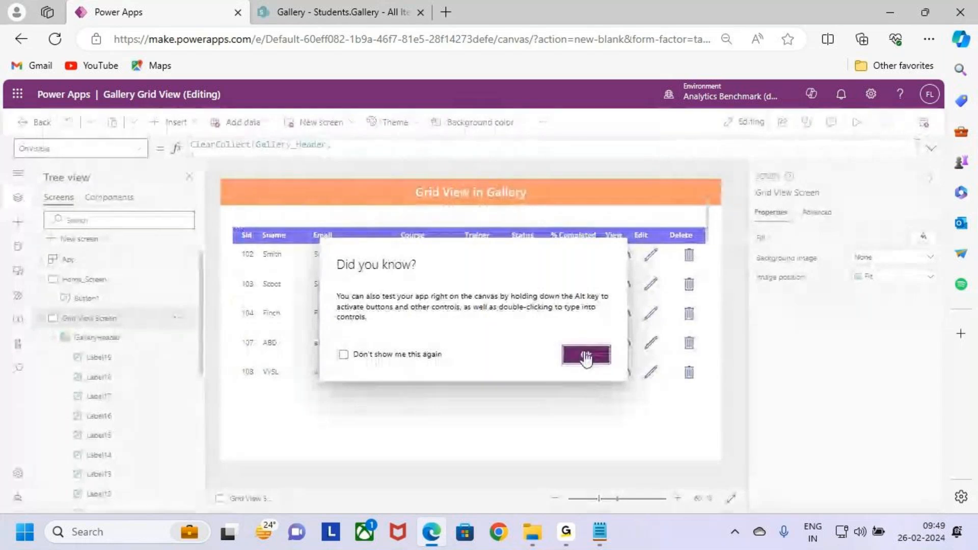
left_click(586, 354)
left_click(40, 318)
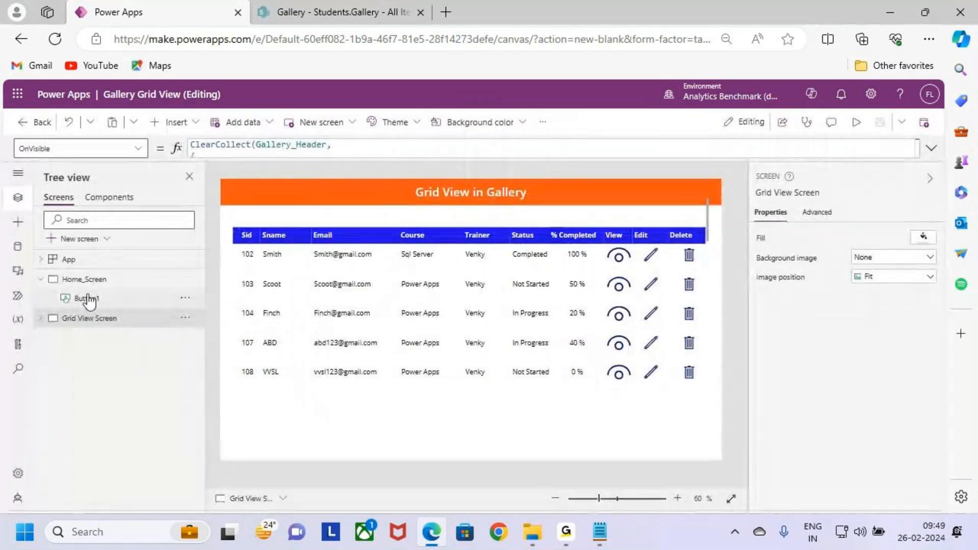
left_click(93, 300)
left_click(76, 319)
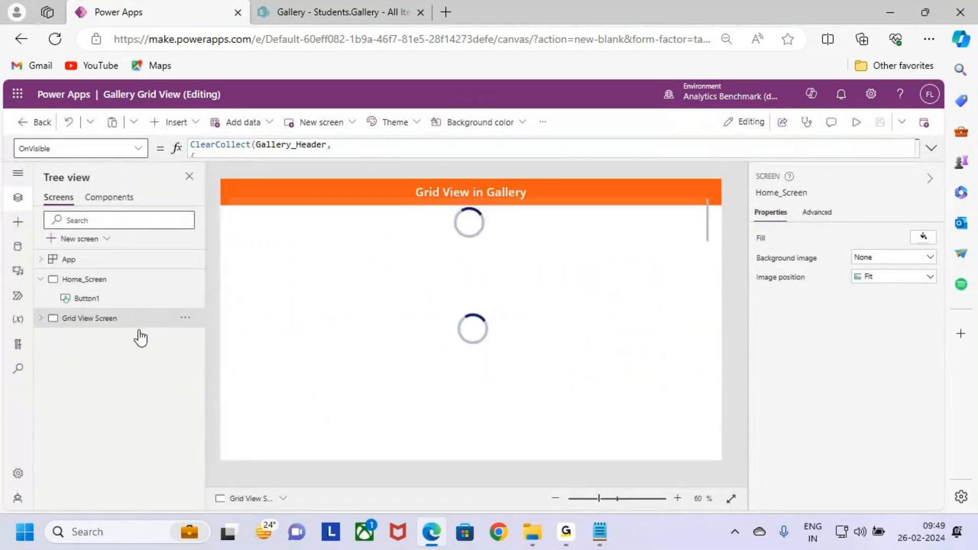
left_click(616, 256)
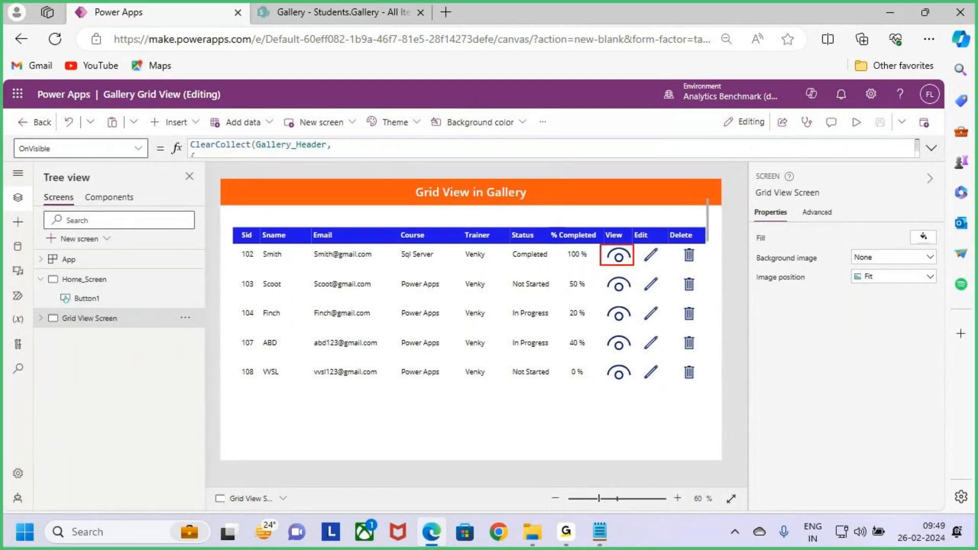
mouse_move(649, 234)
left_mouse_down()
mouse_move(729, 228)
mouse_move(716, 251)
left_mouse_up()
left_click_drag(753, 208, 746, 222)
mouse_move(747, 256)
left_mouse_down()
mouse_move(759, 245)
mouse_move(818, 249)
left_mouse_up()
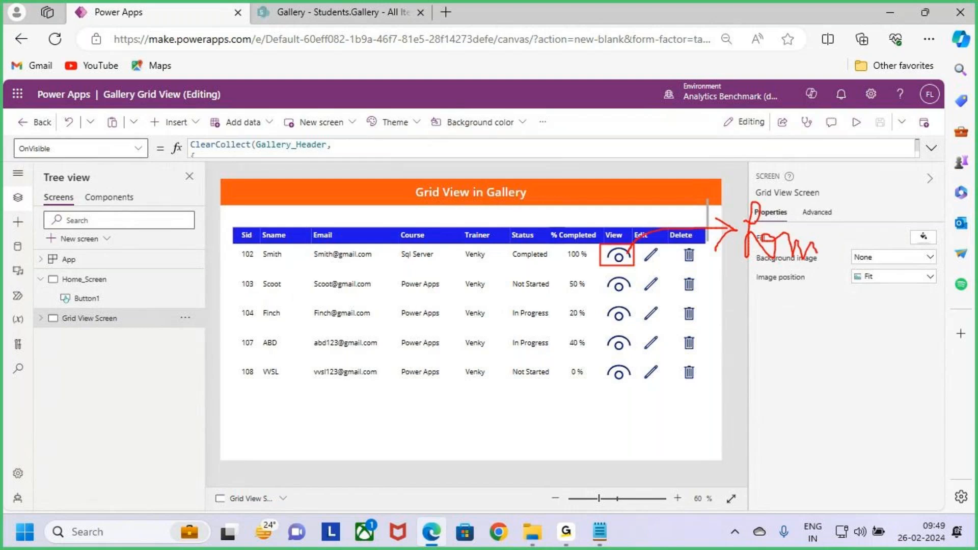
key("Escape")
- Add a new blank screen to the app and rename it Form_Screen
left_click(86, 240)
left_click(244, 326)
double_click(72, 339)
type("Form_Screen")
key("Return")
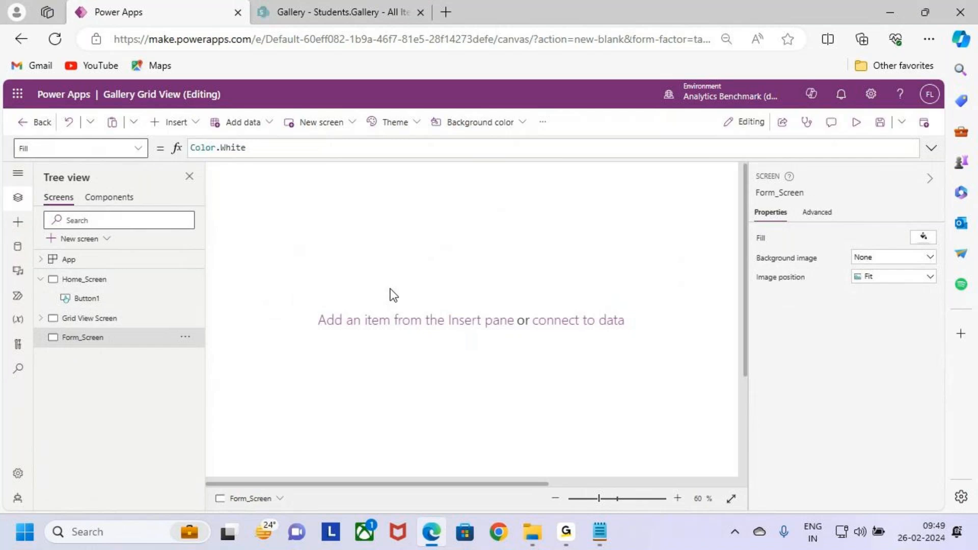
- Copy the "Grid View in Gallery" header label from Grid View Screen and paste it onto Form_Screen
scroll(395, 294, "down", 2)
scroll(397, 298, "up", 2)
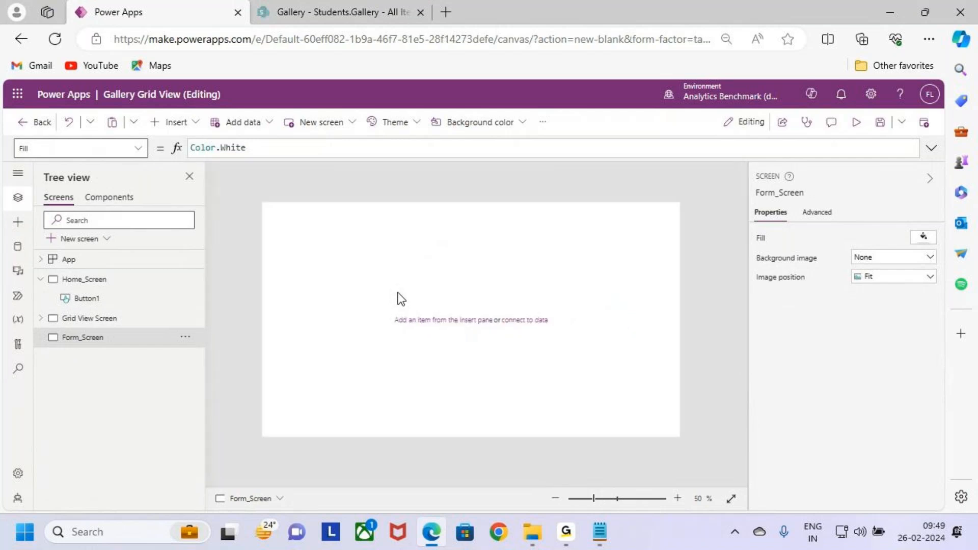
left_click(121, 319)
left_click(429, 192)
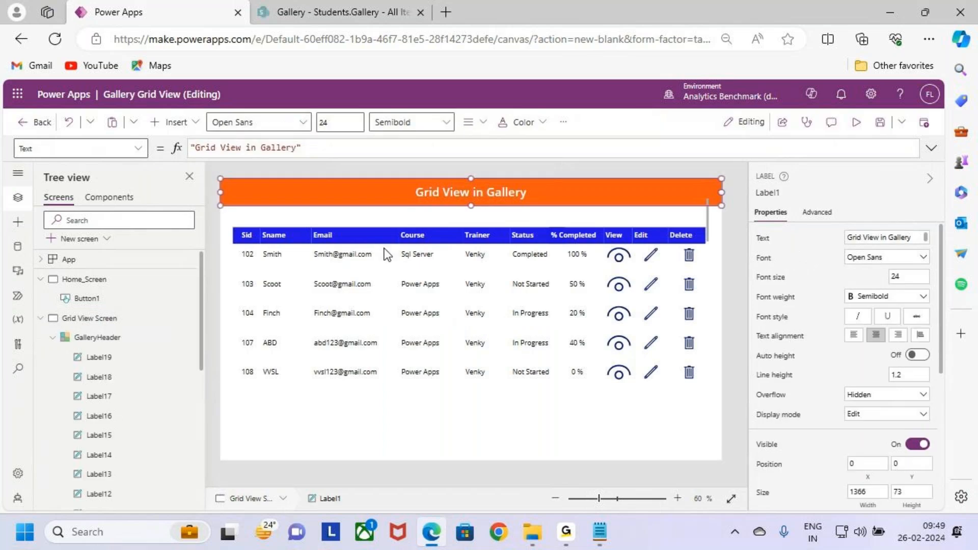
left_click(44, 320)
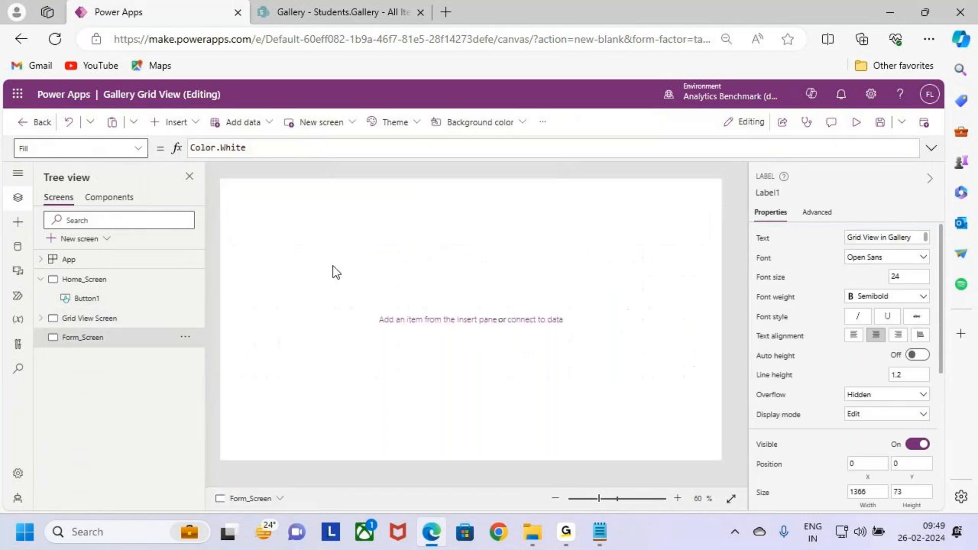
left_click(347, 253)
key("ctrl+v")
- Change the text of the pasted header label on Form_Screen to "Form"
double_click(457, 197)
type("Form")
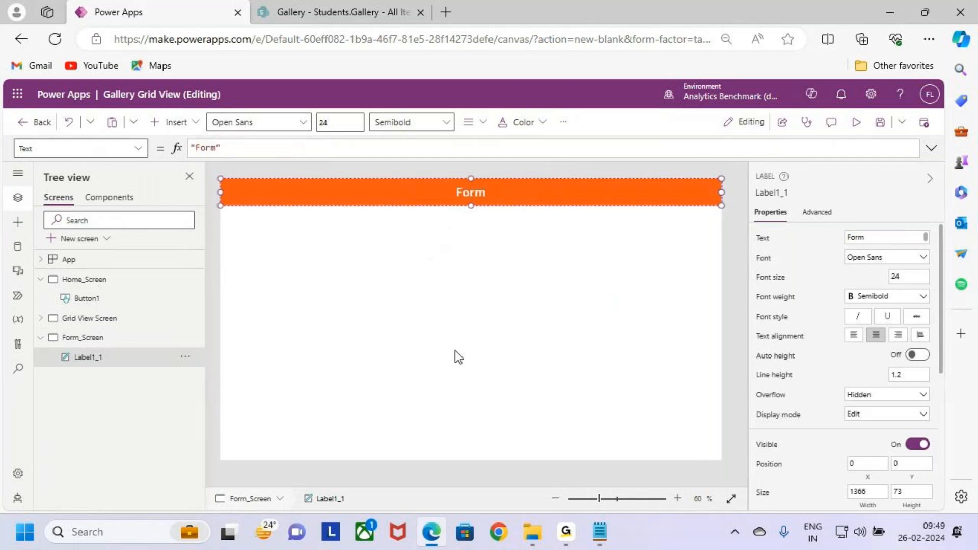
left_click(454, 257)
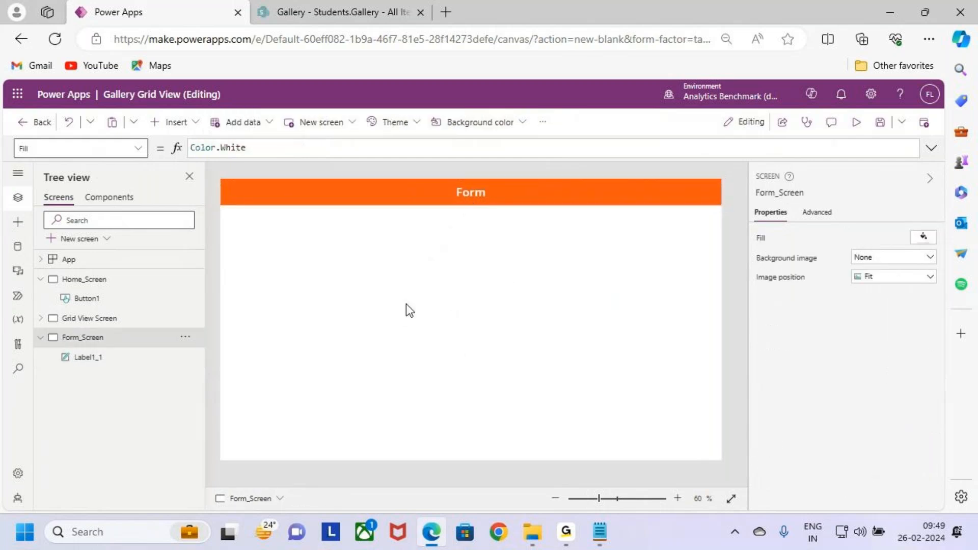
- Insert an edit form, place it below the header at about X 60, Y 125, and widen it to about 1283
left_click(174, 122)
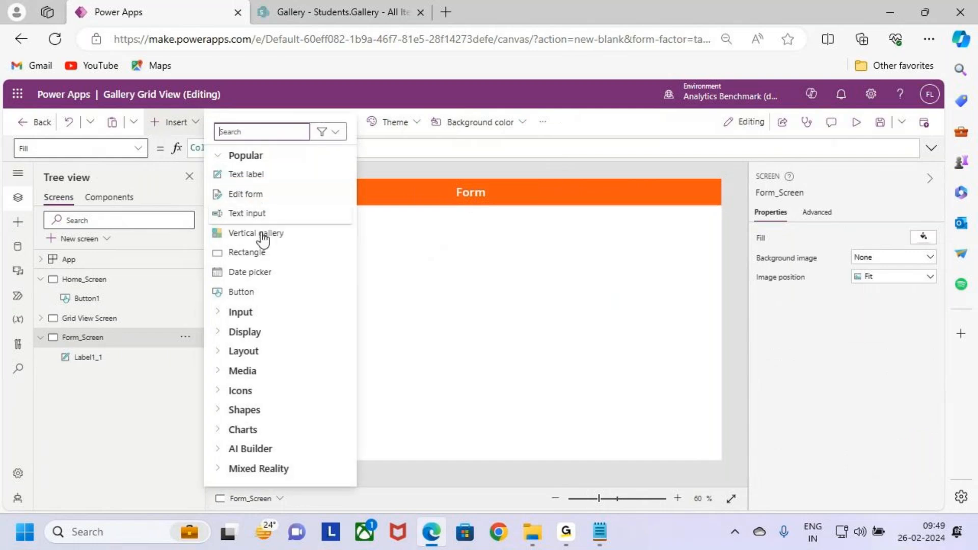
left_click(260, 195)
left_click(320, 282)
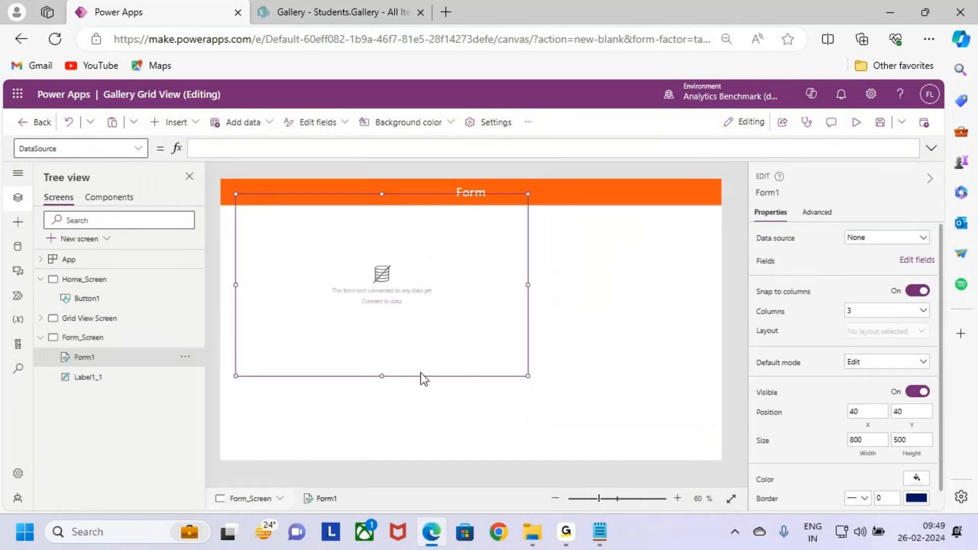
left_click_drag(428, 377, 434, 411)
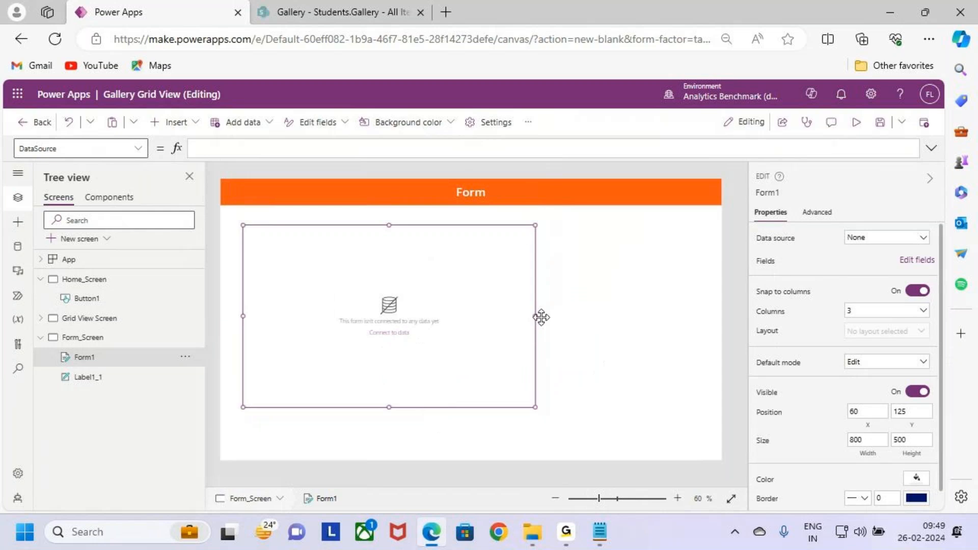
left_click_drag(535, 316, 712, 319)
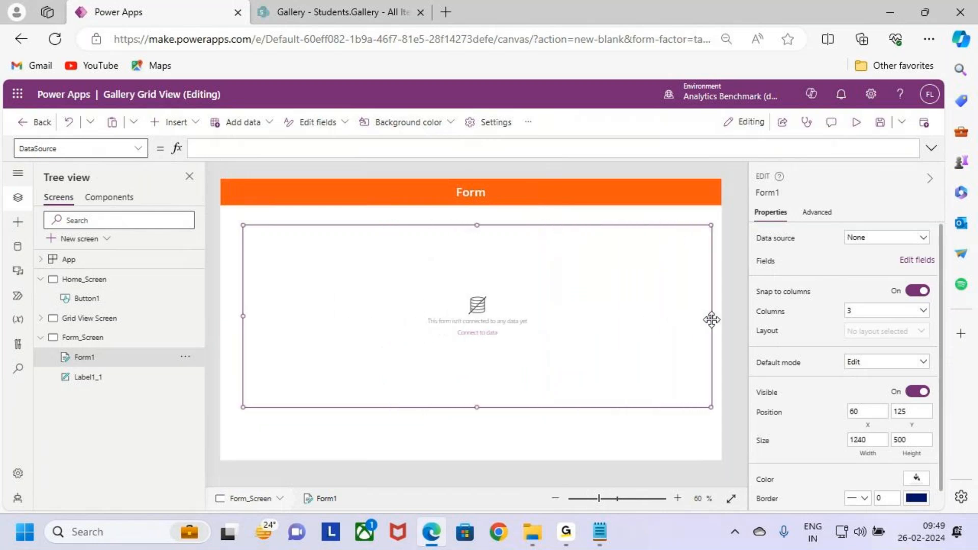
- Connect the form to the Students.Gallery data source and enlarge it to about 1306 by 536
left_click(900, 241)
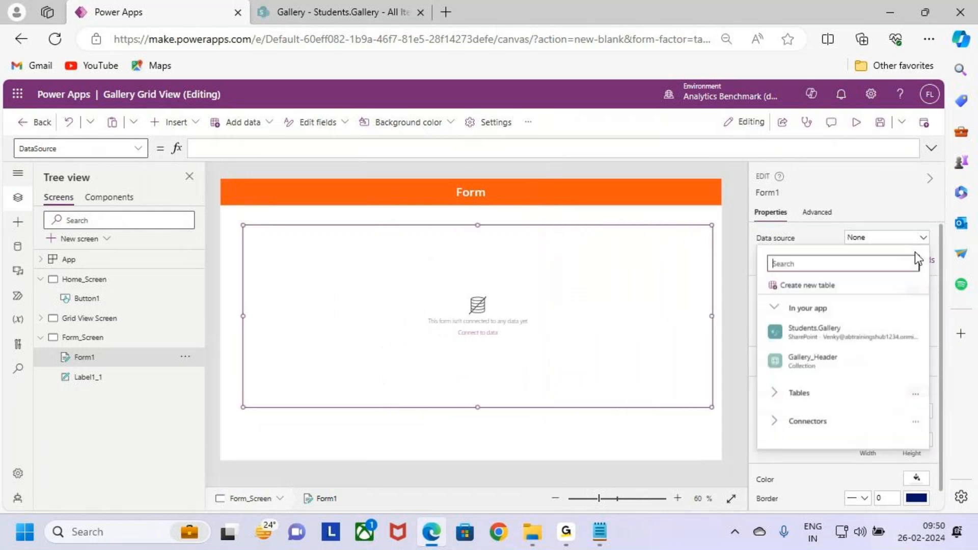
left_click(844, 334)
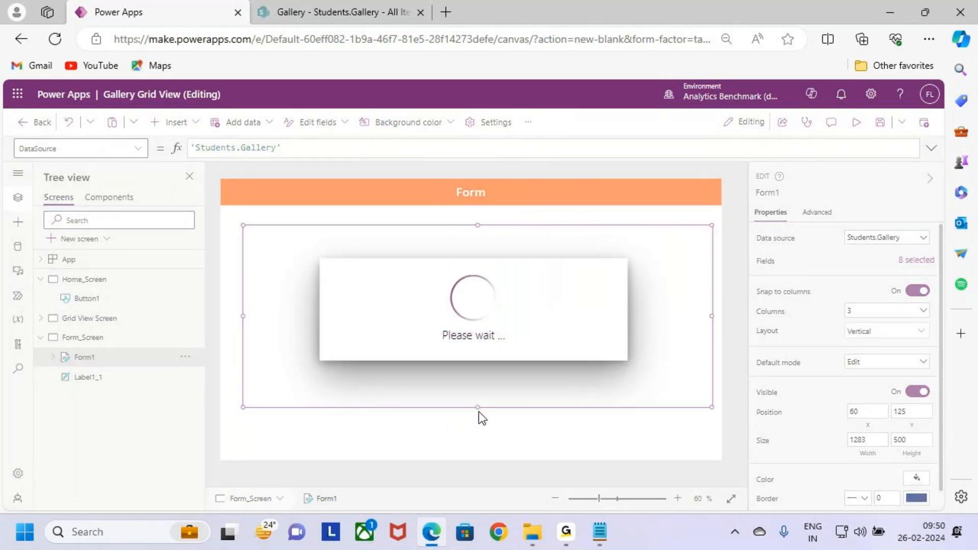
left_click_drag(479, 410, 475, 420)
left_click_drag(241, 323, 235, 322)
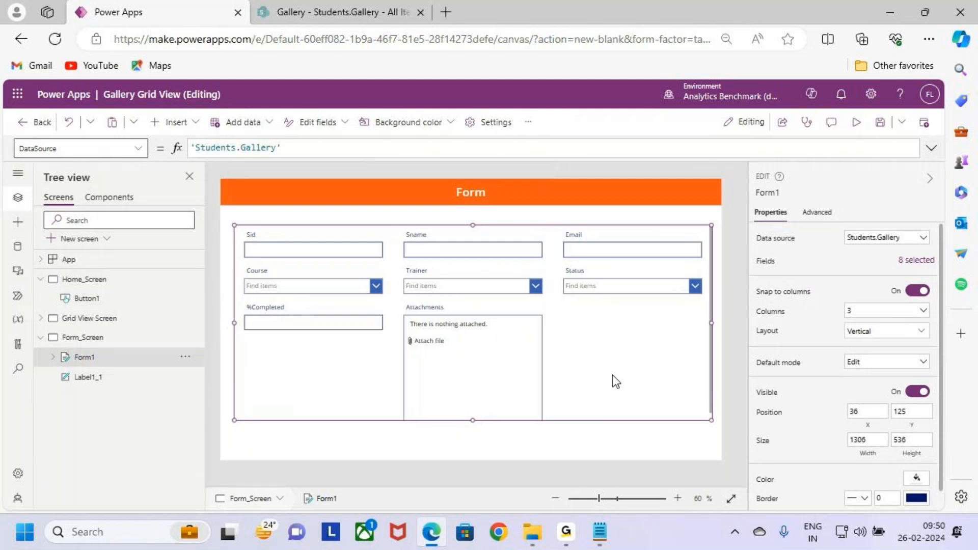
- Remove the Attachments field from the form and close the field list
left_click(904, 261)
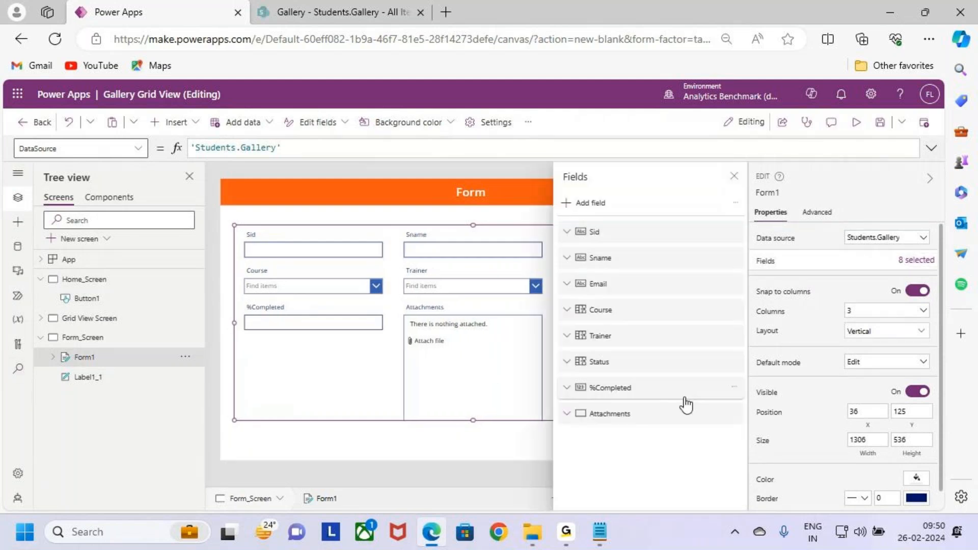
left_click(734, 413)
left_click(781, 479)
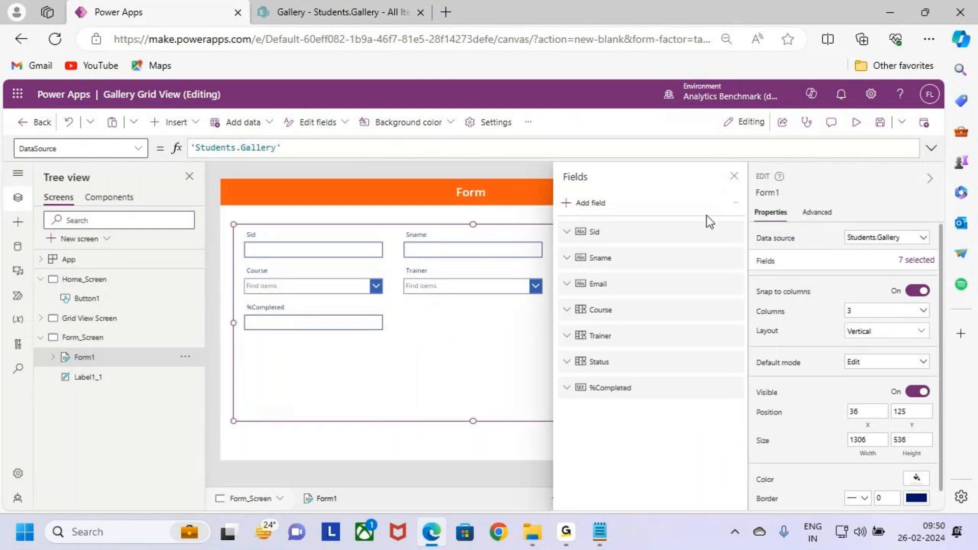
left_click(733, 176)
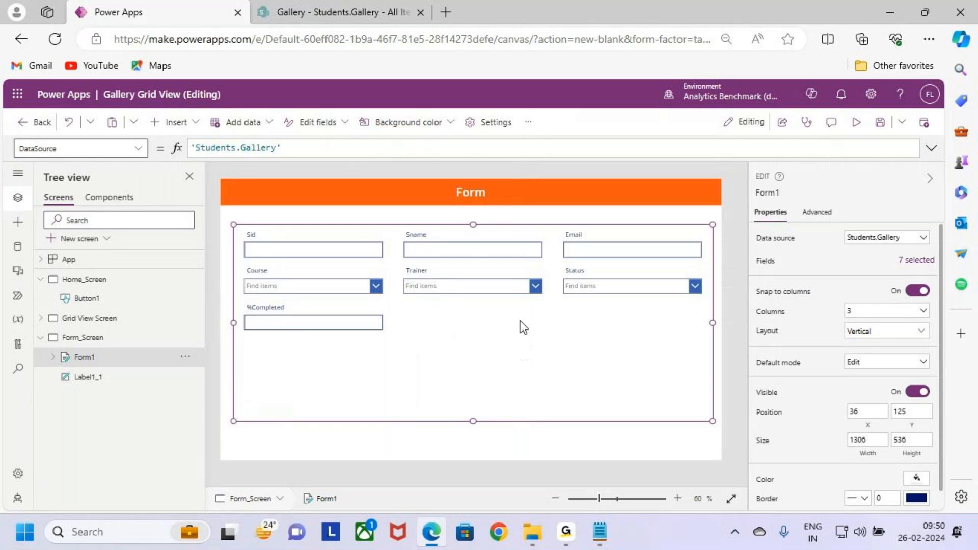
- Try arranging the form's fields in a two-column horizontal layout and in a single-column horizontal layout
left_click(916, 312)
left_click(870, 346)
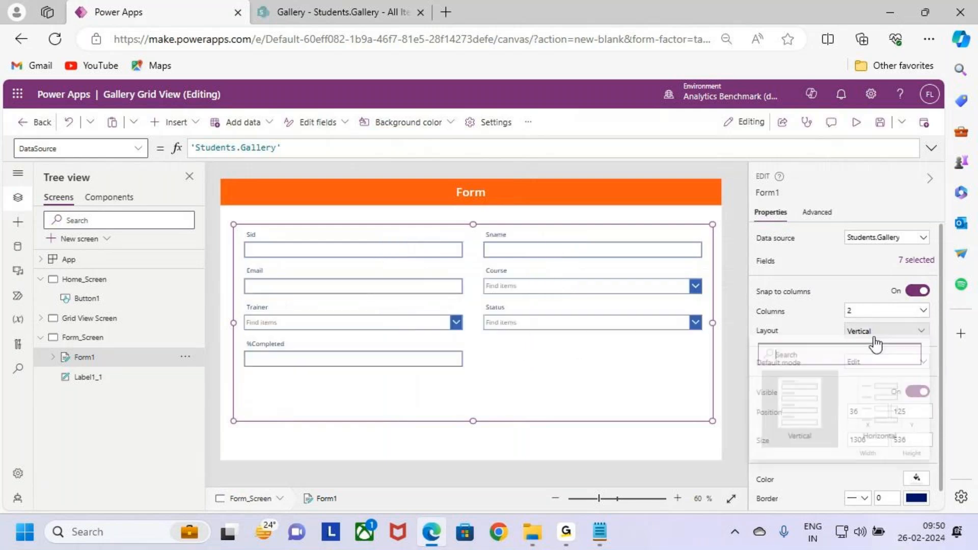
left_click(876, 344)
left_click(876, 408)
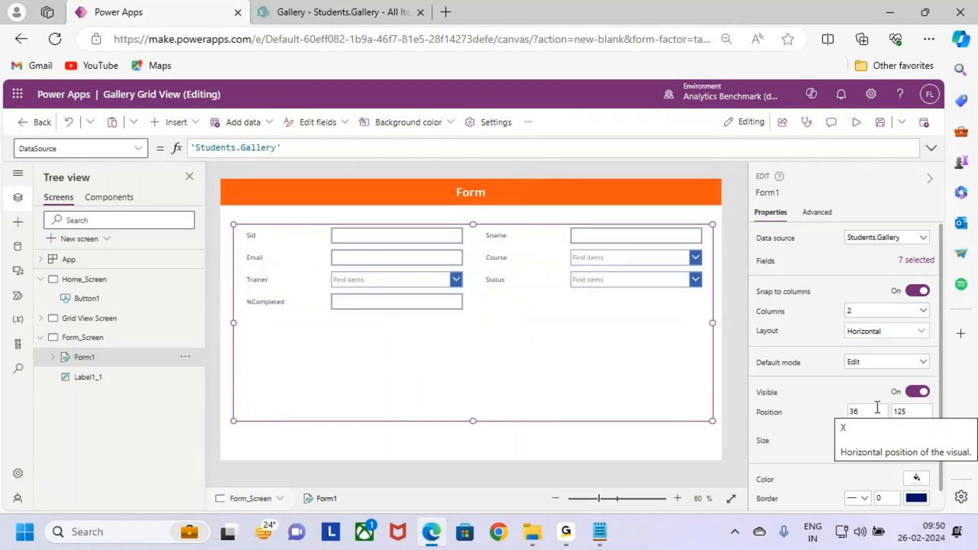
left_click(885, 312)
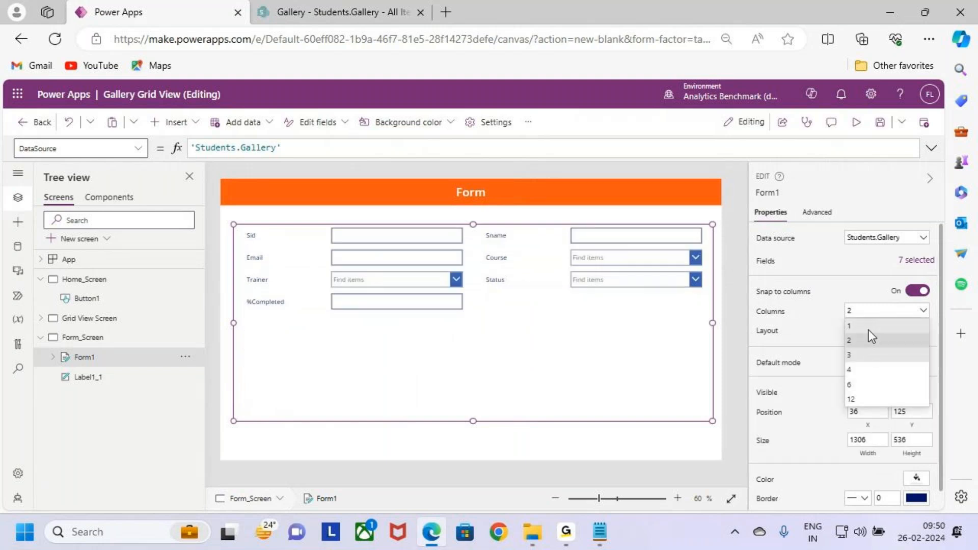
left_click(869, 327)
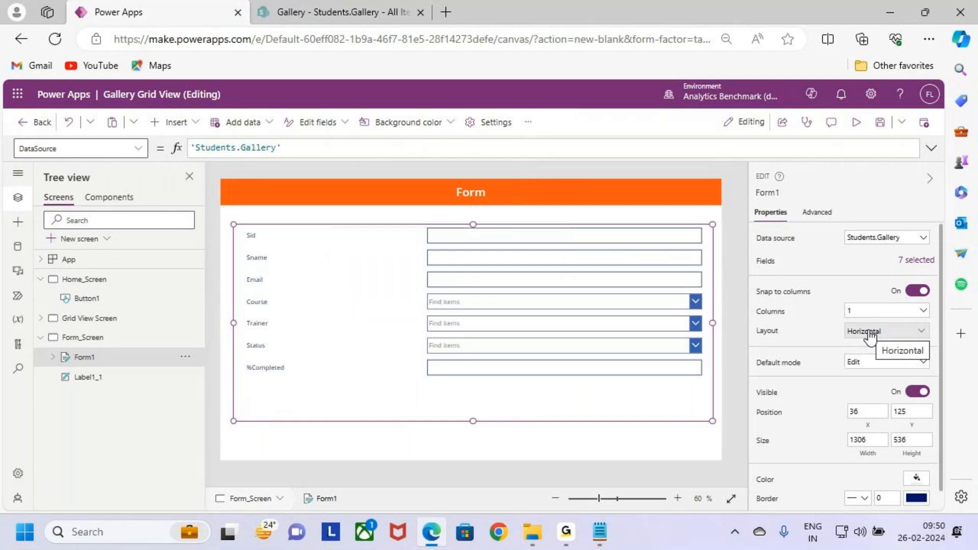
- Set the form's layout to Vertical with 2 columns
left_click(862, 336)
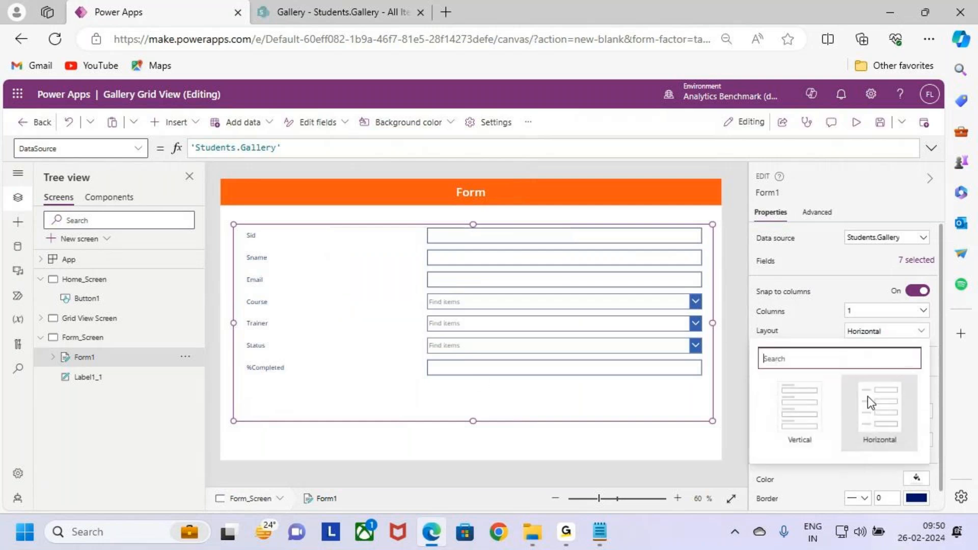
left_click(831, 420)
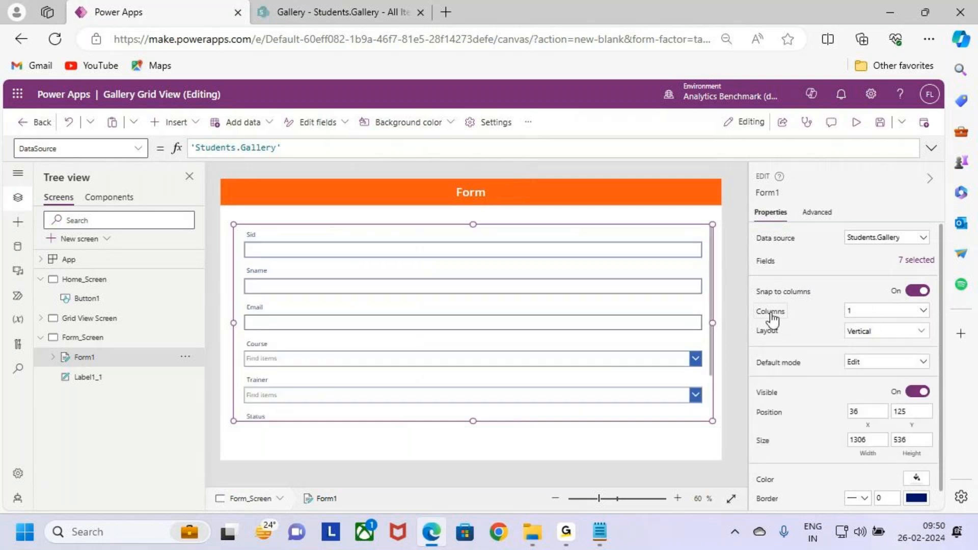
left_click(864, 316)
left_click(864, 341)
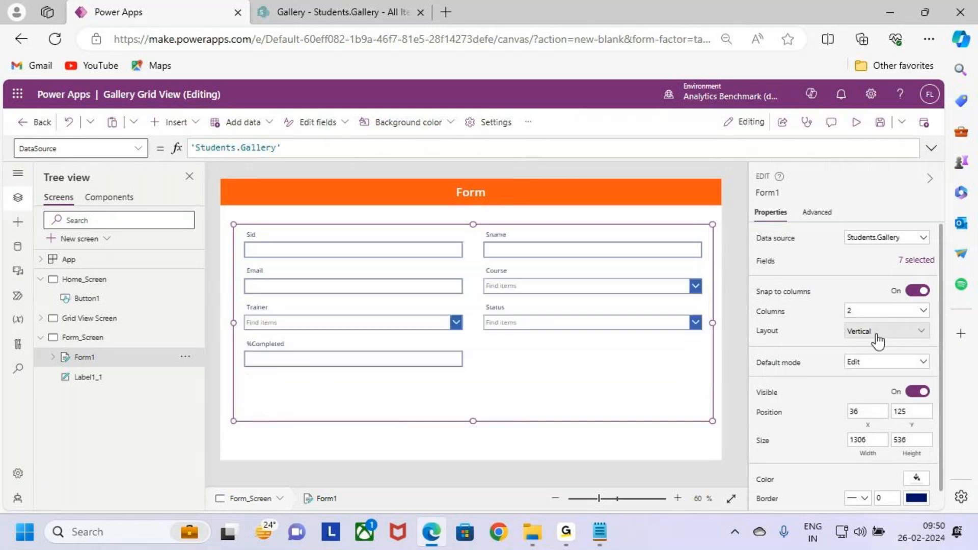
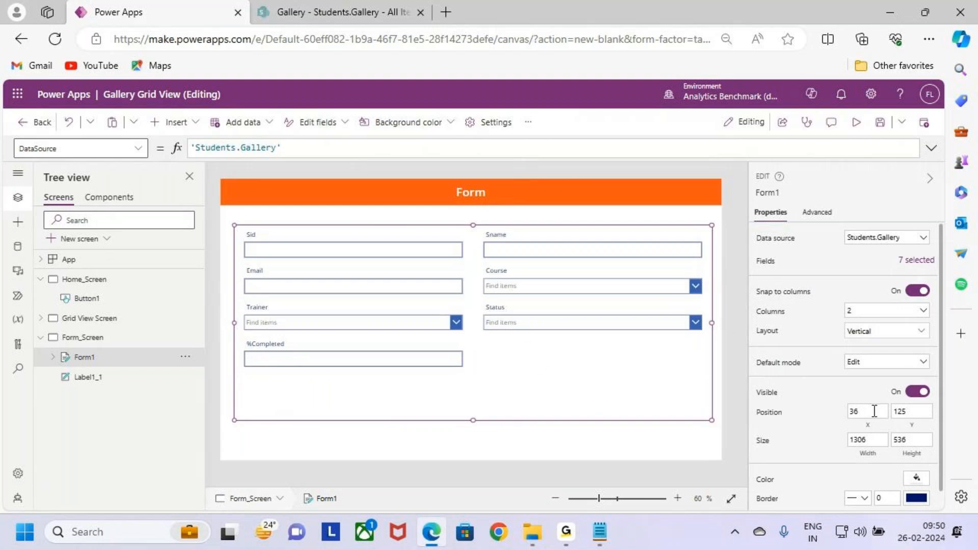
- Fill the form background with the light blue theme color RGBA(215, 223, 240, 1) after trying a light green
scroll(873, 407, "down", 1)
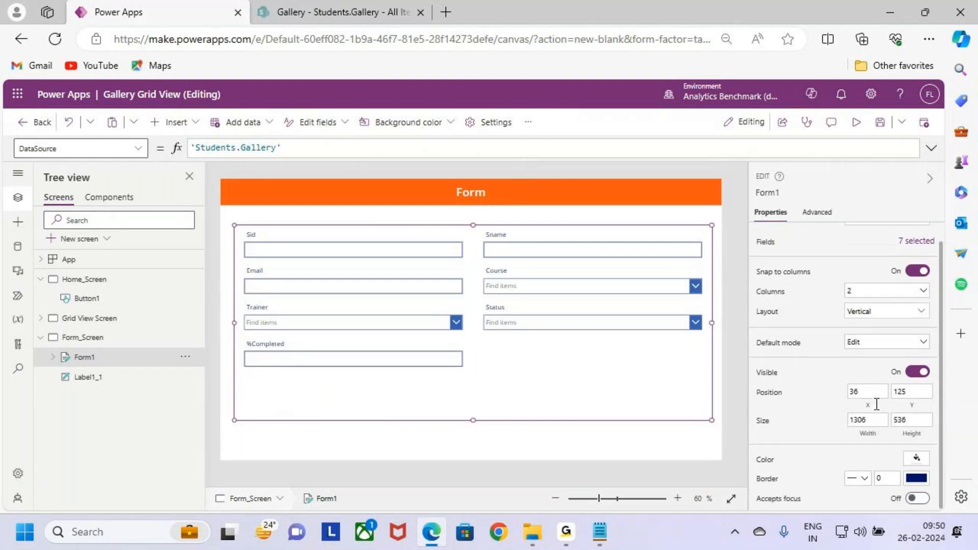
left_click(917, 460)
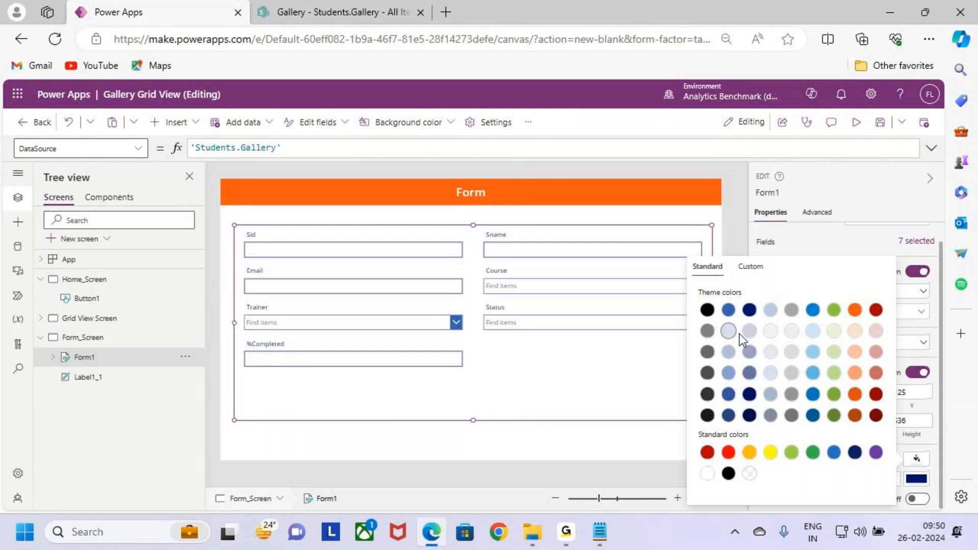
left_click(835, 332)
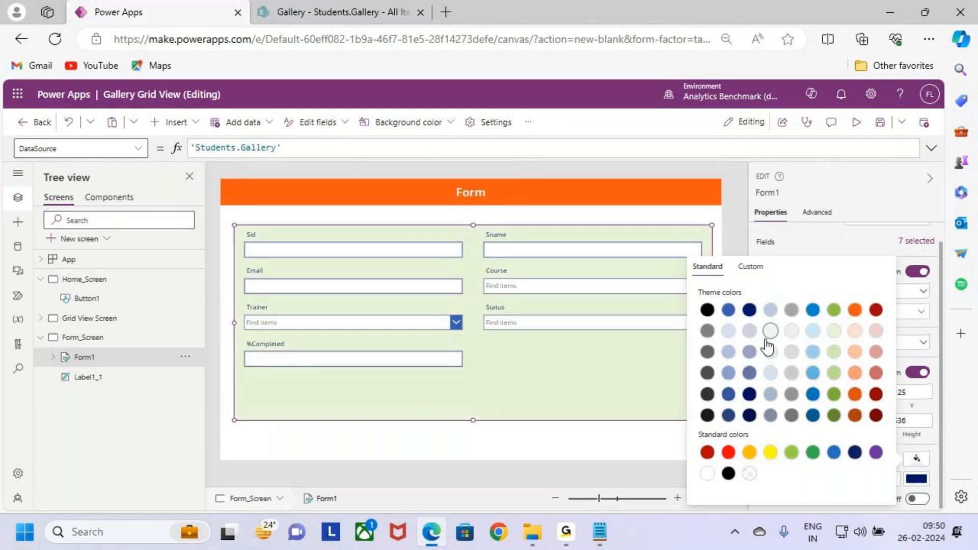
left_click(729, 331)
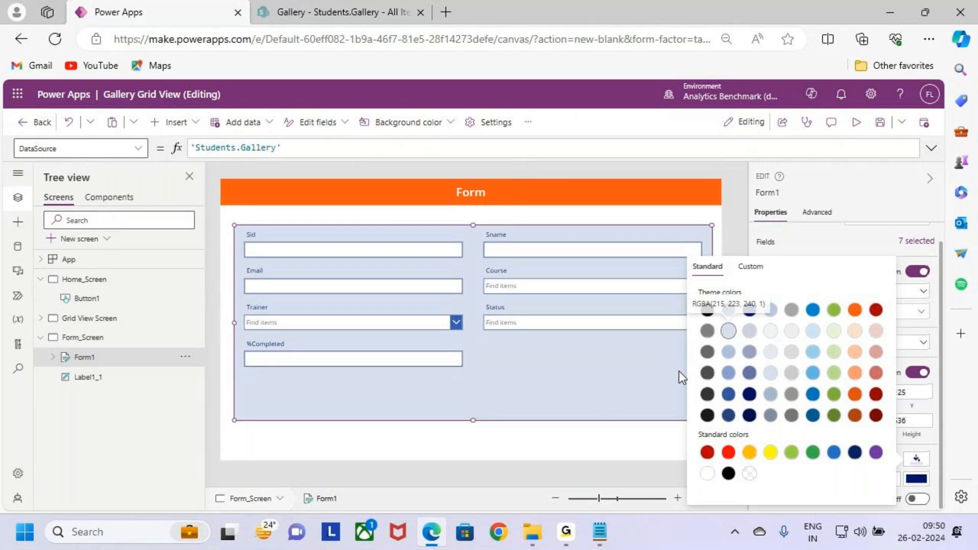
left_click(686, 212)
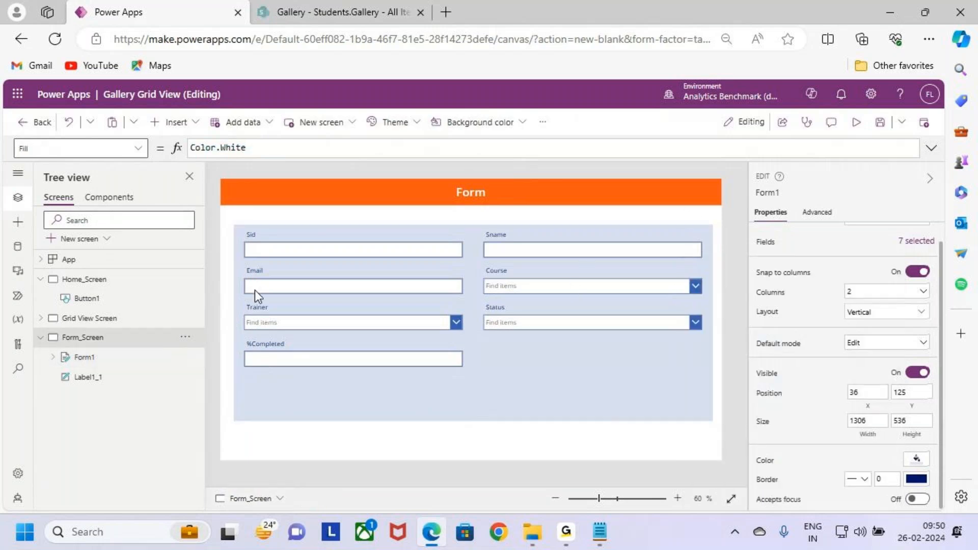
- Try the Horizontal layout on the form and switch it back to Vertical
left_click(463, 299)
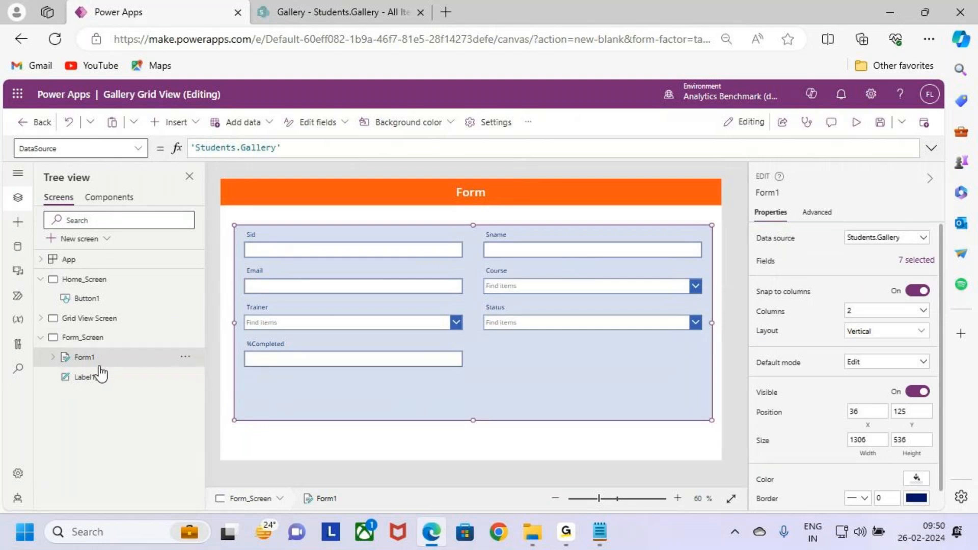
left_click(866, 332)
left_click(878, 414)
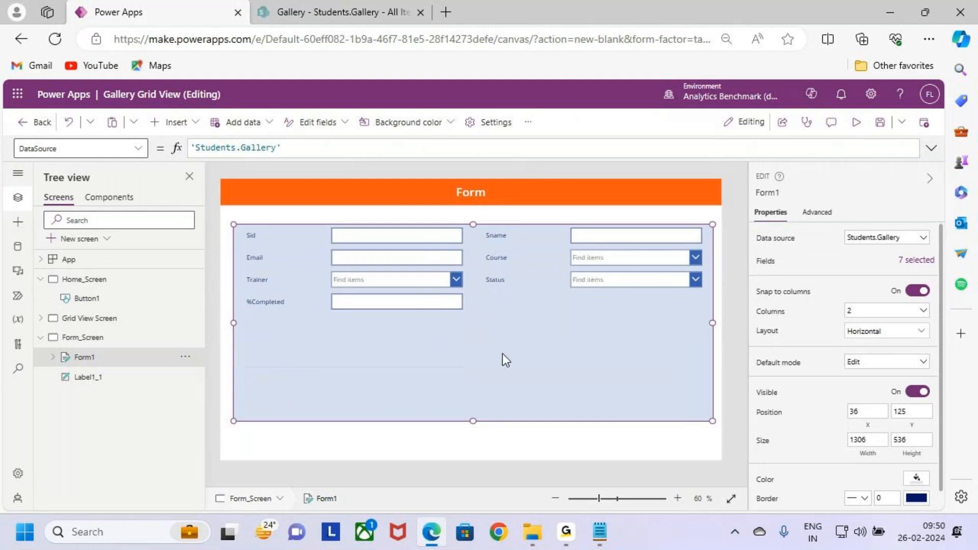
left_click(109, 338)
left_click(112, 357)
left_click(886, 331)
left_click(799, 410)
- View Home_Screen, then return to the form, compare its Horizontal layout again and restore Vertical
left_click(100, 279)
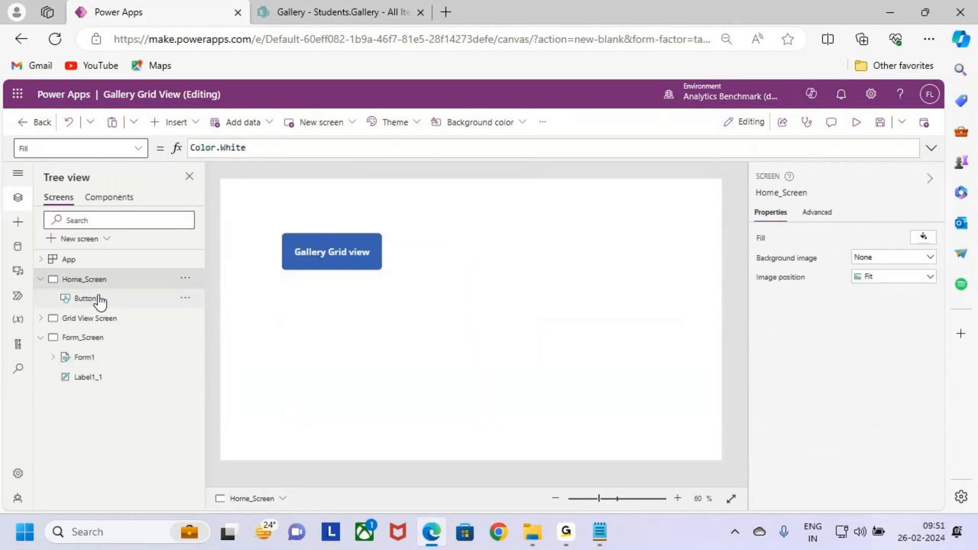
left_click(106, 338)
left_click(109, 360)
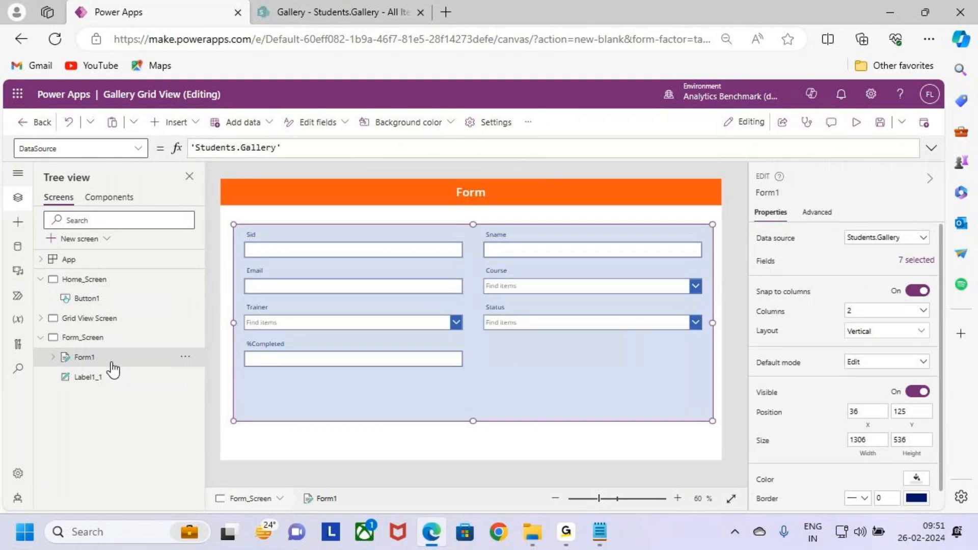
left_click(890, 332)
left_click(876, 408)
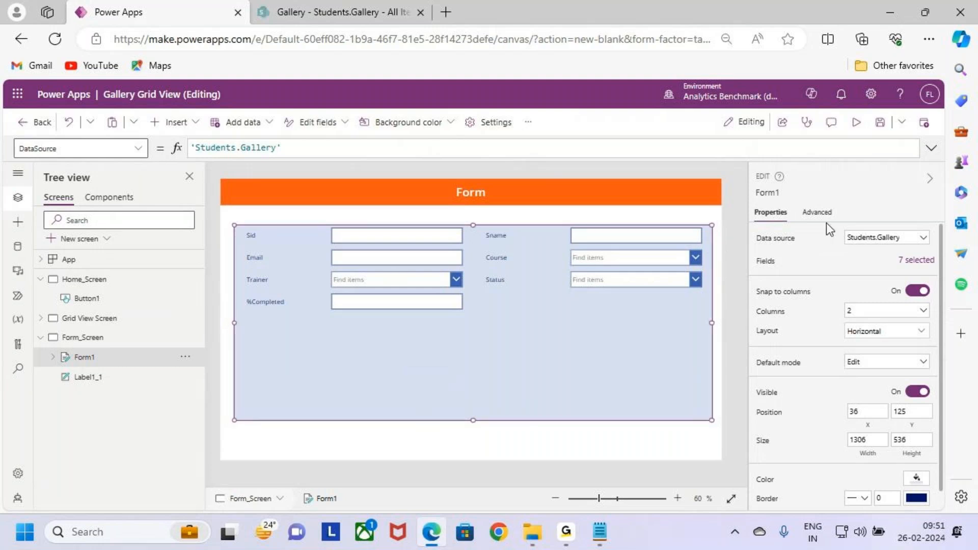
left_click(865, 374)
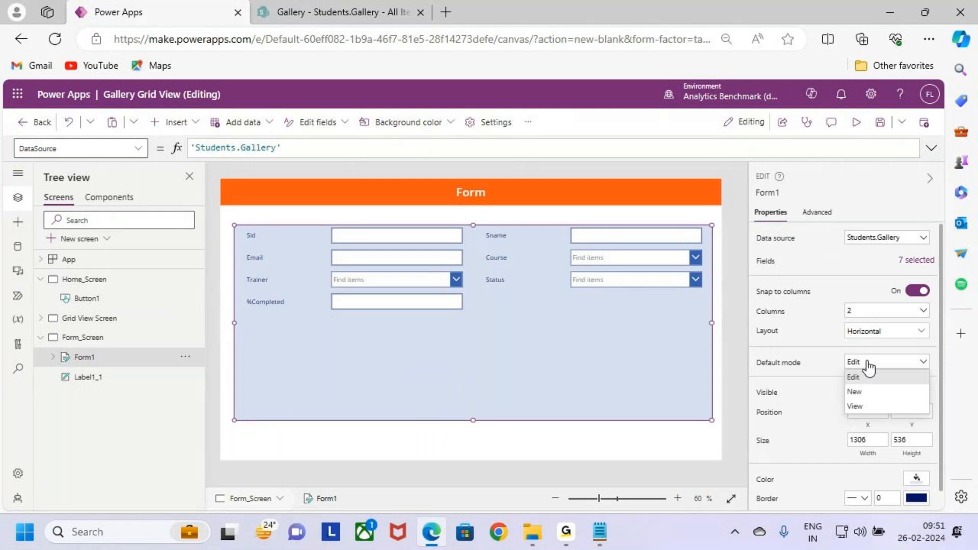
left_click(876, 331)
left_click(794, 429)
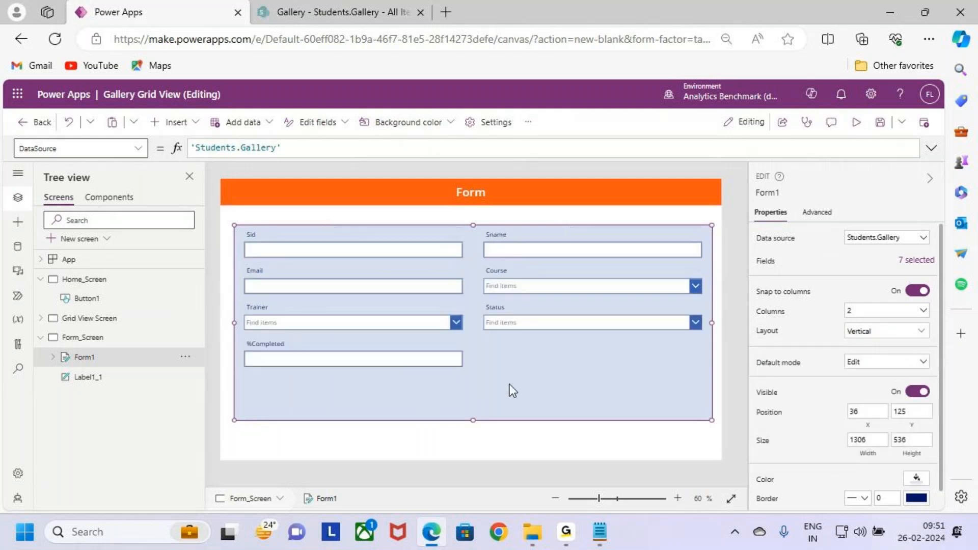
- Make the Sid field's label Semibold with font size 18
left_click(444, 364)
left_click(300, 247)
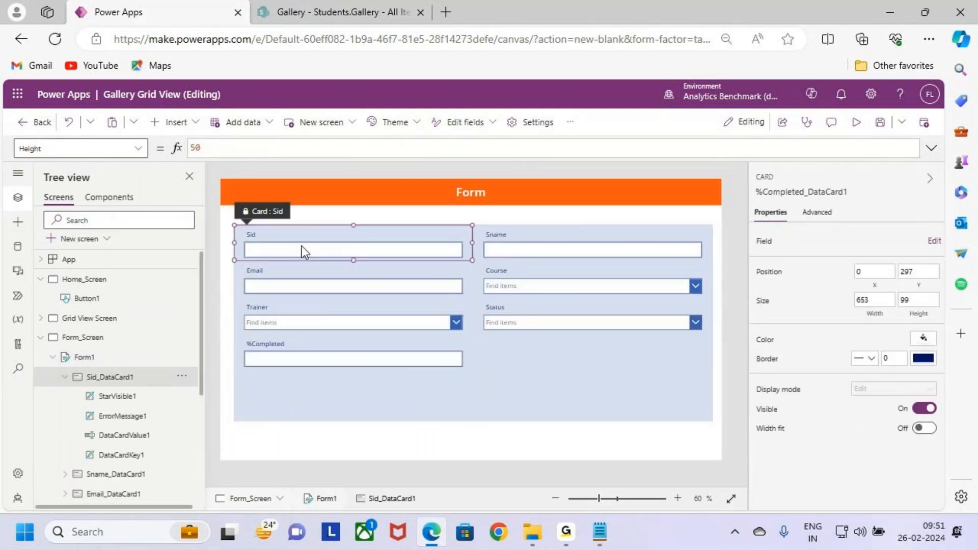
left_click(297, 239)
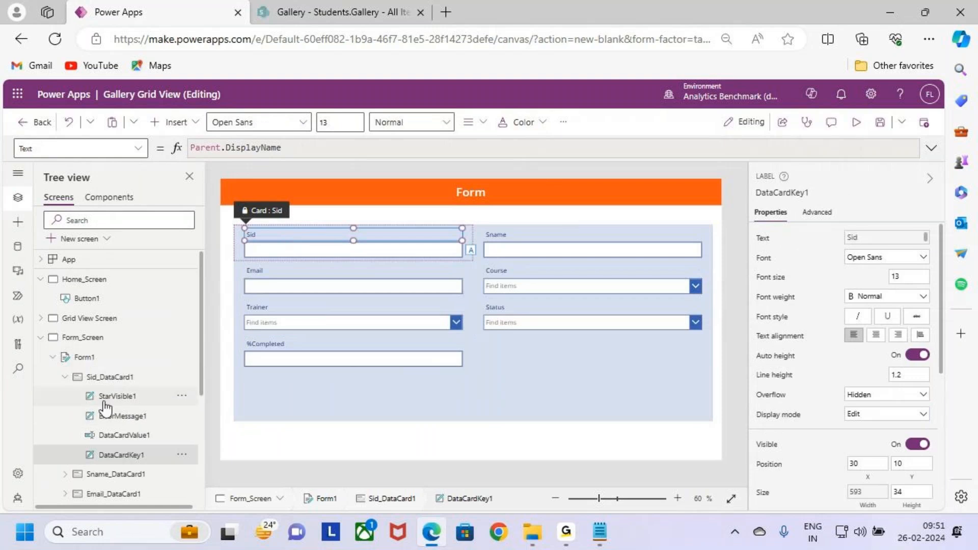
left_click(104, 378)
left_click(418, 126)
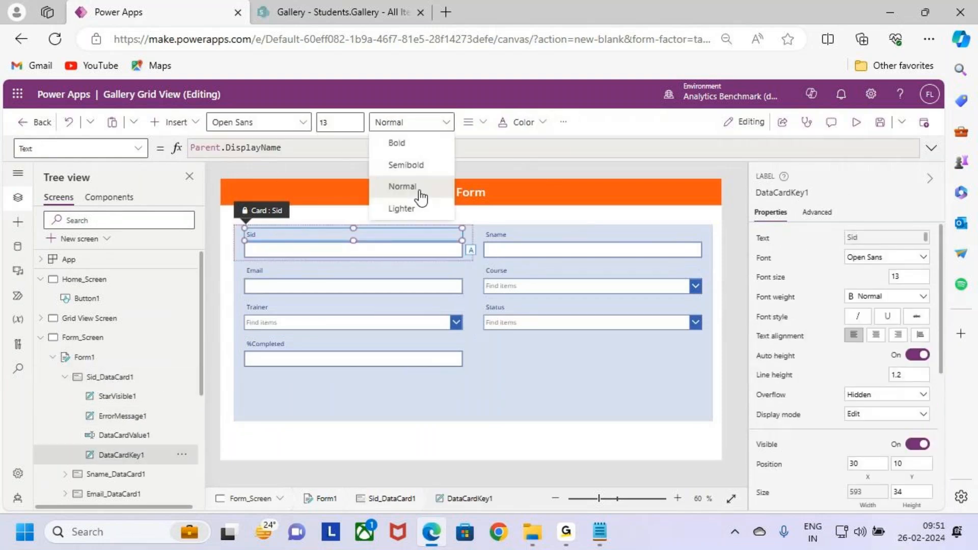
left_click(421, 166)
left_click_drag(332, 123, 249, 124)
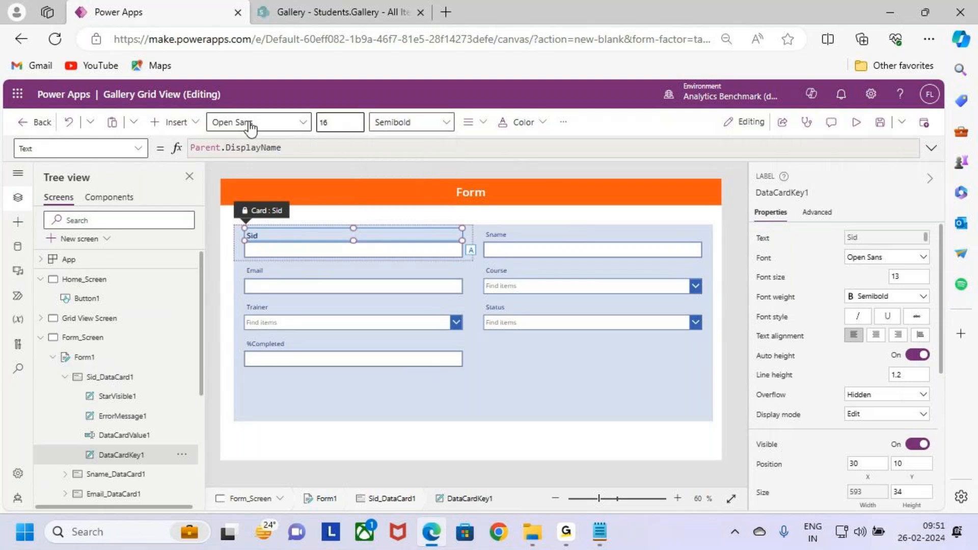
- Set the Sid text input to font size 18 and Semibold weight
left_click(344, 252)
left_click(357, 125)
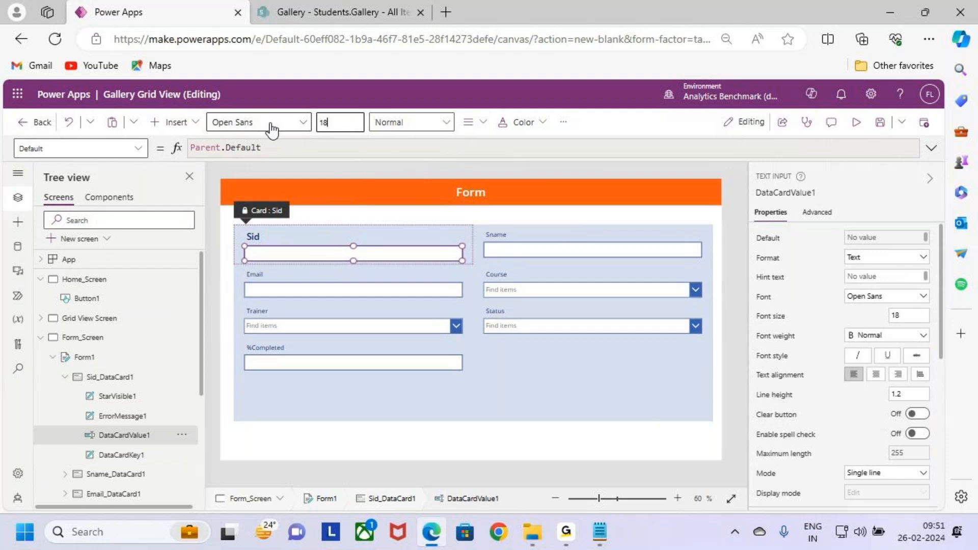
left_click(397, 124)
left_click(406, 165)
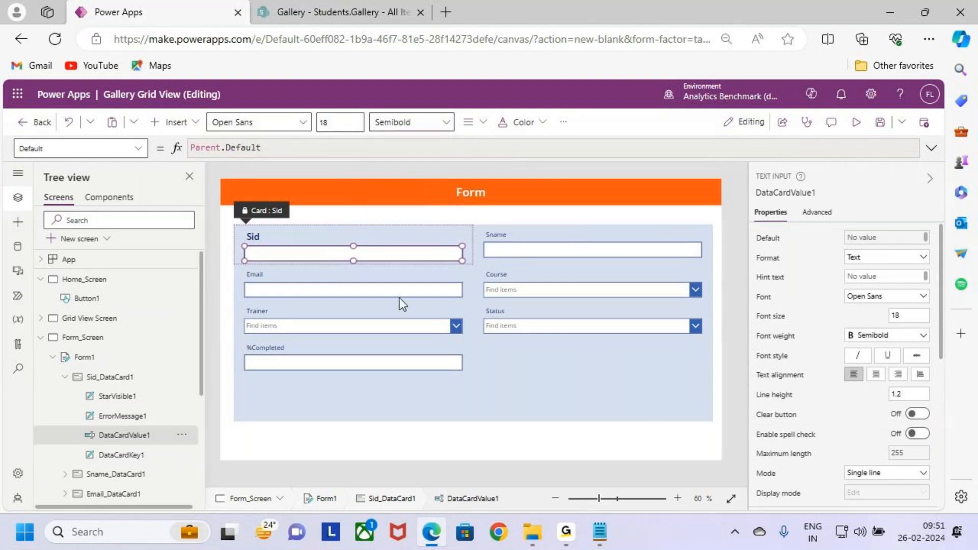
- Try the form's Horizontal layout with the restyled Sid field, then revert the form to Vertical
left_click(514, 369)
left_click(107, 358)
left_click(885, 340)
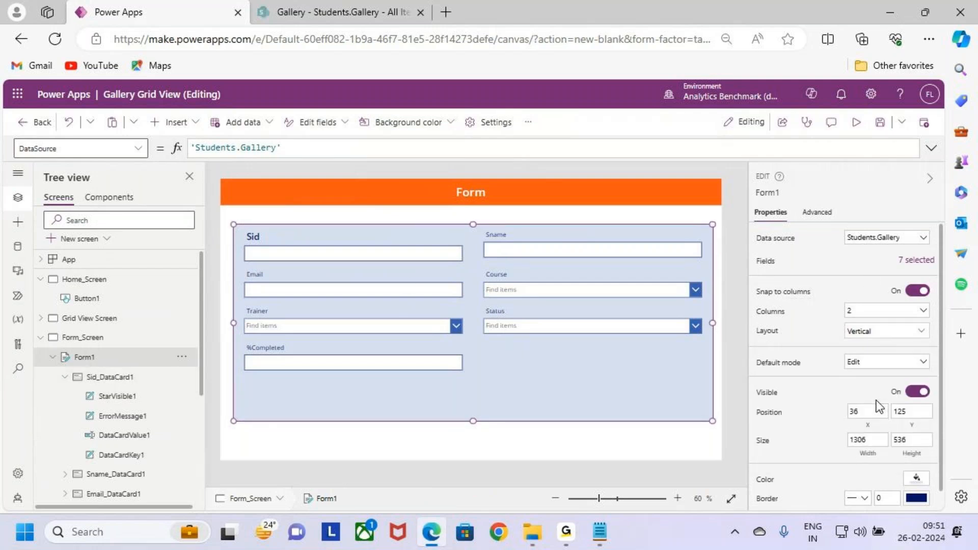
left_click(876, 398)
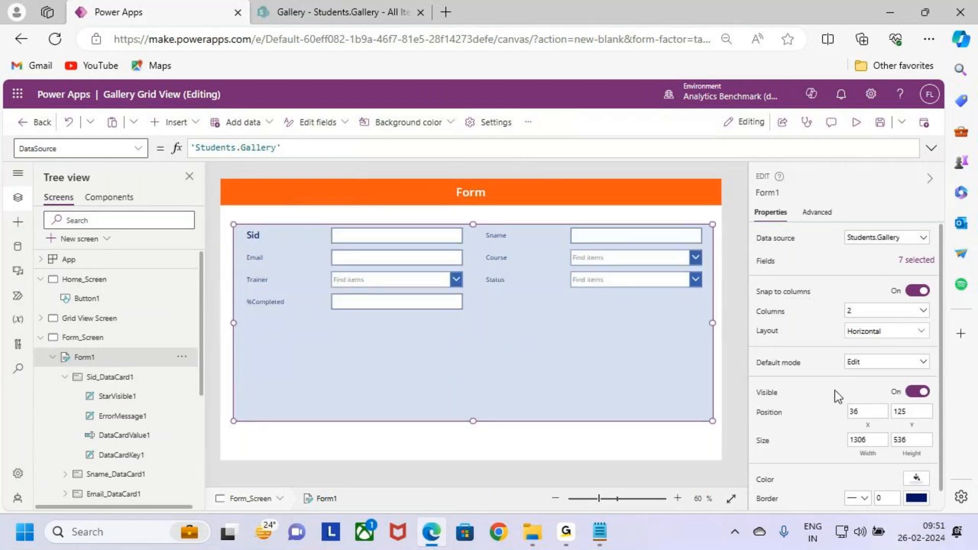
left_click(90, 122)
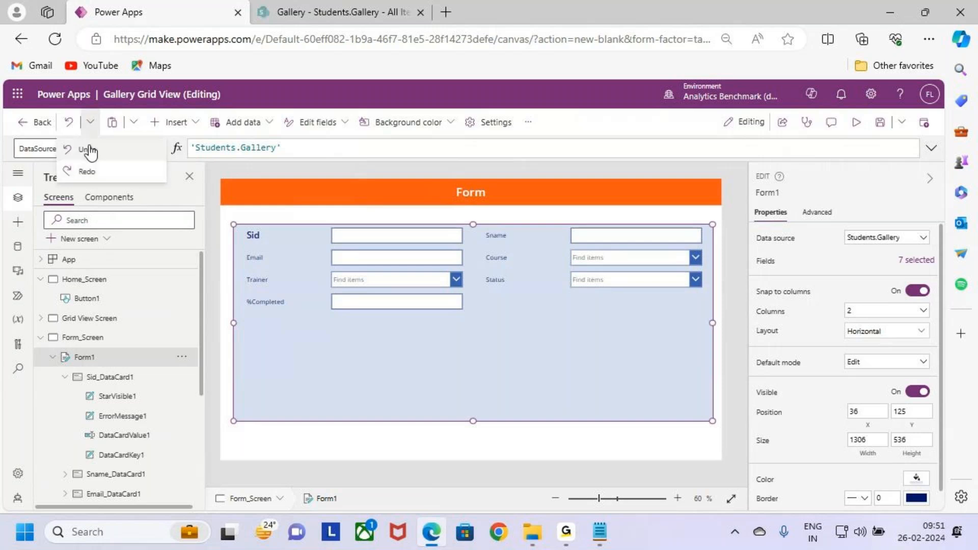
left_click(88, 149)
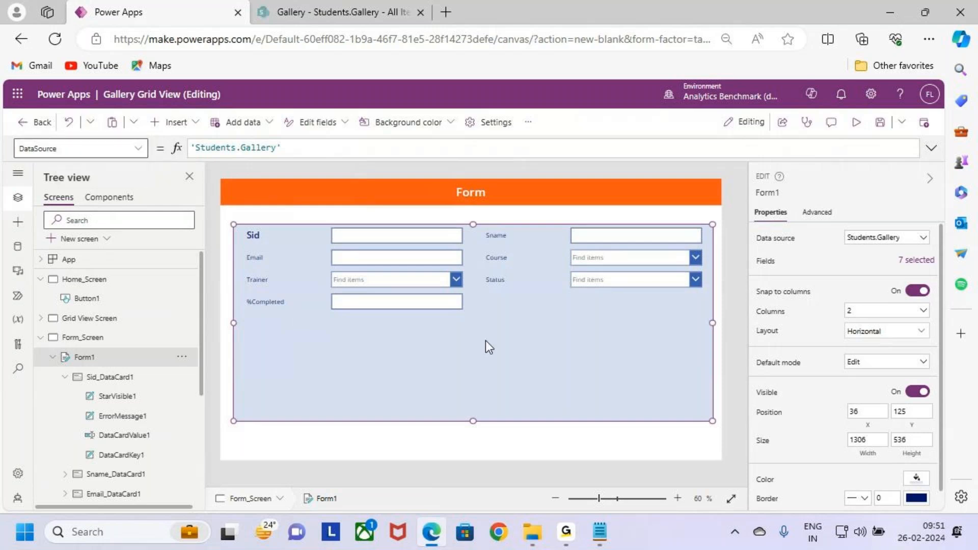
left_click(885, 331)
left_click(799, 408)
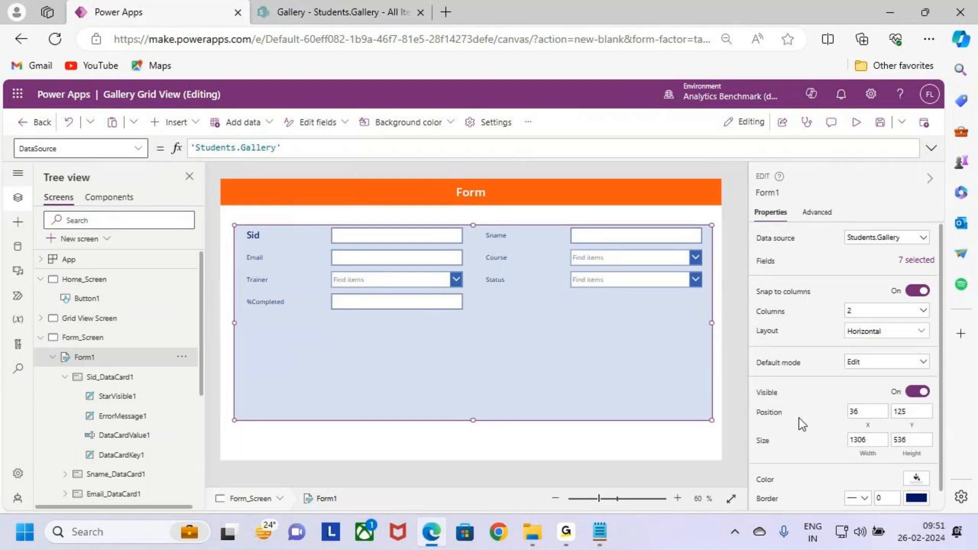
- Set the Sname field's label to font size 18 and Semibold weight
left_click(507, 240)
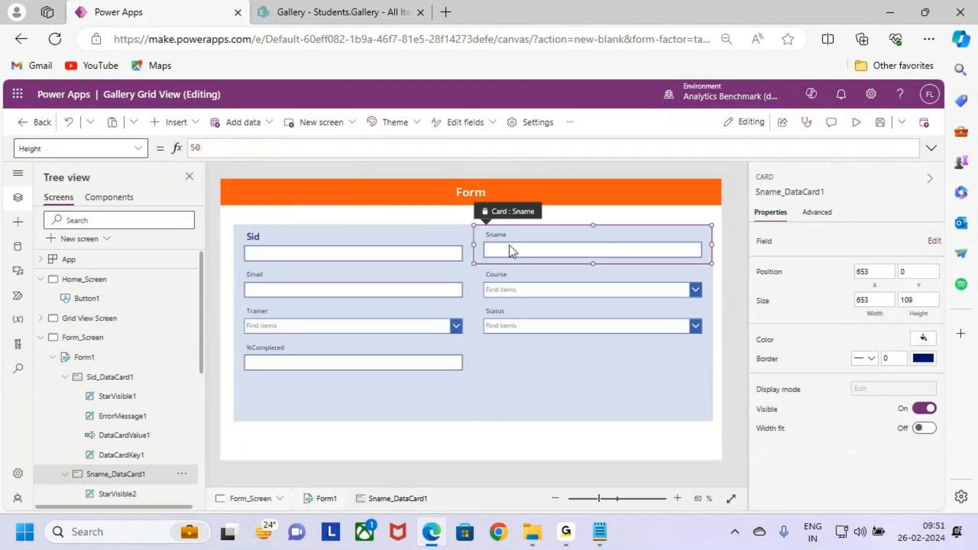
left_click(511, 235)
left_click_drag(339, 122, 287, 122)
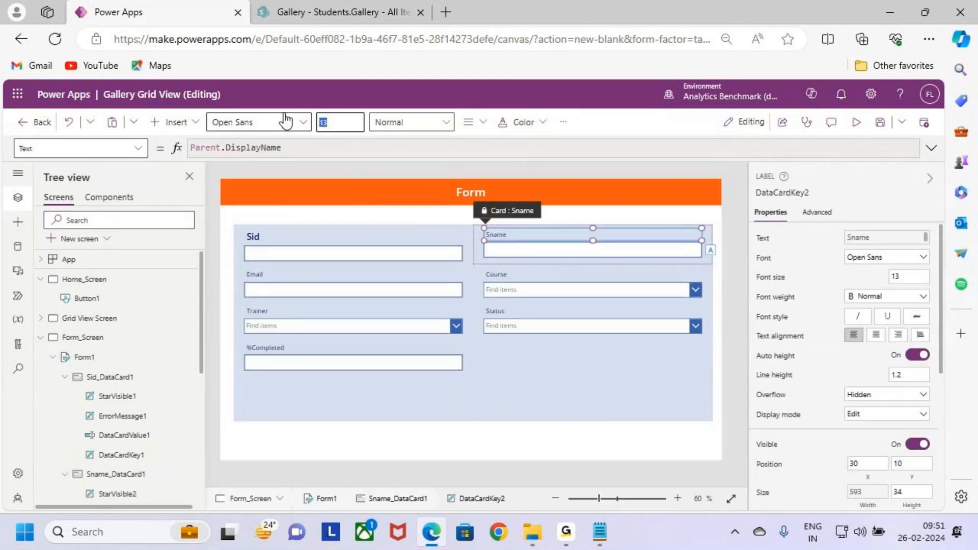
key("Return")
left_click(412, 122)
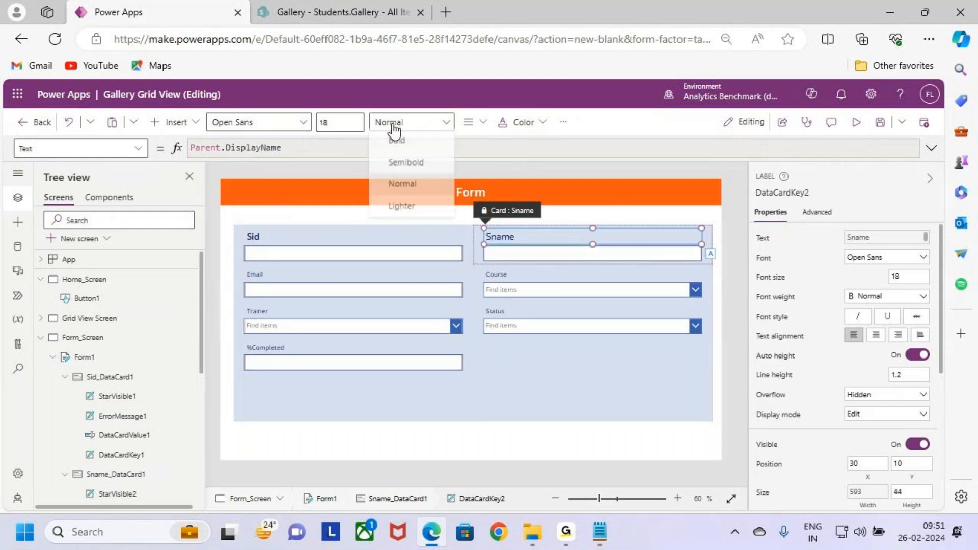
left_click(423, 168)
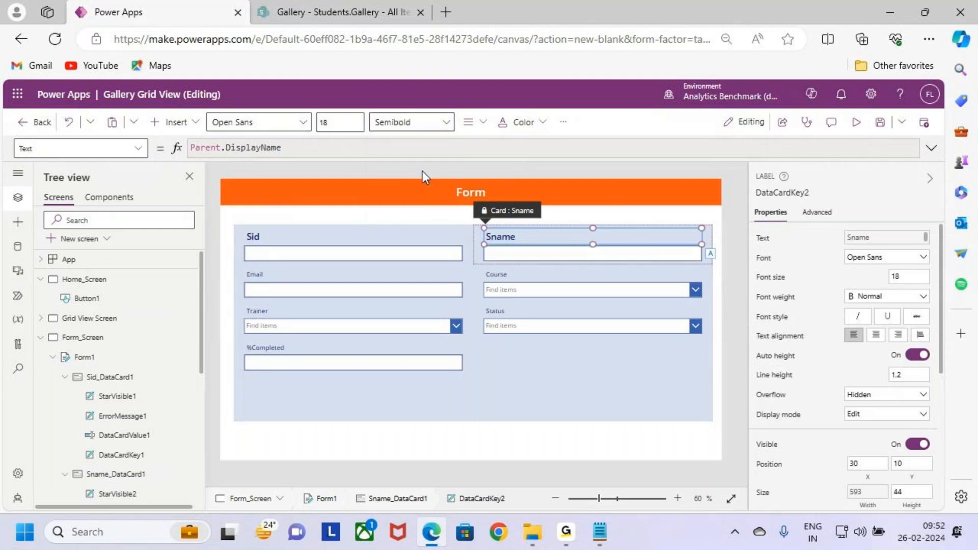
- Set the Sname text input to font size 18 and Semibold weight
left_click(531, 260)
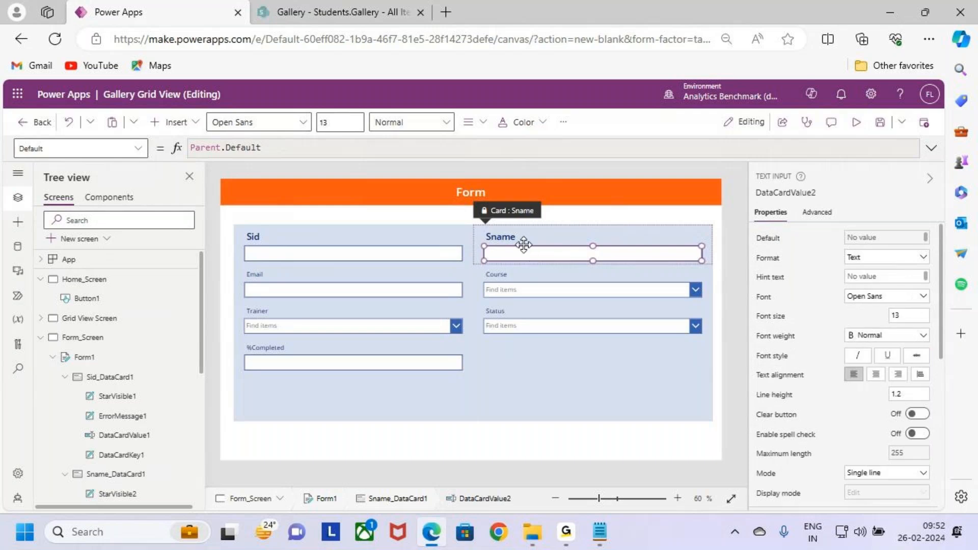
key("Return")
left_click(434, 123)
left_click(425, 161)
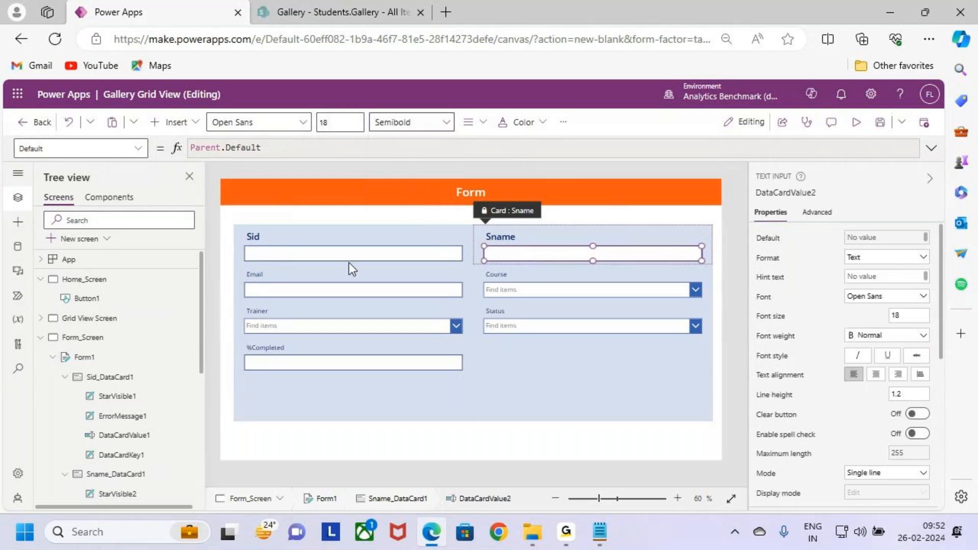
- Set the Email text input to Semibold weight and font size 18
left_click(354, 290)
left_click(353, 290)
left_click(396, 124)
left_click(404, 167)
left_click_drag(347, 120, 240, 127)
type("1")
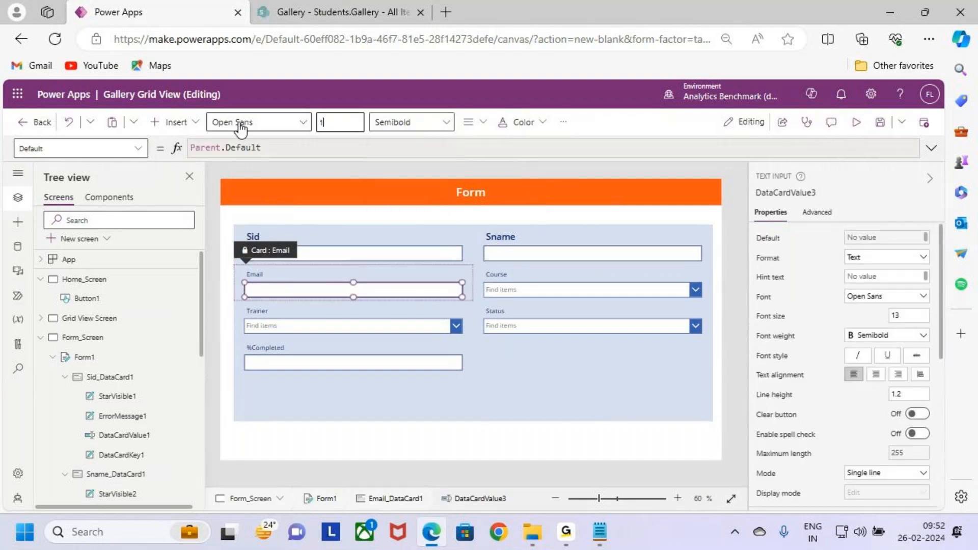
type("8")
key("Return")
- Format the Email field's label with font size 18 and Semibold weight
double_click(346, 275)
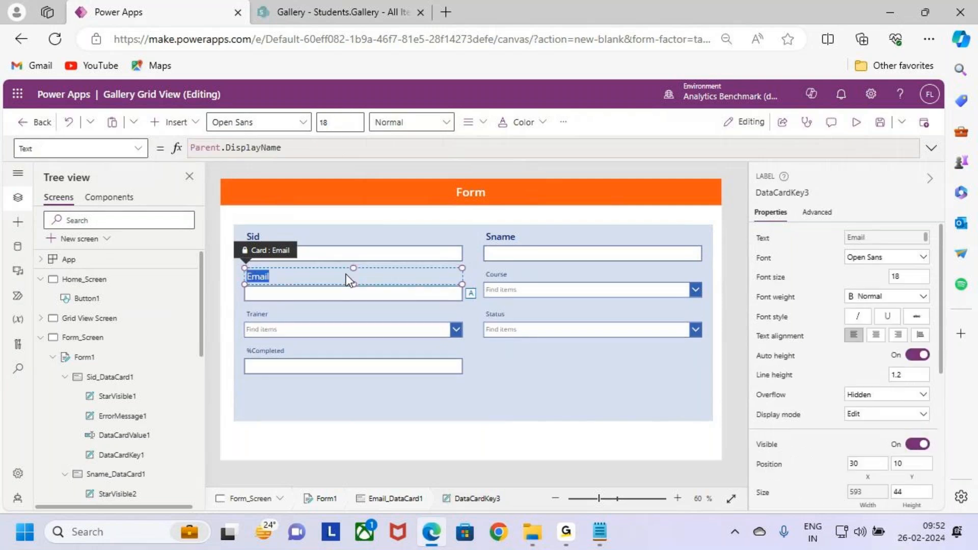
left_click(321, 316)
left_click(289, 270)
left_click(288, 276)
- Set the Course field's label to font size 18 and Semibold weight
left_click(537, 277)
left_click(537, 276)
left_click(328, 122)
type("18")
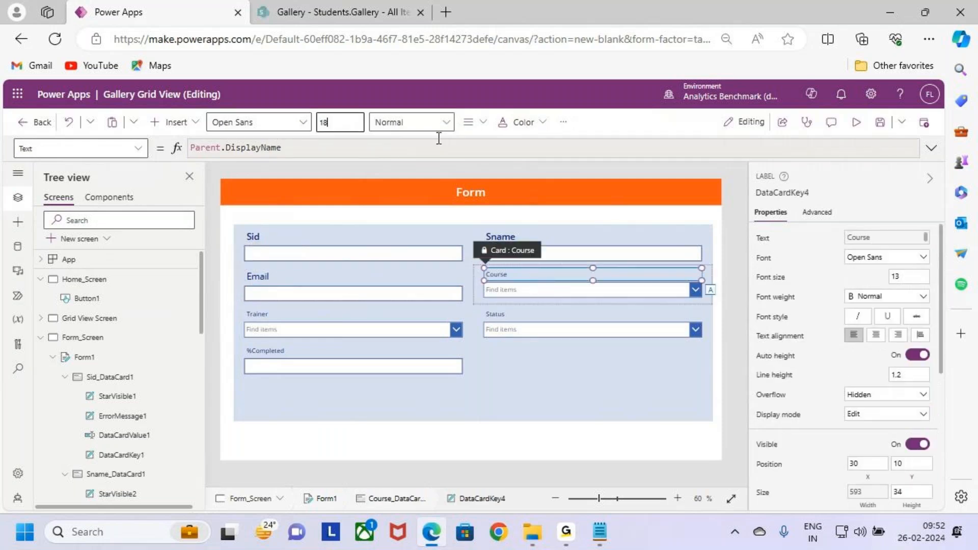
left_click(446, 123)
left_click(402, 164)
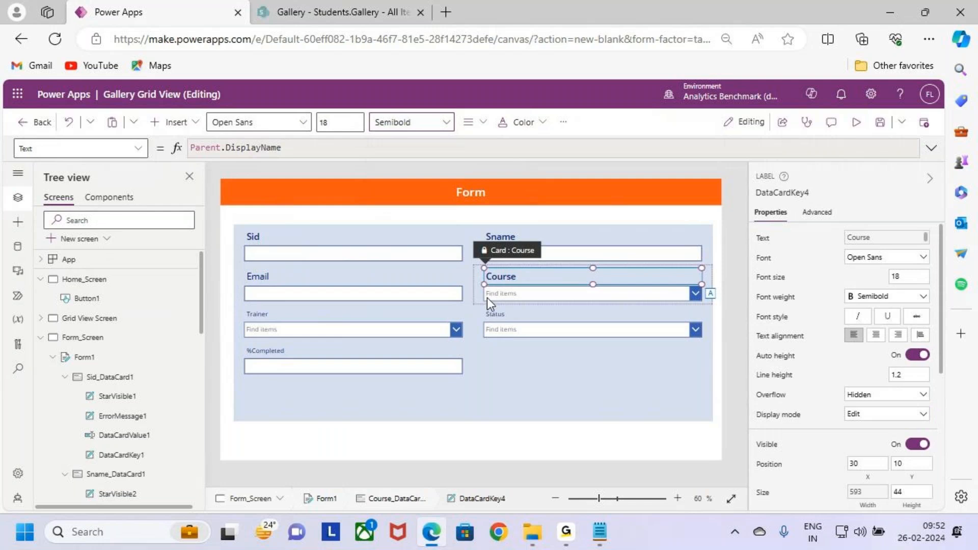
- Set the Course field's combo box to font size 18 and Semibold weight
left_click(342, 278)
left_click(341, 280)
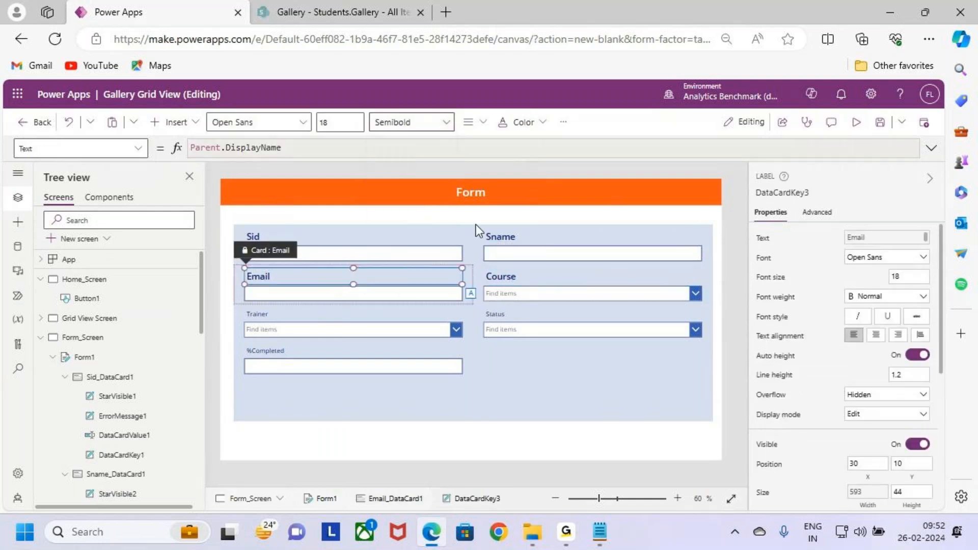
left_click(535, 295)
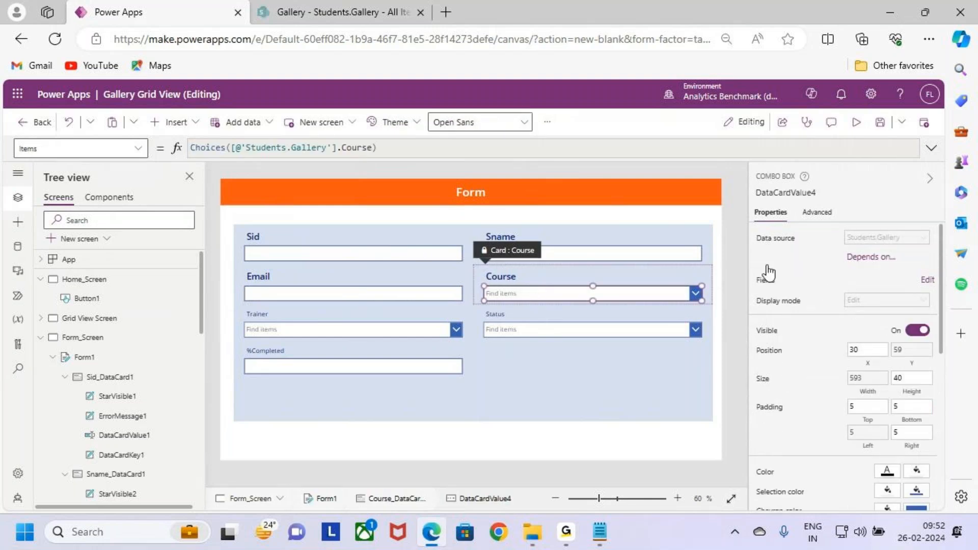
left_click(547, 121)
double_click(559, 155)
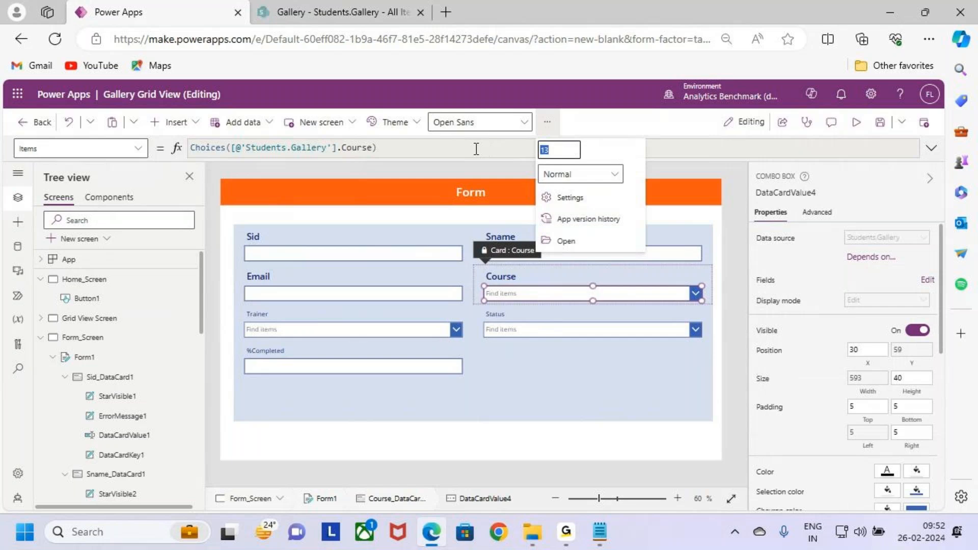
key("Tab")
left_click(603, 176)
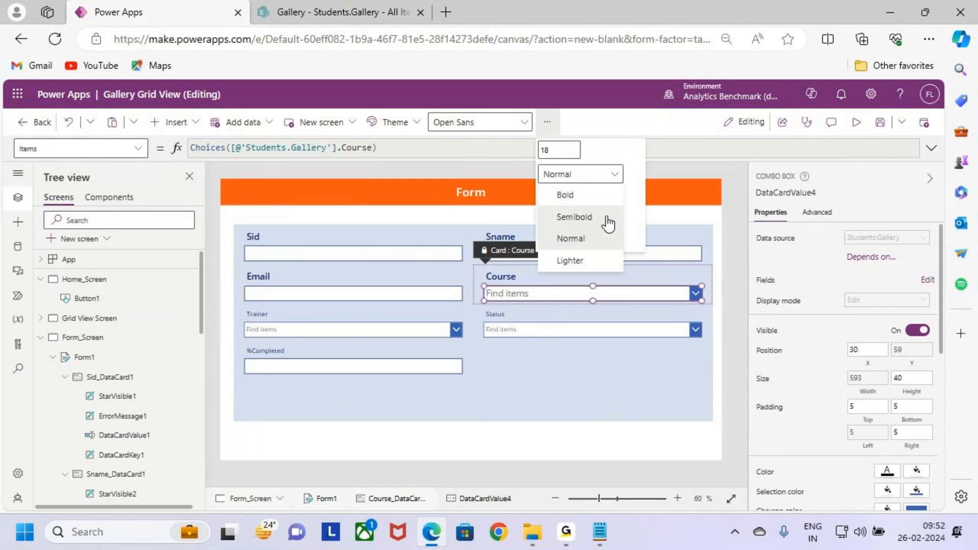
left_click(606, 219)
- Format the Trainer field's label with font size 18 and Semibold weight
left_click(362, 318)
left_click(363, 316)
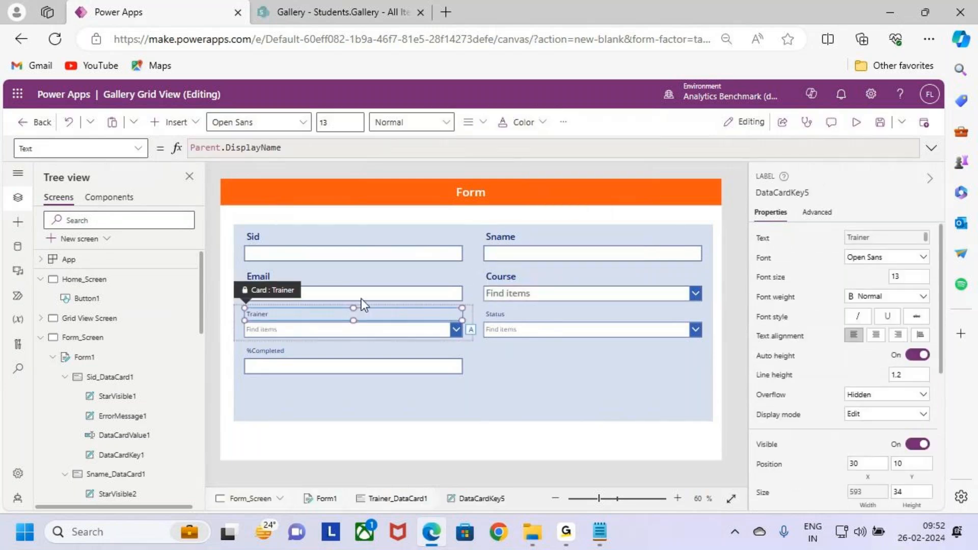
double_click(351, 117)
type("18")
left_click(407, 122)
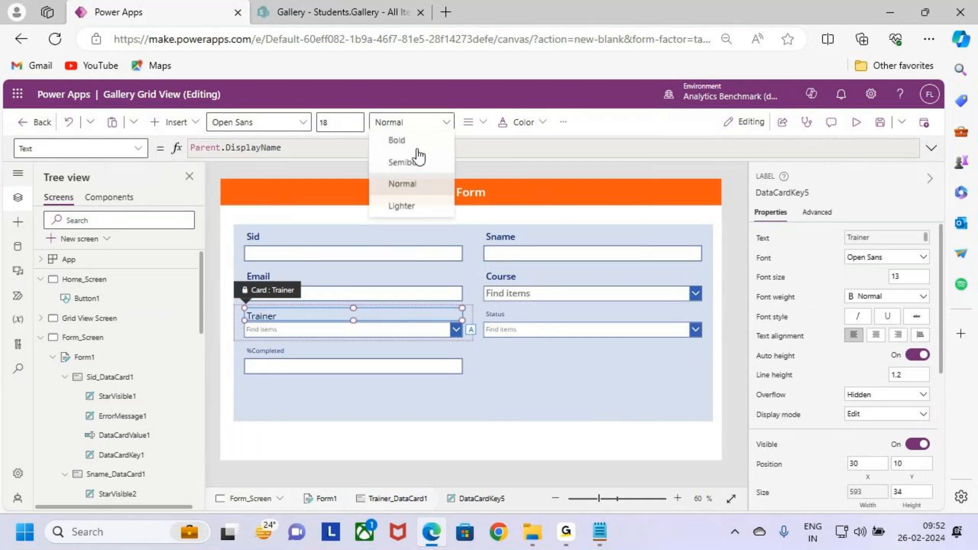
left_click(405, 156)
- Set the Trainer field's combo box to font size 18 and Semibold weight
left_click(368, 338)
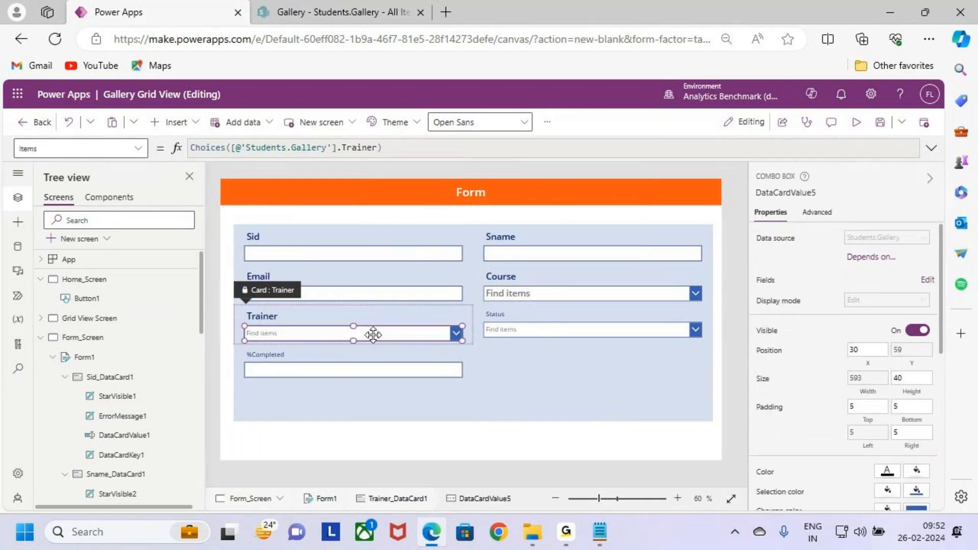
left_click(547, 121)
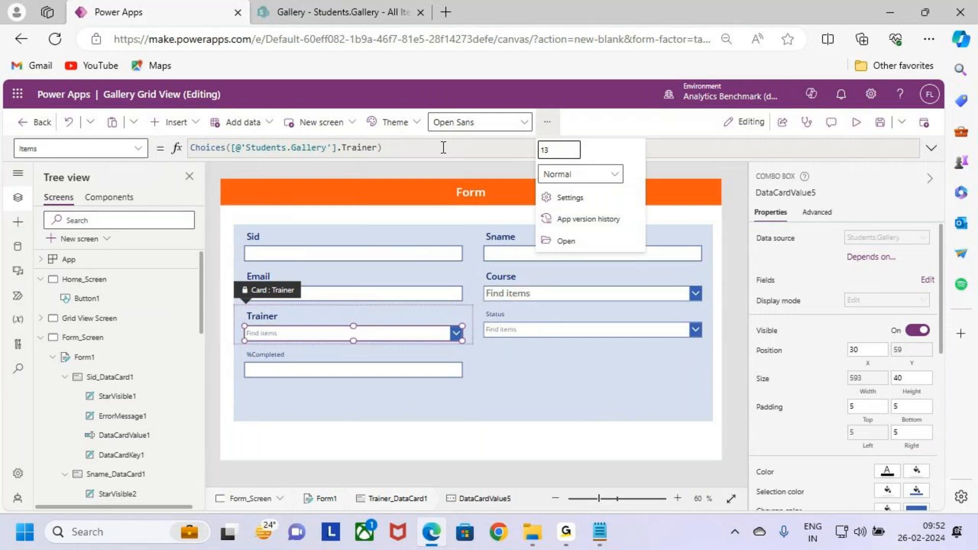
type("18")
left_click(560, 174)
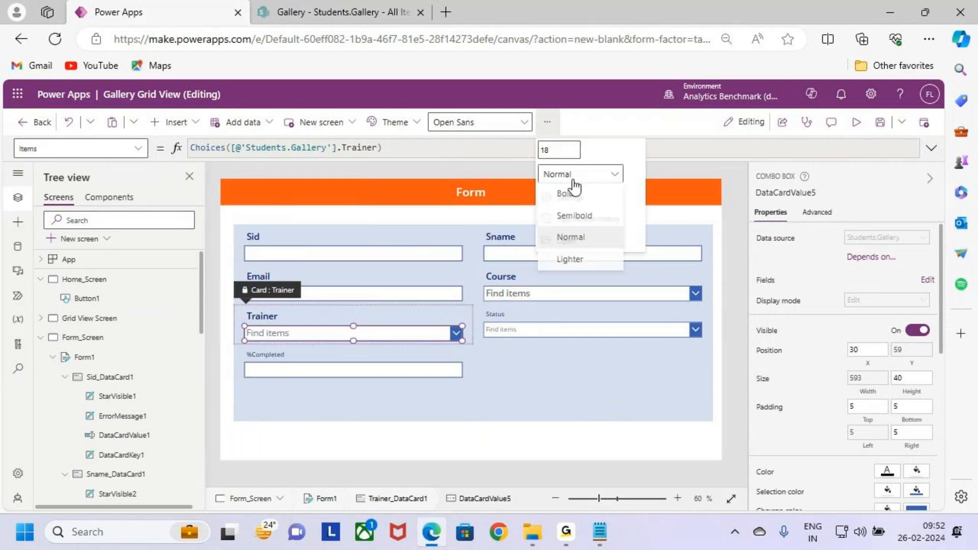
left_click(576, 216)
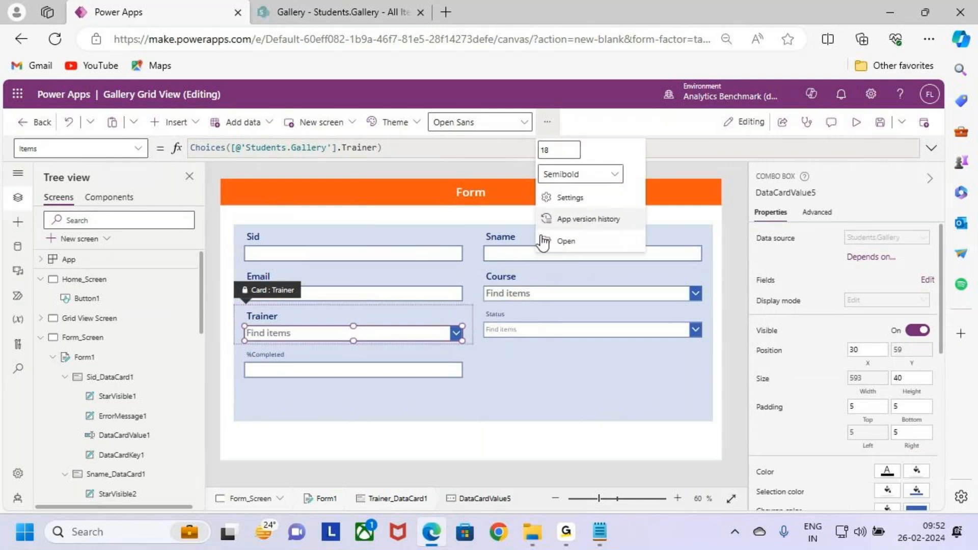
- Give the Status field's label Semibold weight and font size 18
left_click(490, 314)
left_click(418, 122)
left_click(408, 161)
left_click(339, 123)
type("18")
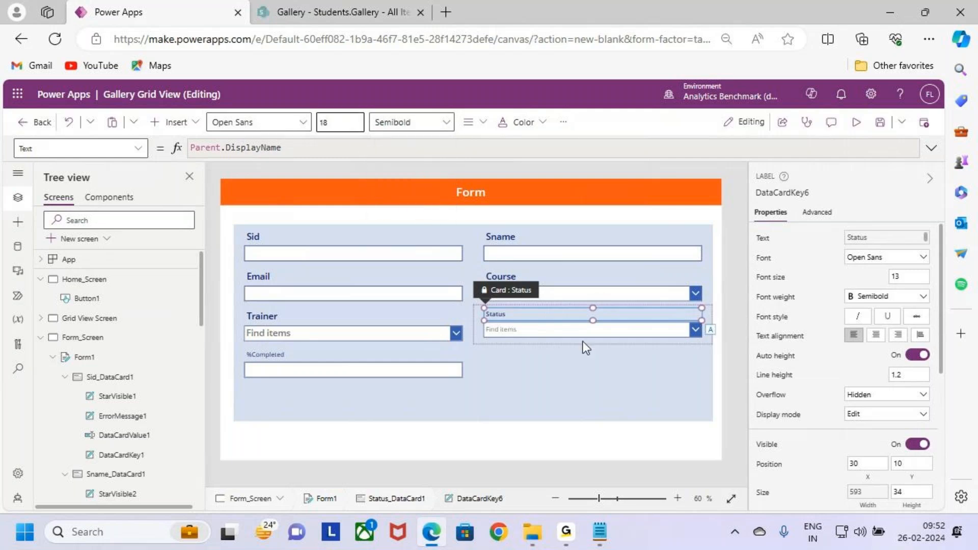
key("Return")
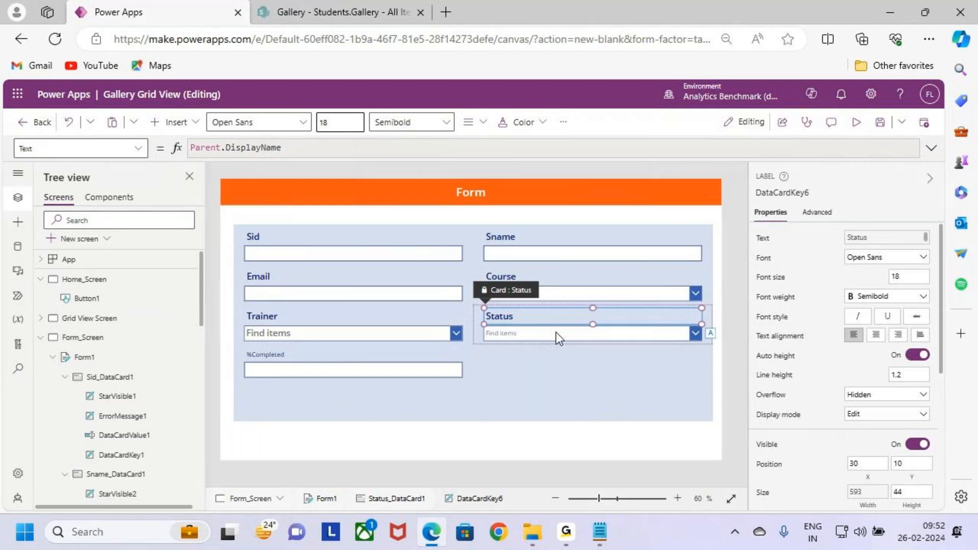
- Set the Status field's combo box to font size 18 and Semibold weight
left_click(556, 334)
left_click(502, 122)
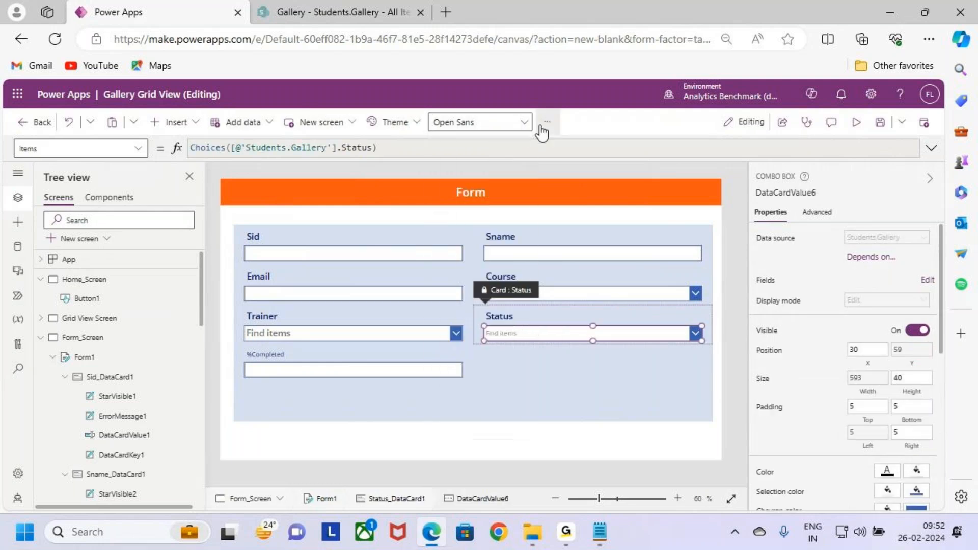
left_click(546, 123)
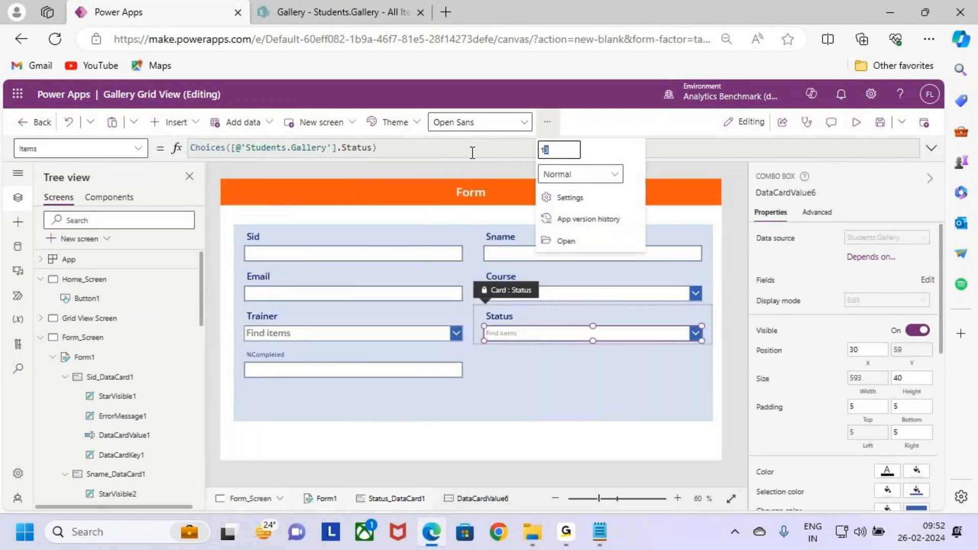
type("18")
left_click(581, 173)
left_click(591, 216)
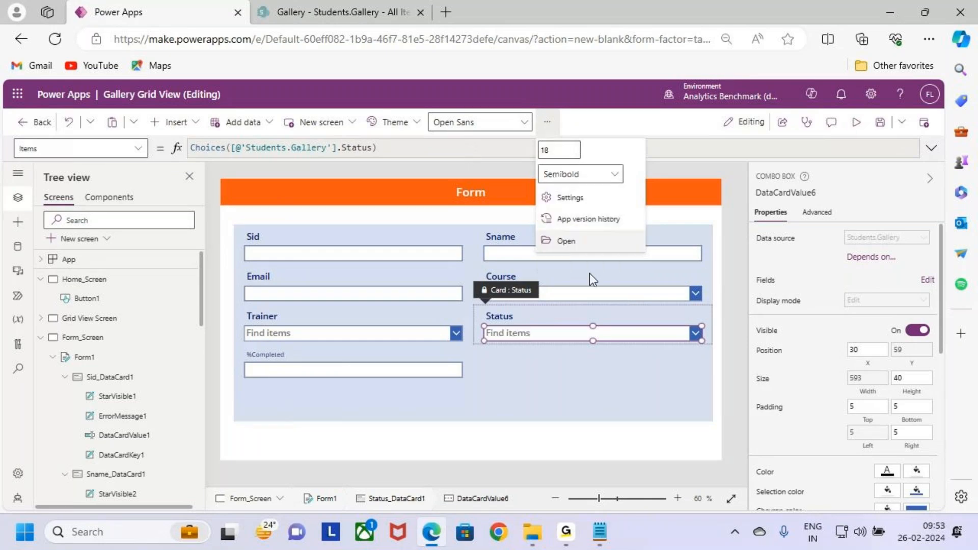
- Set the %Completed field's text input to Semibold font weight
left_click(339, 368)
left_click(339, 368)
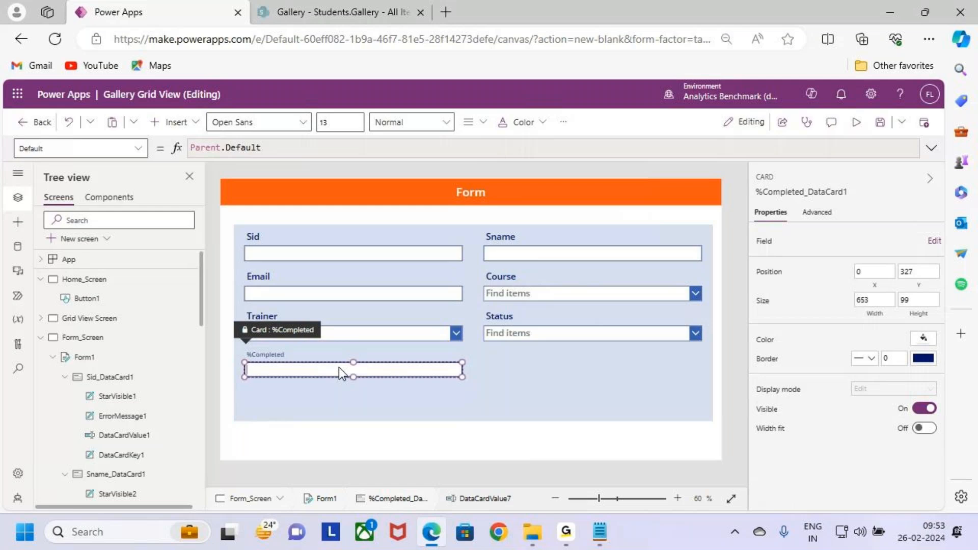
left_click(422, 125)
left_click(407, 165)
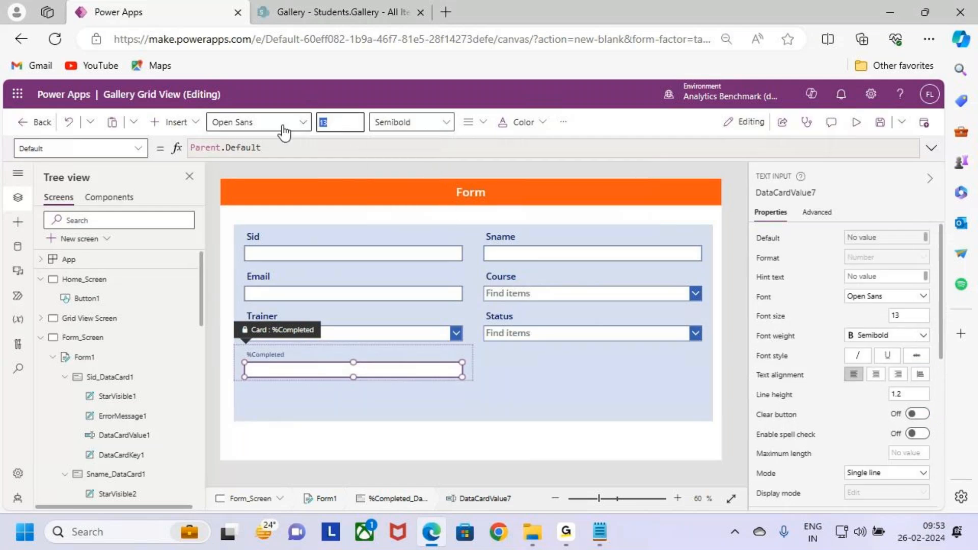
- Format the %Completed field's label with font size 18 and Semibold weight
left_click(354, 352)
left_click(354, 352)
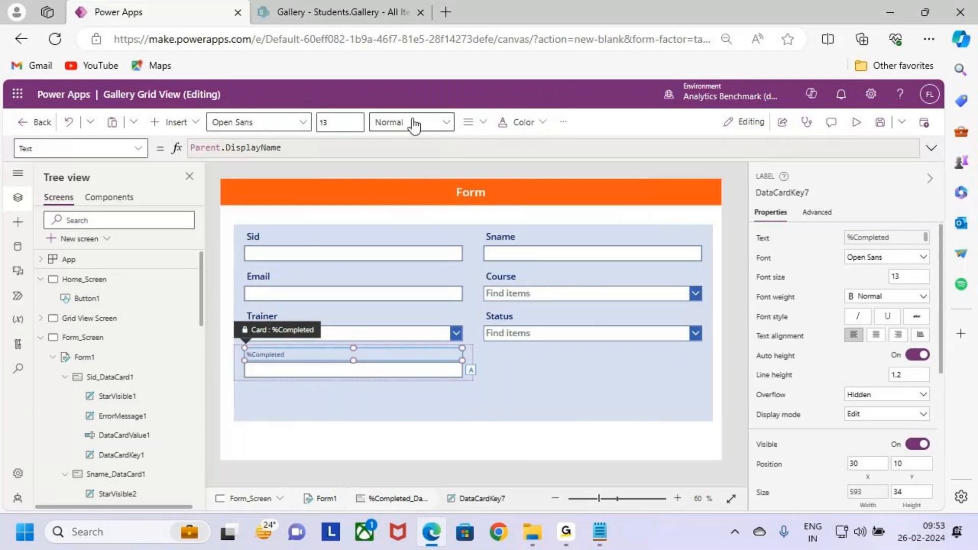
left_click_drag(337, 126, 261, 127)
type("18")
left_click(419, 126)
left_click(419, 127)
left_click(414, 164)
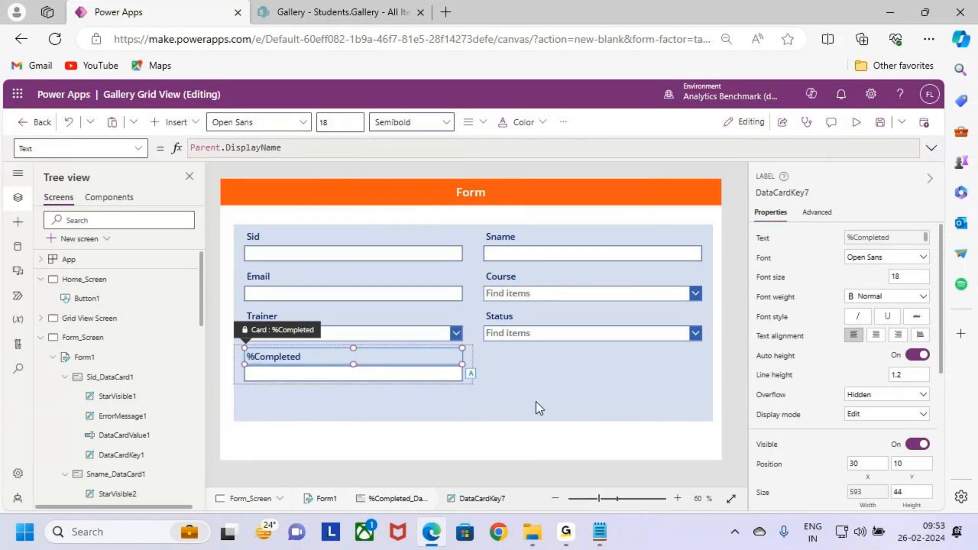
left_click(556, 391)
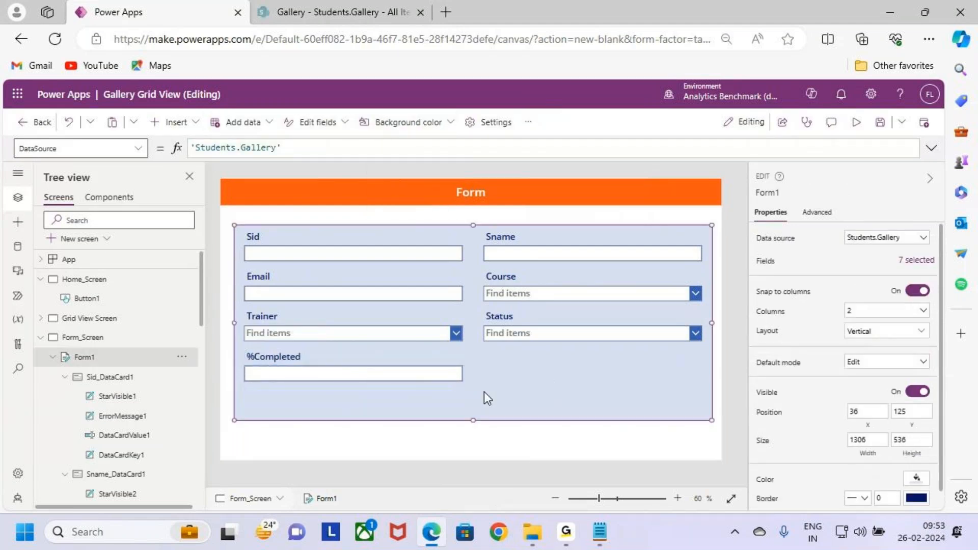
- Open the OnSelect formula of the gallery's View icon on Grid View Screen in the expanded formula editor
left_click(89, 318)
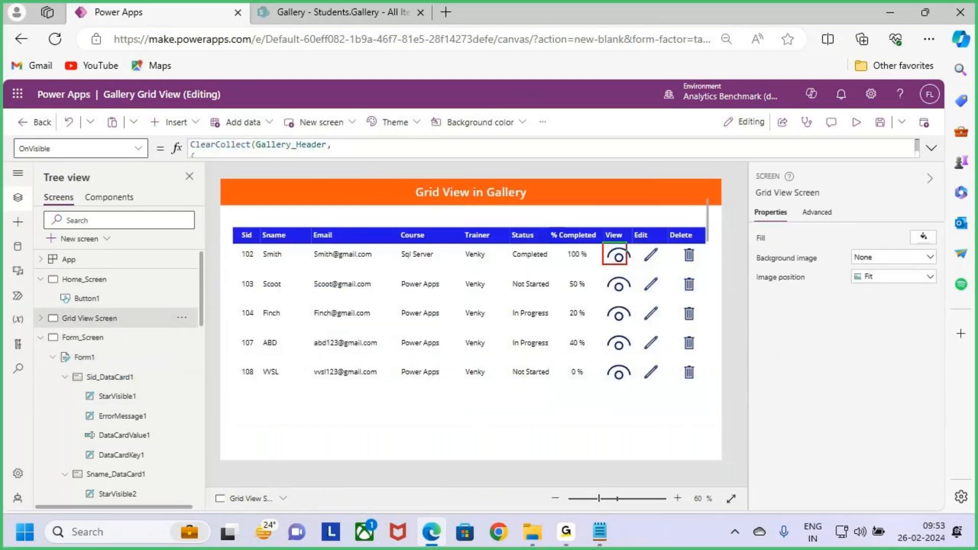
mouse_move(223, 245)
left_mouse_down()
mouse_move(389, 269)
mouse_move(701, 270)
left_mouse_up()
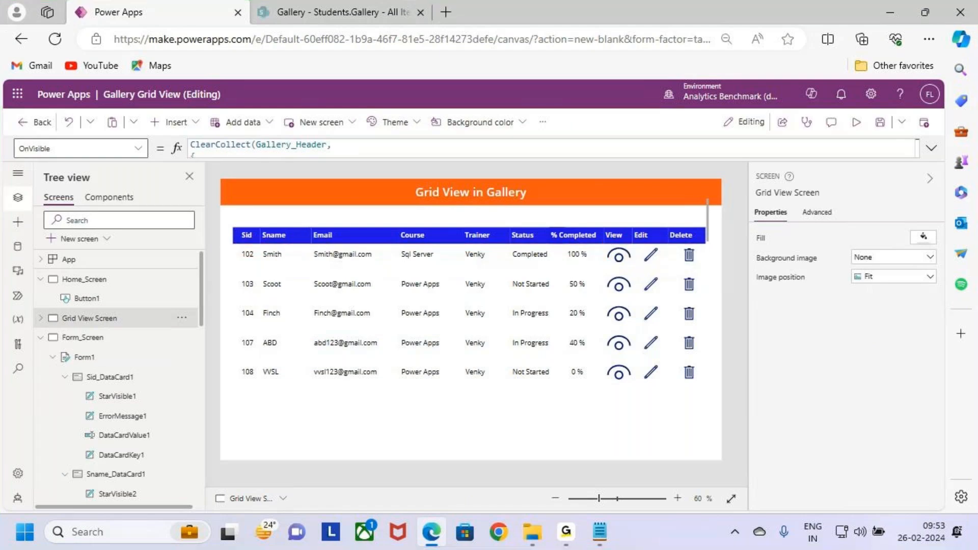
left_click(95, 342)
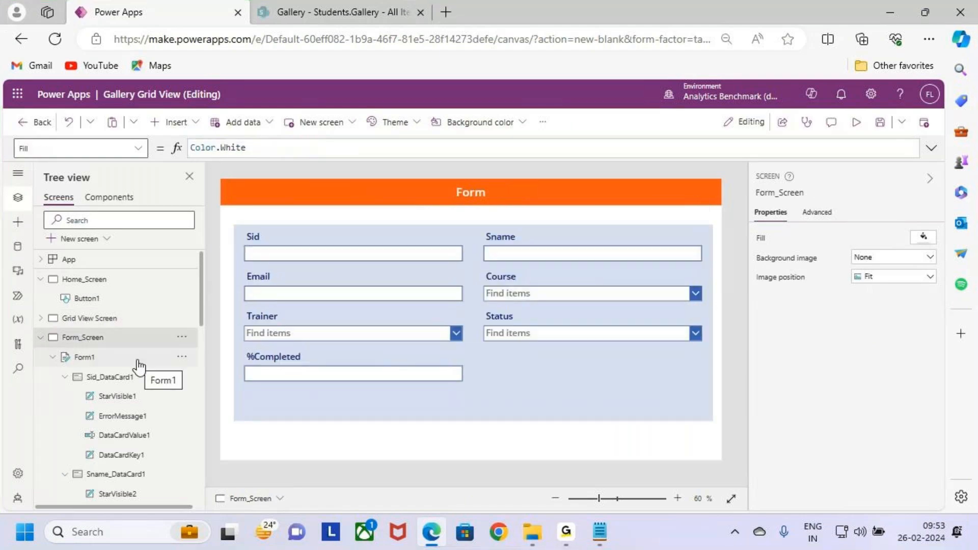
left_click(85, 320)
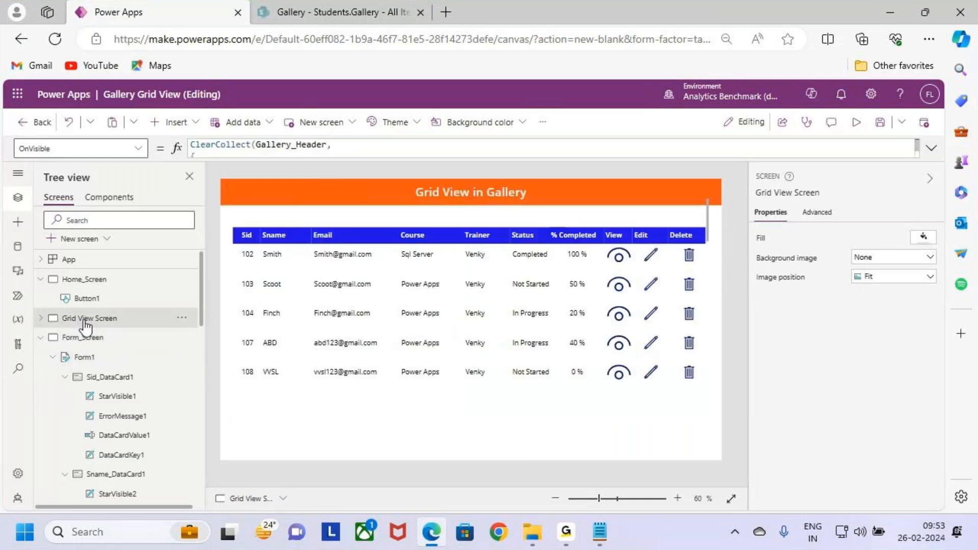
left_click(605, 259)
left_click(618, 260)
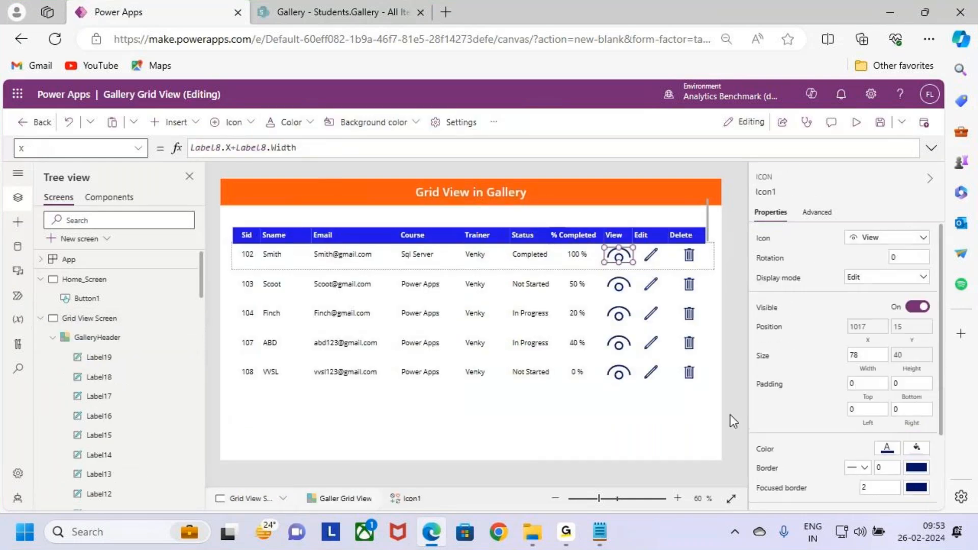
left_click(139, 149)
scroll(84, 275, "up", 4)
scroll(87, 288, "down", 1)
left_click(84, 295)
left_click(932, 148)
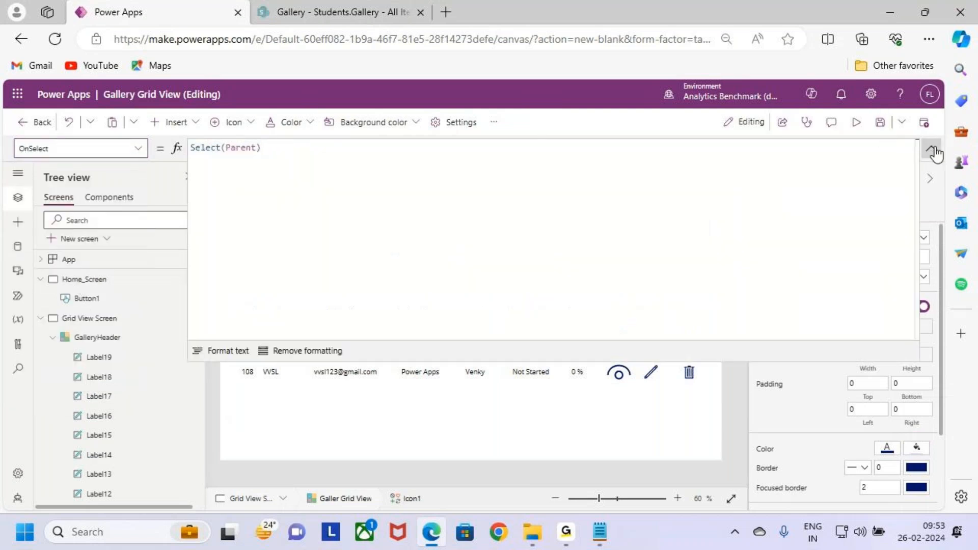
- Replace the View icon's OnSelect formula with ResetForm(Form1);
left_click_drag(284, 148, 120, 147)
key("BackSpace")
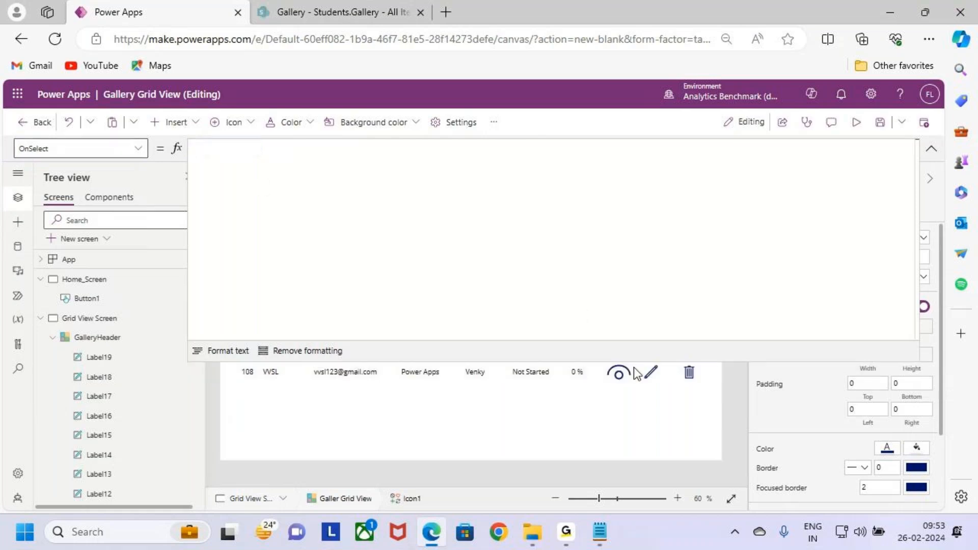
left_click_drag(637, 362, 638, 325)
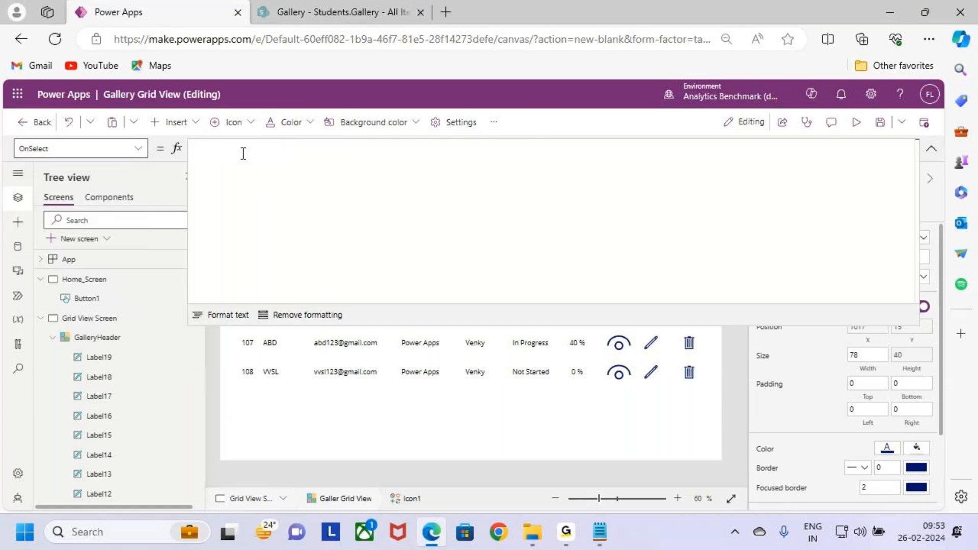
type("Res")
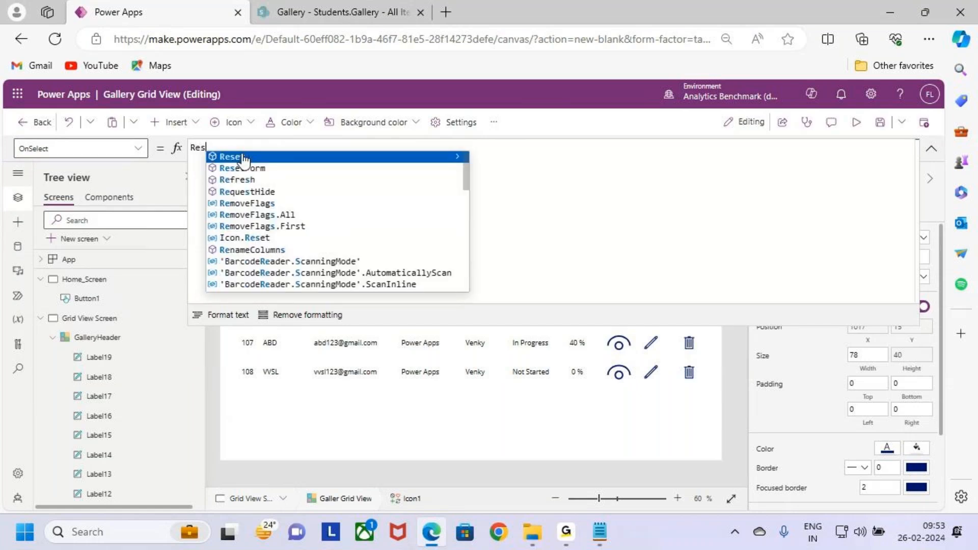
type("etForm(")
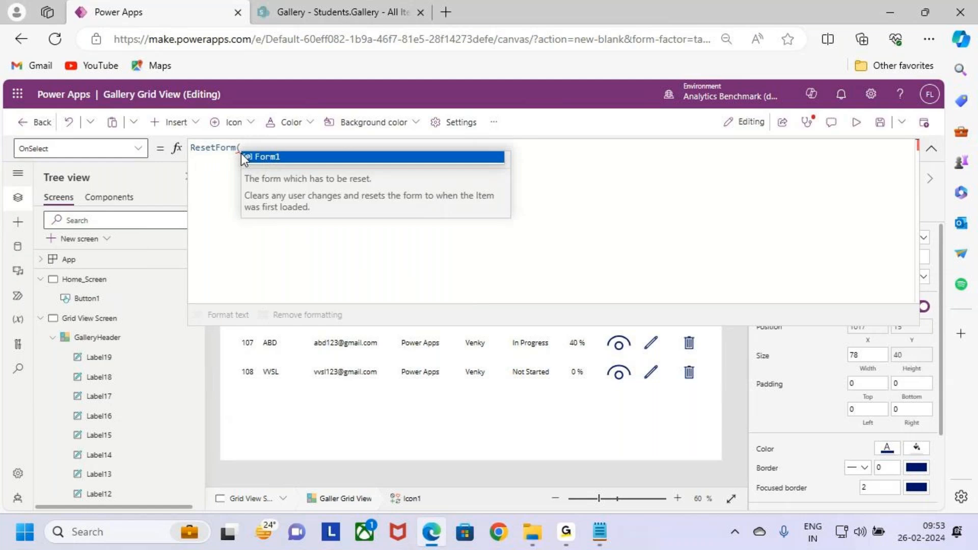
left_click(241, 156)
type(");")
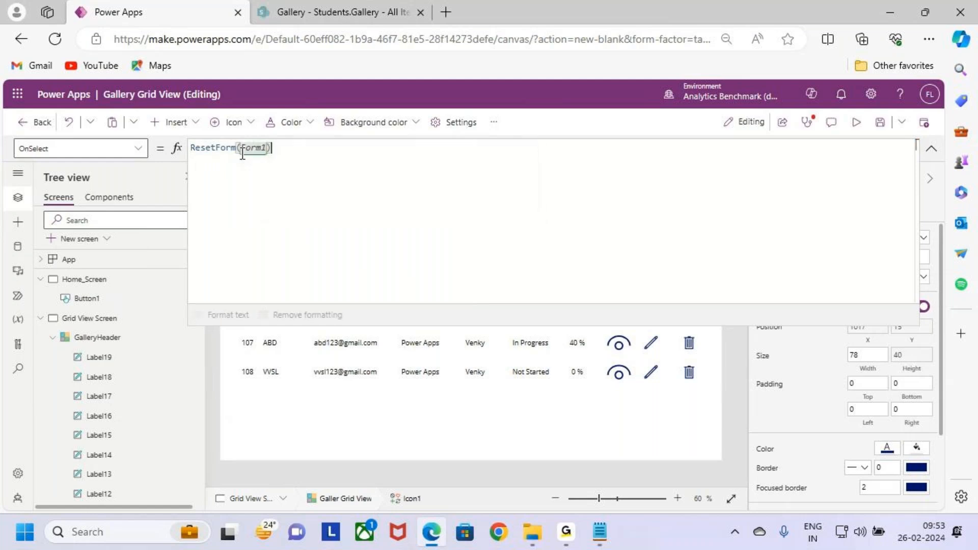
key("Return")
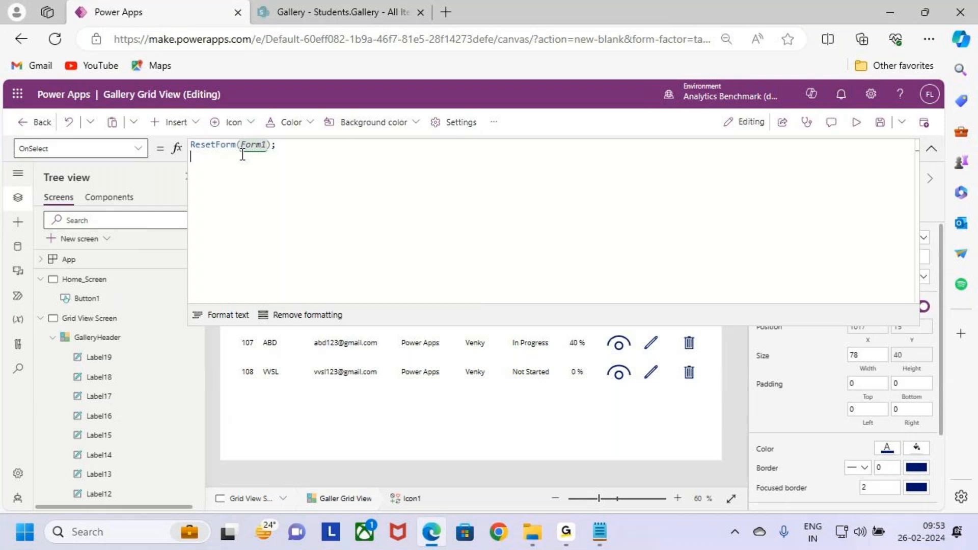
- Add ViewForm(Form1); on a new line of the View icon's OnSelect formula
key("shift+Return")
type("Vie")
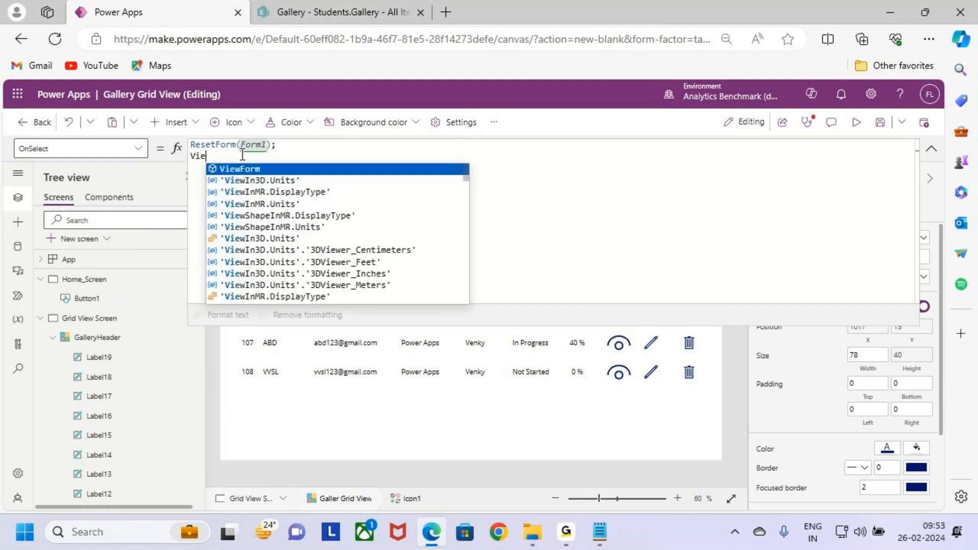
key("Tab")
type("false")
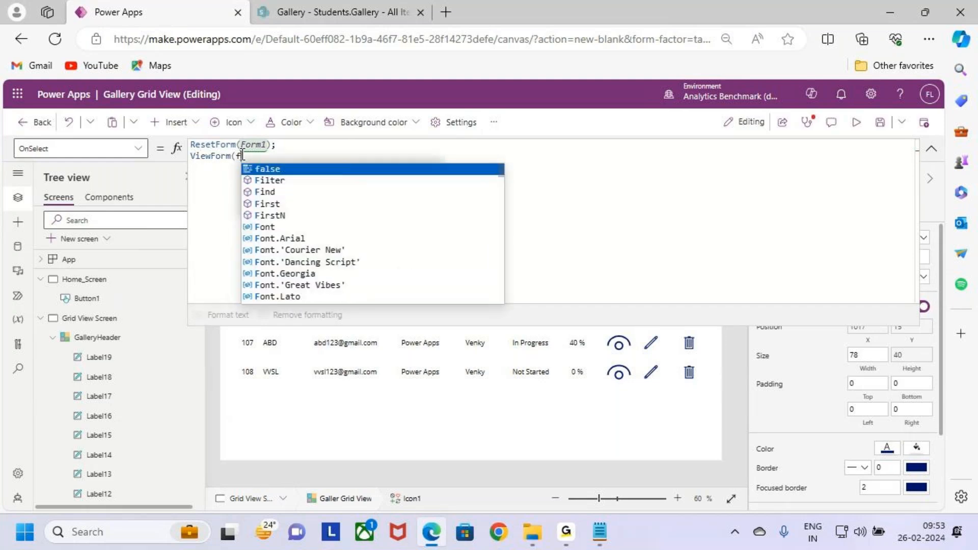
key("BackSpace")
key("BackSpace")
key("BackSpace")
key("BackSpace")
key("BackSpace")
type("for")
key("Down")
key("Tab")
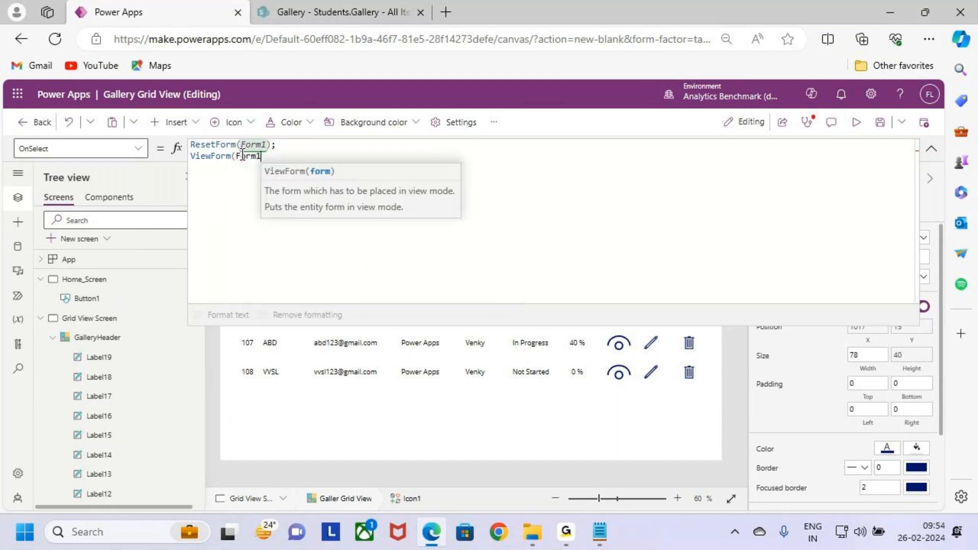
type(";")
key("shift+Return")
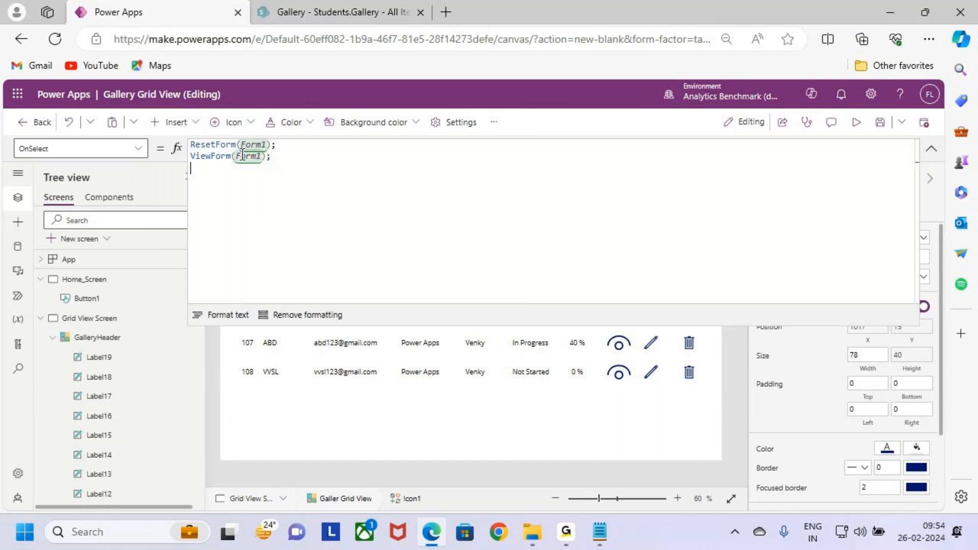
- Complete the View icon's OnSelect formula with Navigate(Form_Screen) and collapse the formula editor
type("nav")
key("Tab")
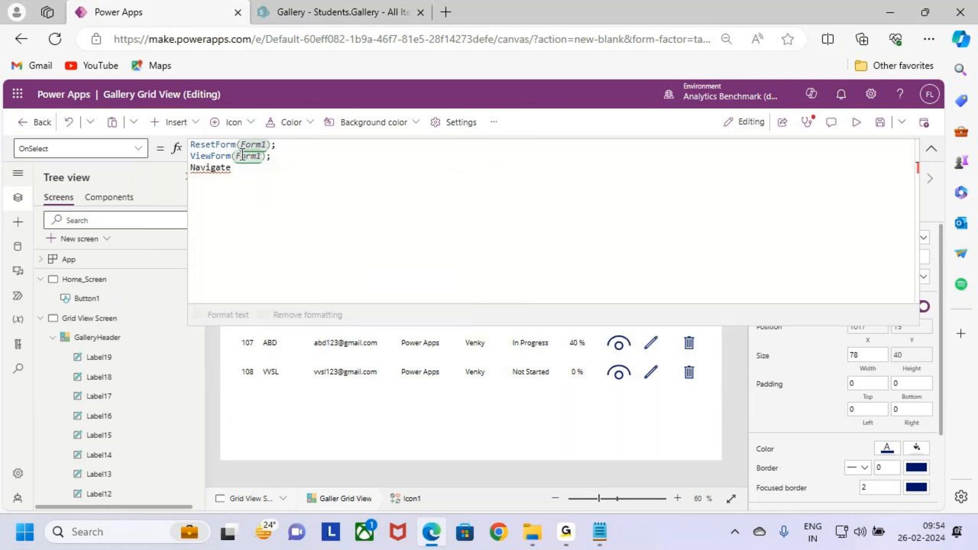
type("f")
key("BackSpace")
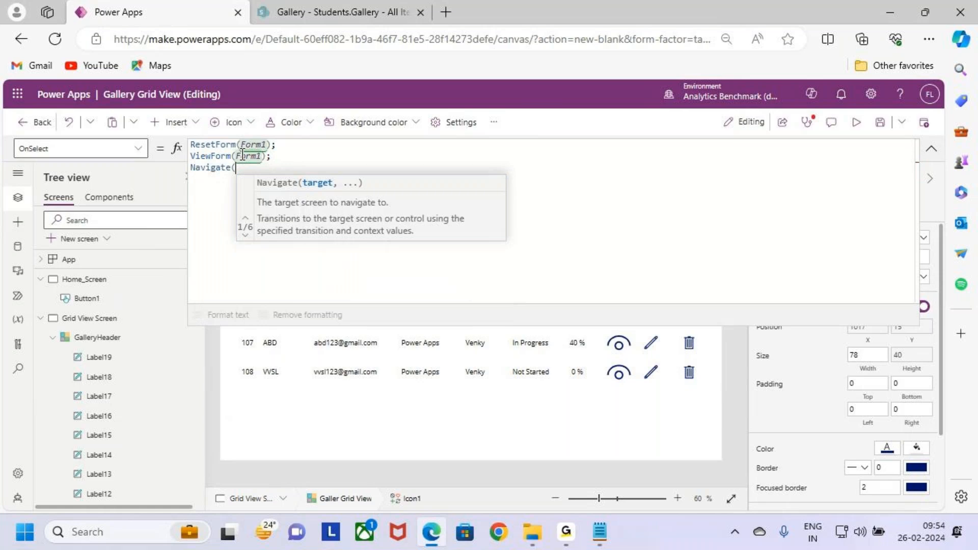
type("for")
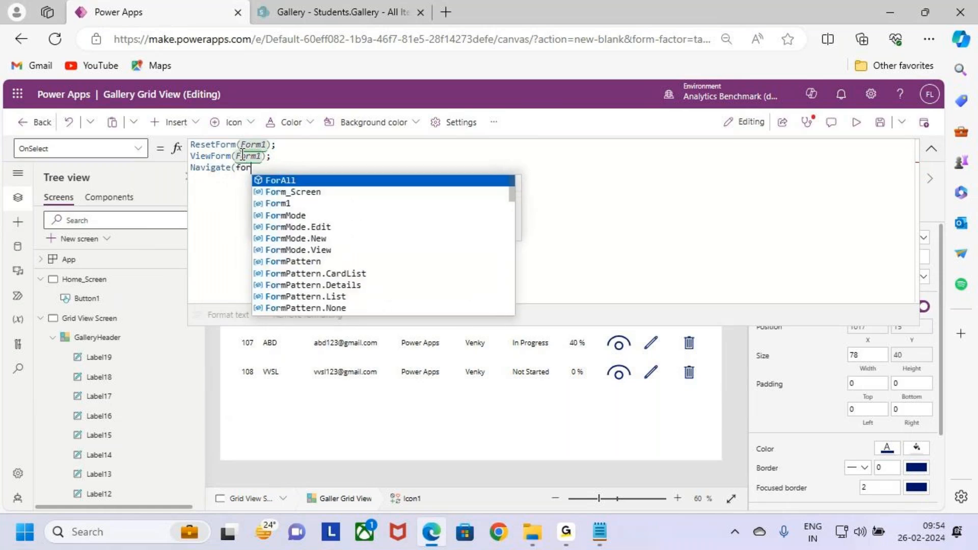
key("Down")
key("Tab")
type(")")
left_click(932, 149)
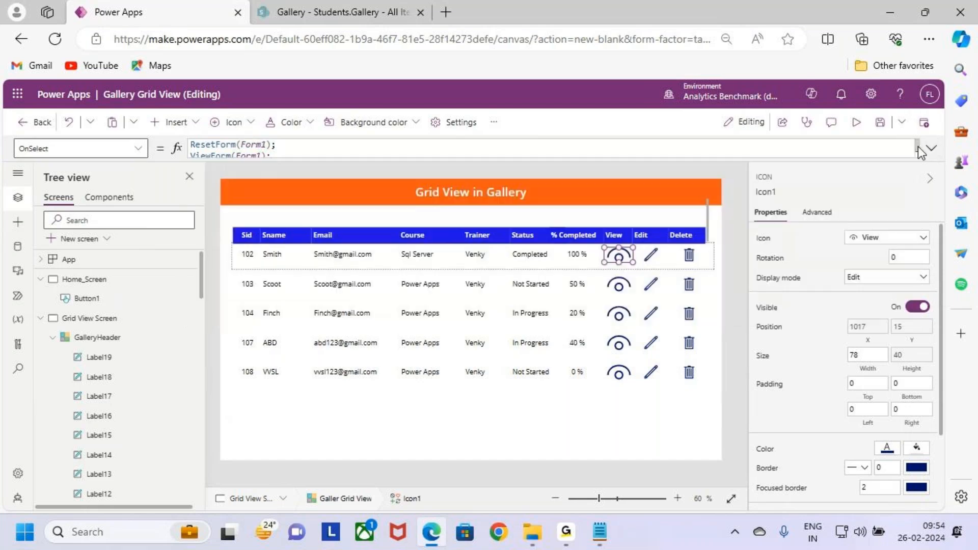
- Preview the app, test the View icon on the Sid 102 record, and return to editing
left_click(857, 123)
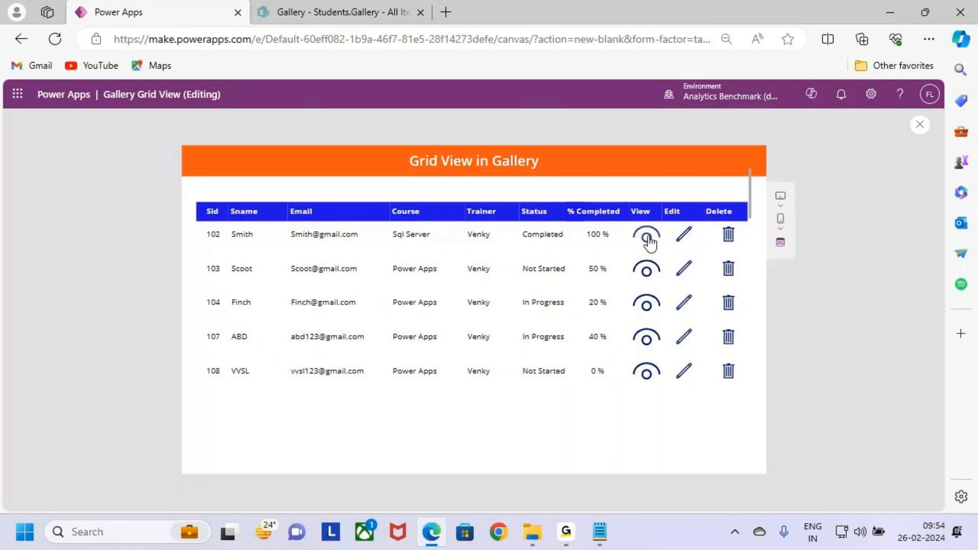
left_click(648, 236)
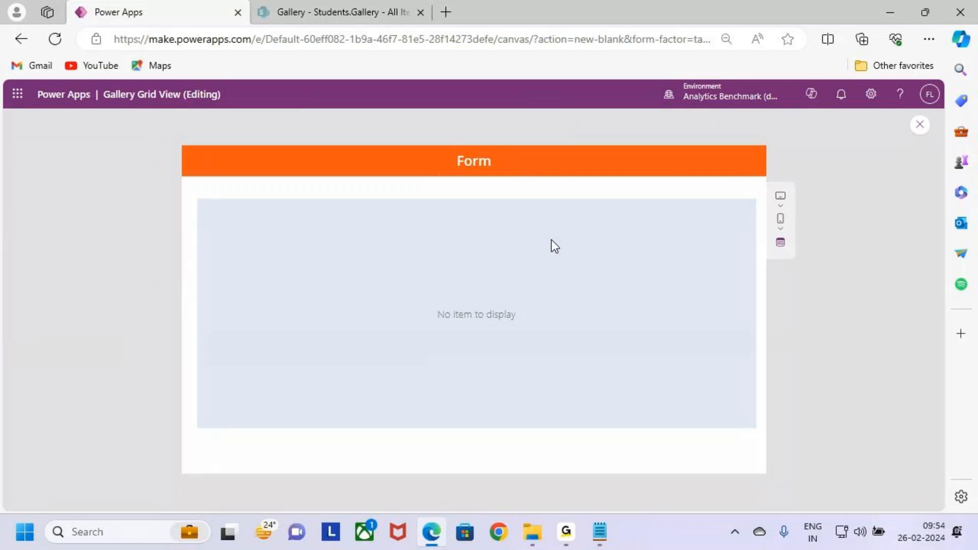
left_click(920, 125)
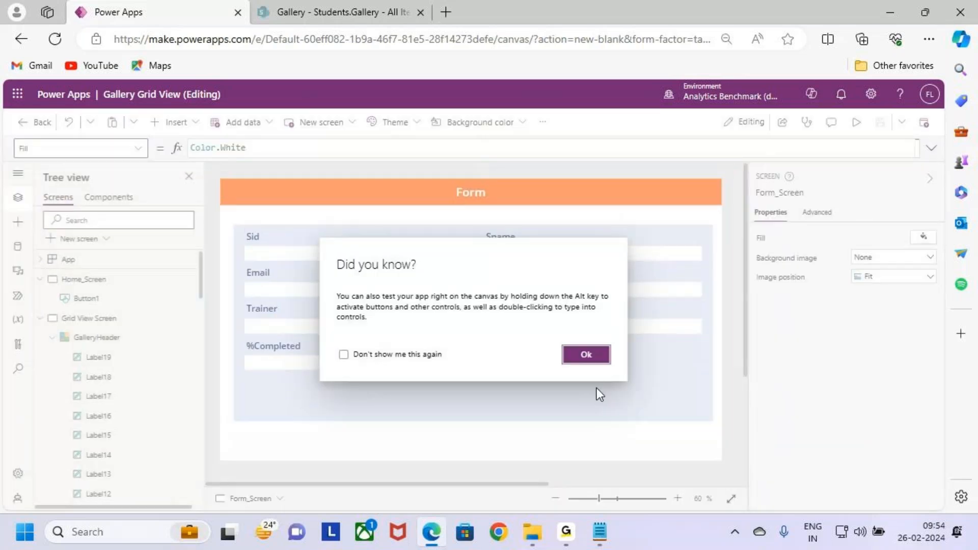
left_click(596, 364)
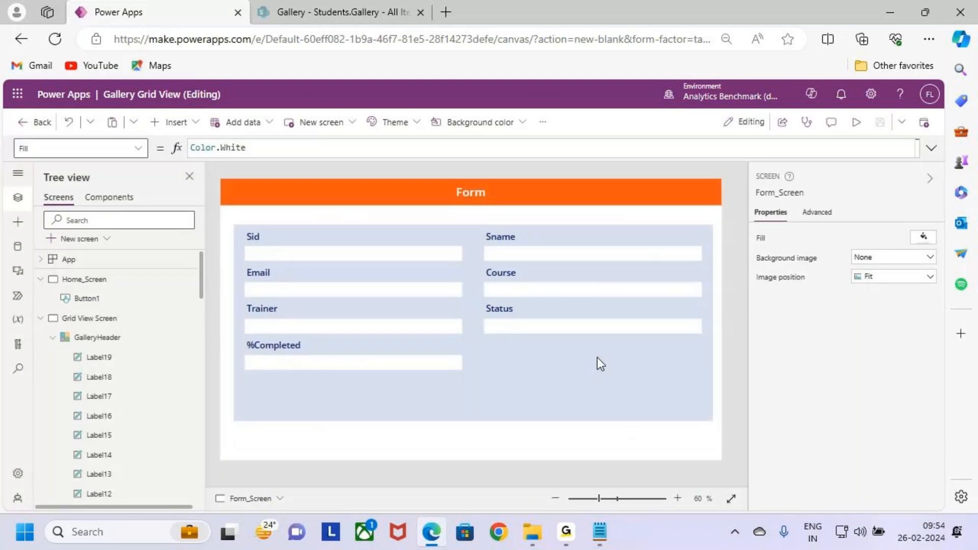
- Set the Item property of Form1 on Form_Screen to 'Galler Grid View'.Selected
left_click(598, 360)
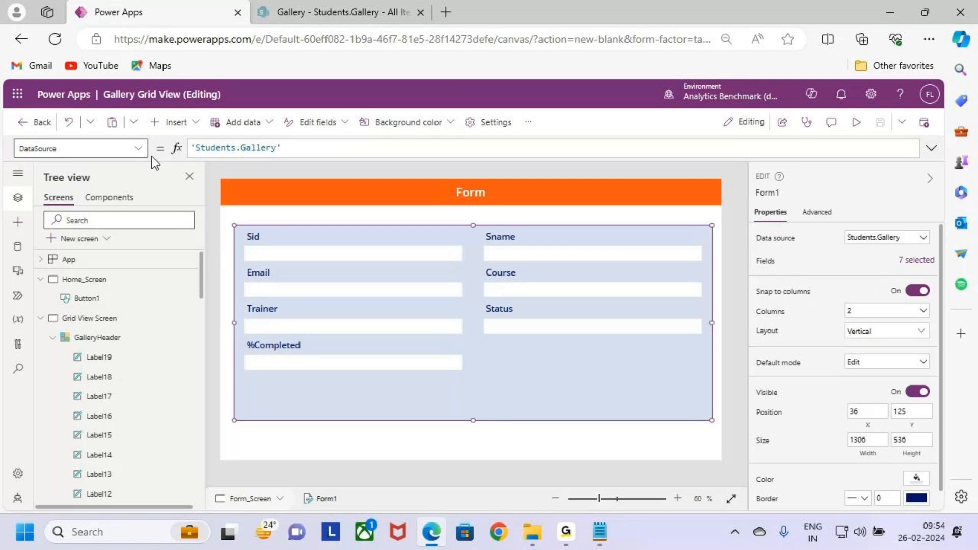
left_click(122, 148)
scroll(112, 248, "down", 3)
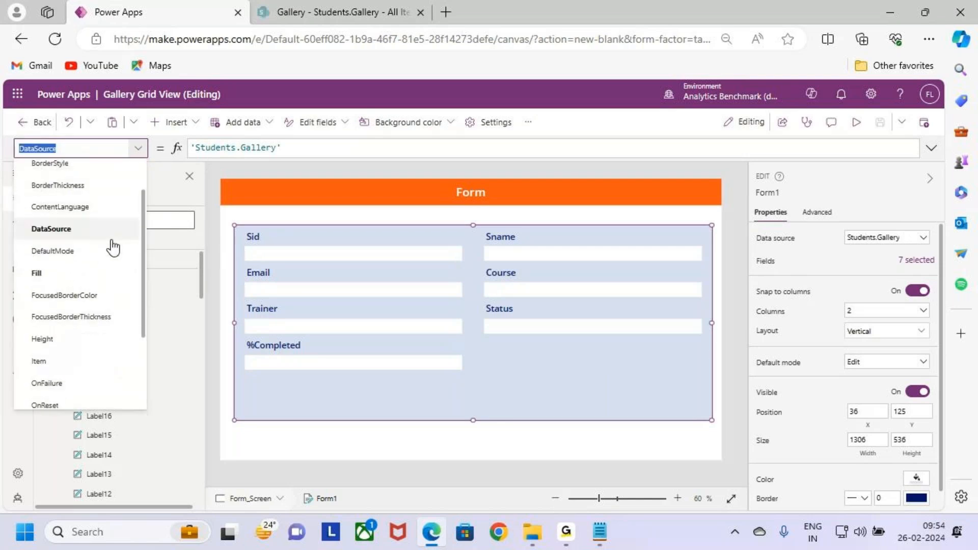
left_click(81, 337)
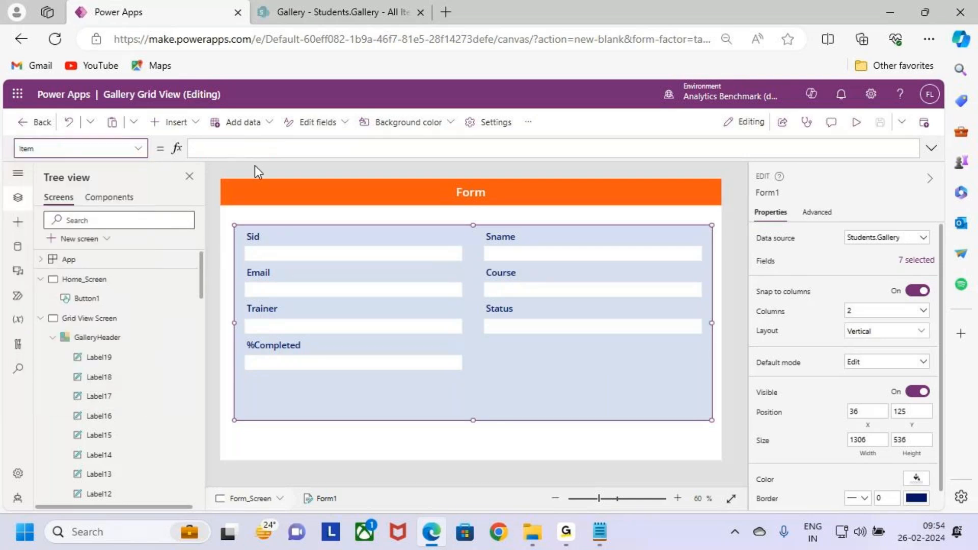
type("galle")
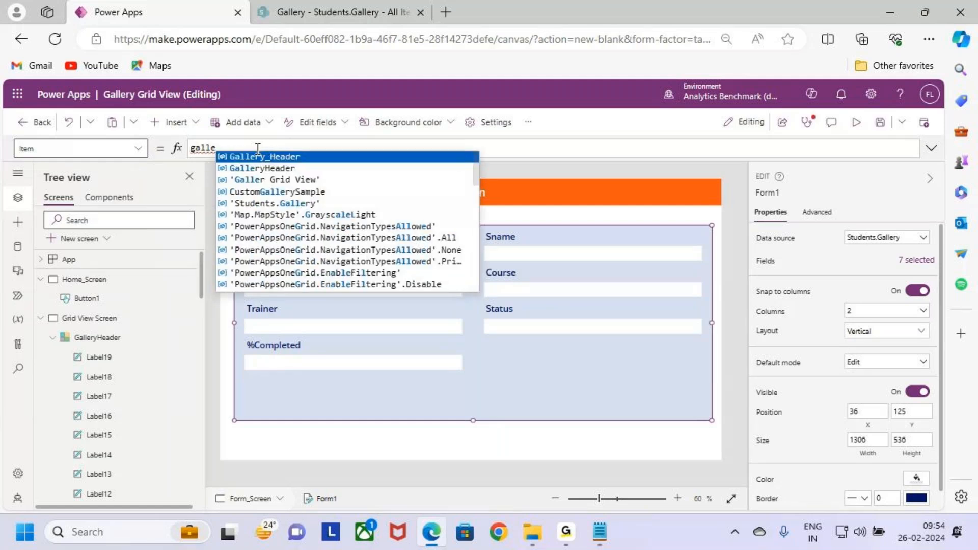
key("Down")
key("Down")
key("Tab")
type(".")
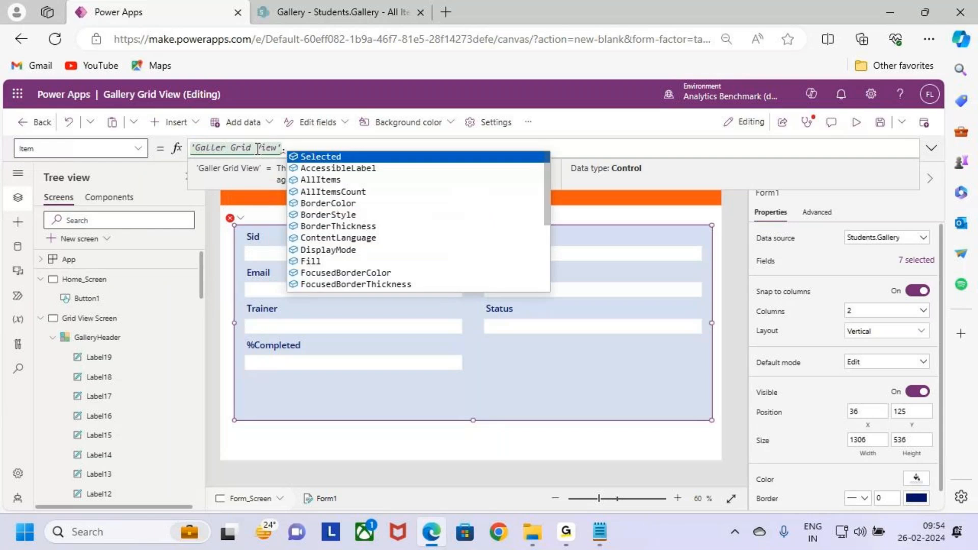
key("Tab")
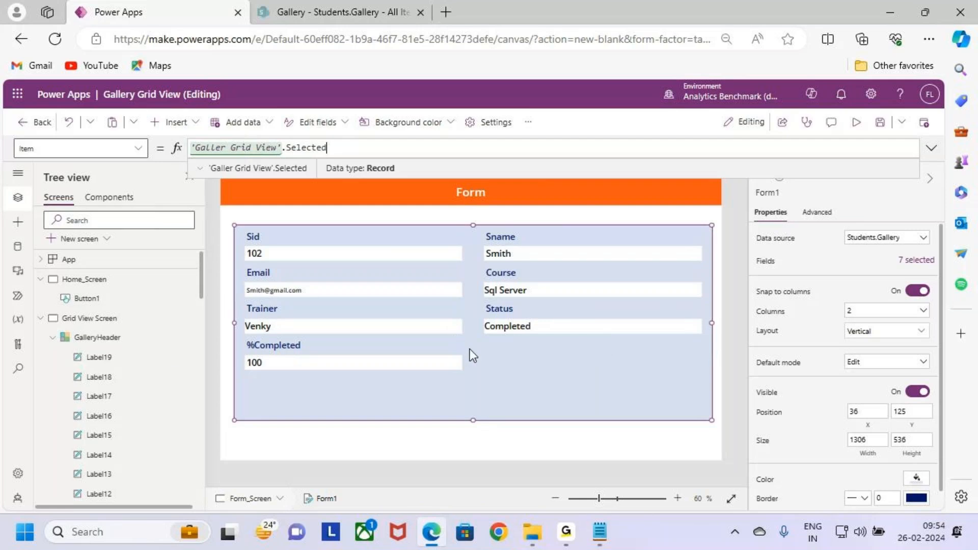
- Preview Grid View Screen, view the Sid 107 record in the form, and return to editing
left_click(116, 320)
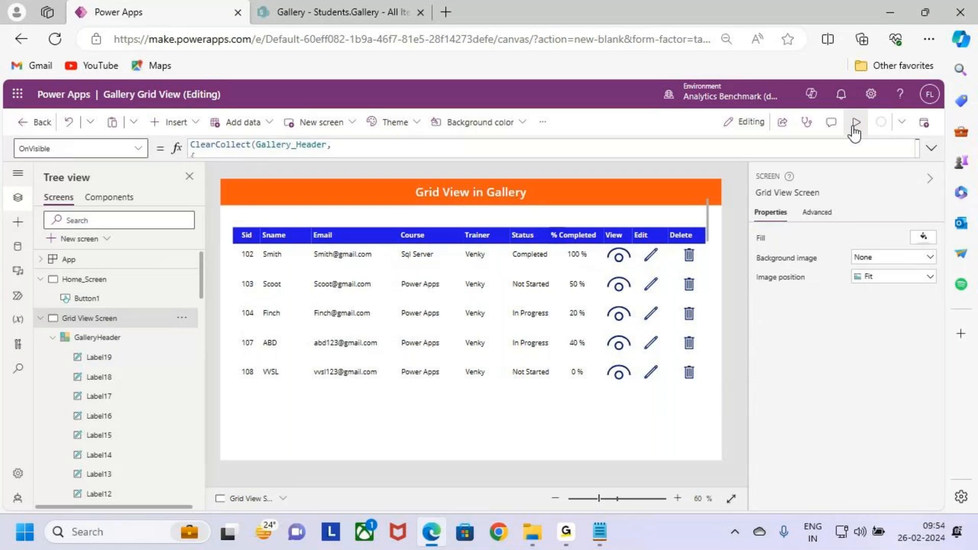
left_click(857, 123)
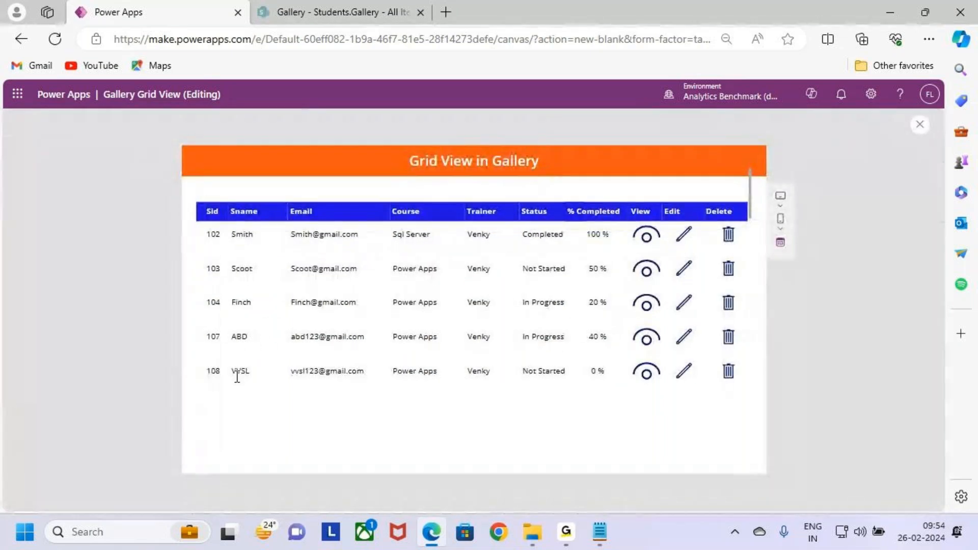
left_click(641, 338)
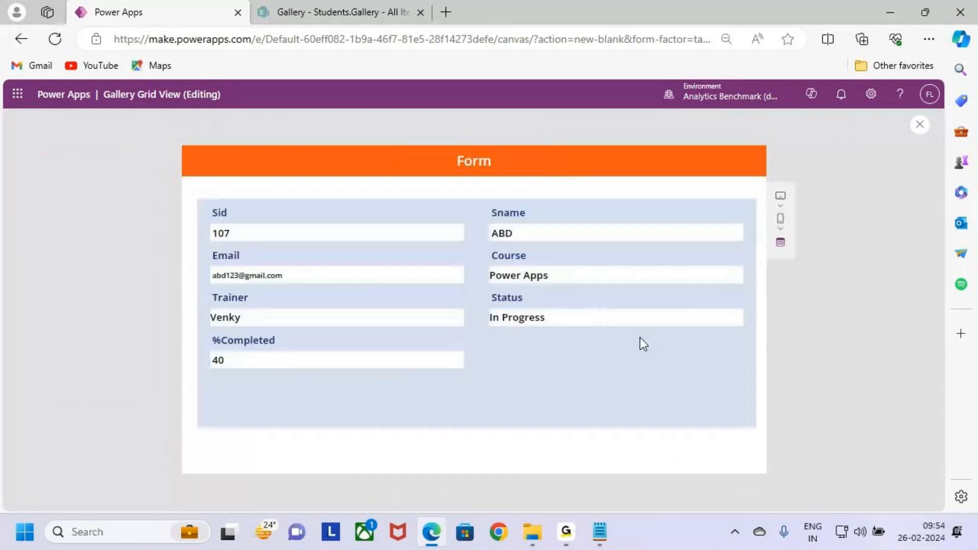
left_click_drag(528, 236, 468, 231)
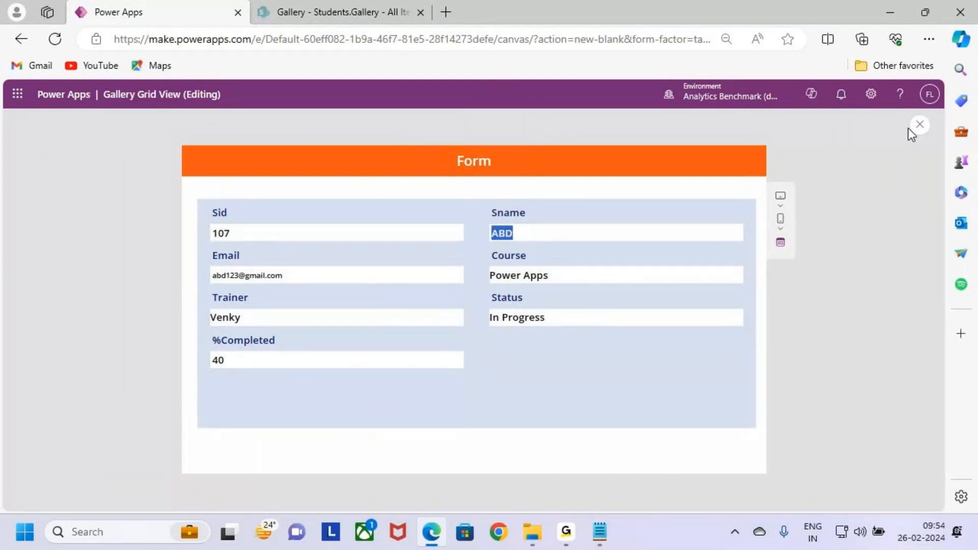
key("ctrl+2")
left_click_drag(185, 151, 222, 176)
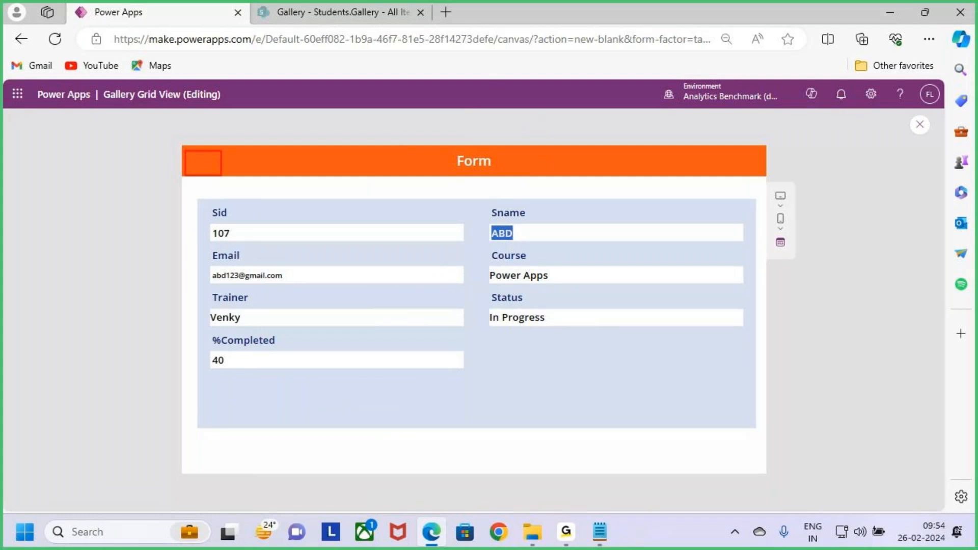
key("Escape")
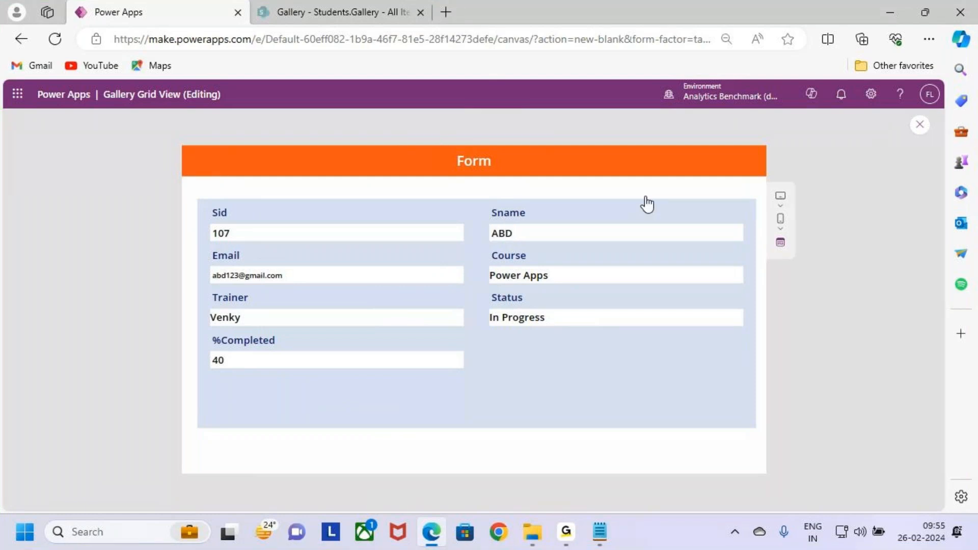
key("Escape")
left_click(583, 354)
- Insert a Back arrow icon on Form_Screen and place it at the left end of the orange header
left_click(435, 343)
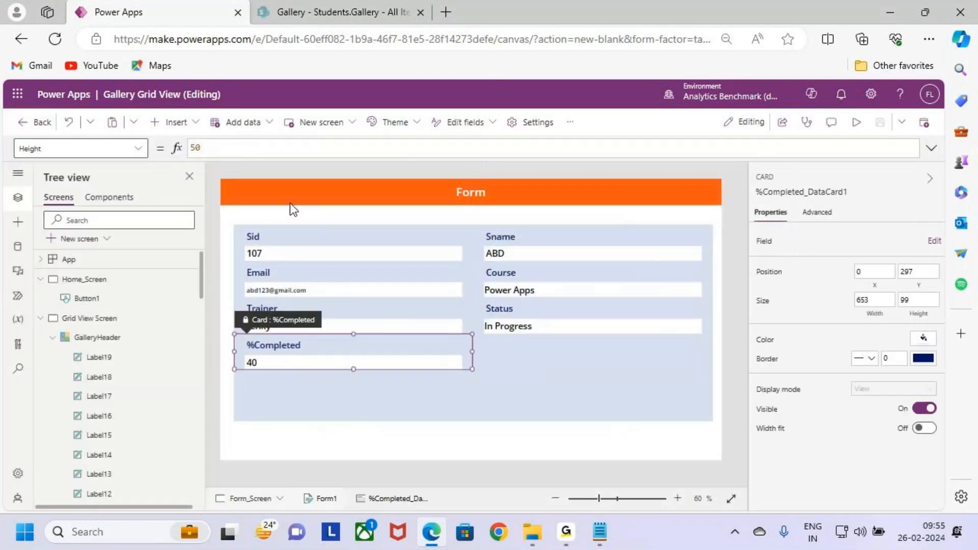
left_click(289, 203)
left_click(176, 123)
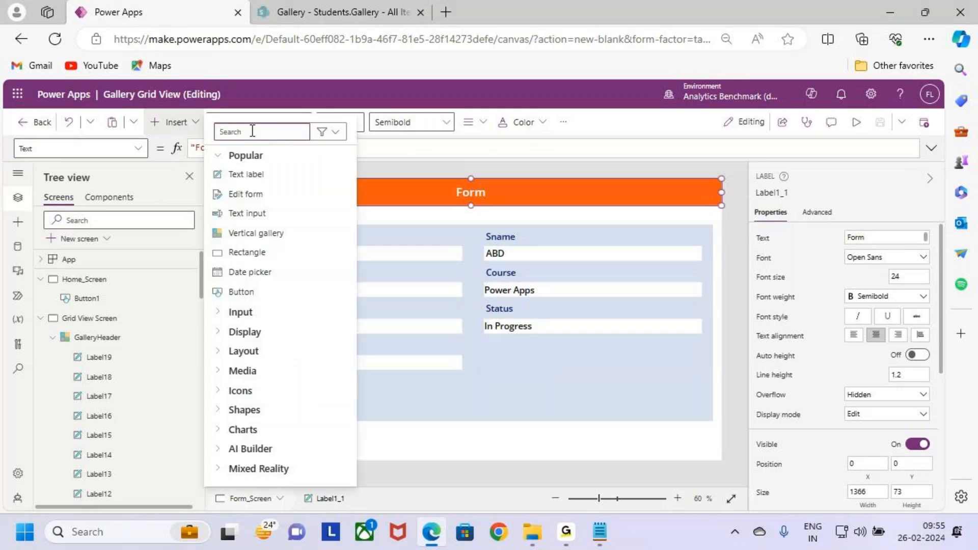
type("bacl")
key("BackSpace")
key("BackSpace")
type("ck")
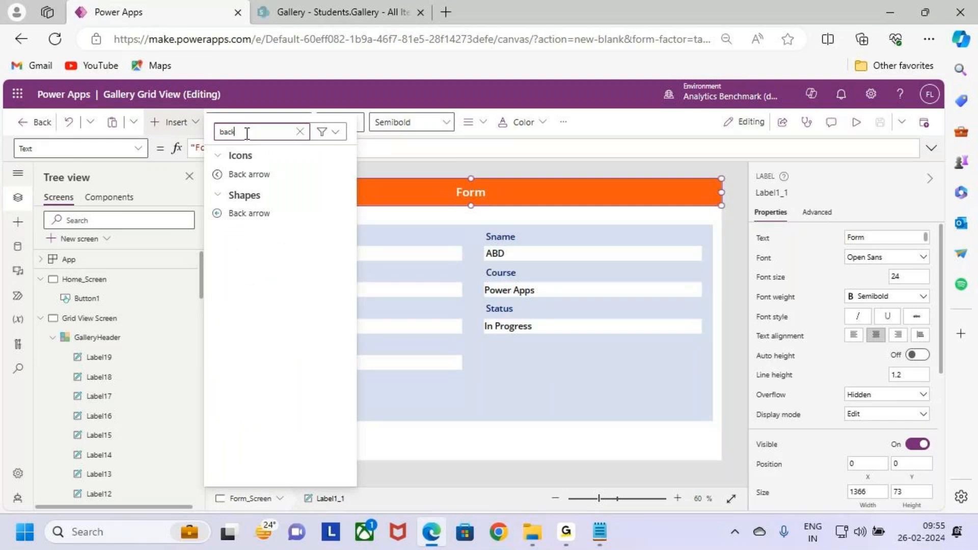
left_click(259, 177)
left_click_drag(236, 191, 236, 190)
- Reduce the Back arrow icon's height to about 53 and color the icon white
scroll(235, 190, "up", 5)
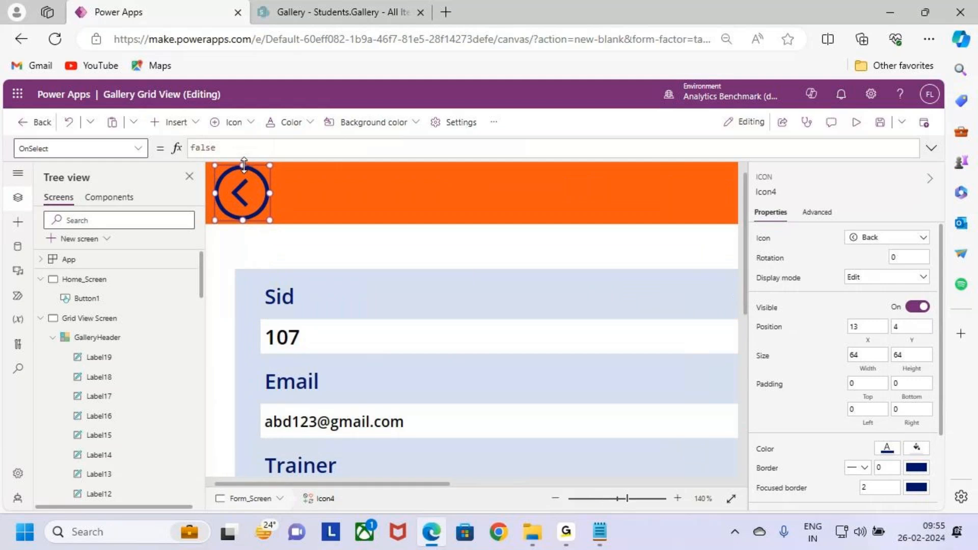
left_click_drag(243, 165, 236, 189)
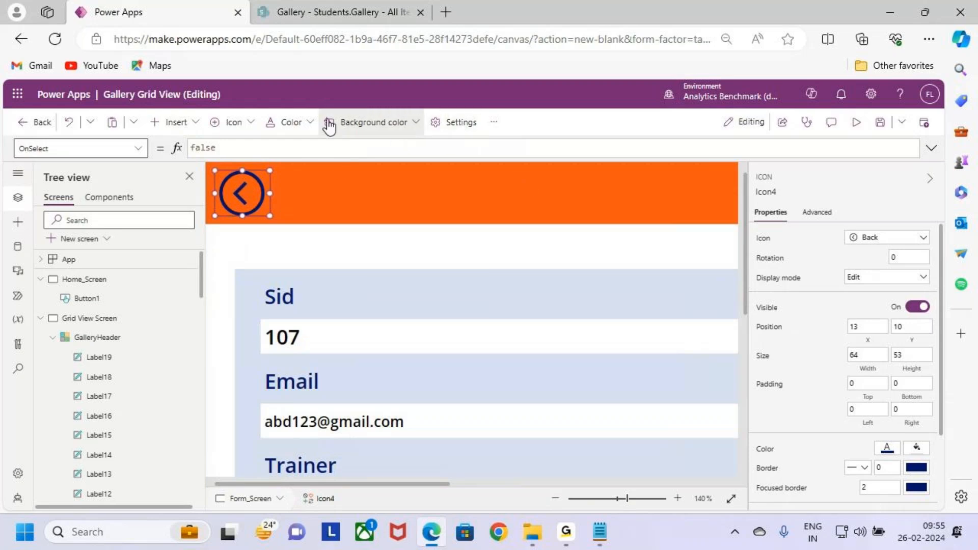
left_click(294, 123)
left_click(279, 340)
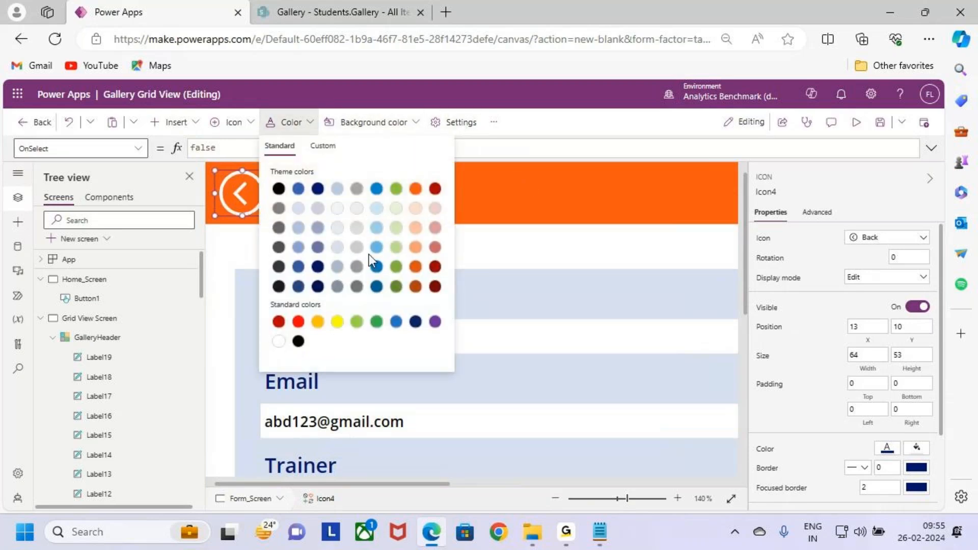
- Set the Back arrow icon's OnSelect formula to Navigate('Grid View Screen') and save the app
left_click(229, 198)
left_click_drag(220, 149, 147, 153)
type("Navigate")
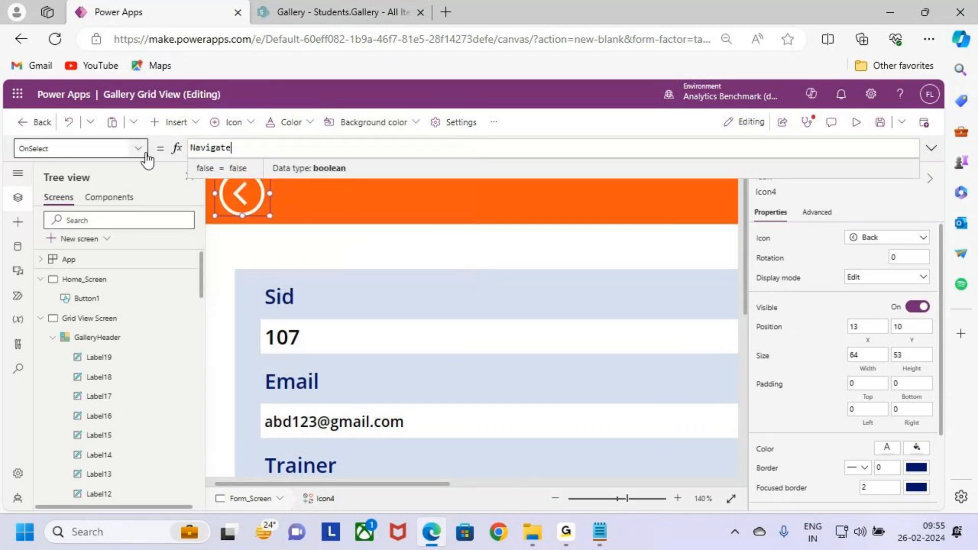
type("(g")
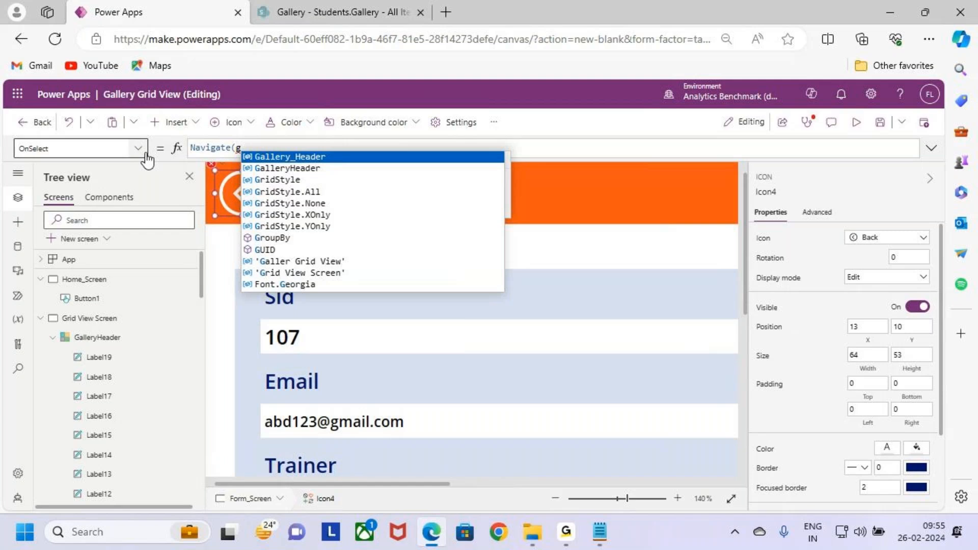
key("Down")
key("Down")
key("Down")
key("Down")
key("Down")
key("Down")
key("Down")
key("Down")
key("Down")
key("Down")
key("Tab")
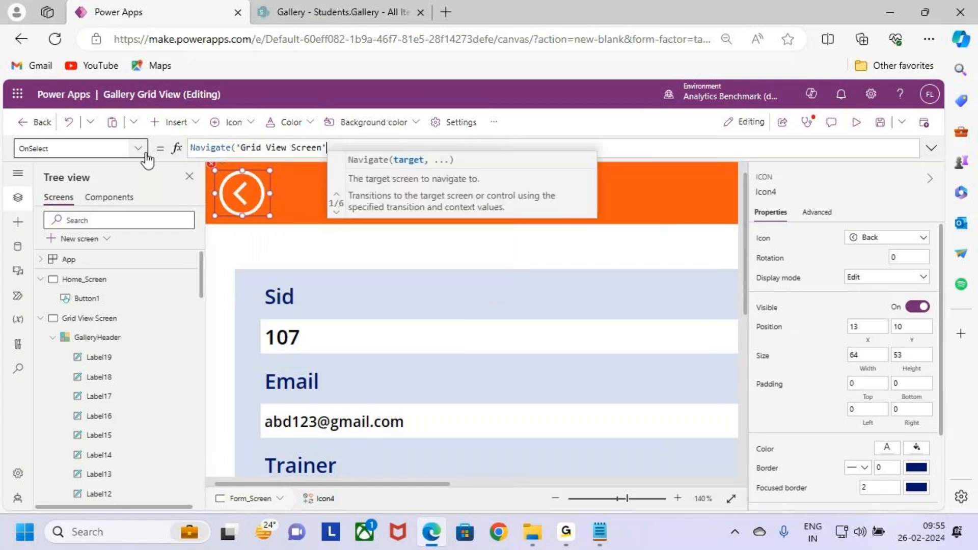
type(")")
left_click(881, 122)
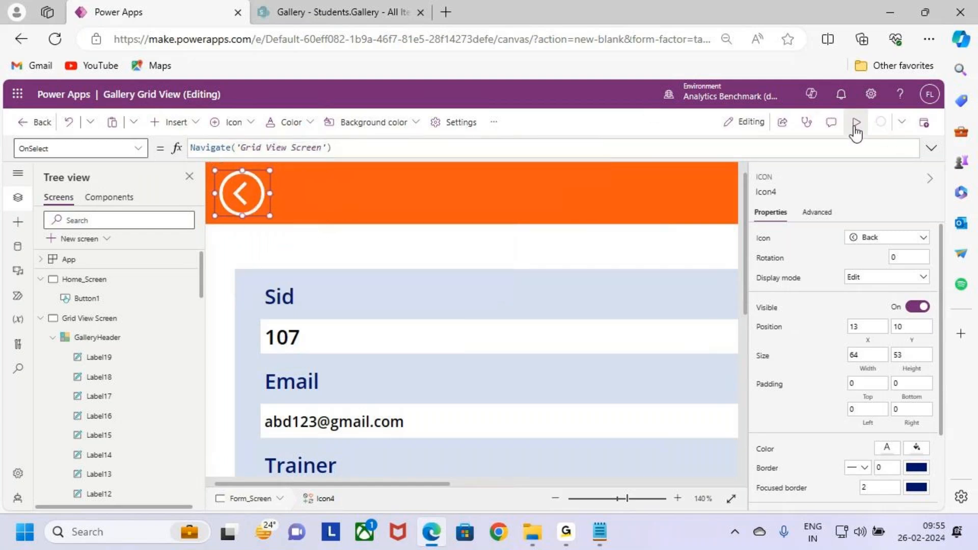
- Preview Form_Screen and test the Back arrow icon to return to Grid View Screen
left_click(856, 127)
left_click(195, 168)
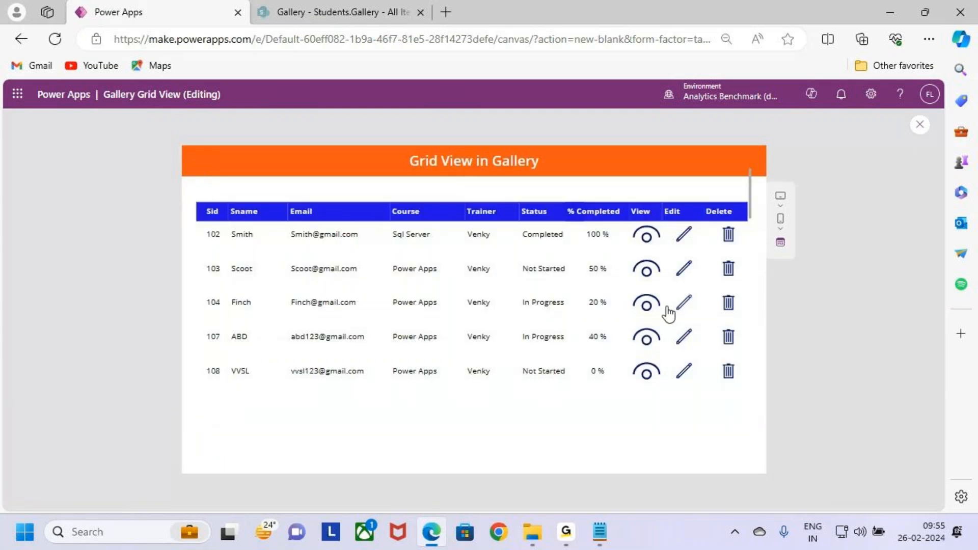
- Exit the app preview of Grid View Screen and dismiss the tip about testing on the canvas
left_click(681, 231)
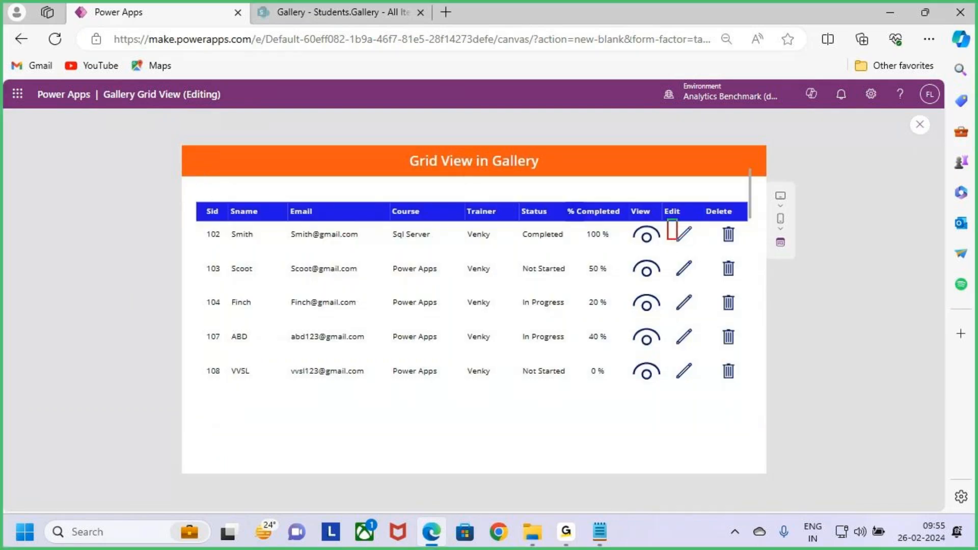
mouse_move(201, 228)
left_mouse_down()
mouse_move(408, 260)
mouse_move(615, 250)
left_mouse_up()
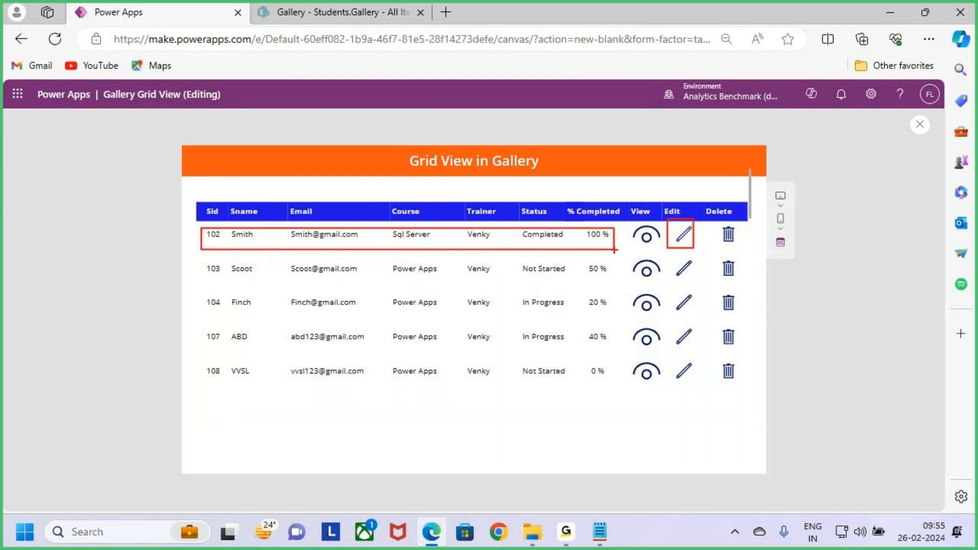
key("Escape")
key("Escape")
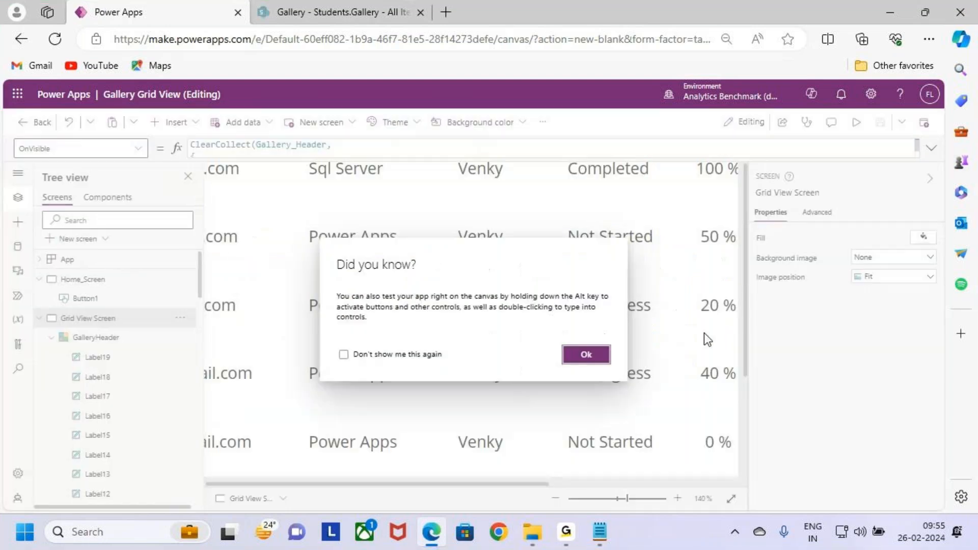
left_click(591, 357)
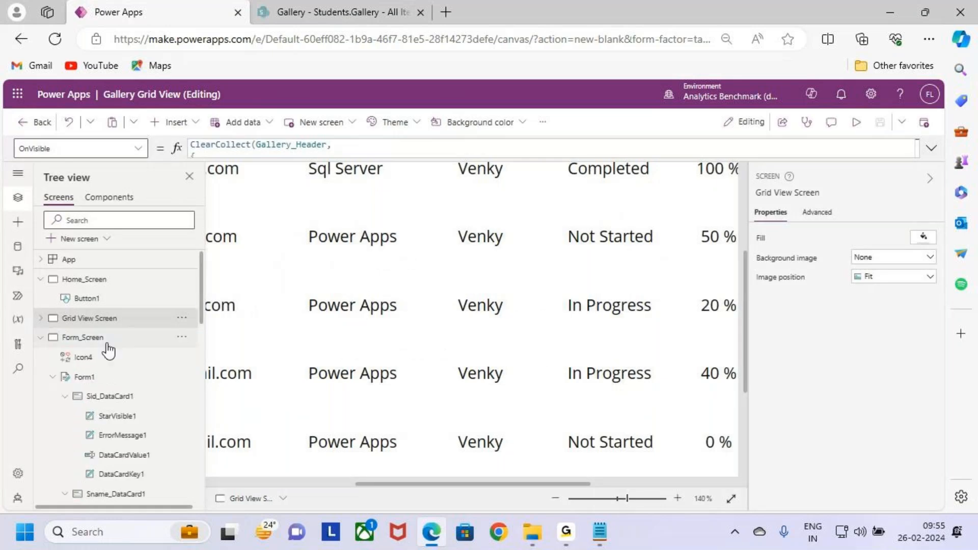
- Examine the whole of Form1 and its fields on Form_Screen
left_click(105, 339)
left_click(537, 388)
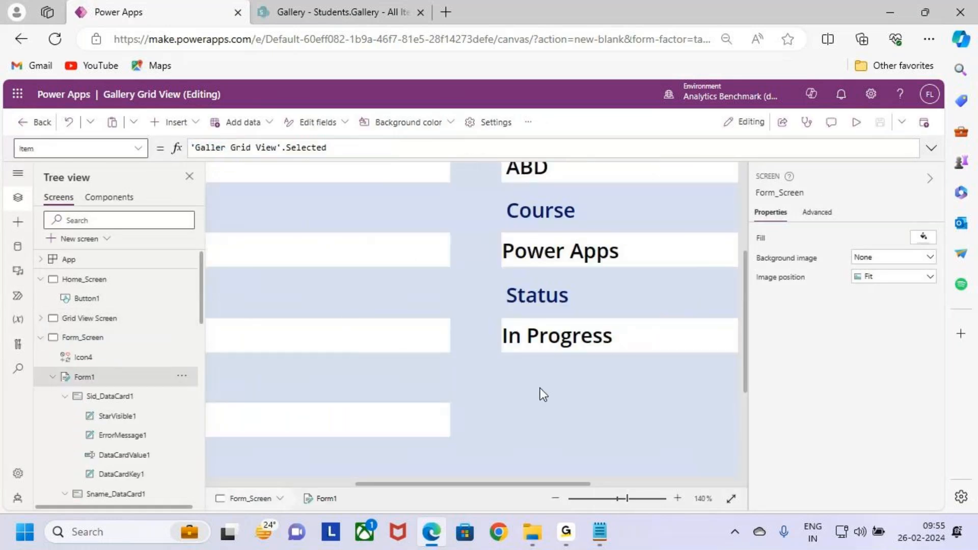
scroll(543, 389, "down", 6)
scroll(548, 388, "down", 2)
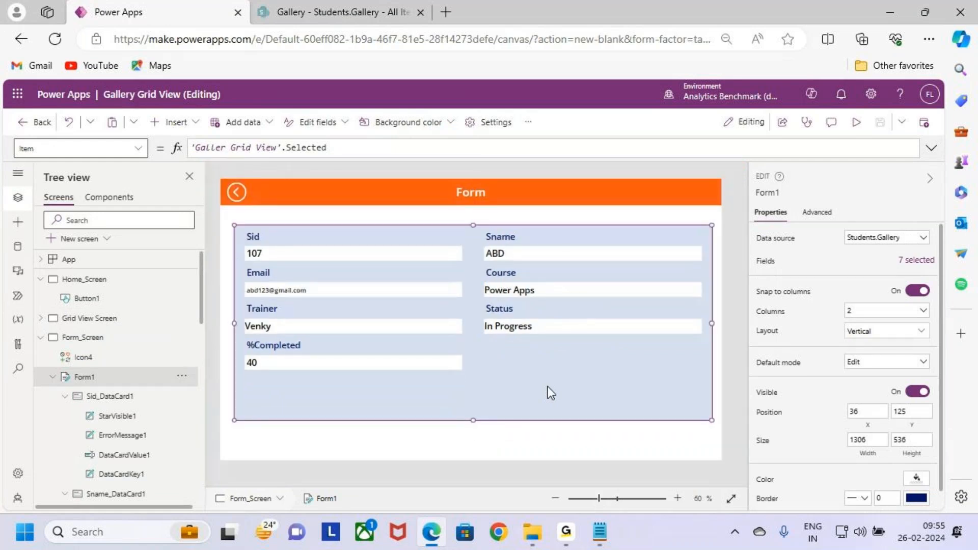
- On Grid View Screen, replace the gallery Edit icon's OnSelect formula with ResetForm(Form1); as its first line
left_click(115, 324)
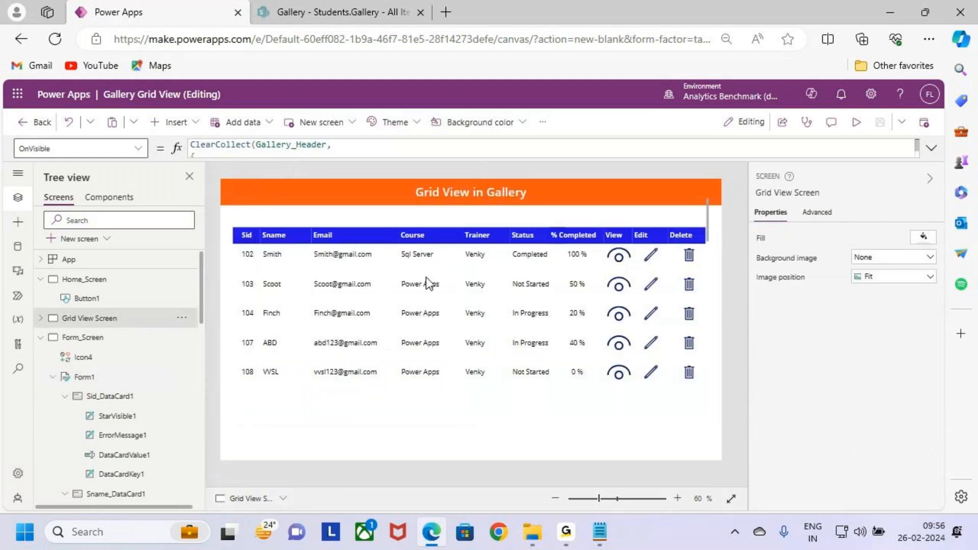
left_click(651, 256)
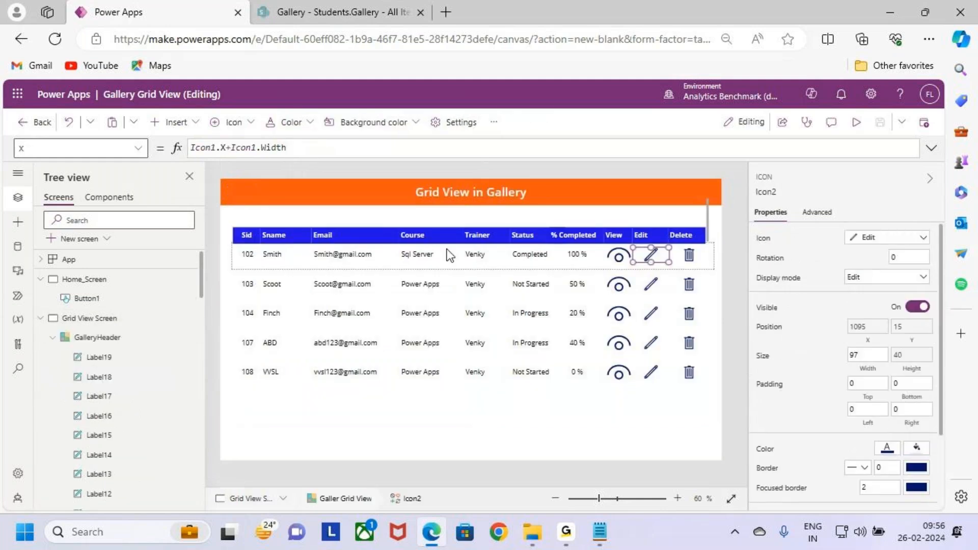
left_click(138, 148)
scroll(100, 350, "up", 4)
scroll(97, 348, "up", 2)
scroll(94, 347, "down", 3)
left_click(94, 340)
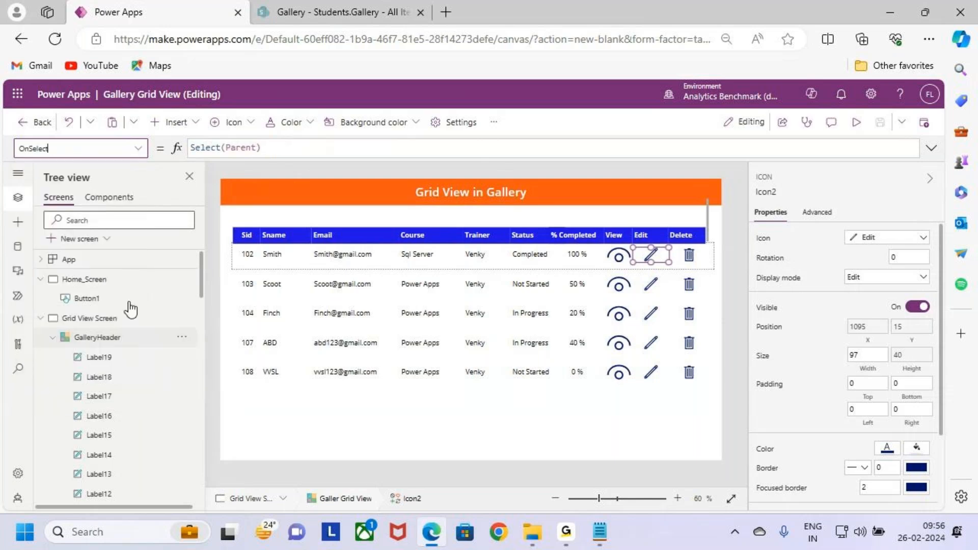
left_click(931, 149)
left_click_drag(260, 148, 134, 156)
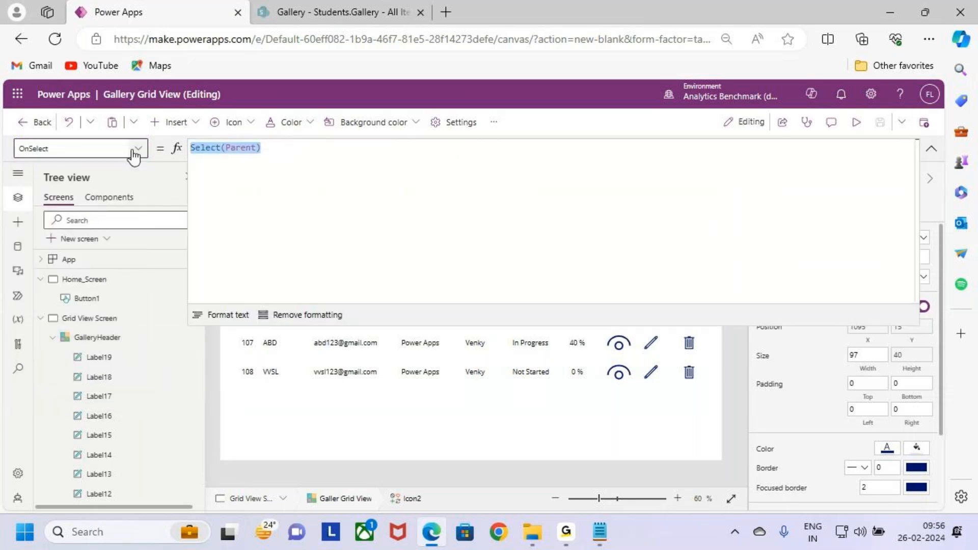
key("BackSpace")
type("re")
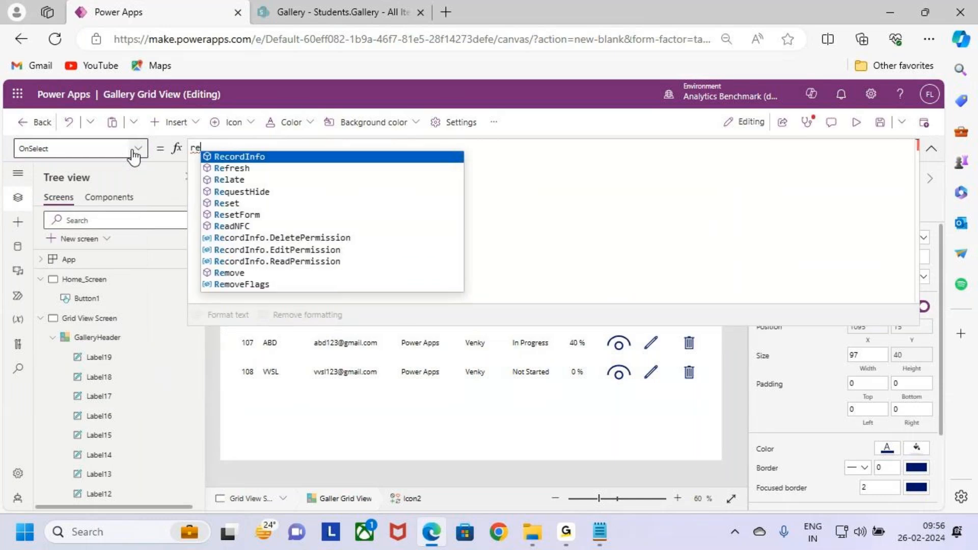
type("setForm")
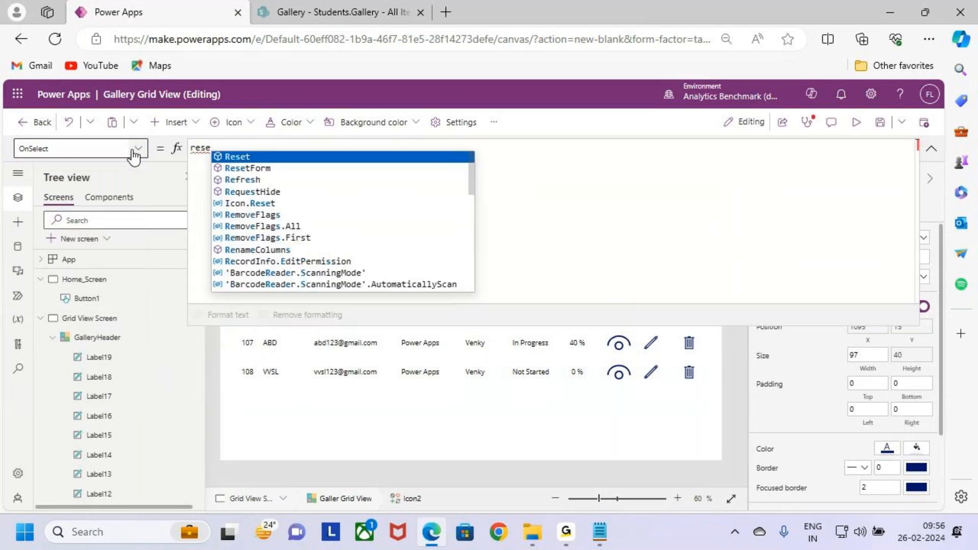
key("Down")
key("Tab")
type("(Form1")
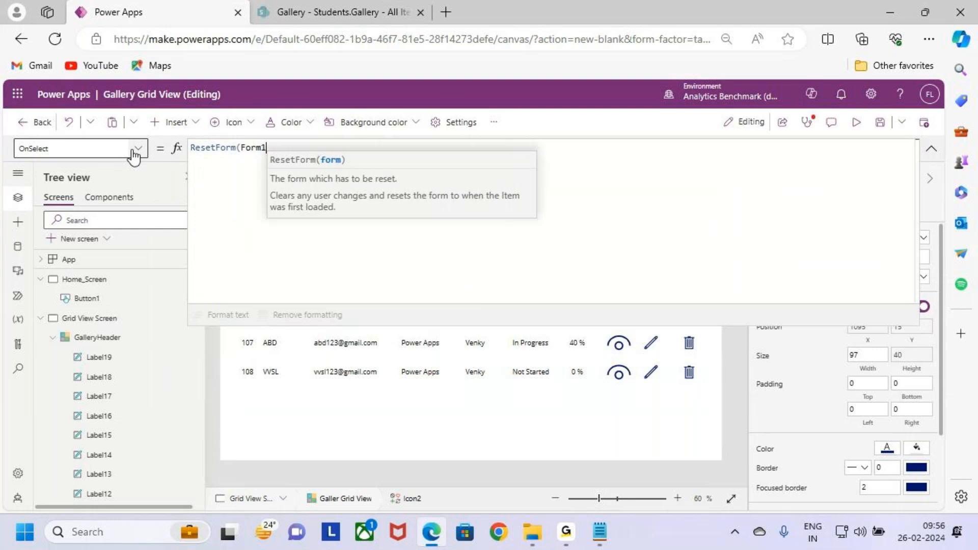
type(");")
key("shift+Return")
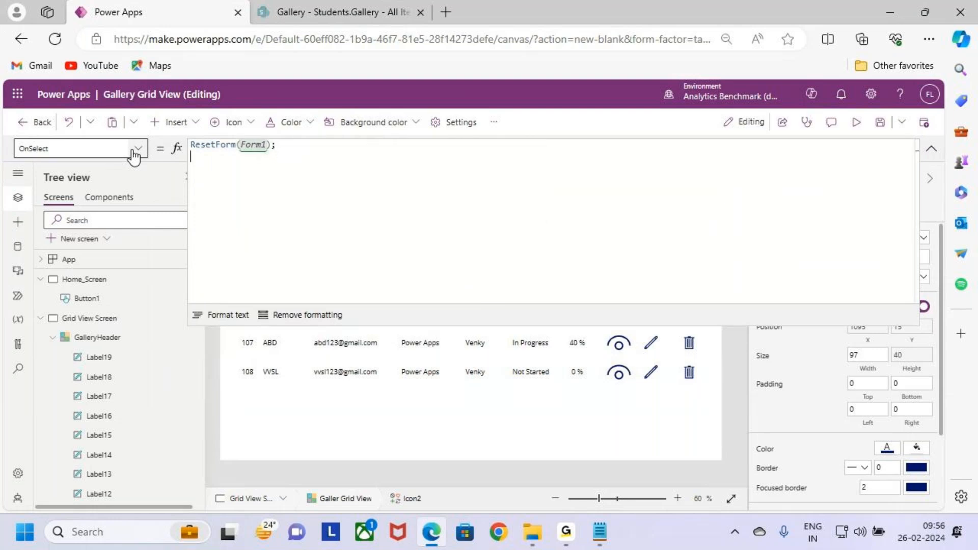
- Add EditForm(Form1); as the second line of the Edit icon's OnSelect formula
type("EditForm")
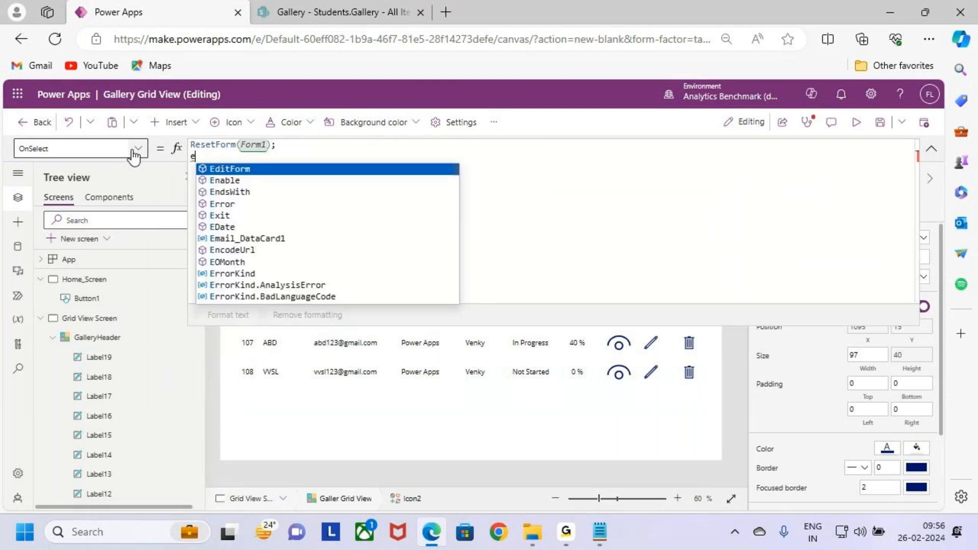
key("Tab")
type("(Form1)")
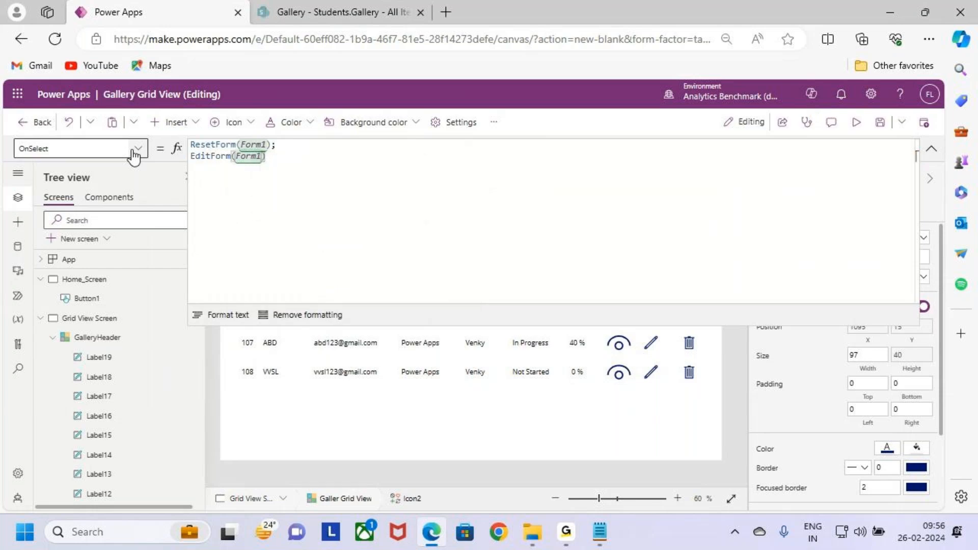
type(";")
key("shift+Return")
- Add Navigate(Form_Screen) as the third line of the Edit icon's OnSelect formula and save the app
type("na")
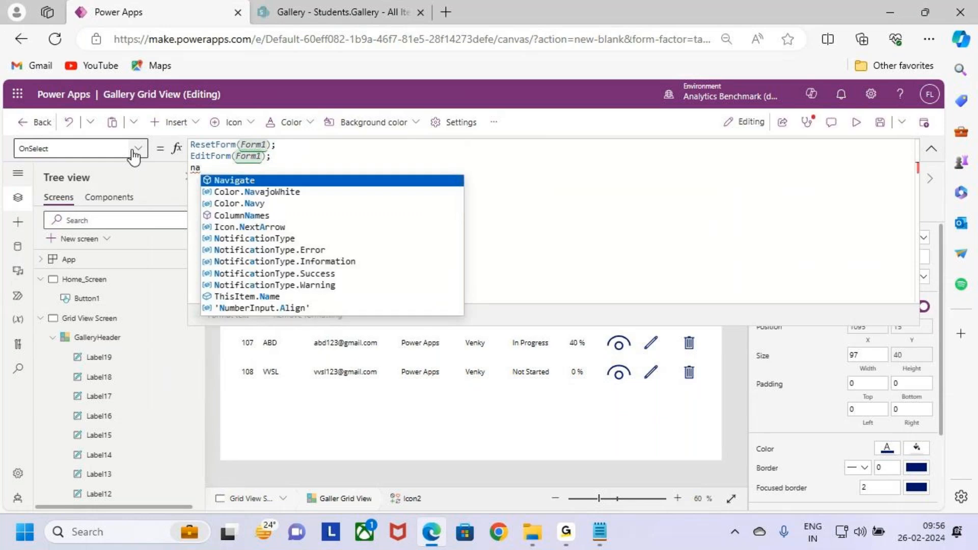
key("Tab")
type("(")
key("Down")
key("Down")
key("Up")
key("Up")
key("Tab")
type(")")
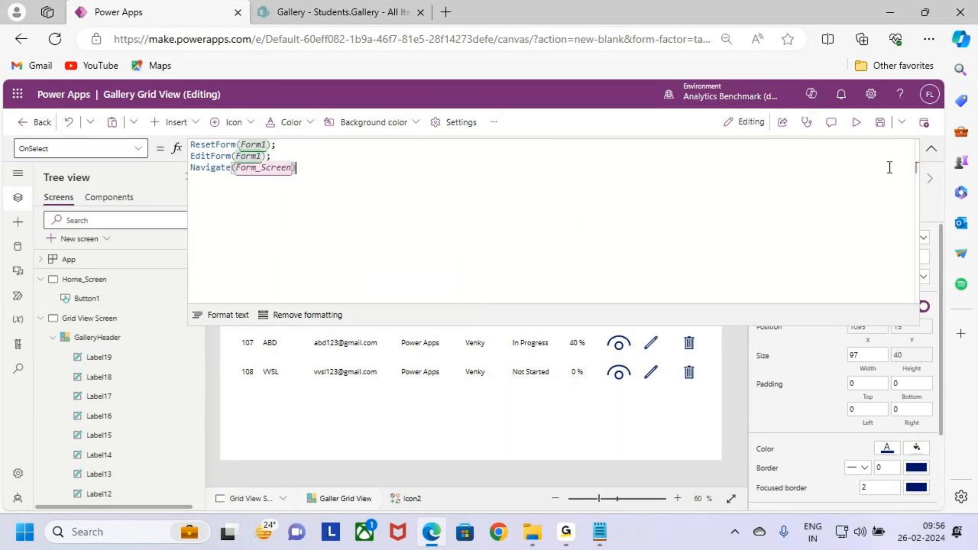
left_click(881, 123)
- Preview the app and open record 102 through its Edit icon to check that the form fields are editable
left_click(856, 123)
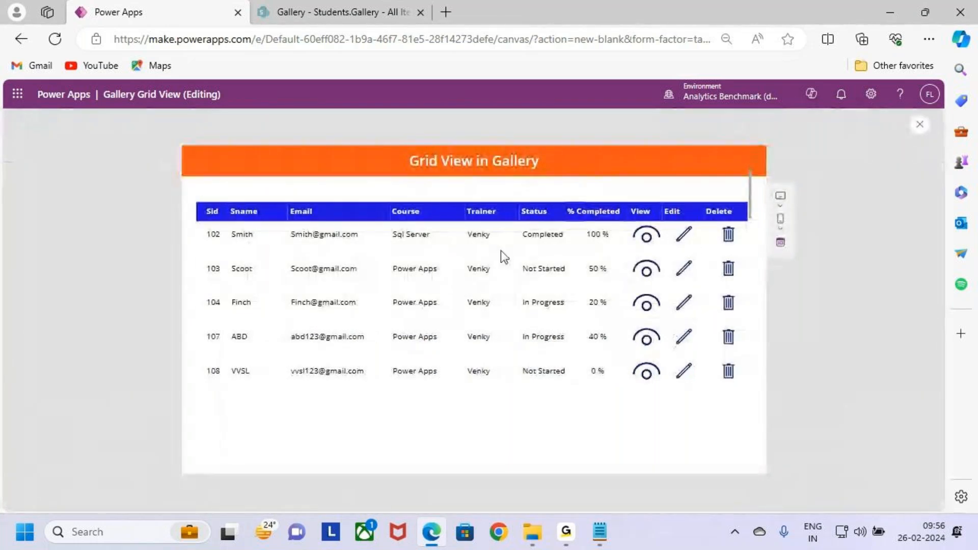
left_click(686, 239)
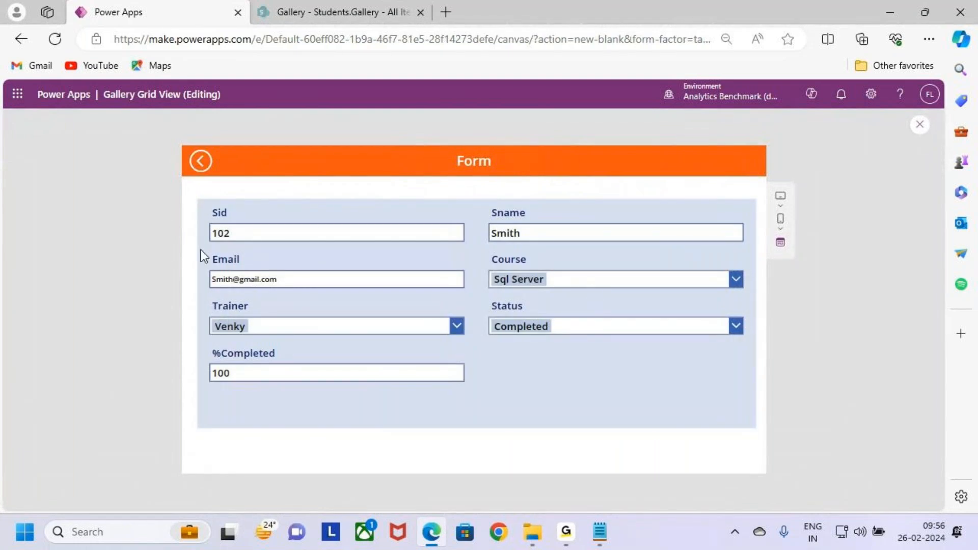
left_click(411, 231)
left_click(582, 233)
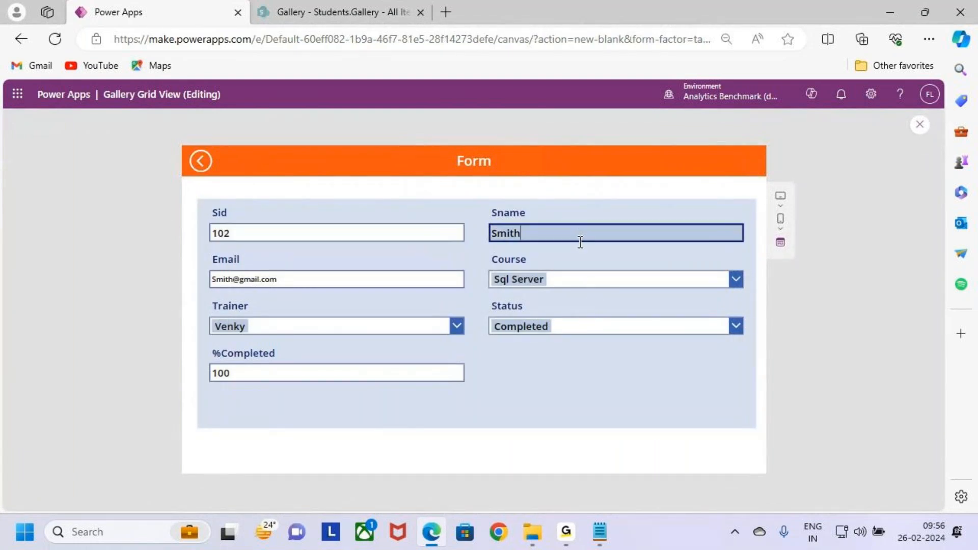
- Try altering the Sname field of record 102, and go back to the grid screen without submitting it
key("BackSpace")
key("ctrl+2")
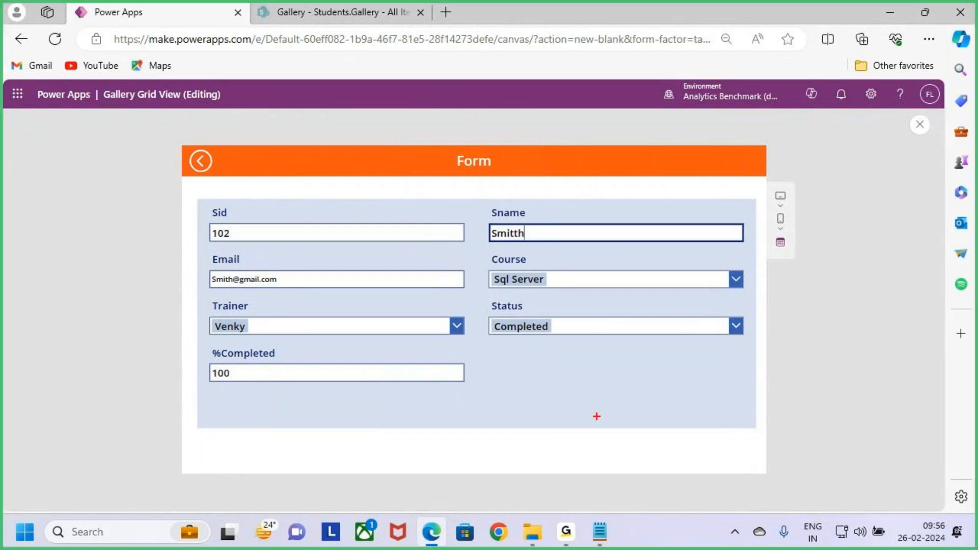
left_click_drag(606, 433, 706, 462)
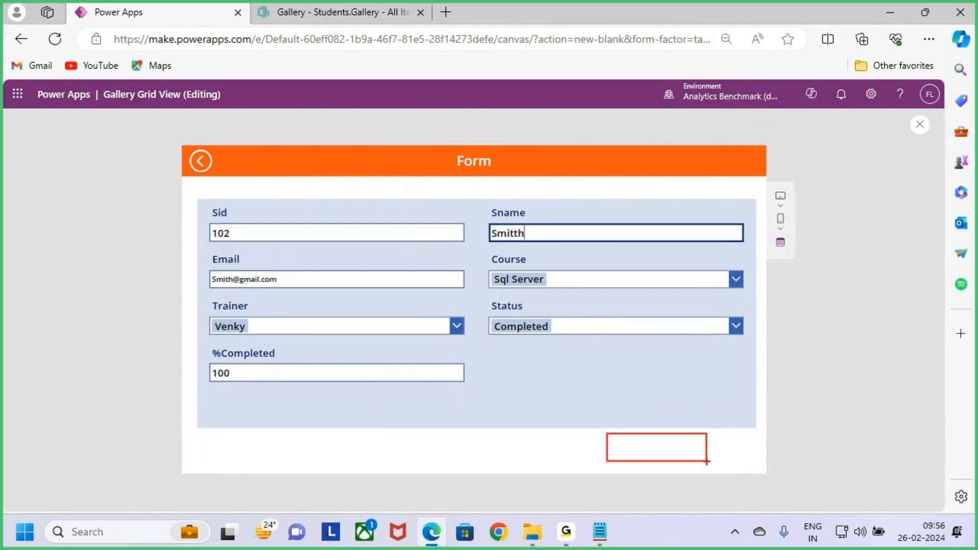
mouse_move(533, 274)
left_mouse_down()
mouse_move(554, 294)
mouse_move(596, 232)
left_mouse_up()
left_click_drag(682, 448, 728, 413)
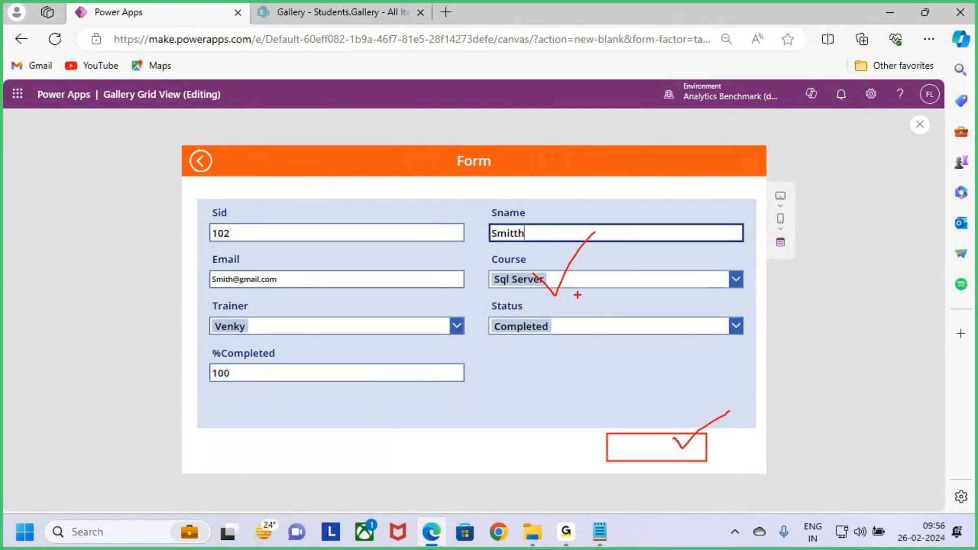
key("Escape")
left_click(200, 170)
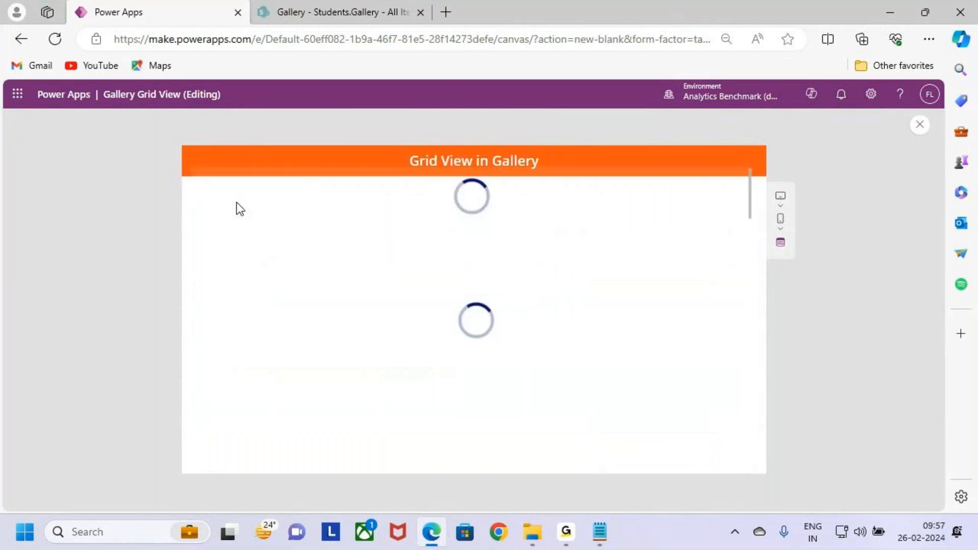
key("ctrl+2")
left_click_drag(714, 221, 743, 249)
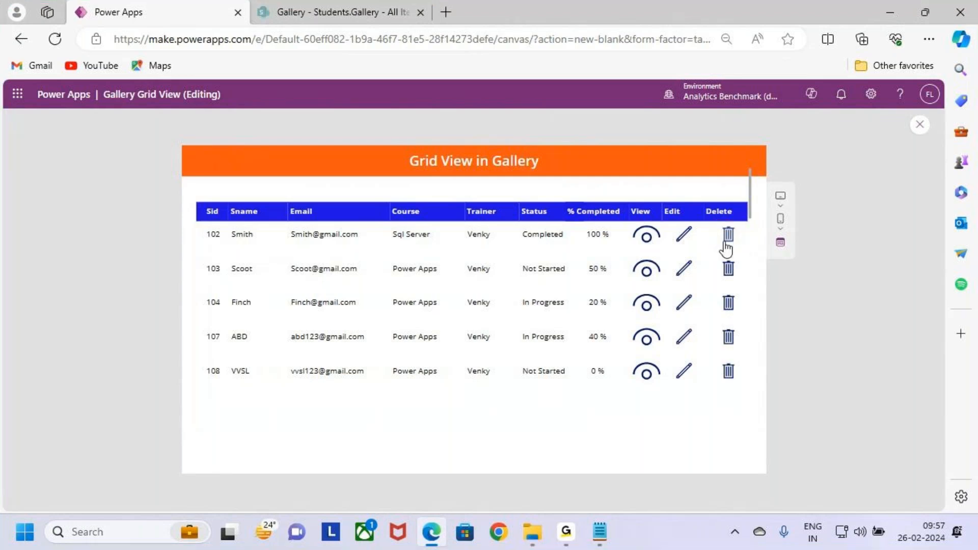
key("ctrl+2")
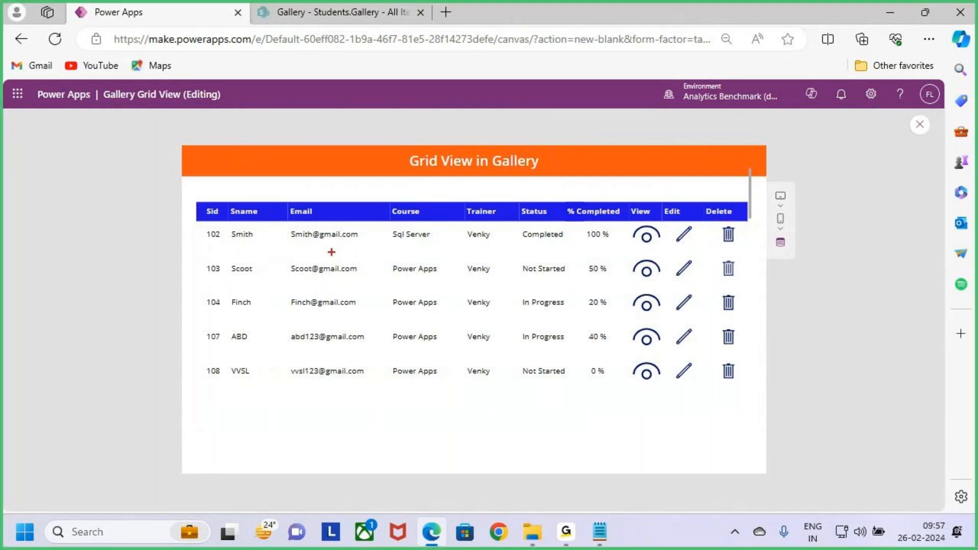
mouse_move(186, 223)
left_mouse_down()
mouse_move(741, 251)
mouse_move(712, 267)
left_mouse_up()
key("Escape")
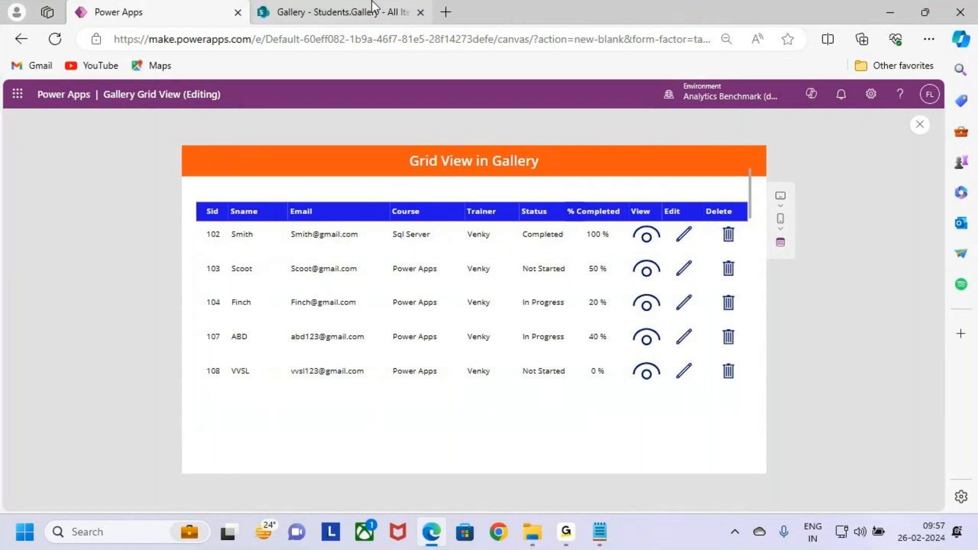
- Check the records of the Students.Gallery list in SharePoint, and return to Power Apps and exit the preview
left_click(372, 1)
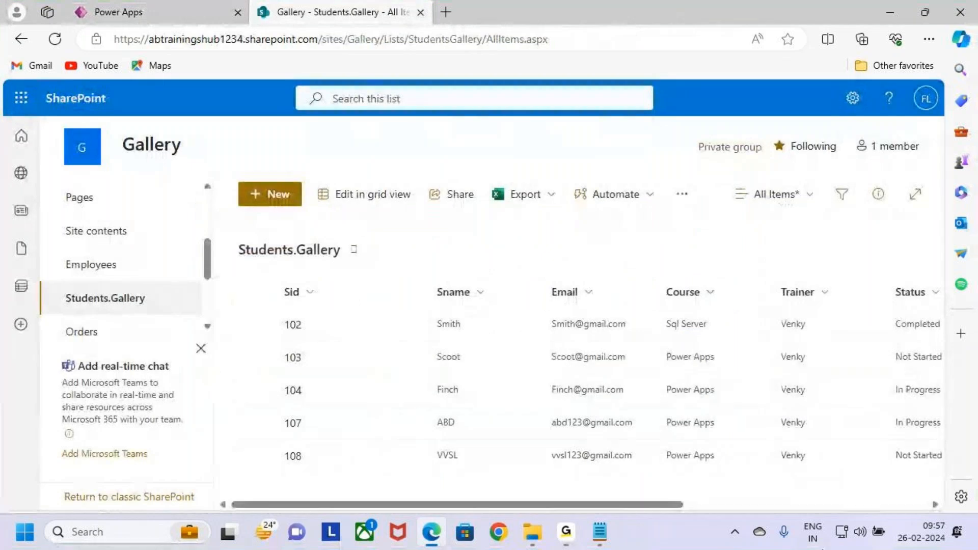
left_click(209, 3)
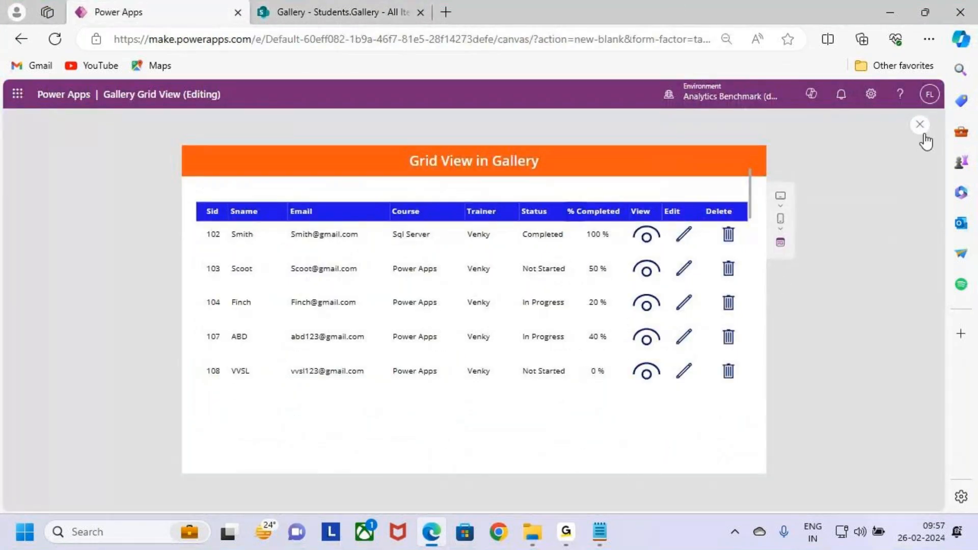
key("Escape")
left_click(594, 357)
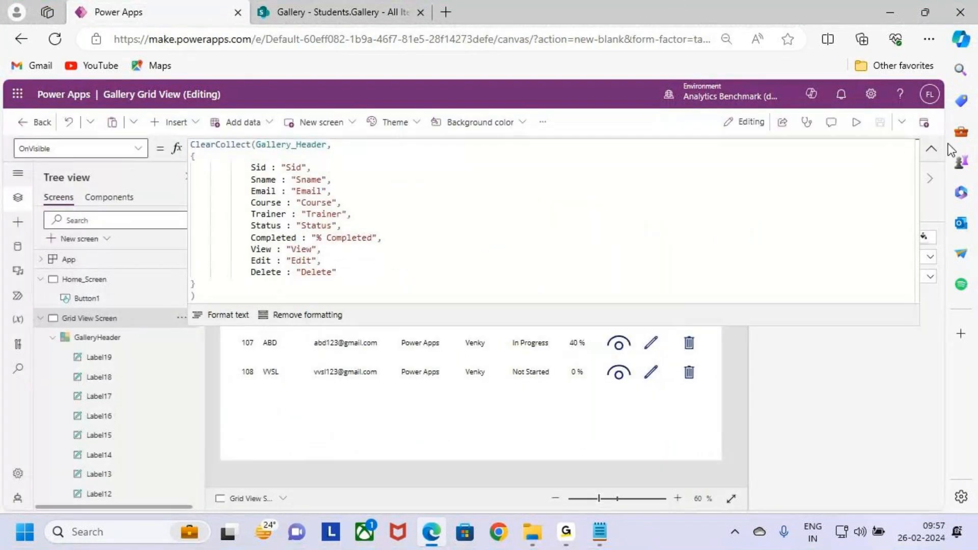
- Open the OnSelect formula of the trash icon in the first row of the records gallery
left_click(931, 148)
left_click(689, 254)
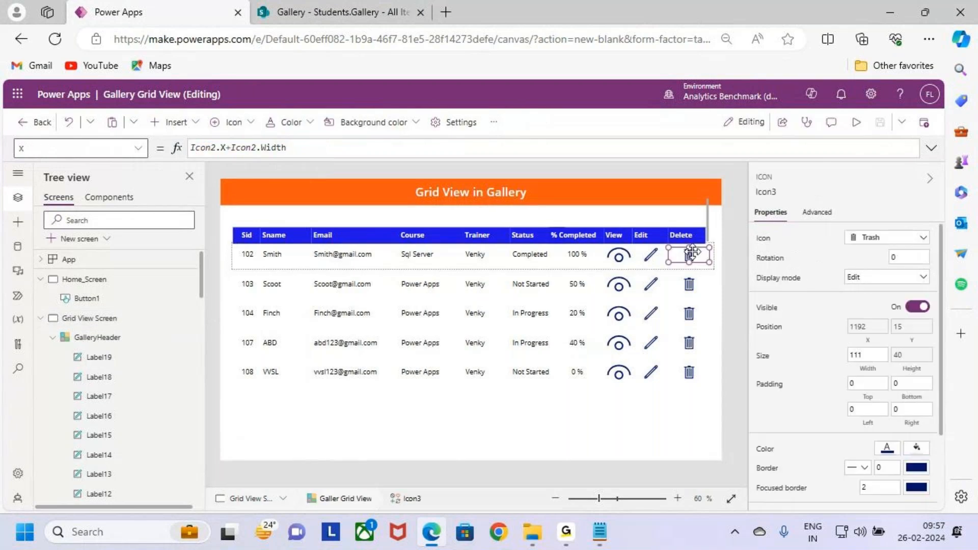
left_click(136, 149)
scroll(87, 290, "up", 3)
scroll(85, 294, "down", 3)
scroll(85, 298, "up", 3)
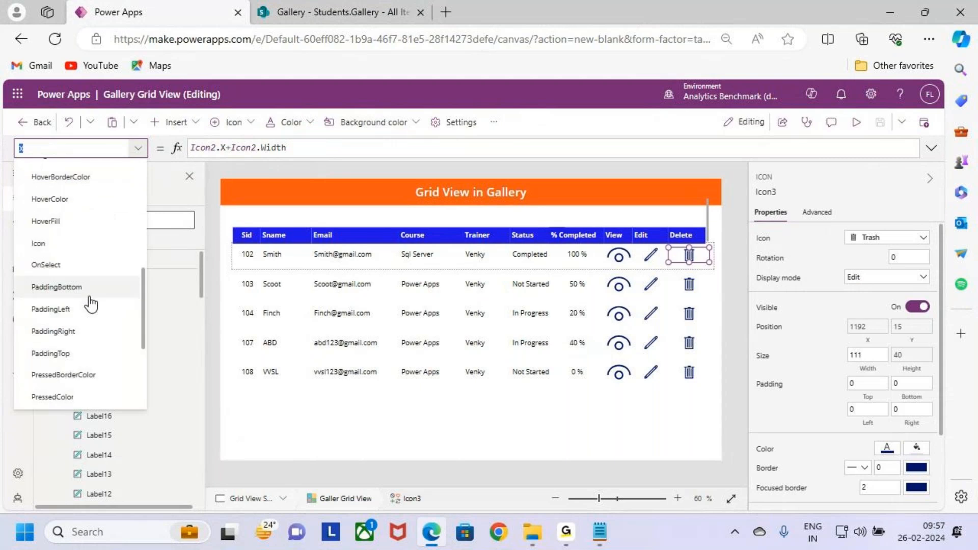
scroll(76, 324, "up", 5)
scroll(77, 323, "down", 3)
left_click(66, 280)
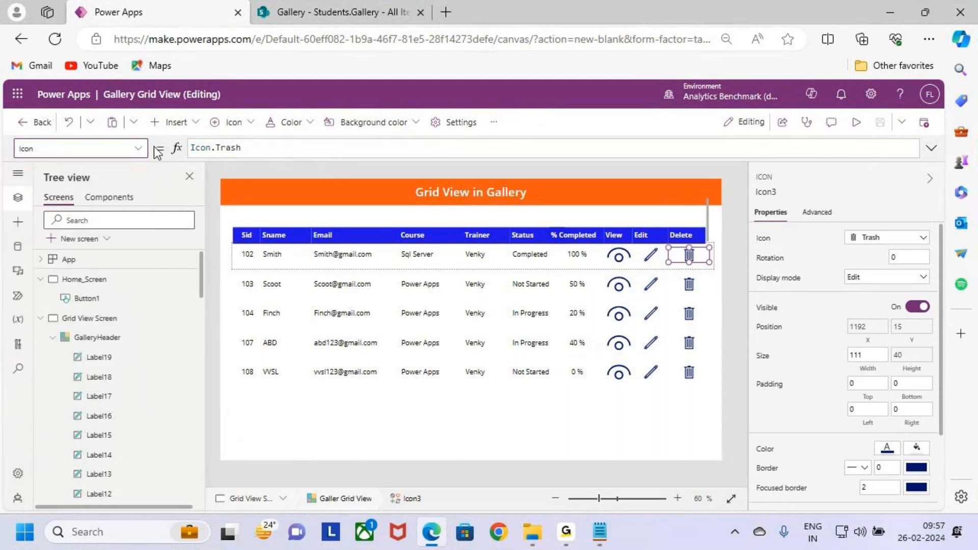
left_click(138, 149)
scroll(72, 311, "up", 3)
scroll(88, 289, "down", 5)
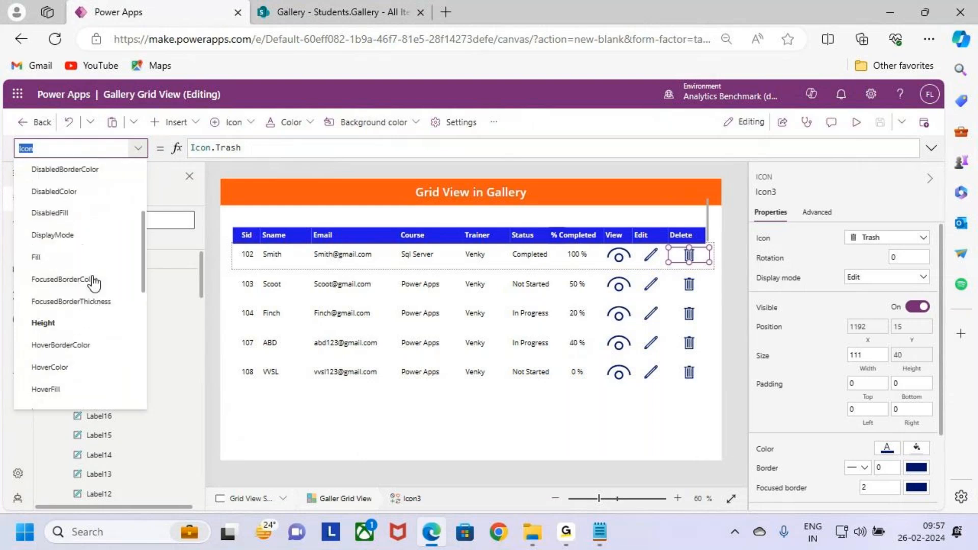
left_click(77, 308)
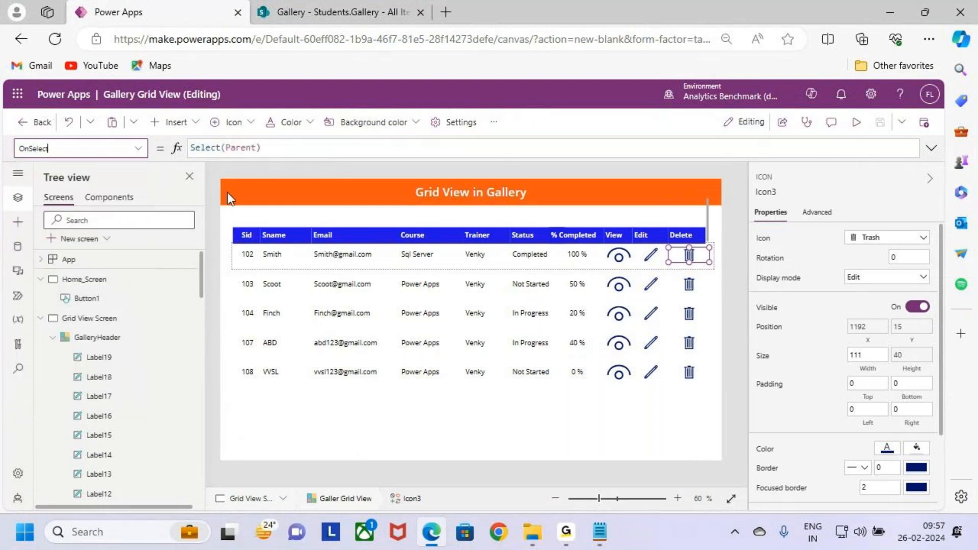
- Replace the trash icon's OnSelect formula with a Remove call whose first argument is 'Students.Gallery'
left_click(931, 151)
key("ctrl+a")
key("BackSpace")
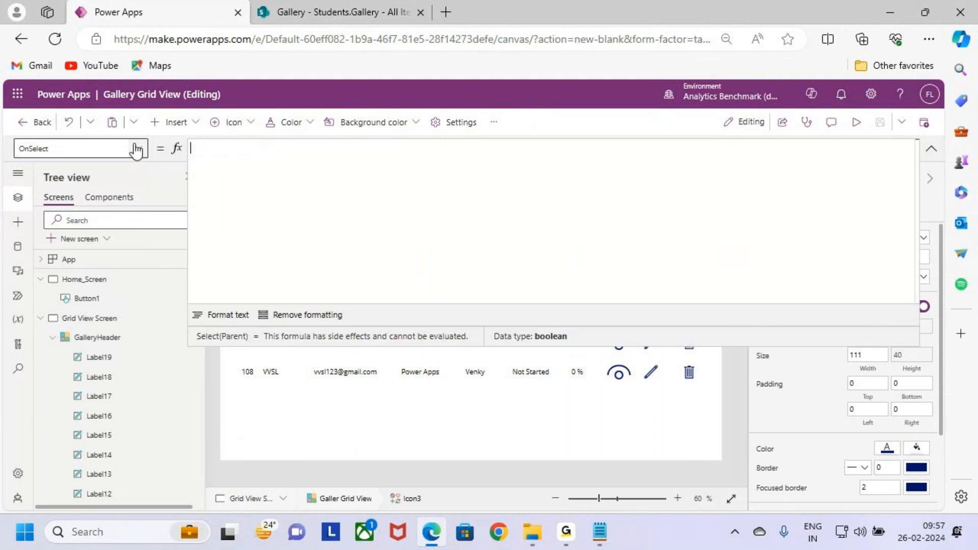
type("remove(")
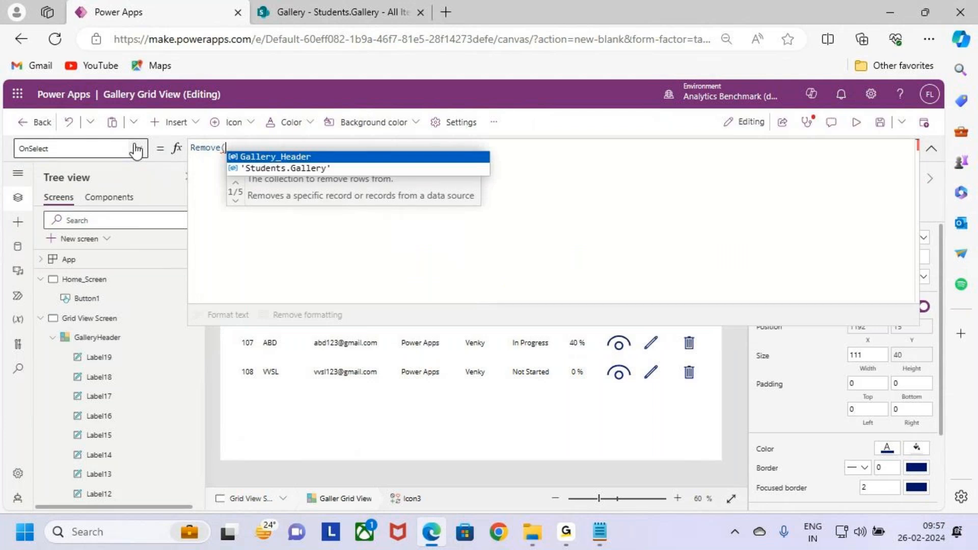
key("Down")
key("Tab")
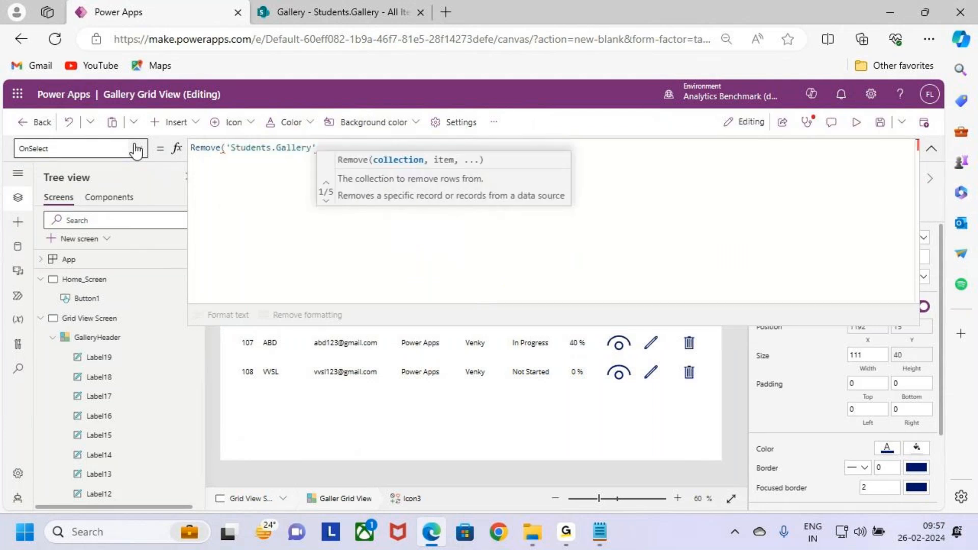
type(",")
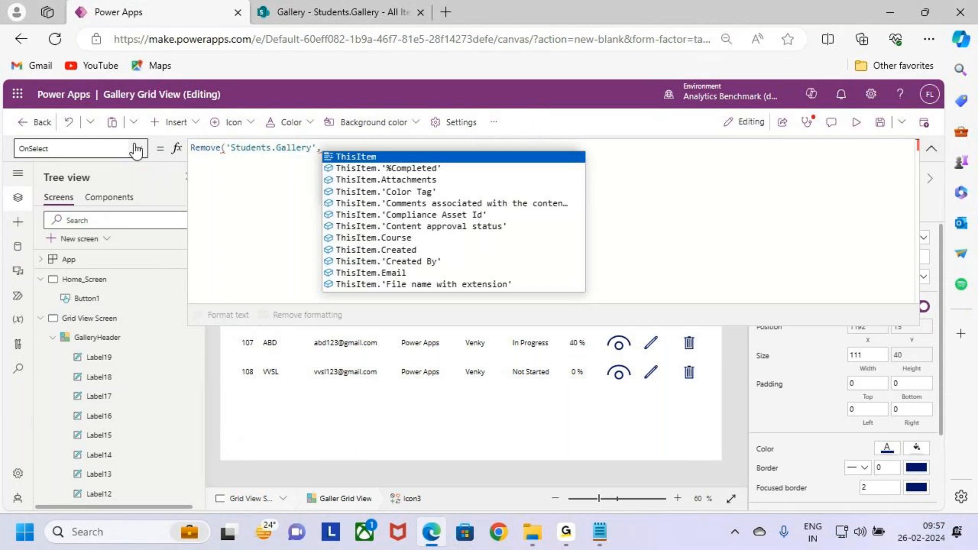
type("gall")
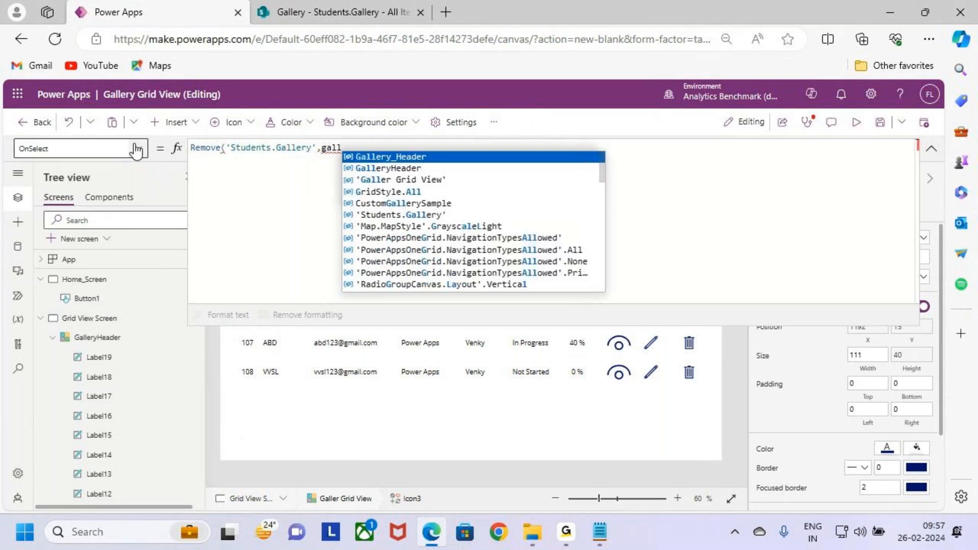
- Complete the Remove formula with 'Galler Grid View'.Selected as the record to remove, and save the app
key("Down")
key("Down")
key("Tab")
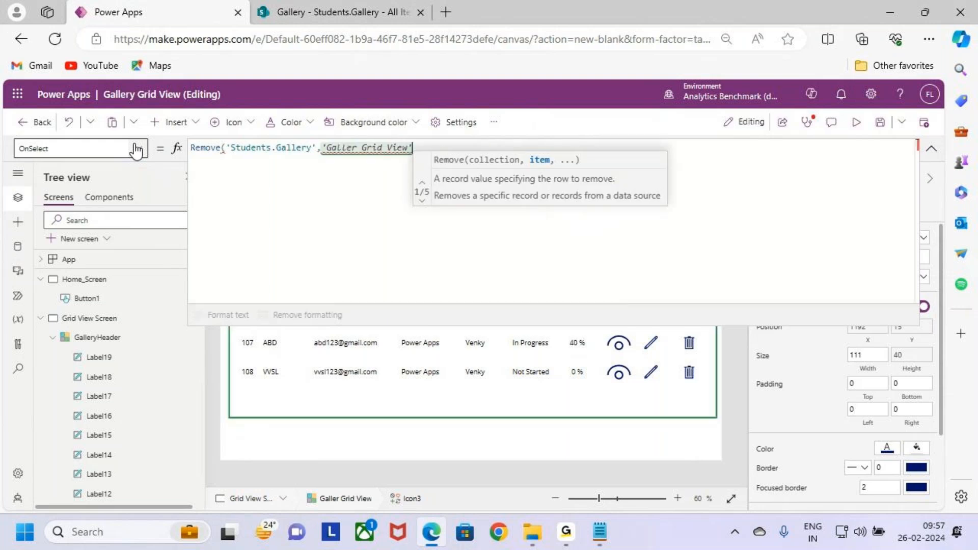
type(".se")
key("Tab")
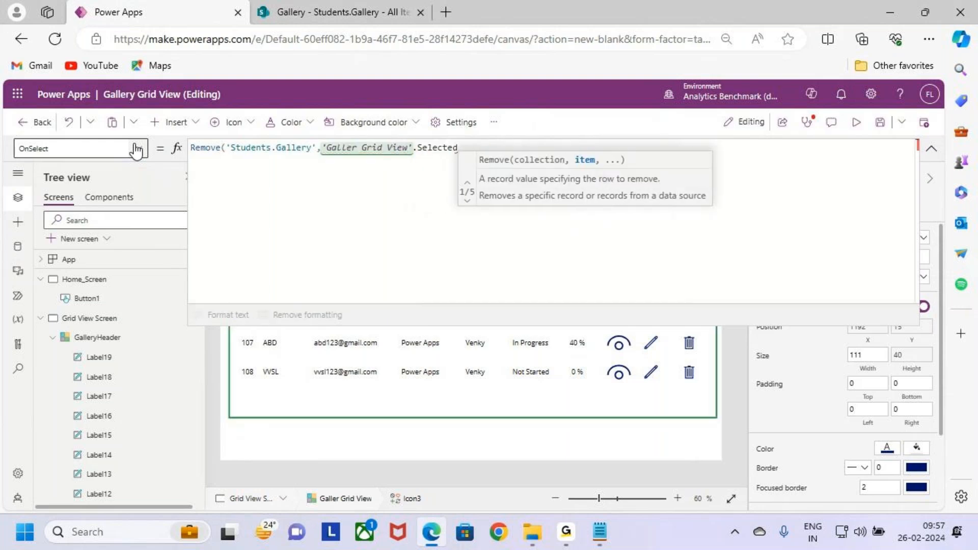
type(")")
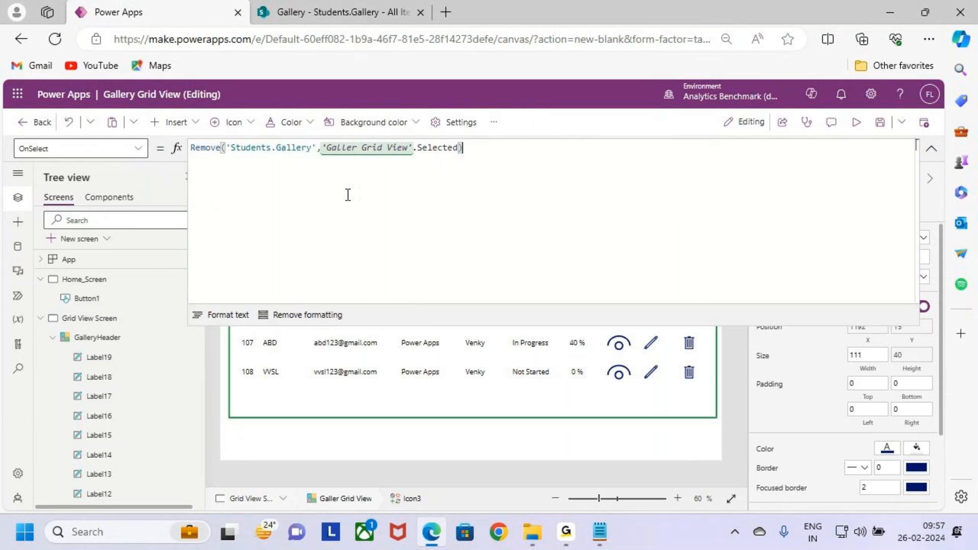
double_click(257, 148)
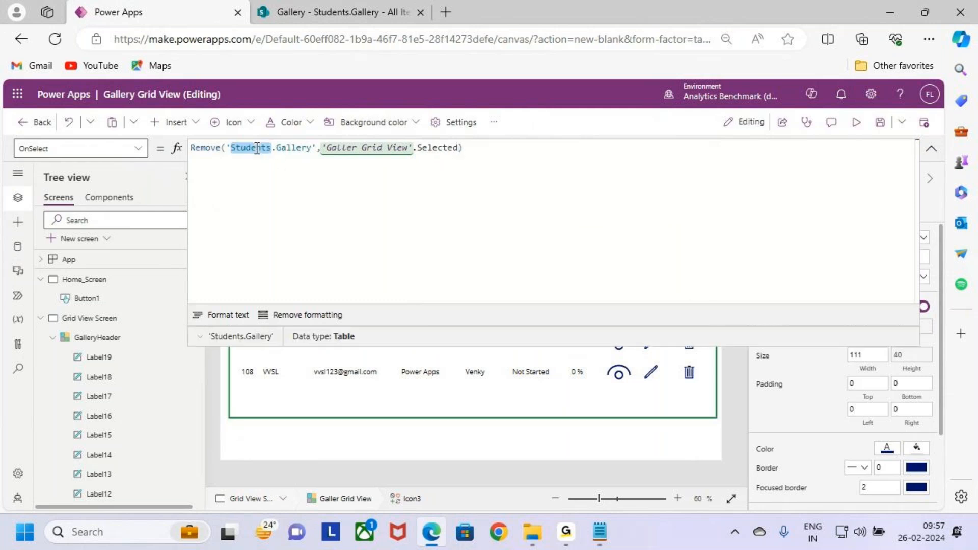
left_click(516, 156)
left_click(878, 123)
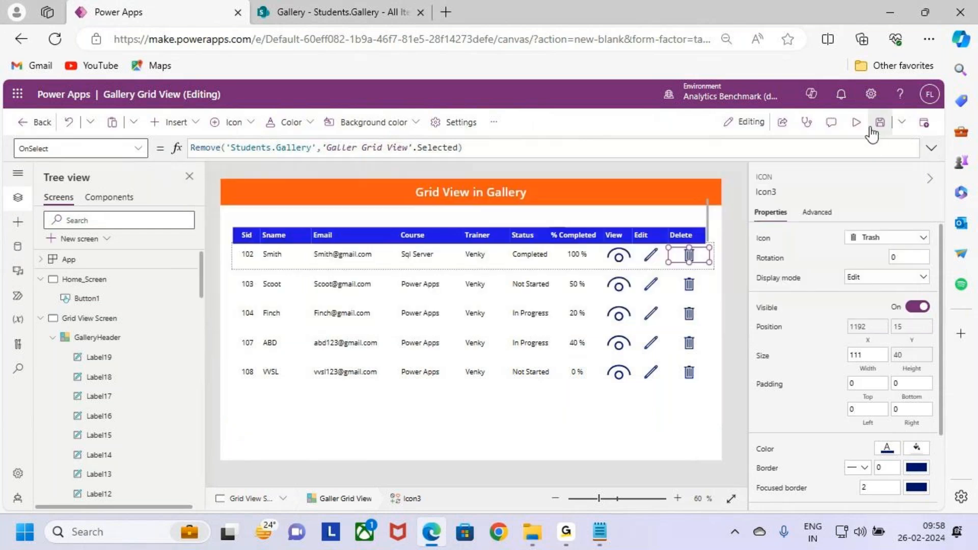
- Preview the app, delete record 108 through its trash icon, and exit the preview
left_click(856, 123)
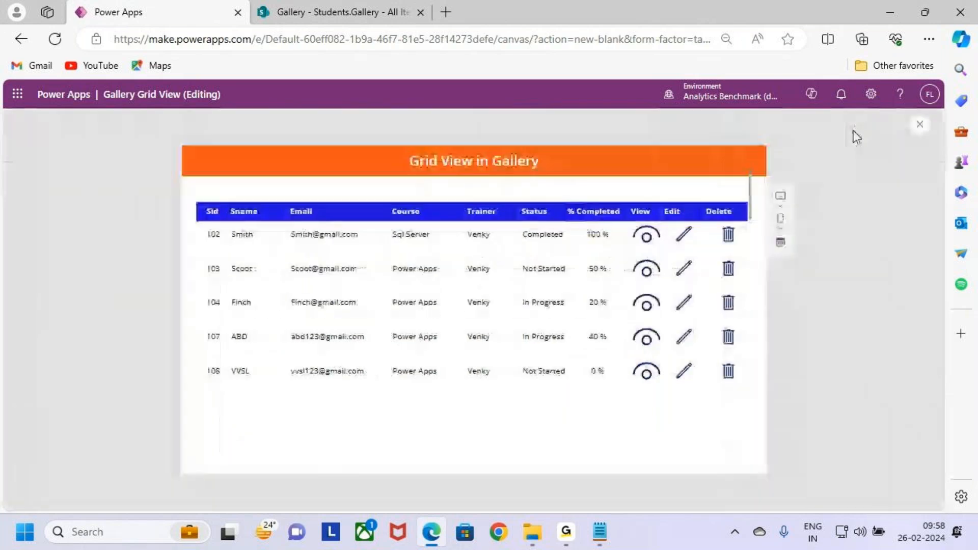
key("ctrl+2")
left_click_drag(194, 359, 774, 389)
mouse_move(723, 363)
left_mouse_down()
mouse_move(749, 380)
mouse_move(706, 402)
left_mouse_up()
key("Escape")
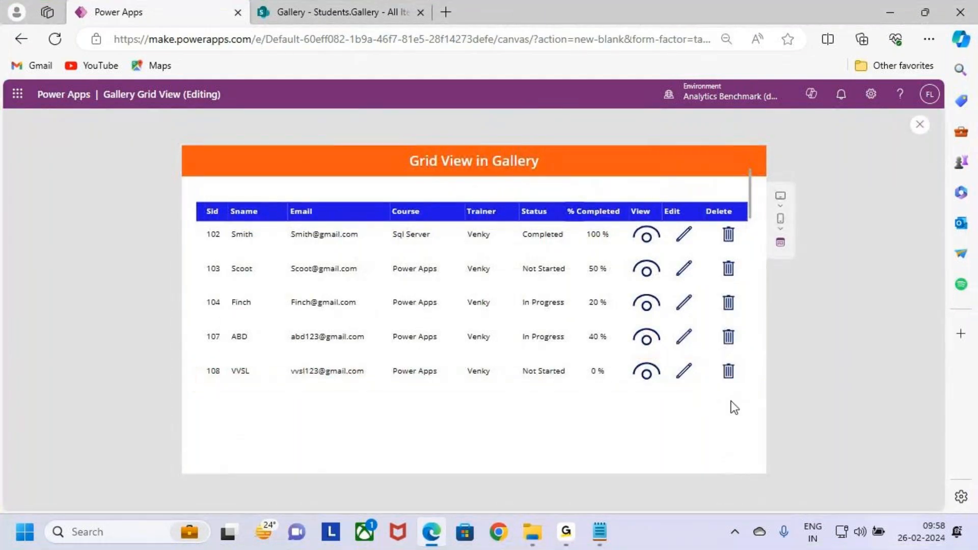
left_click(731, 370)
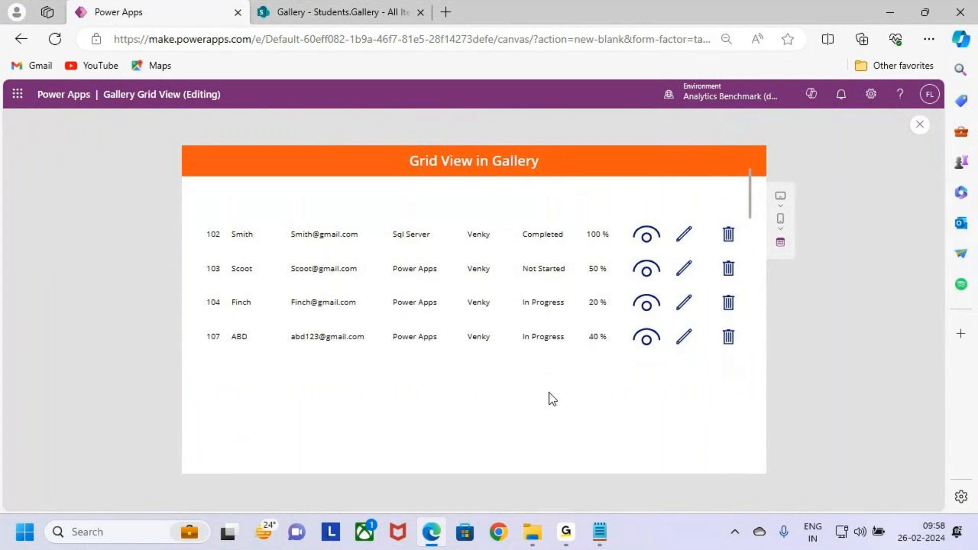
left_click(920, 126)
left_click(576, 355)
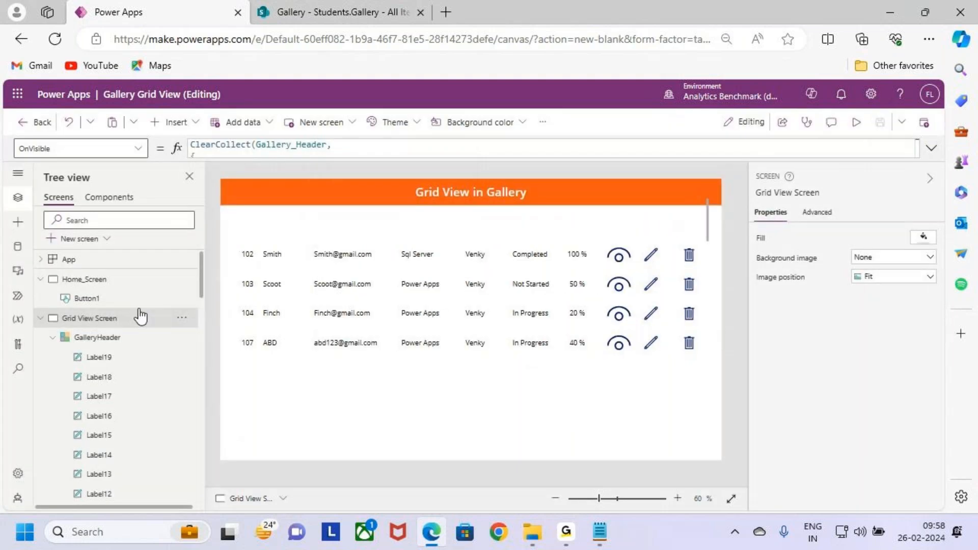
- Preview the app from Home_Screen and open the gallery grid view to check its header row, and exit the preview
left_click(856, 122)
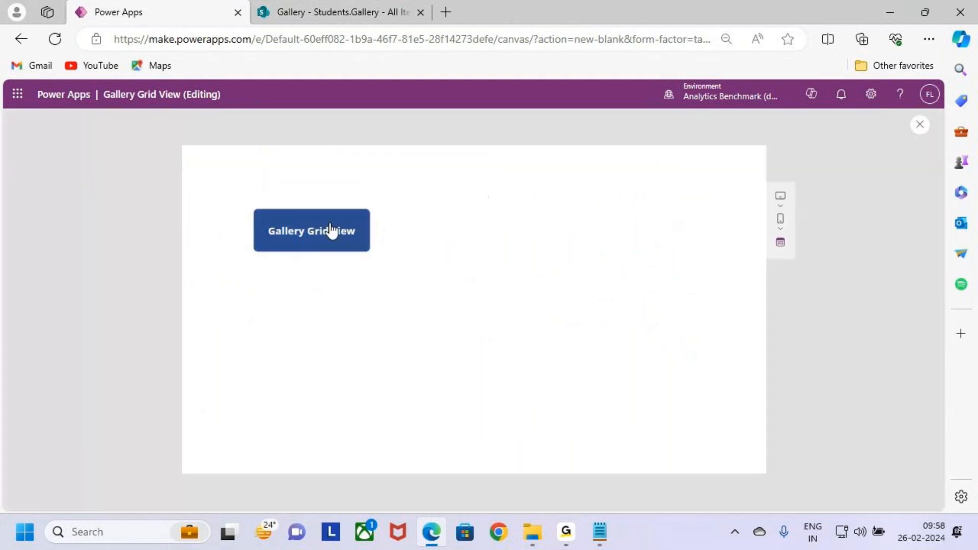
left_click(328, 230)
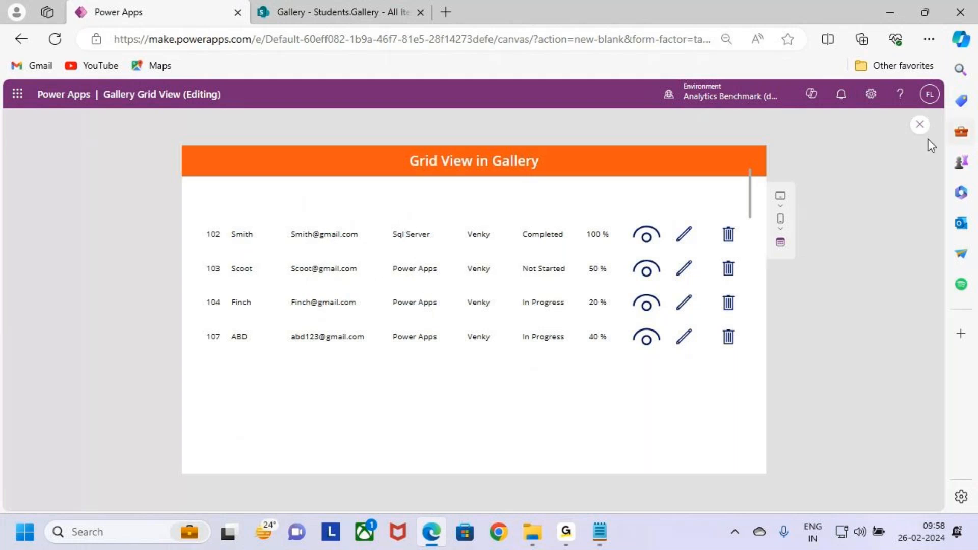
left_click(920, 125)
left_click(589, 357)
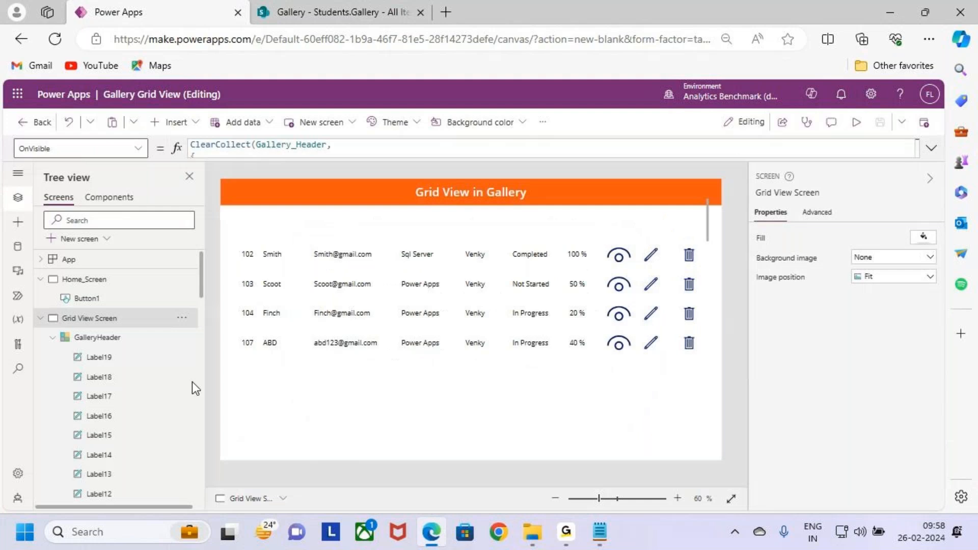
- Examine the labels inside GalleryHeader, from Label19 to Label15, for their text and Width formulas
left_click(137, 339)
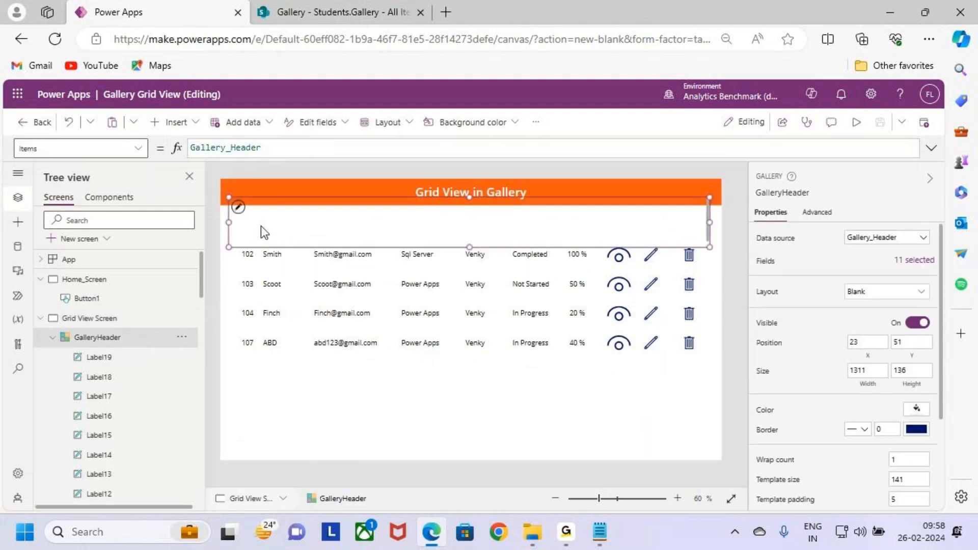
left_click(118, 358)
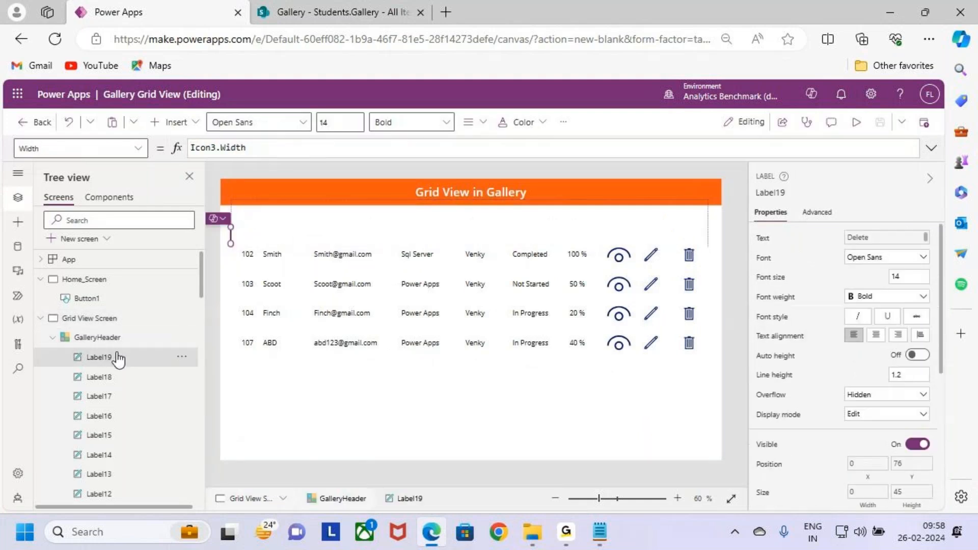
left_click(113, 386, "ctrl")
left_click(110, 397, "ctrl")
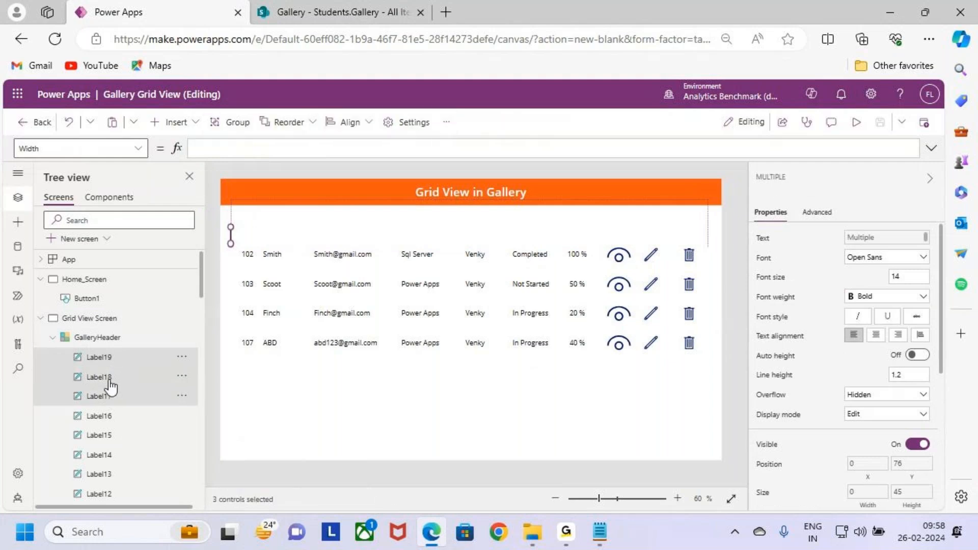
left_click(110, 380)
left_click(112, 360)
left_click(112, 377)
left_click(117, 396)
left_click(116, 417)
left_click(115, 436)
left_click(114, 417)
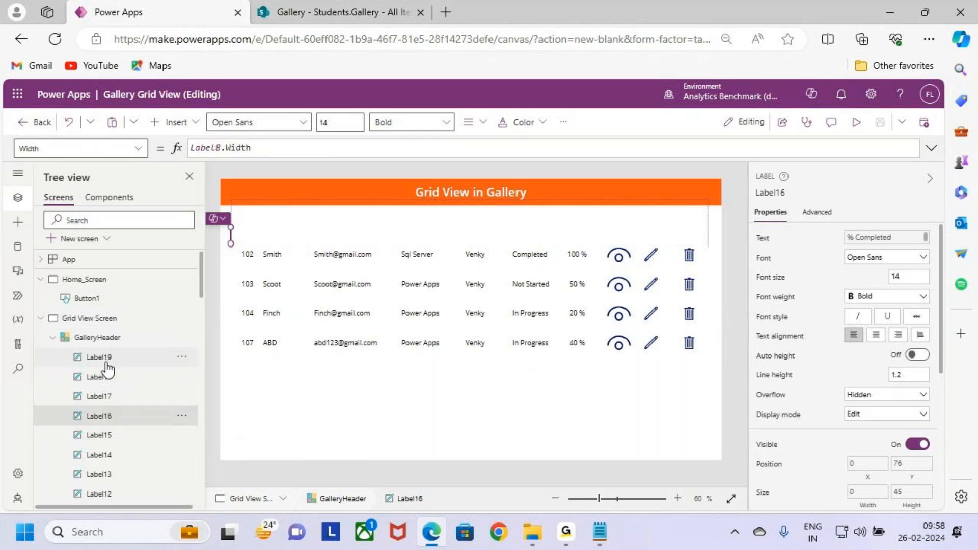
left_click(106, 362)
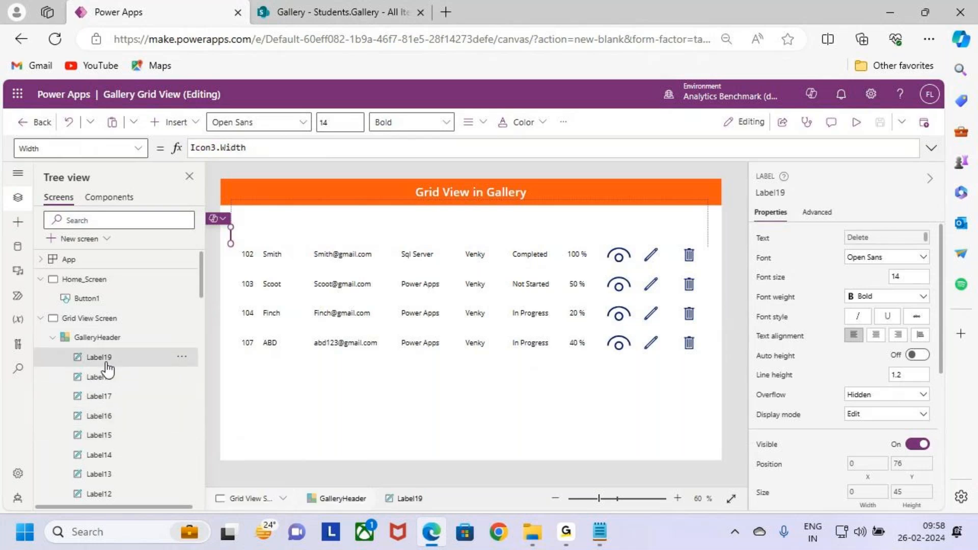
- Copy the control name of the Sid label in the records gallery, and select Label10 in GalleryHeader
left_click(248, 254)
left_click(773, 194)
key("ctrl+c")
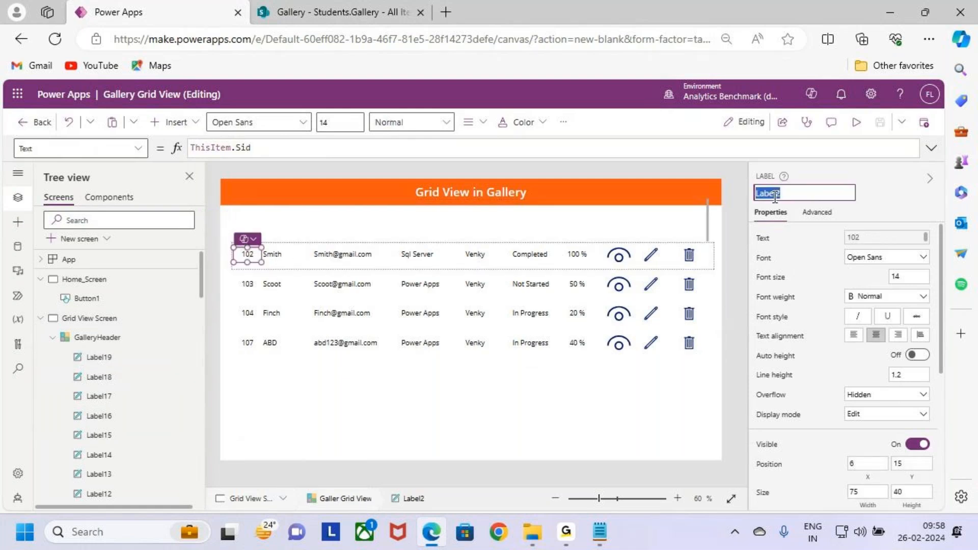
scroll(122, 433, "down", 3)
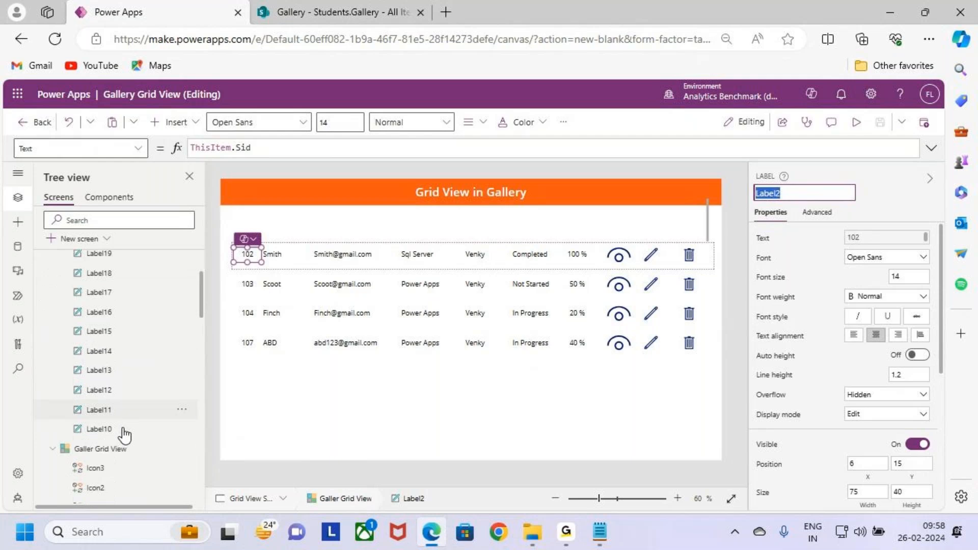
left_click(122, 419)
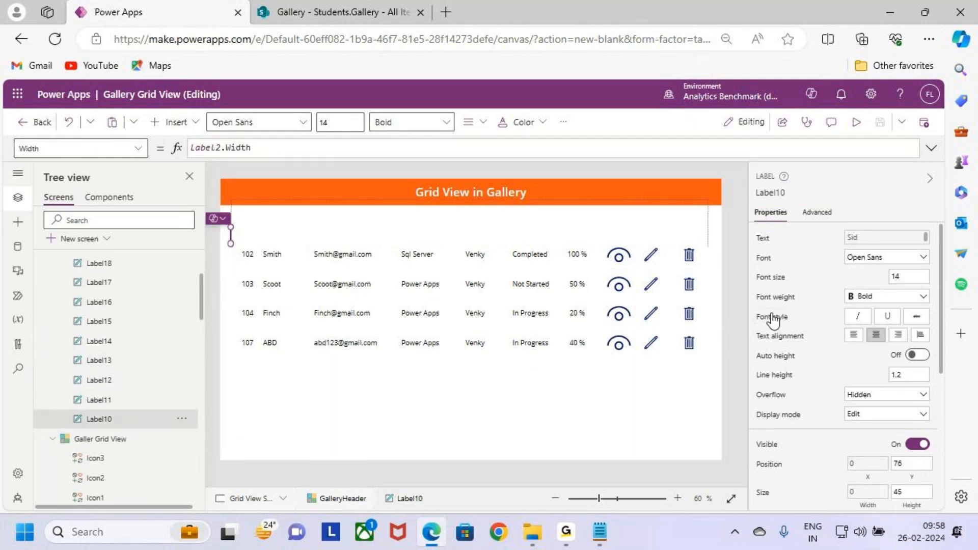
left_click(127, 402)
left_click(127, 419)
- Check Label10's X formula in GalleryHeader and re-enter its Width formula as Label2.Width
scroll(840, 356, "down", 2)
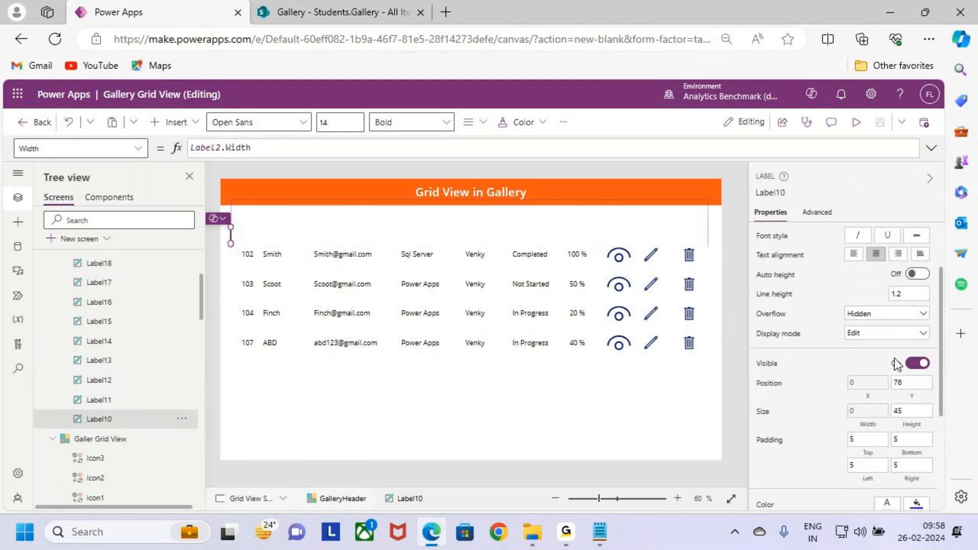
left_click(869, 380)
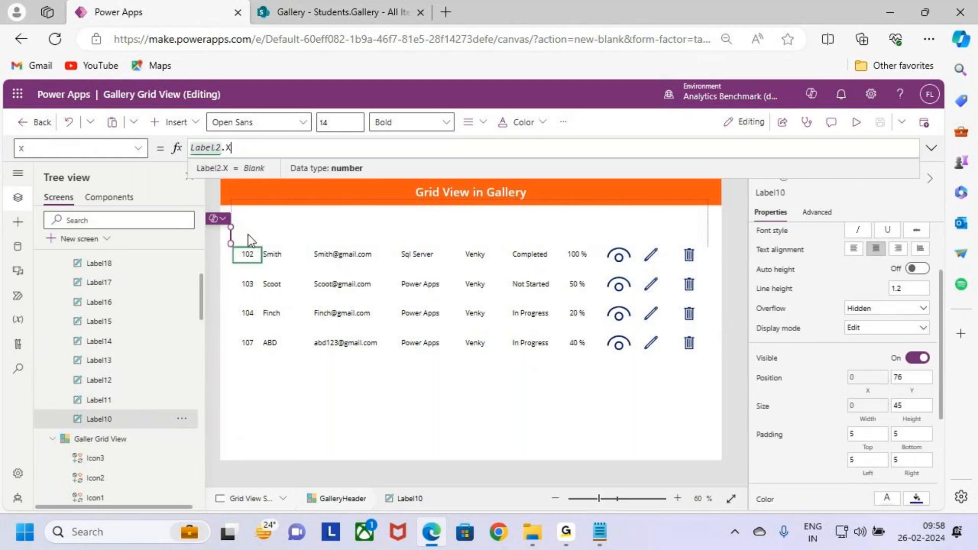
left_click(878, 406)
left_click(278, 146)
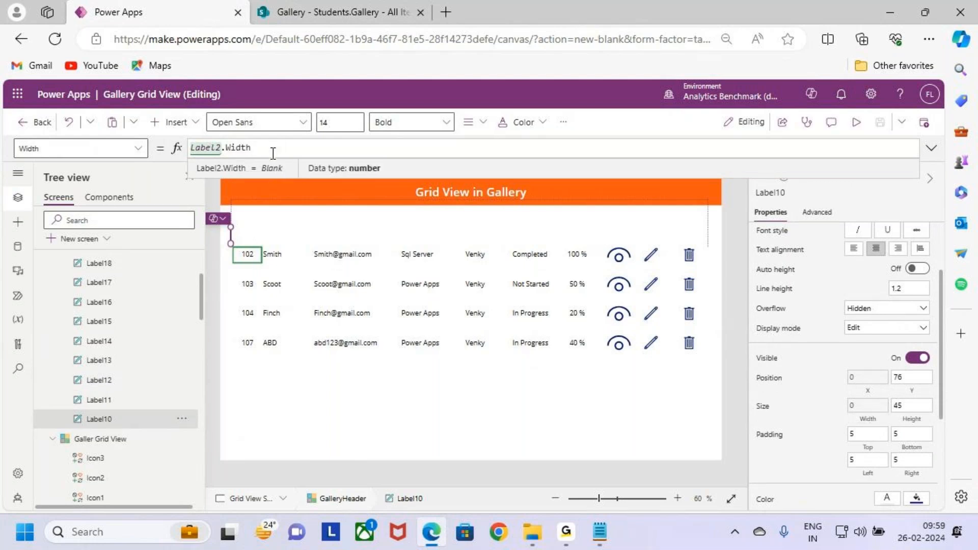
key("ctrl+a")
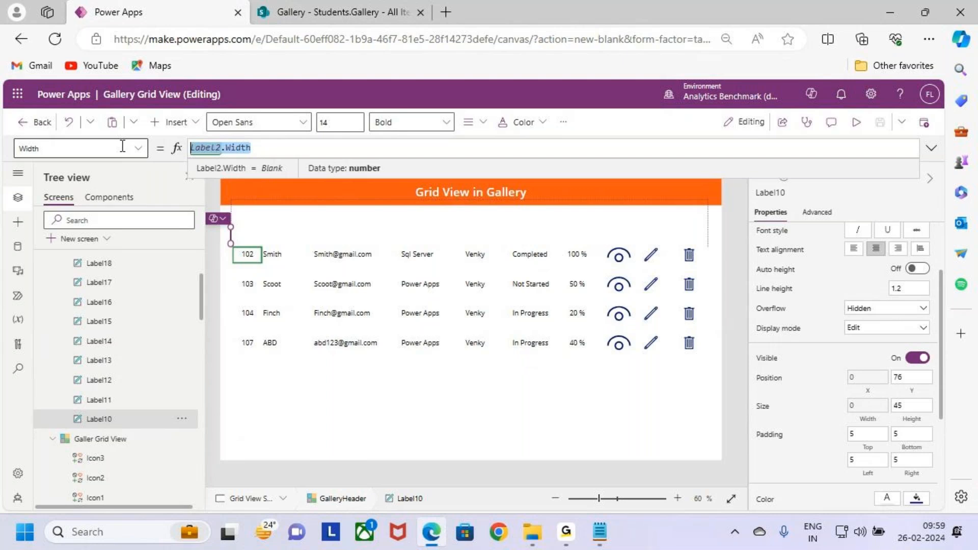
key("ctrl+v")
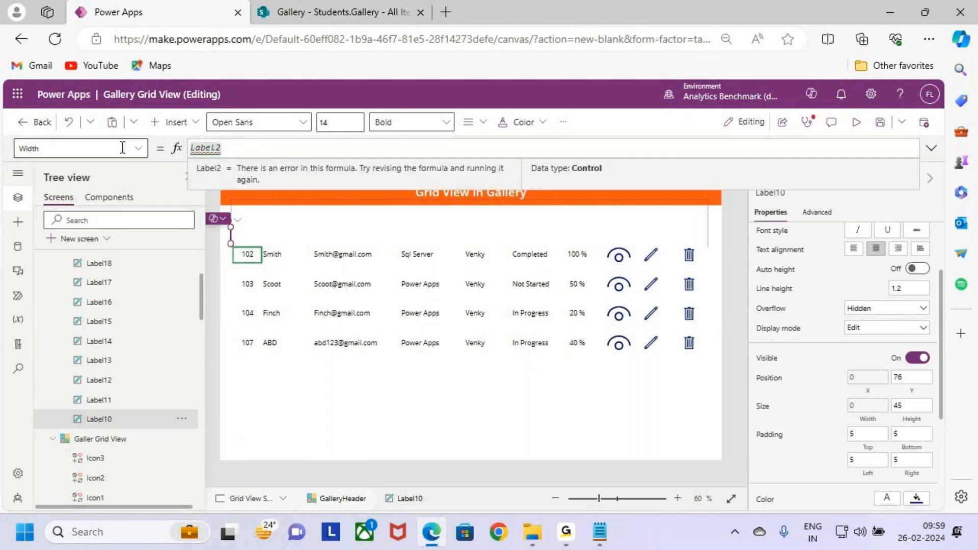
type(".Width")
key("Return")
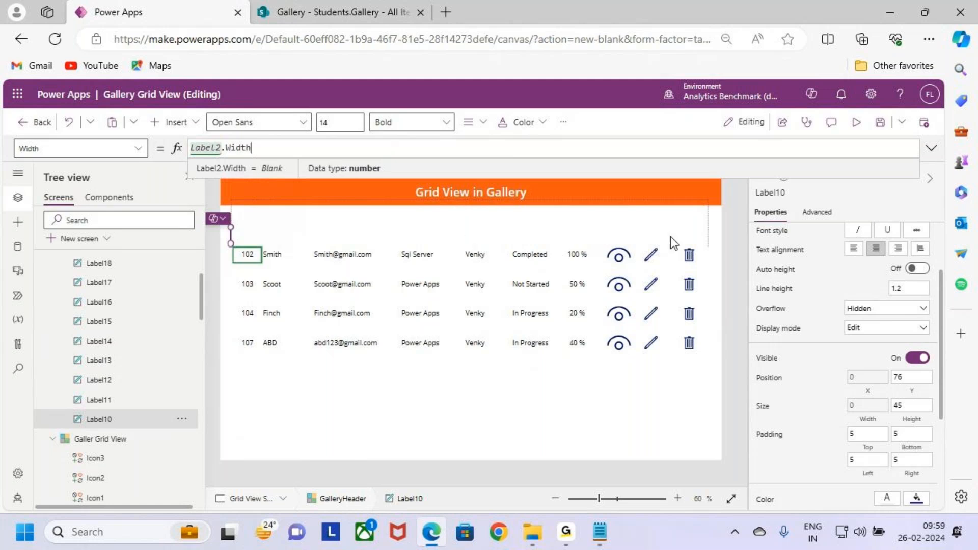
left_click(679, 221)
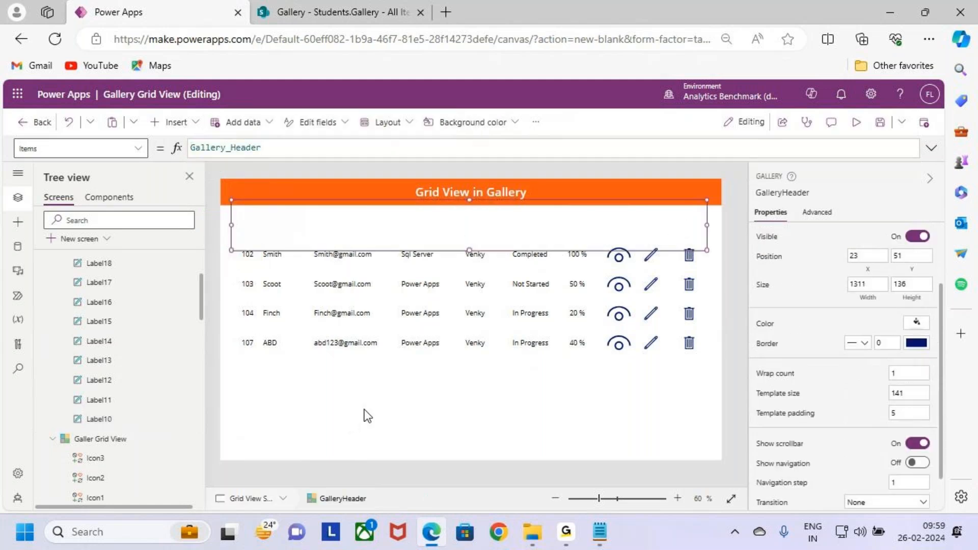
- Preview Grid View Screen to check its header row, exit the preview, and inspect the screen's OnVisible formula
left_click(109, 438)
scroll(117, 366, "up", 2)
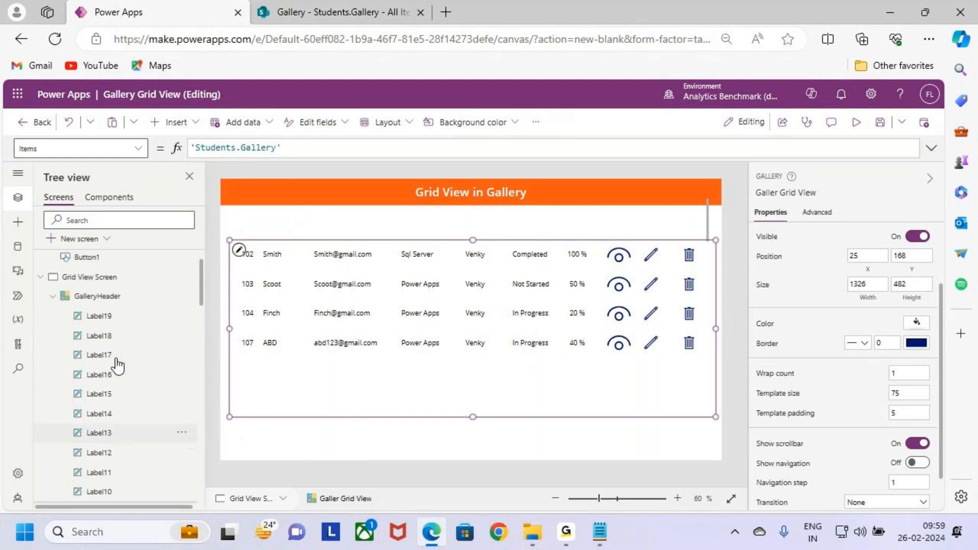
scroll(114, 359, "up", 1)
left_click(113, 336)
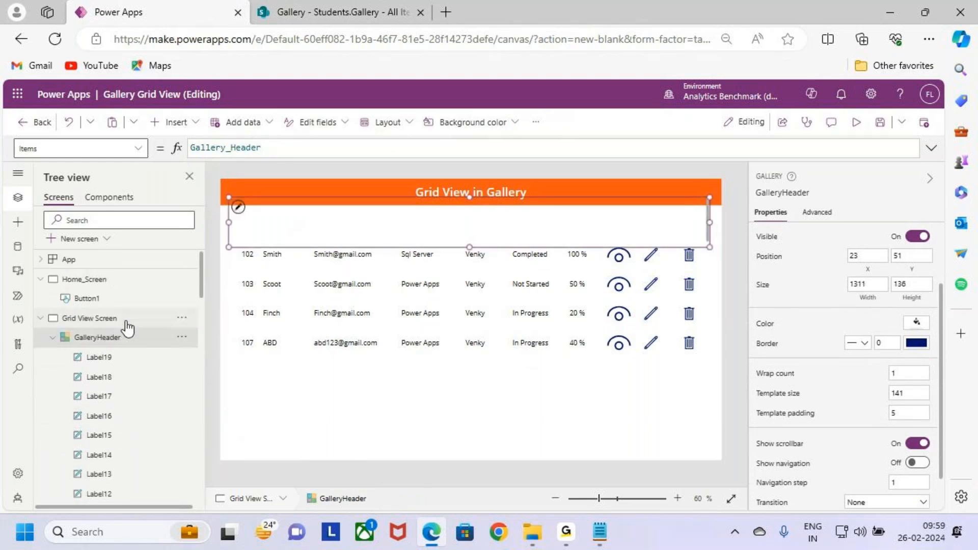
left_click(127, 320)
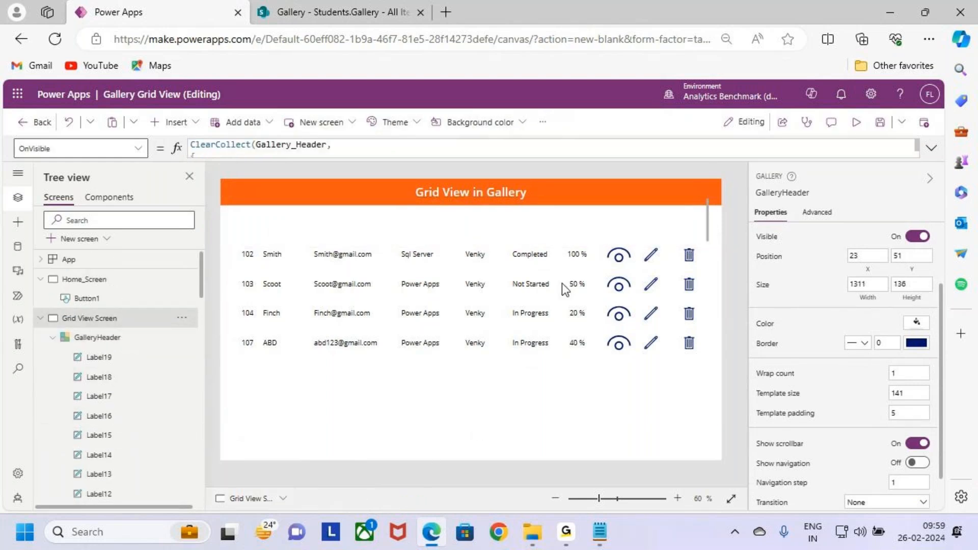
left_click(858, 124)
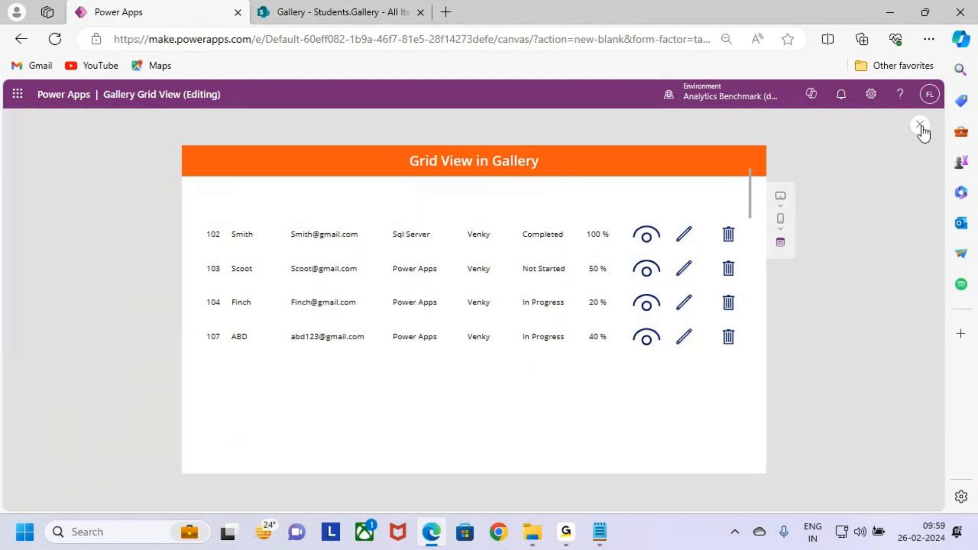
key("Escape")
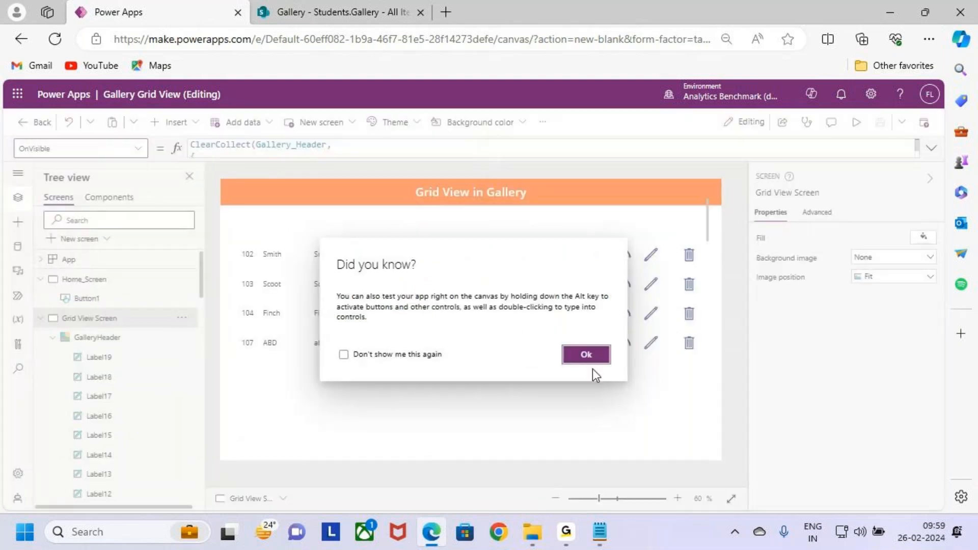
left_click(585, 357)
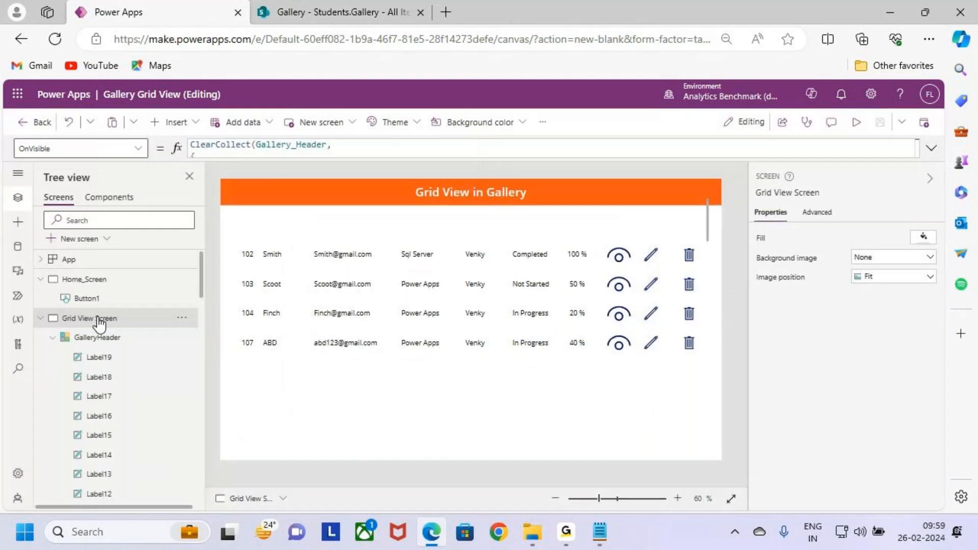
left_click(933, 151)
left_click(930, 148)
- Preview the app from Home_Screen, open the gallery grid view, and test the View and Edit icons of record 102, returning to the grid each time
left_click(97, 280)
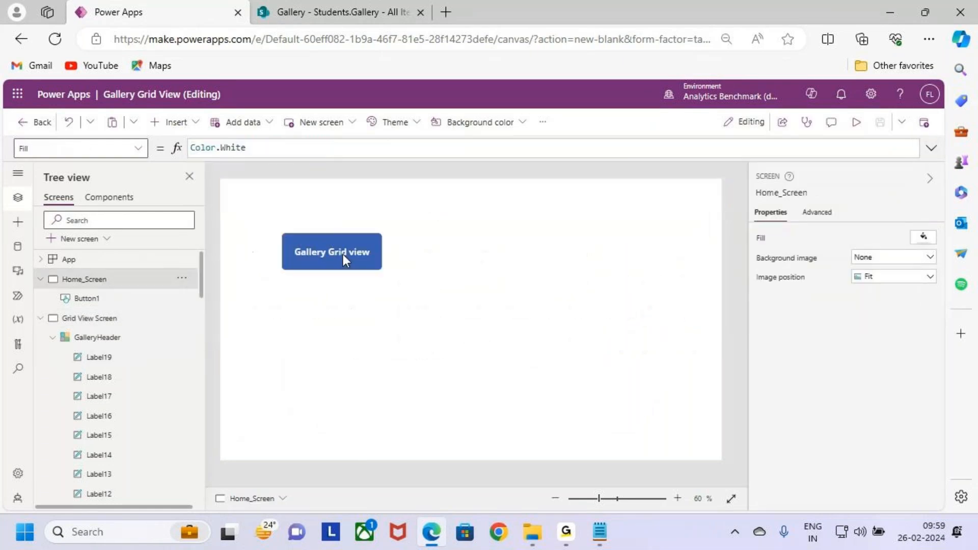
left_click(857, 123)
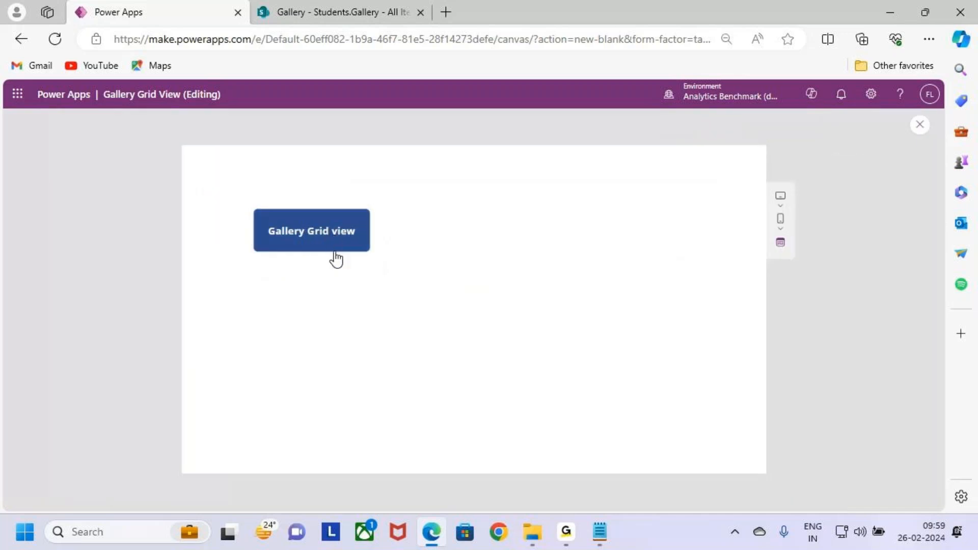
left_click(333, 237)
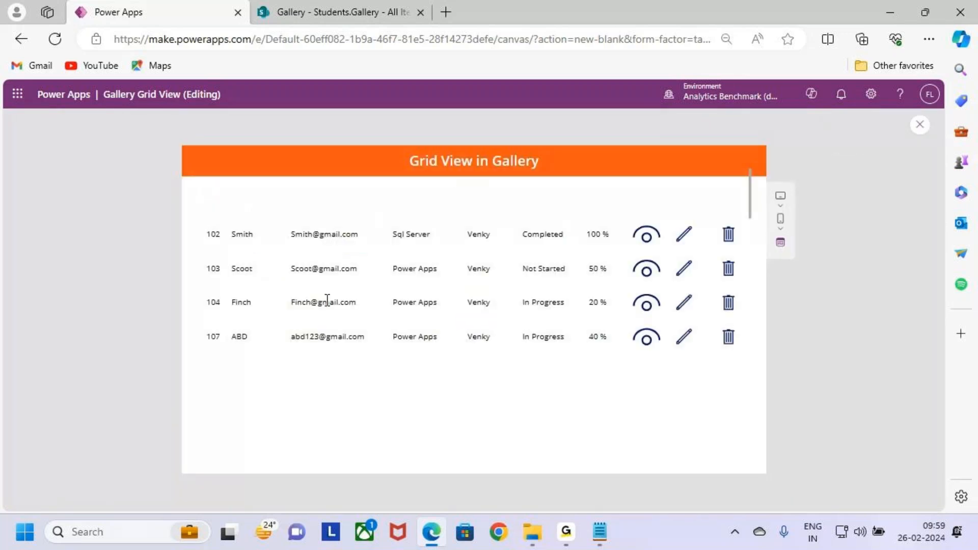
left_click(646, 237)
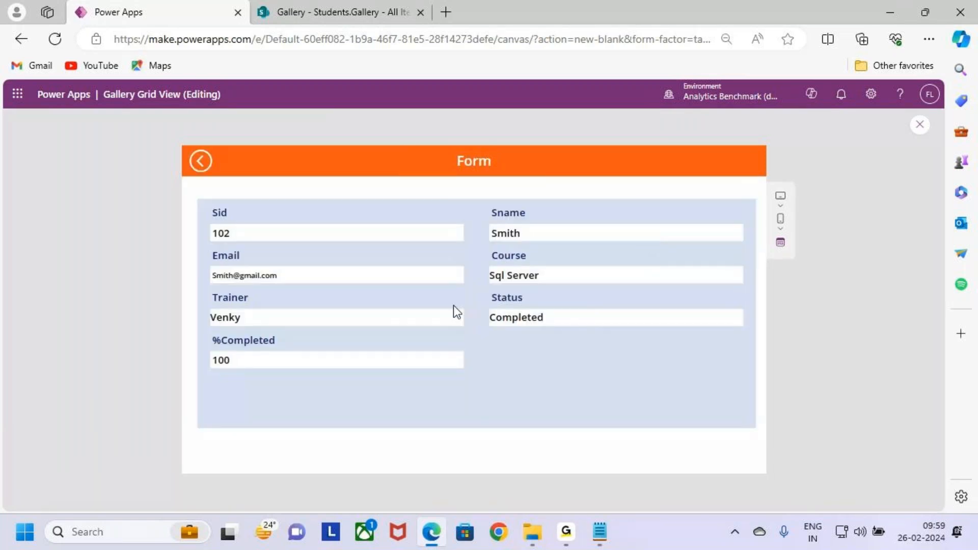
left_click(202, 162)
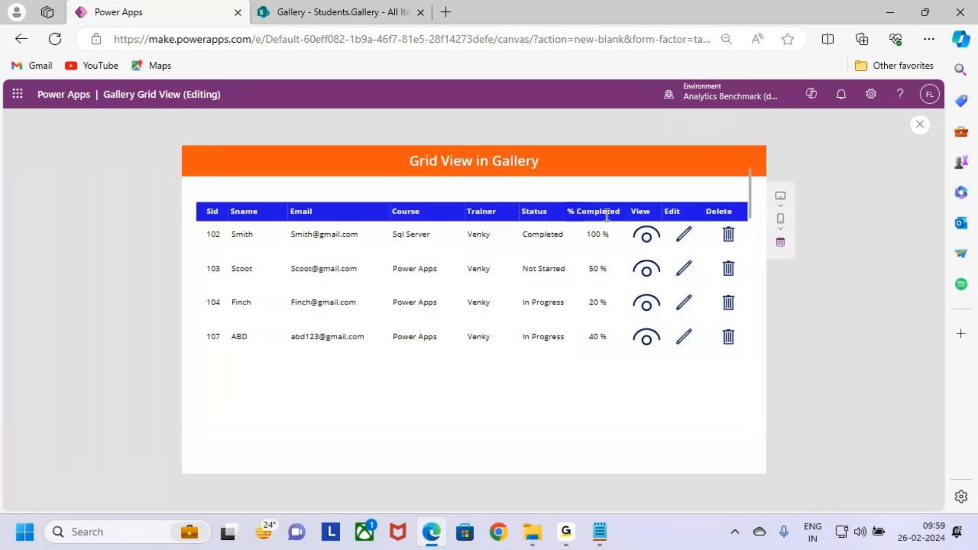
left_click(693, 241)
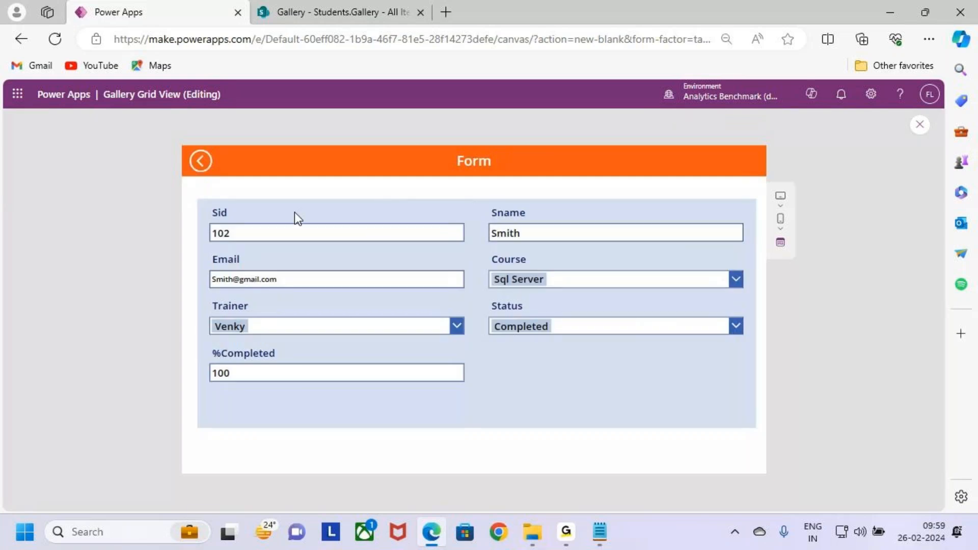
left_click(196, 164)
- Delete record 107 through its trash icon in the preview, and exit the preview
left_click(730, 339)
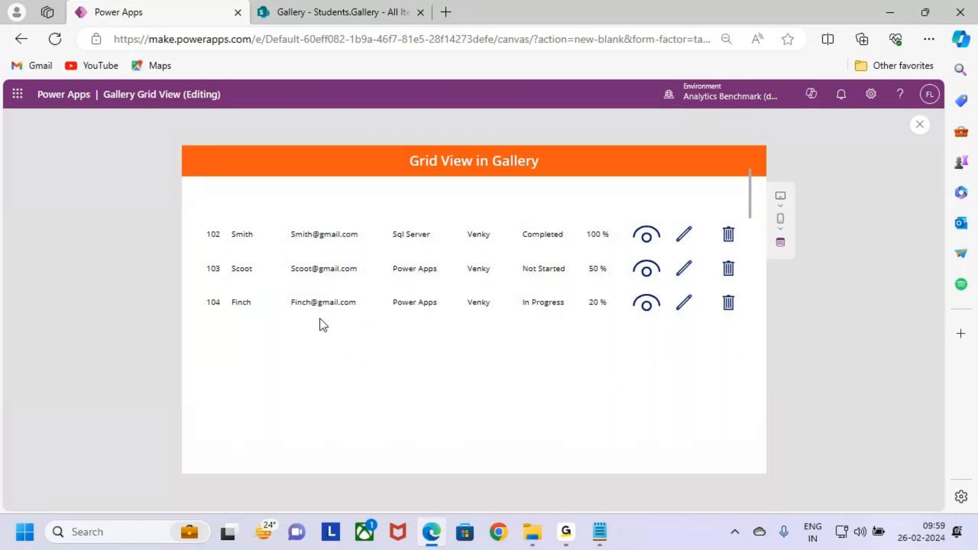
left_click(920, 124)
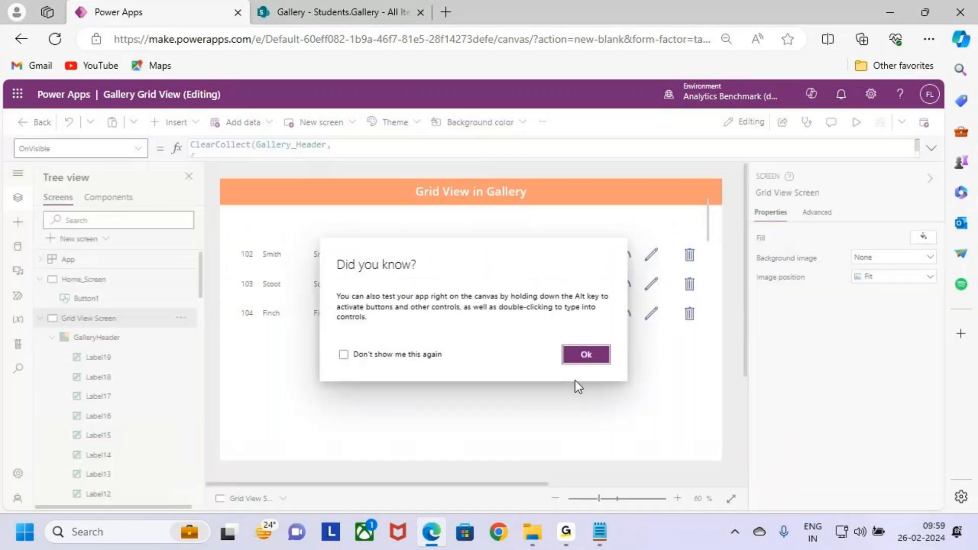
left_click(581, 357)
- Set the border thickness of the records gallery on Grid View Screen to 3
left_click(598, 349)
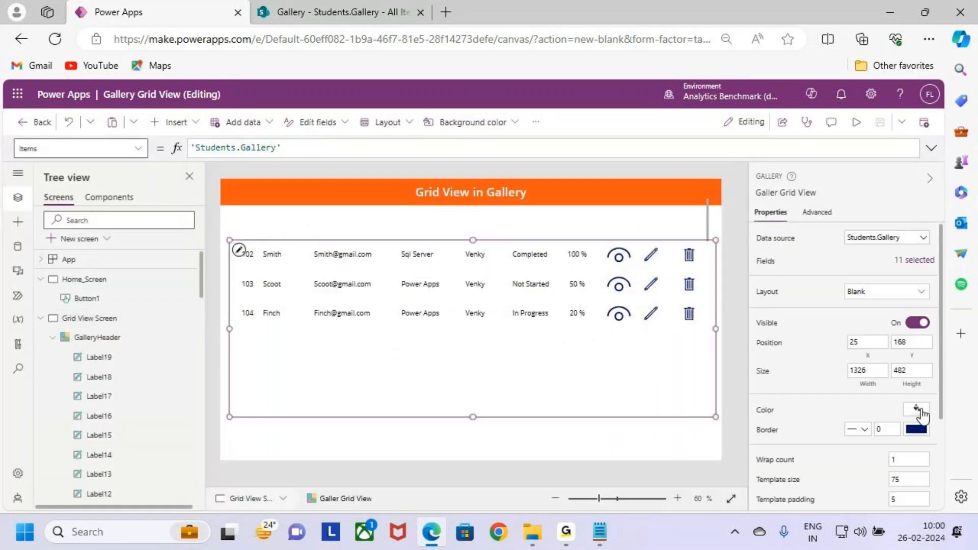
scroll(908, 406, "down", 1)
double_click(899, 386)
type("3")
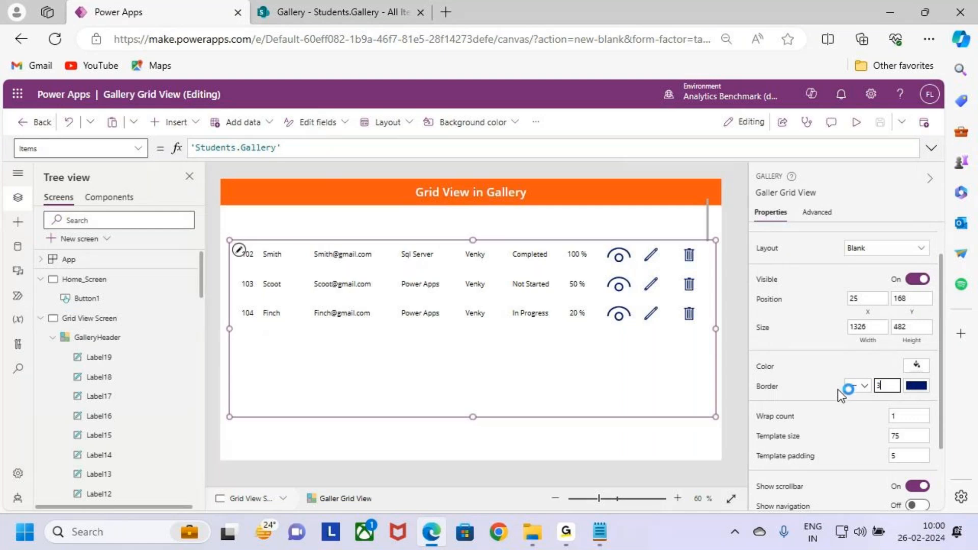
left_click(629, 424)
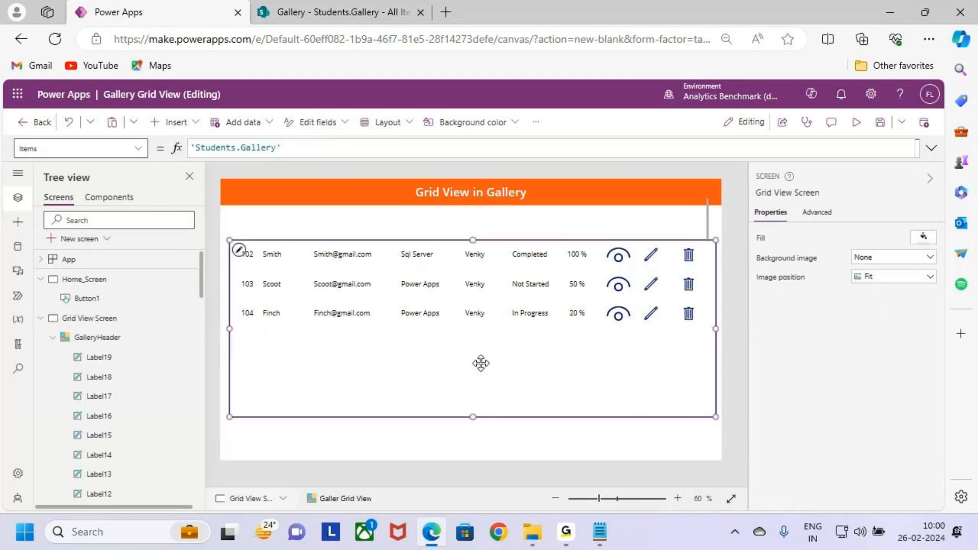
- Select the Sname label in the records gallery, preview the screen to check the border and header row, and exit the preview
left_click(267, 259)
left_click(266, 258)
left_click(266, 259)
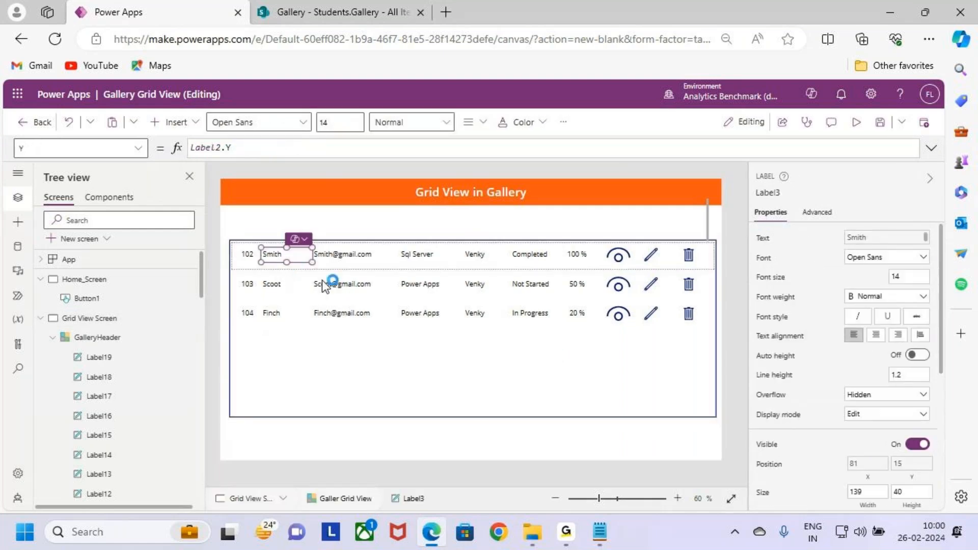
left_click(856, 123)
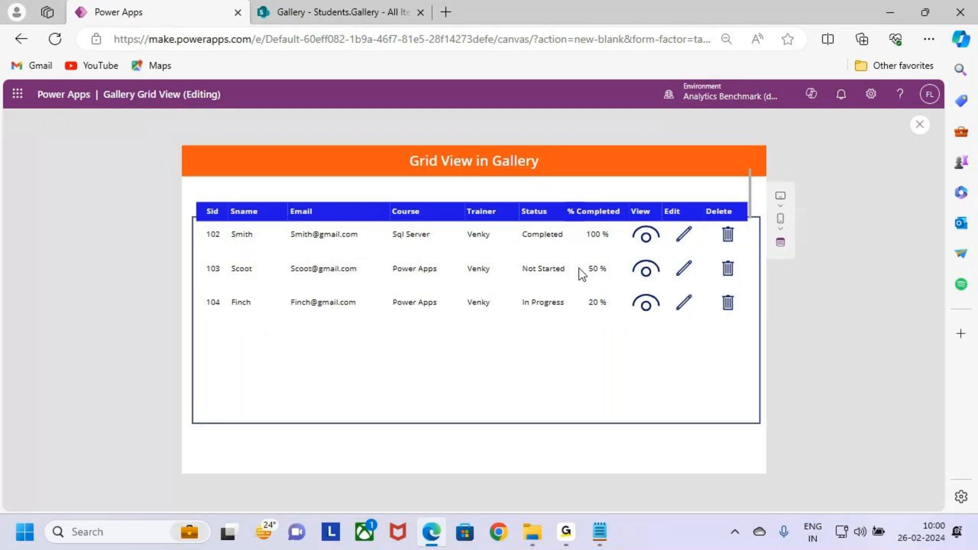
key("Escape")
left_click(578, 350)
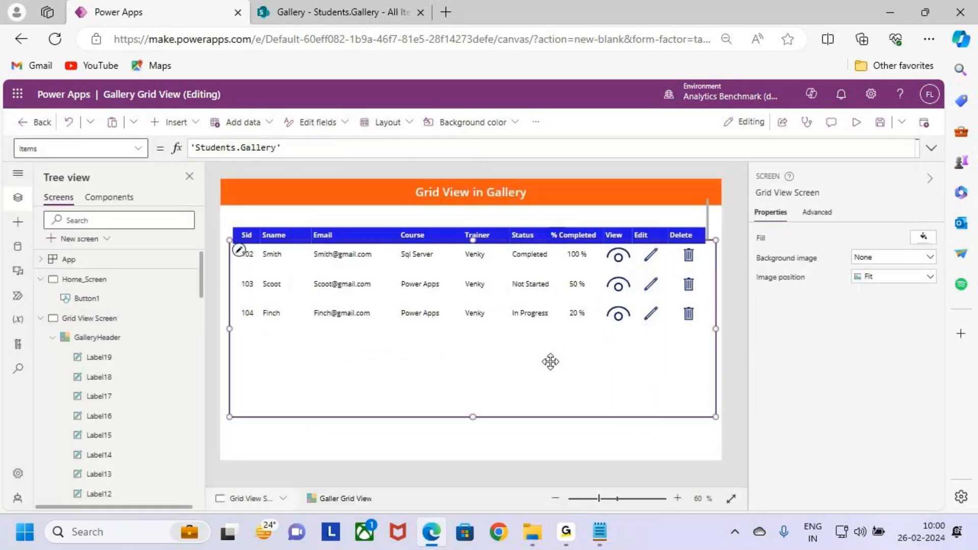
- Stretch GalleryHeader in both vertical directions to a height of about 167, with its Y position at about 37
left_click(294, 227)
left_click(110, 324)
left_click(112, 336)
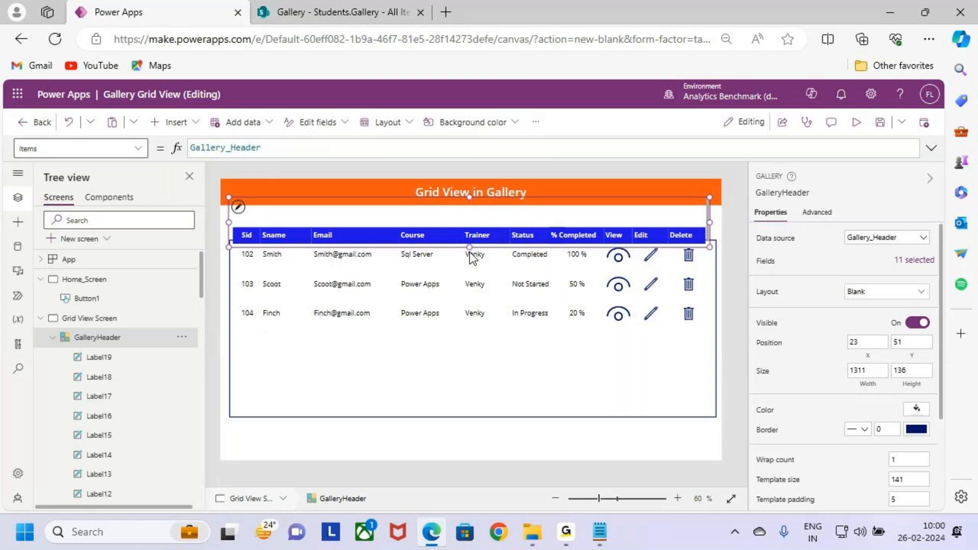
left_click_drag(469, 247, 472, 256)
left_click_drag(469, 198, 473, 192)
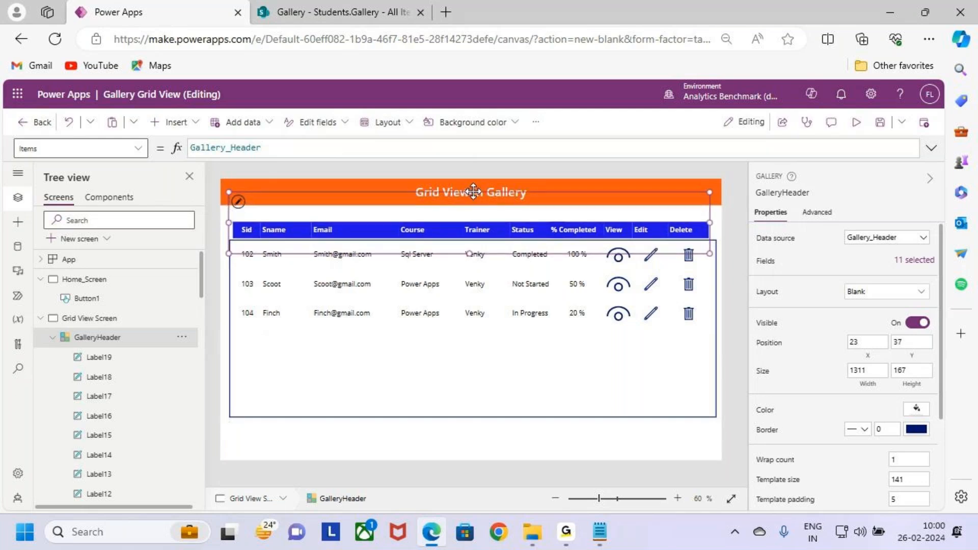
- Resize the records gallery to about 1312 wide with its X position at 23, and select it together with GalleryHeader to compare their edges
left_click(589, 417)
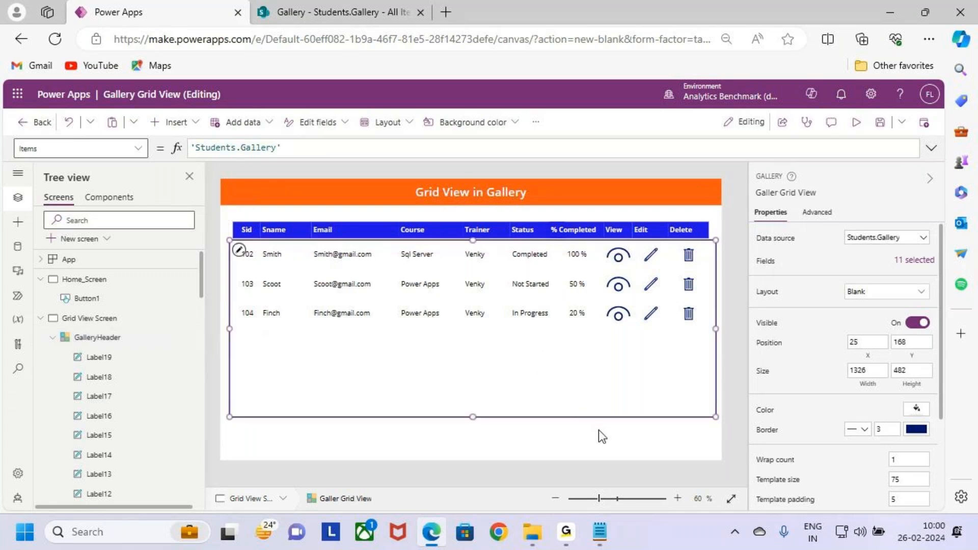
left_click_drag(716, 329, 710, 329)
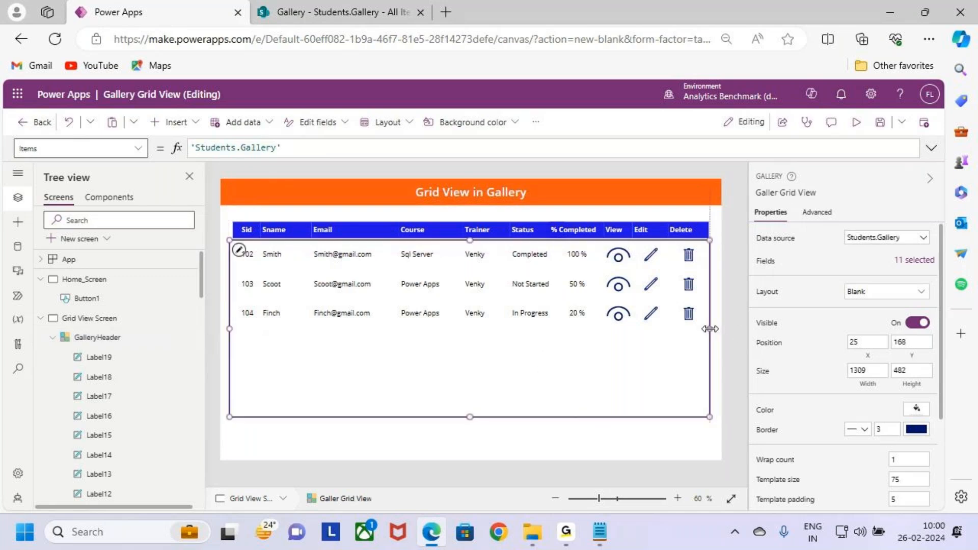
left_click_drag(229, 326, 230, 329)
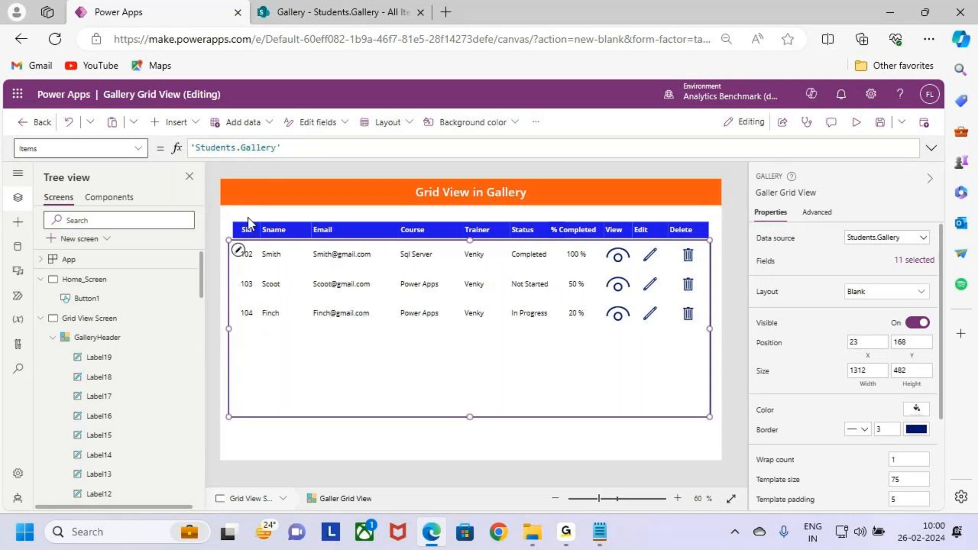
left_click(133, 336, "ctrl")
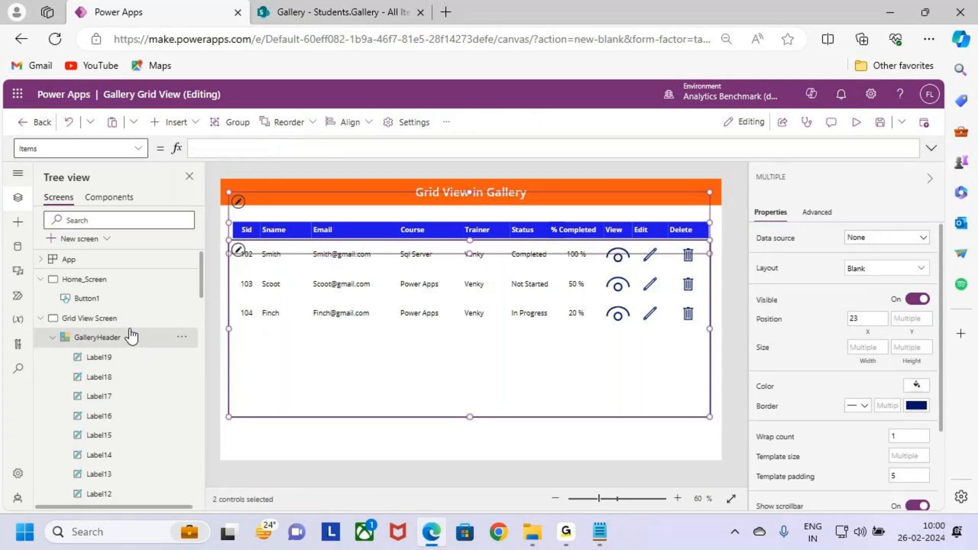
- Save the app and preview Grid View Screen with the adjusted header and records gallery
left_click(596, 432)
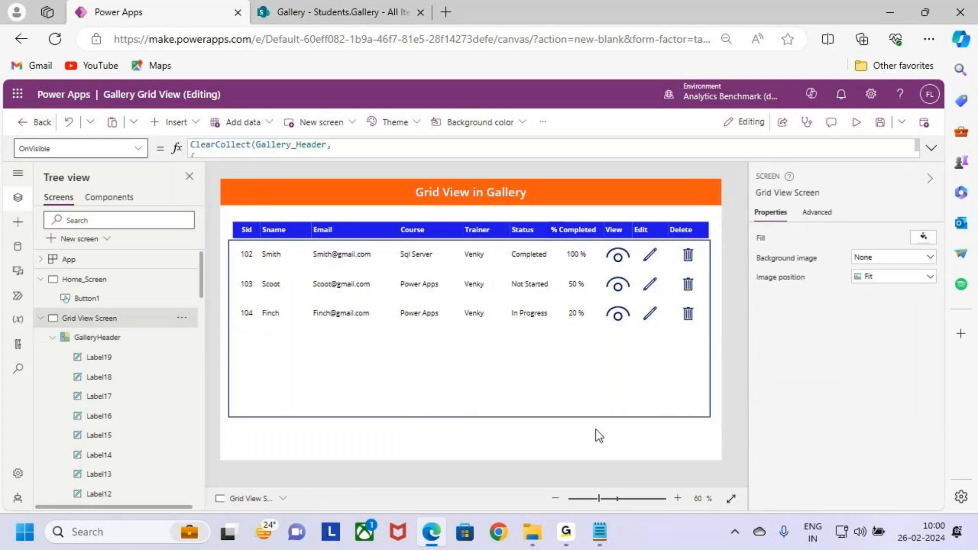
left_click(880, 124)
left_click(857, 123)
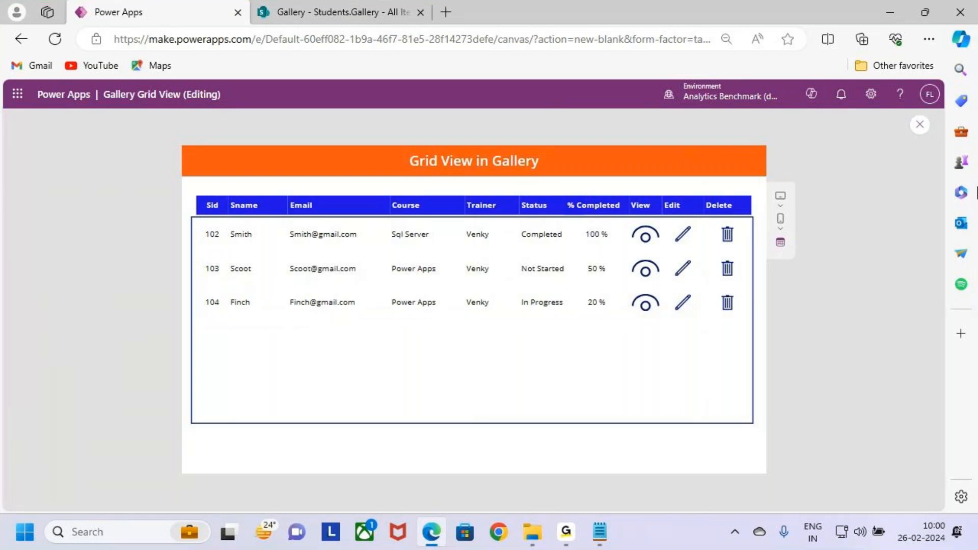
- Exit the preview, select the records gallery and bring up its TemplateFill property for editing
left_click(920, 126)
left_click(583, 354)
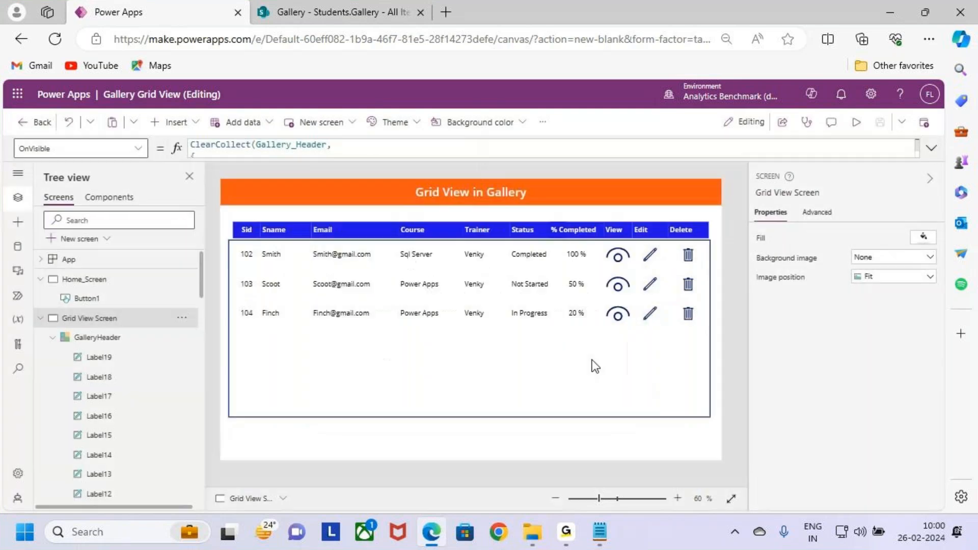
left_click(590, 358)
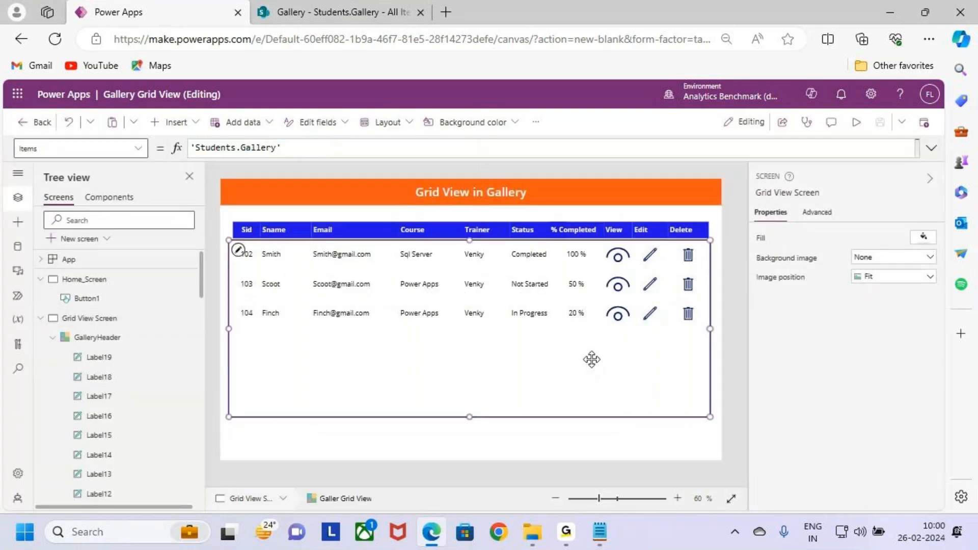
left_click(134, 148)
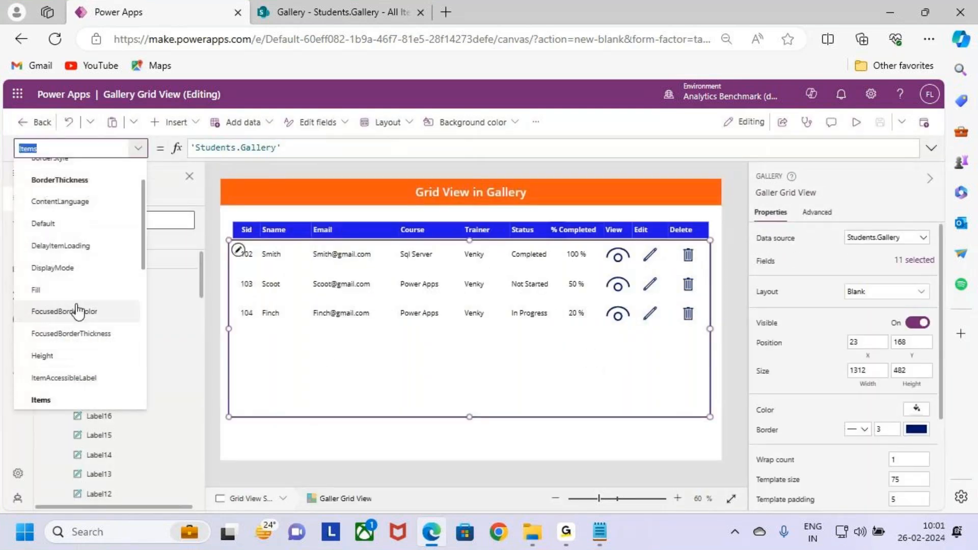
scroll(84, 337, "down", 5)
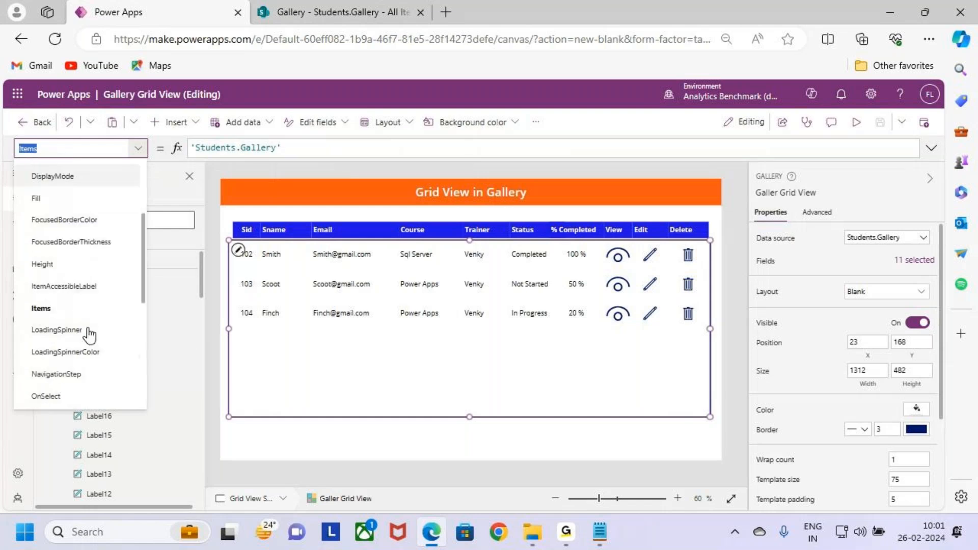
scroll(84, 329, "down", 2)
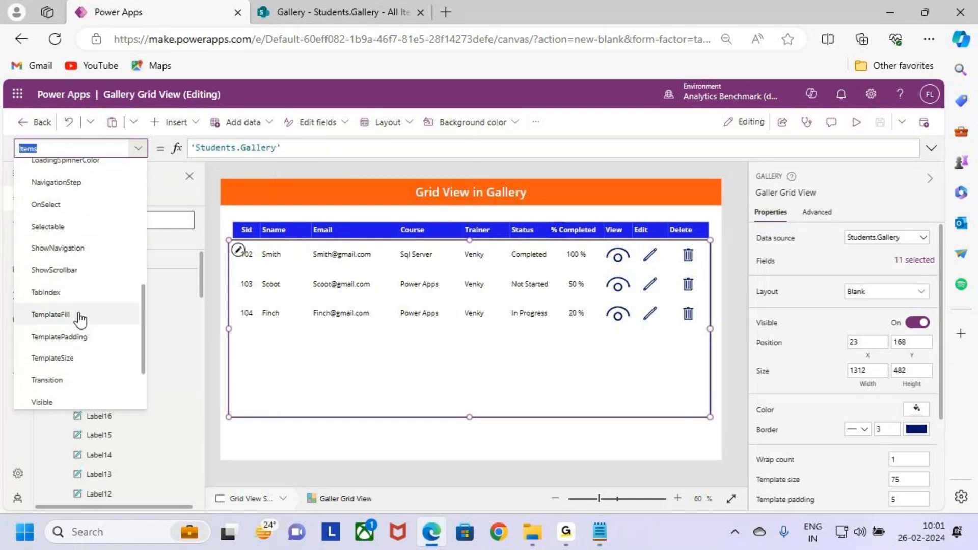
key("ctrl+2")
left_click_drag(12, 298, 145, 338)
key("Escape")
left_click(61, 314)
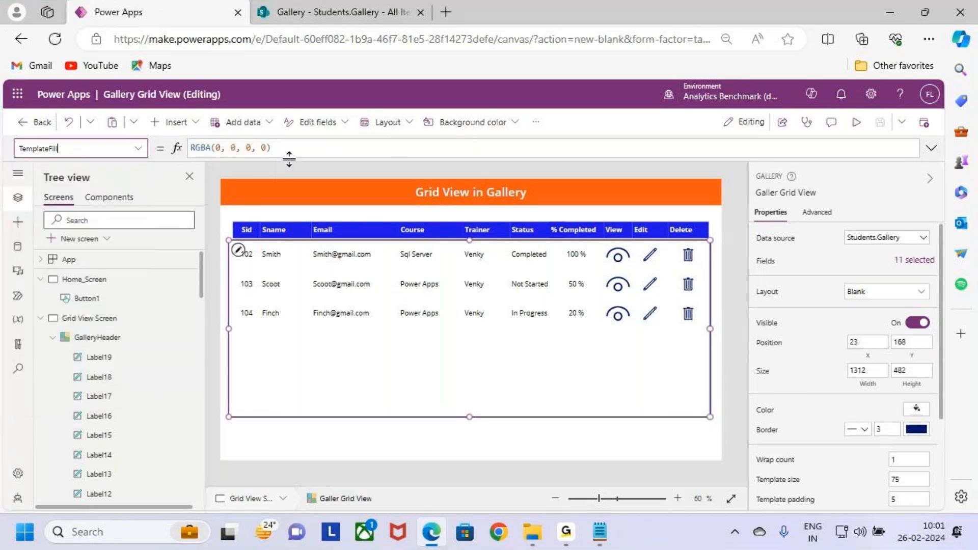
- Start an If function before the existing RGBA value in the TemplateFill formula, with ThisItem.IsSelected as its condition
left_click(302, 144)
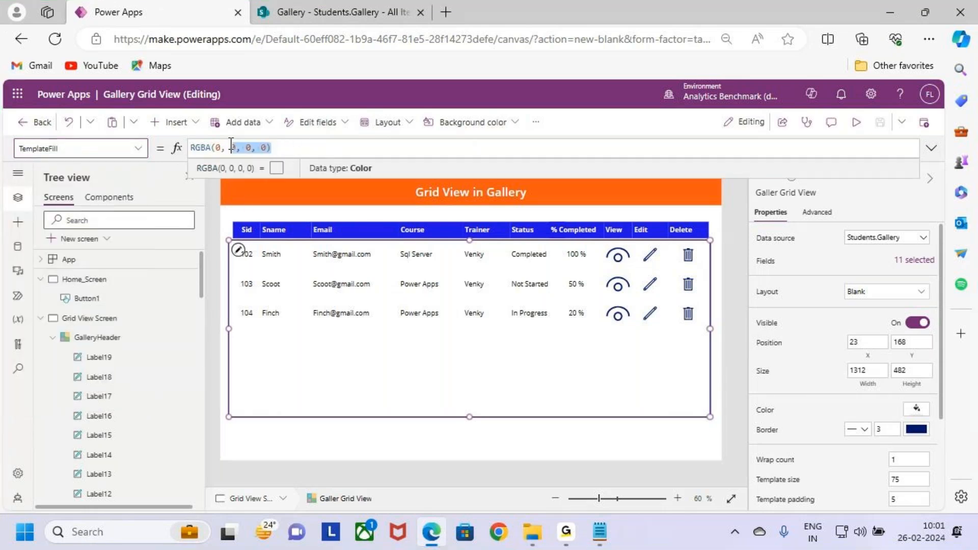
left_click_drag(283, 149, 142, 152)
key("Left")
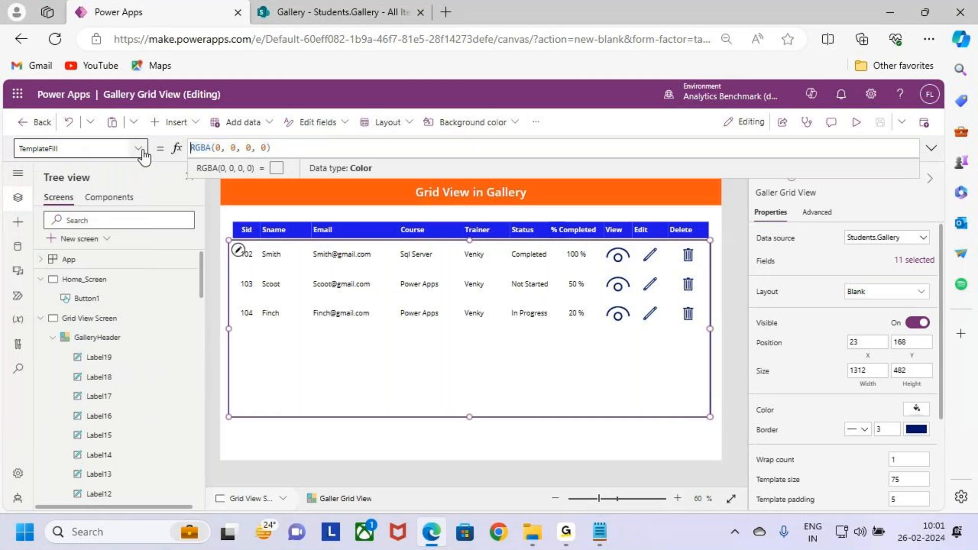
type("If")
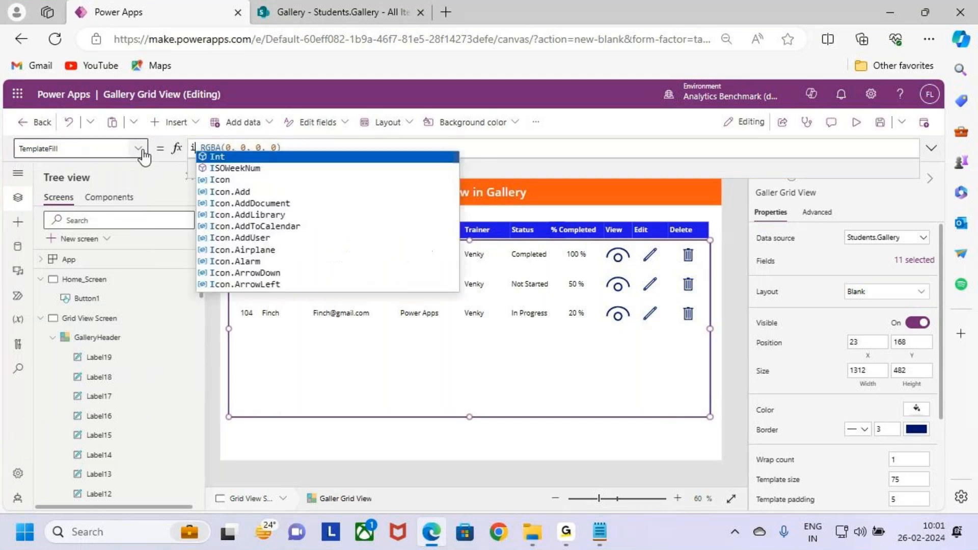
type("(")
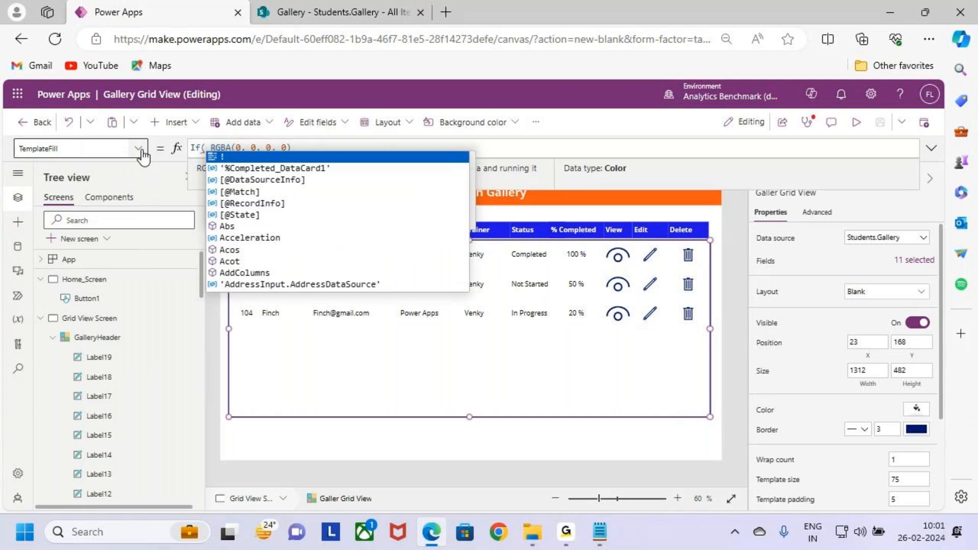
type("this")
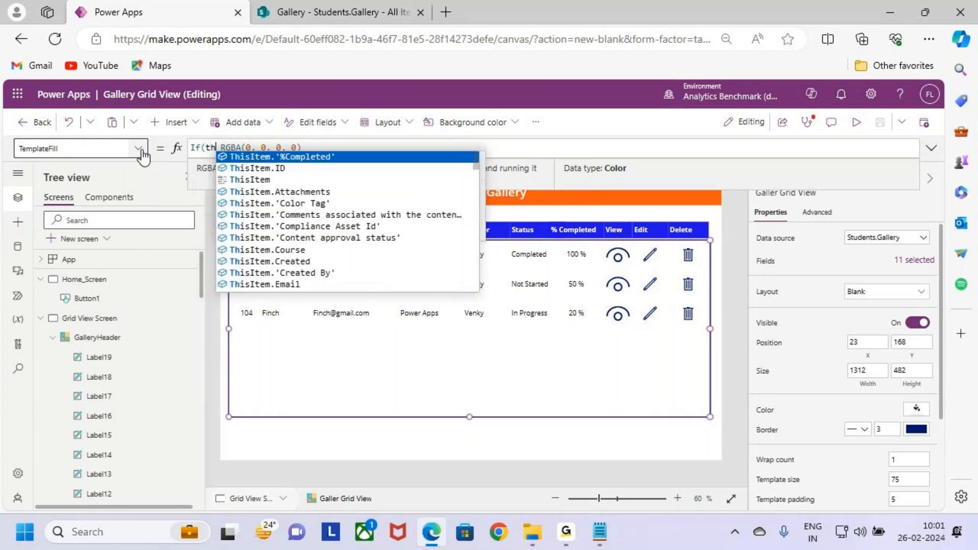
key("BackSpace")
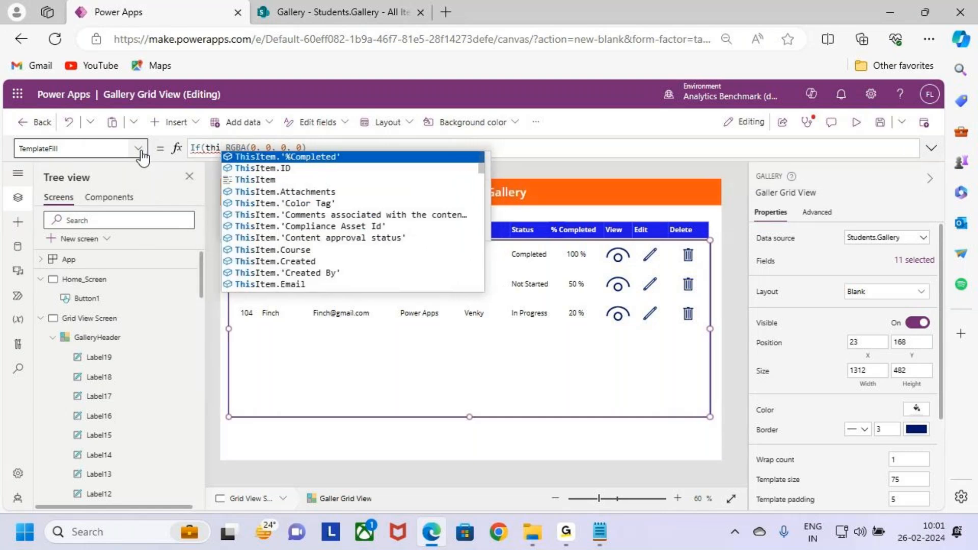
key("Tab")
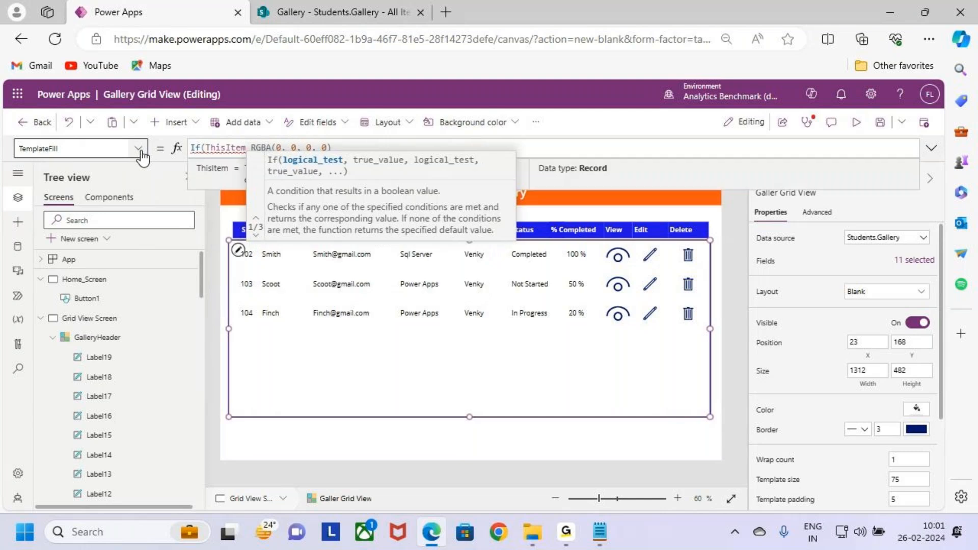
type(".")
type("is")
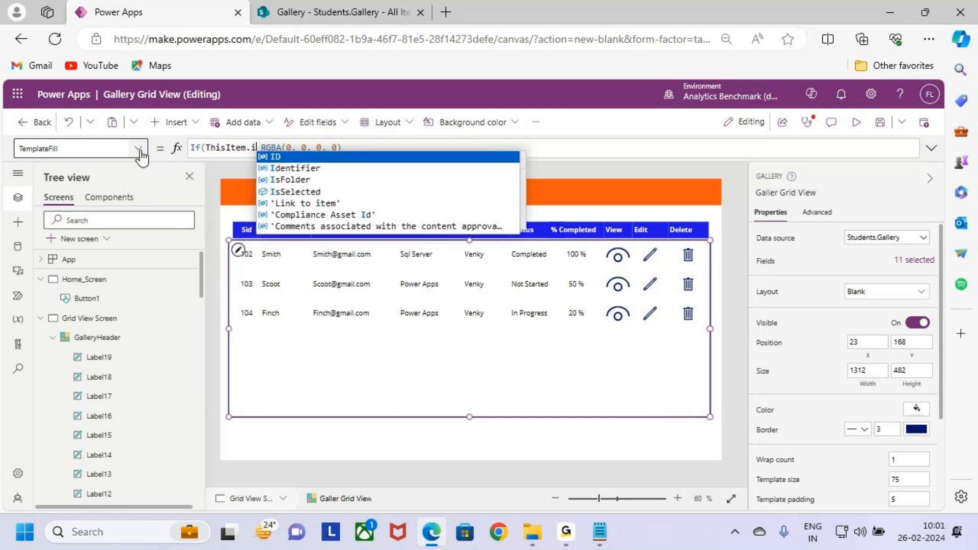
key("Down")
key("Tab")
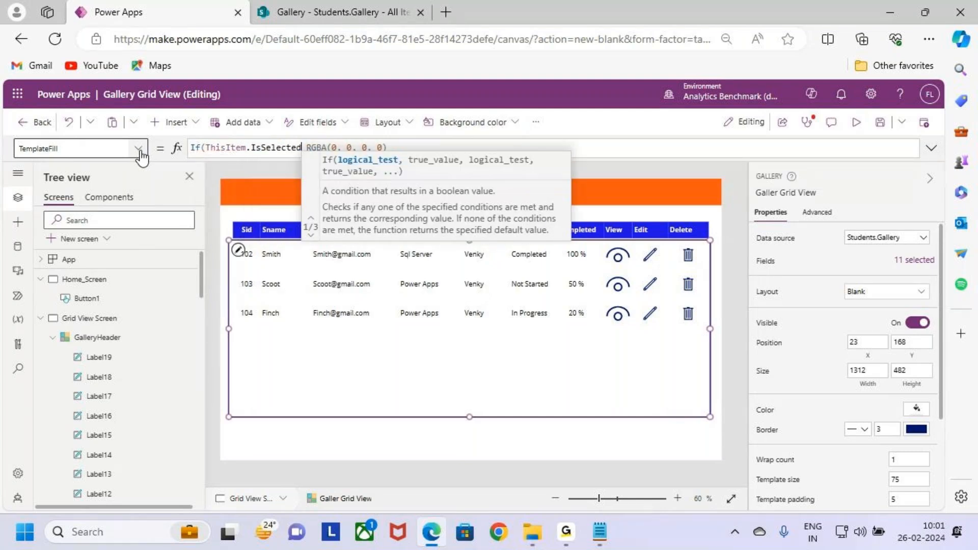
- Complete the TemplateFill formula with Color.LightYellow as the true result and RGBA(0, 0, 0, 0) as the false result
type(",")
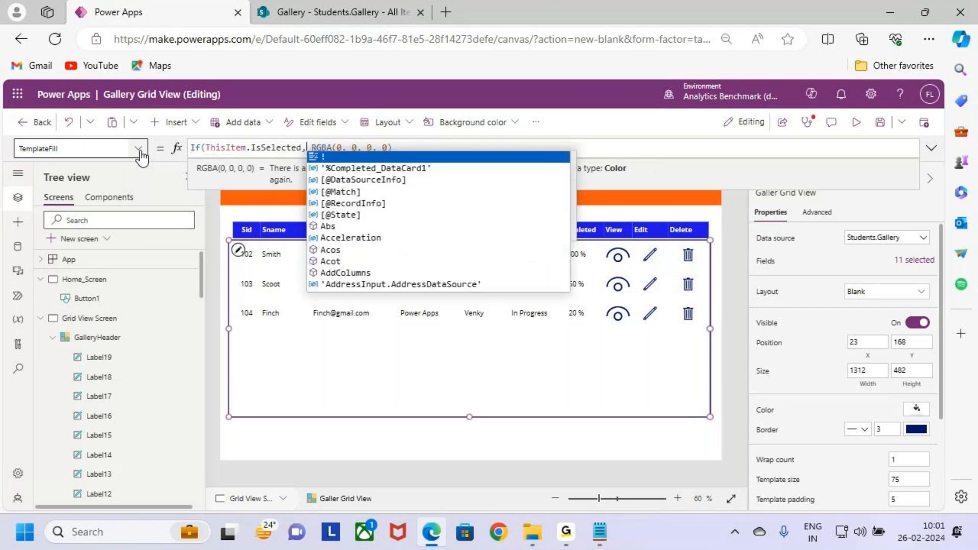
type("li")
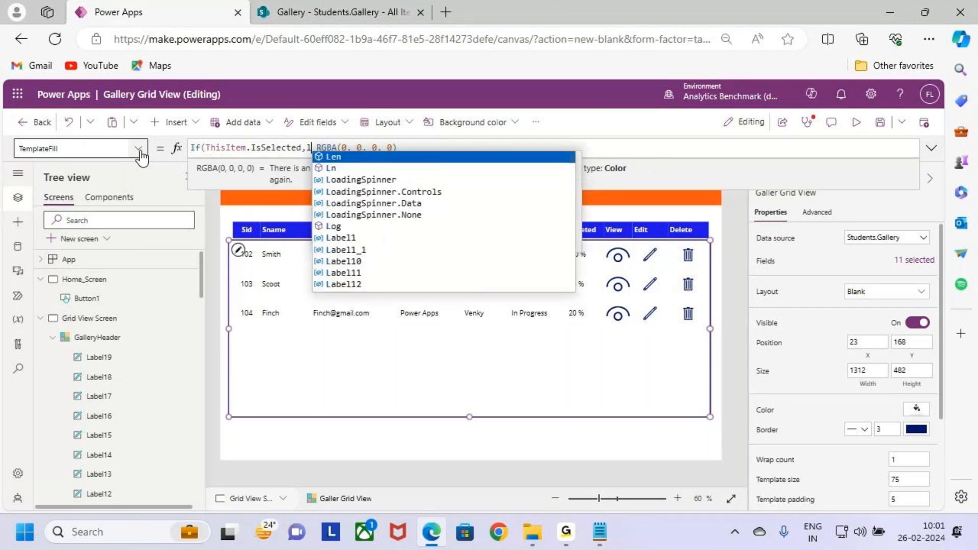
type("ght")
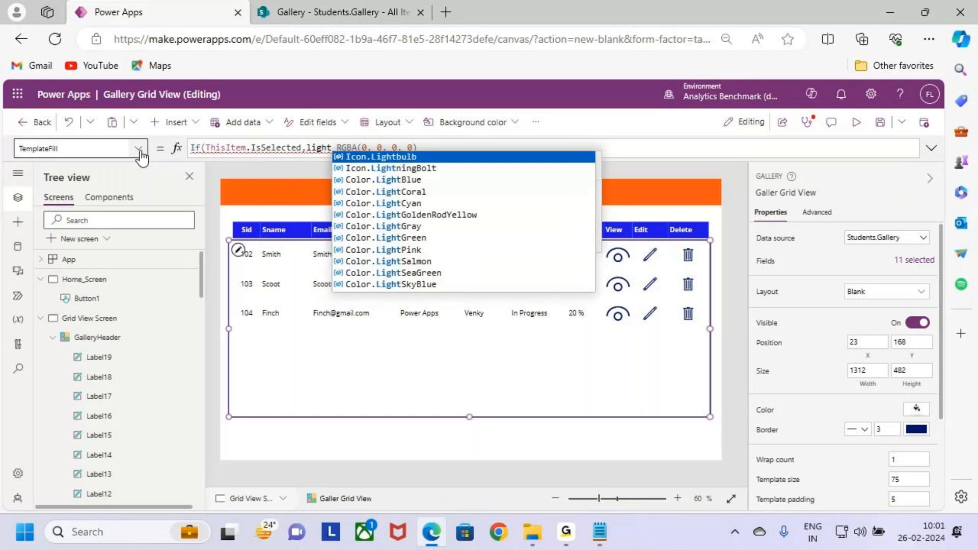
type("y")
key("Tab")
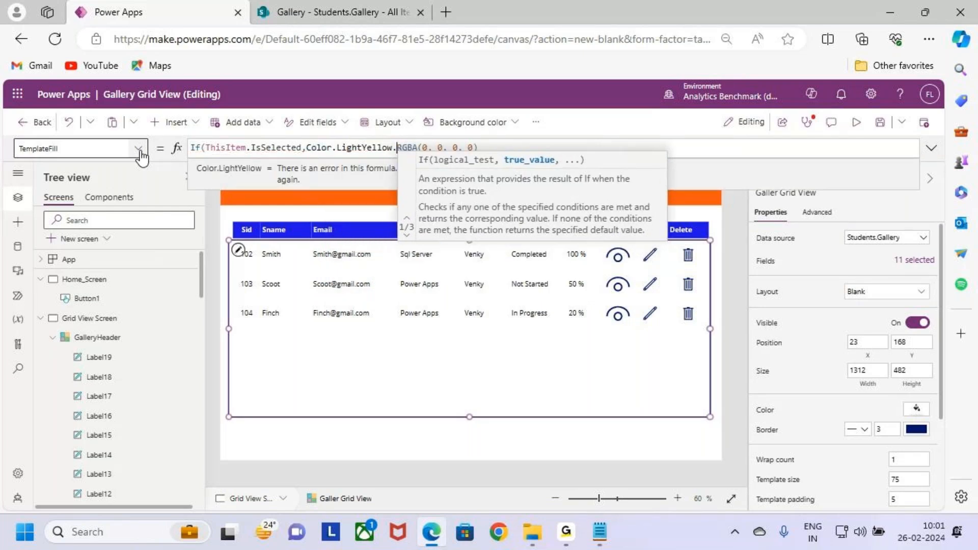
type(",")
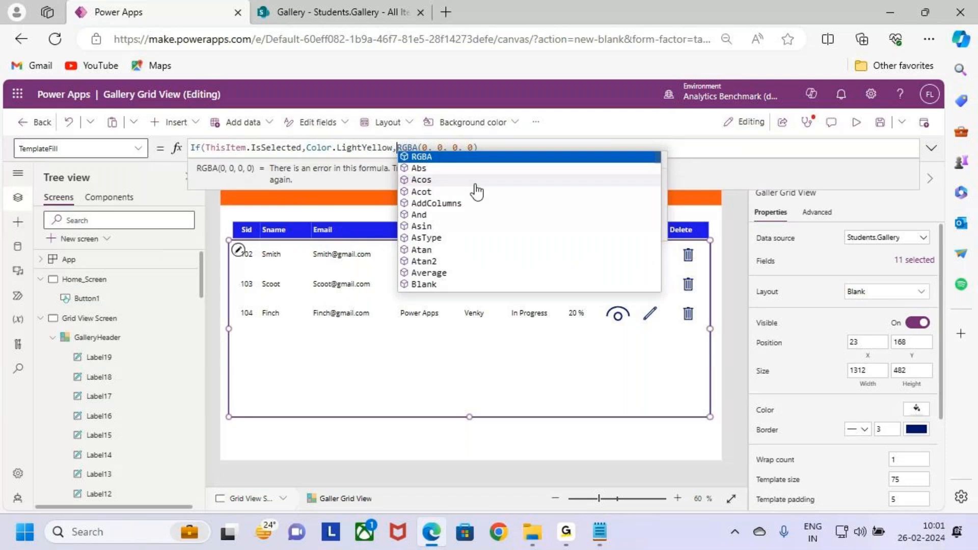
left_click(508, 151)
type(")")
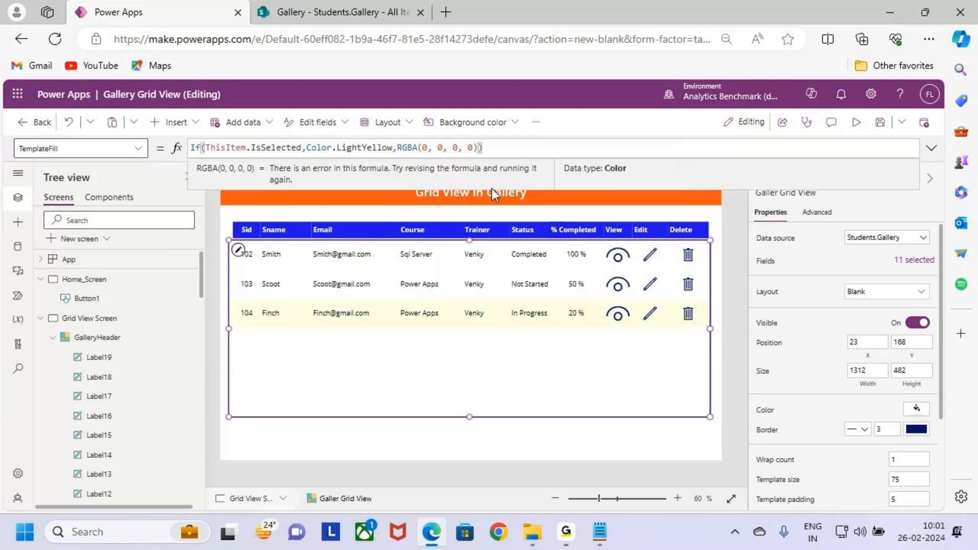
- Preview Grid View Screen to check the selected-row highlight, and exit the preview
left_click(856, 123)
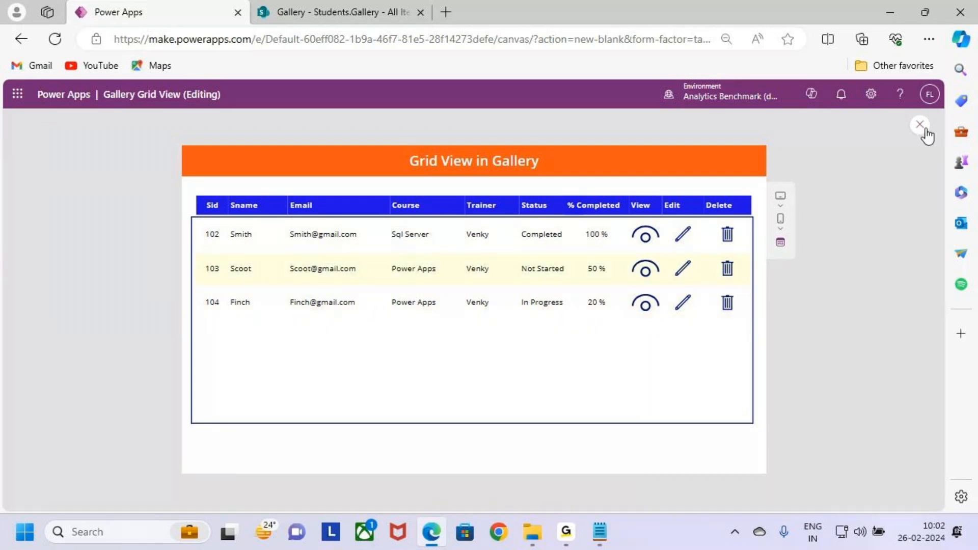
left_click(920, 125)
left_click(586, 356)
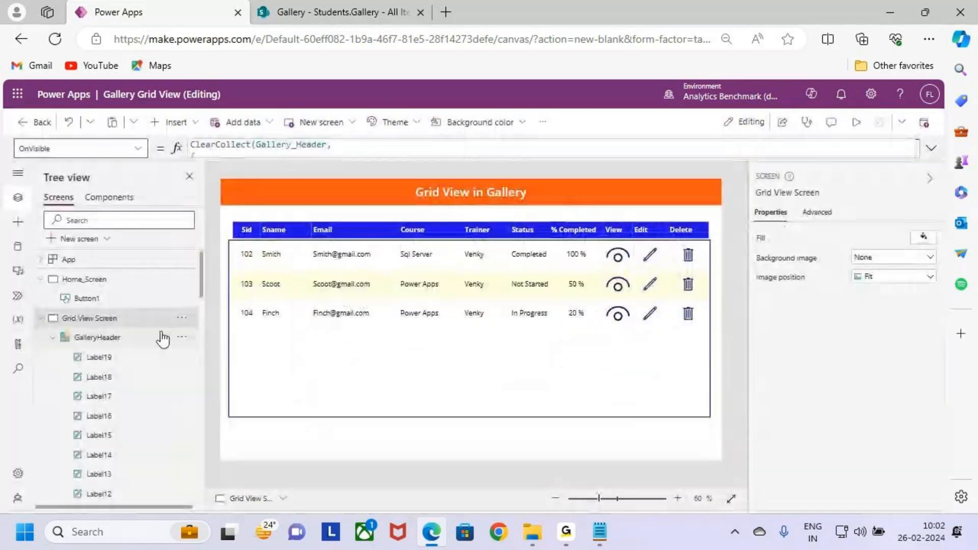
- Preview the app from Home_Screen and test the View and Edit icons of record 104, returning to the grid after each
left_click(120, 279)
left_click(856, 122)
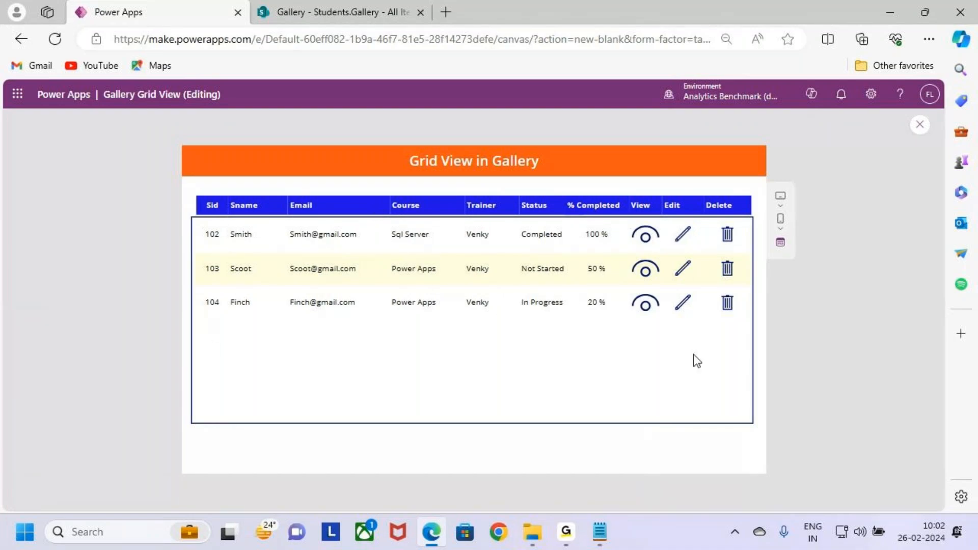
key("ctrl+2")
left_click(651, 308)
left_click(200, 166)
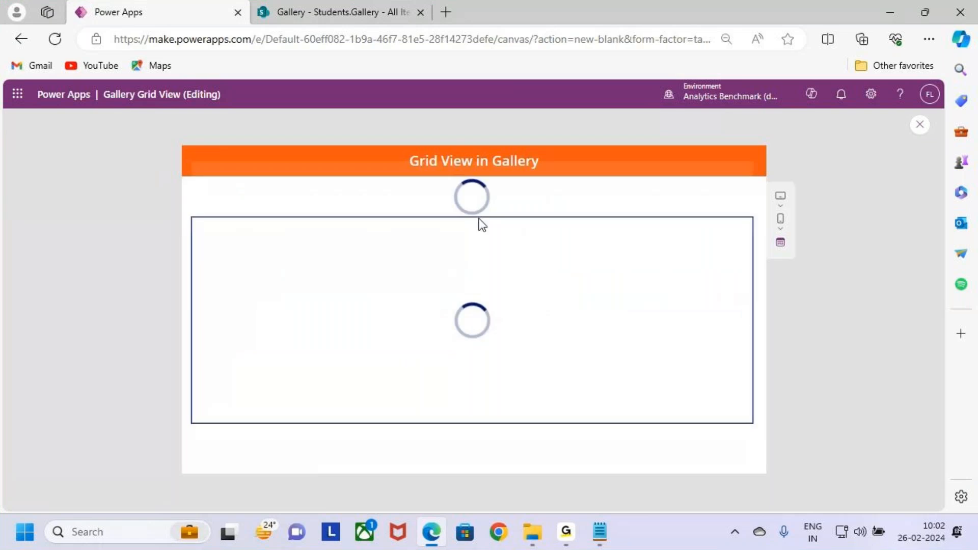
left_click(683, 305)
left_click(199, 164)
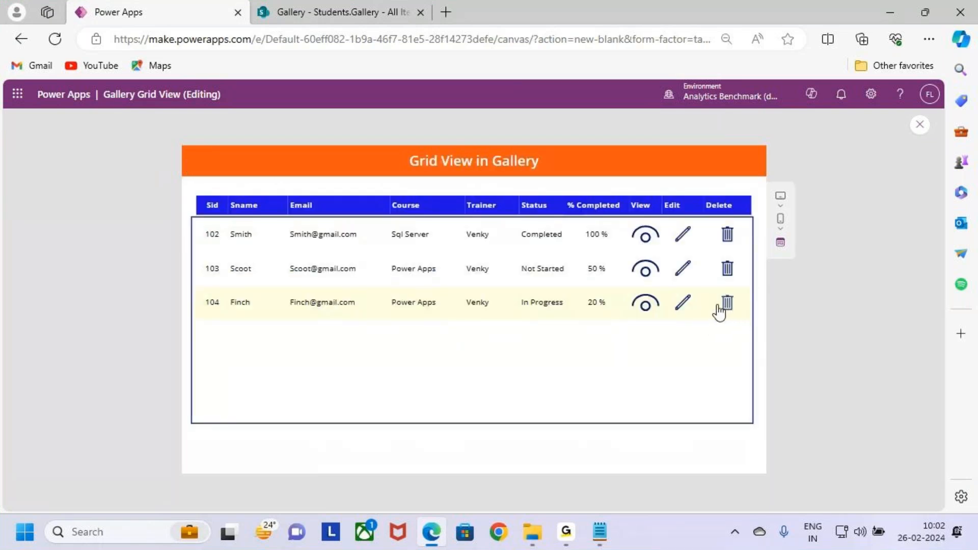
- Select record 102 in the preview to check its row highlight, and exit the preview
left_click(235, 235)
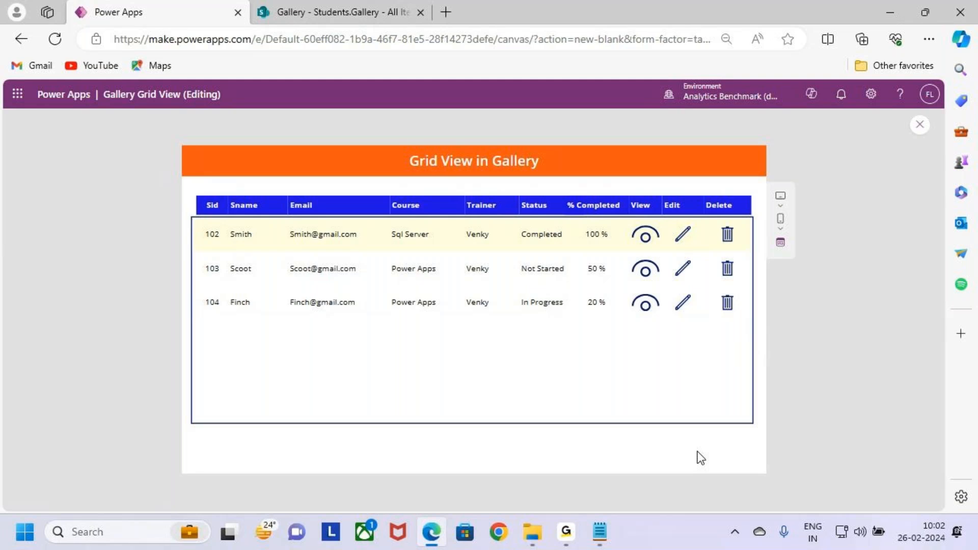
key("Escape")
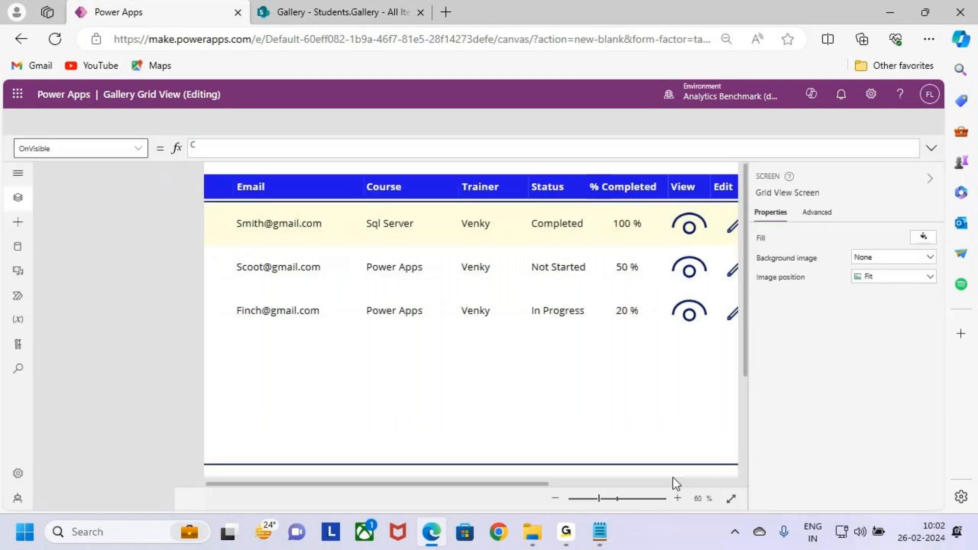
left_click(585, 353)
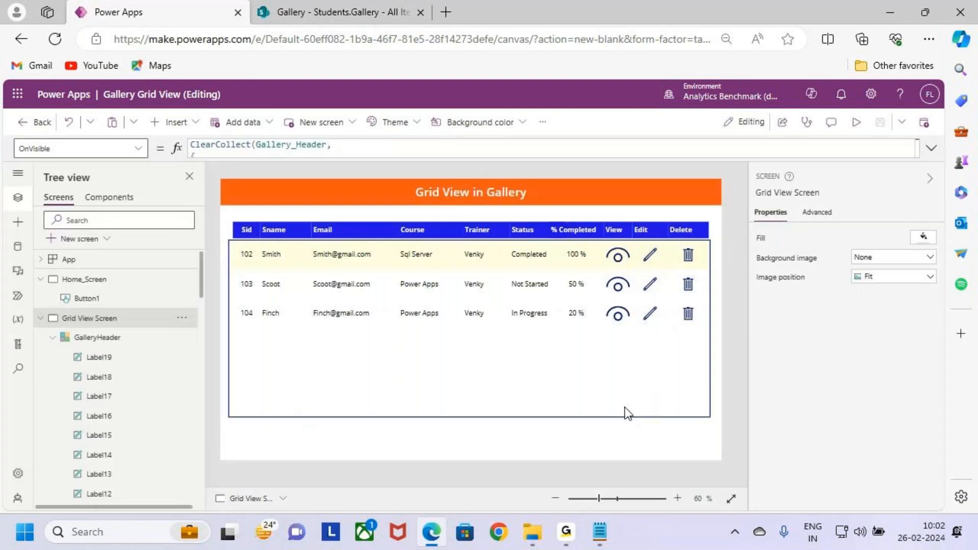
left_click(566, 532)
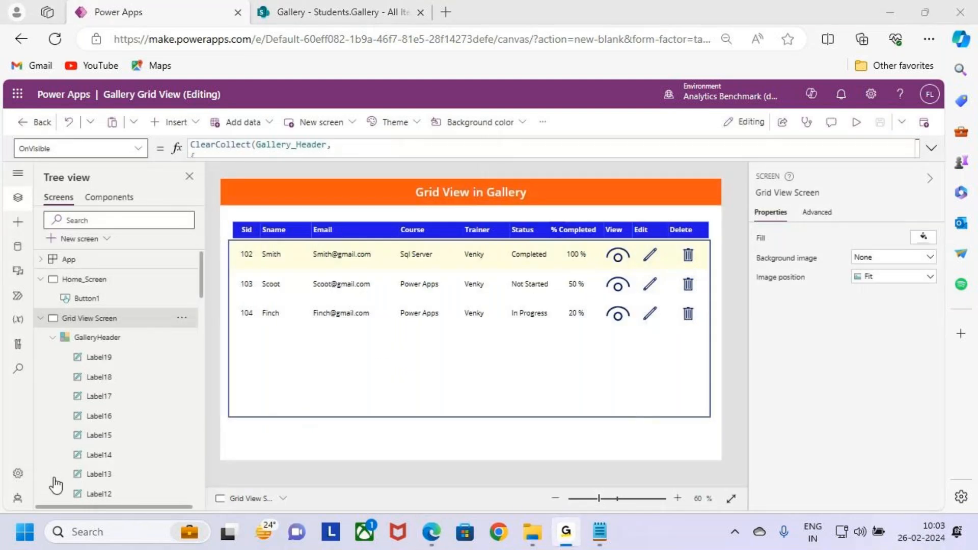